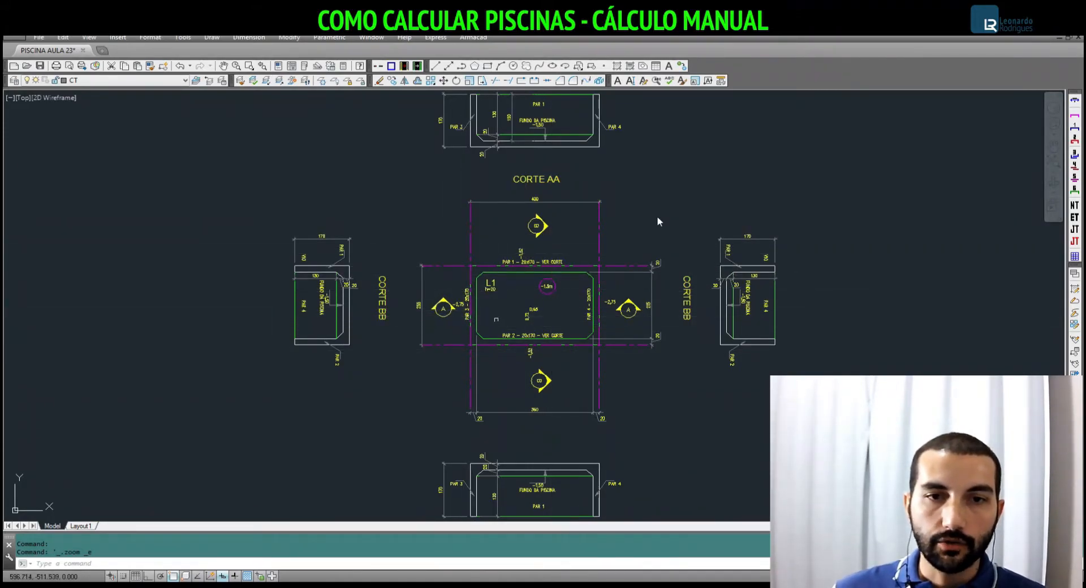
Examine the pool's plan view, including walls PAR 1 to PAR 4, slab L1 and the overall dimensions
{"action": "scroll", "coordinate": [509, 317], "scroll_direction": "up", "scroll_amount": 3}
{"action": "scroll", "coordinate": [523, 314], "scroll_direction": "down", "scroll_amount": 1}
{"action": "scroll", "coordinate": [522, 314], "scroll_direction": "up", "scroll_amount": 3}
{"action": "scroll", "coordinate": [556, 305], "scroll_direction": "down", "scroll_amount": 1}
{"action": "scroll", "coordinate": [556, 306], "scroll_direction": "up", "scroll_amount": 2}
{"action": "scroll", "coordinate": [555, 305], "scroll_direction": "down", "scroll_amount": 3}
{"action": "scroll", "coordinate": [657, 216], "scroll_direction": "up", "scroll_amount": 1}
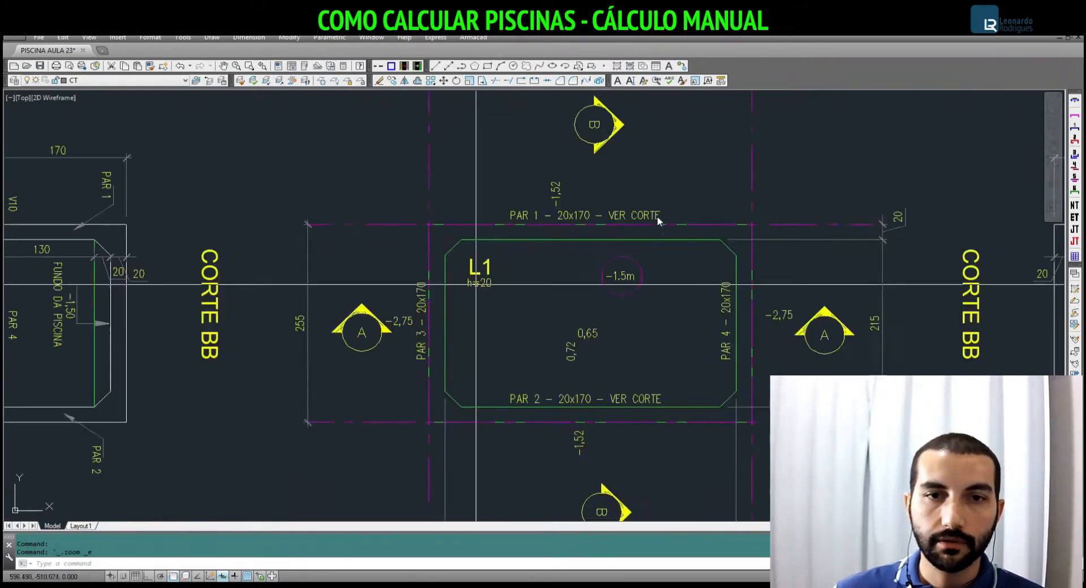
{"action": "scroll", "coordinate": [431, 286], "scroll_direction": "down", "scroll_amount": 3}
{"action": "scroll", "coordinate": [432, 339], "scroll_direction": "up", "scroll_amount": 2}
{"action": "scroll", "coordinate": [432, 339], "scroll_direction": "up", "scroll_amount": 5}
{"action": "scroll", "coordinate": [433, 339], "scroll_direction": "down", "scroll_amount": 4}
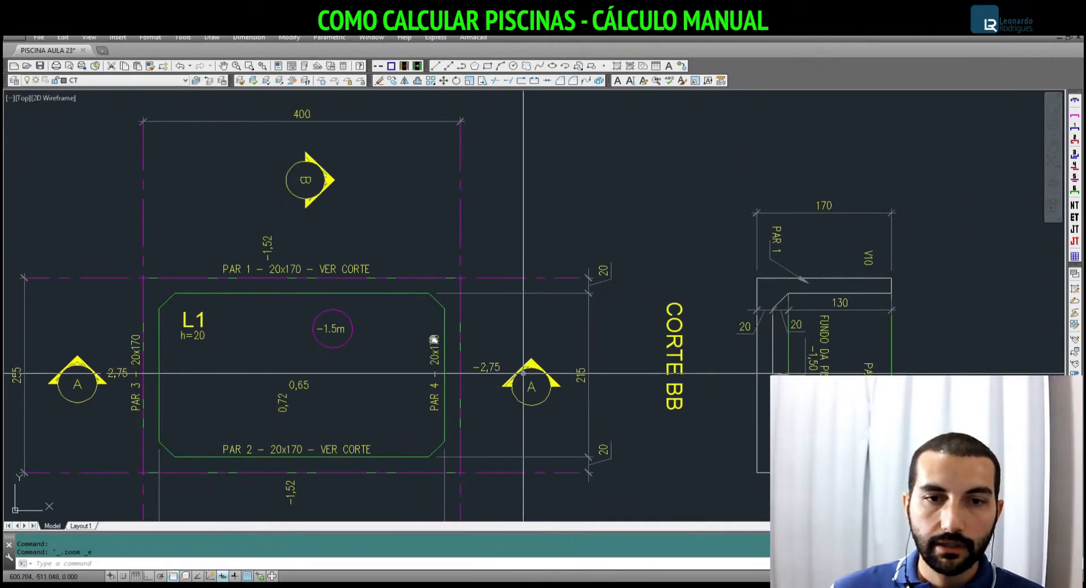
{"action": "scroll", "coordinate": [433, 339], "scroll_direction": "up", "scroll_amount": 3}
{"action": "scroll", "coordinate": [433, 339], "scroll_direction": "down", "scroll_amount": 1}
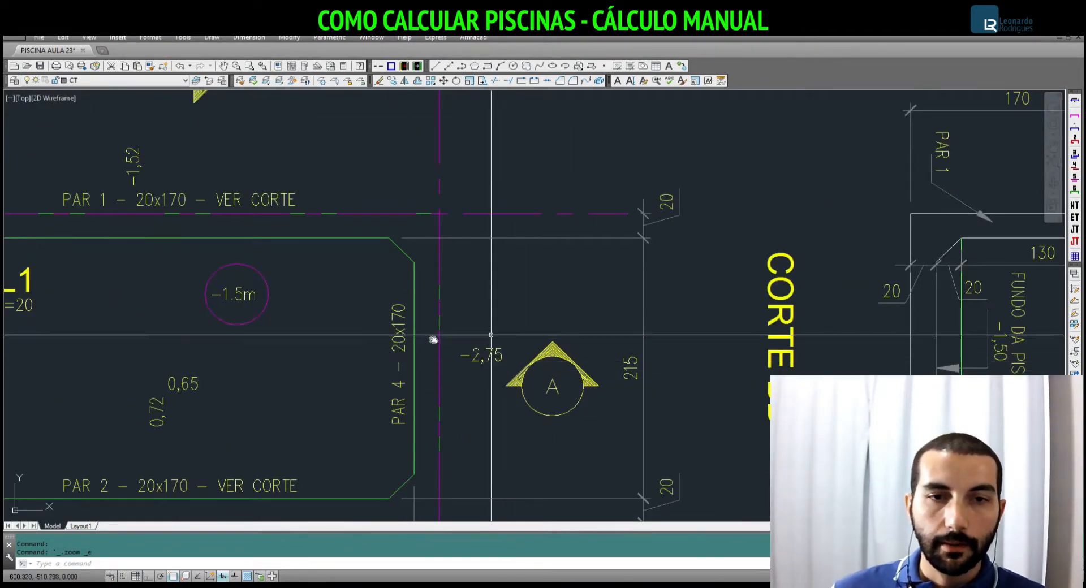
{"action": "scroll", "coordinate": [432, 340], "scroll_direction": "down", "scroll_amount": 4}
{"action": "scroll", "coordinate": [521, 393], "scroll_direction": "up", "scroll_amount": 3}
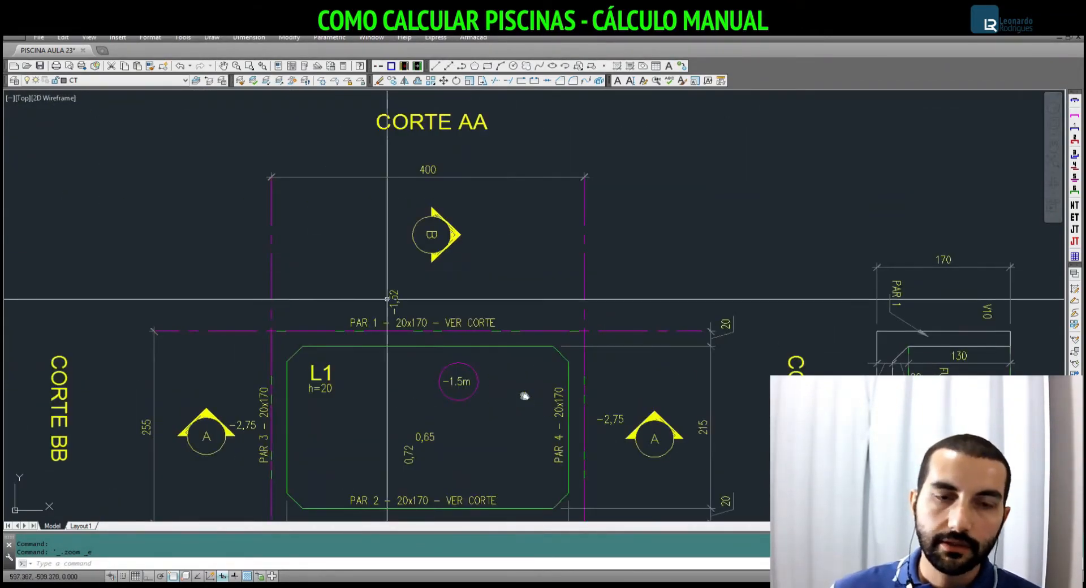
Switch to the Excel pool design spreadsheet and review the Laje de Fundo calculation down to the Paredes 01 e 02 section
{"action": "left_click", "coordinate": [768, 584]}
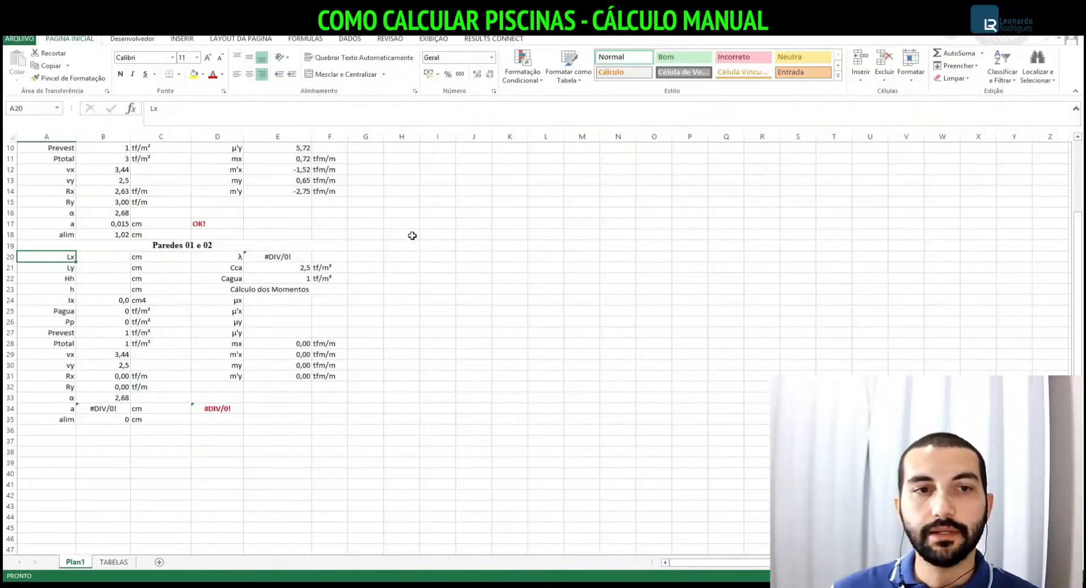
{"action": "scroll", "coordinate": [358, 309], "scroll_direction": "up", "scroll_amount": 2, "text": "ctrl"}
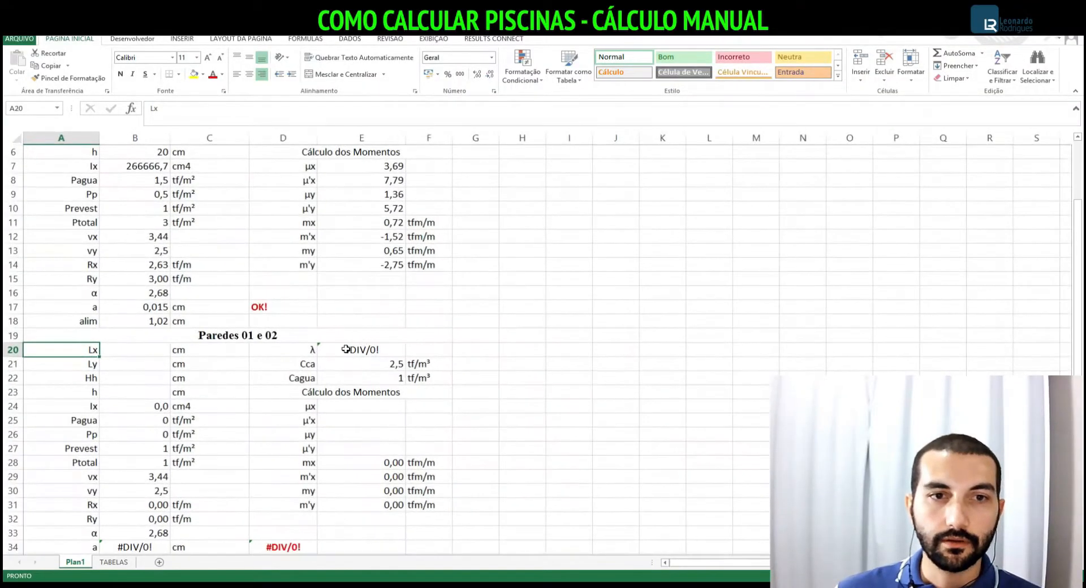
{"action": "scroll", "coordinate": [250, 305], "scroll_direction": "up", "scroll_amount": 2, "text": "ctrl"}
{"action": "left_click", "coordinate": [383, 335]}
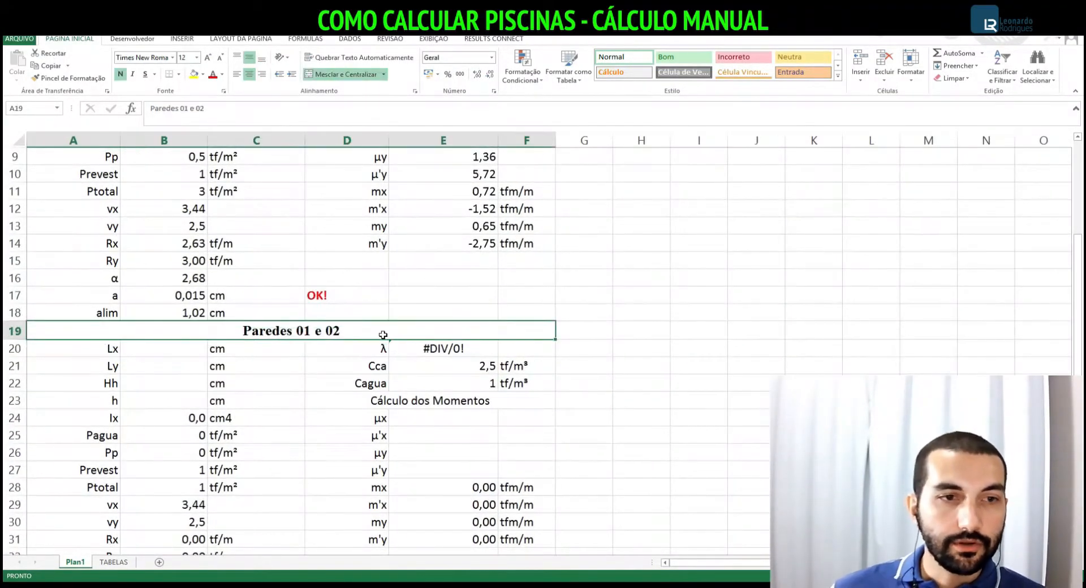
{"action": "key", "text": "Up"}
{"action": "key", "text": "Up"}
{"action": "key", "text": "Up"}
{"action": "key", "text": "Up"}
{"action": "key", "text": "Up"}
{"action": "key", "text": "Up"}
{"action": "key", "text": "Up"}
{"action": "key", "text": "Up"}
{"action": "key", "text": "Up"}
{"action": "key", "text": "Up"}
{"action": "key", "text": "Up"}
{"action": "key", "text": "Up"}
{"action": "key", "text": "Up"}
{"action": "key", "text": "Up"}
{"action": "key", "text": "Up"}
{"action": "key", "text": "Up"}
{"action": "key", "text": "Up"}
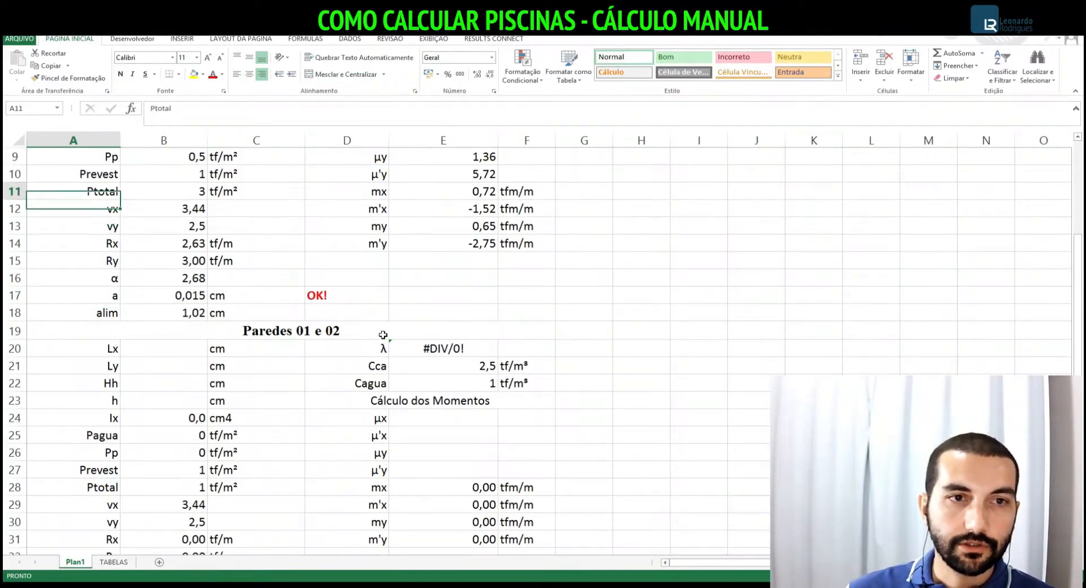
{"action": "key", "text": "Down"}
{"action": "key", "text": "Down"}
{"action": "key", "text": "Down"}
{"action": "key", "text": "Down"}
{"action": "key", "text": "Down"}
{"action": "key", "text": "Down"}
{"action": "key", "text": "Down"}
{"action": "key", "text": "Down"}
{"action": "key", "text": "Down"}
{"action": "key", "text": "Down"}
{"action": "key", "text": "Down"}
{"action": "key", "text": "Down"}
{"action": "key", "text": "Down"}
{"action": "key", "text": "Down"}
{"action": "key", "text": "Down"}
{"action": "key", "text": "Down"}
{"action": "key", "text": "Down"}
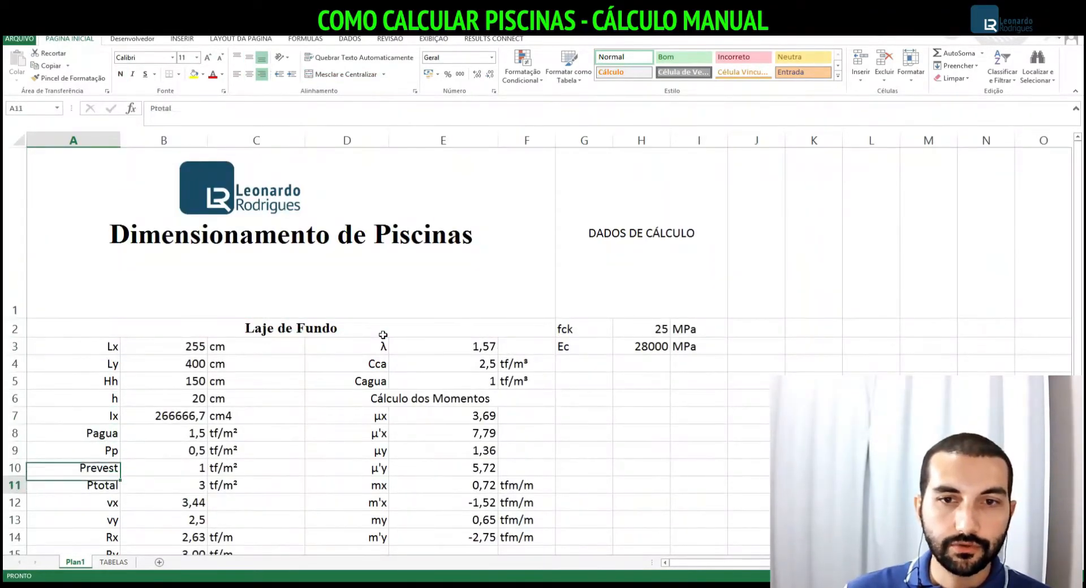
{"action": "key", "text": "Down"}
{"action": "key", "text": "Down"}
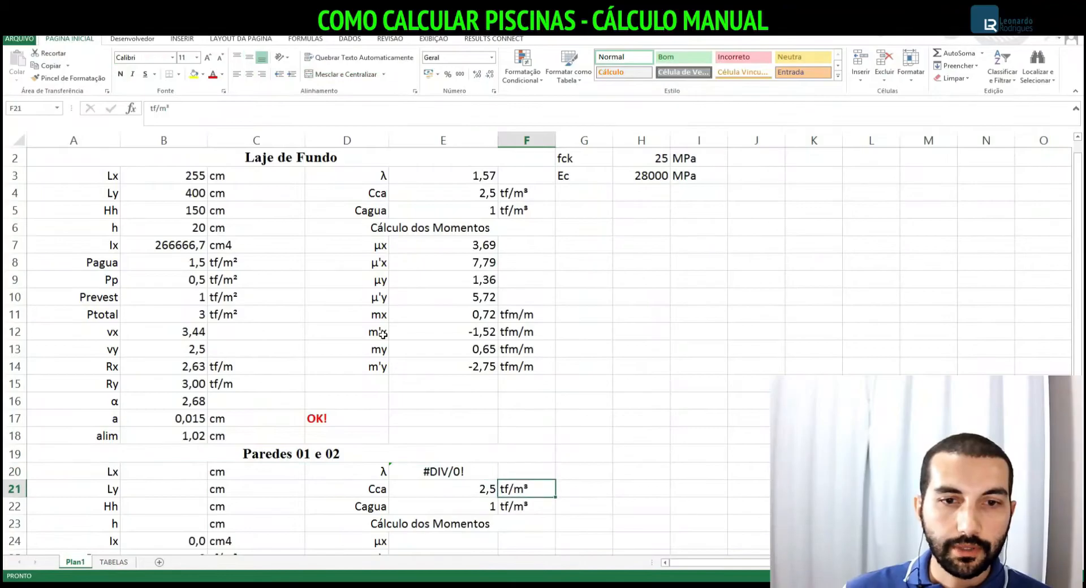
Examine the Lx, Ly, Hh and h input rows in the Paredes 01 e 02 section
{"action": "key", "text": "Left"}
{"action": "key", "text": "Left"}
{"action": "key", "text": "Left"}
{"action": "key", "text": "Up"}
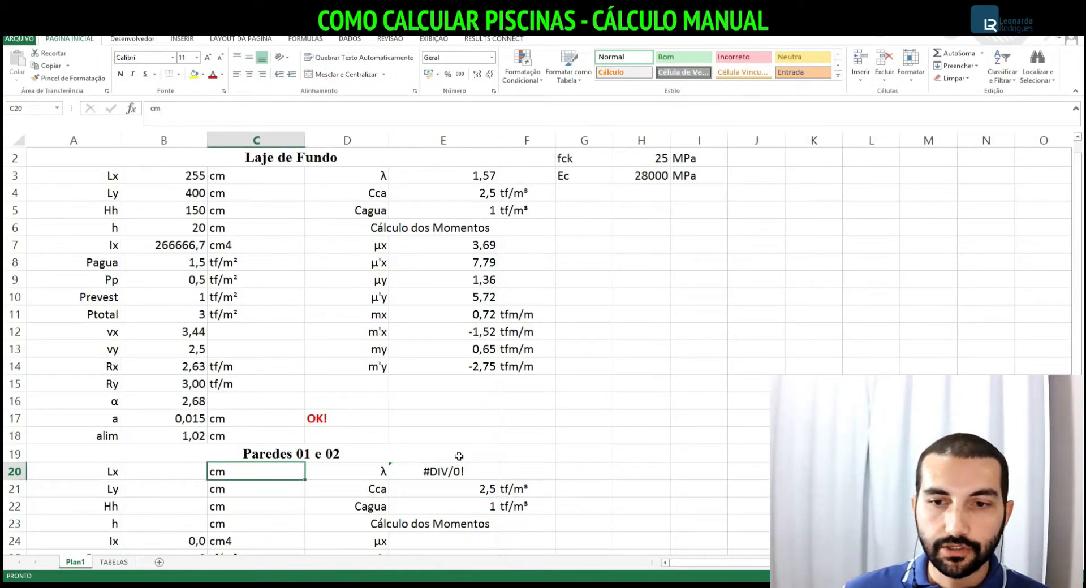
{"action": "left_click", "coordinate": [694, 583]}
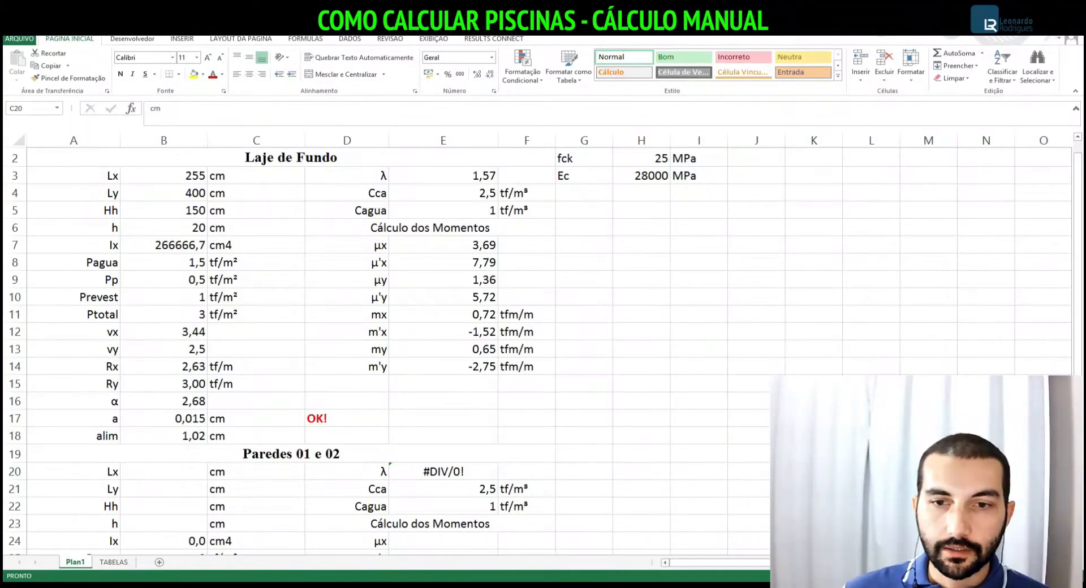
{"action": "key", "text": "alt+Tab"}
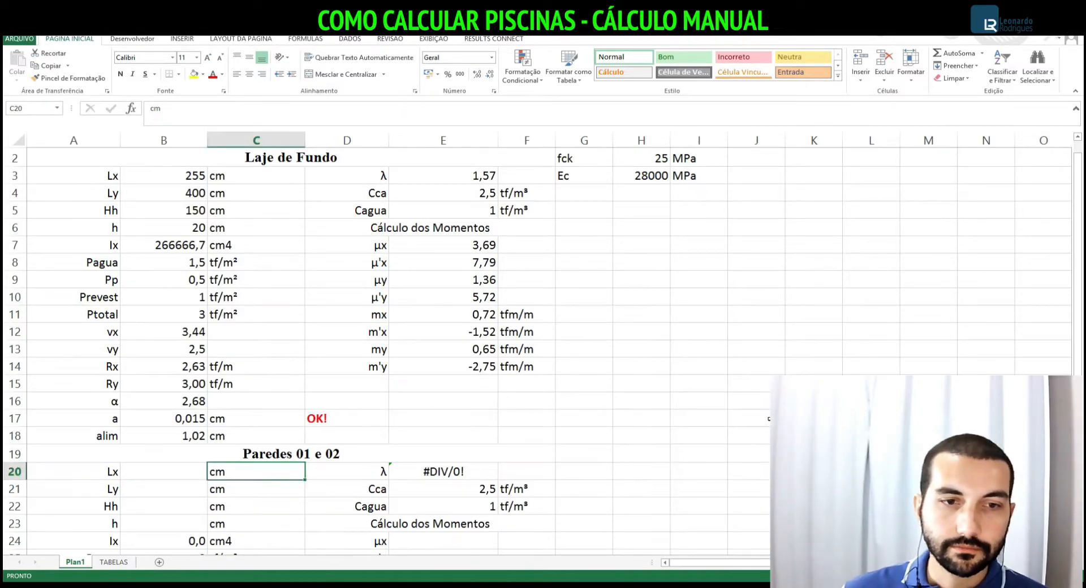
{"action": "key", "text": "Left"}
{"action": "key", "text": "Left"}
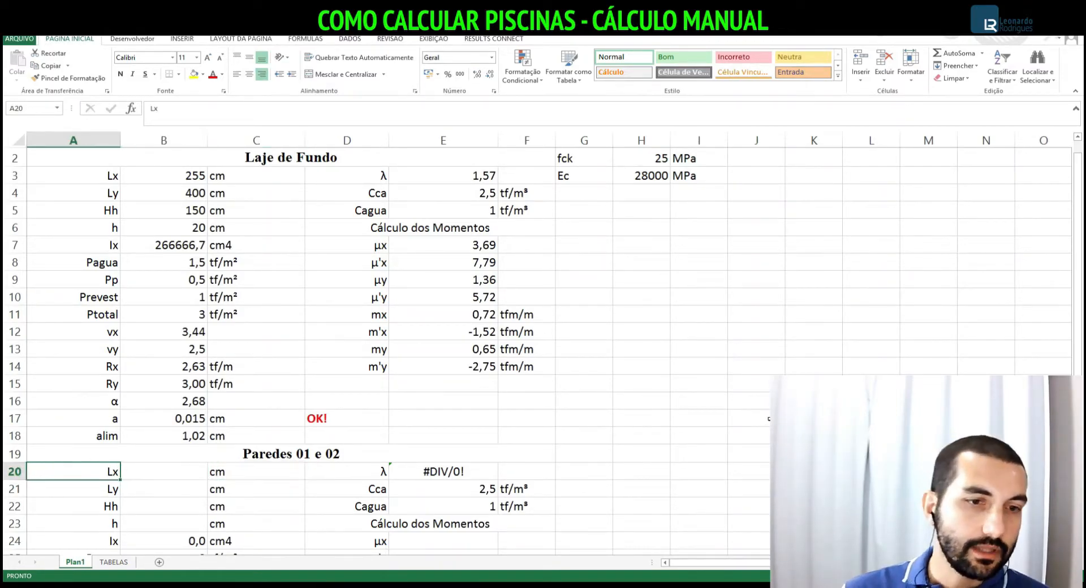
{"action": "key", "text": "Down"}
{"action": "key", "text": "Down"}
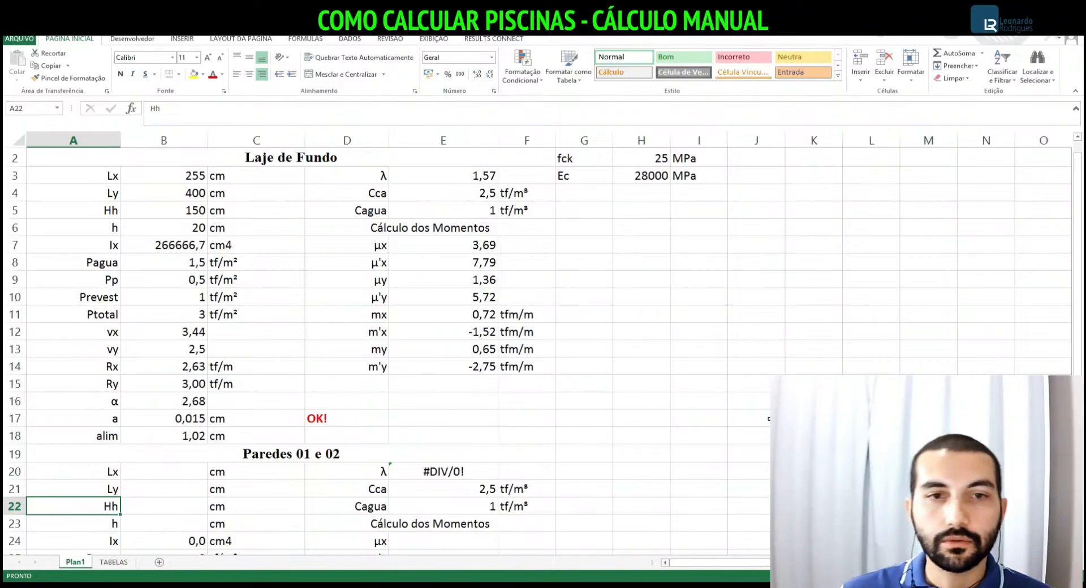
{"action": "key", "text": "Down"}
{"action": "key", "text": "Down"}
{"action": "key", "text": "Up"}
{"action": "key", "text": "Up"}
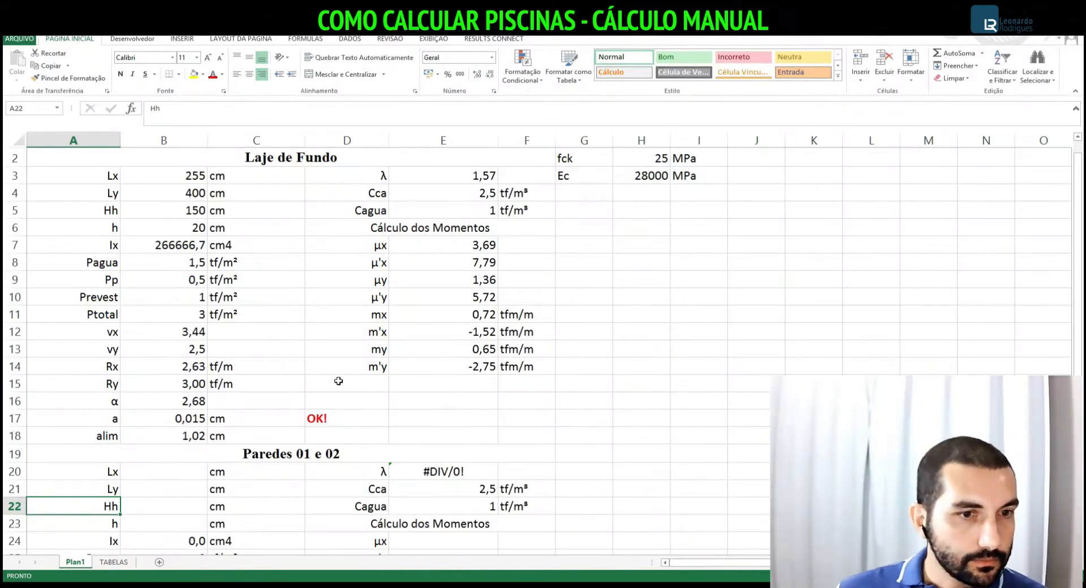
Switch to the Tabelas de Lajes PDF and find Tabela 2.4a, bending moments in slabs with triangular load
{"action": "left_click", "coordinate": [692, 584]}
{"action": "left_click", "coordinate": [662, 527]}
{"action": "scroll", "coordinate": [522, 285], "scroll_direction": "down", "scroll_amount": 2}
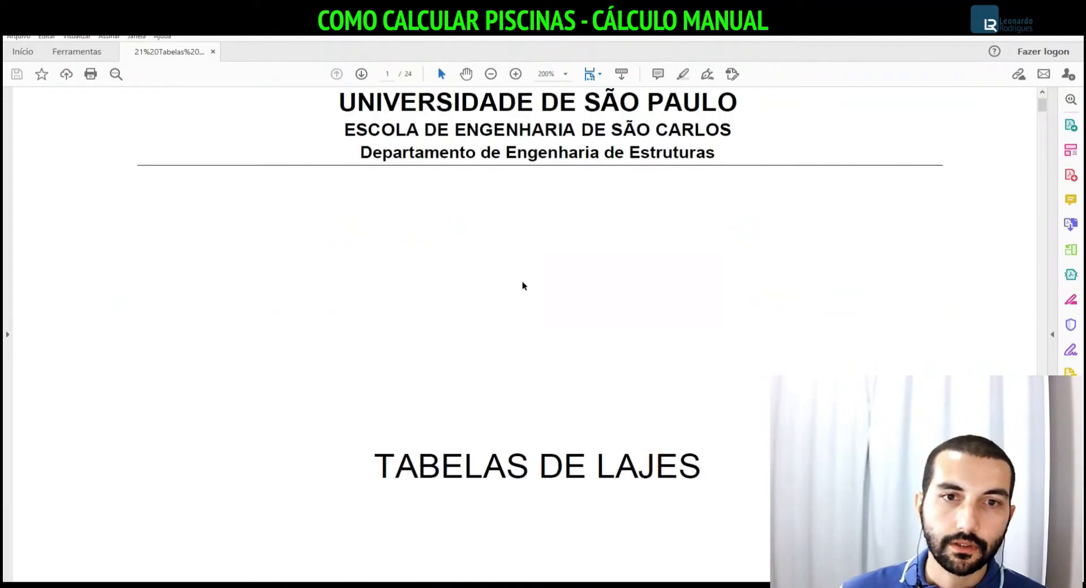
{"action": "scroll", "coordinate": [523, 285], "scroll_direction": "up", "scroll_amount": 1}
{"action": "scroll", "coordinate": [526, 288], "scroll_direction": "down", "scroll_amount": 5}
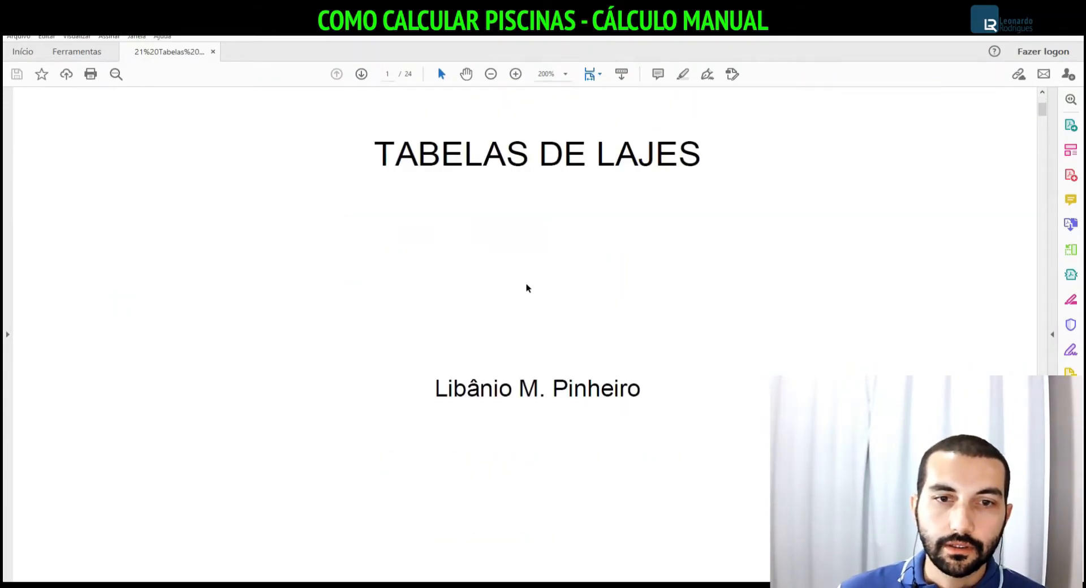
{"action": "scroll", "coordinate": [526, 287], "scroll_direction": "down", "scroll_amount": 10}
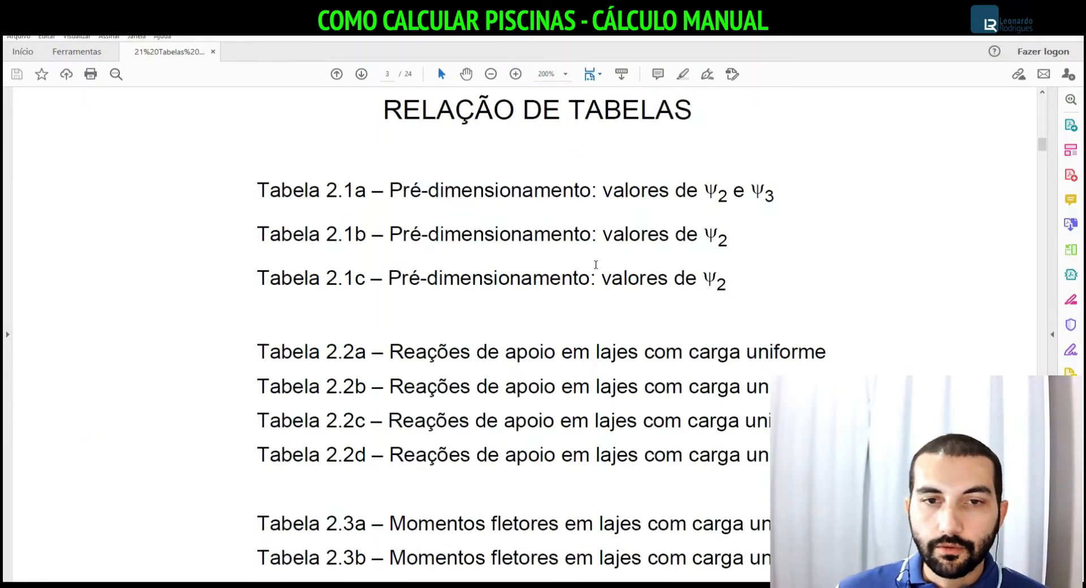
{"action": "scroll", "coordinate": [596, 266], "scroll_direction": "down", "scroll_amount": 12}
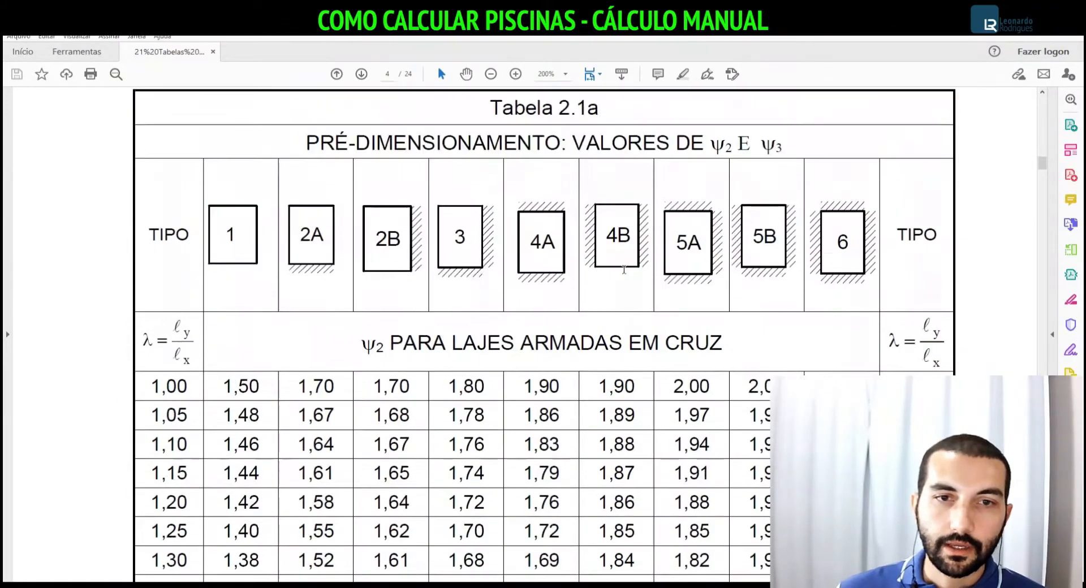
{"action": "scroll", "coordinate": [1045, 191], "scroll_direction": "down", "scroll_amount": 3}
{"action": "left_click_drag", "start_coordinate": [1044, 187], "coordinate": [1042, 372]}
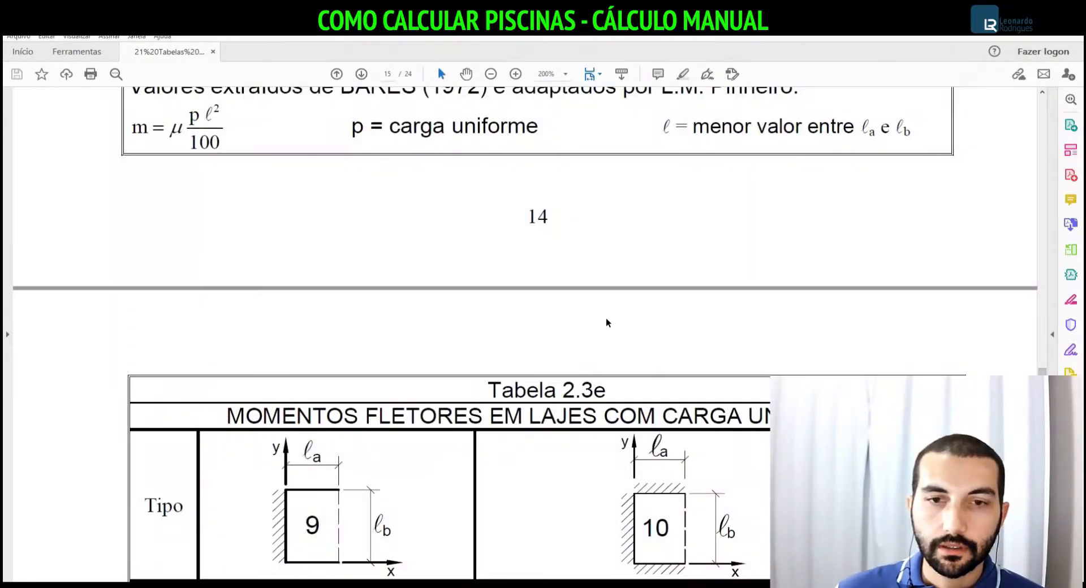
{"action": "scroll", "coordinate": [607, 322], "scroll_direction": "up", "scroll_amount": 20}
{"action": "scroll", "coordinate": [616, 315], "scroll_direction": "down", "scroll_amount": 20}
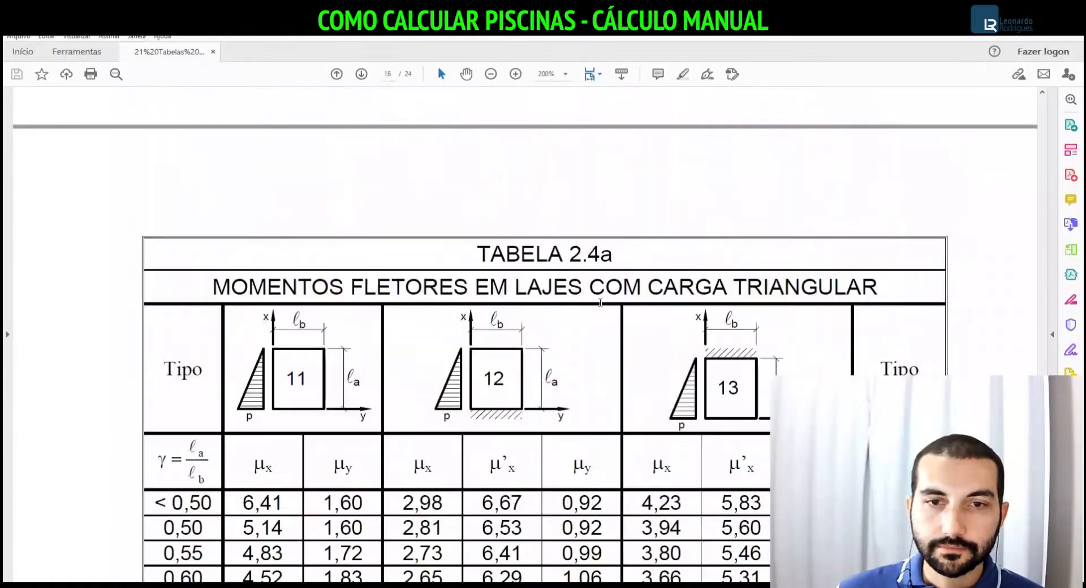
Browse the triangular-load slab types through Tabela 2.4b and examine the diagrams of types 15 and 16 up close
{"action": "scroll", "coordinate": [600, 302], "scroll_direction": "down", "scroll_amount": 3}
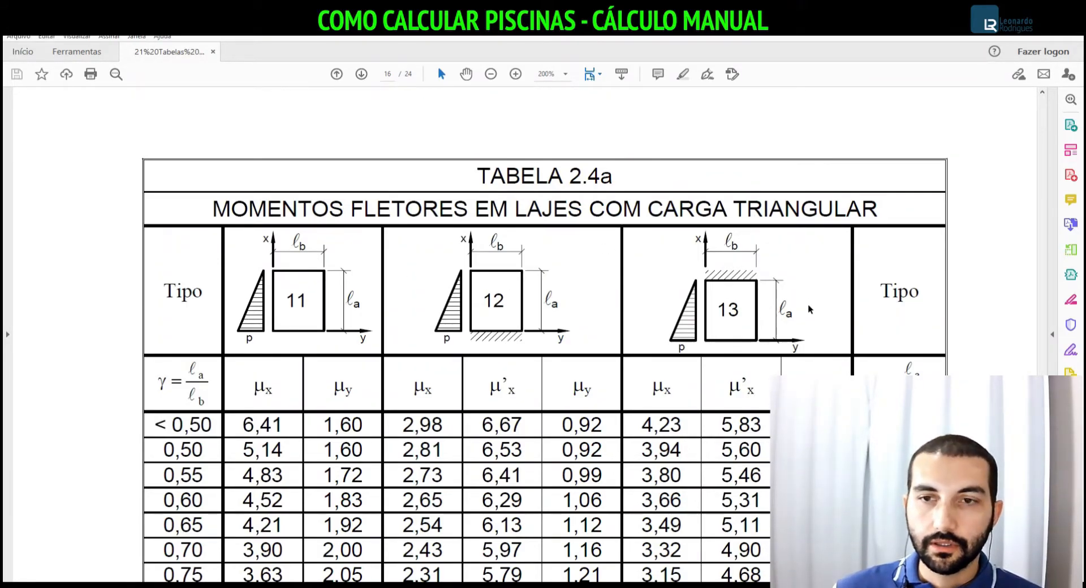
{"action": "scroll", "coordinate": [459, 291], "scroll_direction": "down", "scroll_amount": 20}
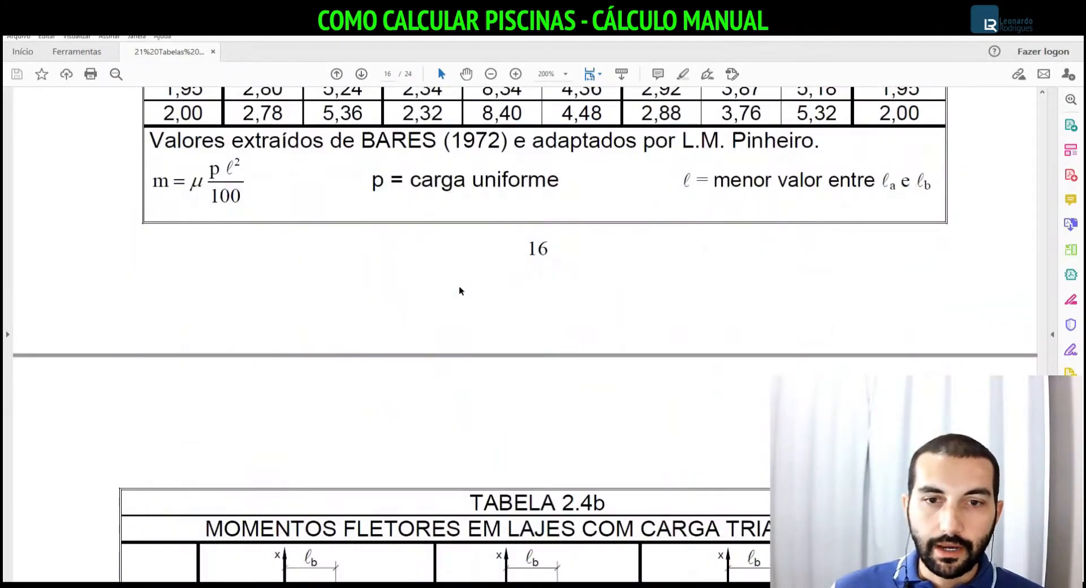
{"action": "scroll", "coordinate": [459, 291], "scroll_direction": "down", "scroll_amount": 3}
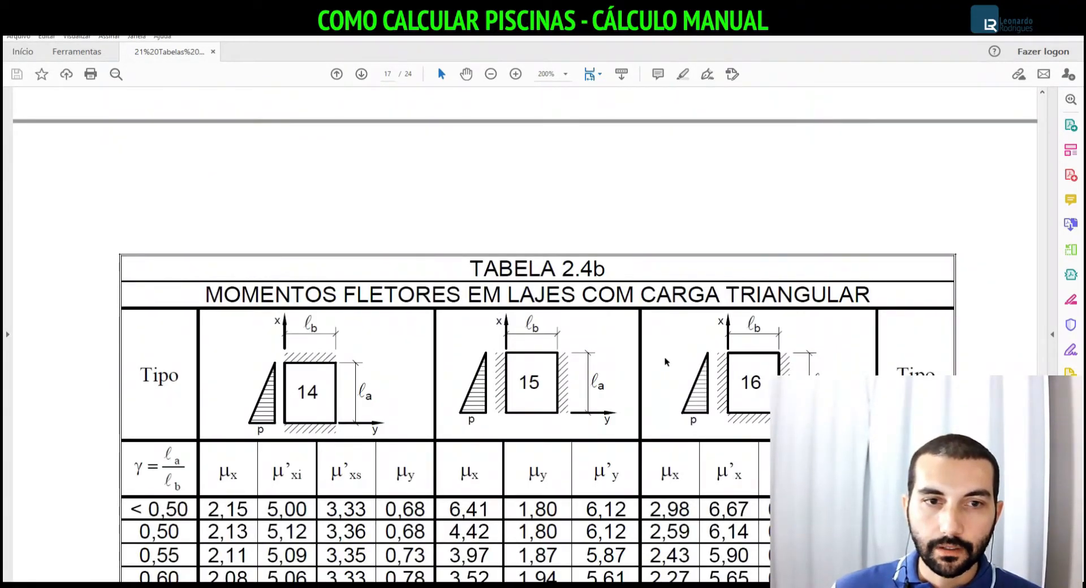
{"action": "scroll", "coordinate": [784, 314], "scroll_direction": "down", "scroll_amount": 3}
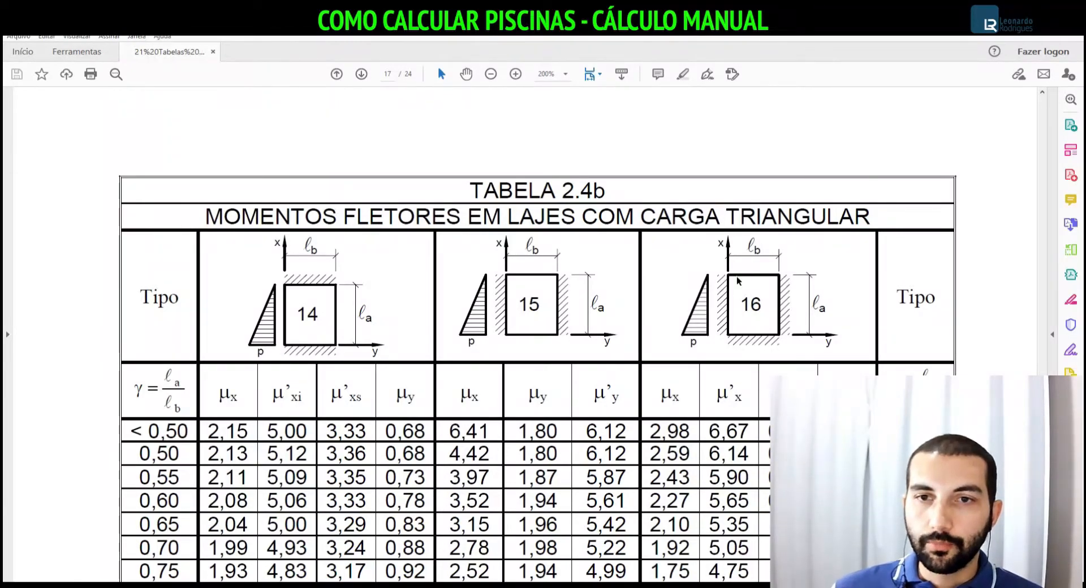
{"action": "scroll", "coordinate": [759, 278], "scroll_direction": "up", "scroll_amount": 2}
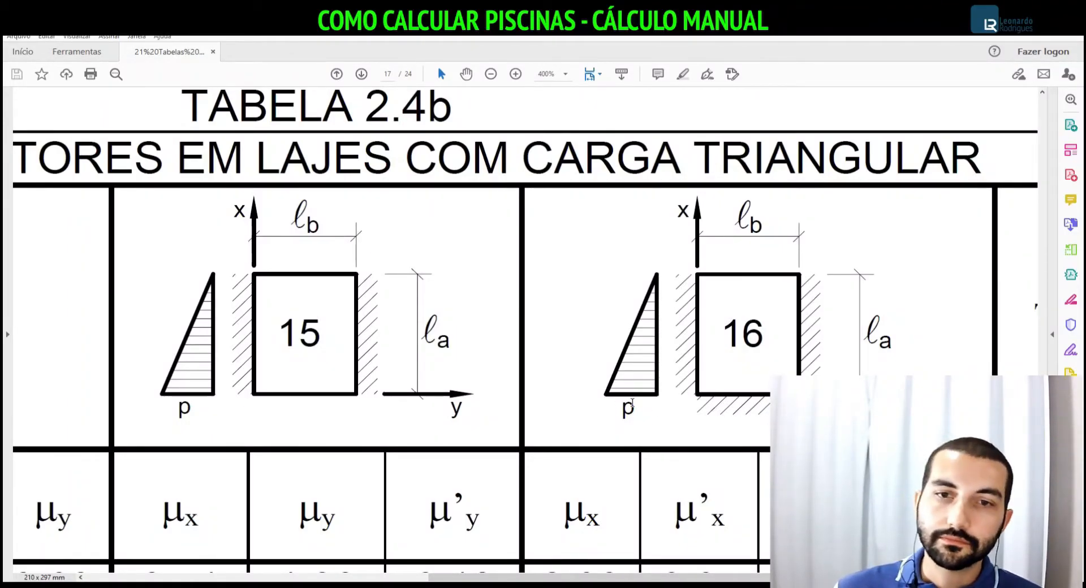
Compare the type 16 diagram in the PDF with the Lx, Ly and λ rows of Laje de Fundo in the Excel spreadsheet
{"action": "key", "text": "alt+Tab"}
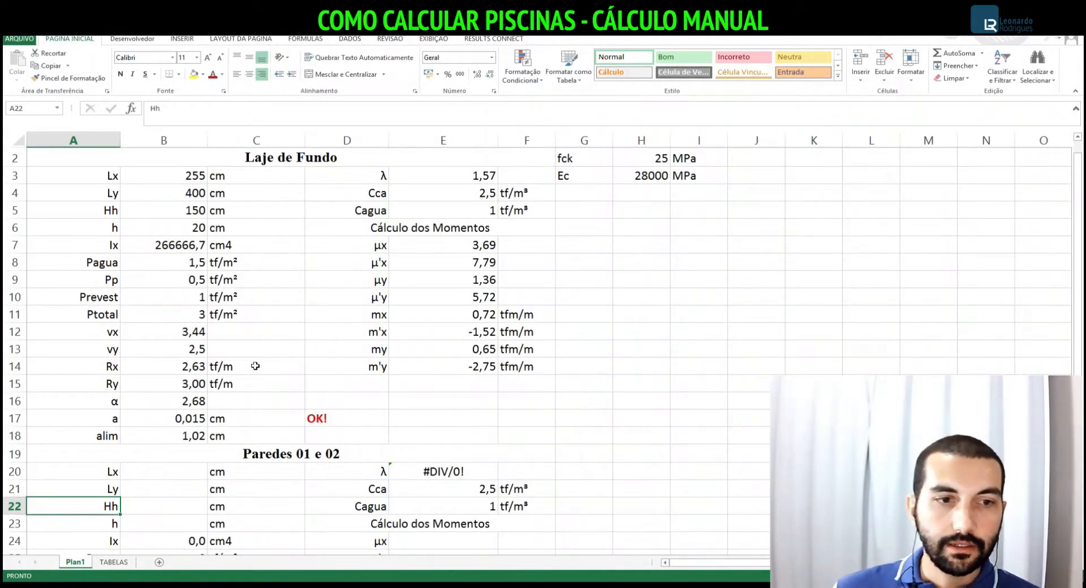
{"action": "key", "text": "alt+Tab"}
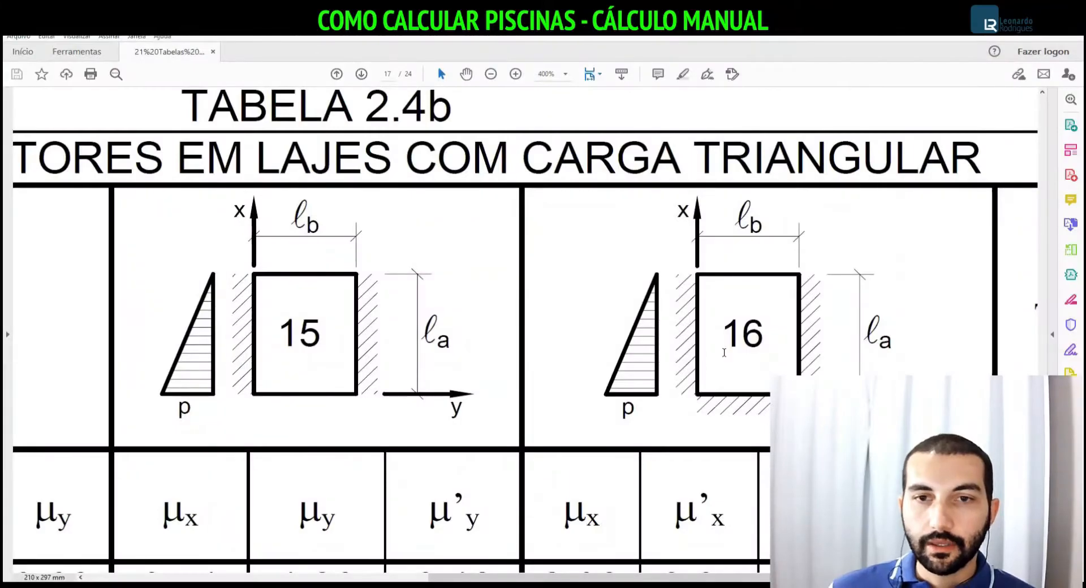
{"action": "key", "text": "alt+Tab"}
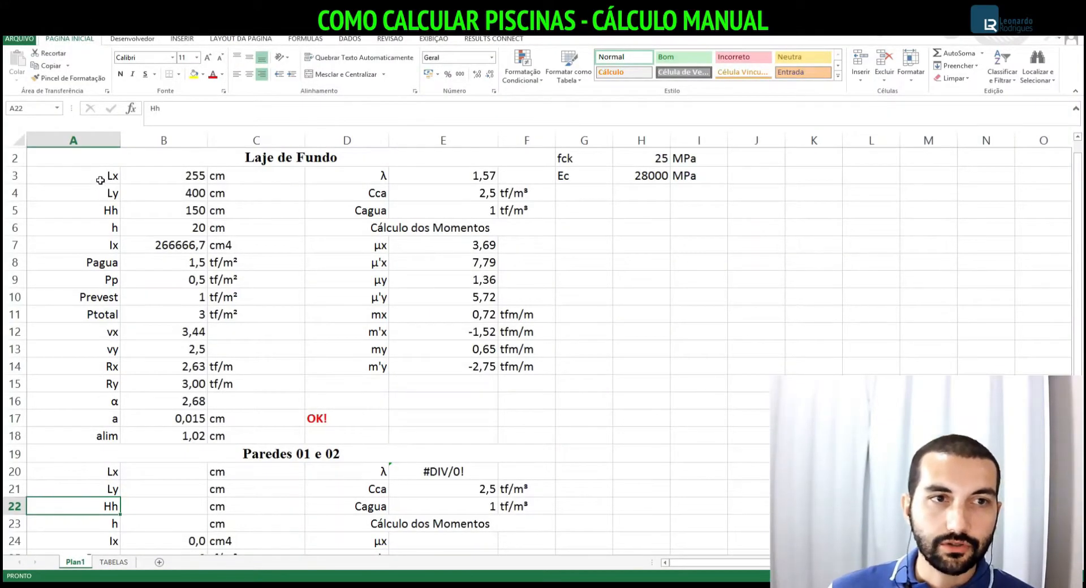
{"action": "left_click", "coordinate": [100, 180]}
{"action": "left_click", "coordinate": [101, 195]}
{"action": "left_click", "coordinate": [366, 181]}
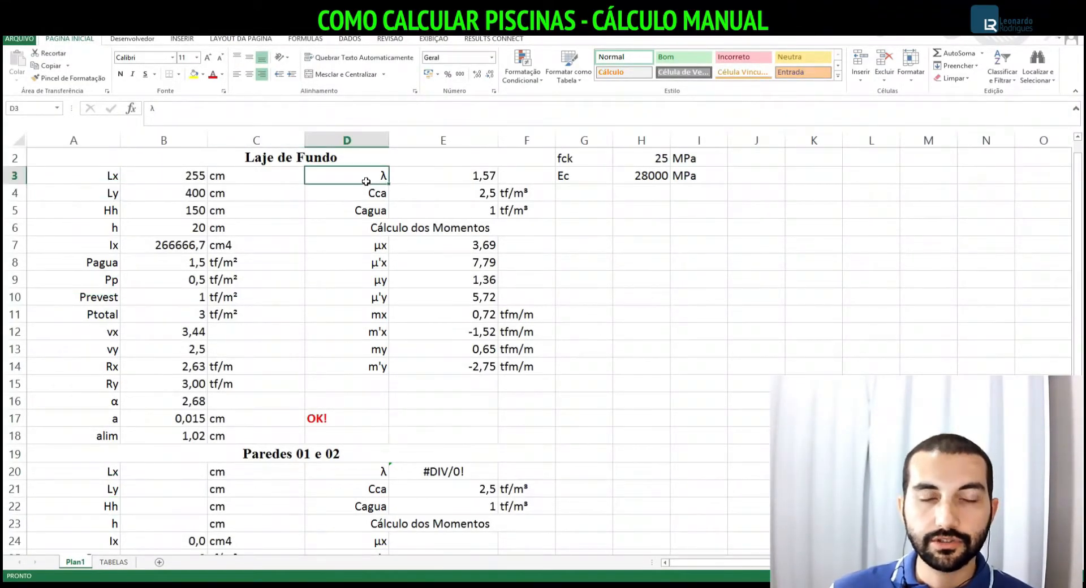
Switch to AutoCAD, examine wall PAR 1 and its height dimensions in the pool section, and return to Tabela 2.4b in the PDF
{"action": "key", "text": "alt+Tab"}
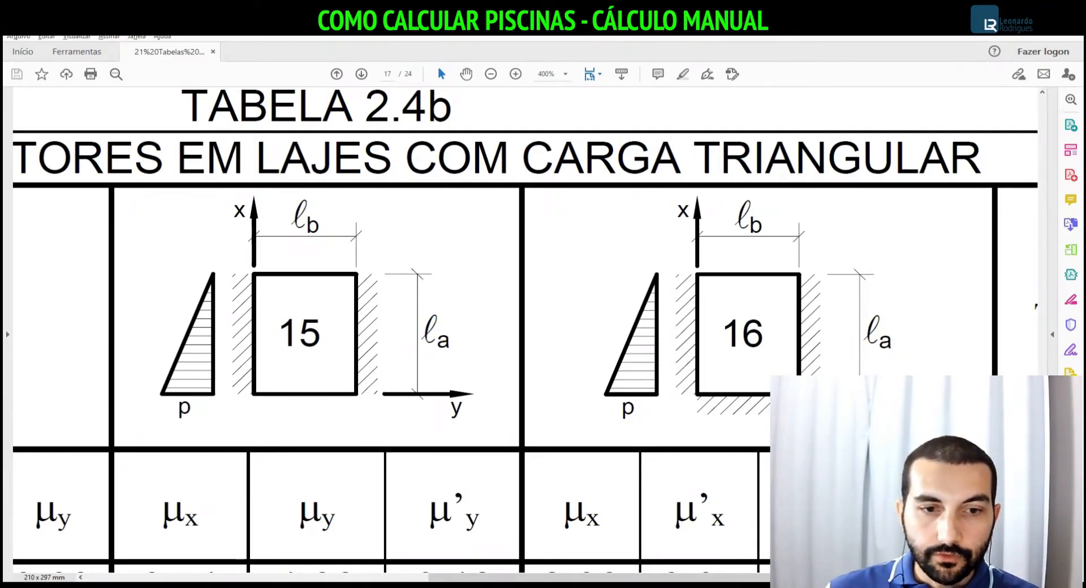
{"action": "key", "text": "alt+Tab"}
{"action": "scroll", "coordinate": [451, 252], "scroll_direction": "down", "scroll_amount": 6}
{"action": "scroll", "coordinate": [437, 163], "scroll_direction": "up", "scroll_amount": 8}
{"action": "scroll", "coordinate": [347, 501], "scroll_direction": "down", "scroll_amount": 4}
{"action": "scroll", "coordinate": [472, 215], "scroll_direction": "up", "scroll_amount": 2}
{"action": "scroll", "coordinate": [485, 224], "scroll_direction": "up", "scroll_amount": 1}
{"action": "scroll", "coordinate": [486, 223], "scroll_direction": "down", "scroll_amount": 4}
{"action": "scroll", "coordinate": [553, 357], "scroll_direction": "down", "scroll_amount": 2}
{"action": "scroll", "coordinate": [553, 356], "scroll_direction": "up", "scroll_amount": 7}
{"action": "scroll", "coordinate": [539, 380], "scroll_direction": "down", "scroll_amount": 6}
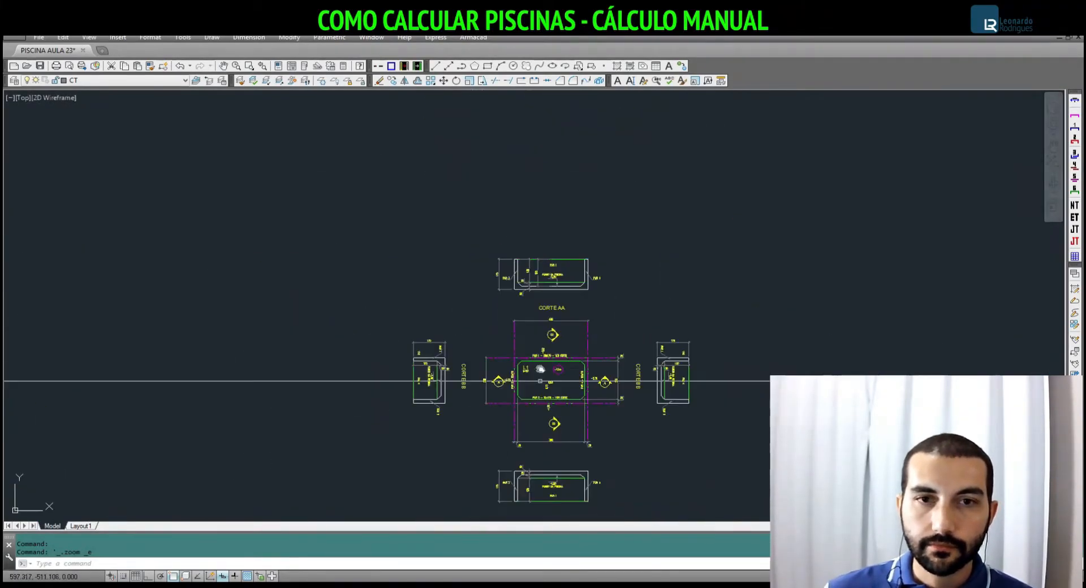
{"action": "scroll", "coordinate": [541, 264], "scroll_direction": "up", "scroll_amount": 7}
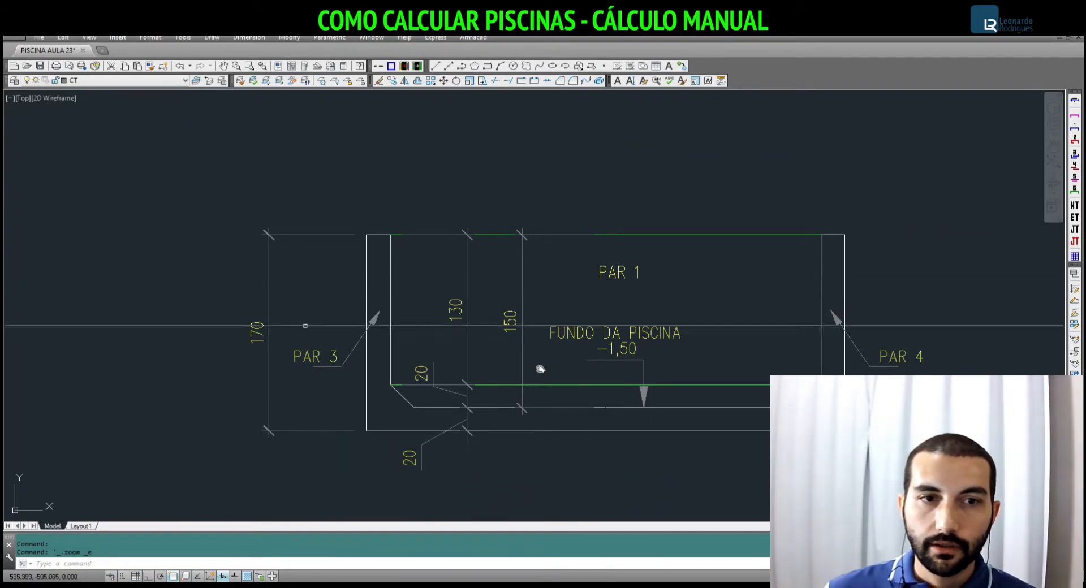
{"action": "key", "text": "alt+Tab"}
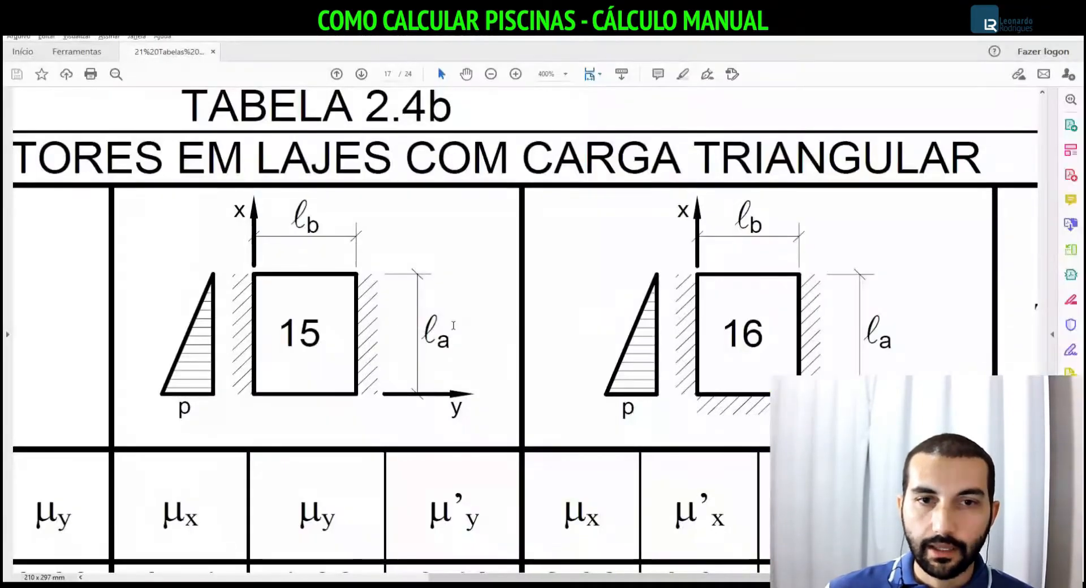
Compare the pool section's wall heights in AutoCAD with the la and lb sides of the Tabela 2.4b diagrams in the PDF
{"action": "key", "text": "alt+Tab"}
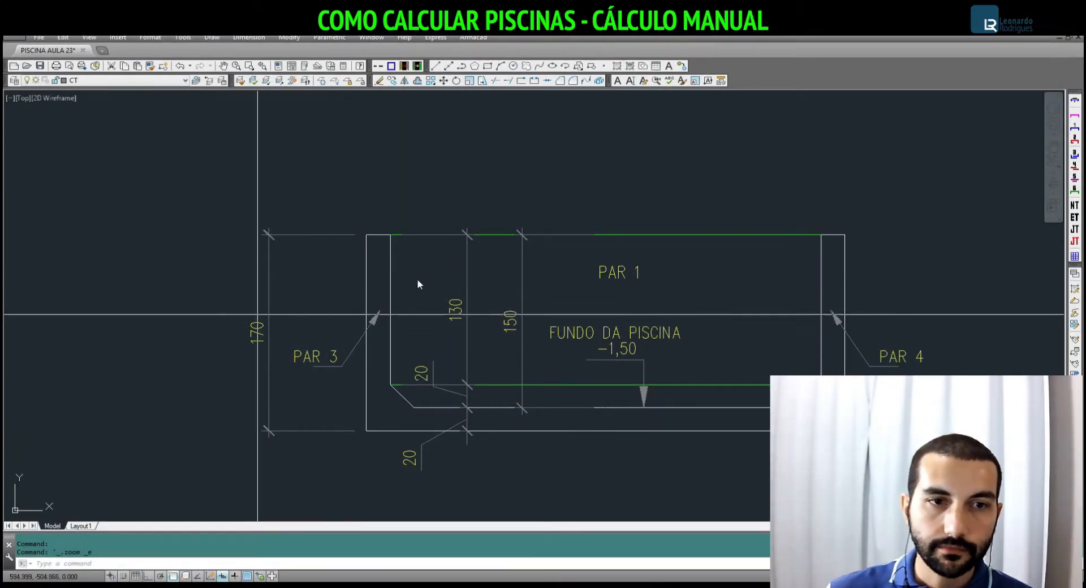
{"action": "key", "text": "alt+Tab"}
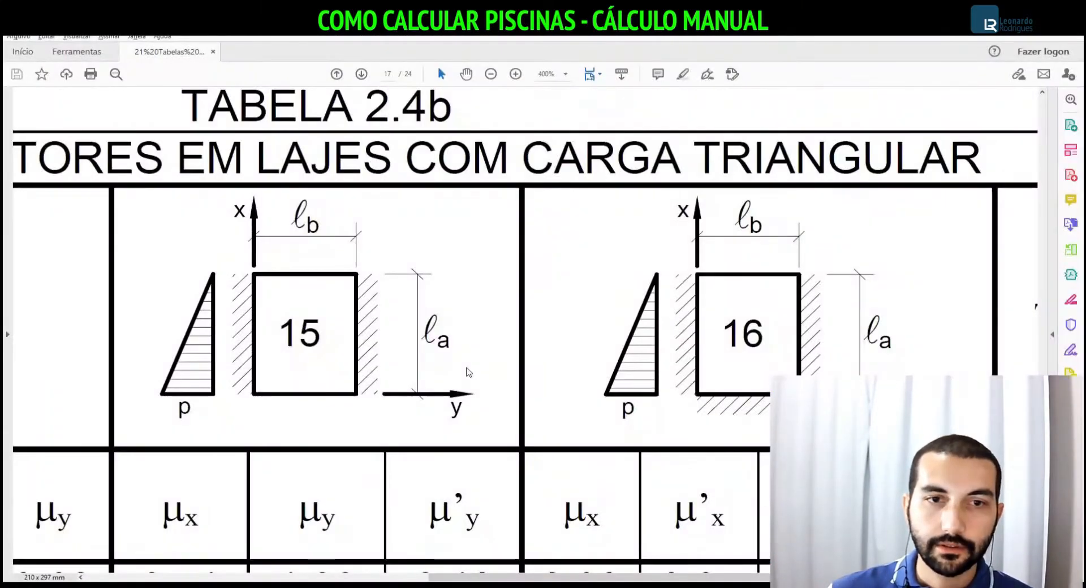
{"action": "key", "text": "alt+Tab"}
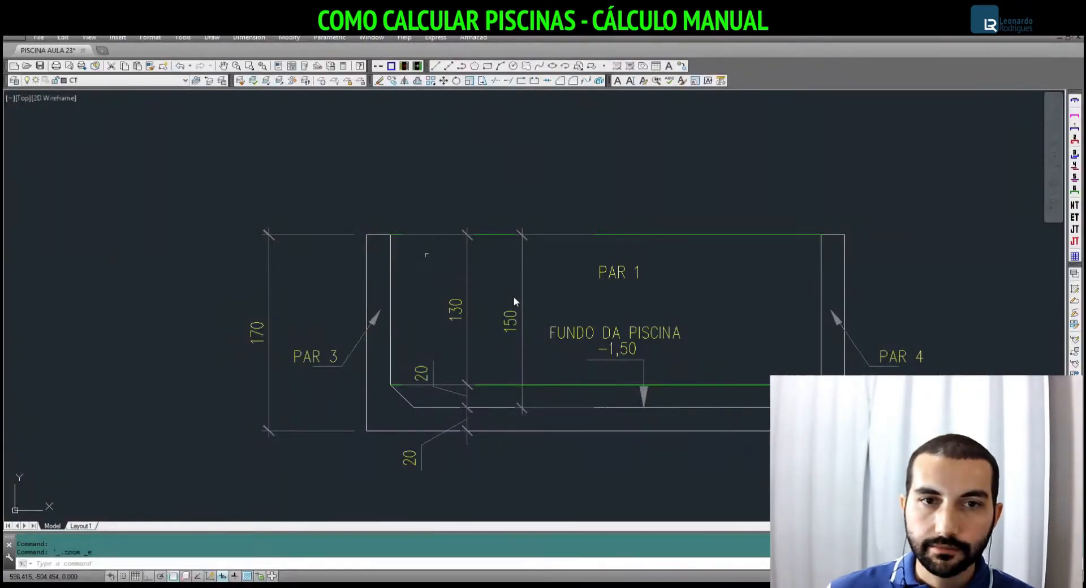
{"action": "scroll", "coordinate": [513, 297], "scroll_direction": "down", "scroll_amount": 2}
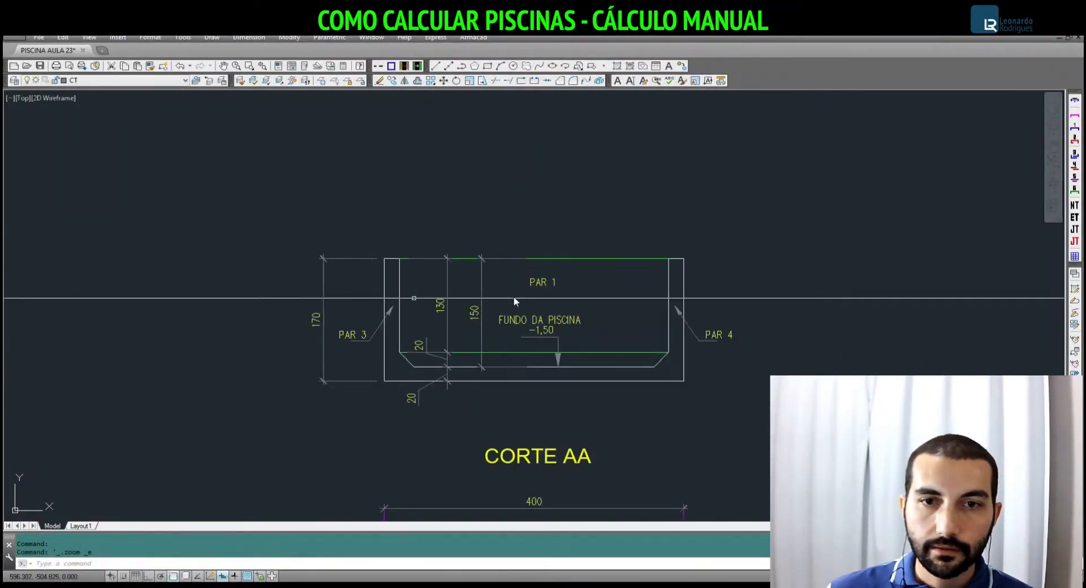
{"action": "scroll", "coordinate": [513, 296], "scroll_direction": "down", "scroll_amount": 3}
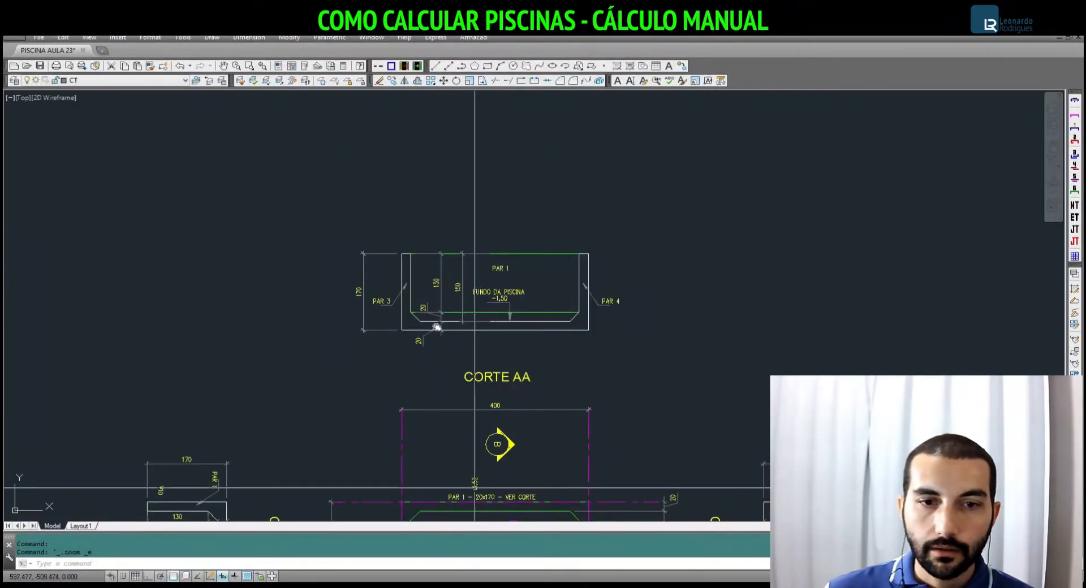
{"action": "scroll", "coordinate": [455, 366], "scroll_direction": "up", "scroll_amount": 4}
{"action": "left_click_drag", "start_coordinate": [454, 366], "coordinate": [454, 197]}
{"action": "key", "text": "alt+Tab"}
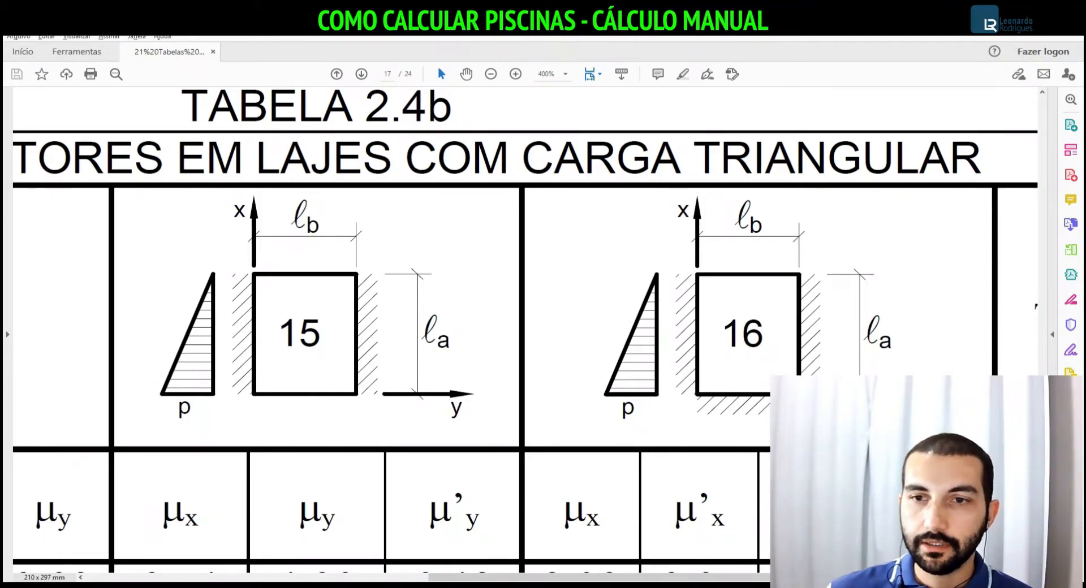
Switch back to AutoCAD and examine the overall length dimension above wall PAR 1 in the pool plan
{"action": "key", "text": "alt+Tab"}
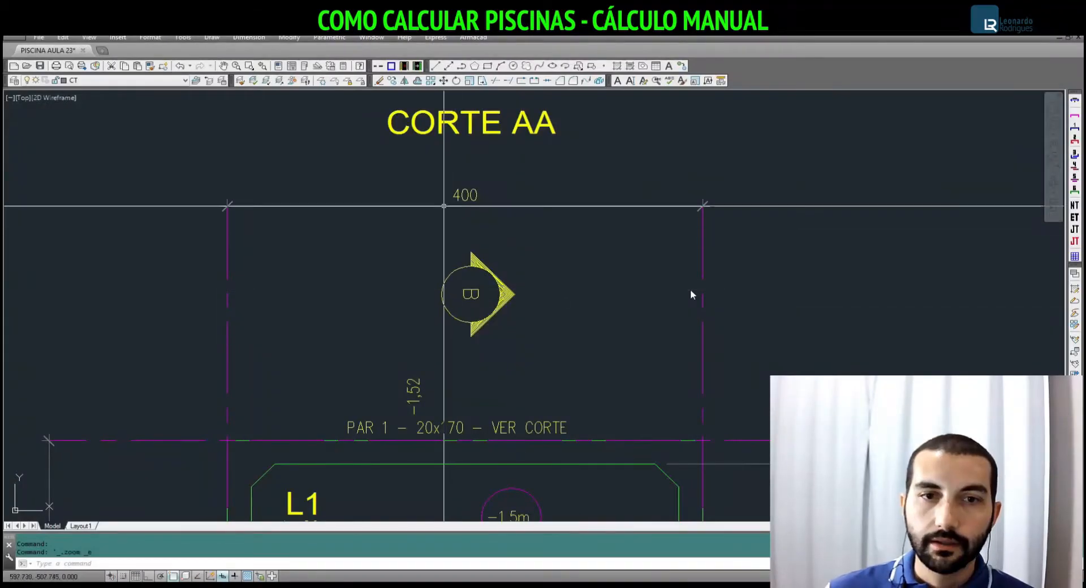
{"action": "scroll", "coordinate": [461, 197], "scroll_direction": "up", "scroll_amount": 5}
{"action": "scroll", "coordinate": [460, 201], "scroll_direction": "down", "scroll_amount": 8}
{"action": "scroll", "coordinate": [460, 203], "scroll_direction": "up", "scroll_amount": 8}
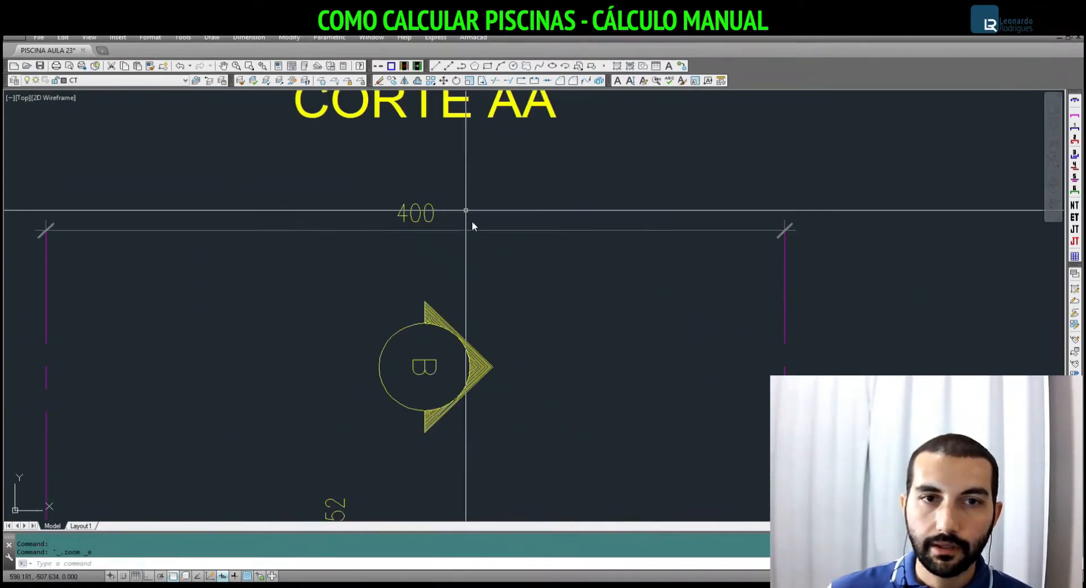
Switch to Excel and rename the Lx and Ly labels of Paredes 01 e 02 as La and Lb
{"action": "key", "text": "alt+Tab"}
{"action": "key", "text": "alt+Tab"}
{"action": "key", "text": "alt+Tab"}
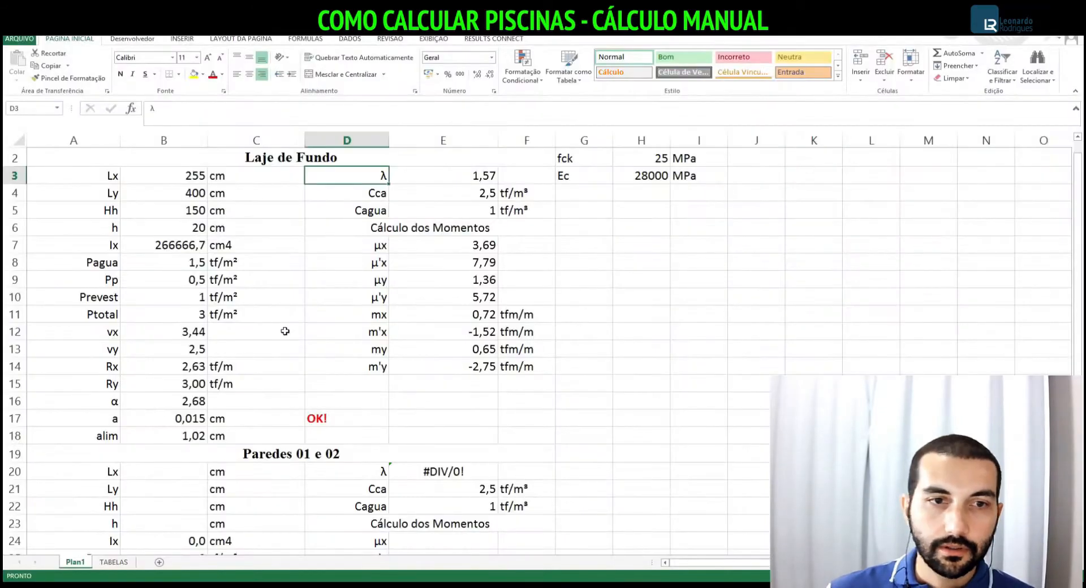
{"action": "left_click", "coordinate": [95, 471]}
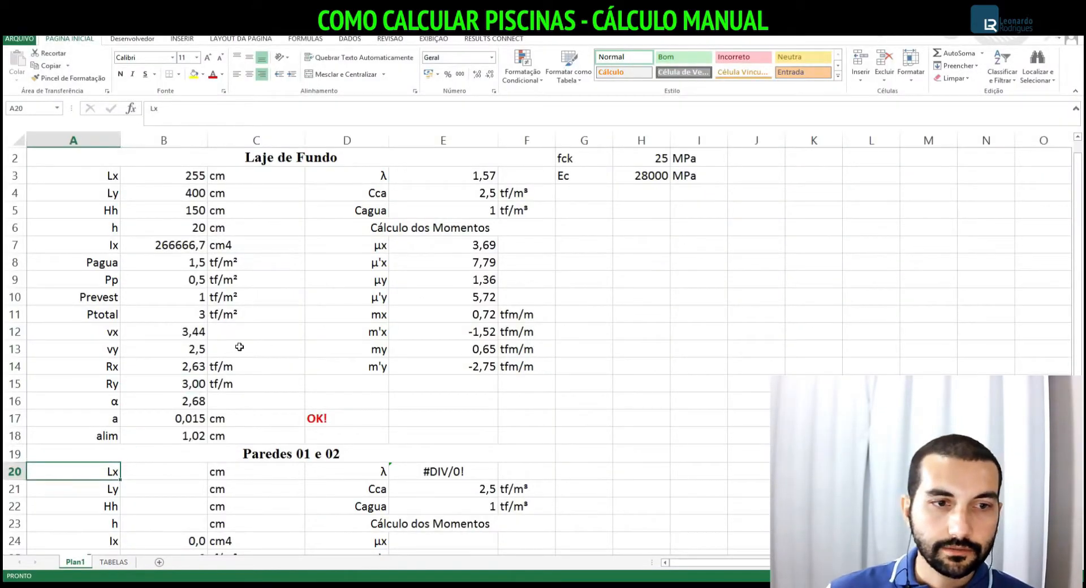
{"action": "left_click", "coordinate": [161, 108]}
{"action": "key", "text": "BackSpace"}
{"action": "type", "text": "A"}
{"action": "key", "text": "BackSpace"}
{"action": "key", "text": "BackSpace"}
{"action": "type", "text": "a"}
{"action": "key", "text": "Delete"}
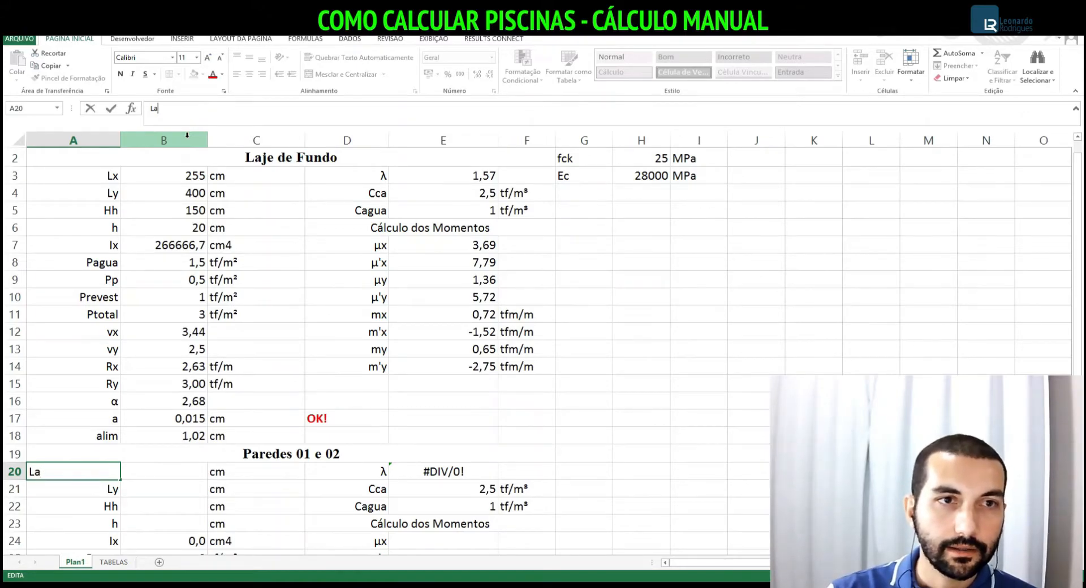
{"action": "key", "text": "Return"}
{"action": "left_click", "coordinate": [174, 112]}
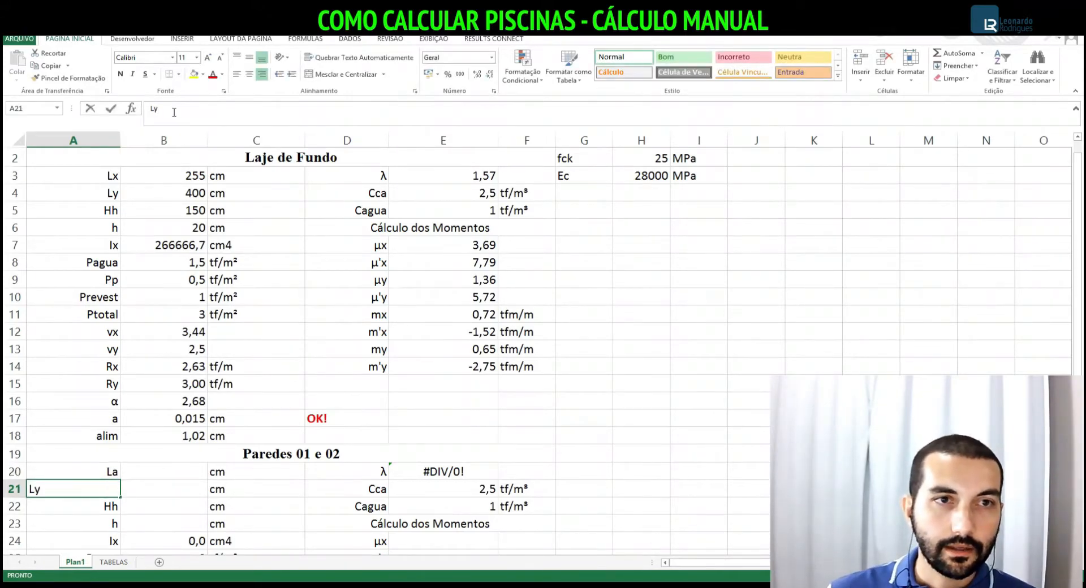
{"action": "key", "text": "Return"}
Check the la and lb sides of the type 16 diagram in the PDF and return to Excel
{"action": "key", "text": "alt+Tab"}
{"action": "left_click_drag", "start_coordinate": [766, 577], "coordinate": [871, 578]}
{"action": "scroll", "coordinate": [526, 334], "scroll_direction": "down", "scroll_amount": 1}
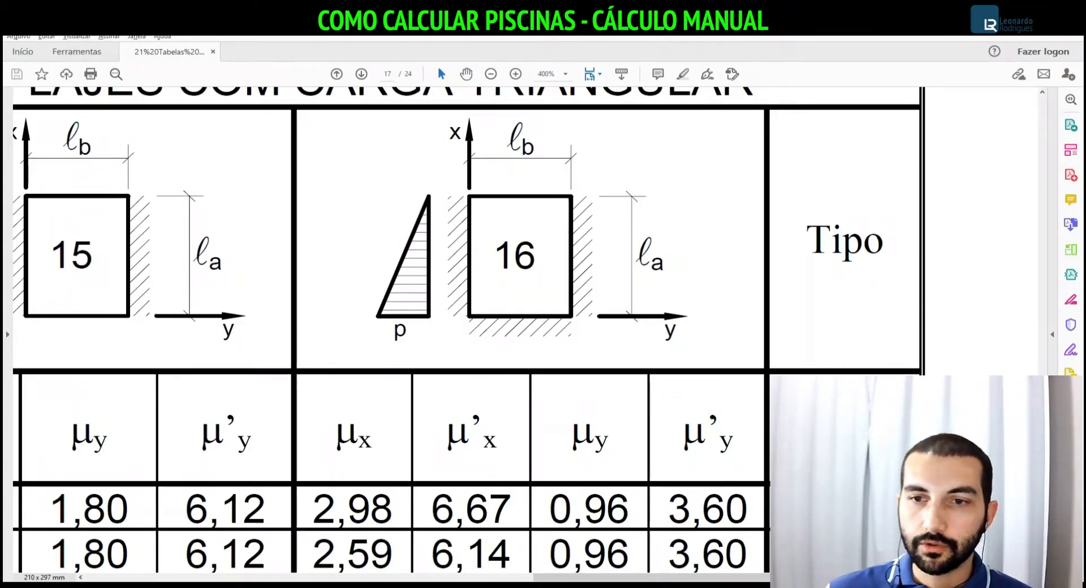
{"action": "key", "text": "alt+Tab"}
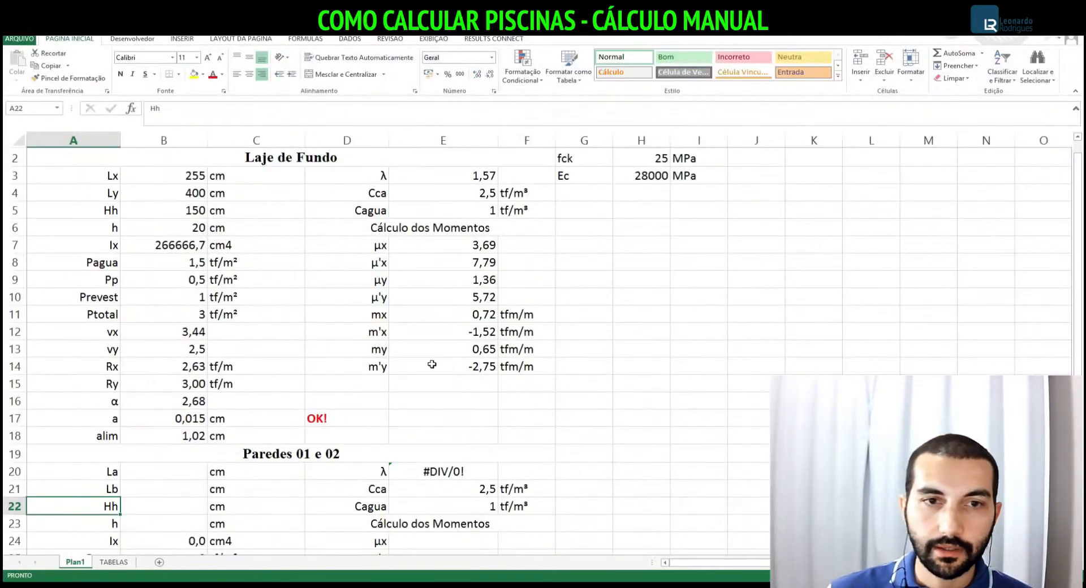
Replace the λ label in D20 of Paredes 01 e 02 with the symbol ϒ (Greek Upsilon With Hook Symbol)
{"action": "left_click", "coordinate": [386, 472]}
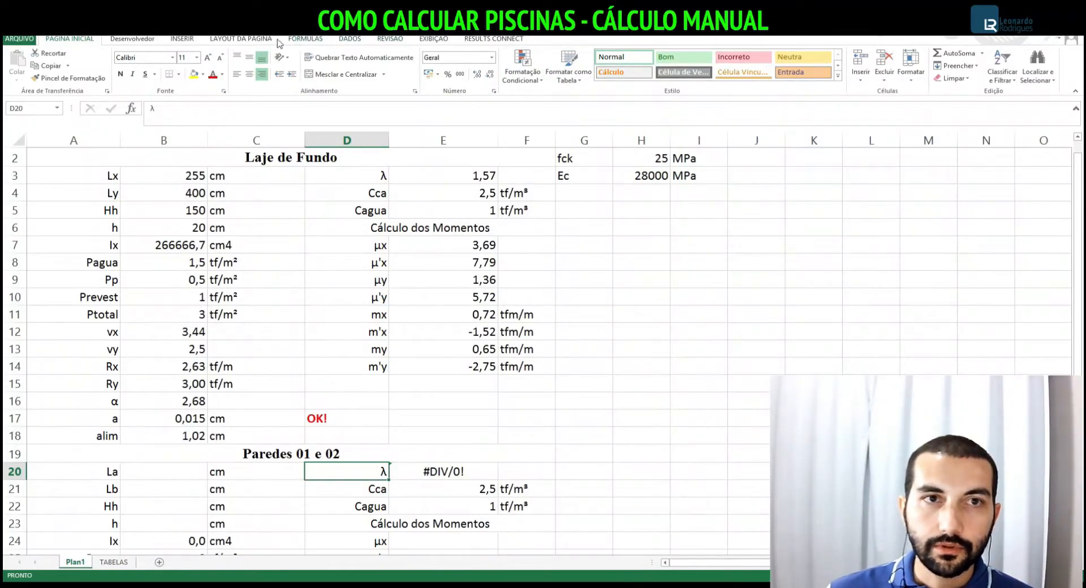
{"action": "scroll", "coordinate": [739, 89], "scroll_direction": "down", "scroll_amount": 2}
{"action": "left_click", "coordinate": [939, 62]}
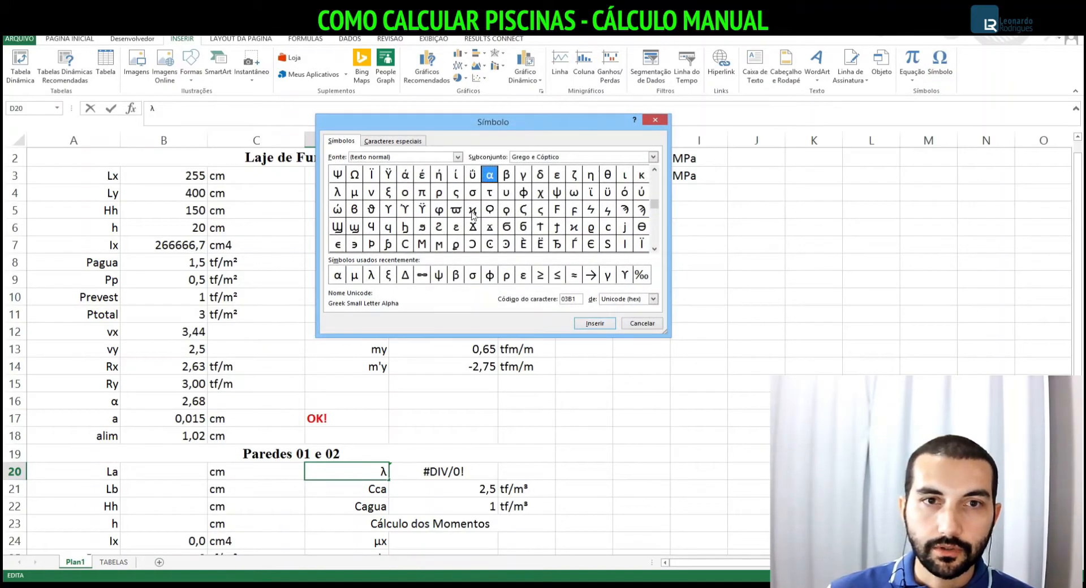
{"action": "left_click", "coordinate": [622, 279]}
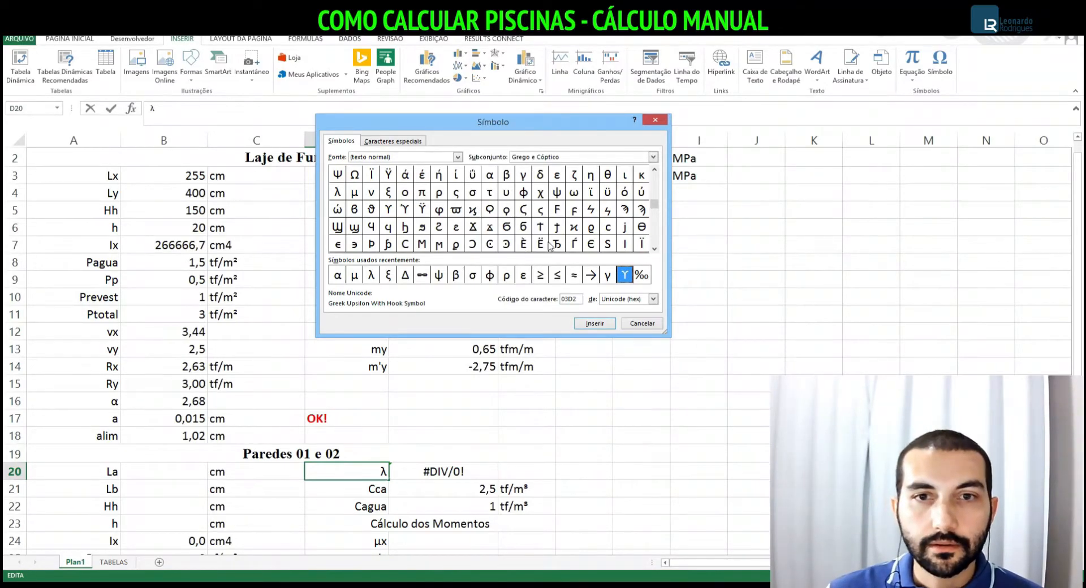
{"action": "left_click", "coordinate": [593, 322]}
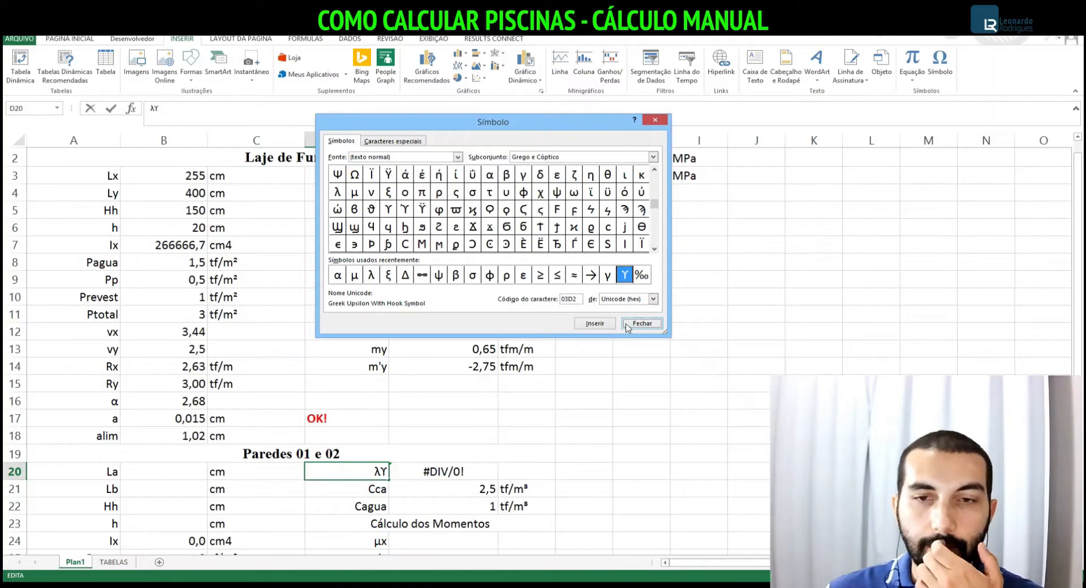
{"action": "left_click", "coordinate": [641, 324]}
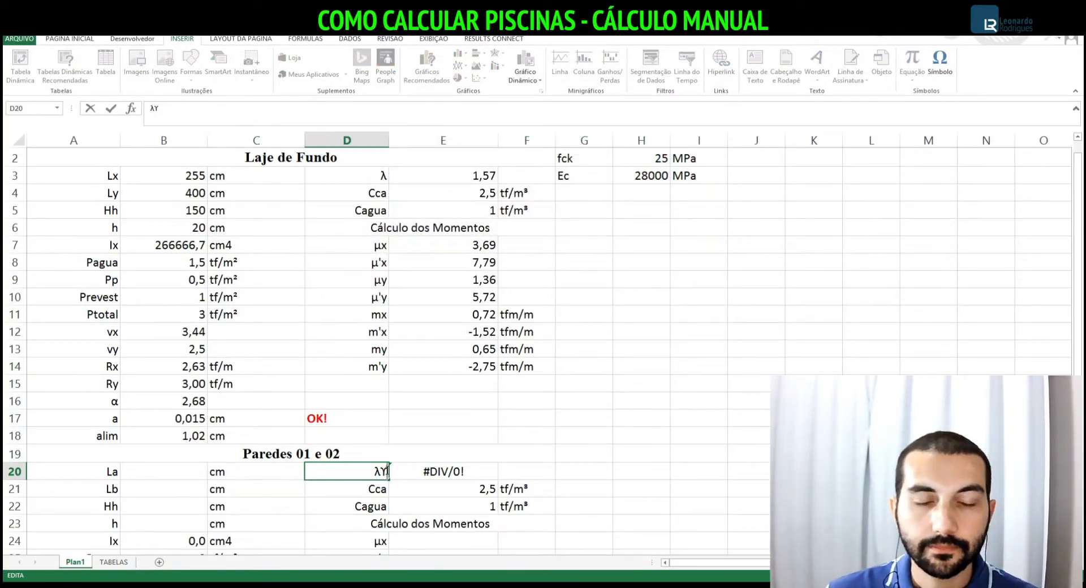
{"action": "key", "text": "Return"}
Inspect the cells referenced by the ratio formula in E20 and check the type 16 diagram in the PDF
{"action": "left_click", "coordinate": [395, 471]}
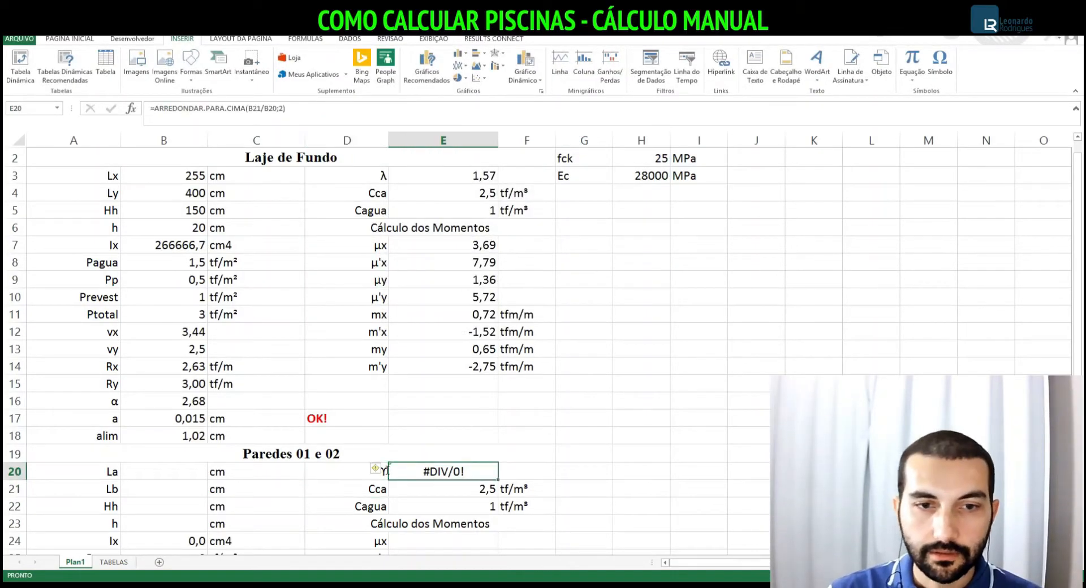
{"action": "left_click", "coordinate": [255, 108]}
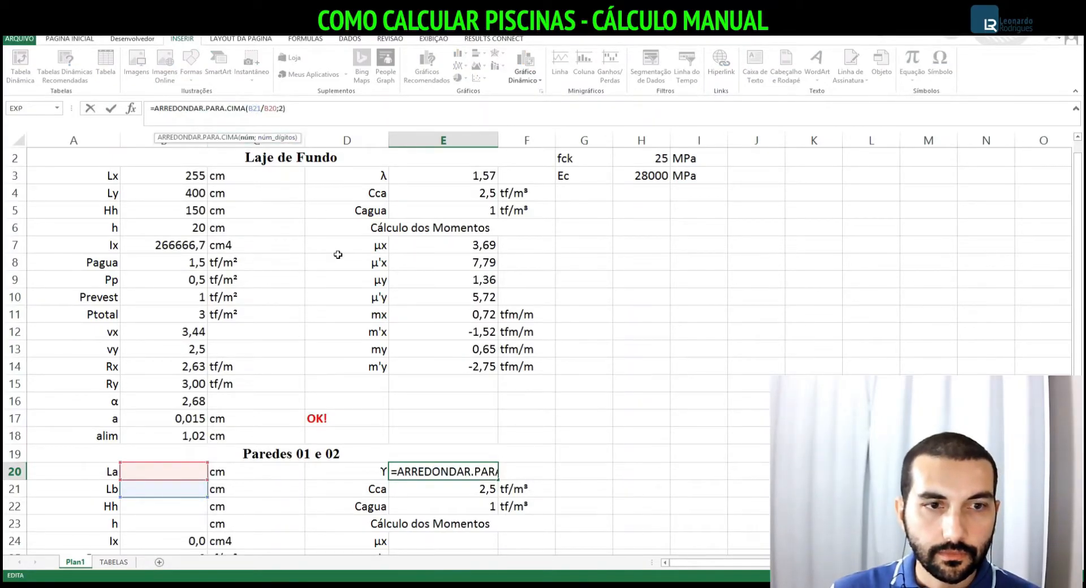
{"action": "key", "text": "Return"}
{"action": "key", "text": "alt+Tab"}
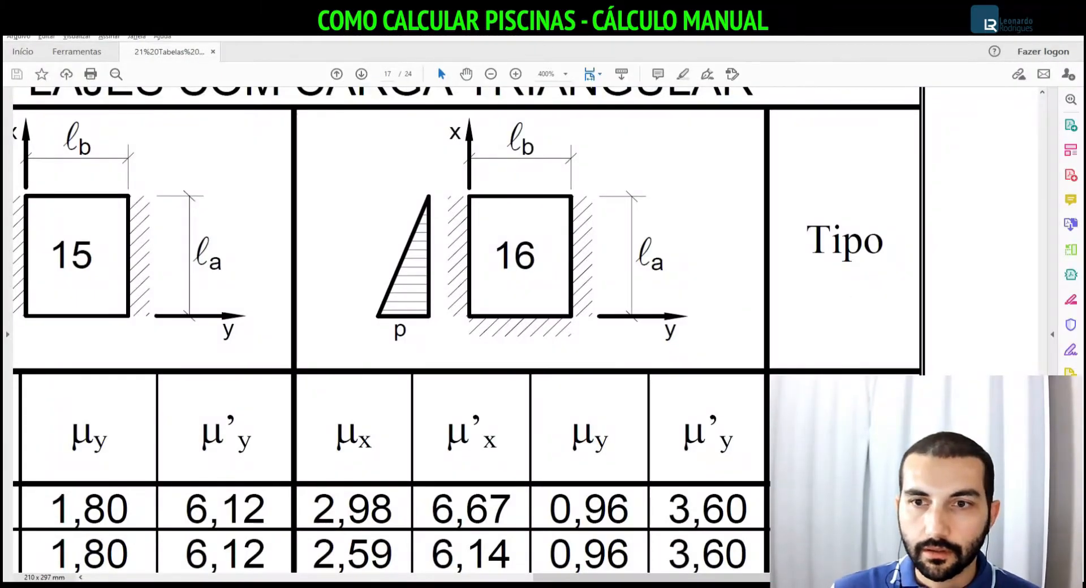
{"action": "key", "text": "alt+Tab"}
{"action": "left_click", "coordinate": [112, 478]}
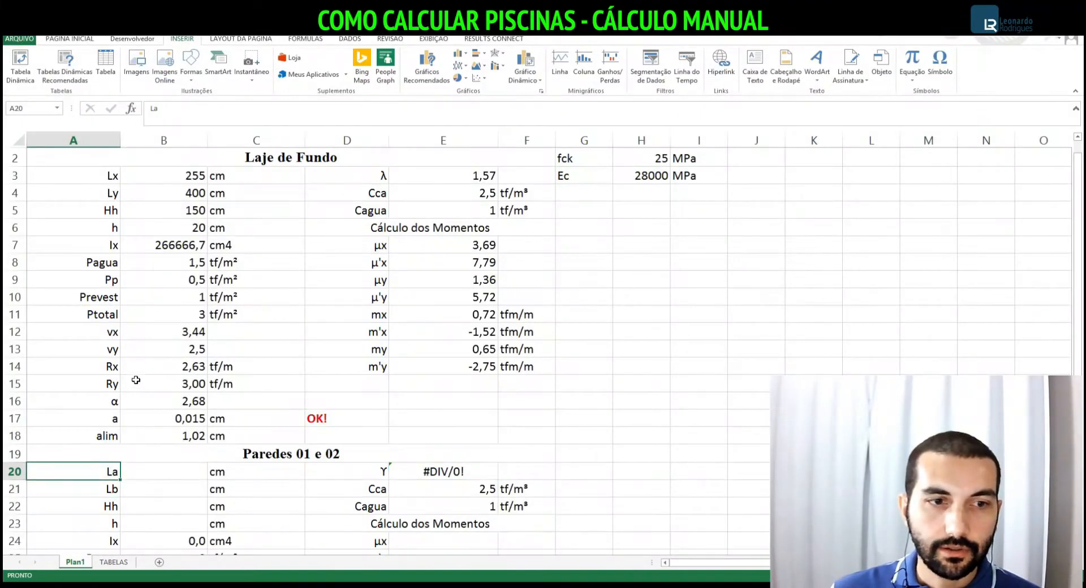
{"action": "left_click", "coordinate": [169, 109]}
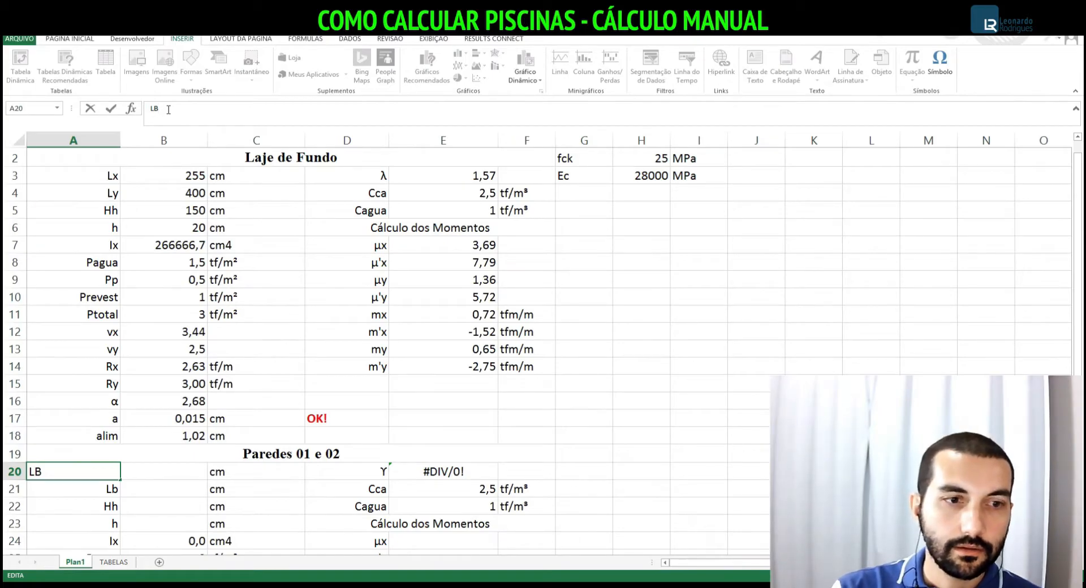
{"action": "key", "text": "Escape"}
Change the ratio formula in E20 to =ARREDONDAR.PARA.CIMA(B20/B21;2) and recheck its cell references
{"action": "key", "text": "Right"}
{"action": "key", "text": "Right"}
{"action": "key", "text": "Right"}
{"action": "key", "text": "Right"}
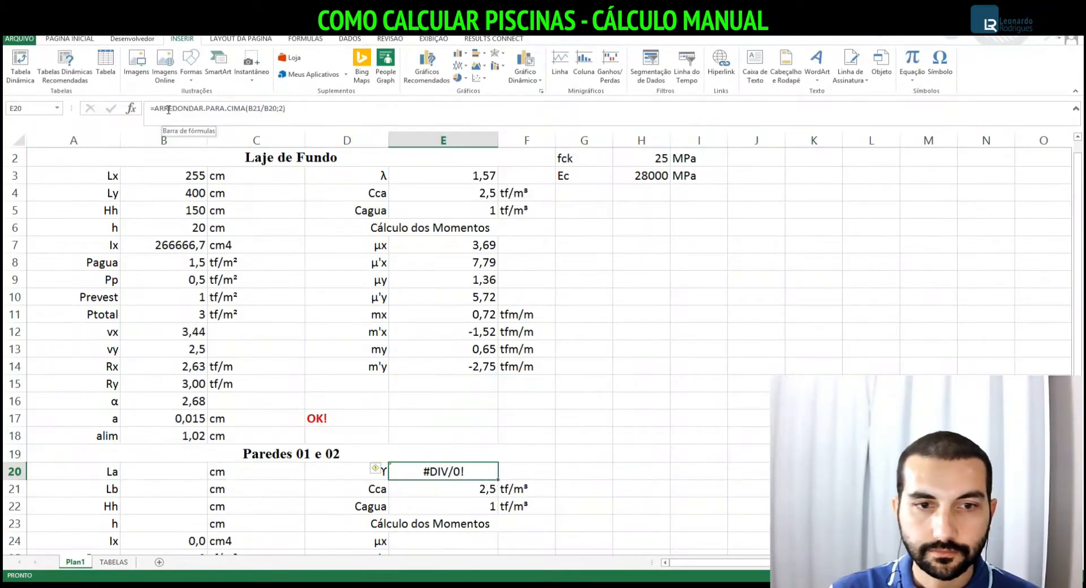
{"action": "left_click", "coordinate": [258, 108]}
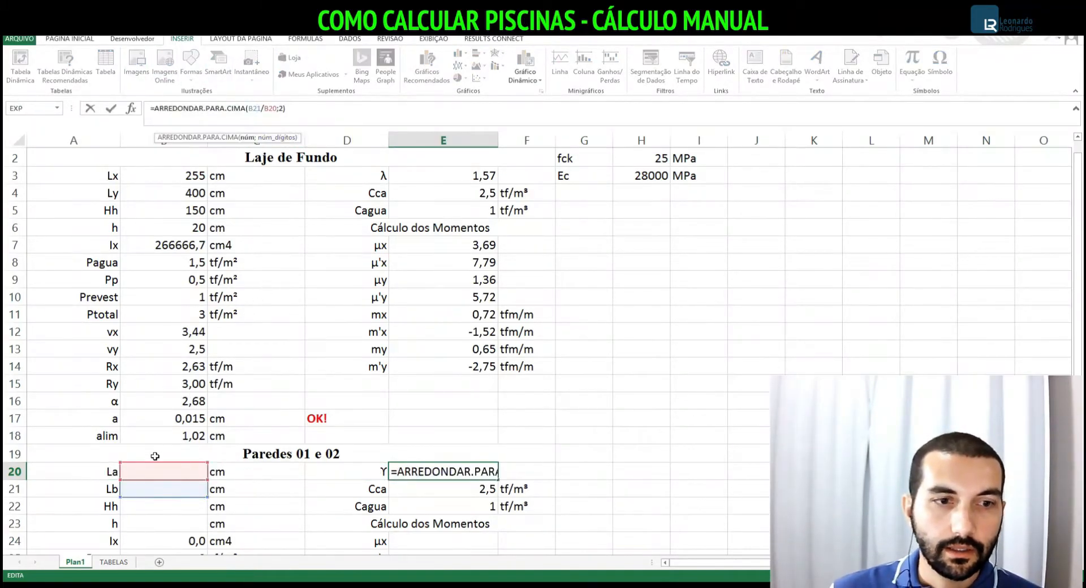
{"action": "left_click_drag", "start_coordinate": [159, 482], "coordinate": [172, 469]}
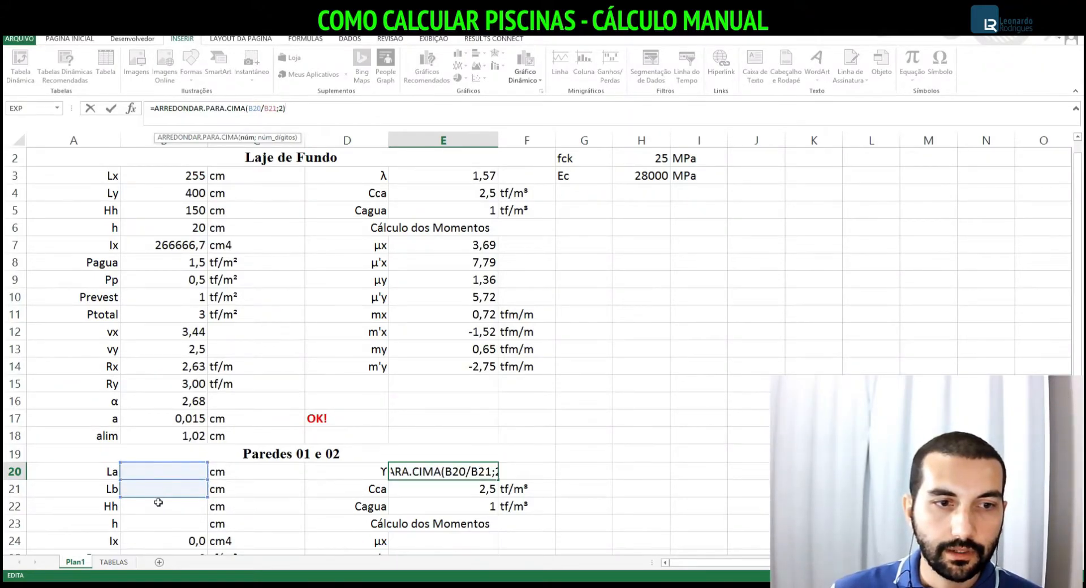
{"action": "key", "text": "Return"}
{"action": "left_click", "coordinate": [435, 473]}
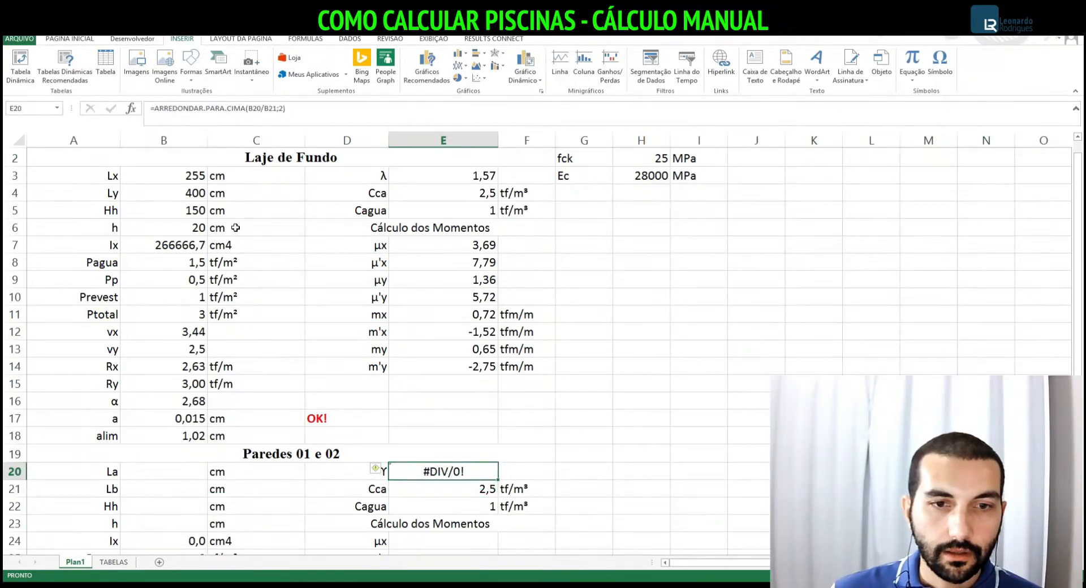
{"action": "left_click", "coordinate": [269, 108]}
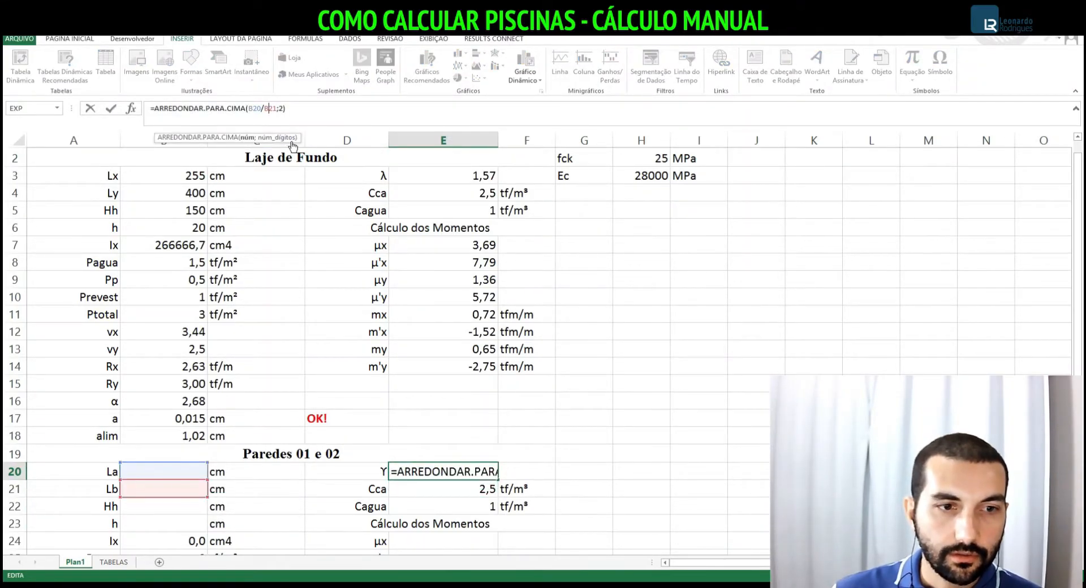
{"action": "key", "text": "Escape"}
Check the definition of γ beside the type 16 coefficients of Tabela 2.4b in the PDF and return to Excel
{"action": "key", "text": "alt+Tab"}
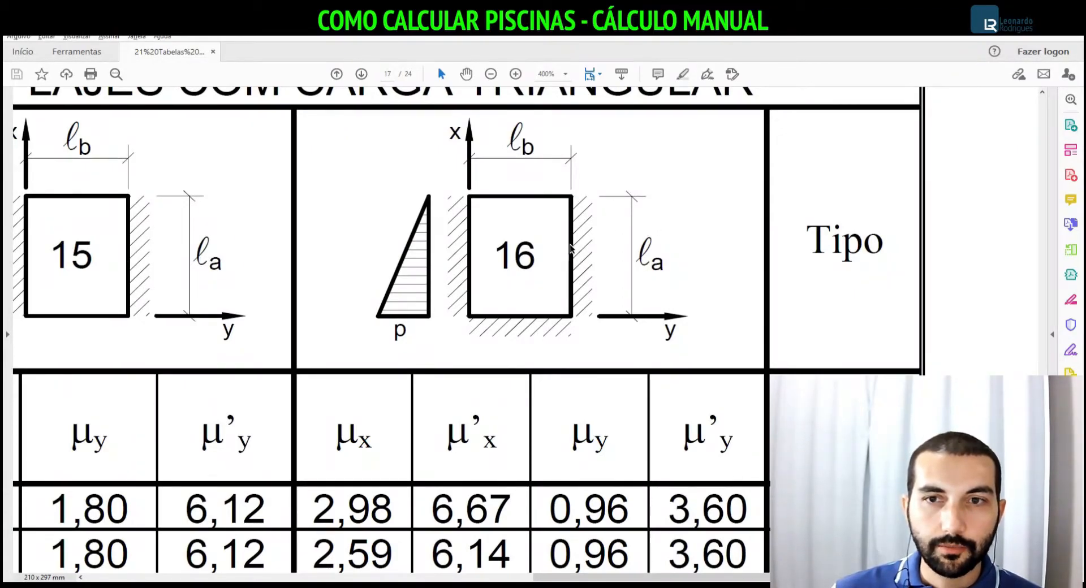
{"action": "scroll", "coordinate": [558, 250], "scroll_direction": "down", "scroll_amount": 3}
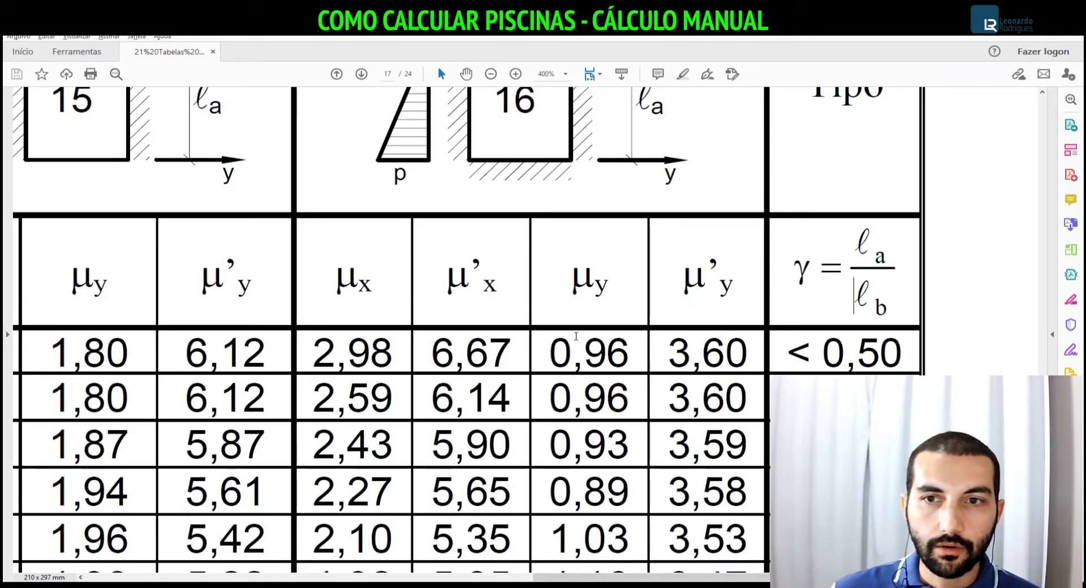
{"action": "key", "text": "alt+Tab"}
{"action": "key", "text": "alt+Tab"}
{"action": "key", "text": "alt+Tab"}
Enter 170 cm for La and 400 cm for Lb in Paredes 01 e 02 and check the ϒ ratio
{"action": "left_click", "coordinate": [146, 474]}
{"action": "type", "text": "170"}
{"action": "key", "text": "Return"}
{"action": "type", "text": "400"}
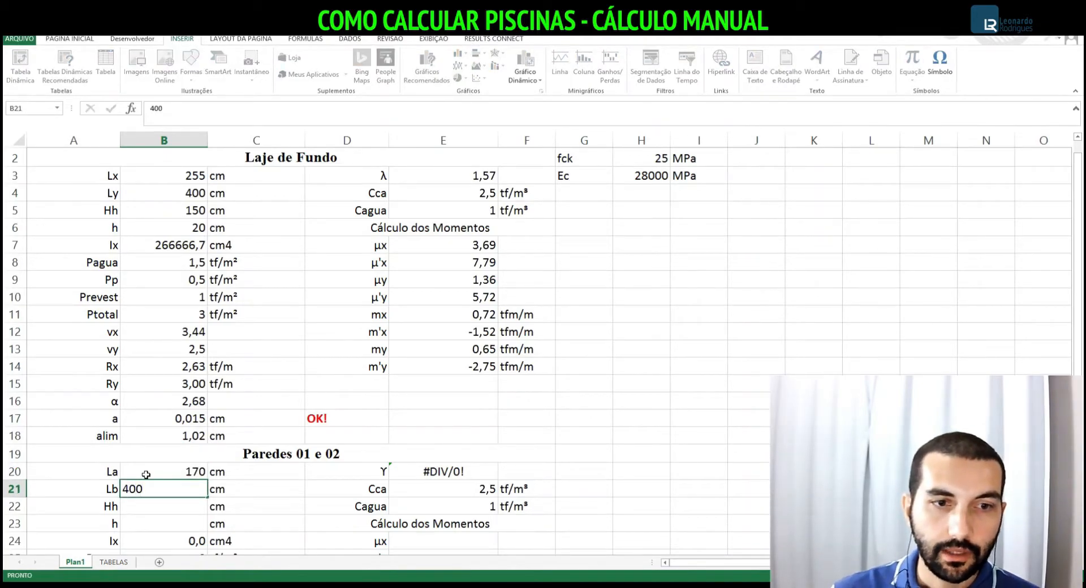
{"action": "key", "text": "Return"}
{"action": "key", "text": "Right"}
{"action": "key", "text": "Right"}
{"action": "key", "text": "Up"}
{"action": "key", "text": "Right"}
{"action": "key", "text": "Up"}
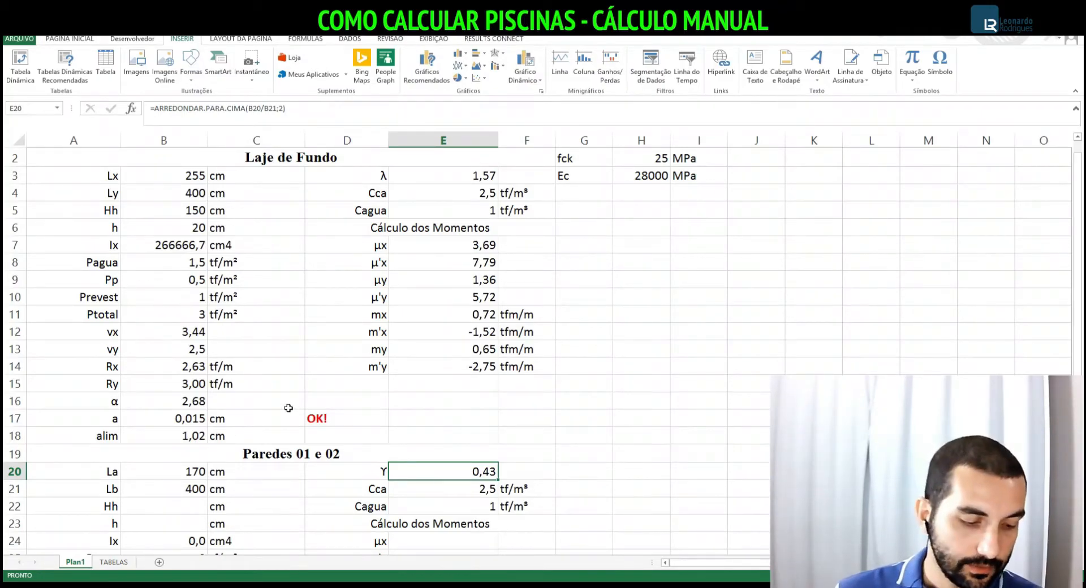
Look over the Hh, h and Ix rows below Lb in the Paredes 01 e 02 block
{"action": "key", "text": "Down"}
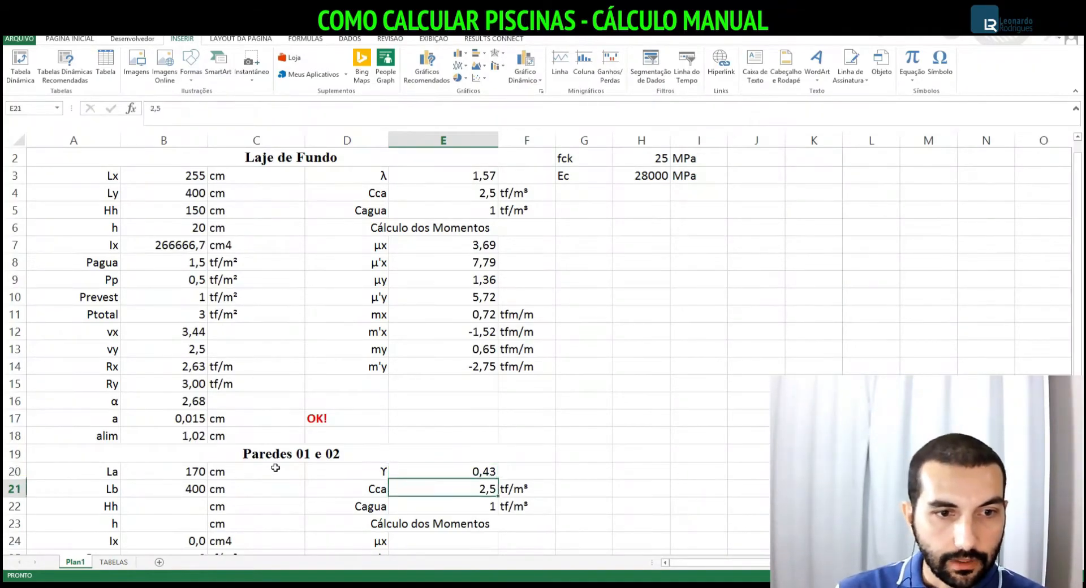
{"action": "key", "text": "Left"}
{"action": "key", "text": "Left"}
{"action": "key", "text": "Left"}
{"action": "key", "text": "Left"}
{"action": "key", "text": "Down"}
{"action": "key", "text": "Down"}
{"action": "key", "text": "Down"}
{"action": "scroll", "coordinate": [275, 467], "scroll_direction": "down", "scroll_amount": 1}
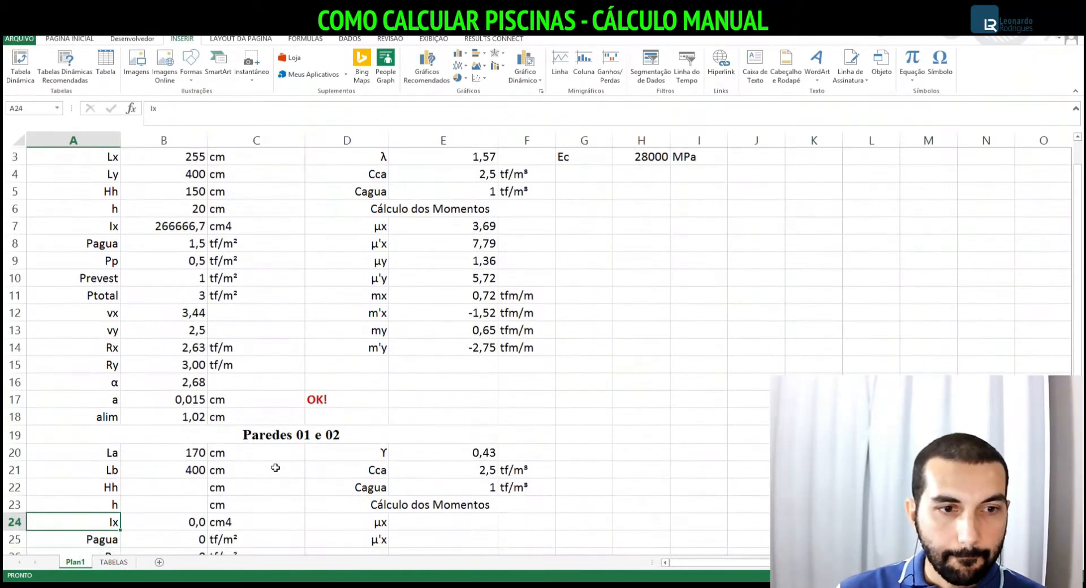
Enter 150 cm for Hh and 20 cm for h in the Paredes 01 e 02 block
{"action": "key", "text": "Up"}
{"action": "key", "text": "Up"}
{"action": "key", "text": "Right"}
{"action": "type", "text": "150"}
{"action": "key", "text": "Return"}
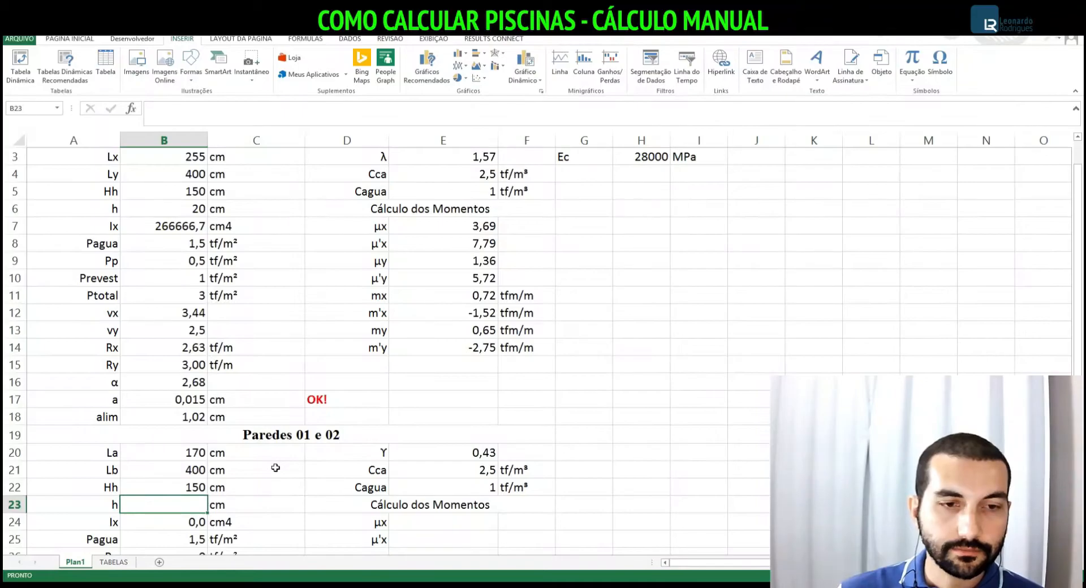
{"action": "type", "text": "20"}
{"action": "key", "text": "Return"}
Check the wall dimensions in section AA and the pool plan in AutoCAD, glance at the type 16 table in the PDF, and return to Excel
{"action": "key", "text": "alt+Tab"}
{"action": "key", "text": "alt+Tab"}
{"action": "key", "text": "alt+Tab"}
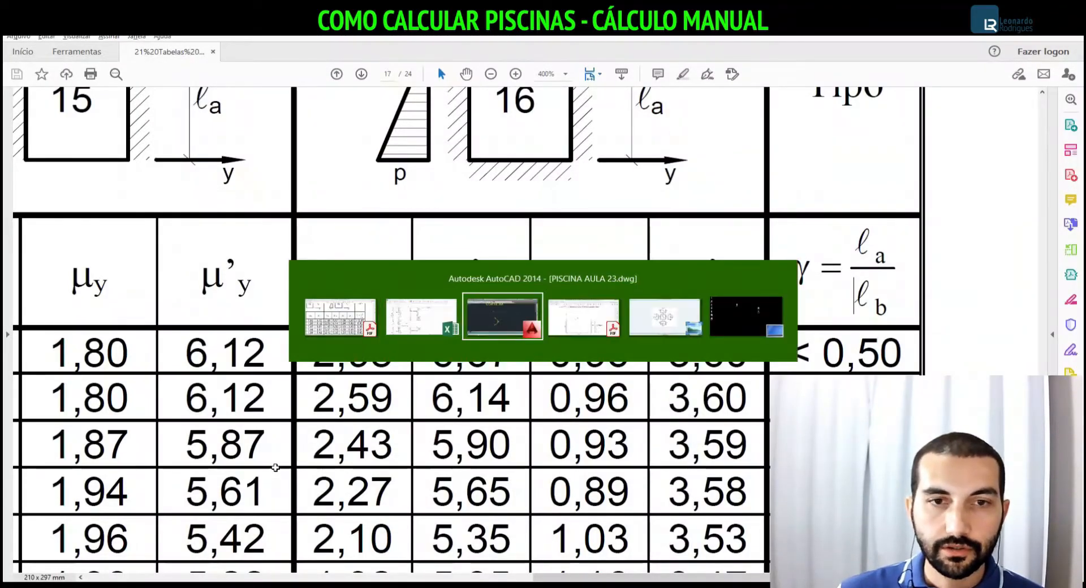
{"action": "scroll", "coordinate": [487, 353], "scroll_direction": "down", "scroll_amount": 5}
{"action": "scroll", "coordinate": [488, 355], "scroll_direction": "up", "scroll_amount": 5}
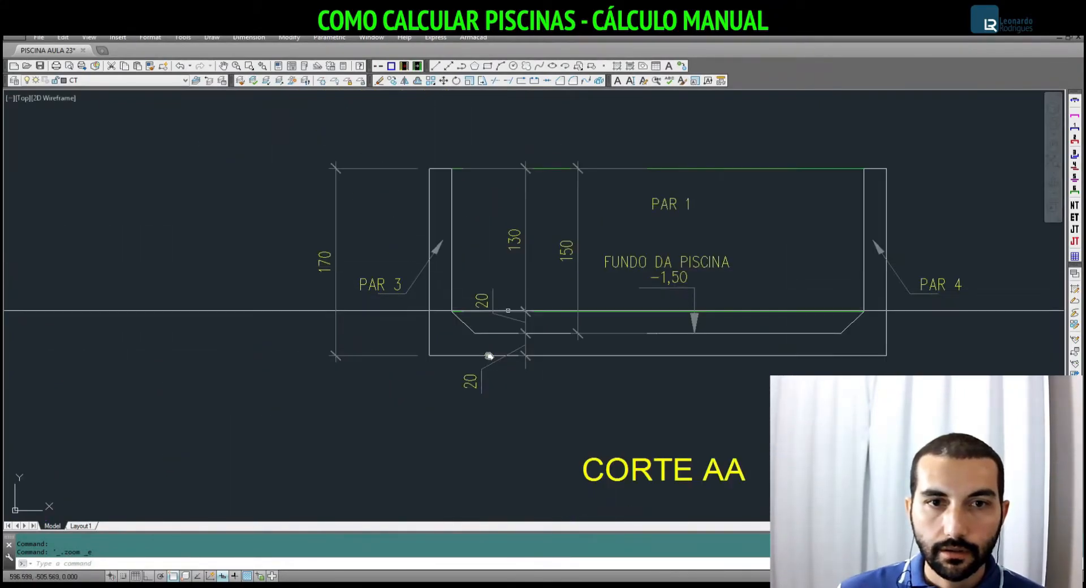
{"action": "scroll", "coordinate": [530, 244], "scroll_direction": "down", "scroll_amount": 2}
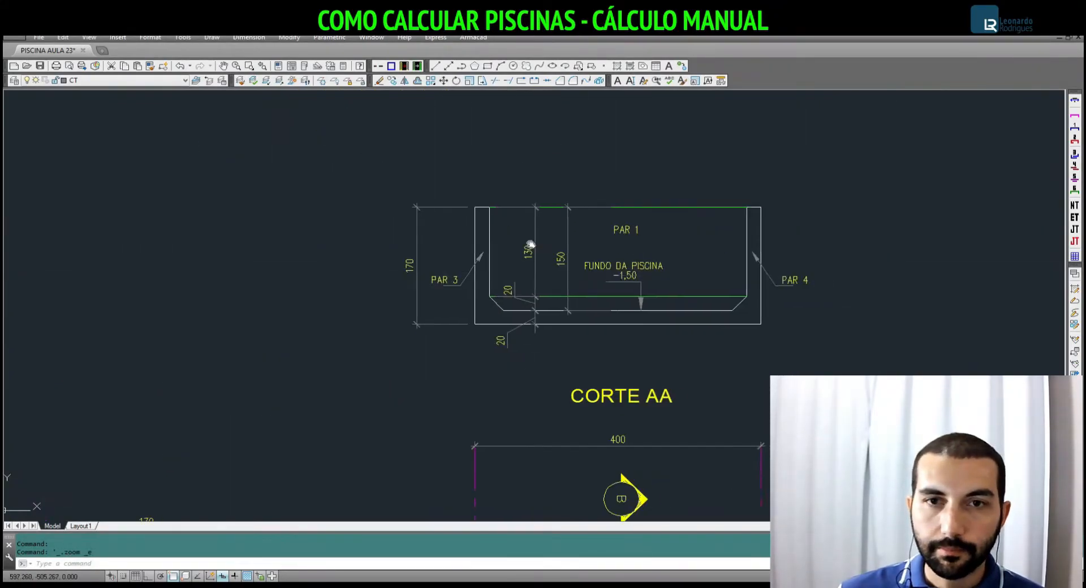
{"action": "scroll", "coordinate": [530, 244], "scroll_direction": "down", "scroll_amount": 3}
{"action": "scroll", "coordinate": [481, 462], "scroll_direction": "up", "scroll_amount": 3}
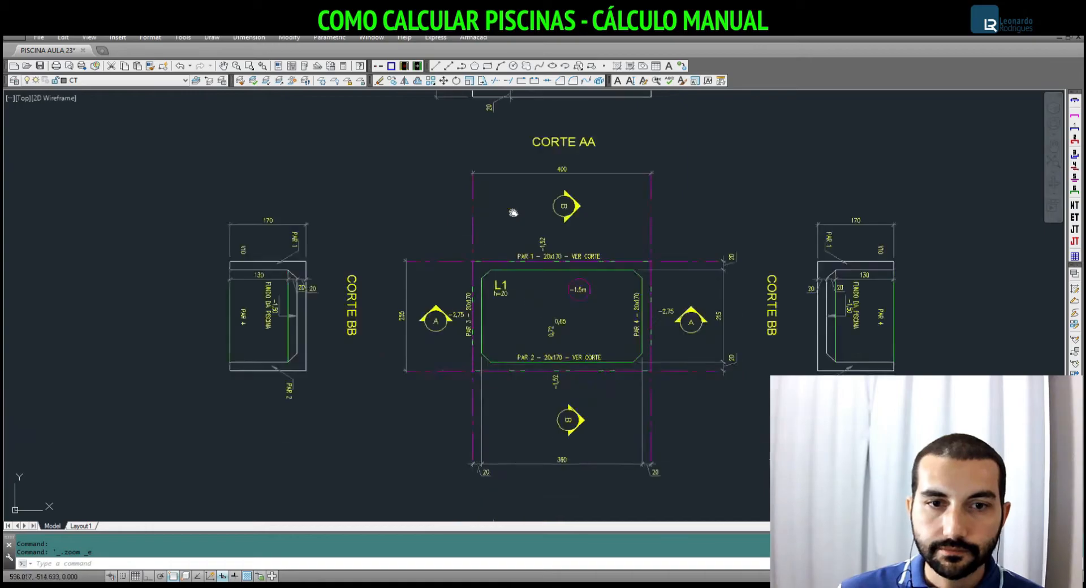
{"action": "key", "text": "alt+Tab"}
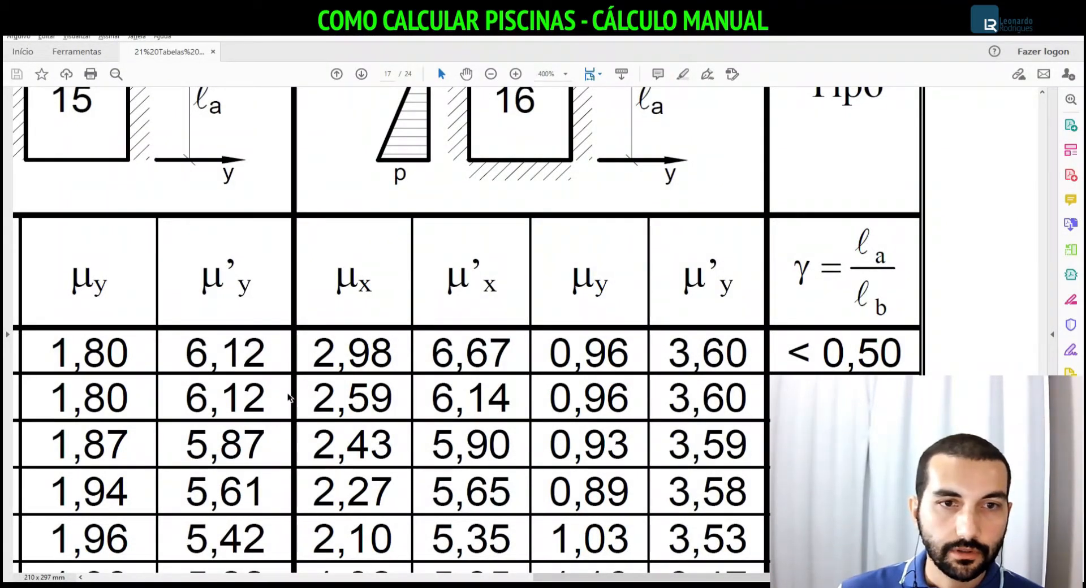
{"action": "key", "text": "alt+Tab"}
{"action": "key", "text": "alt+Tab"}
{"action": "key", "text": "alt+Tab"}
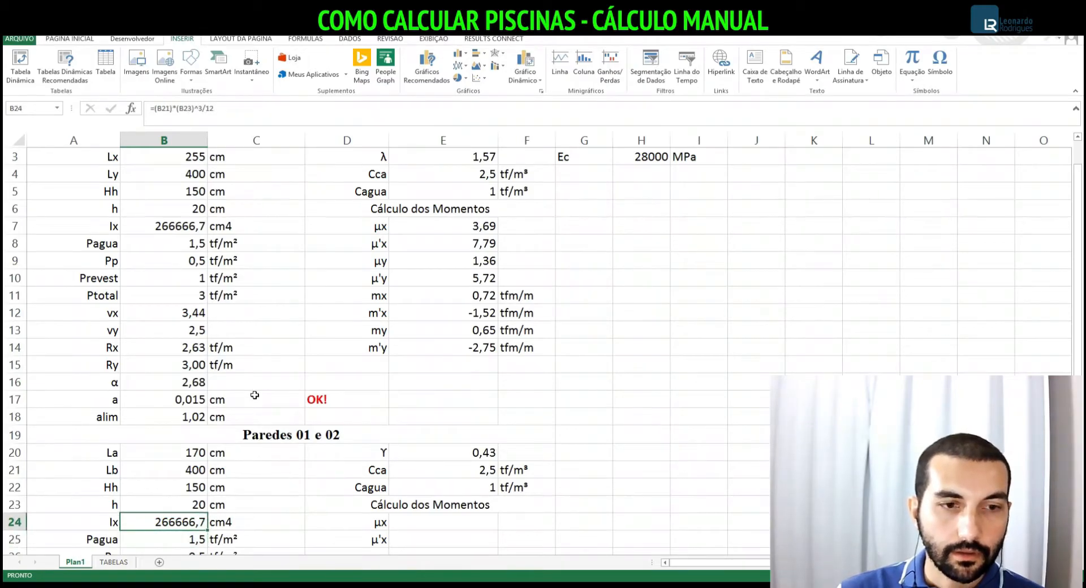
Examine the Ix and Pagua formulas of Paredes 01 e 02 together with the Hh and h inputs they use
{"action": "scroll", "coordinate": [254, 395], "scroll_direction": "down", "scroll_amount": 2}
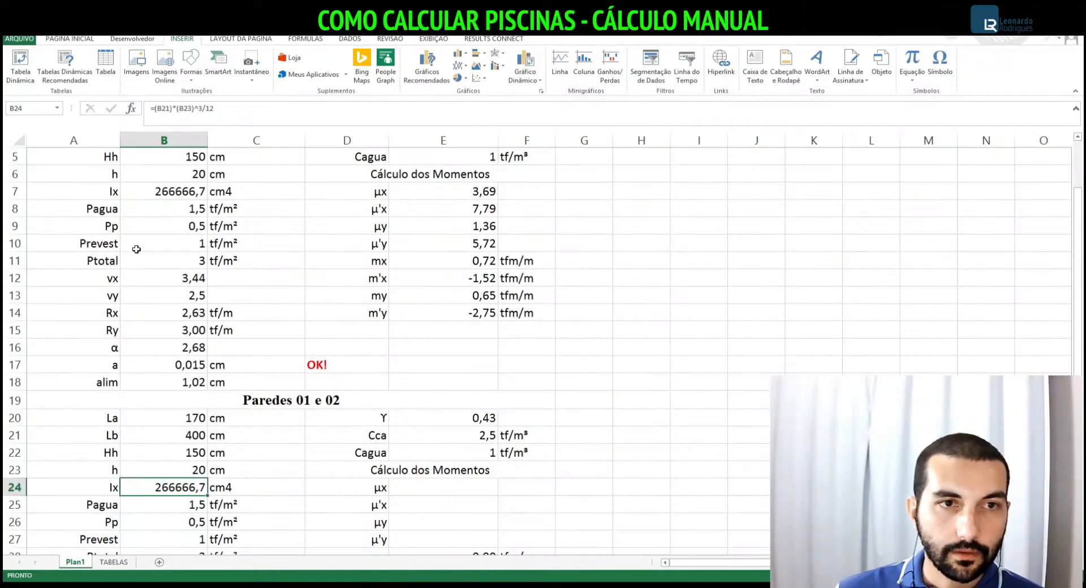
{"action": "key", "text": "Down"}
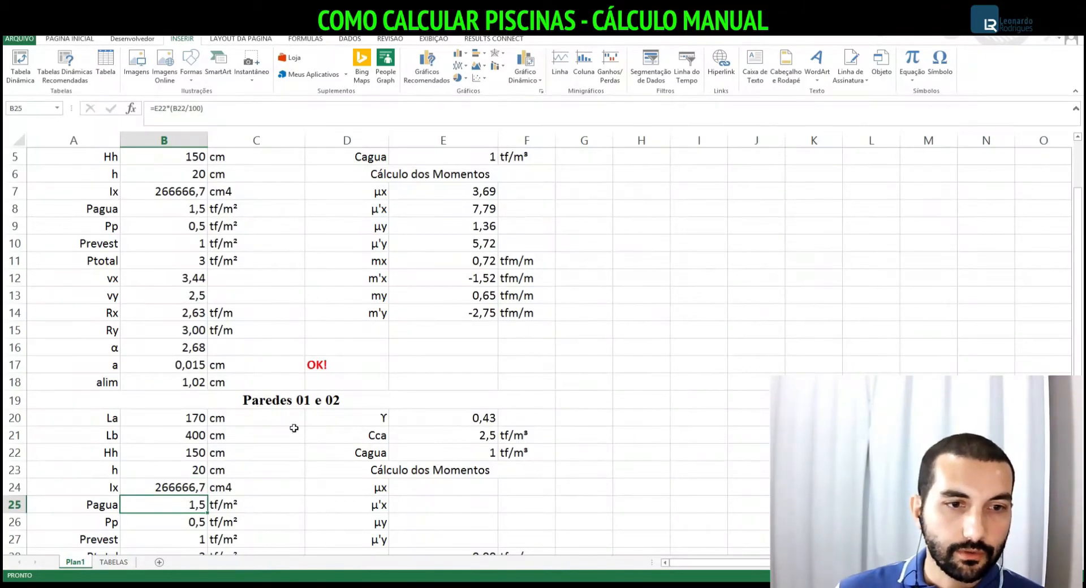
{"action": "left_click", "coordinate": [164, 453]}
{"action": "key", "text": "Down"}
{"action": "key", "text": "Down"}
{"action": "key", "text": "Down"}
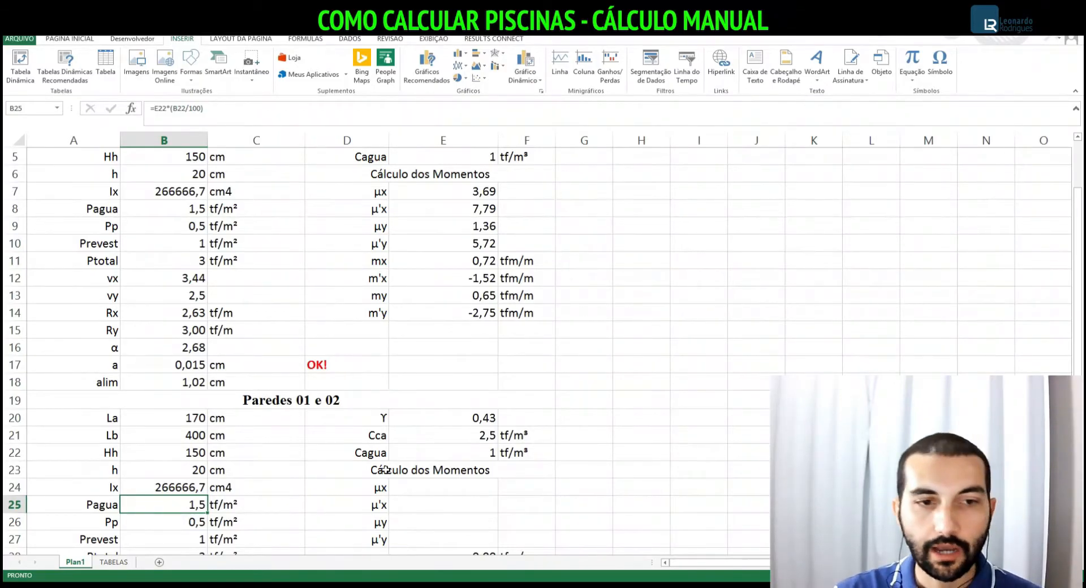
{"action": "key", "text": "alt+Tab"}
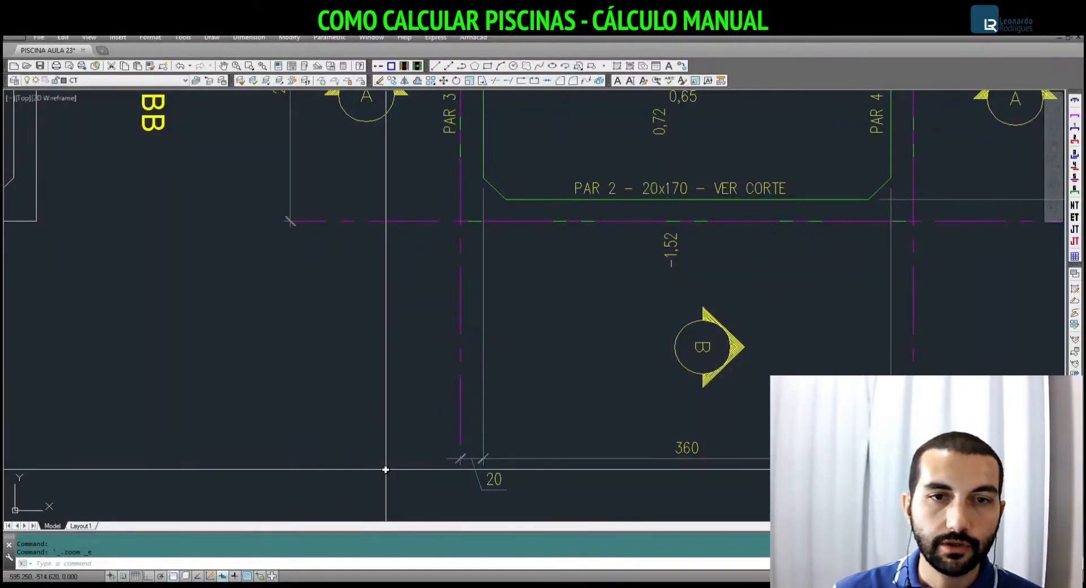
{"action": "key", "text": "alt+Tab"}
{"action": "key", "text": "Up"}
{"action": "key", "text": "Up"}
{"action": "key", "text": "Up"}
{"action": "key", "text": "Down"}
{"action": "key", "text": "Down"}
{"action": "key", "text": "Down"}
{"action": "key", "text": "Down"}
{"action": "key", "text": "Up"}
{"action": "key", "text": "Up"}
{"action": "key", "text": "Up"}
{"action": "key", "text": "Up"}
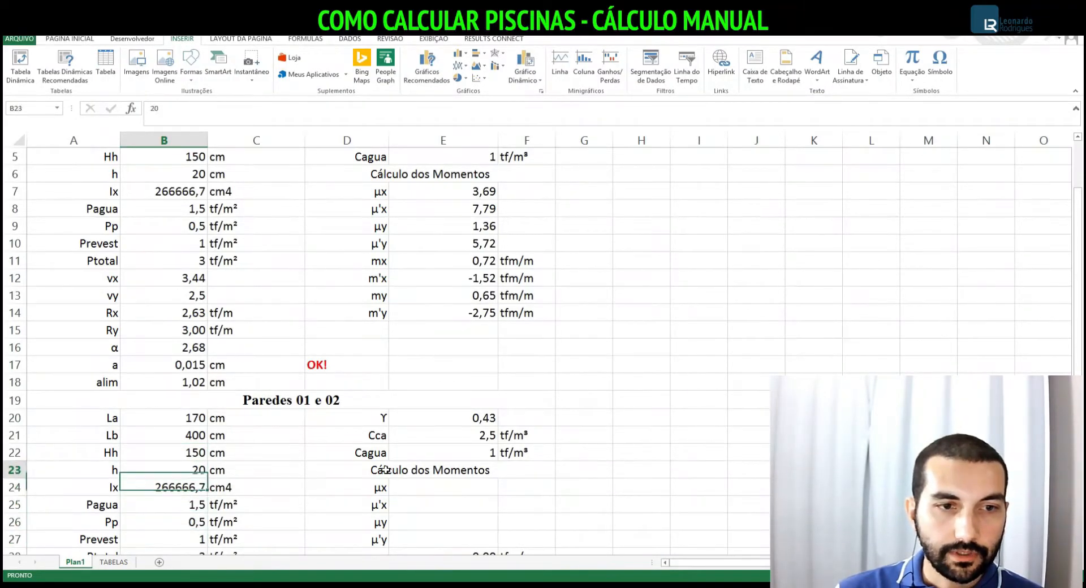
{"action": "type", "text": "="}
{"action": "key", "text": "Up"}
{"action": "key", "text": "Up"}
{"action": "type", "text": "-"}
{"action": "key", "text": "Down"}
{"action": "key", "text": "Return"}
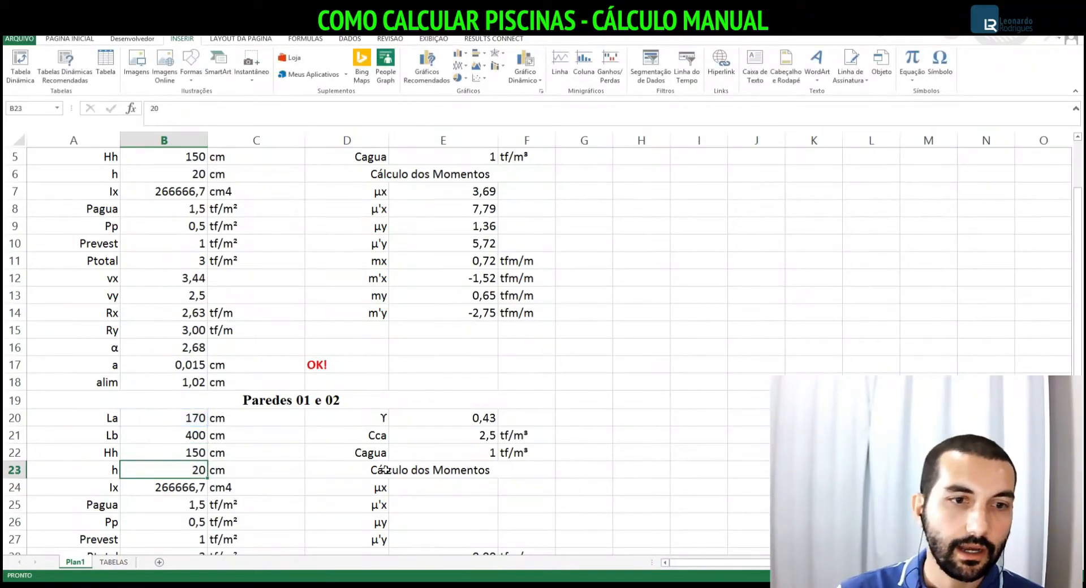
Review the Pagua, Pp and Prevest load cells in the Paredes 01 e 02 block
{"action": "key", "text": "Down"}
{"action": "key", "text": "Down"}
{"action": "key", "text": "Down"}
{"action": "key", "text": "Down"}
{"action": "key", "text": "Down"}
{"action": "key", "text": "Down"}
{"action": "key", "text": "Up"}
{"action": "key", "text": "Up"}
{"action": "key", "text": "Up"}
{"action": "key", "text": "Up"}
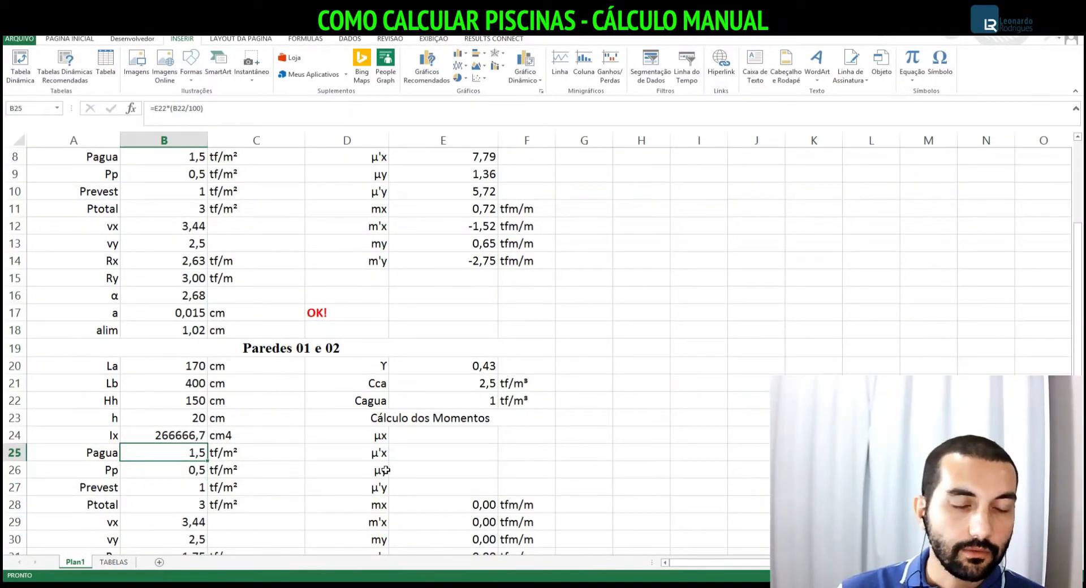
{"action": "key", "text": "Down"}
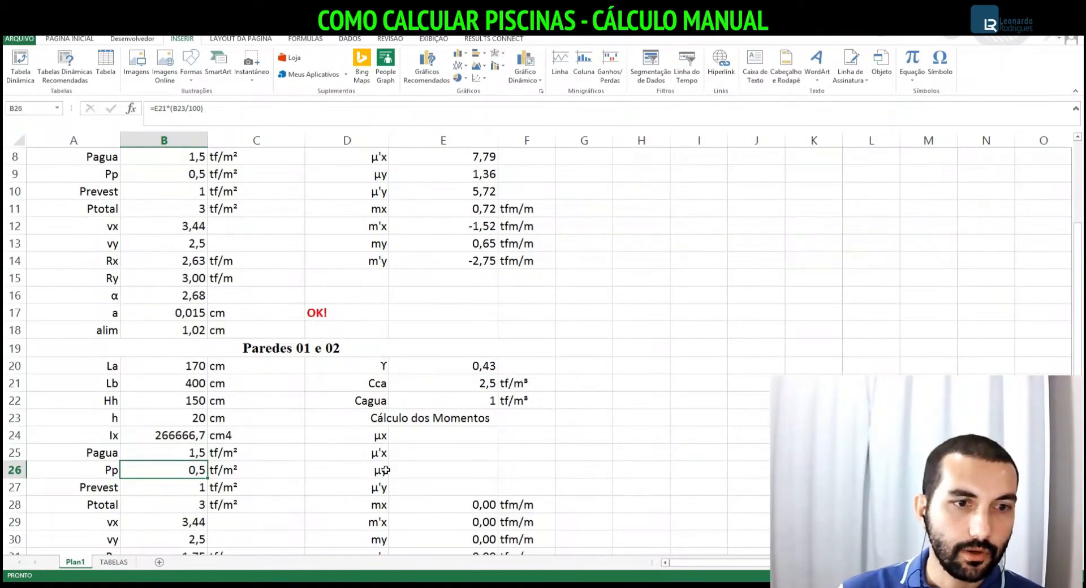
{"action": "key", "text": "Down"}
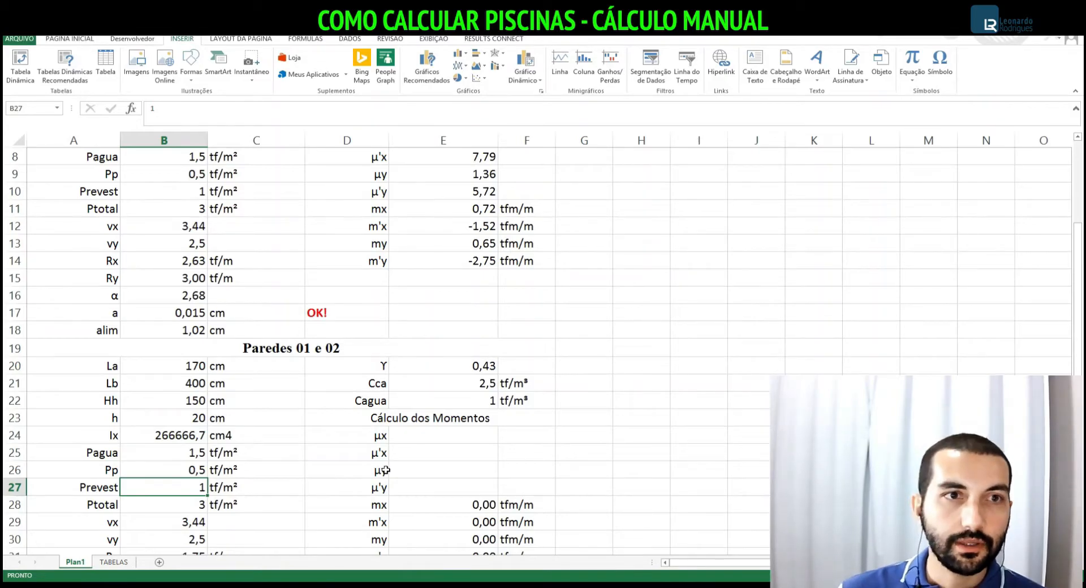
Set the wall's Prevest load to 0 tf/m² and check the Ptotal sum formula
{"action": "type", "text": "0"}
{"action": "key", "text": "Return"}
{"action": "key", "text": "Down"}
{"action": "key", "text": "Down"}
{"action": "key", "text": "Down"}
{"action": "key", "text": "Up"}
{"action": "key", "text": "Up"}
{"action": "key", "text": "Up"}
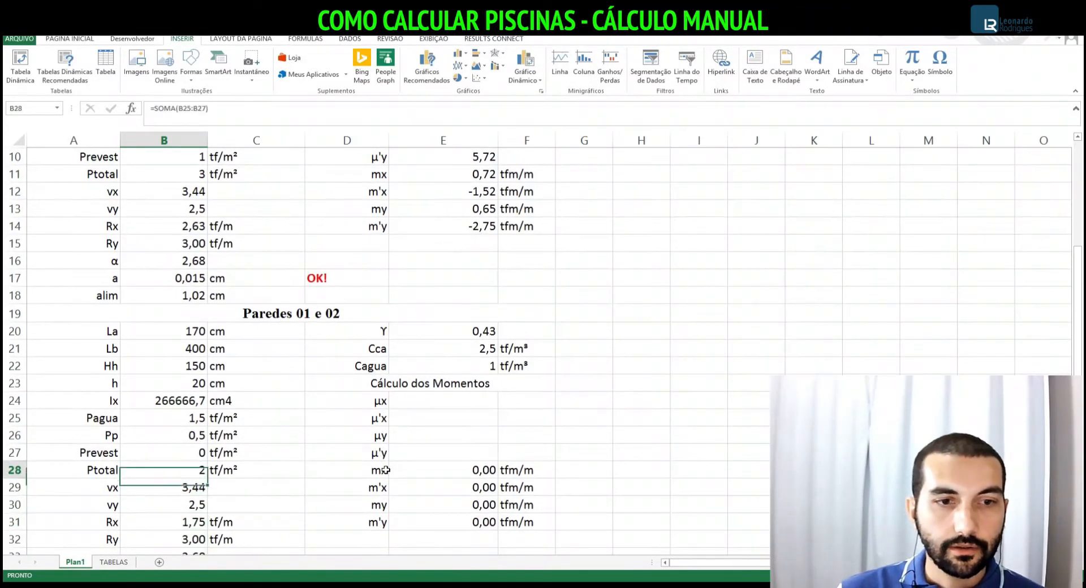
Set the wall's self-weight Pp to 0 tf/m² in B26
{"action": "key", "text": "Up"}
{"action": "key", "text": "Up"}
{"action": "key", "text": "Down"}
{"action": "key", "text": "Down"}
{"action": "key", "text": "Up"}
{"action": "key", "text": "Up"}
{"action": "key", "text": "Down"}
{"action": "key", "text": "Up"}
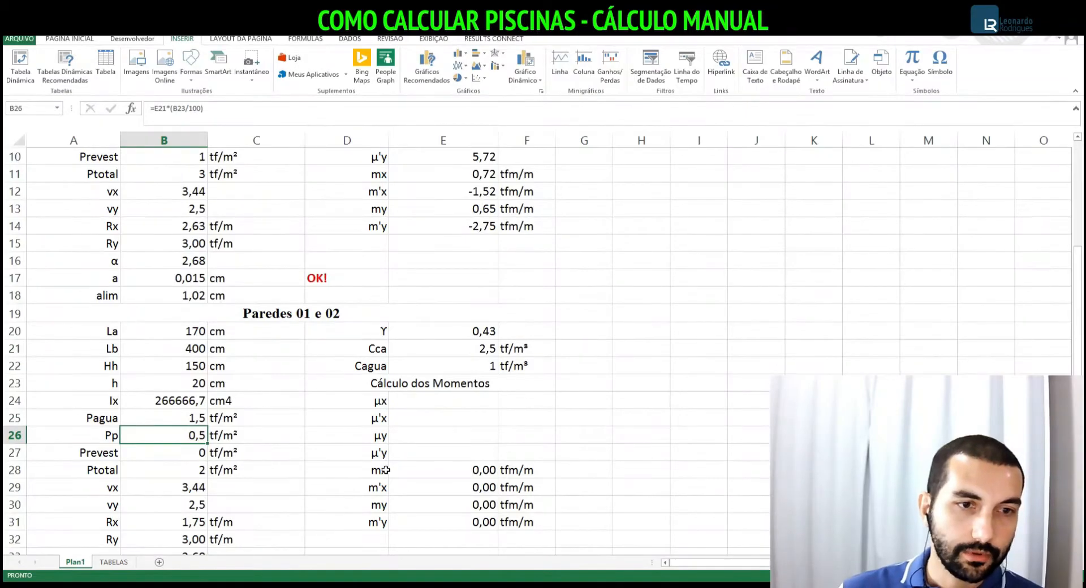
{"action": "type", "text": "0"}
{"action": "key", "text": "Return"}
{"action": "key", "text": "Up"}
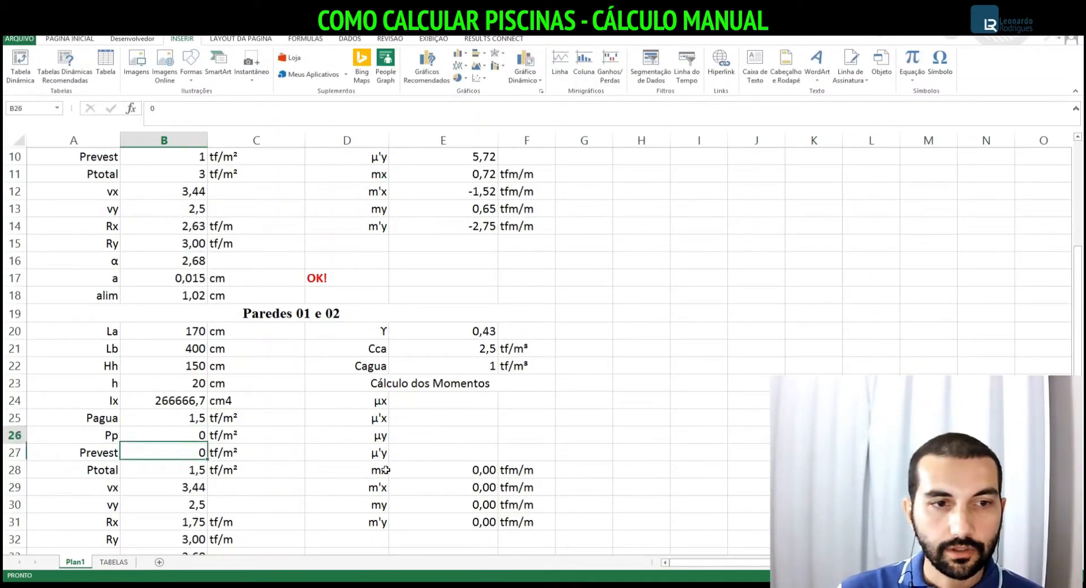
Compare the Ptotal row of Paredes 01 e 02 with the type 16 triangular load diagram in the PDF and return to Excel
{"action": "key", "text": "Left"}
{"action": "key", "text": "Down"}
{"action": "key", "text": "Down"}
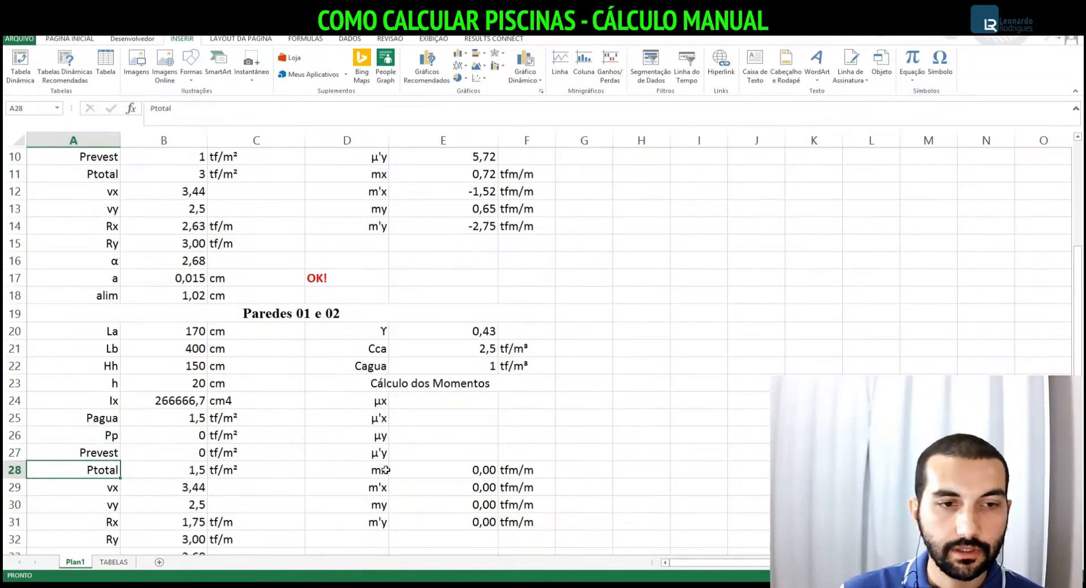
{"action": "key", "text": "alt+Tab"}
{"action": "key", "text": "alt+Tab"}
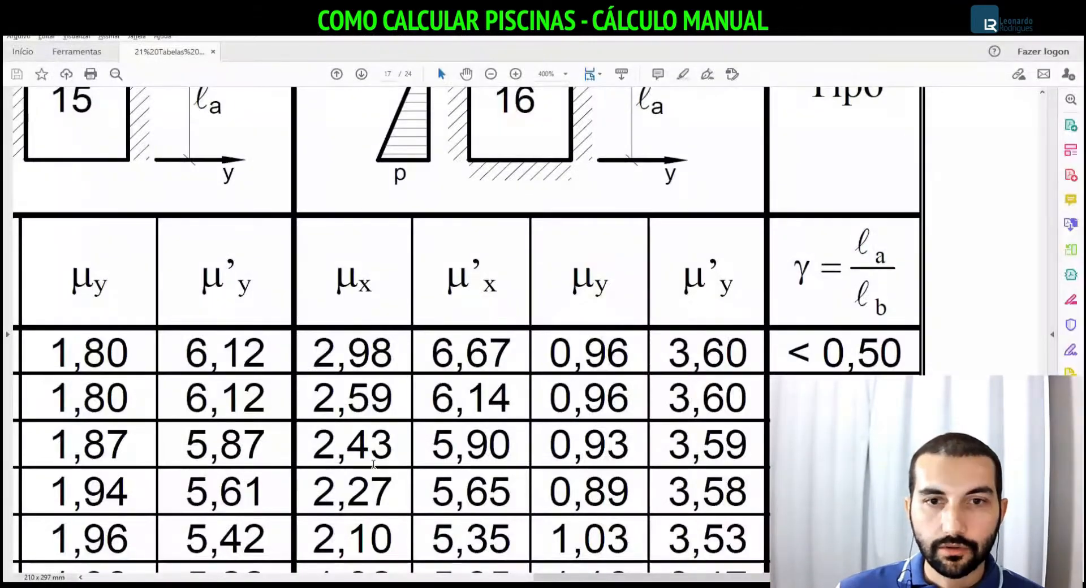
{"action": "key", "text": "alt+Tab"}
{"action": "key", "text": "alt+Tab"}
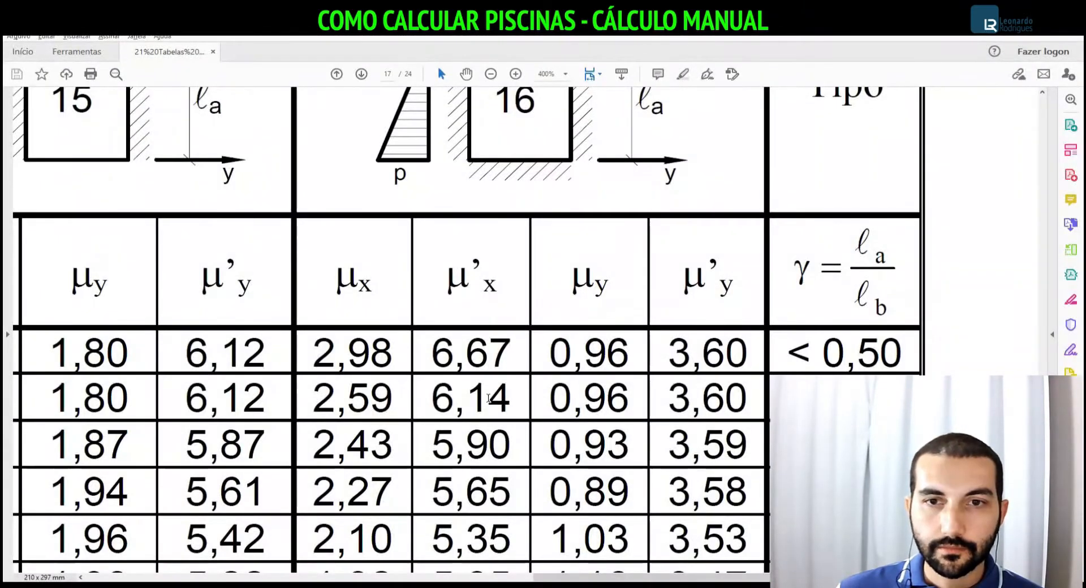
{"action": "key", "text": "alt+Tab"}
{"action": "key", "text": "alt+Tab"}
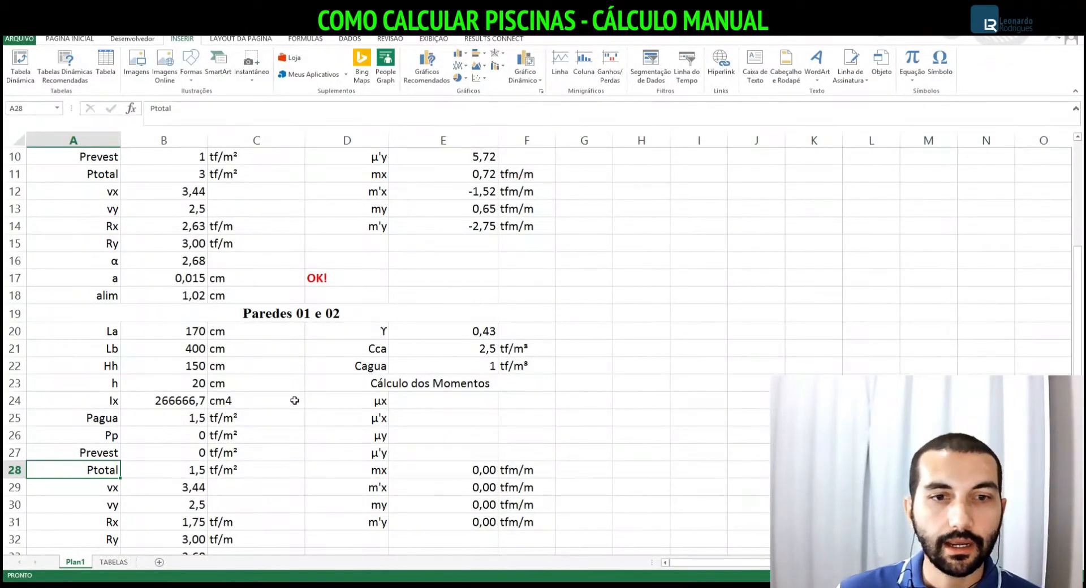
Review the Prevest, Ptotal and vx rows and the results below them in the Paredes 01 e 02 block
{"action": "scroll", "coordinate": [287, 402], "scroll_direction": "down", "scroll_amount": 2}
{"action": "scroll", "coordinate": [286, 401], "scroll_direction": "down", "scroll_amount": 1}
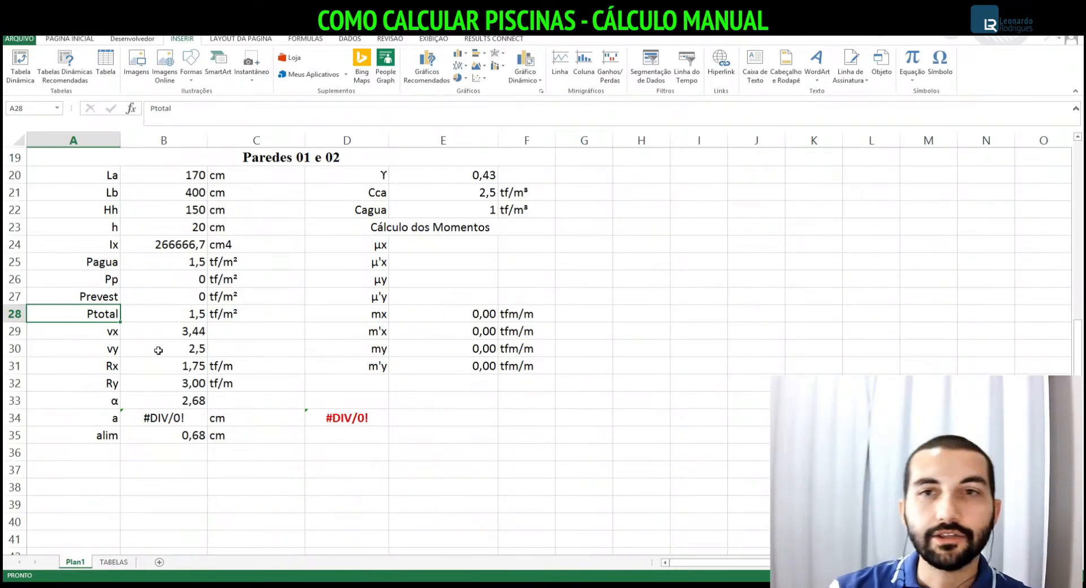
{"action": "key", "text": "Up"}
{"action": "key", "text": "Down"}
{"action": "key", "text": "Up"}
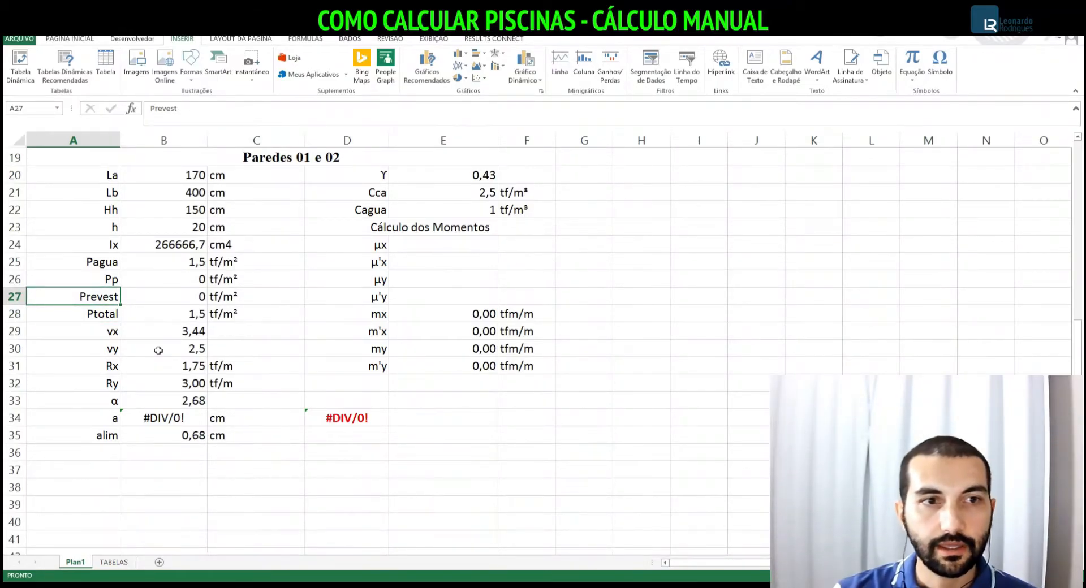
{"action": "key", "text": "Down"}
{"action": "key", "text": "Up"}
{"action": "key", "text": "Down"}
{"action": "key", "text": "Down"}
{"action": "key", "text": "Right"}
{"action": "key", "text": "Left"}
{"action": "key", "text": "Right"}
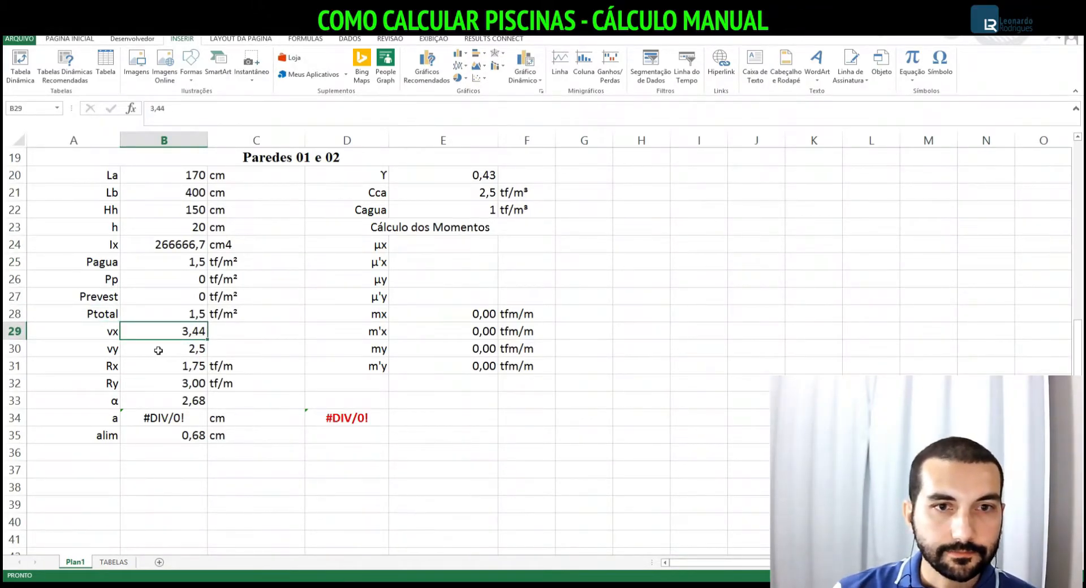
Go to the empty μx cell E24 and look up the type 16 coefficients for γ < 0,50 in the PDF table
{"action": "key", "text": "Right"}
{"action": "key", "text": "Right"}
{"action": "key", "text": "Up"}
{"action": "key", "text": "Up"}
{"action": "key", "text": "Up"}
{"action": "key", "text": "Up"}
{"action": "key", "text": "Up"}
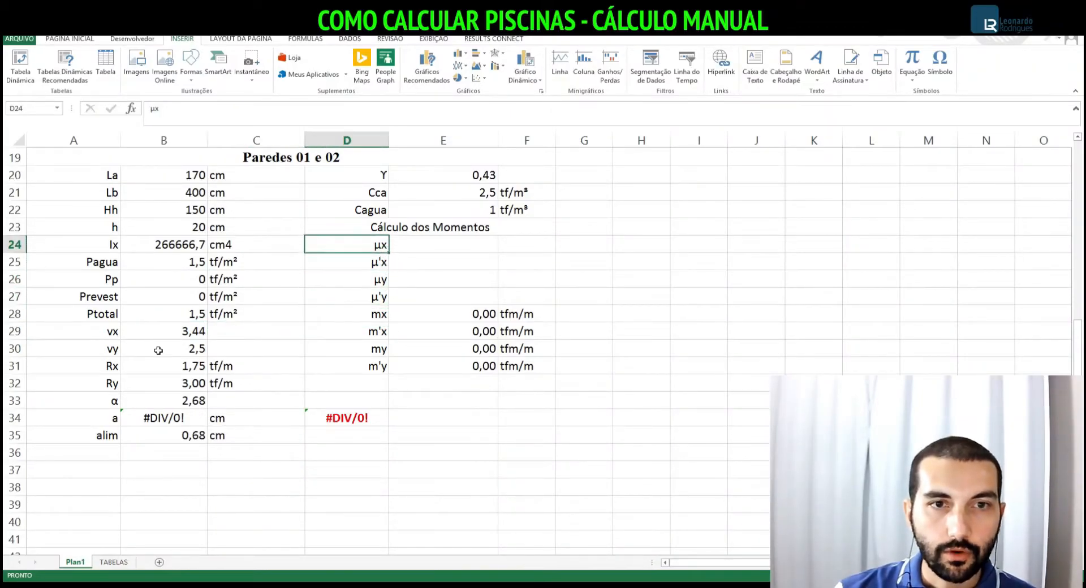
{"action": "key", "text": "Right"}
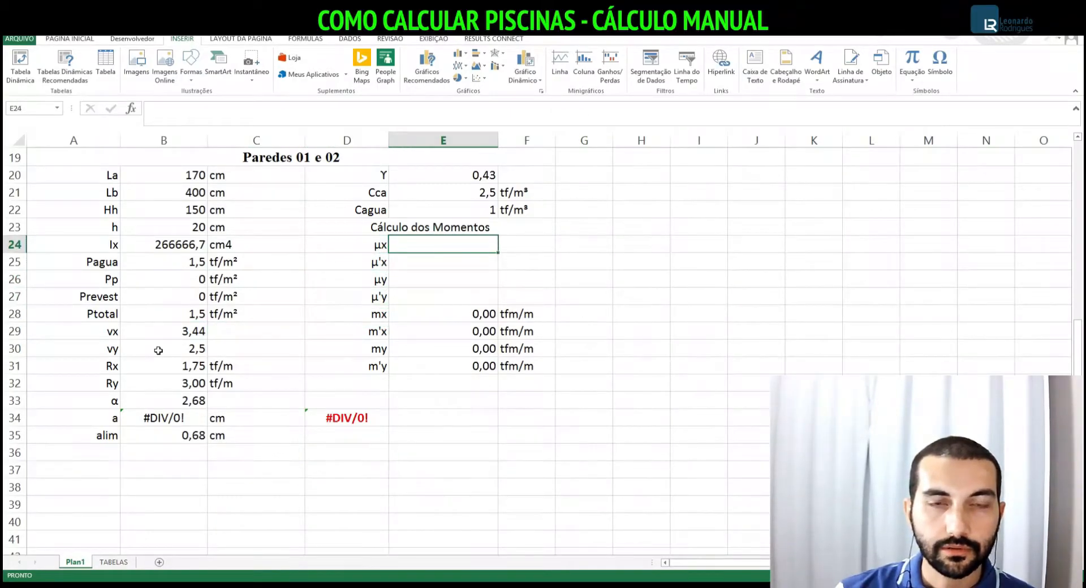
{"action": "key", "text": "alt+Tab"}
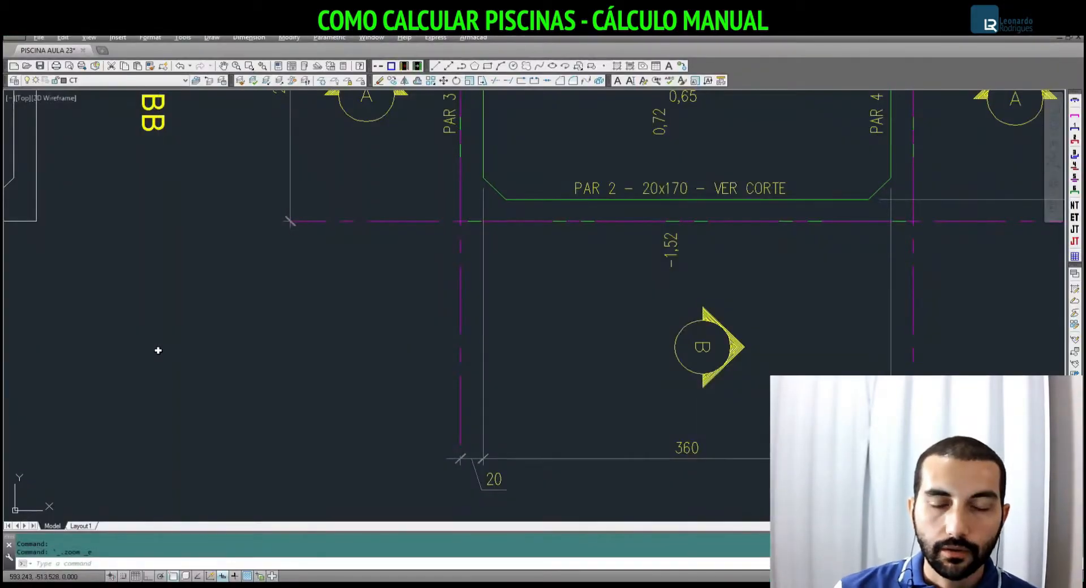
{"action": "key", "text": "alt+Tab"}
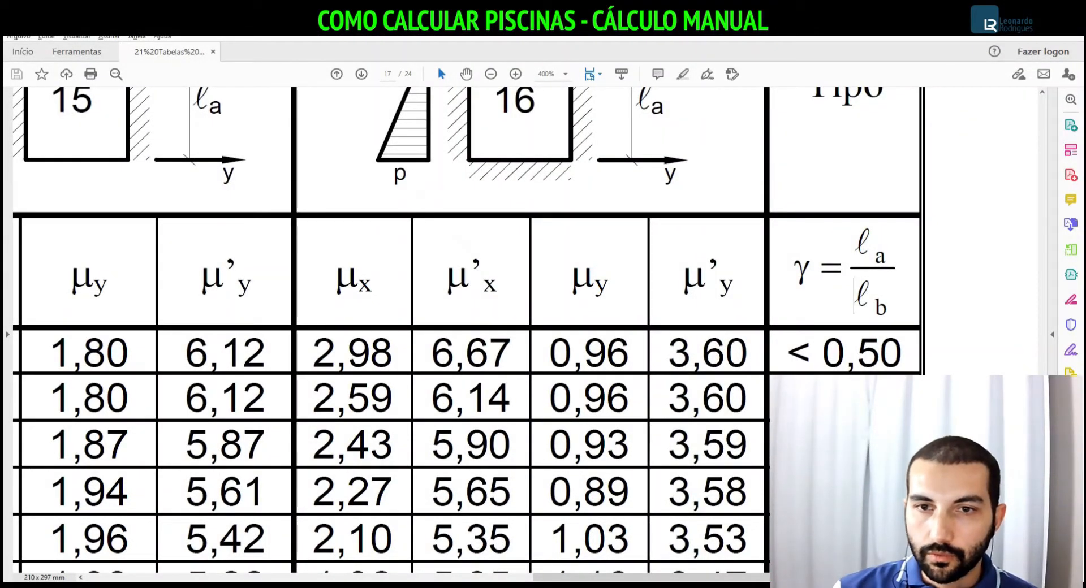
{"action": "left_click_drag", "start_coordinate": [822, 355], "coordinate": [904, 359]}
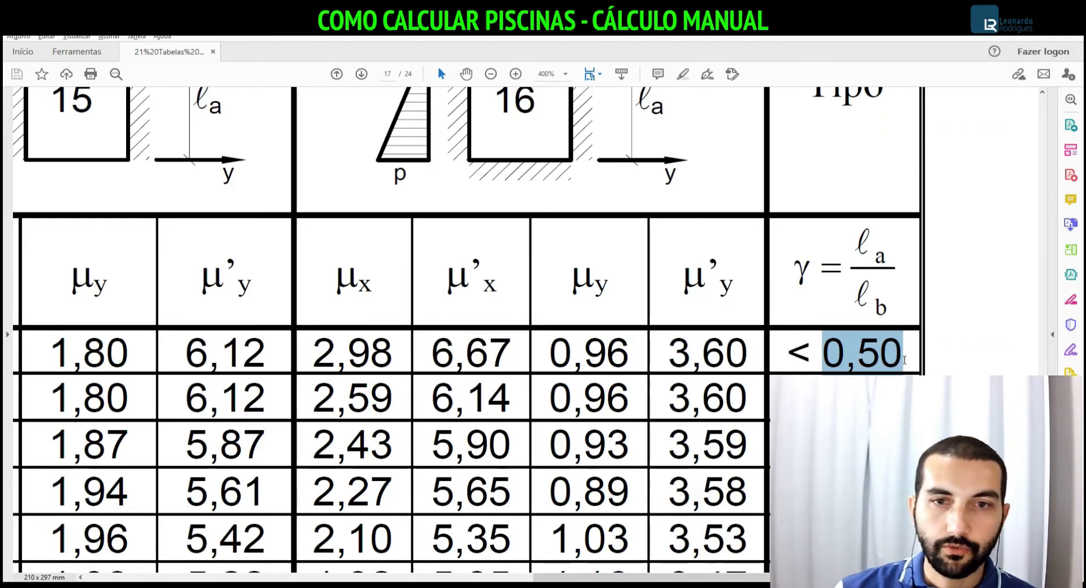
{"action": "left_click", "coordinate": [834, 352]}
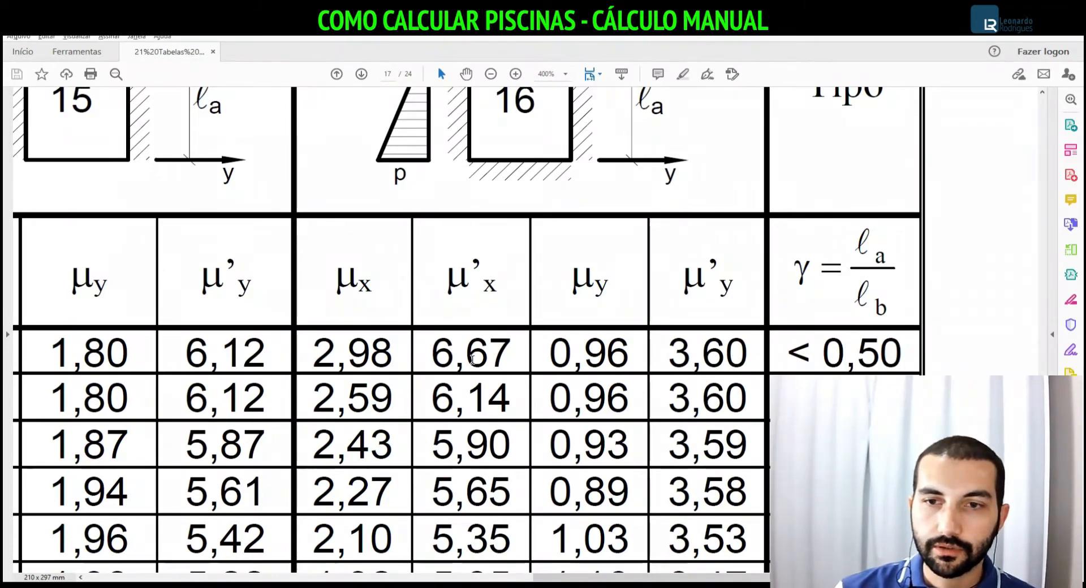
Enter the type 16 μx coefficient for γ < 0,50 in E24 of the Excel sheet
{"action": "key", "text": "alt+Tab"}
{"action": "key", "text": "alt+Tab"}
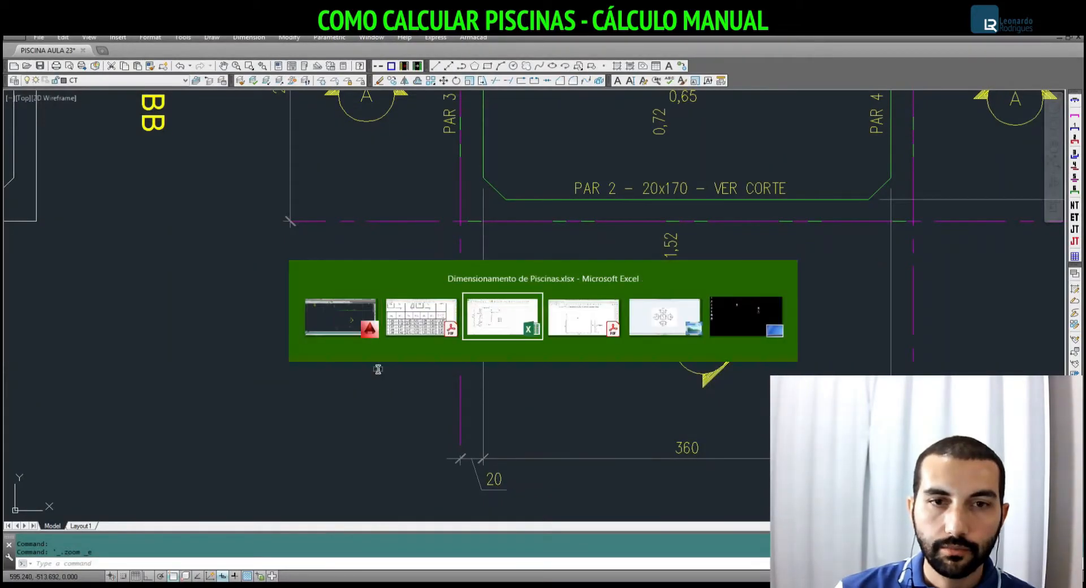
{"action": "type", "text": "2,5"}
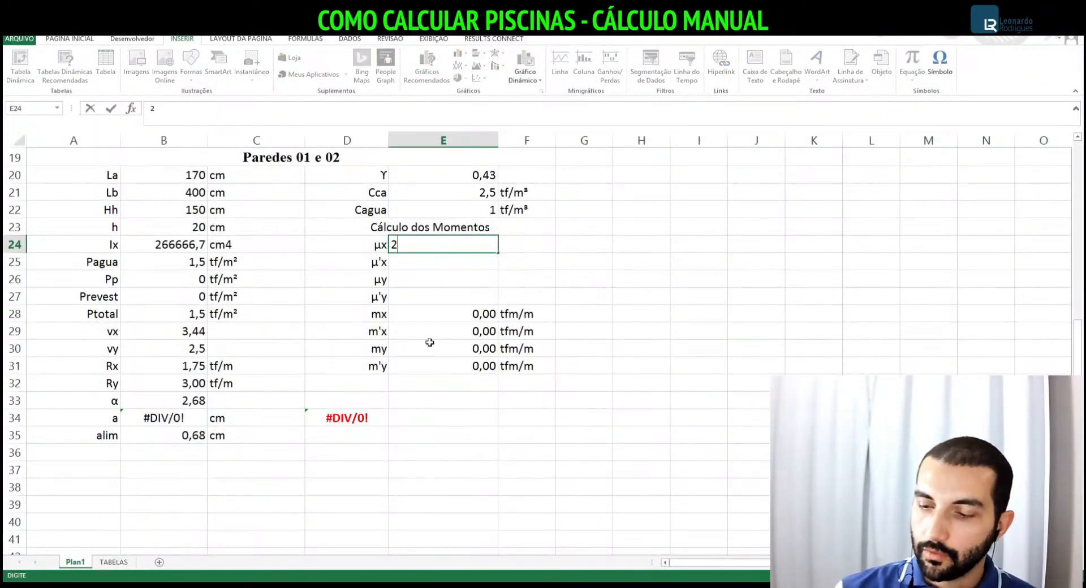
{"action": "key", "text": "Return"}
Look up the type 16 μx coefficient for γ < 0,50 in the PDF table and set E24 in Excel to 2,98
{"action": "key", "text": "alt+Tab"}
{"action": "key", "text": "alt+Tab"}
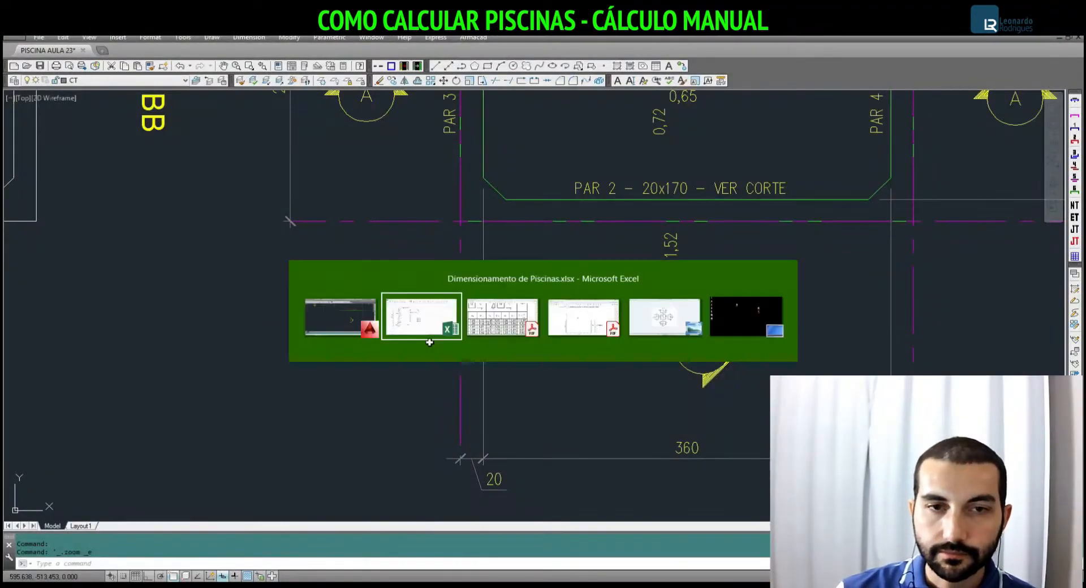
{"action": "key", "text": "alt+Tab"}
{"action": "key", "text": "alt+Tab"}
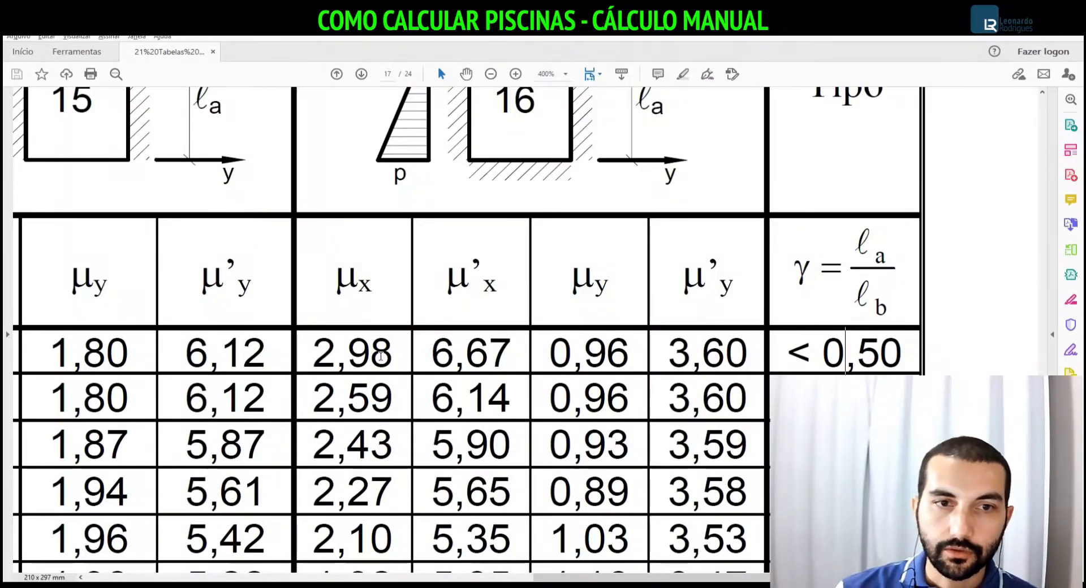
{"action": "key", "text": "alt+Tab"}
{"action": "key", "text": "Up"}
{"action": "type", "text": "2,98"}
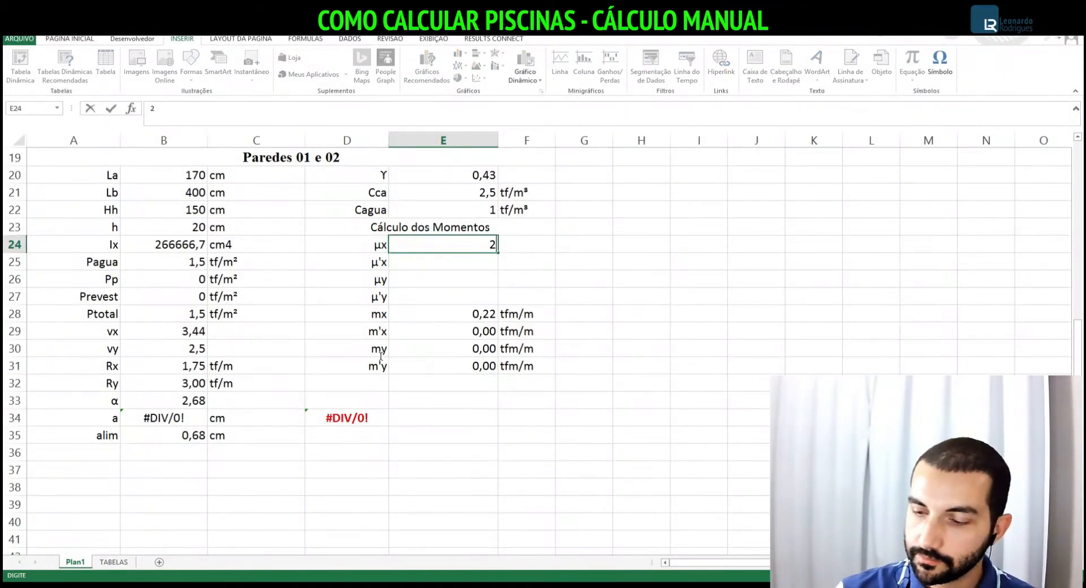
{"action": "key", "text": "Return"}
Take the type 16 μ'x coefficient for γ < 0,50 from the PDF and enter 6,67 in E25 of the Excel sheet
{"action": "key", "text": "alt+Tab"}
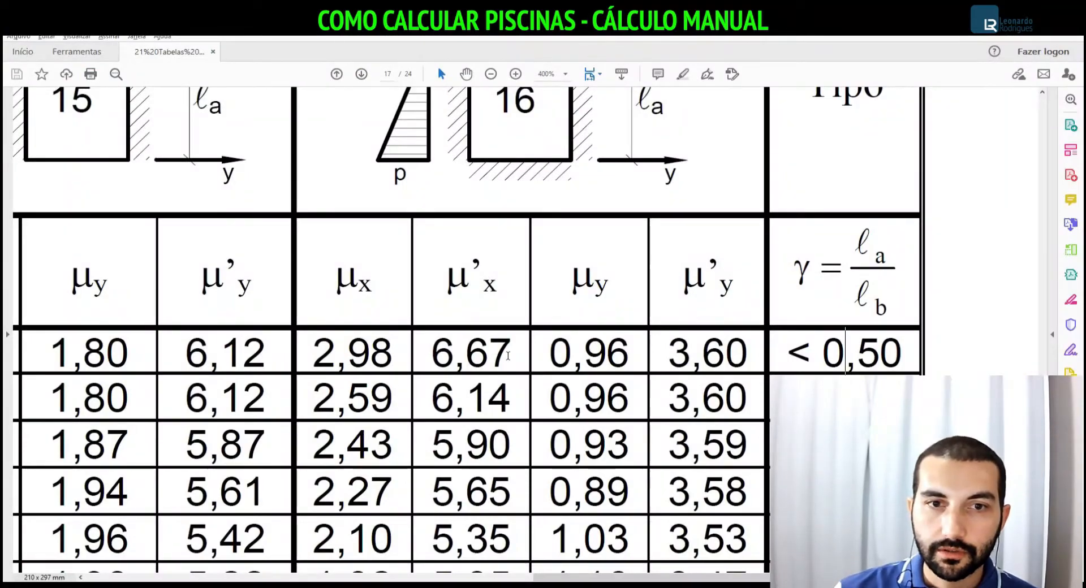
{"action": "key", "text": "alt+Tab"}
{"action": "type", "text": "6,67"}
{"action": "key", "text": "Return"}
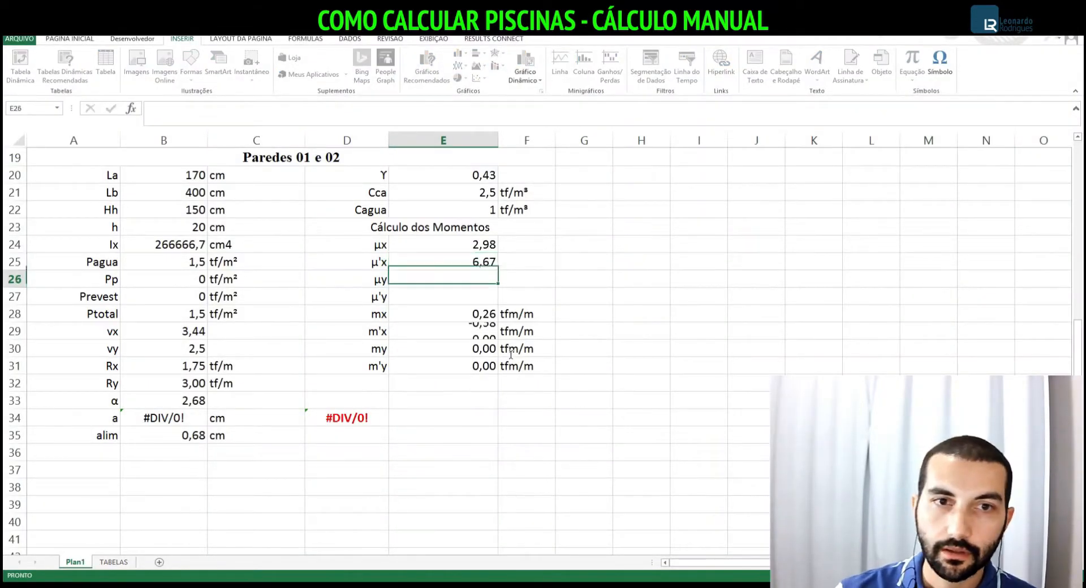
Enter the type 16 coefficients for γ < 0,50 from the PDF in Excel: μy 0,96 in E26 and μ'y 3,60 in E27
{"action": "key", "text": "alt+Tab"}
{"action": "key", "text": "alt+Tab"}
{"action": "type", "text": "0,963"}
{"action": "key", "text": "Return"}
{"action": "key", "text": "alt+Tab"}
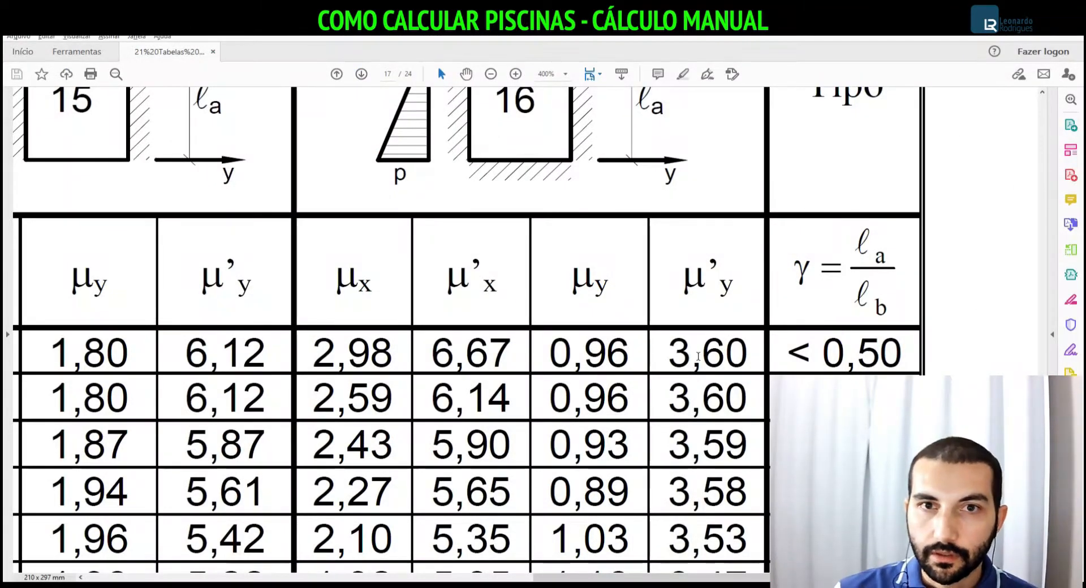
{"action": "key", "text": "alt+Tab"}
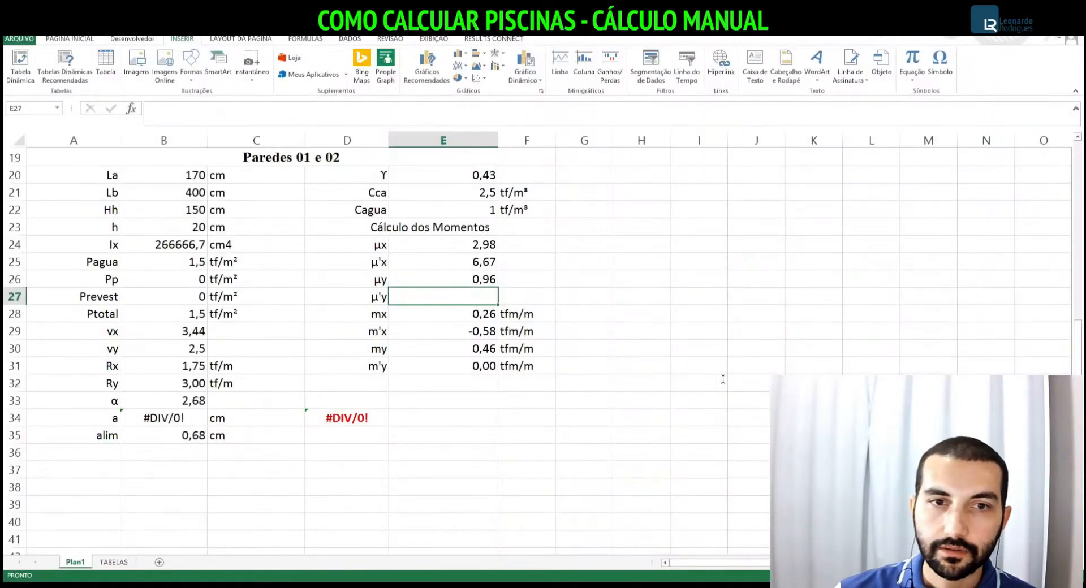
{"action": "type", "text": "3,60"}
{"action": "key", "text": "Return"}
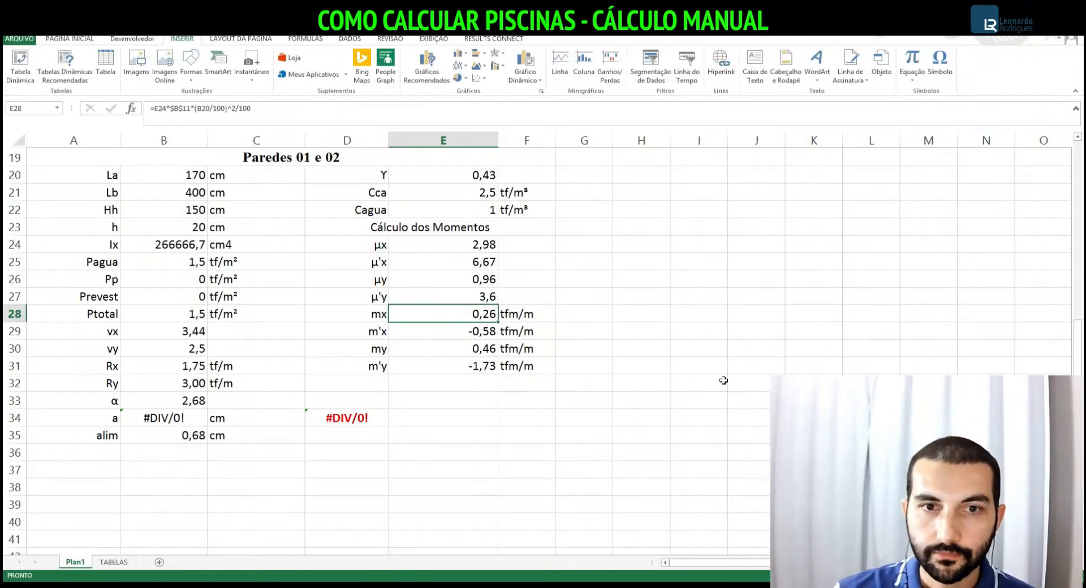
Inspect the mx formula in E28 against the μx value in E24 and the type 16 coefficients in the PDF
{"action": "key", "text": "Down"}
{"action": "key", "text": "Up"}
{"action": "left_click", "coordinate": [208, 117]}
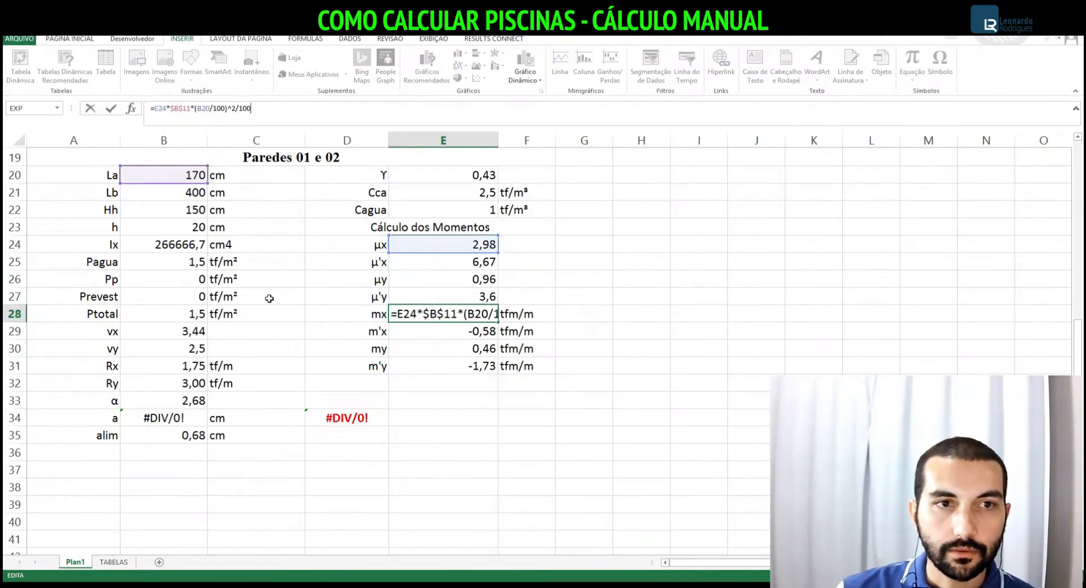
{"action": "key", "text": "ctrl+Return"}
{"action": "key", "text": "alt+Tab"}
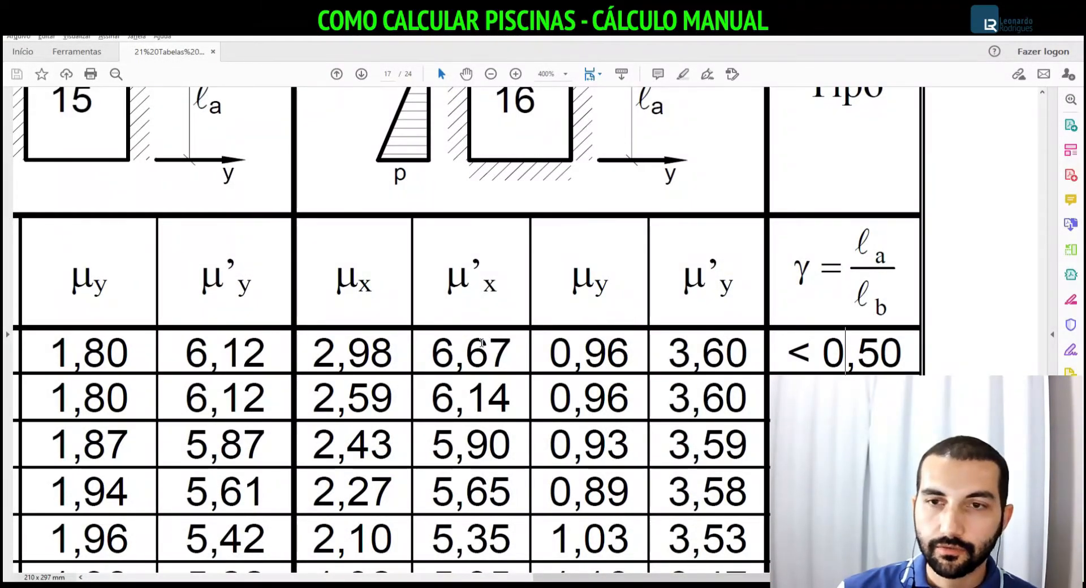
{"action": "key", "text": "alt+Tab"}
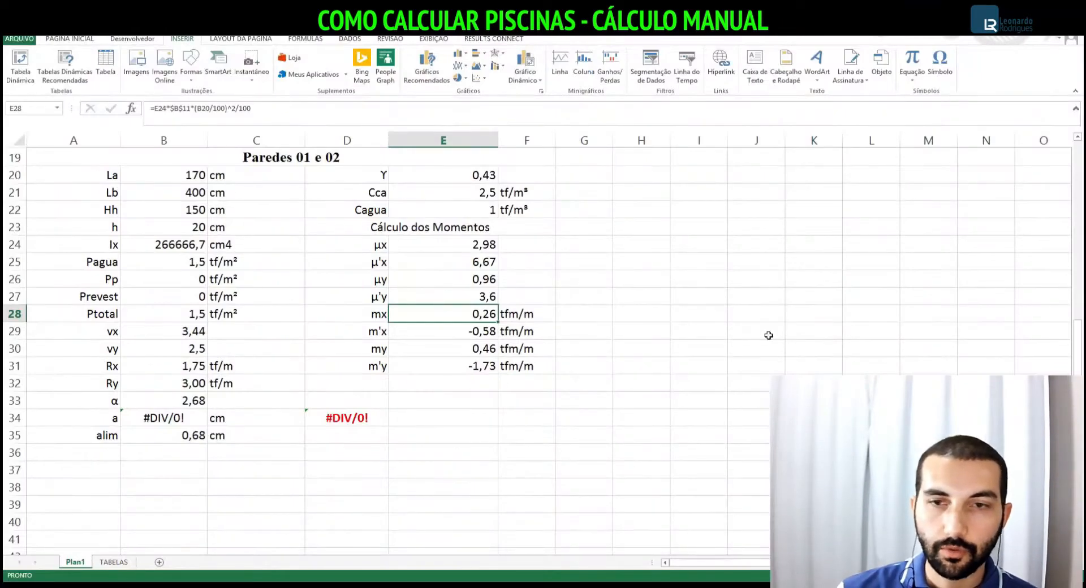
{"action": "key", "text": "alt+Tab"}
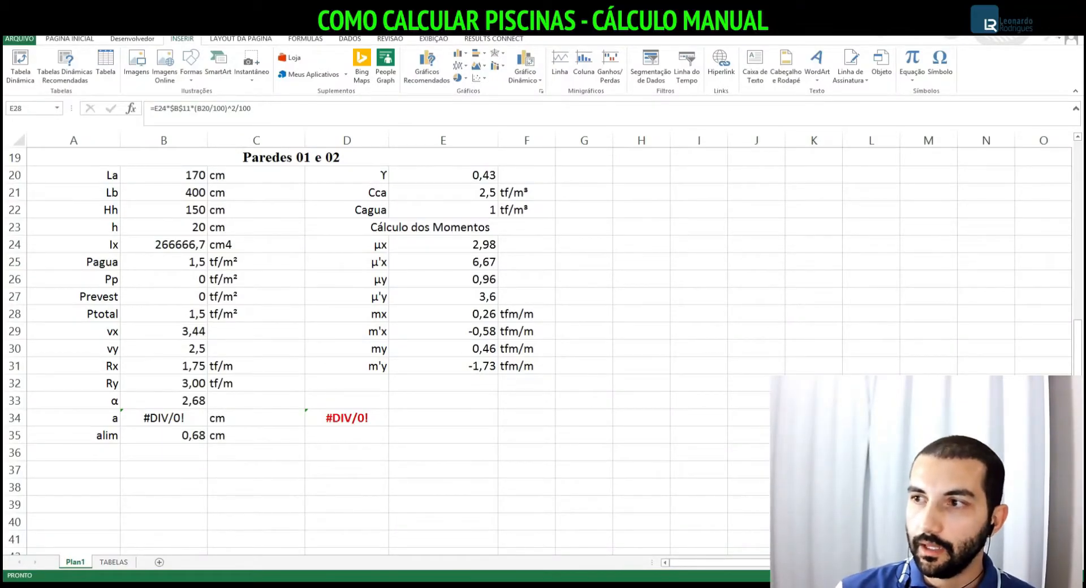
{"action": "key", "text": "alt+Tab"}
{"action": "left_click", "coordinate": [428, 240]}
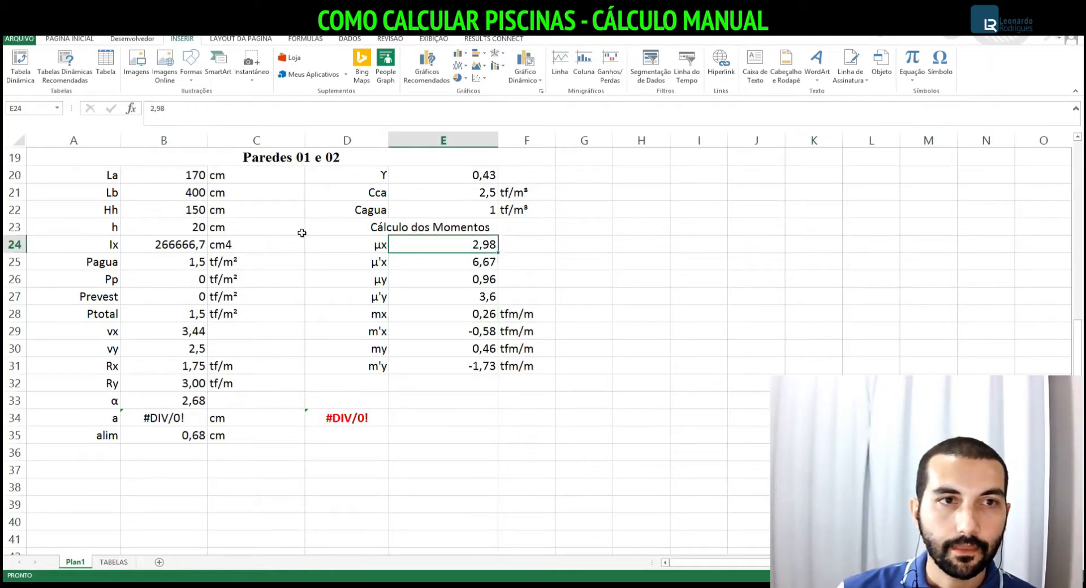
Change the load reference in the mx formula in E28 from B11 to the Ptotal cell B28 of Paredes 01 e 02
{"action": "left_click", "coordinate": [440, 316]}
{"action": "key", "text": "F2"}
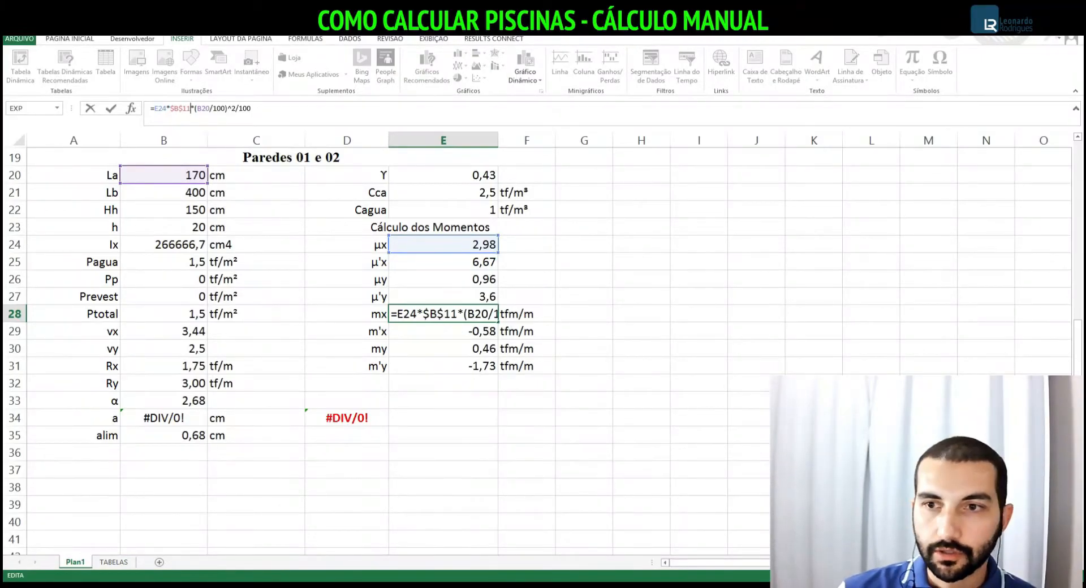
{"action": "left_click_drag", "start_coordinate": [1078, 357], "coordinate": [1077, 230]}
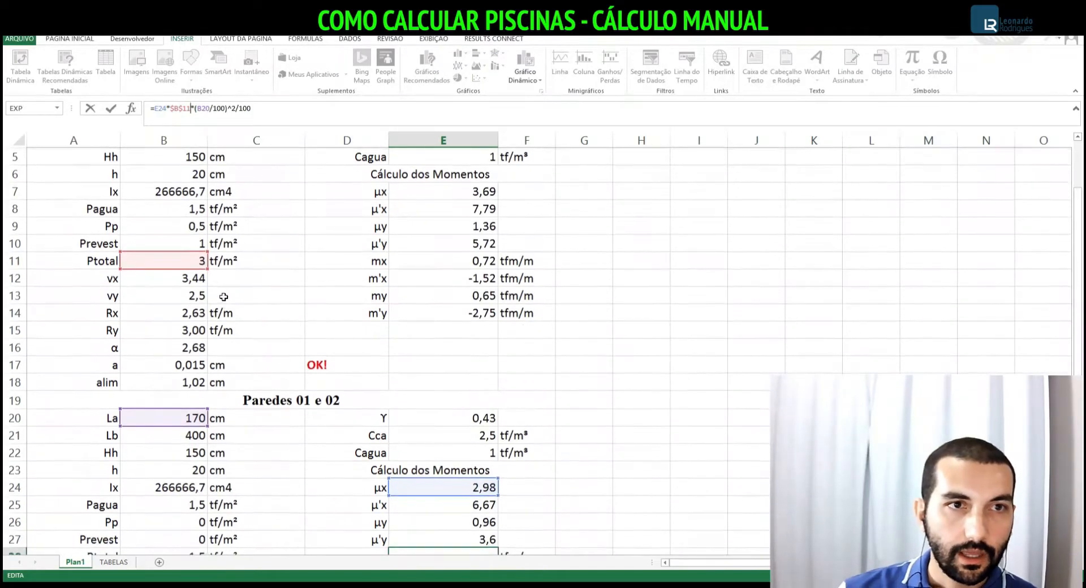
{"action": "left_click_drag", "start_coordinate": [152, 268], "coordinate": [141, 494]}
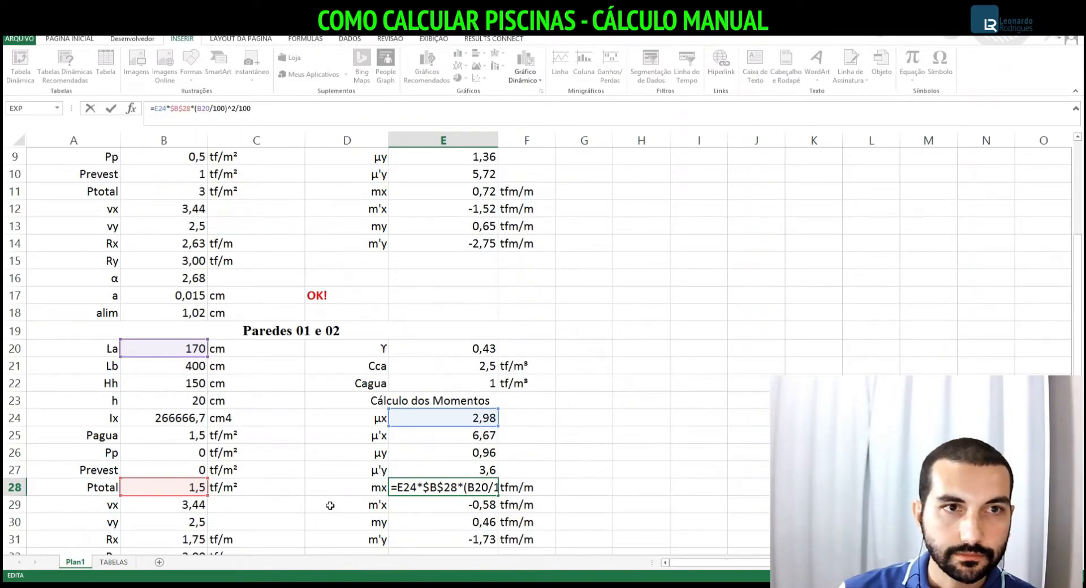
{"action": "key", "text": "Return"}
{"action": "key", "text": "Up"}
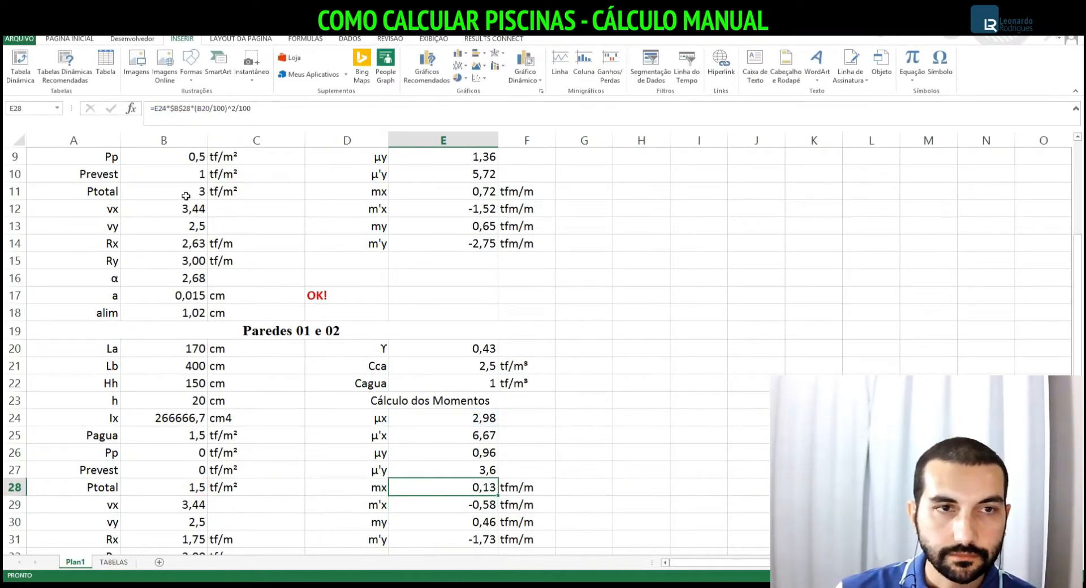
{"action": "left_click", "coordinate": [187, 107]}
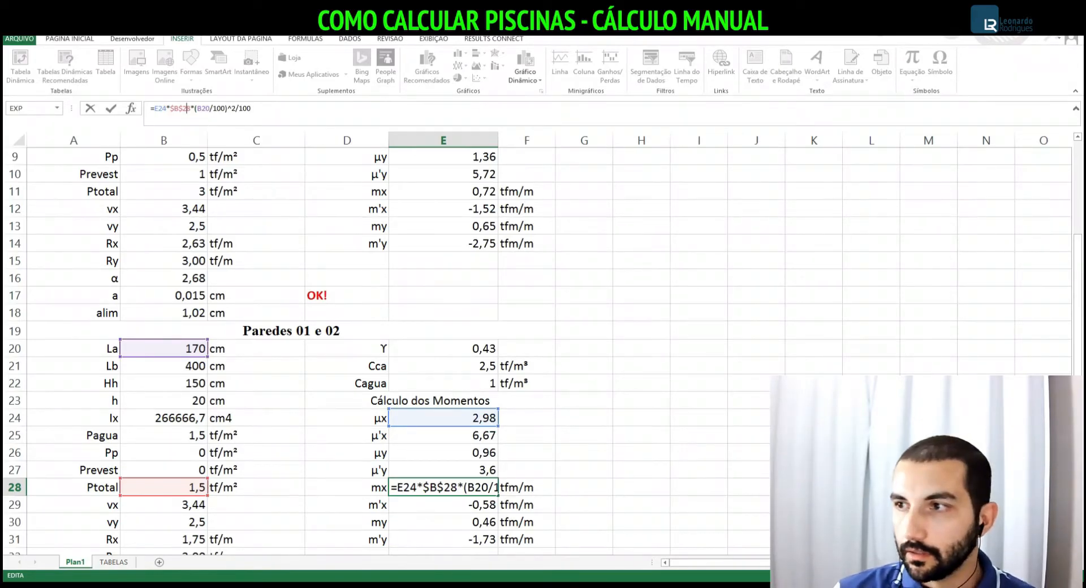
{"action": "key", "text": "alt+Tab"}
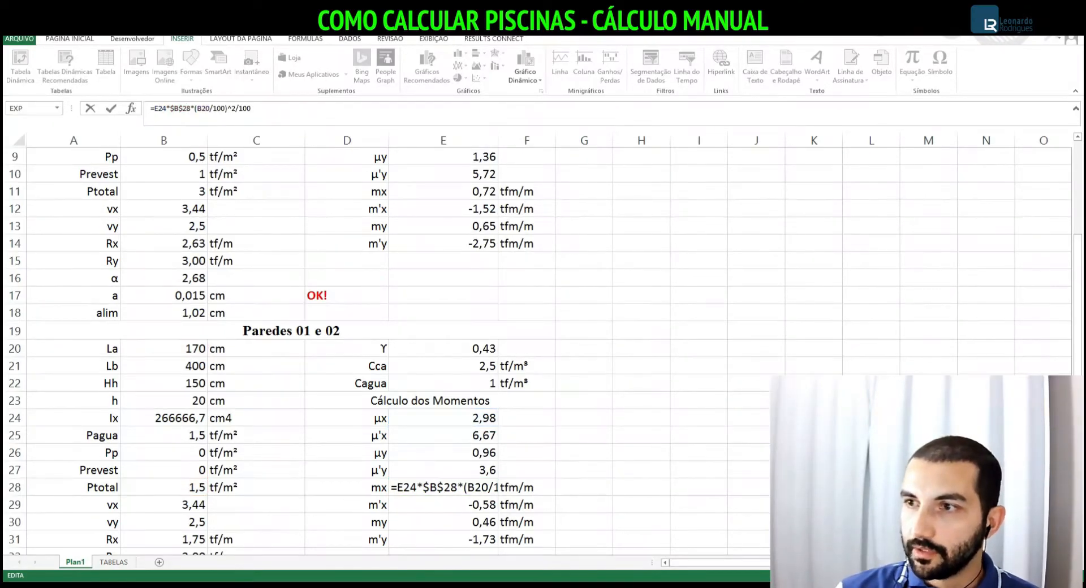
{"action": "left_click", "coordinate": [434, 485]}
{"action": "key", "text": "Return"}
Rewrite the mx formula in E28 as =E24*B25*B20^2/100, using μx, Pagua and La of Paredes 01 e 02
{"action": "type", "text": "="}
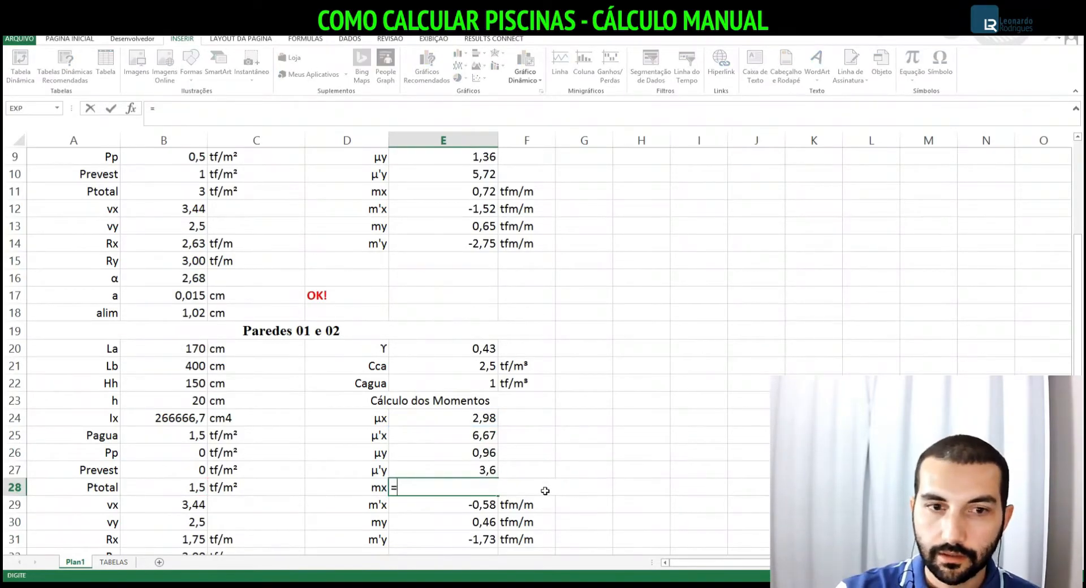
{"action": "left_click", "coordinate": [421, 432]}
{"action": "left_click", "coordinate": [424, 417]}
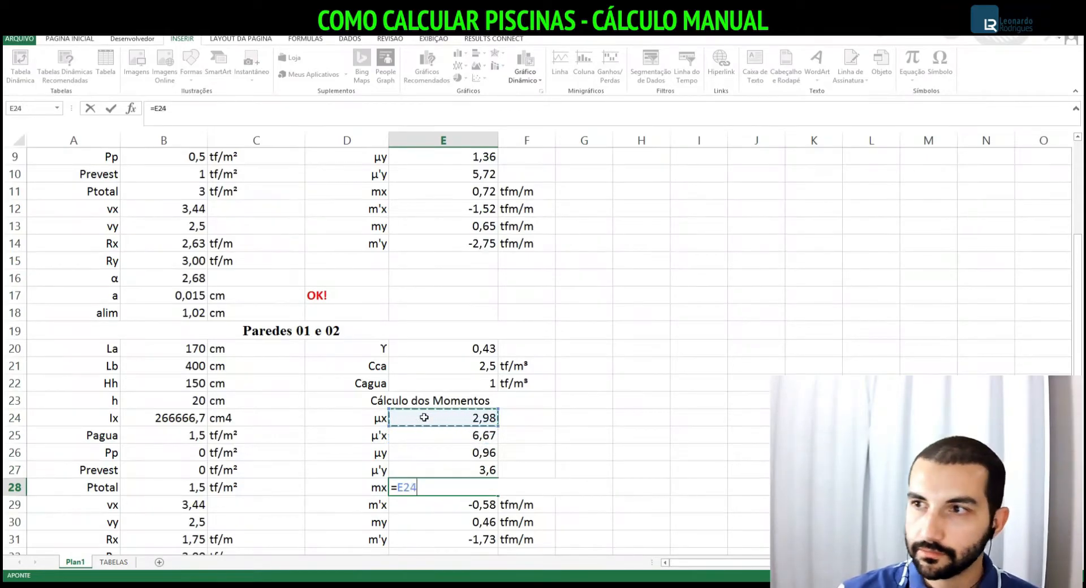
{"action": "type", "text": "+"}
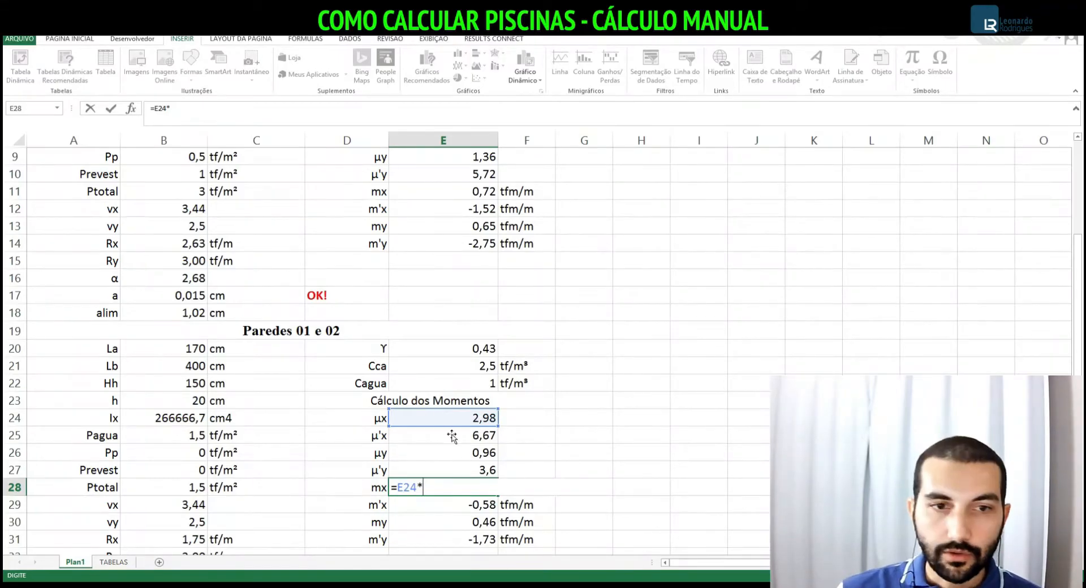
{"action": "left_click", "coordinate": [179, 437]}
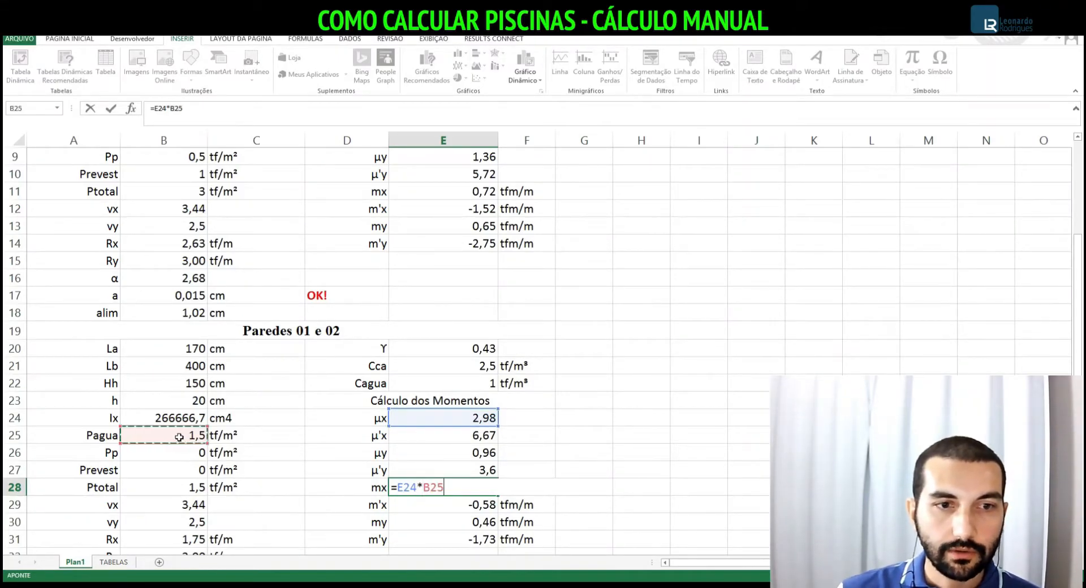
{"action": "type", "text": "*"}
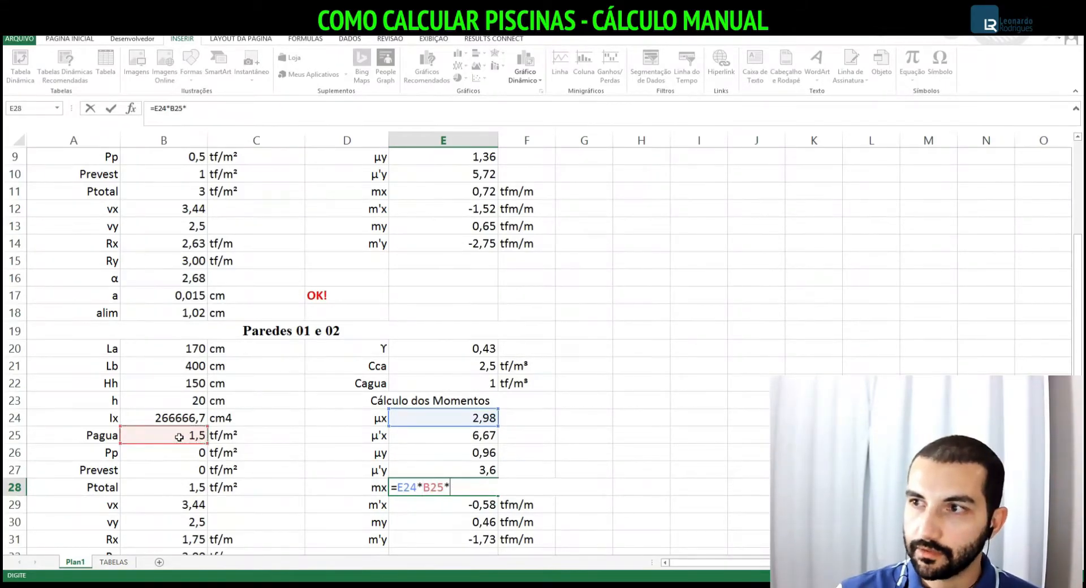
{"action": "left_click", "coordinate": [167, 350]}
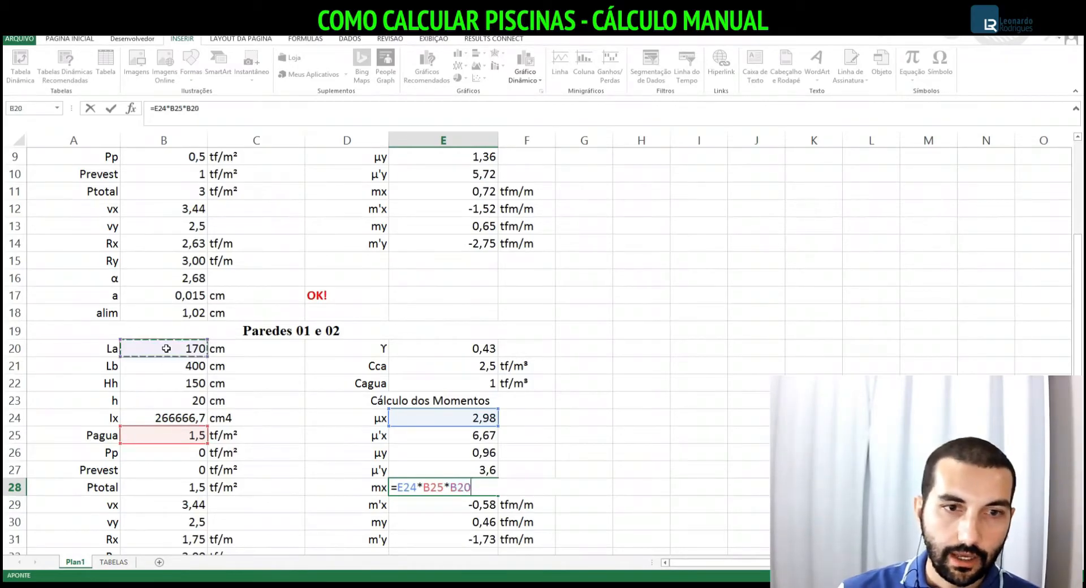
{"action": "type", "text": "^2"}
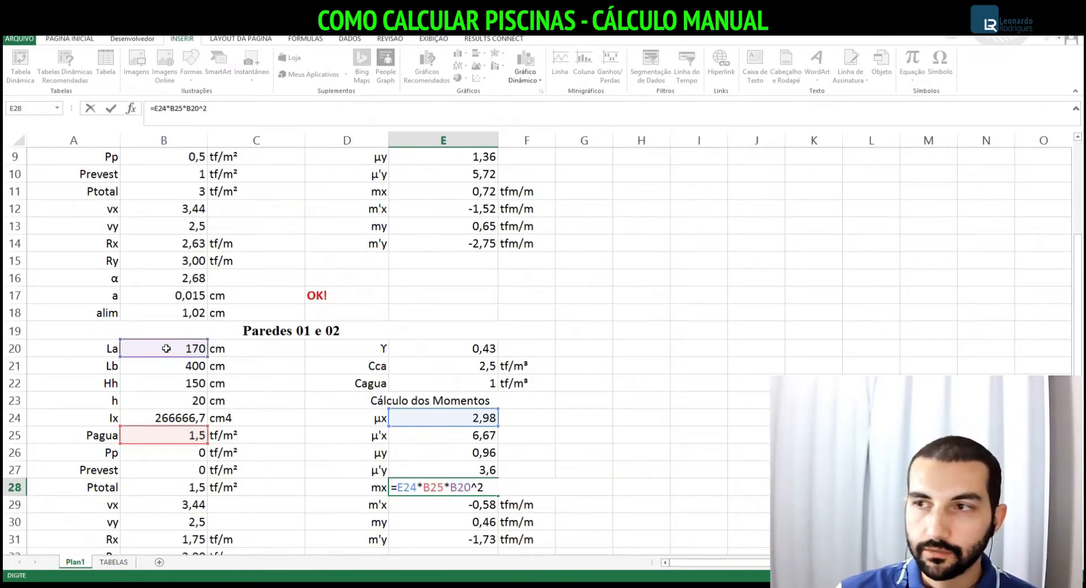
{"action": "type", "text": "/100"}
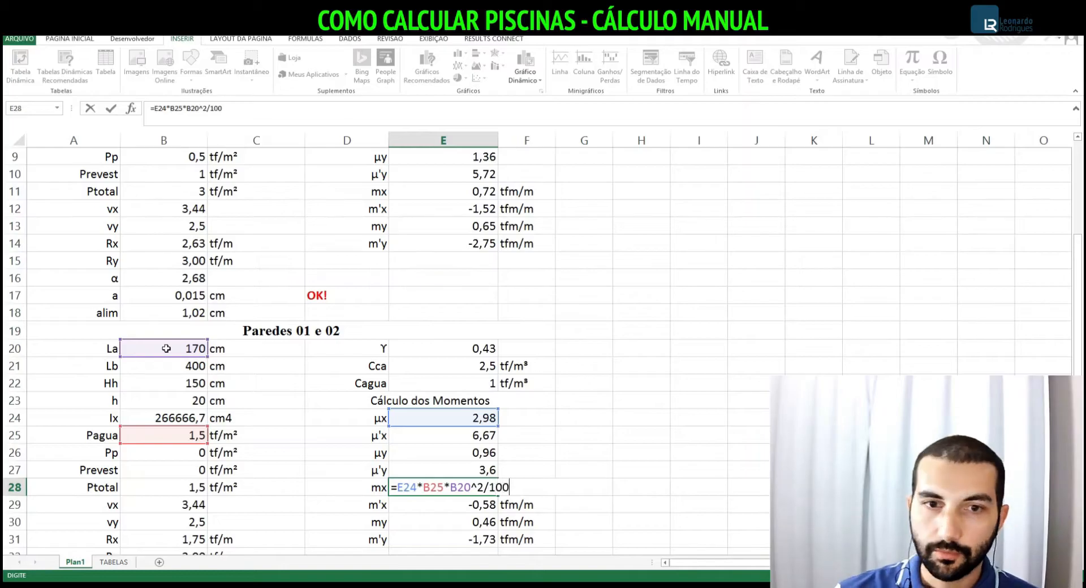
{"action": "key", "text": "Return"}
Clear the m'x cell E29 and return to the mx cell E28
{"action": "type", "text": ","}
{"action": "key", "text": "Up"}
{"action": "key", "text": "Down"}
{"action": "key", "text": "Up"}
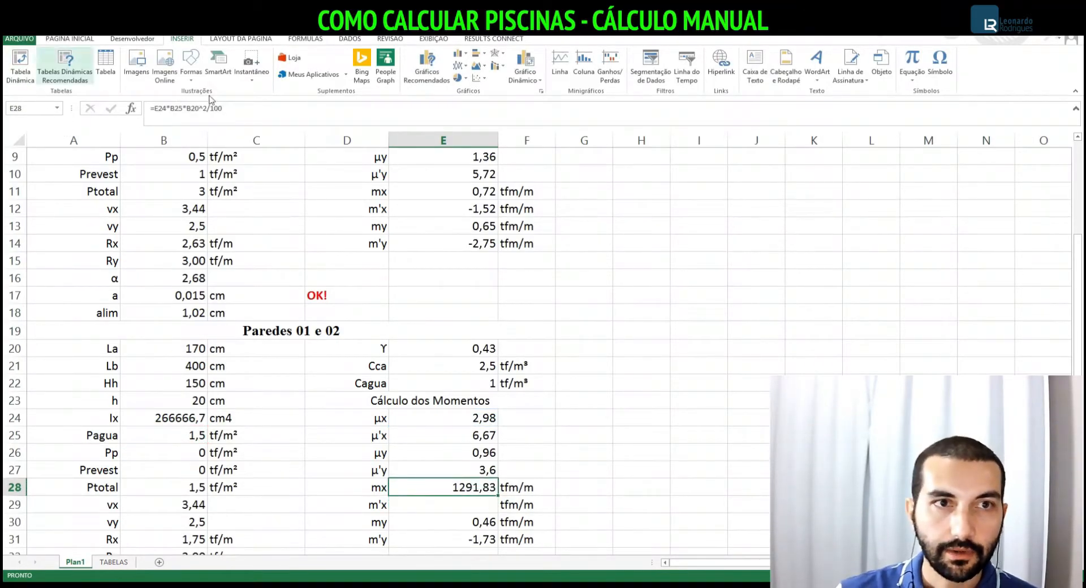
{"action": "key", "text": "F2"}
{"action": "key", "text": "Escape"}
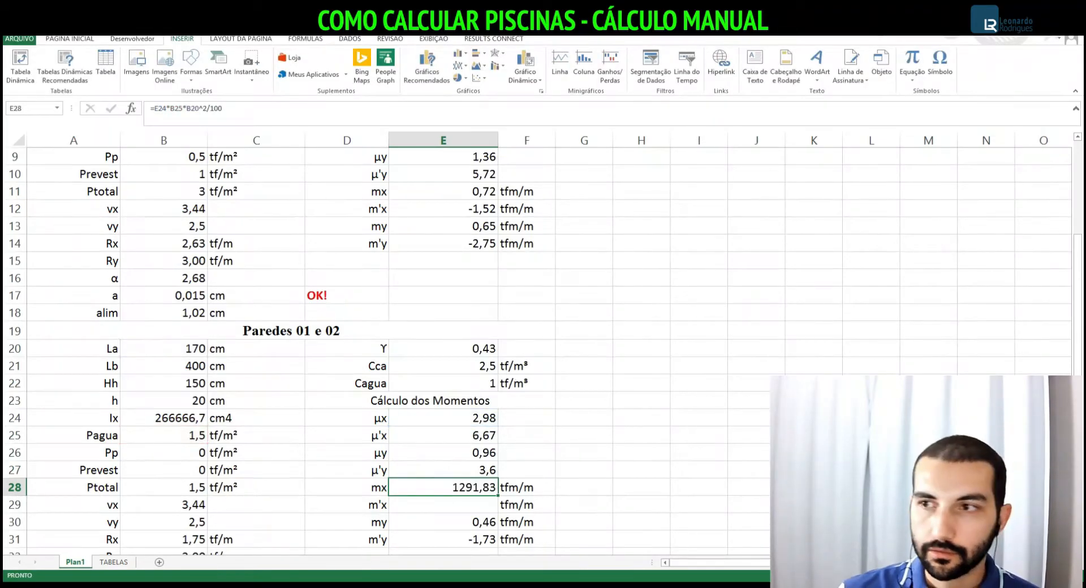
Review the moment formula and the definition of ℓ below the type 16 coefficient table in the PDF
{"action": "key", "text": "alt+Tab"}
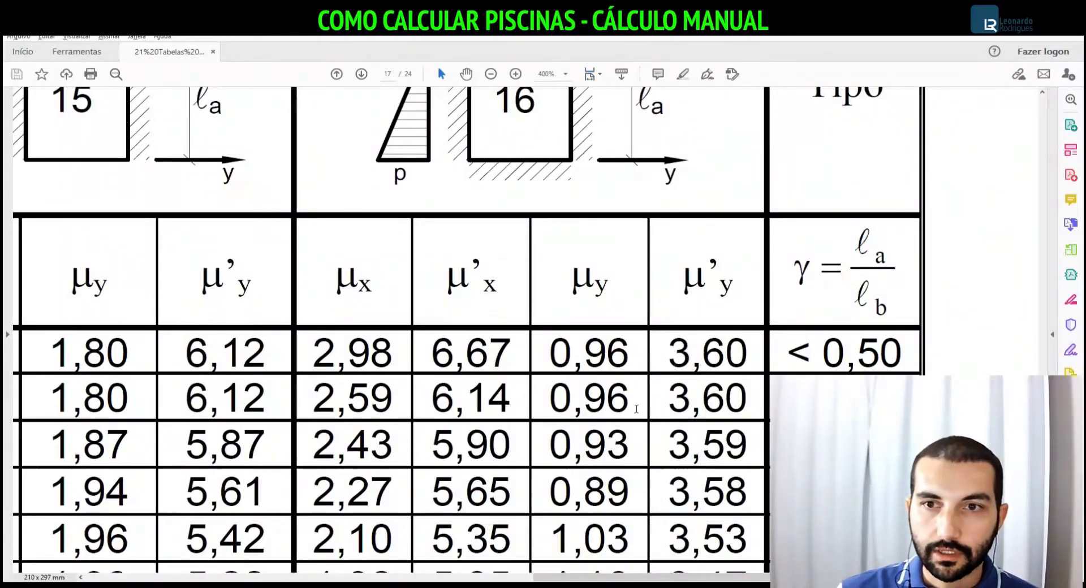
{"action": "scroll", "coordinate": [636, 408], "scroll_direction": "down", "scroll_amount": 3}
{"action": "scroll", "coordinate": [636, 408], "scroll_direction": "down", "scroll_amount": 15}
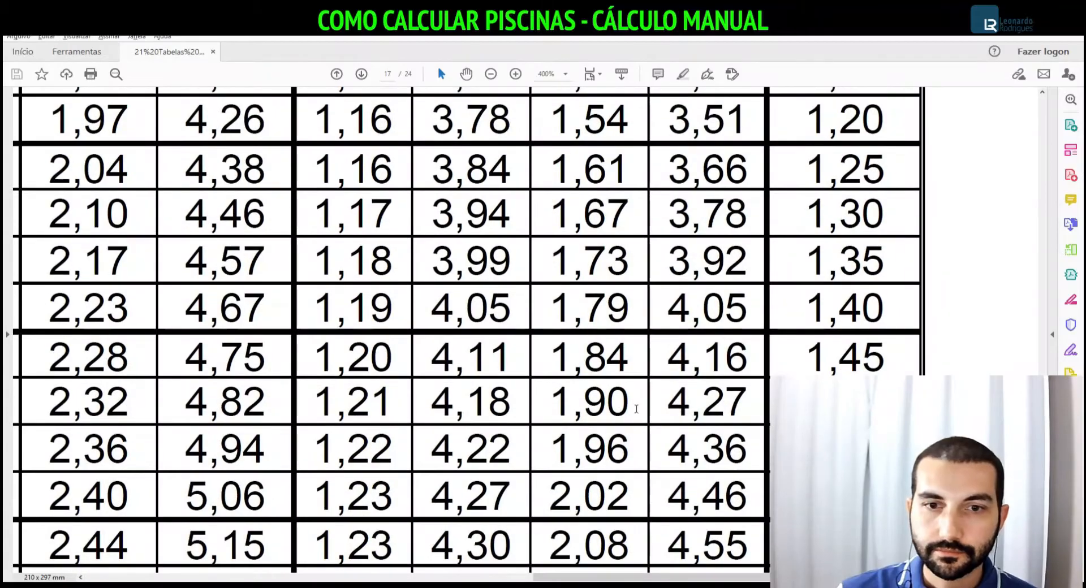
{"action": "scroll", "coordinate": [637, 409], "scroll_direction": "down", "scroll_amount": 10}
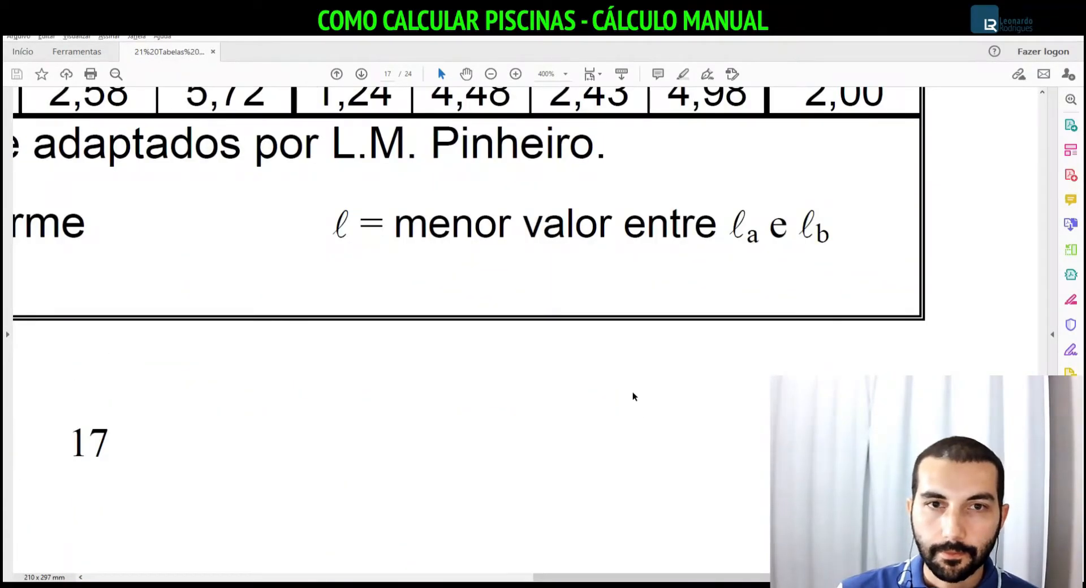
{"action": "scroll", "coordinate": [635, 395], "scroll_direction": "up", "scroll_amount": 2}
{"action": "left_click_drag", "start_coordinate": [665, 577], "coordinate": [294, 564]}
{"action": "scroll", "coordinate": [273, 350], "scroll_direction": "down", "scroll_amount": 1}
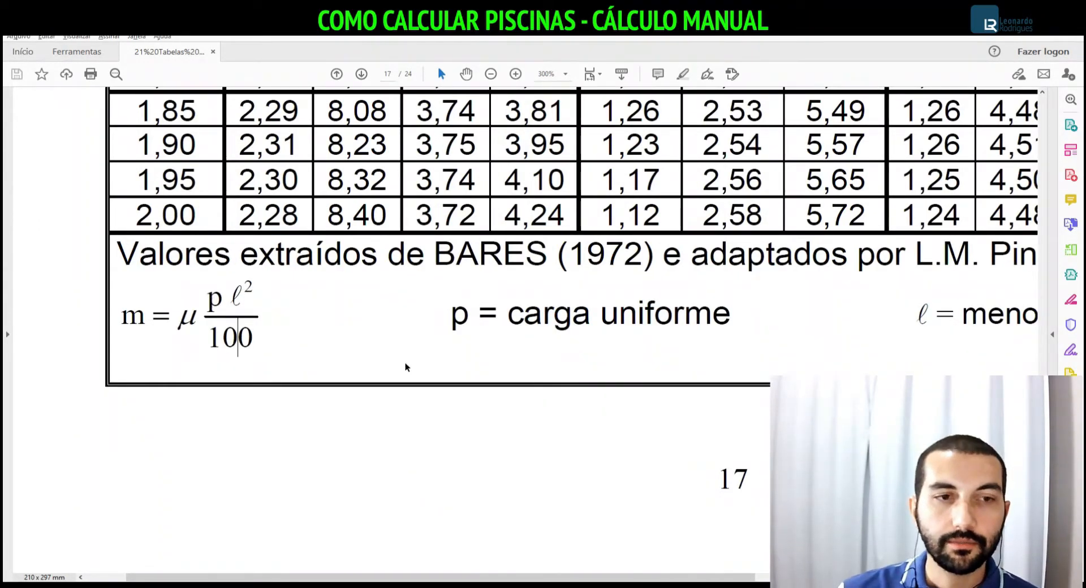
{"action": "key", "text": "alt+Tab"}
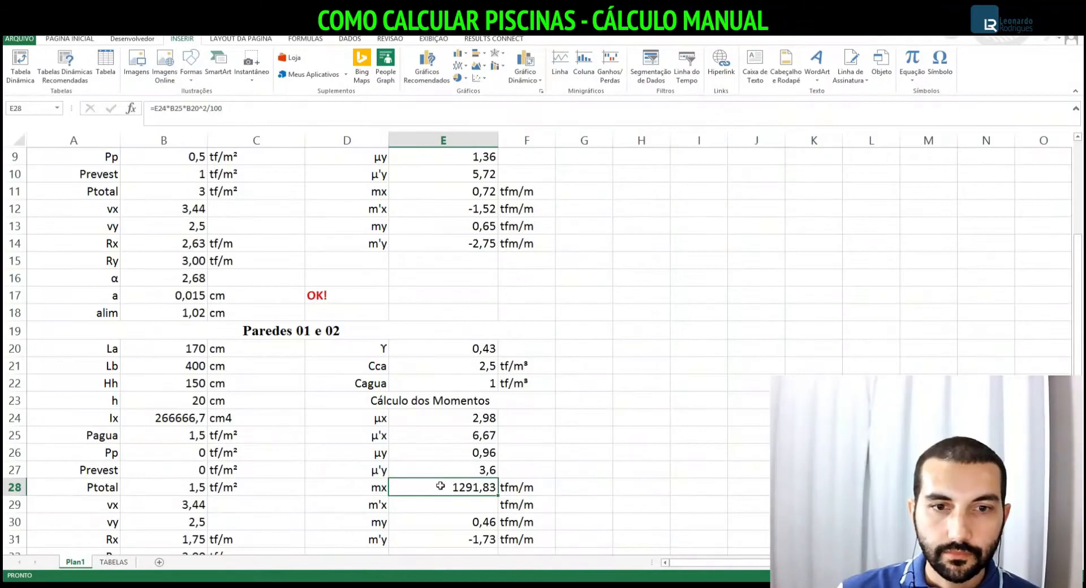
Convert La to metres in the mx formula in E28, making it =E24*B25*(B20/100)^2/100
{"action": "left_click", "coordinate": [180, 110]}
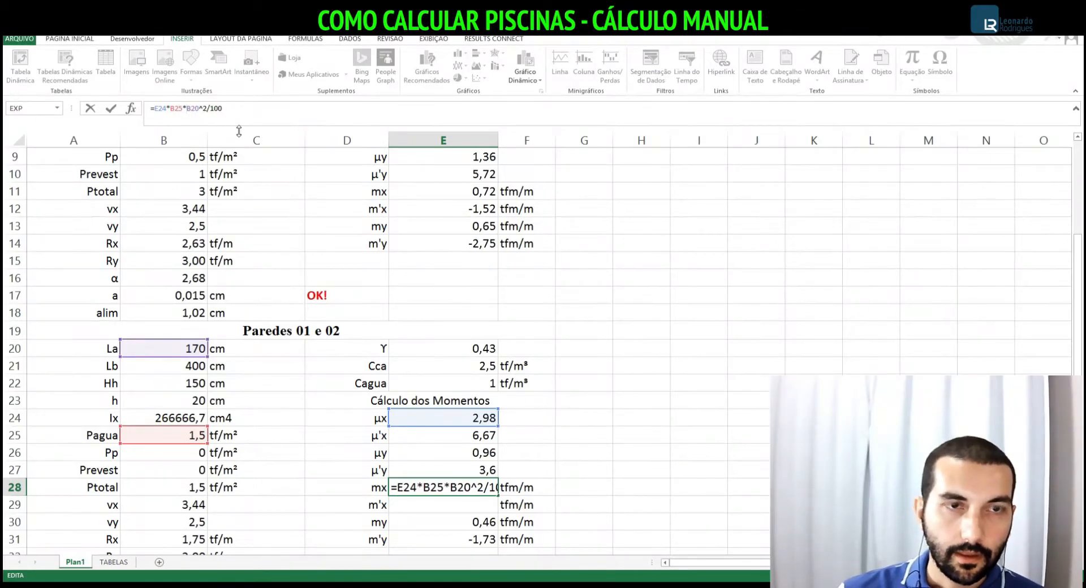
{"action": "type", "text": "(B20"}
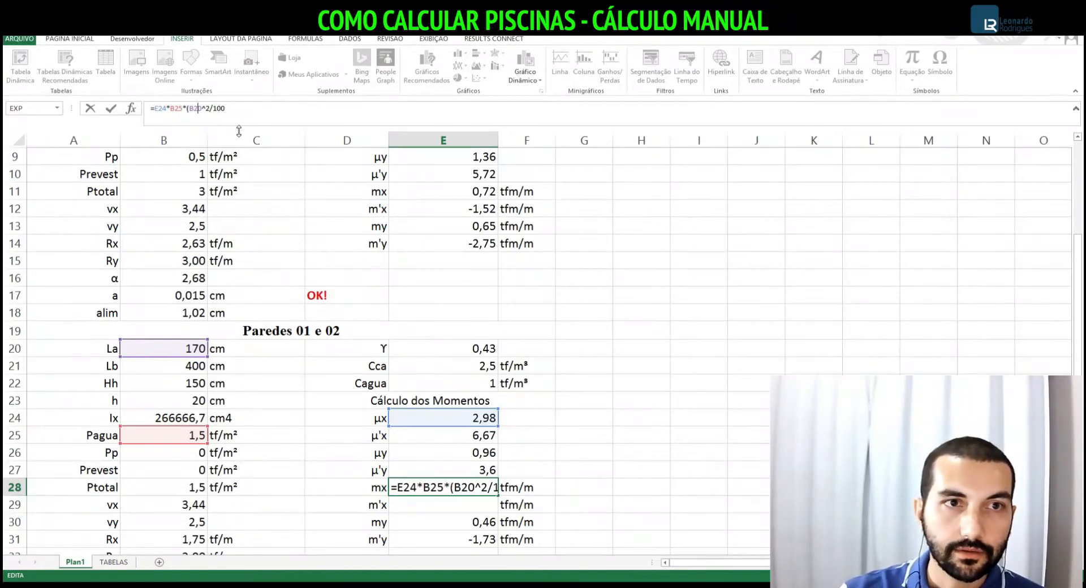
{"action": "type", "text": "/100"}
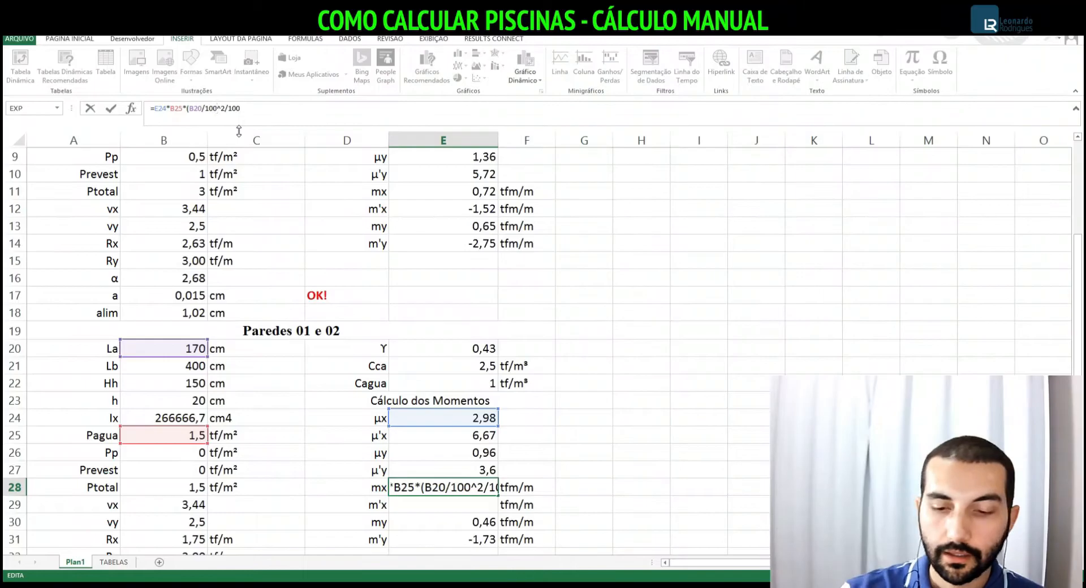
{"action": "type", "text": ")"}
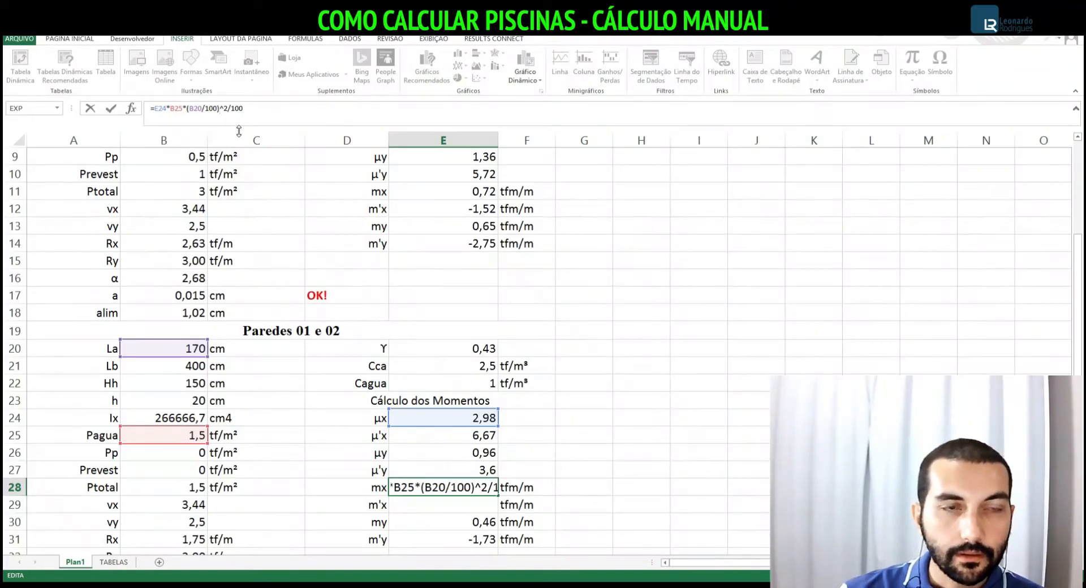
{"action": "key", "text": "Return"}
{"action": "key", "text": "Up"}
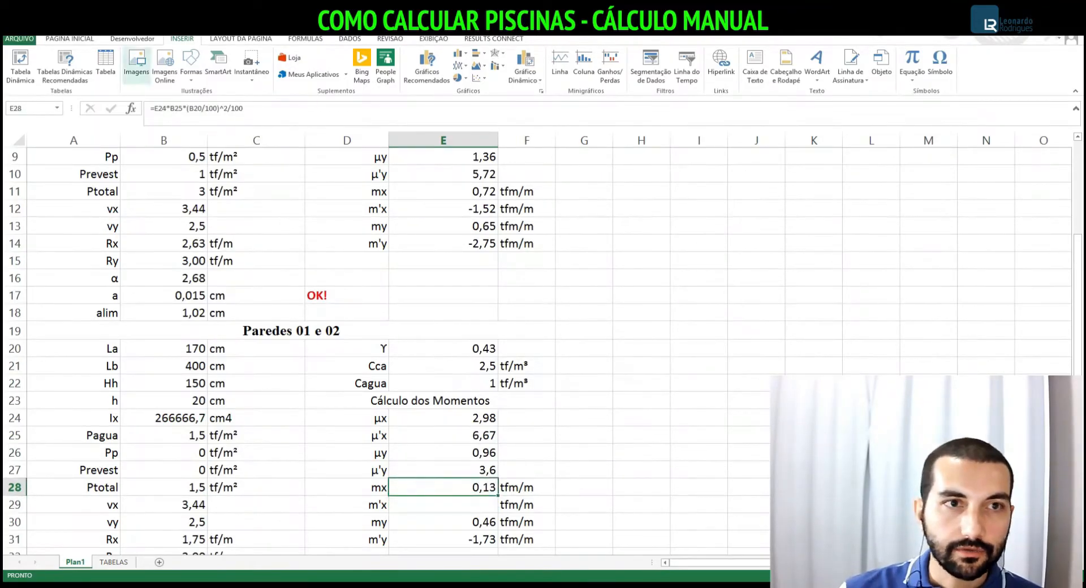
Make the Pagua reference absolute ($B$25) in the mx formula in E28 and copy the formula to m'x in E29
{"action": "left_click", "coordinate": [178, 109]}
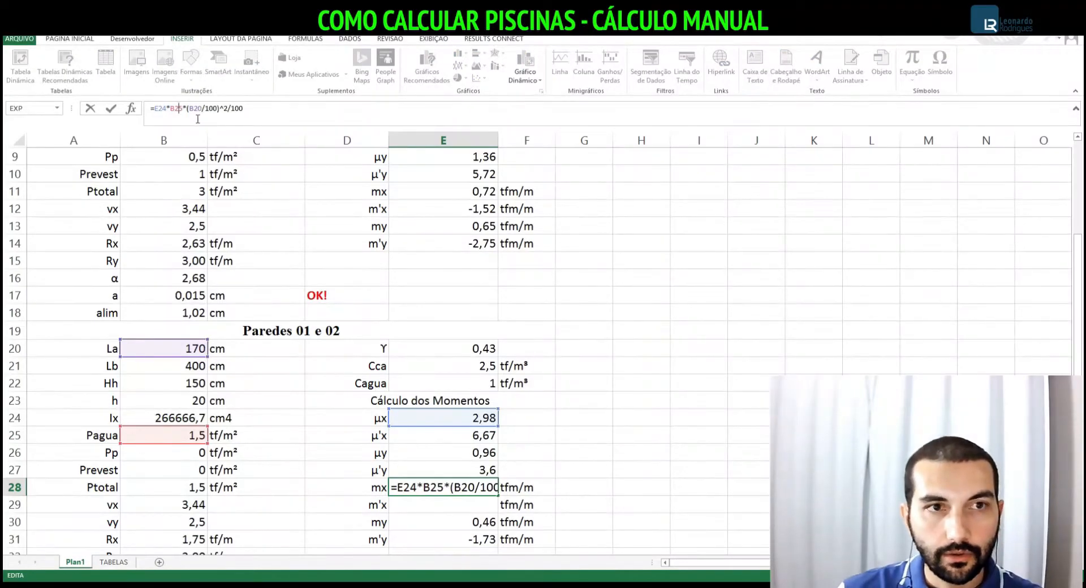
{"action": "key", "text": "F4"}
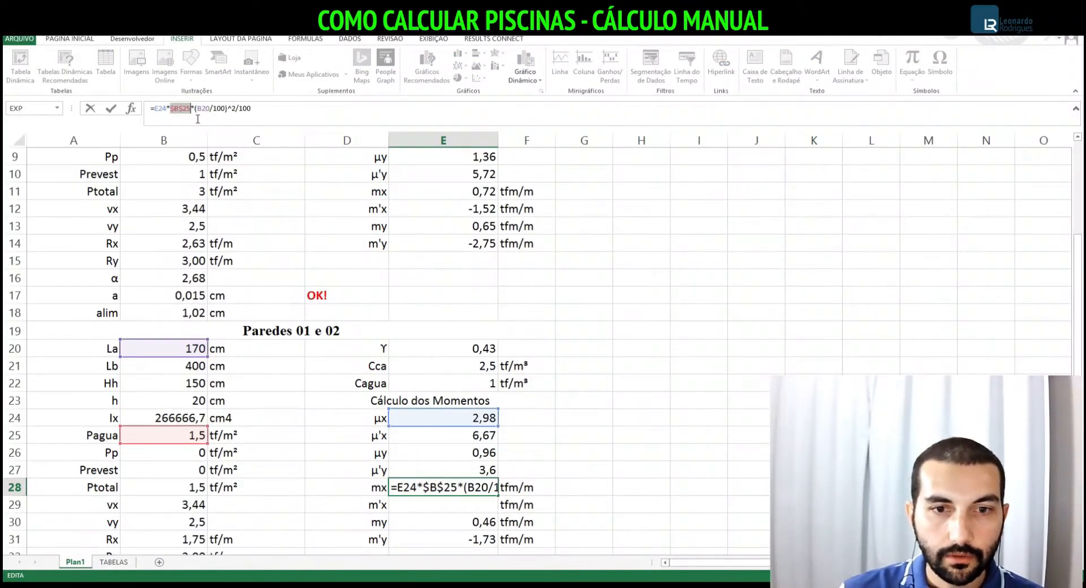
{"action": "key", "text": "Return"}
{"action": "key", "text": "Up"}
{"action": "key", "text": "ctrl+c"}
{"action": "key", "text": "Down"}
{"action": "key", "text": "ctrl+v"}
{"action": "key", "text": "Escape"}
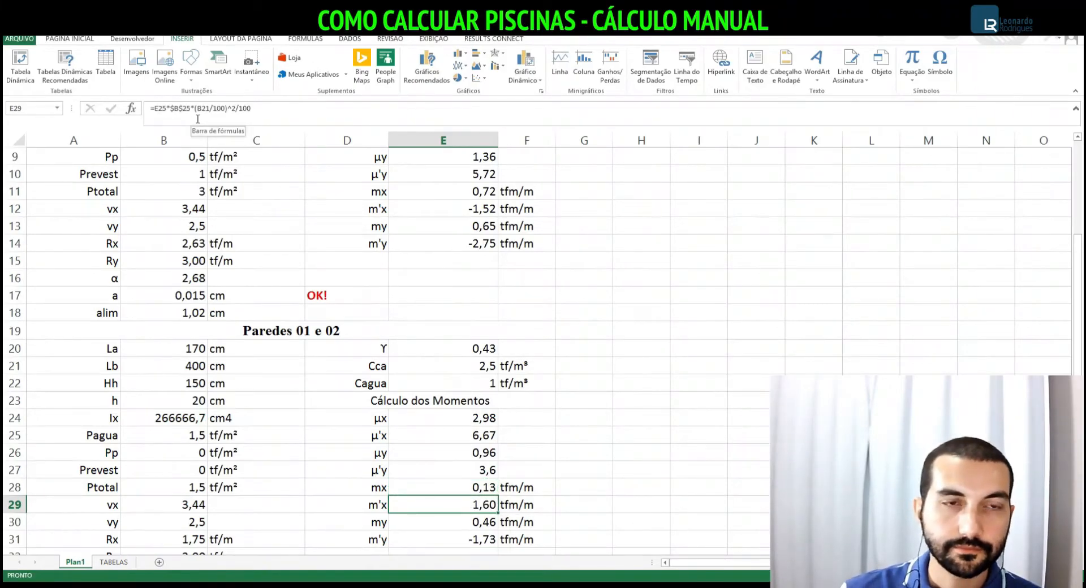
Check the m'x formula's references and copy it from E29 to the my and m'y cells E30:E31
{"action": "left_click", "coordinate": [170, 109]}
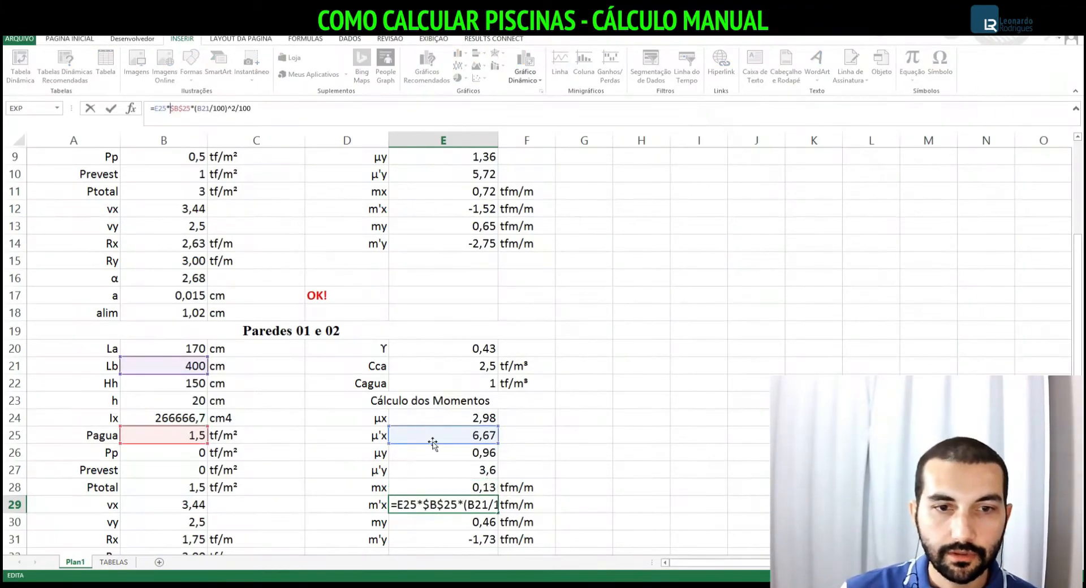
{"action": "key", "text": "Escape"}
{"action": "key", "text": "ctrl+c"}
{"action": "key", "text": "Down"}
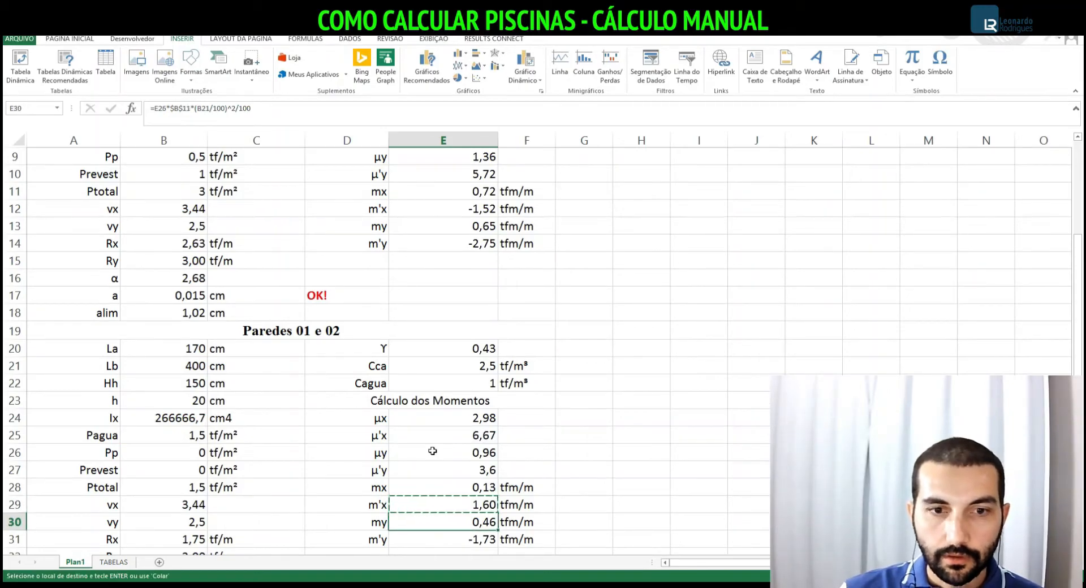
{"action": "key", "text": "shift+Down"}
{"action": "key", "text": "ctrl+v"}
{"action": "key", "text": "shift+Up"}
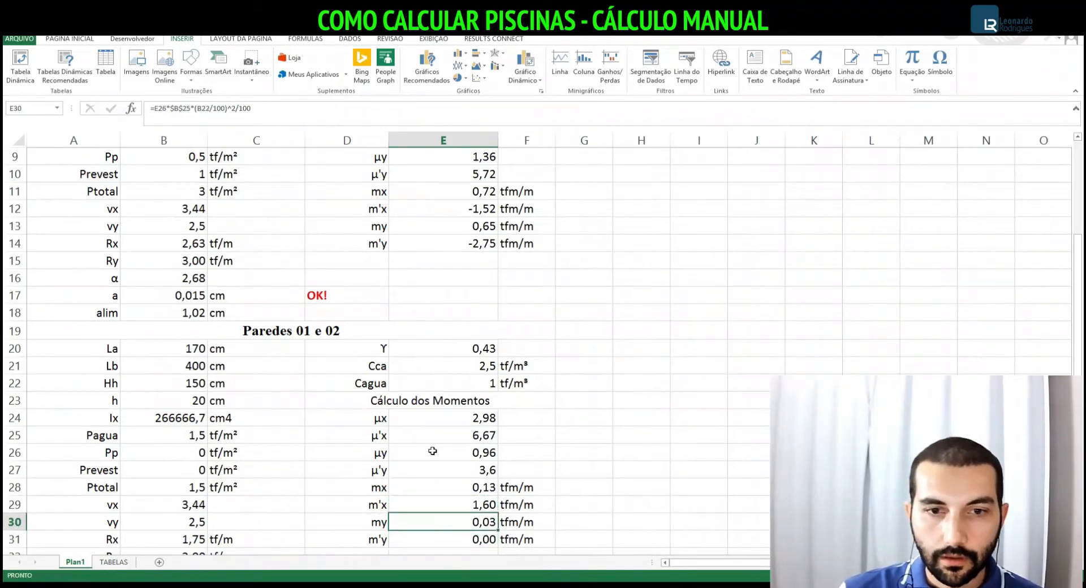
Redirect the span reference in the my and m'y formulas in E30 and E31 to the Lb cell B21
{"action": "left_click", "coordinate": [221, 110]}
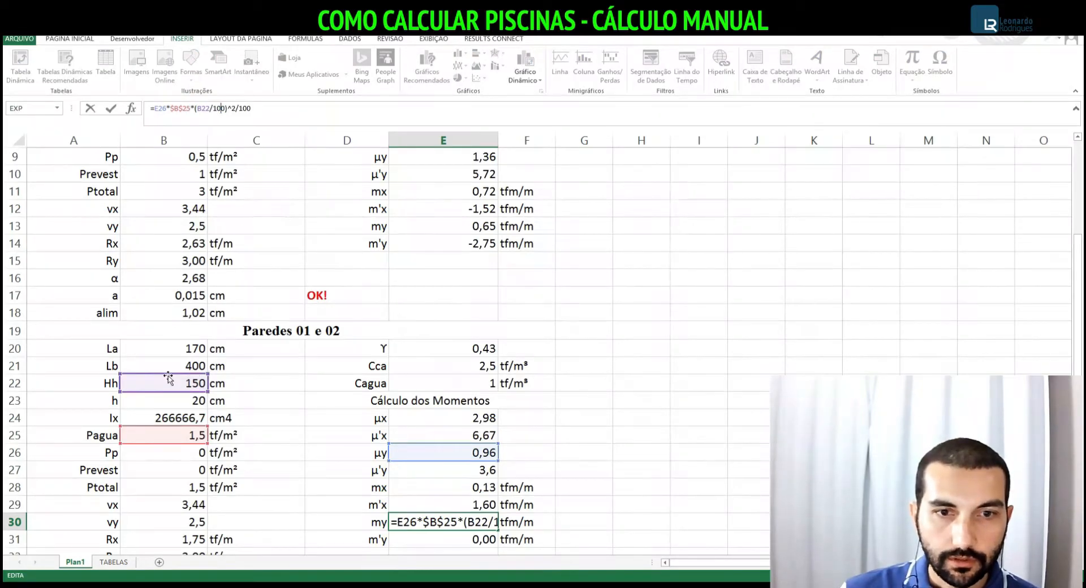
{"action": "left_click_drag", "start_coordinate": [170, 380], "coordinate": [170, 371]}
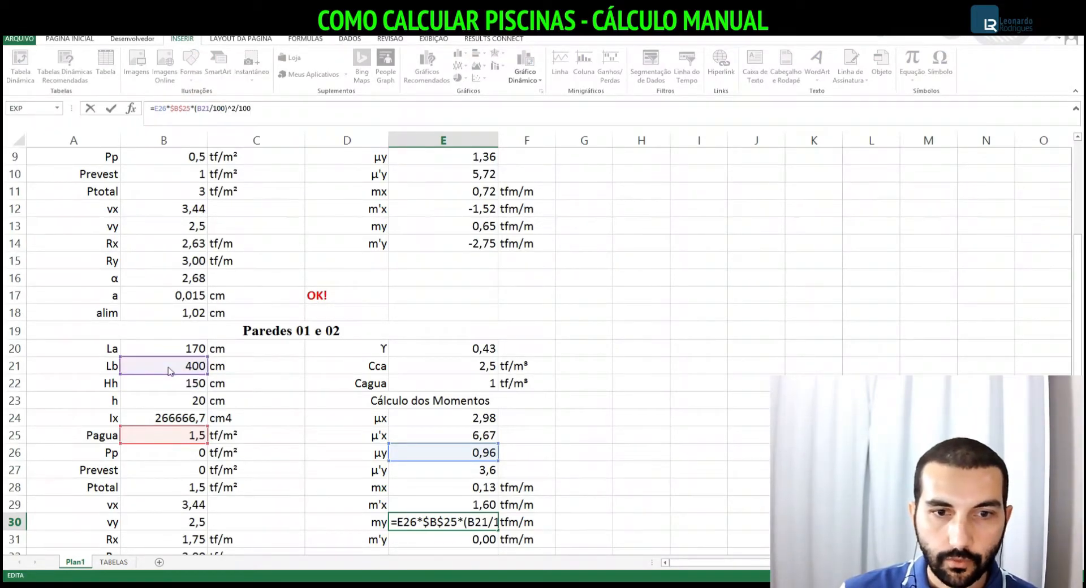
{"action": "key", "text": "Return"}
{"action": "left_click", "coordinate": [195, 109]}
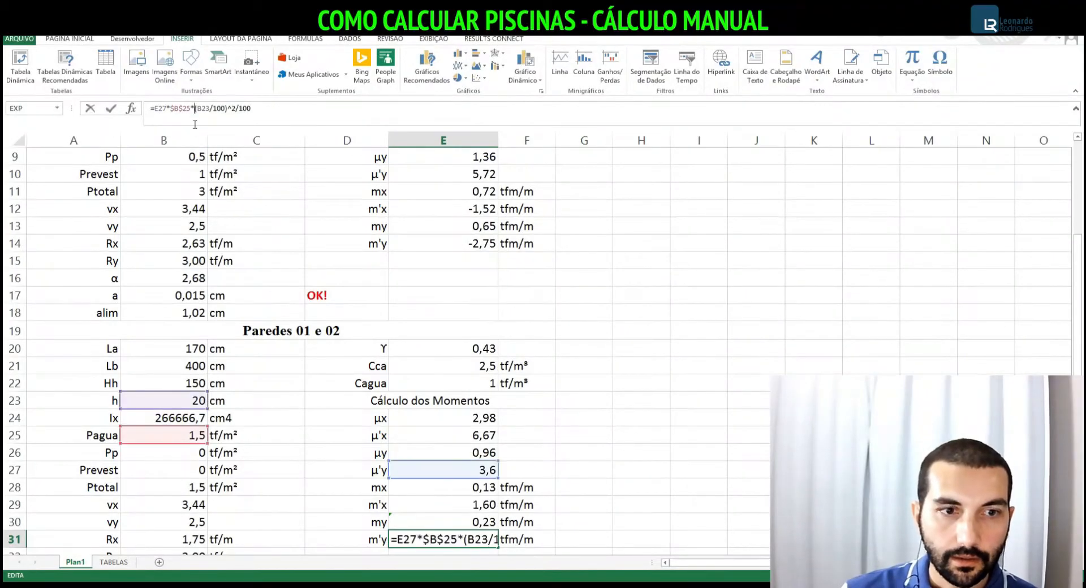
{"action": "left_click_drag", "start_coordinate": [163, 394], "coordinate": [168, 367]}
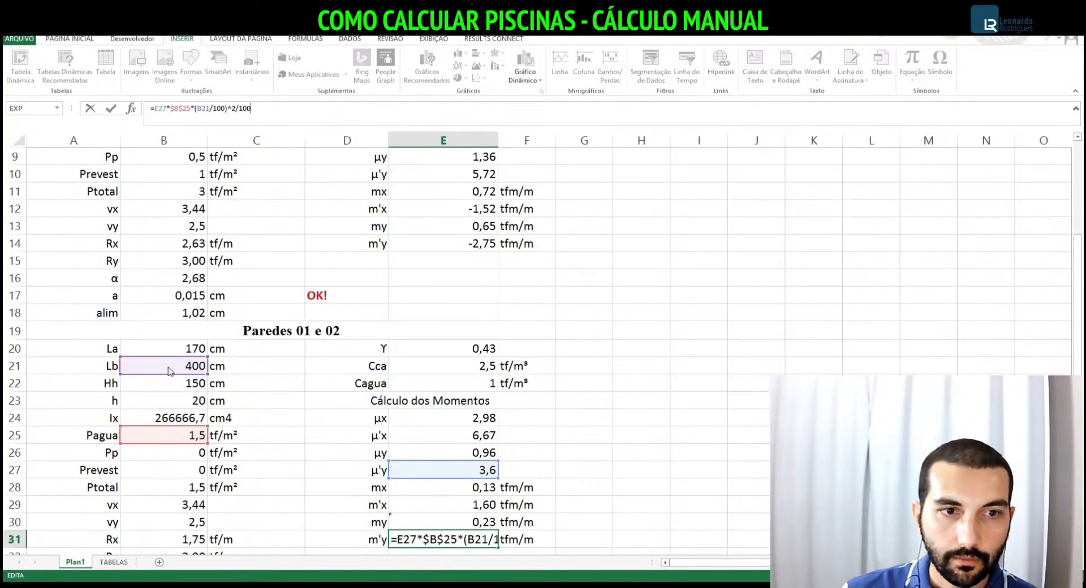
{"action": "key", "text": "Return"}
Change the span reference in the m'x formula in E29 from B21 to the La cell B20
{"action": "key", "text": "Up"}
{"action": "key", "text": "Up"}
{"action": "key", "text": "Up"}
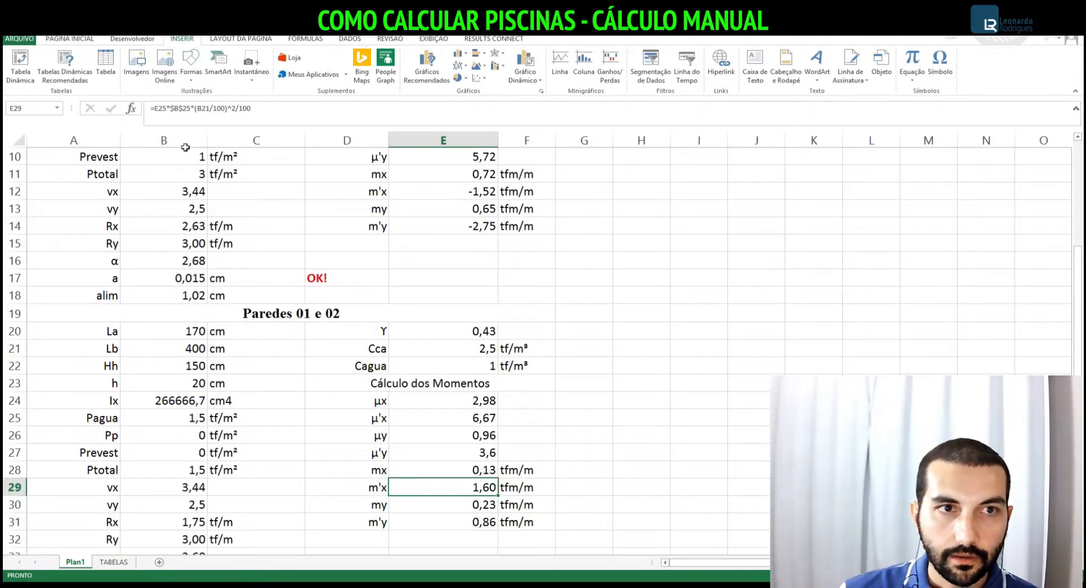
{"action": "left_click", "coordinate": [187, 108]}
{"action": "left_click_drag", "start_coordinate": [154, 340], "coordinate": [157, 334]}
{"action": "key", "text": "Return"}
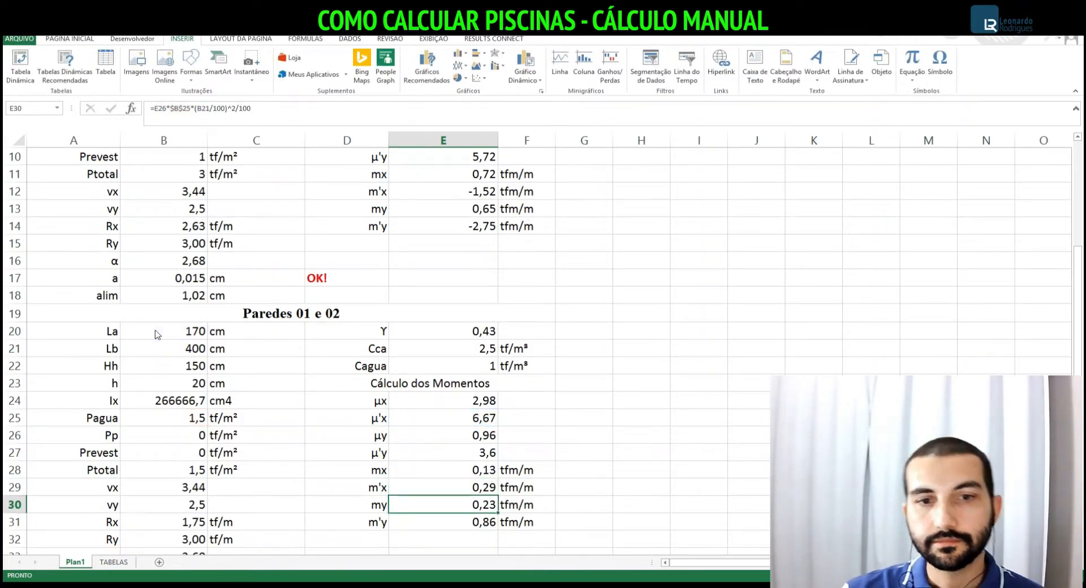
Add a minus sign to the m'x and m'y formulas in E29 and E31 to make both moments negative
{"action": "key", "text": "Up"}
{"action": "key", "text": "Up"}
{"action": "key", "text": "Up"}
{"action": "key", "text": "Down"}
{"action": "key", "text": "Down"}
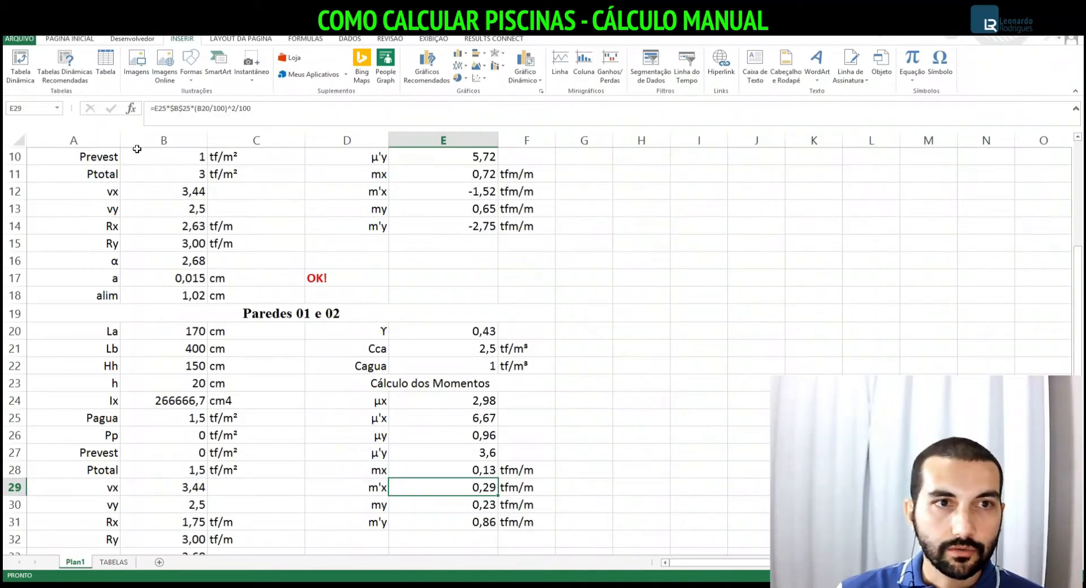
{"action": "left_click", "coordinate": [155, 109]}
{"action": "type", "text": "-"}
{"action": "key", "text": "Return"}
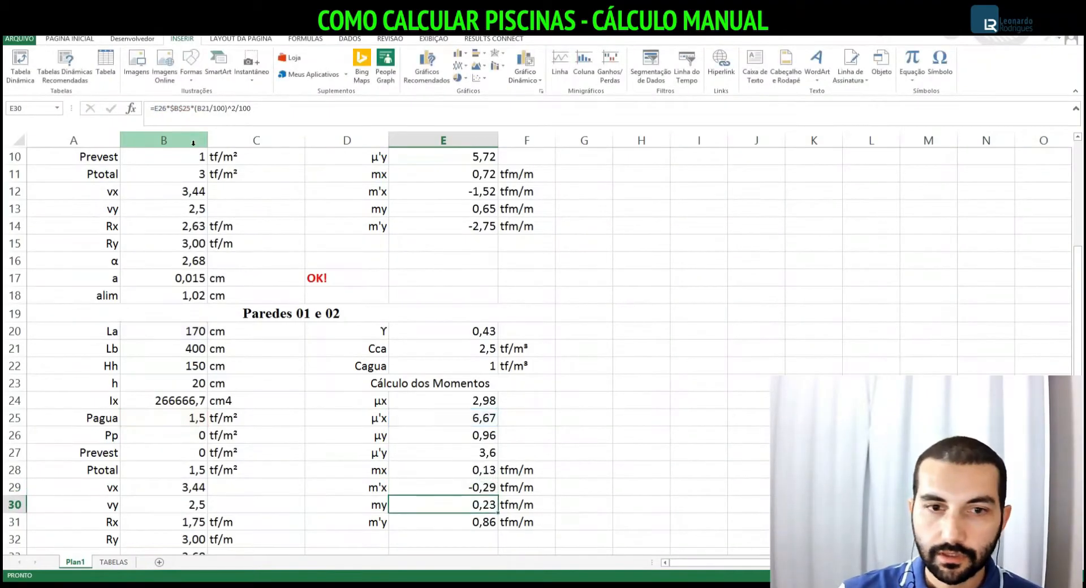
{"action": "key", "text": "Down"}
{"action": "left_click", "coordinate": [155, 110]}
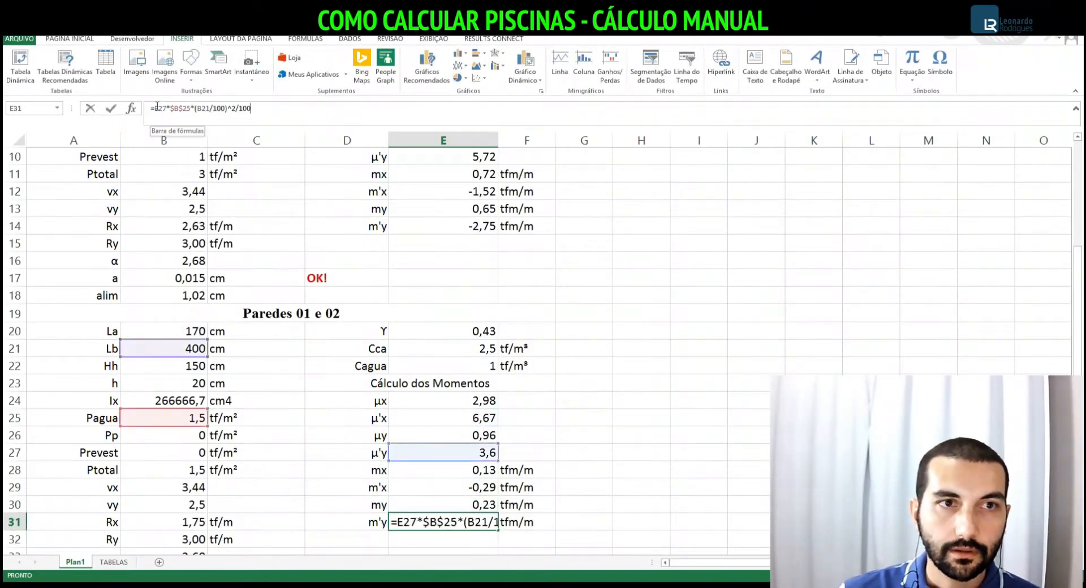
{"action": "type", "text": "-"}
{"action": "key", "text": "Return"}
Examine the rest of the Paredes 01 e 02 block, including the α, a and alim rows and the load rows
{"action": "key", "text": "Down"}
{"action": "key", "text": "Down"}
{"action": "key", "text": "Down"}
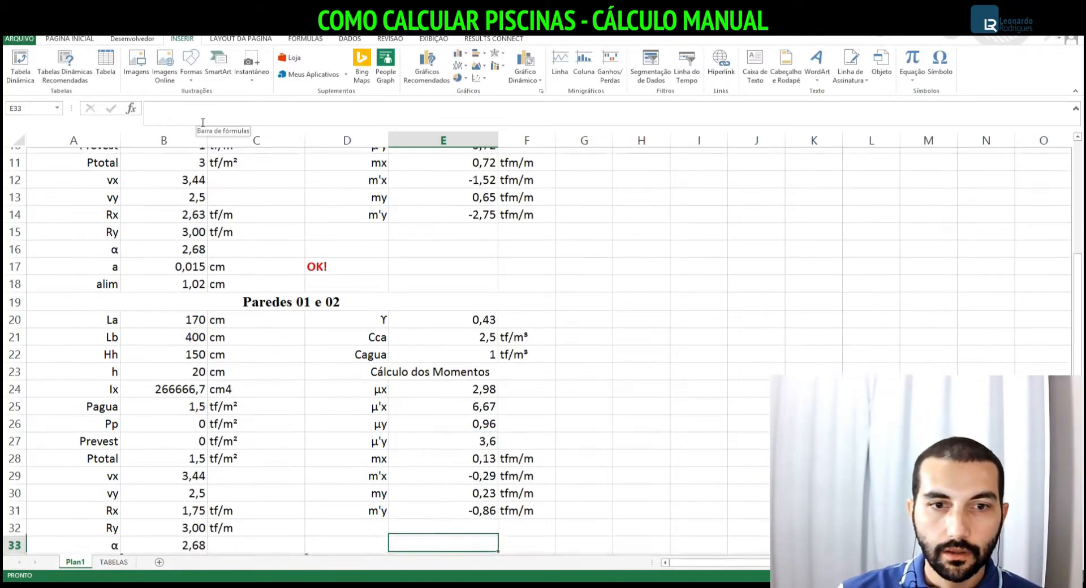
{"action": "key", "text": "Down"}
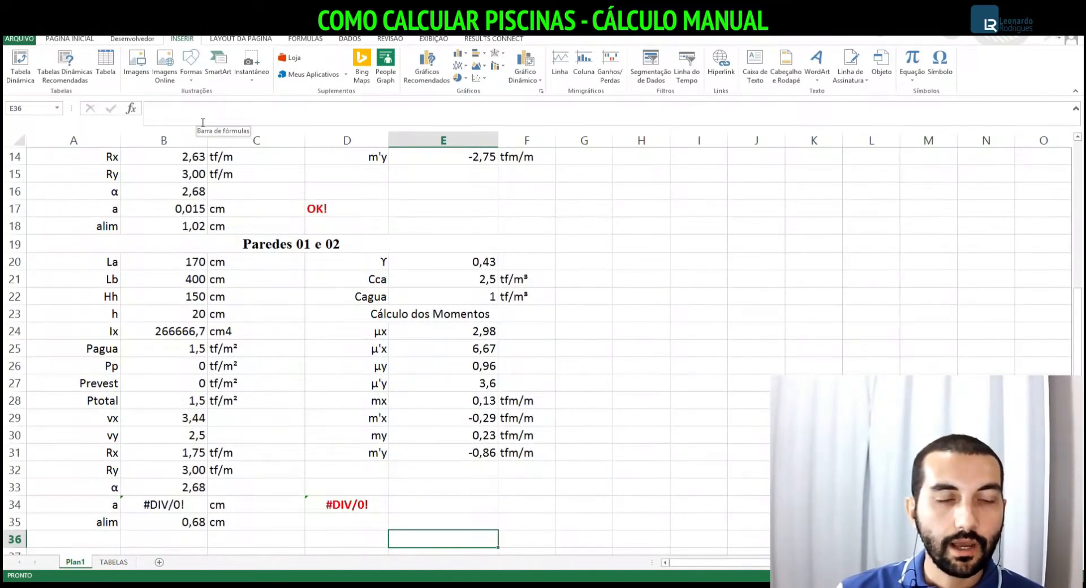
{"action": "key", "text": "Up"}
{"action": "key", "text": "Up"}
{"action": "key", "text": "Up"}
{"action": "key", "text": "Up"}
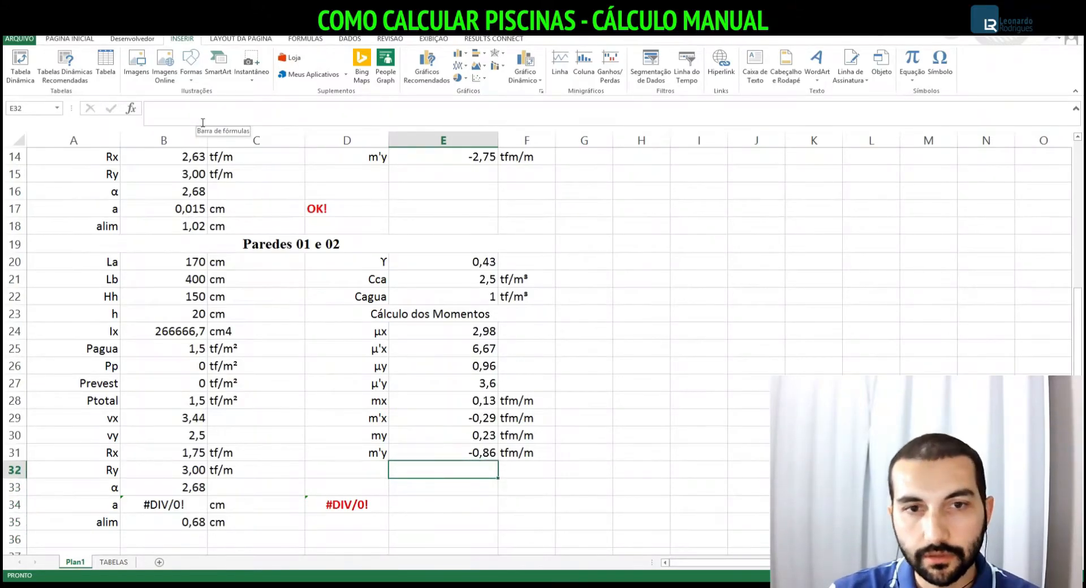
{"action": "key", "text": "Left"}
{"action": "key", "text": "Left"}
{"action": "key", "text": "Left"}
{"action": "key", "text": "Left"}
{"action": "key", "text": "Up"}
{"action": "key", "text": "Up"}
{"action": "key", "text": "Up"}
{"action": "key", "text": "Up"}
{"action": "key", "text": "Up"}
{"action": "key", "text": "Up"}
{"action": "key", "text": "Up"}
{"action": "key", "text": "Down"}
{"action": "key", "text": "Down"}
{"action": "key", "text": "Down"}
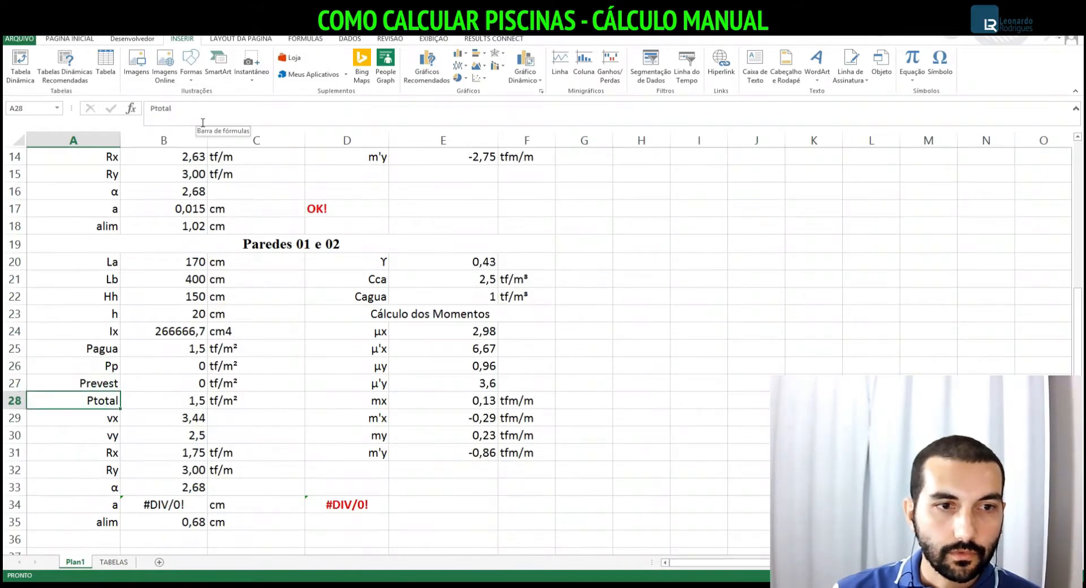
{"action": "key", "text": "Up"}
{"action": "key", "text": "Up"}
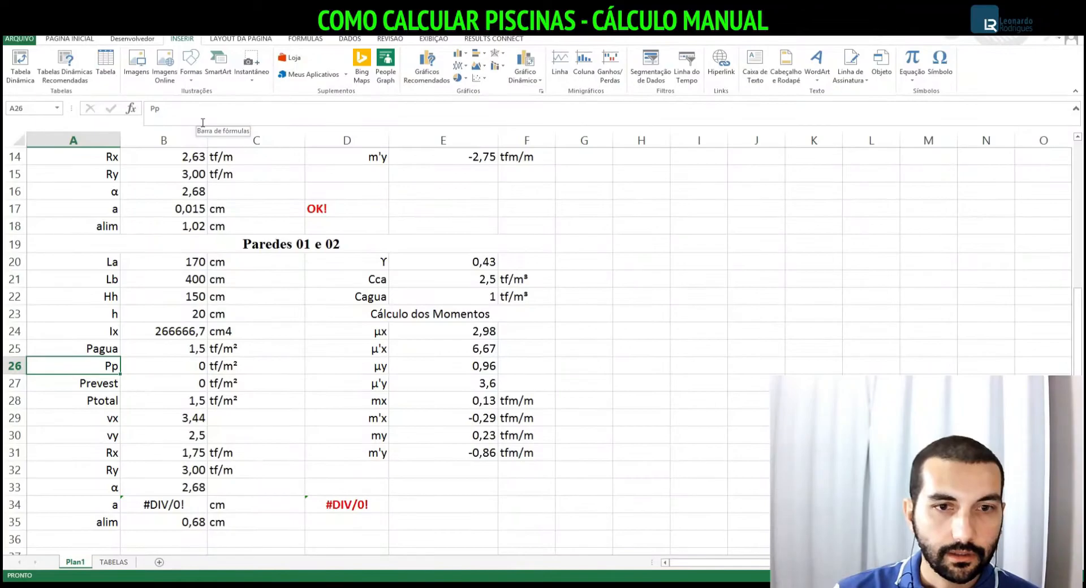
Check which load cell the mx and m'x formulas in E28 and E29 refer to
{"action": "key", "text": "Right"}
{"action": "key", "text": "Right"}
{"action": "key", "text": "Right"}
{"action": "key", "text": "Right"}
{"action": "key", "text": "Right"}
{"action": "key", "text": "Down"}
{"action": "key", "text": "Down"}
{"action": "key", "text": "Left"}
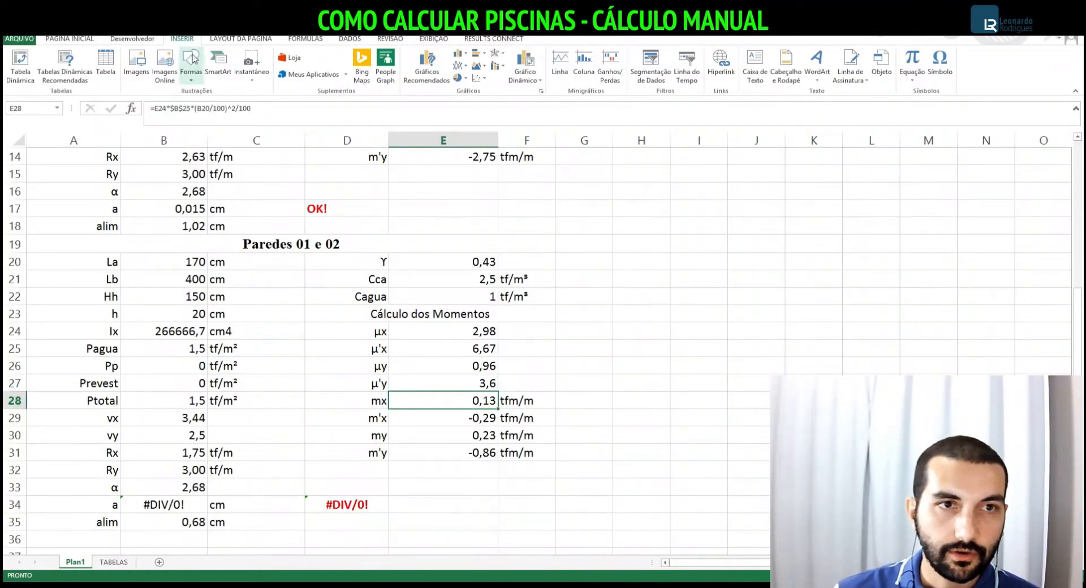
{"action": "left_click", "coordinate": [182, 108]}
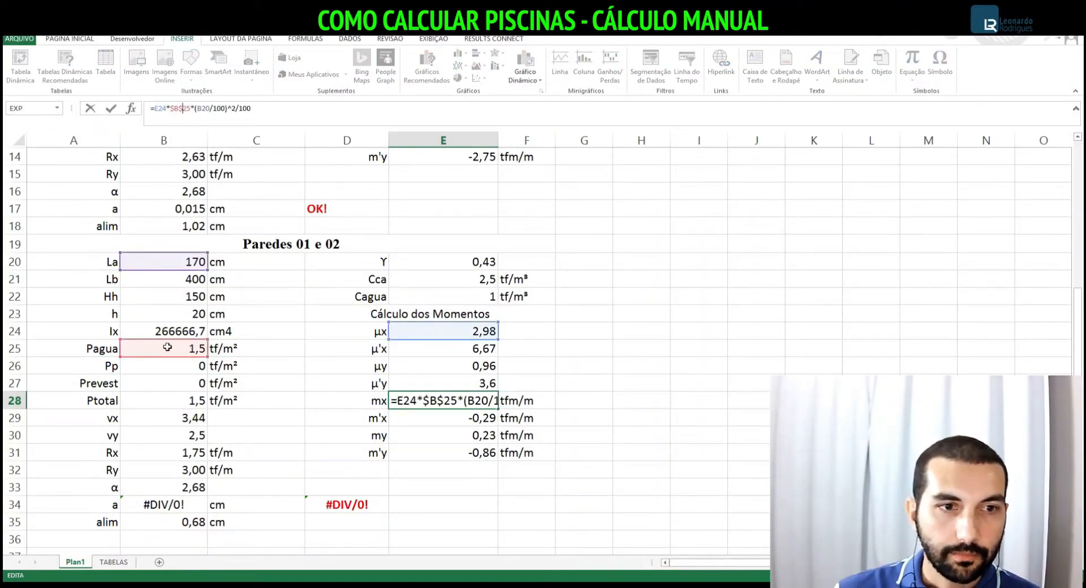
{"action": "key", "text": "Return"}
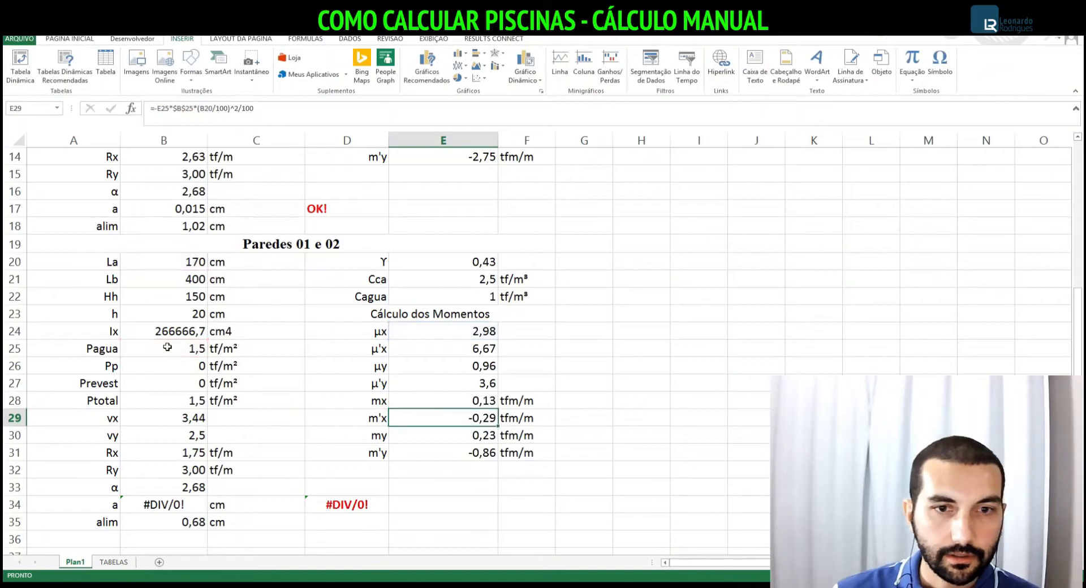
{"action": "left_click", "coordinate": [199, 119]}
{"action": "key", "text": "ctrl+Return"}
Delete the Pp, Prevest and Ptotal cells A26:C28 of Paredes 01 e 02, shifting the cells below up
{"action": "left_click_drag", "start_coordinate": [99, 368], "coordinate": [224, 400]}
{"action": "right_click", "coordinate": [173, 390]}
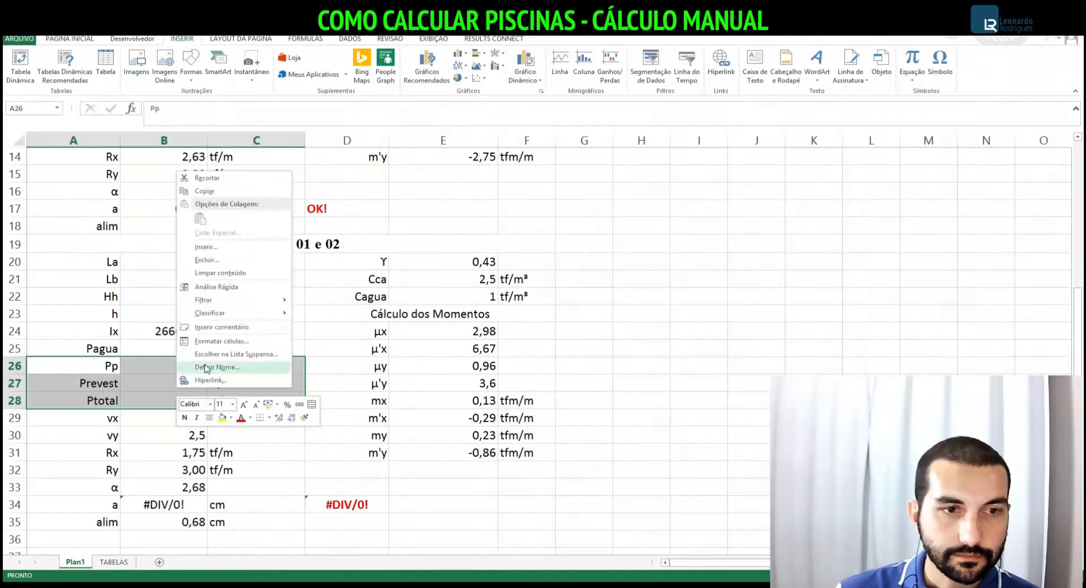
{"action": "left_click", "coordinate": [225, 266]}
{"action": "left_click", "coordinate": [207, 289]}
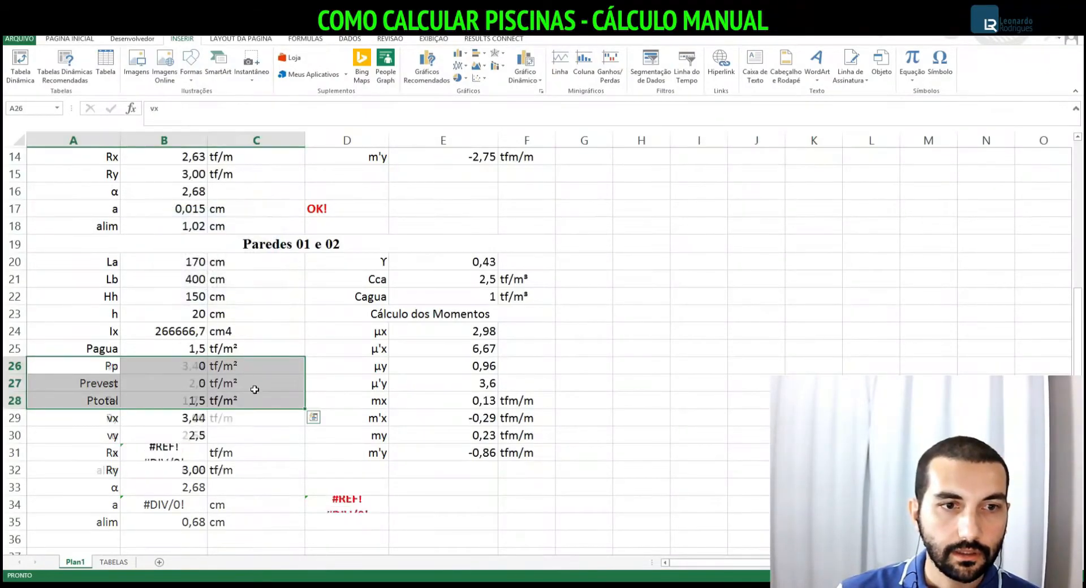
Check the vx, vy, Rx and Ry cells of Paredes 01 e 02 against the triangular-load tables in the PDF
{"action": "left_click", "coordinate": [234, 463]}
{"action": "left_click", "coordinate": [158, 365]}
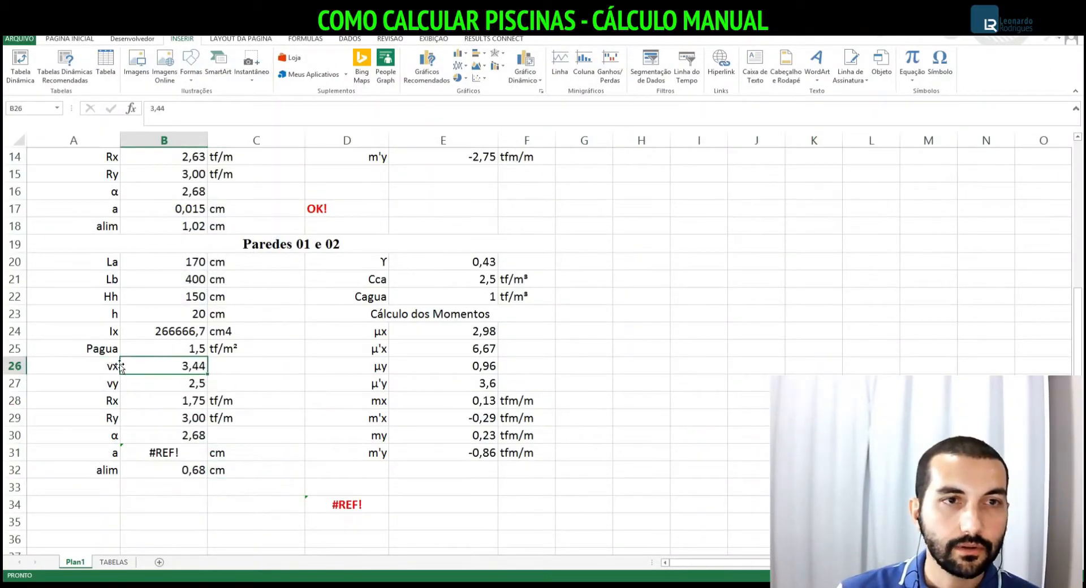
{"action": "left_click_drag", "start_coordinate": [101, 362], "coordinate": [219, 420]}
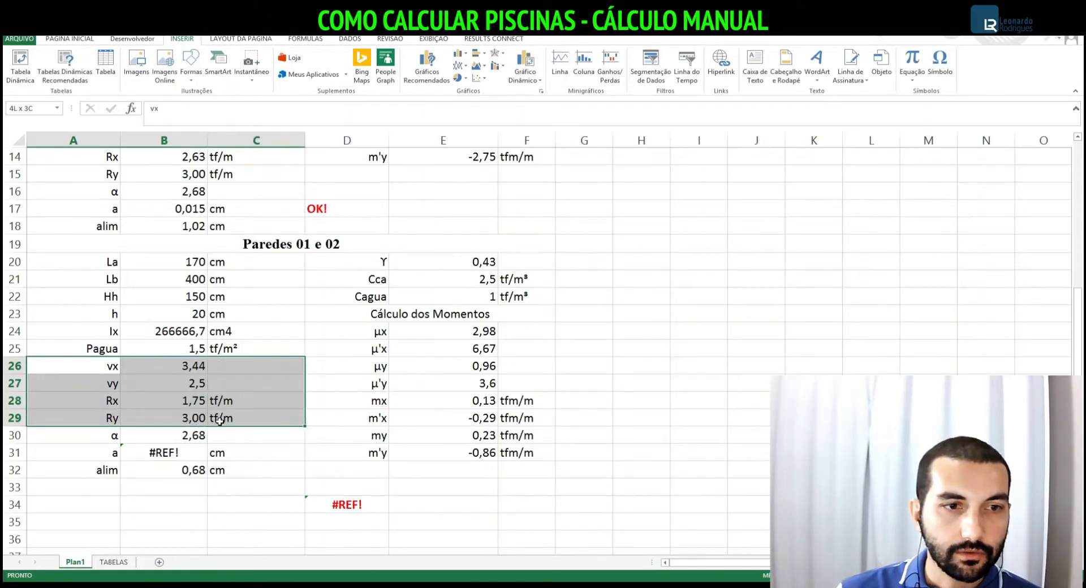
{"action": "left_click", "coordinate": [158, 399]}
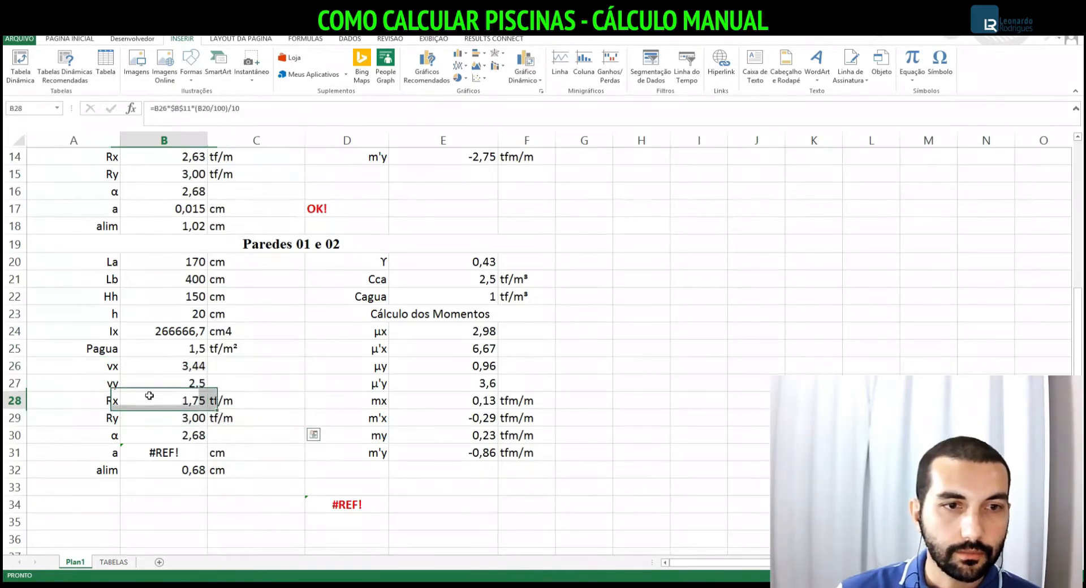
{"action": "left_click", "coordinate": [204, 366]}
{"action": "key", "text": "alt+Tab"}
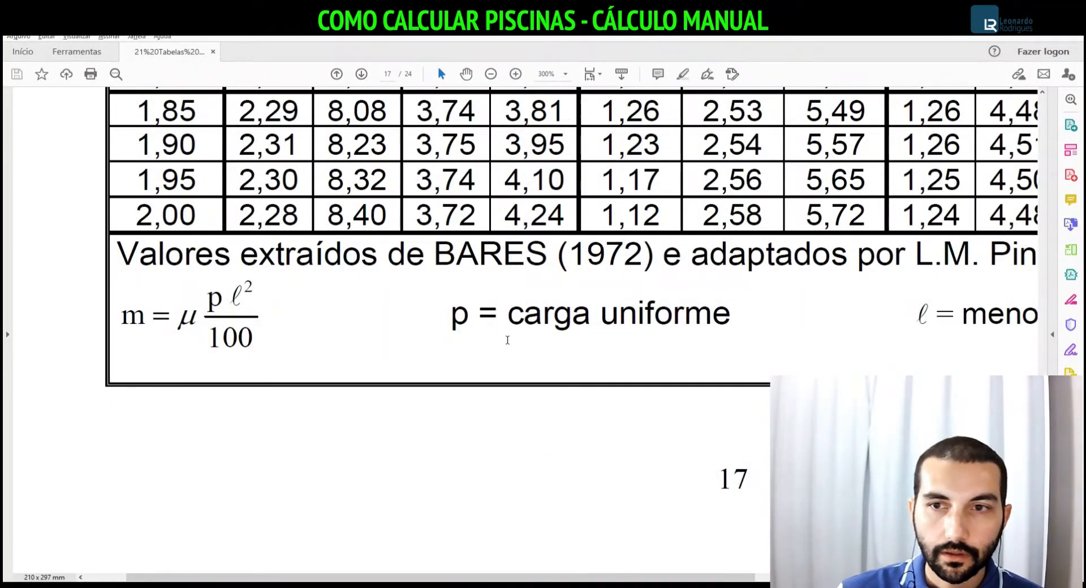
{"action": "scroll", "coordinate": [505, 338], "scroll_direction": "down", "scroll_amount": 2}
{"action": "scroll", "coordinate": [504, 333], "scroll_direction": "down", "scroll_amount": 3}
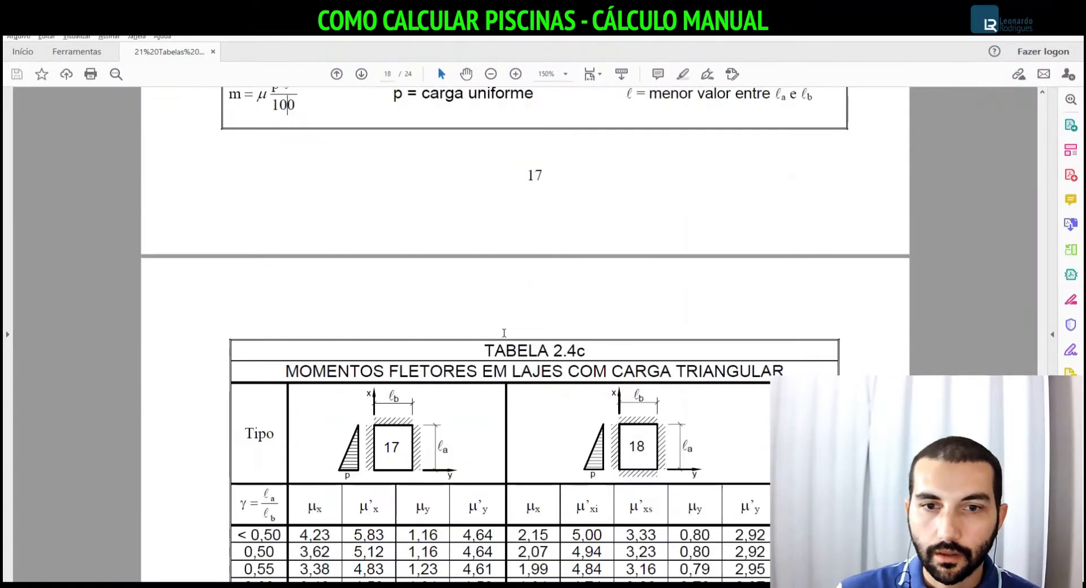
{"action": "scroll", "coordinate": [520, 328], "scroll_direction": "up", "scroll_amount": 6}
{"action": "scroll", "coordinate": [535, 325], "scroll_direction": "up", "scroll_amount": 4}
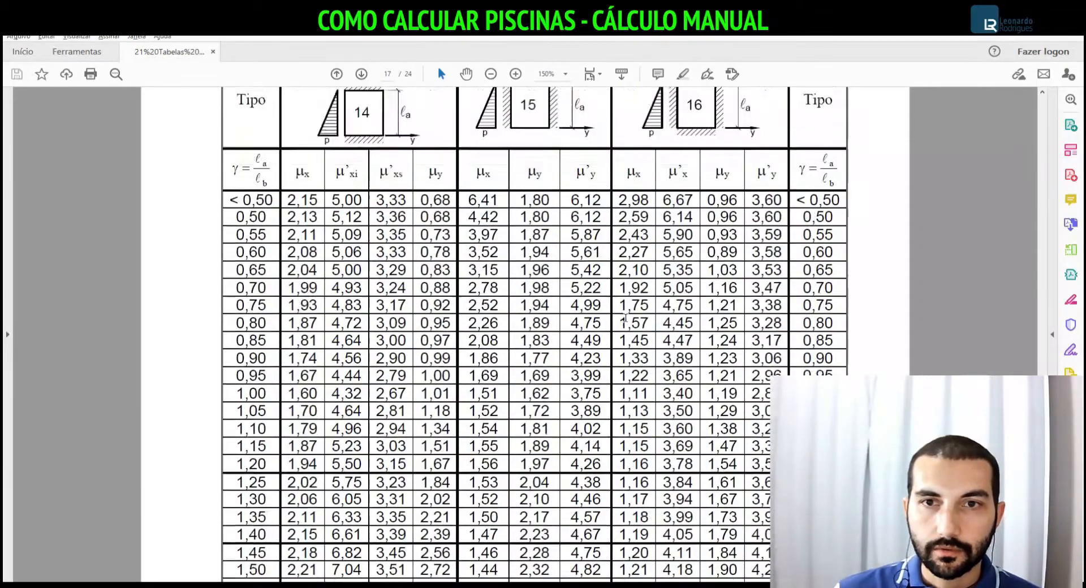
Back in the spreadsheet, delete the vx to alim cells A26:C32 of Paredes 01 e 02
{"action": "key", "text": "alt+Tab"}
{"action": "left_click_drag", "start_coordinate": [108, 368], "coordinate": [213, 469]}
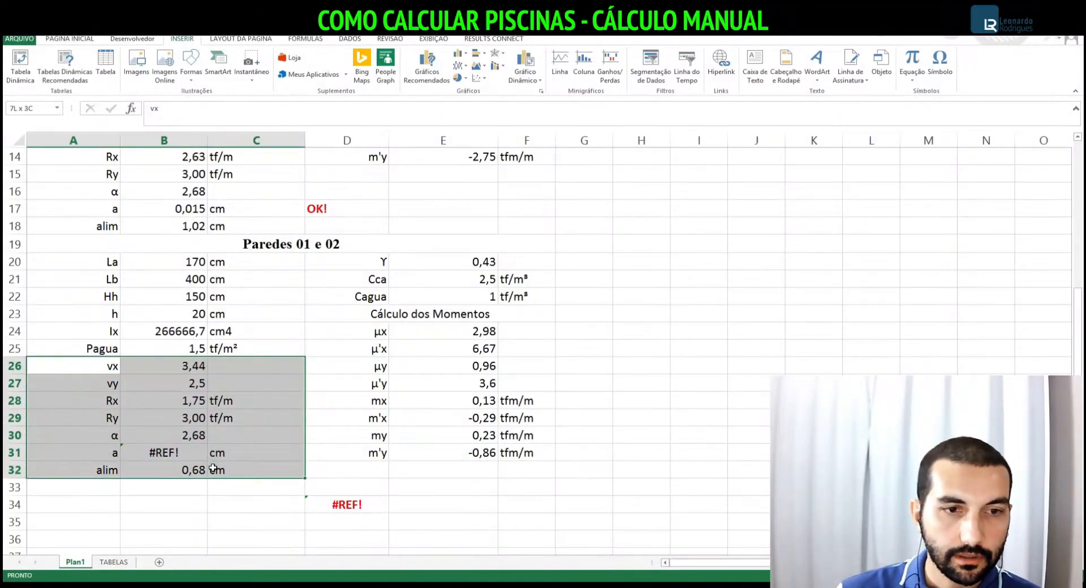
{"action": "right_click", "coordinate": [161, 394]}
{"action": "left_click", "coordinate": [192, 263]}
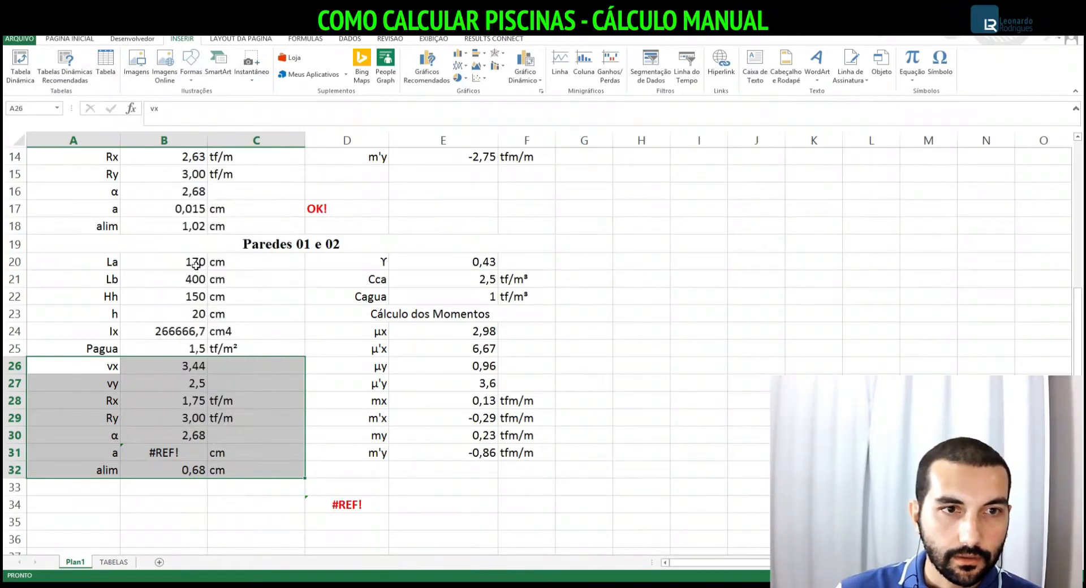
{"action": "left_click", "coordinate": [193, 252]}
{"action": "left_click", "coordinate": [178, 292]}
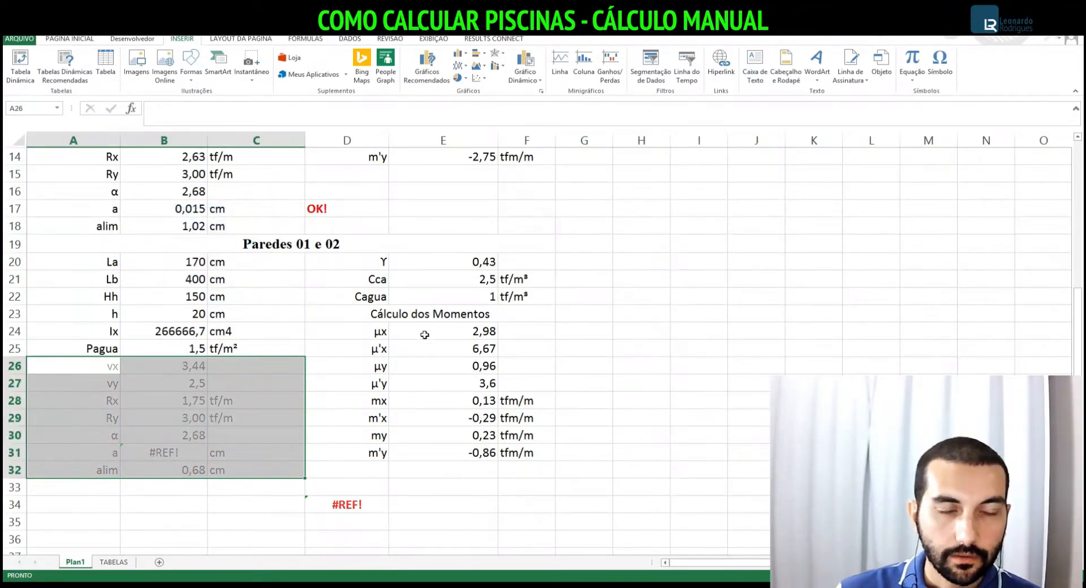
{"action": "key", "text": "alt+Tab"}
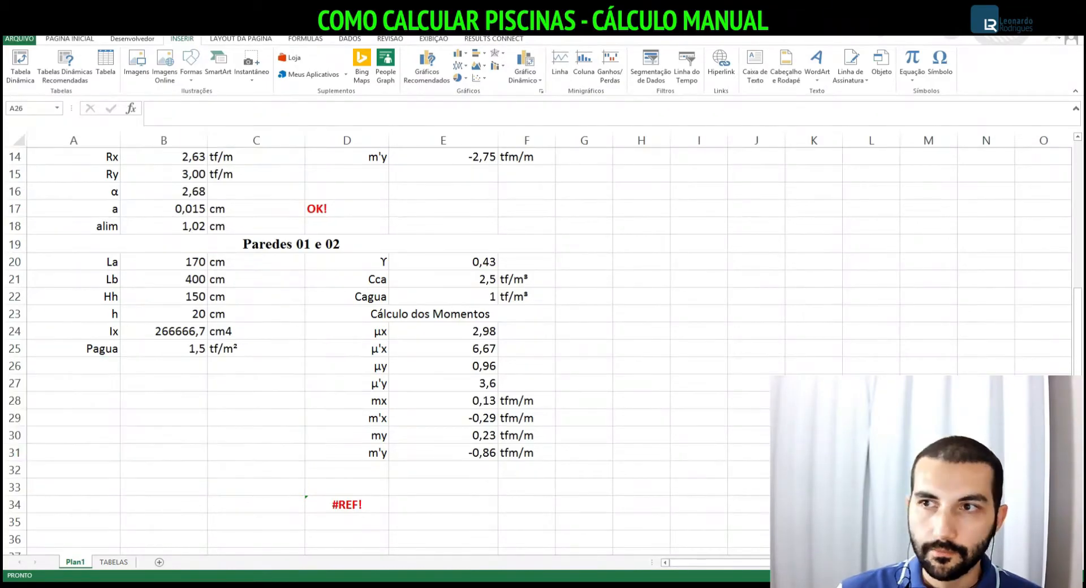
{"action": "key", "text": "alt+Tab"}
{"action": "left_click", "coordinate": [588, 348]}
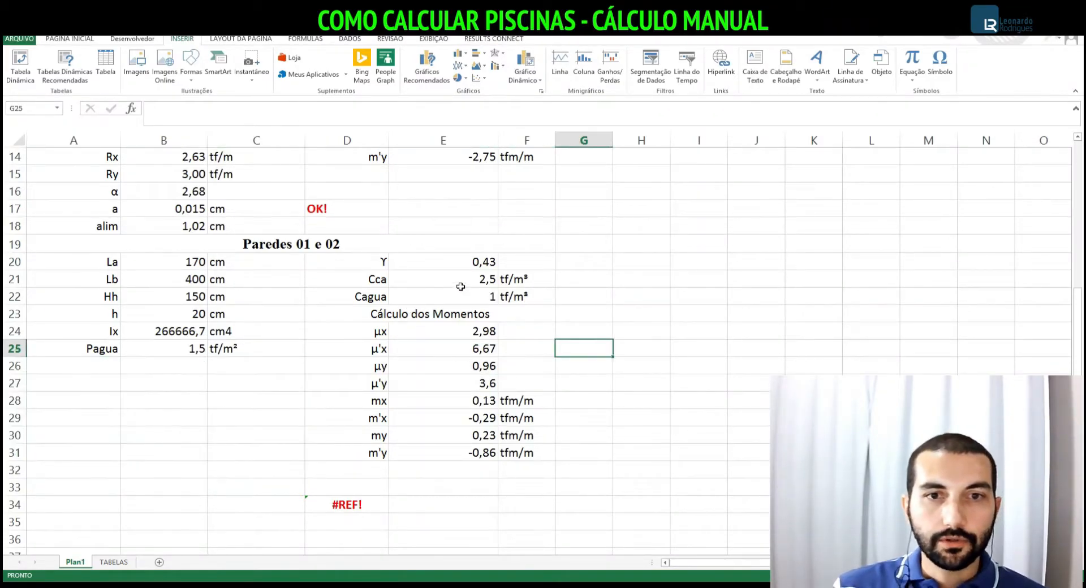
Delete the Cca cells D21:F21 of Paredes 01 e 02, shifting the cells below up
{"action": "left_click_drag", "start_coordinate": [374, 283], "coordinate": [521, 282]}
{"action": "right_click", "coordinate": [377, 280]}
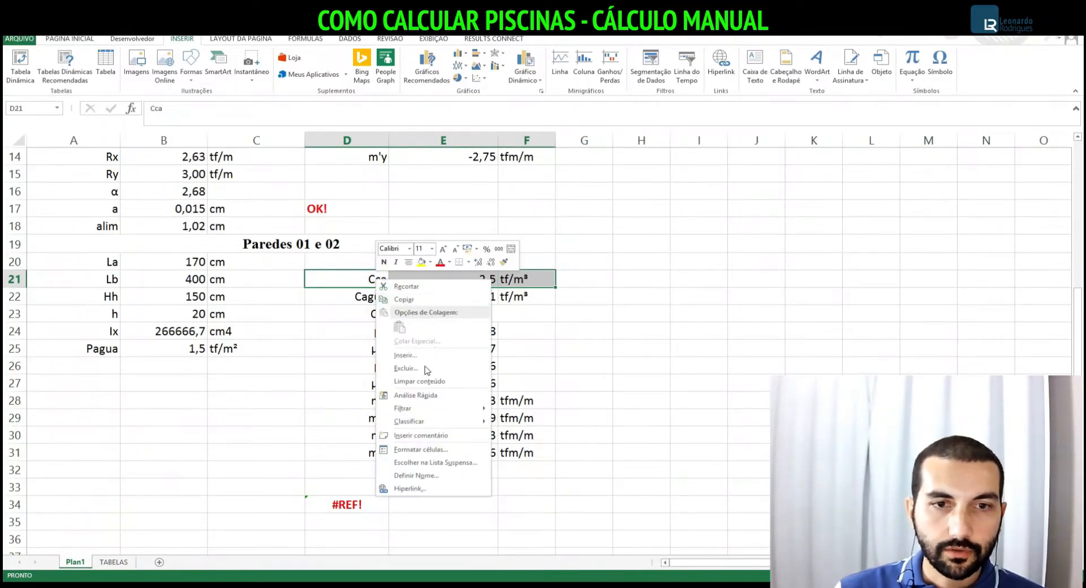
{"action": "left_click", "coordinate": [422, 371]}
{"action": "left_click", "coordinate": [410, 403]}
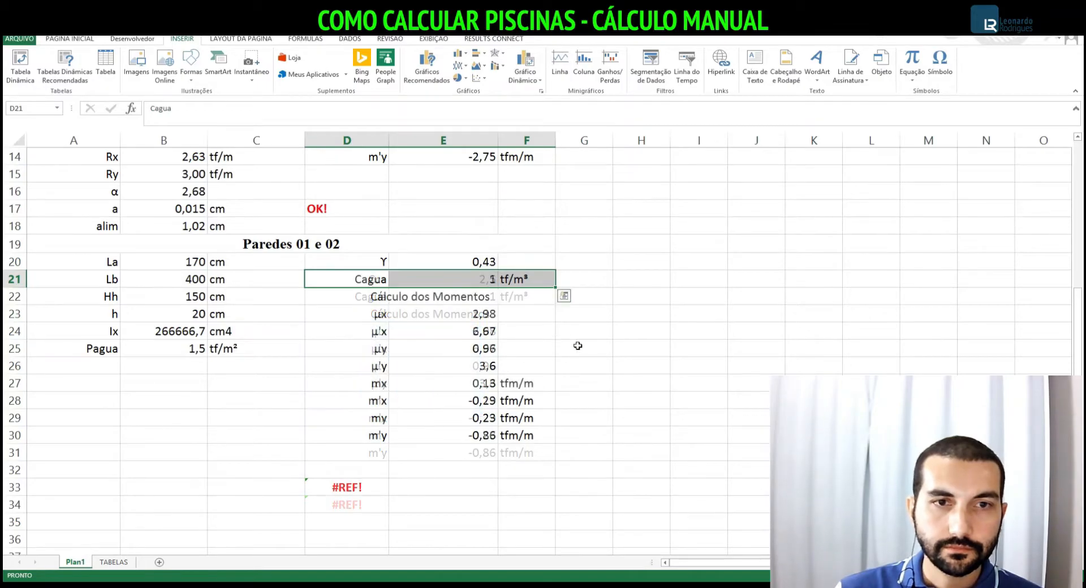
{"action": "left_click", "coordinate": [567, 345]}
Delete the leftover OK!/Não Passa check cell D33 below the wall moments
{"action": "left_click", "coordinate": [330, 487]}
{"action": "right_click", "coordinate": [330, 488]}
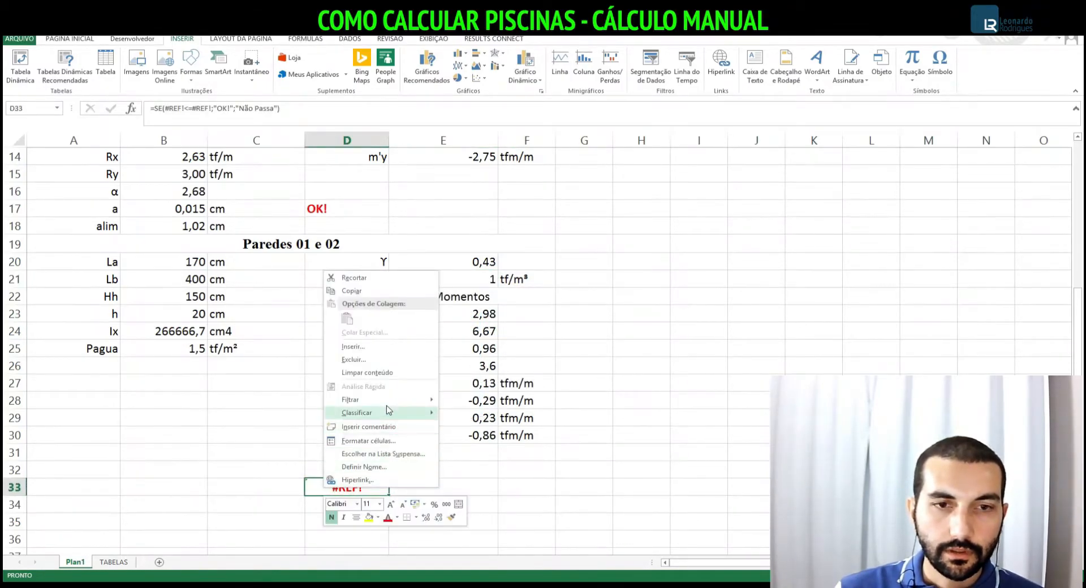
{"action": "left_click", "coordinate": [353, 360]}
{"action": "left_click", "coordinate": [343, 392]}
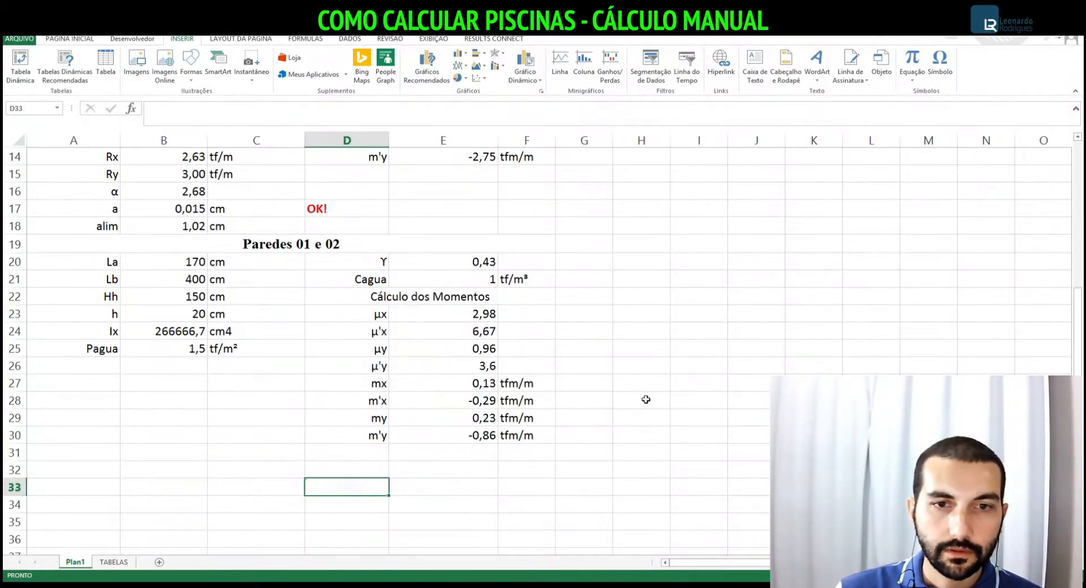
{"action": "left_click", "coordinate": [646, 400]}
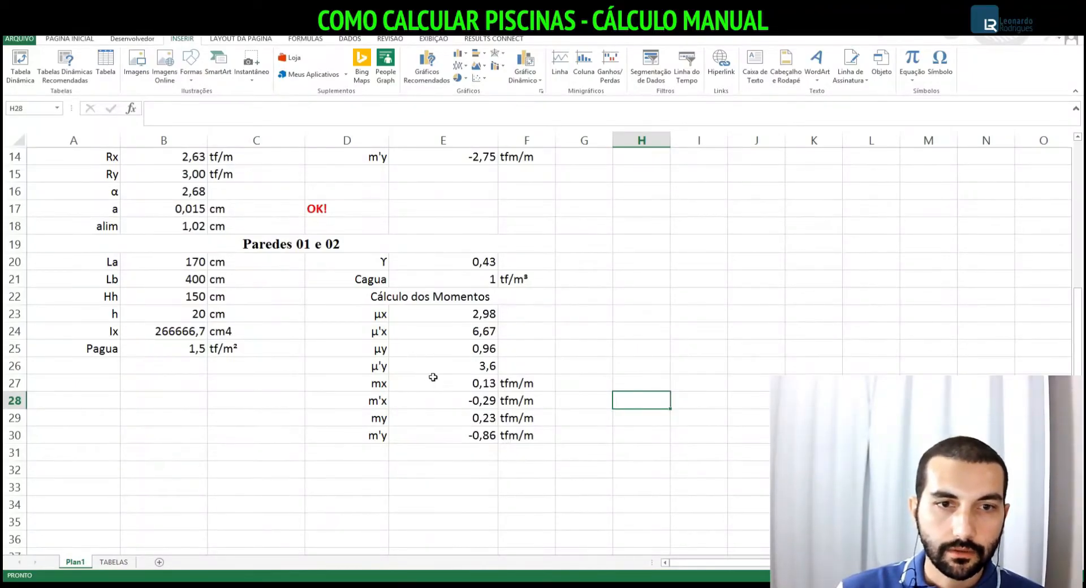
Compare section CORTE AA in the AutoCAD drawing with the type 16 support diagram of Tabela 2.4b in the PDF
{"action": "key", "text": "alt+Tab"}
{"action": "scroll", "coordinate": [549, 254], "scroll_direction": "down", "scroll_amount": 3}
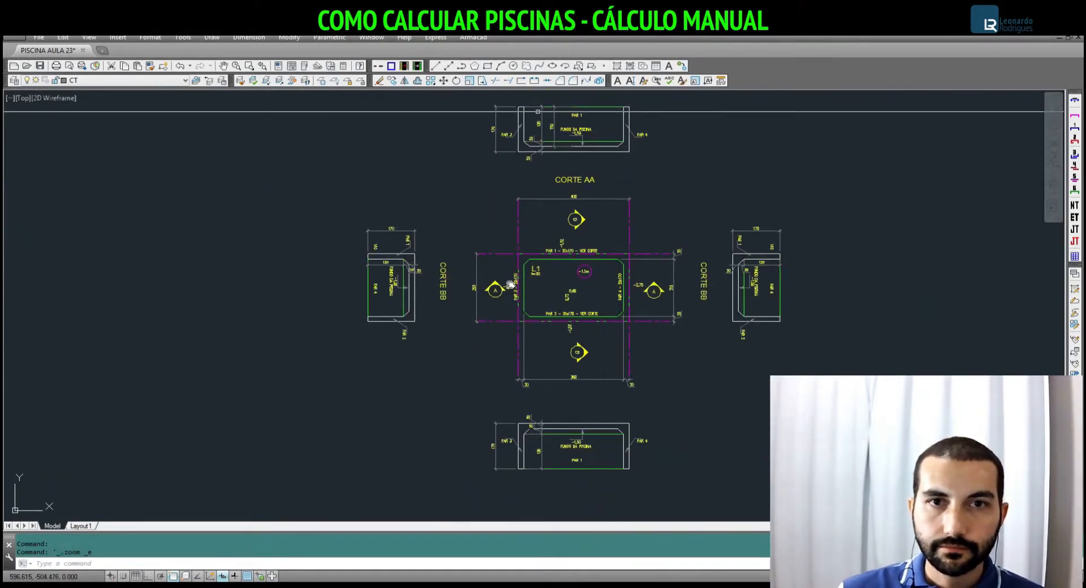
{"action": "left_click_drag", "start_coordinate": [544, 113], "coordinate": [506, 290]}
{"action": "scroll", "coordinate": [520, 280], "scroll_direction": "up", "scroll_amount": 4}
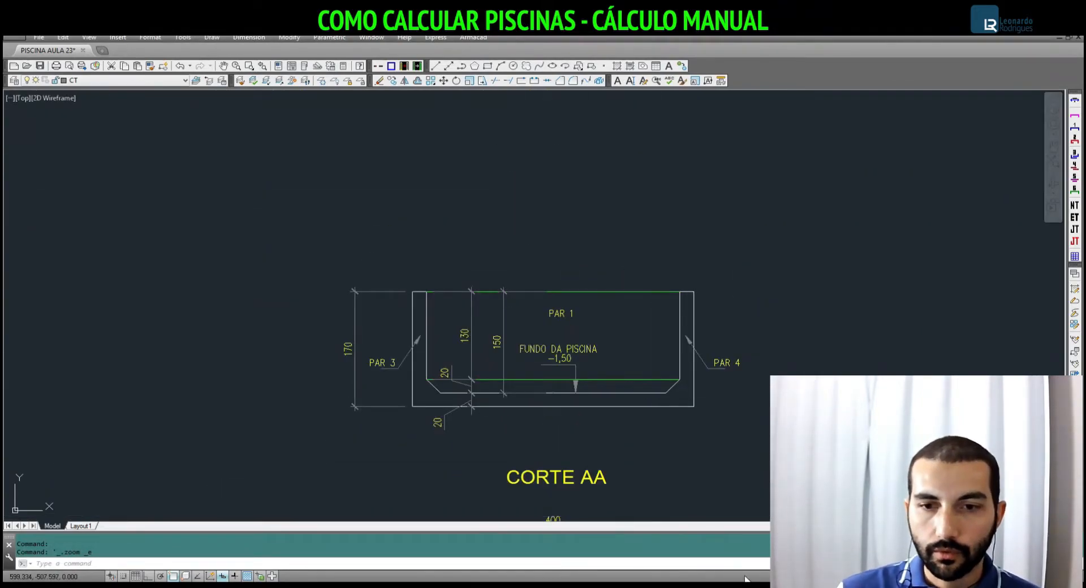
{"action": "left_click", "coordinate": [694, 581]}
{"action": "scroll", "coordinate": [682, 148], "scroll_direction": "up", "scroll_amount": 2}
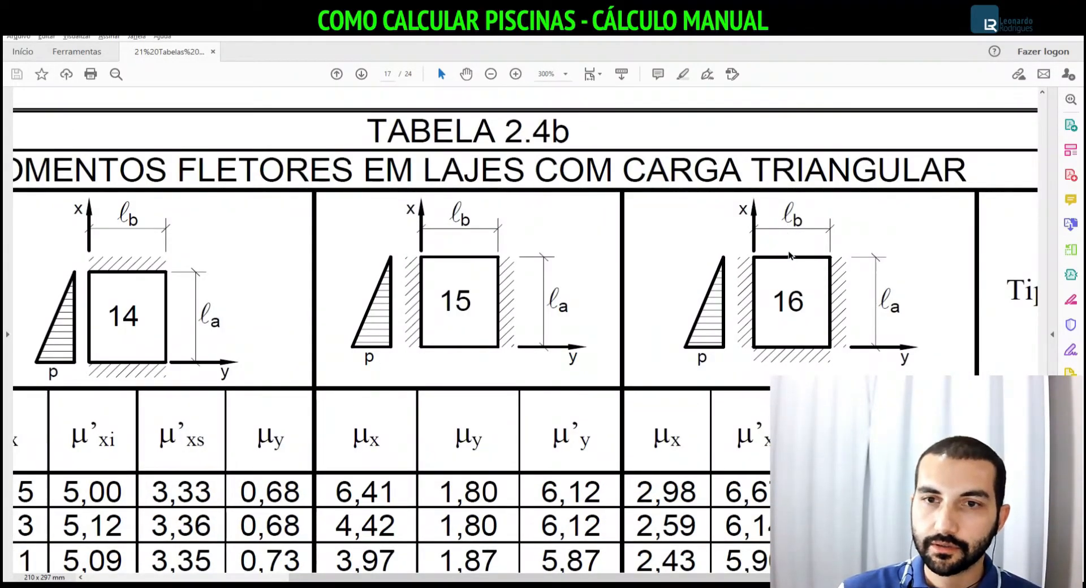
{"action": "scroll", "coordinate": [790, 254], "scroll_direction": "down", "scroll_amount": 1}
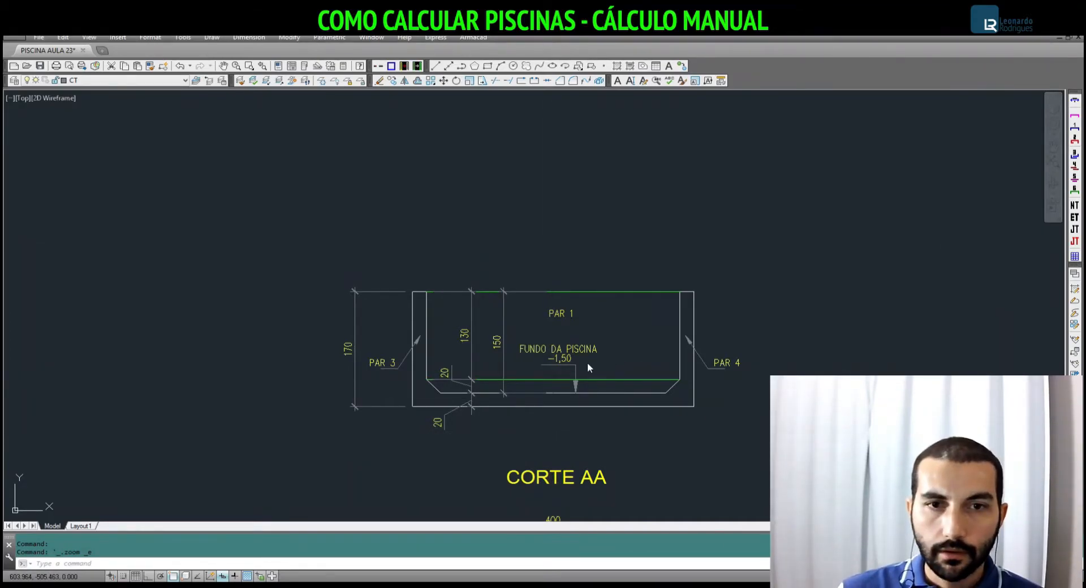
In the AutoCAD drawing, copy the 0,65 moment text from slab L1 to below the PAR 1 label in CORTE AA
{"action": "scroll", "coordinate": [528, 312], "scroll_direction": "down", "scroll_amount": 3}
{"action": "mouse_move", "coordinate": [529, 450]}
{"action": "left_mouse_down"}
{"action": "mouse_move", "coordinate": [532, 401]}
{"action": "mouse_move", "coordinate": [508, 334]}
{"action": "left_mouse_up"}
{"action": "scroll", "coordinate": [532, 402], "scroll_direction": "up", "scroll_amount": 3}
{"action": "scroll", "coordinate": [497, 379], "scroll_direction": "down", "scroll_amount": 2}
{"action": "scroll", "coordinate": [517, 413], "scroll_direction": "up", "scroll_amount": 5}
{"action": "left_click", "coordinate": [549, 369]}
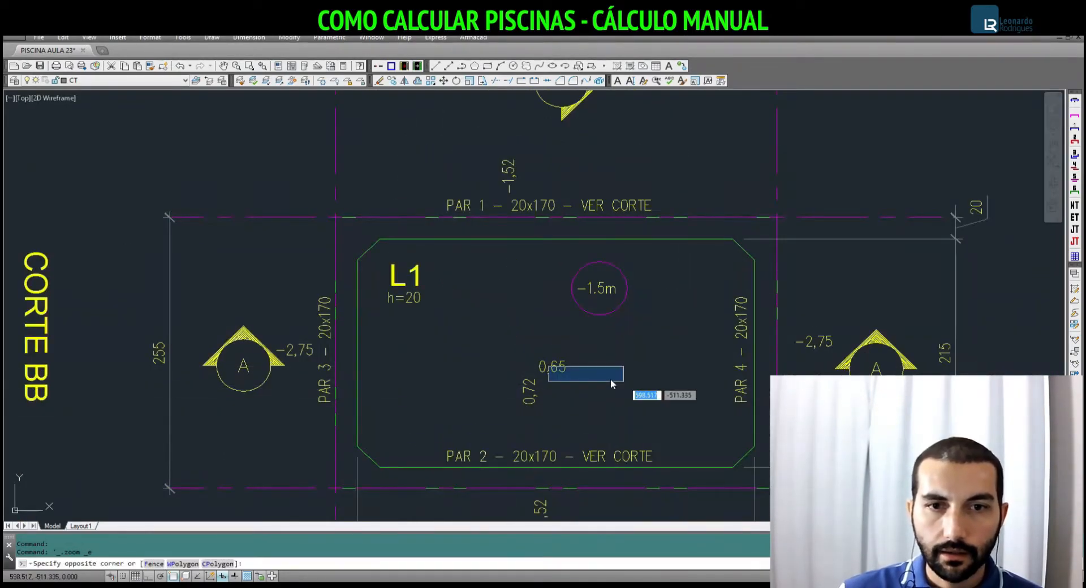
{"action": "left_click", "coordinate": [544, 355]}
{"action": "type", "text": "co"}
{"action": "key", "text": "space"}
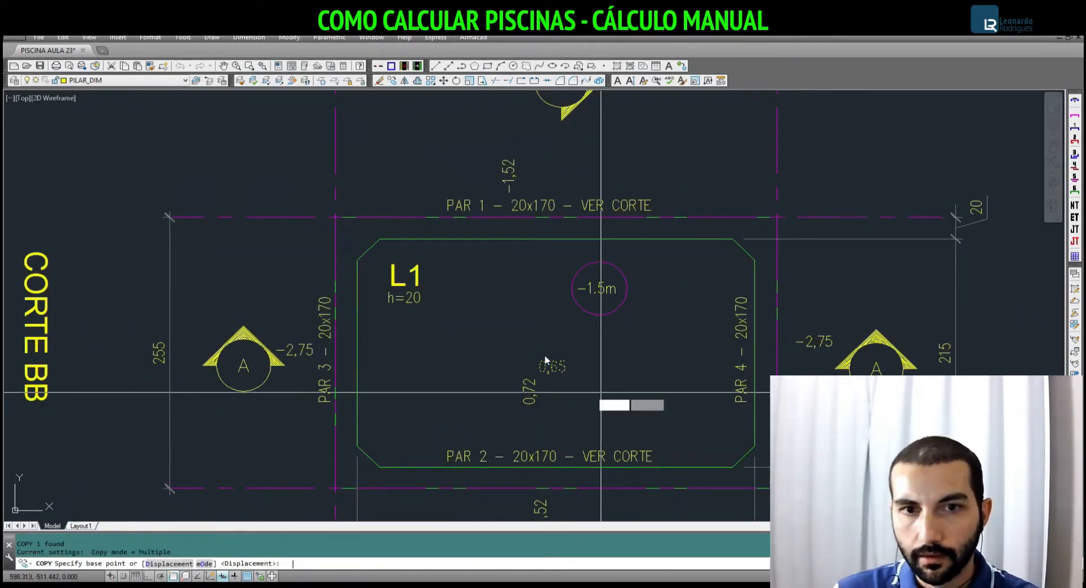
{"action": "left_click", "coordinate": [553, 366]}
{"action": "scroll", "coordinate": [545, 362], "scroll_direction": "down", "scroll_amount": 4}
{"action": "scroll", "coordinate": [529, 187], "scroll_direction": "up", "scroll_amount": 7}
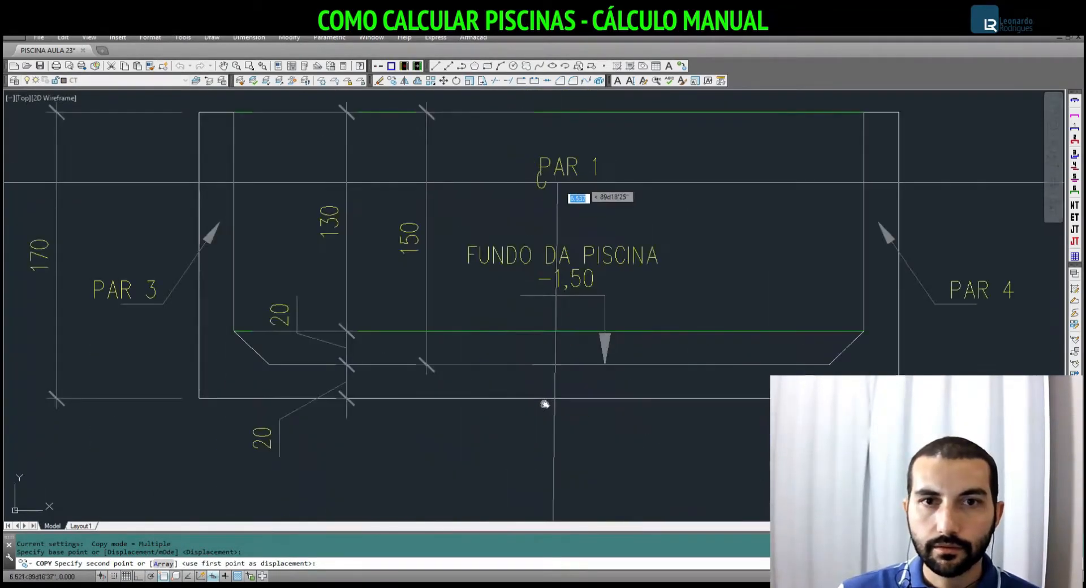
{"action": "left_click", "coordinate": [598, 247]}
{"action": "key", "text": "Escape"}
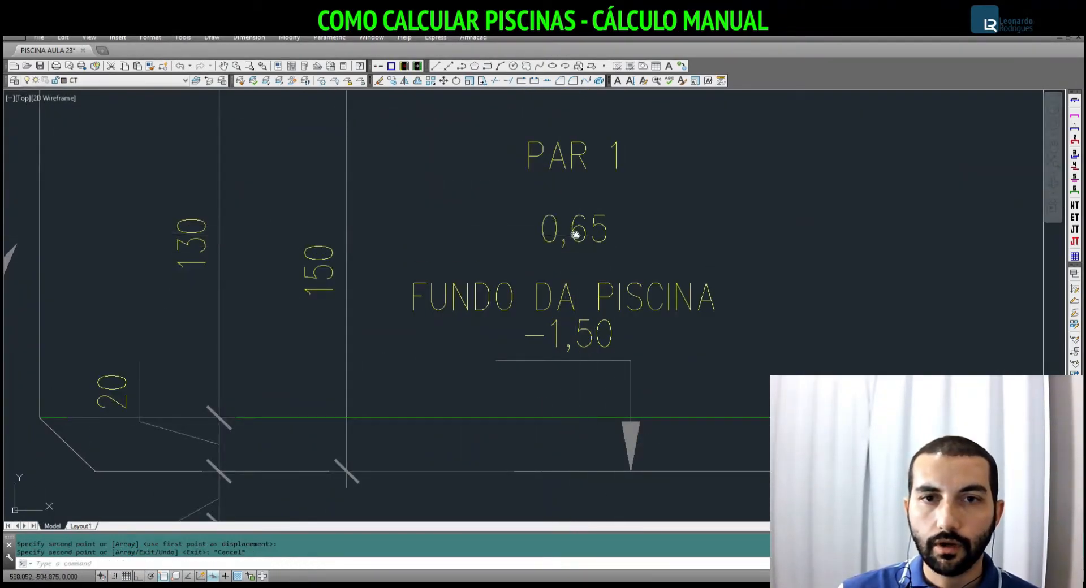
Copy the vertical 0,72 moment text from slab L1 to beside the PAR 1 label in CORTE AA
{"action": "scroll", "coordinate": [575, 234], "scroll_direction": "down", "scroll_amount": 4}
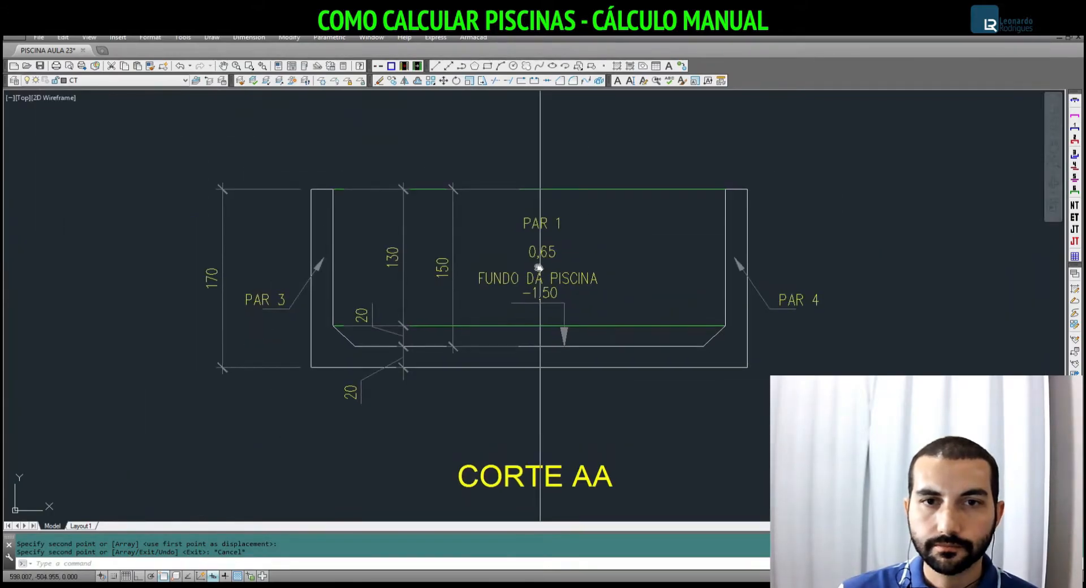
{"action": "scroll", "coordinate": [537, 258], "scroll_direction": "up", "scroll_amount": 4}
{"action": "scroll", "coordinate": [540, 258], "scroll_direction": "down", "scroll_amount": 4}
{"action": "scroll", "coordinate": [528, 257], "scroll_direction": "up", "scroll_amount": 2}
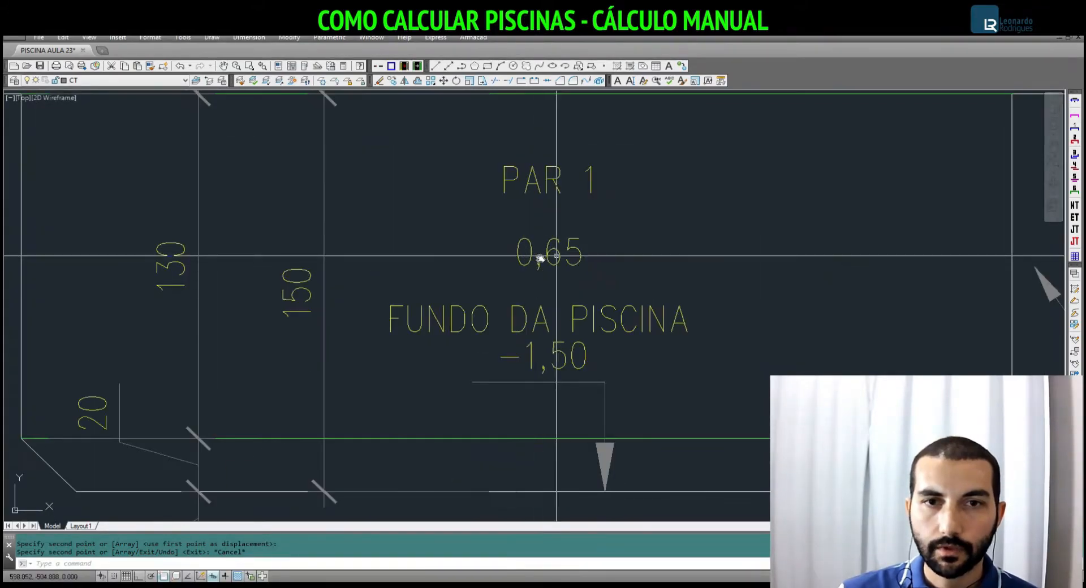
{"action": "scroll", "coordinate": [549, 233], "scroll_direction": "down", "scroll_amount": 4}
{"action": "left_click_drag", "start_coordinate": [503, 440], "coordinate": [494, 351]}
{"action": "scroll", "coordinate": [524, 415], "scroll_direction": "up", "scroll_amount": 5}
{"action": "left_click", "coordinate": [532, 406]}
{"action": "key", "text": "Return"}
{"action": "left_click", "coordinate": [524, 388]}
{"action": "scroll", "coordinate": [525, 388], "scroll_direction": "down", "scroll_amount": 5}
{"action": "left_click_drag", "start_coordinate": [525, 388], "coordinate": [481, 483]}
{"action": "scroll", "coordinate": [484, 329], "scroll_direction": "up", "scroll_amount": 5}
{"action": "left_click", "coordinate": [675, 396]}
{"action": "key", "text": "Escape"}
Move the copied 0,65 text in CORTE AA to just below the vertical 0,72 text
{"action": "left_click", "coordinate": [555, 452]}
{"action": "type", "text": "m"}
{"action": "key", "text": "Return"}
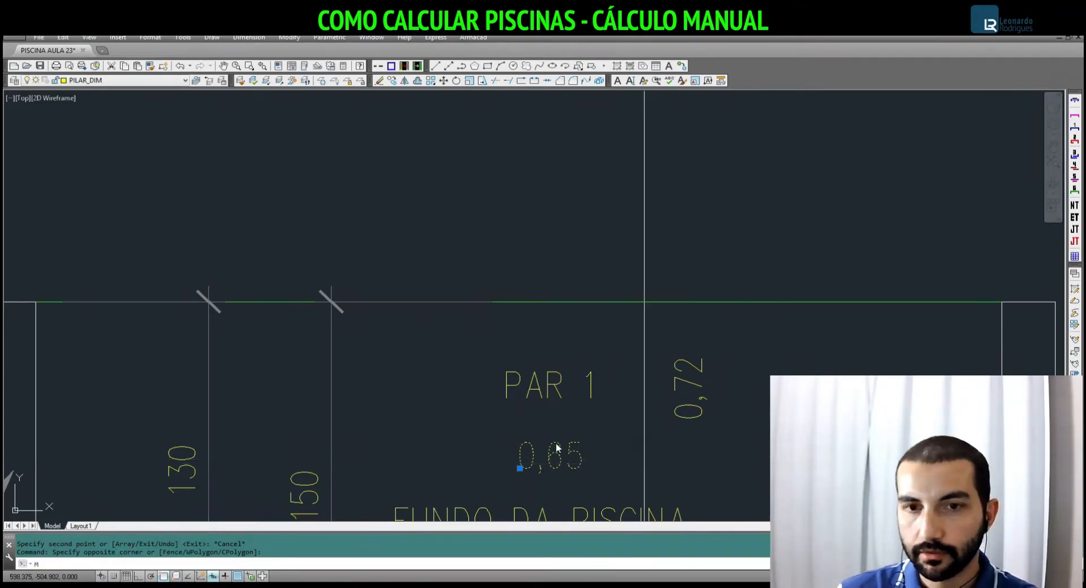
{"action": "left_click", "coordinate": [582, 463]}
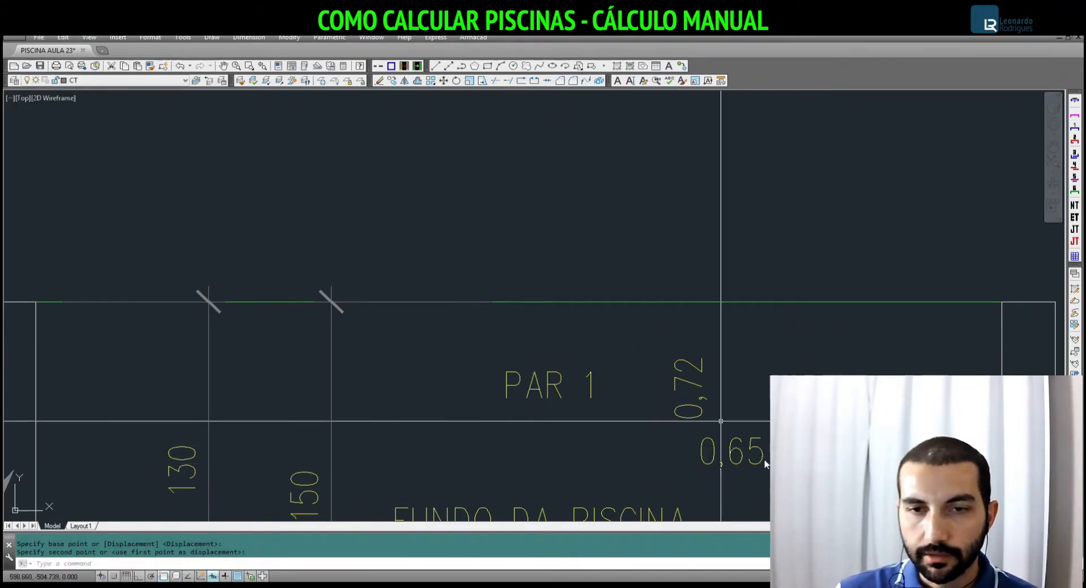
Look up the mx moment of Paredes 01 e 02 in Excel and change the vertical text beside PAR 1 to 0,13
{"action": "key", "text": "alt+Tab"}
{"action": "key", "text": "alt+Tab"}
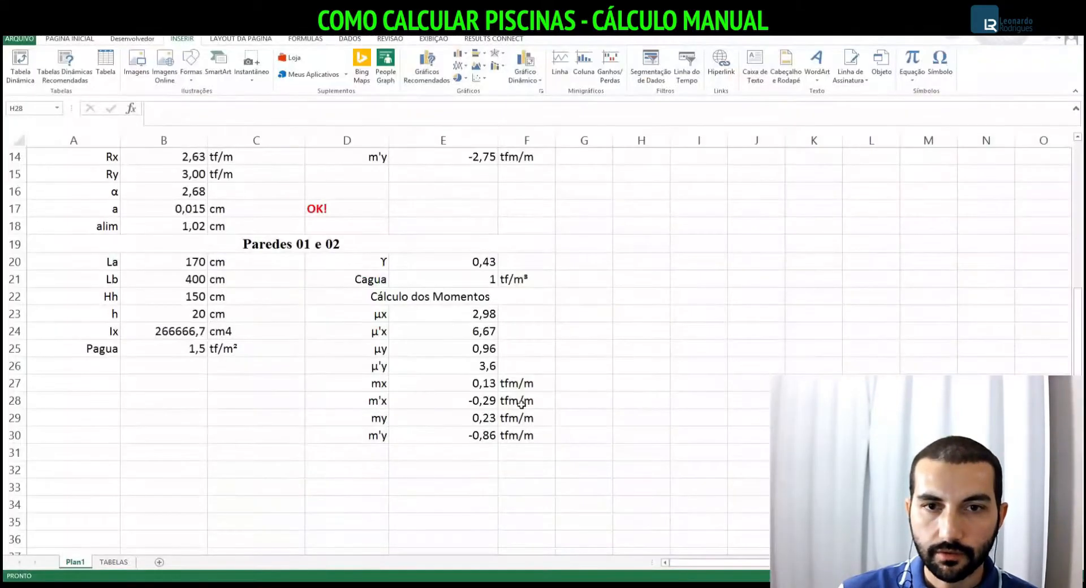
{"action": "left_click", "coordinate": [430, 383]}
{"action": "key", "text": "alt+Tab"}
{"action": "key", "text": "alt+Tab"}
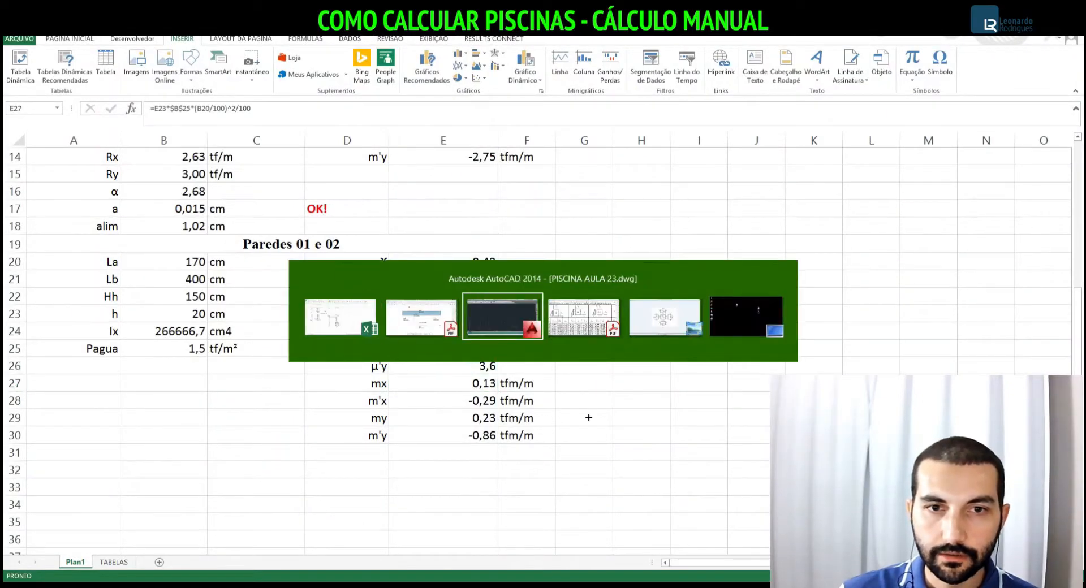
{"action": "left_click", "coordinate": [690, 405]}
{"action": "left_click", "coordinate": [691, 405]}
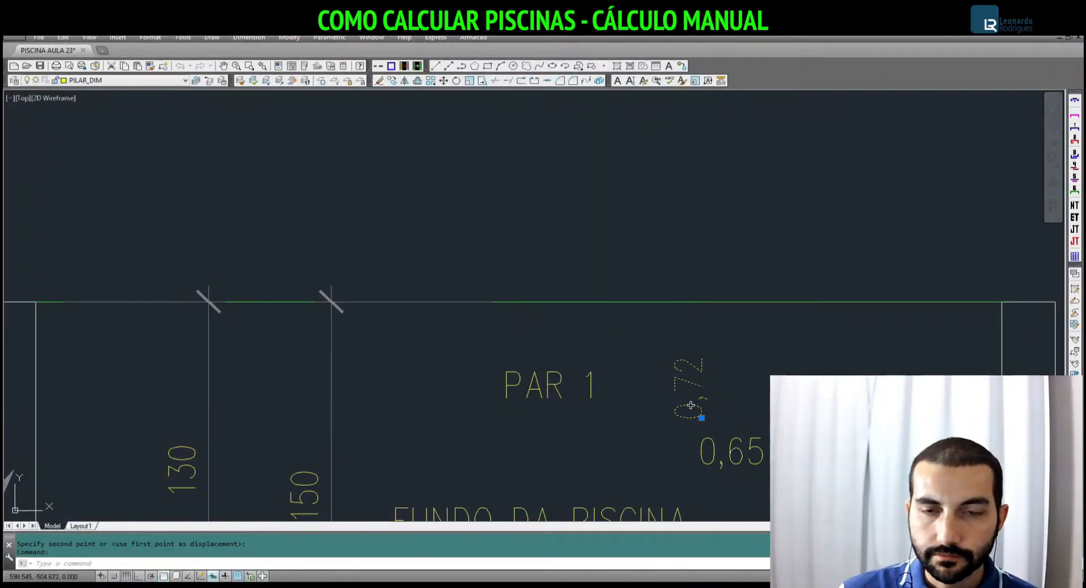
{"action": "double_click", "coordinate": [690, 404]}
{"action": "type", "text": "0,13"}
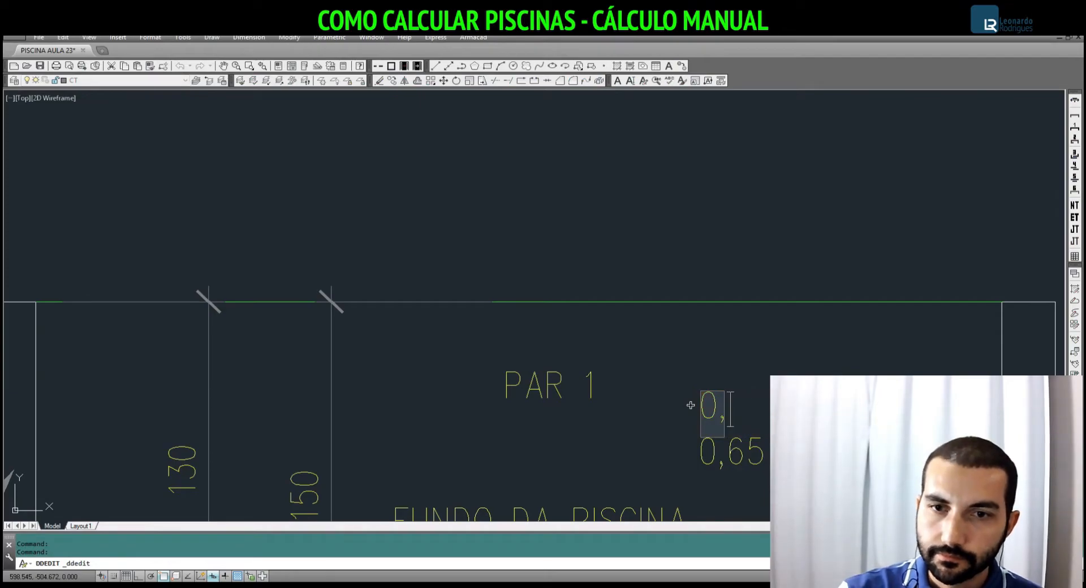
{"action": "key", "text": "Return"}
{"action": "key", "text": "Escape"}
Copy the vertical 0,13 text to above the top edge and below the bottom edge of the CORTE AA section
{"action": "left_click", "coordinate": [742, 401]}
{"action": "left_click", "coordinate": [662, 369]}
{"action": "type", "text": "co"}
{"action": "key", "text": "Return"}
{"action": "left_click", "coordinate": [663, 368]}
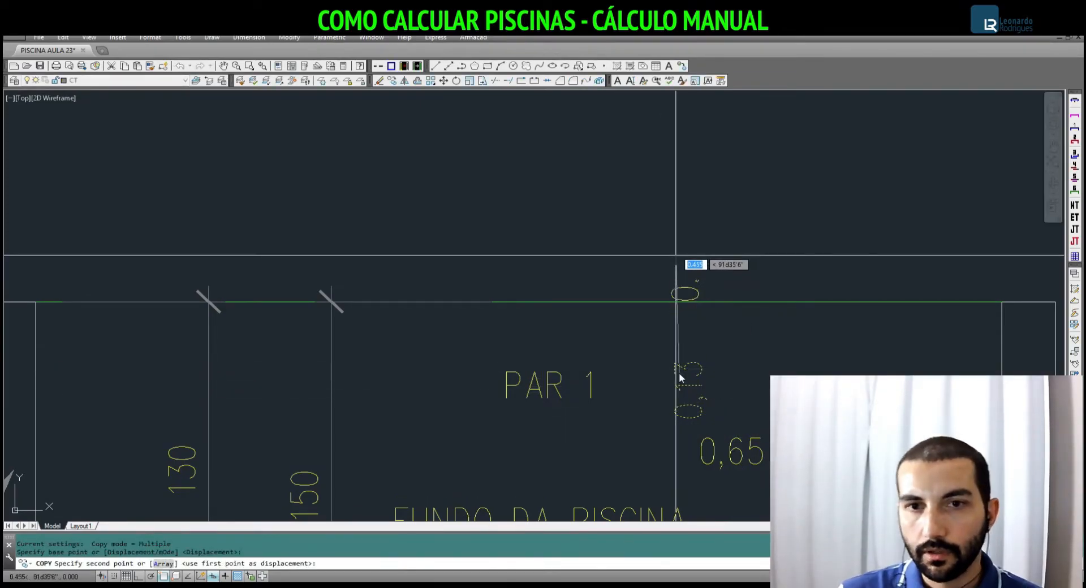
{"action": "scroll", "coordinate": [673, 390], "scroll_direction": "down", "scroll_amount": 5}
{"action": "scroll", "coordinate": [628, 340], "scroll_direction": "up", "scroll_amount": 4}
{"action": "left_click", "coordinate": [628, 341]}
{"action": "key", "text": "Escape"}
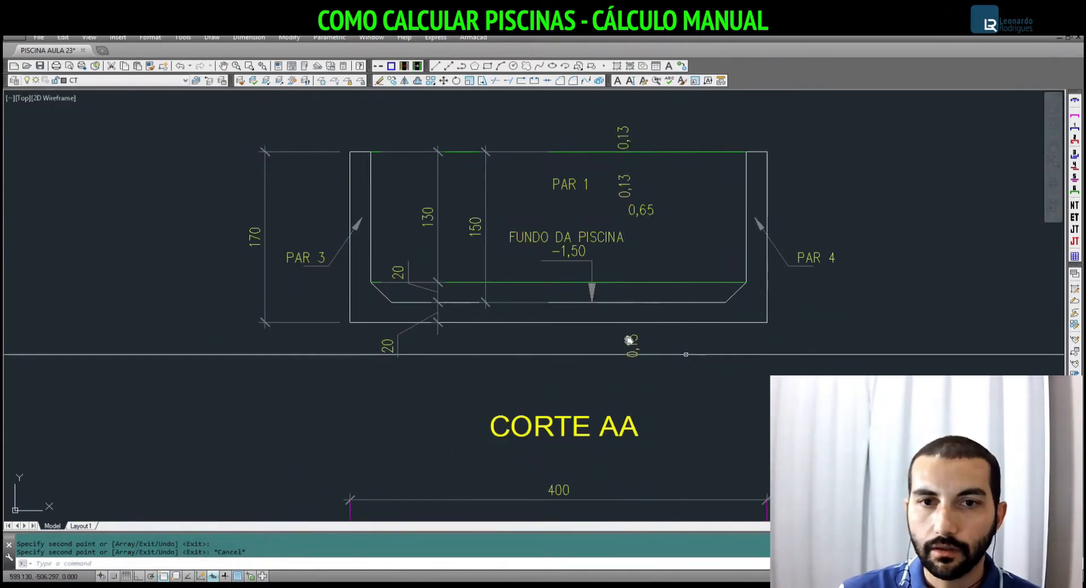
Look up the m'x moment of Paredes 01 e 02 in Excel and change the vertical texts above and below CORTE AA to 0,29
{"action": "key", "text": "alt+Tab"}
{"action": "left_click", "coordinate": [478, 406]}
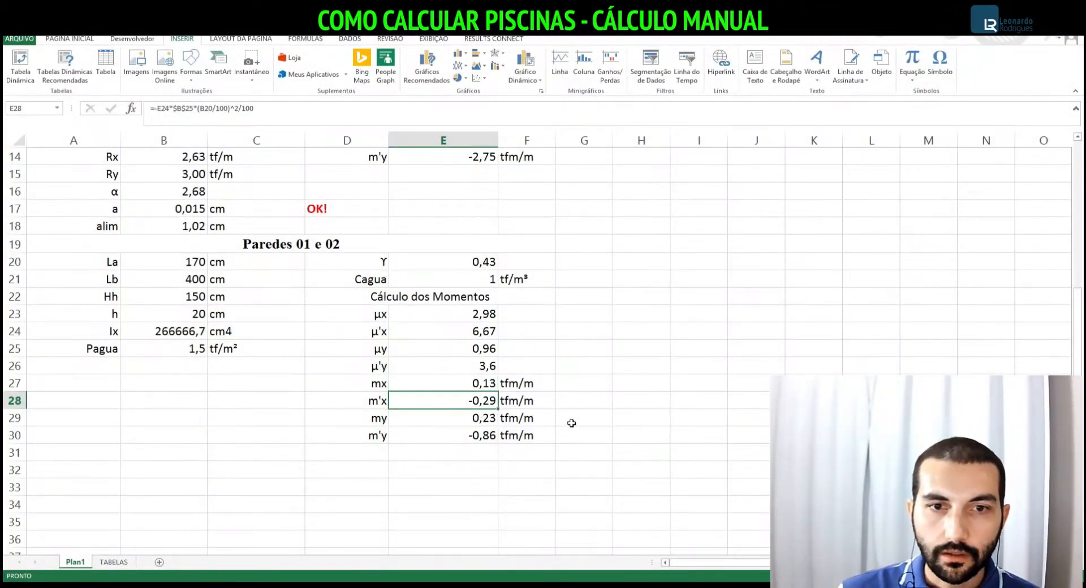
{"action": "key", "text": "alt+Tab"}
{"action": "double_click", "coordinate": [648, 353]}
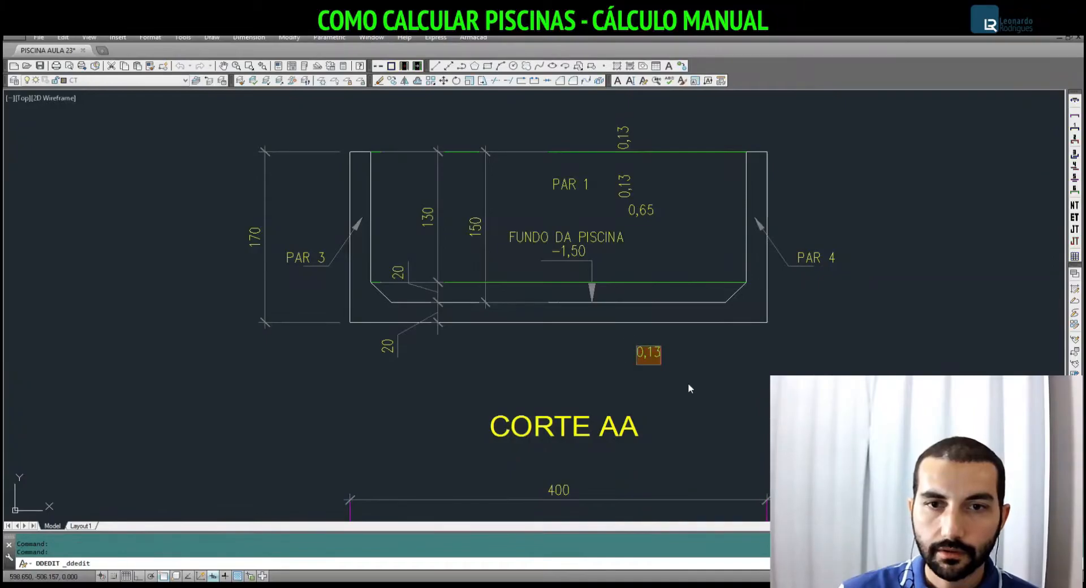
{"action": "type", "text": "0,29"}
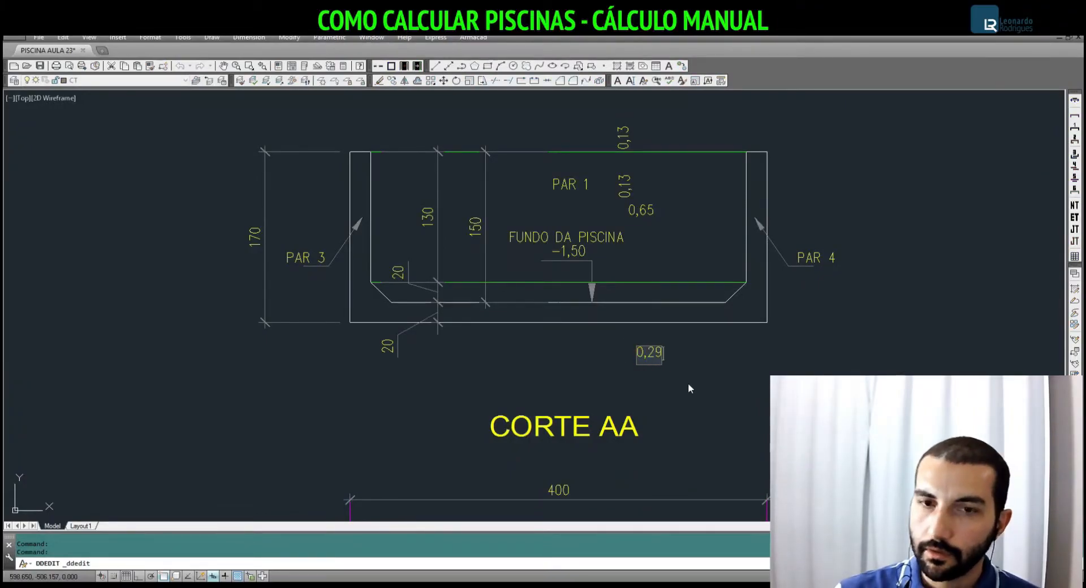
{"action": "key", "text": "Return"}
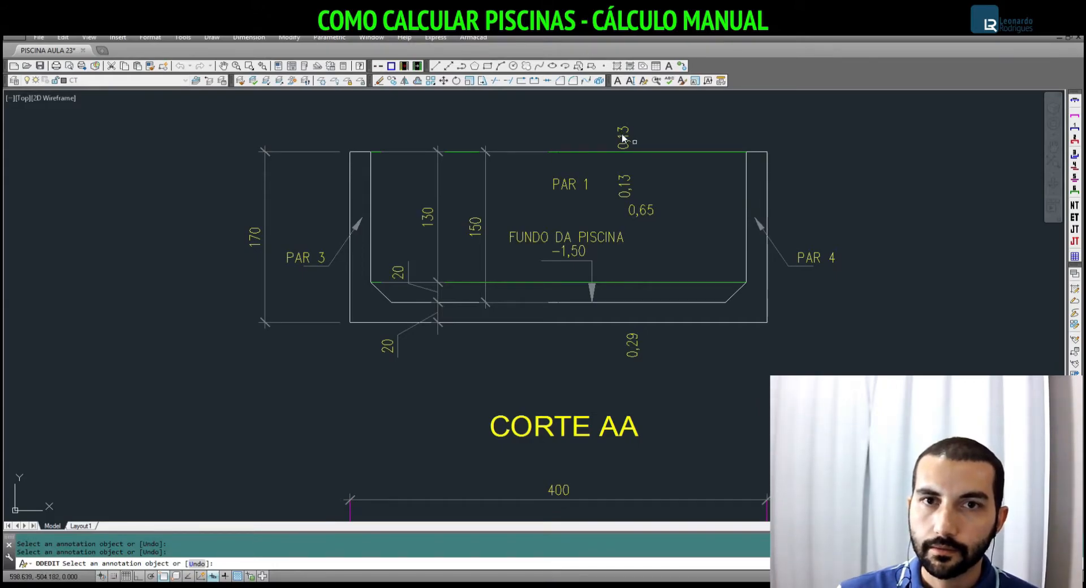
{"action": "left_click", "coordinate": [622, 139]}
{"action": "type", "text": "0,29"}
{"action": "key", "text": "Return"}
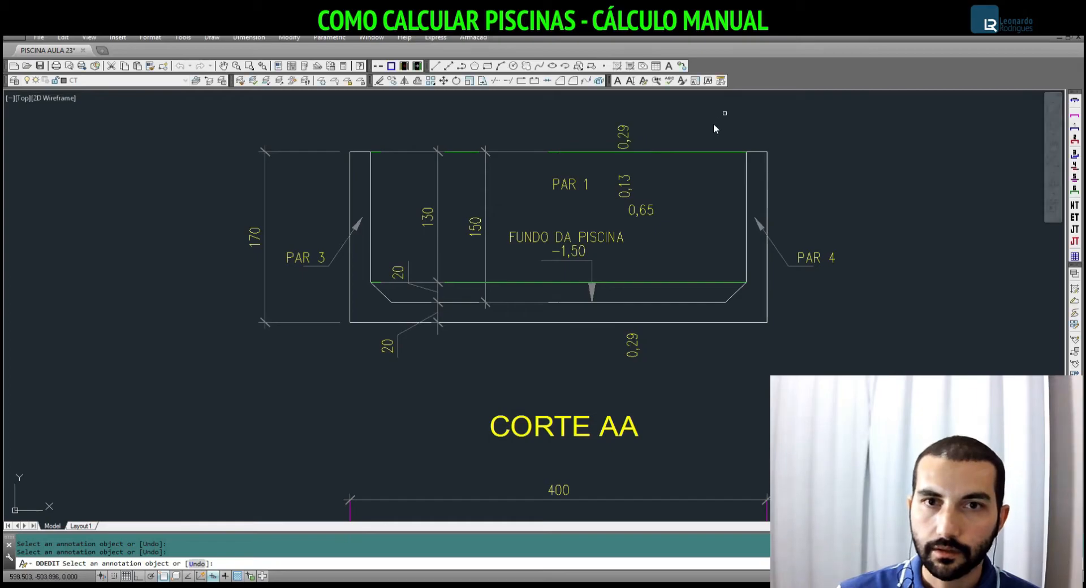
{"action": "key", "text": "Return"}
Move the vertical 0,29 text above CORTE AA slightly up and away from the section's top edge
{"action": "left_click", "coordinate": [635, 138]}
{"action": "left_click", "coordinate": [619, 133]}
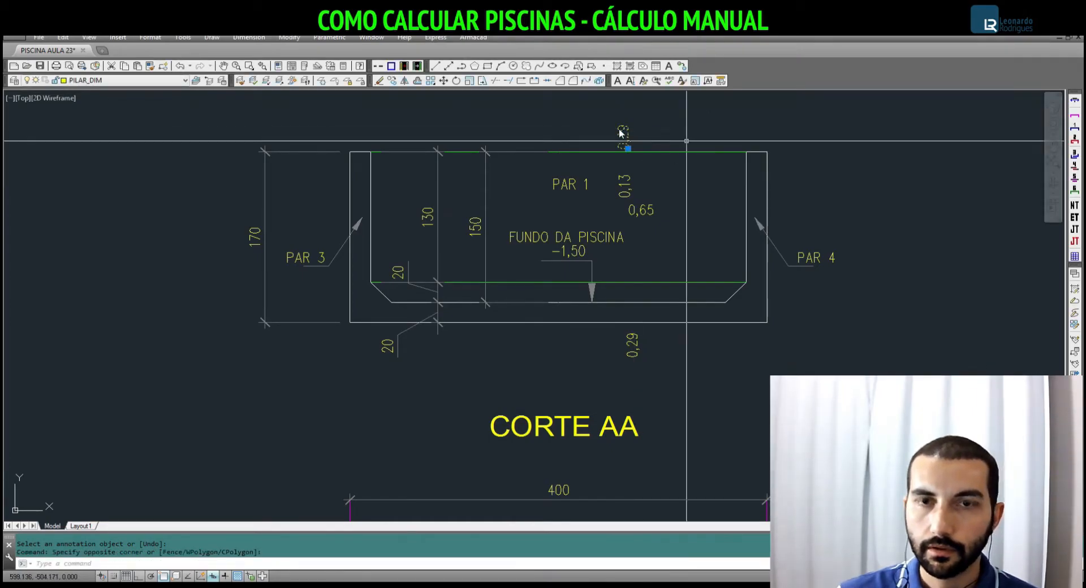
{"action": "type", "text": "m"}
{"action": "key", "text": "Return"}
{"action": "left_click", "coordinate": [681, 128]}
{"action": "left_click", "coordinate": [687, 121]}
Look up the my moment of Paredes 01 e 02 in Excel and change the horizontal text near PAR 1 to 0,23
{"action": "left_click", "coordinate": [649, 210]}
{"action": "key", "text": "alt+Tab"}
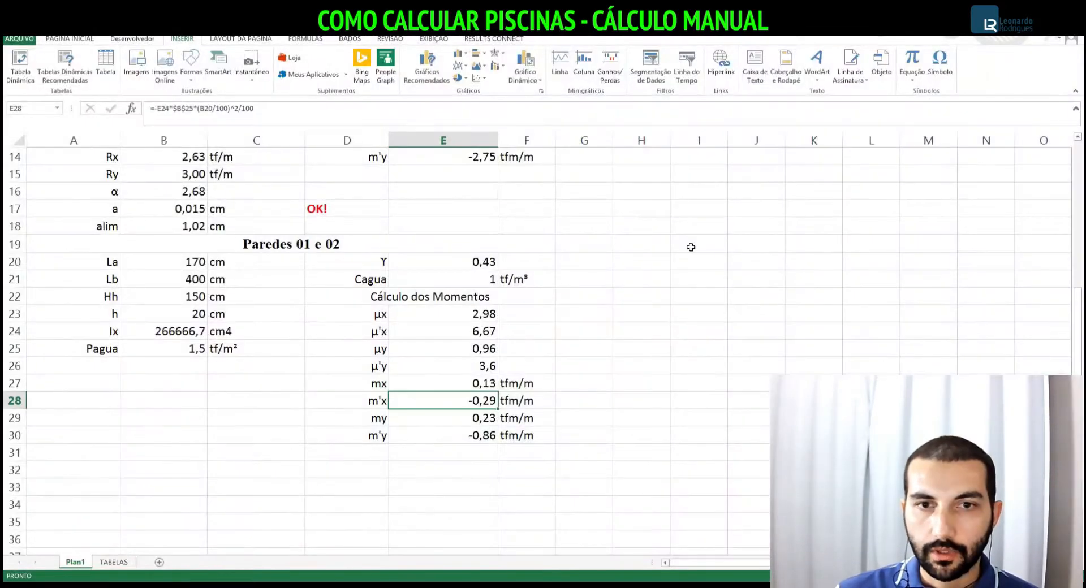
{"action": "left_click", "coordinate": [474, 417]}
{"action": "key", "text": "alt+Tab"}
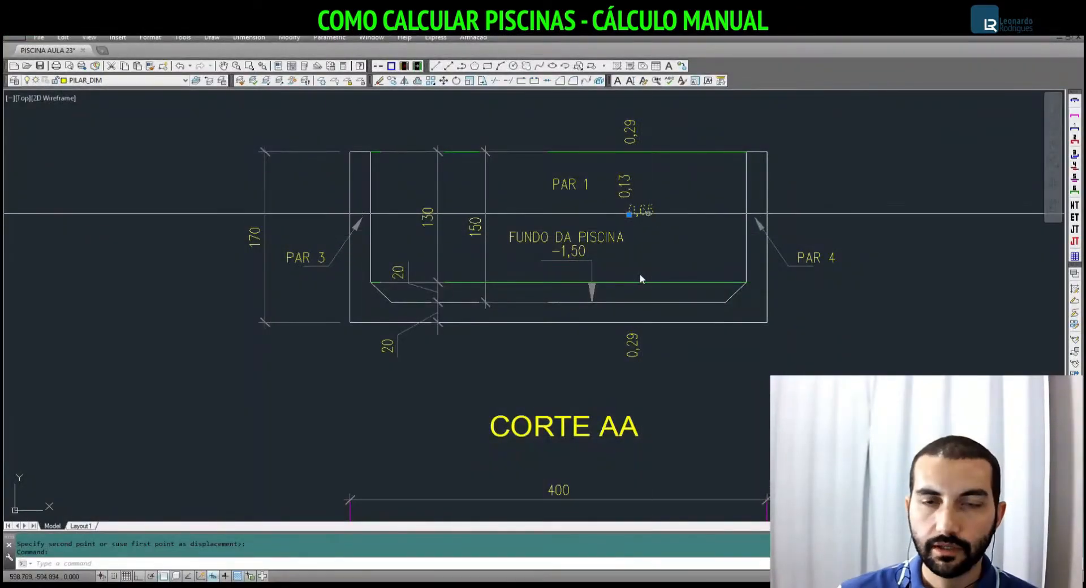
{"action": "double_click", "coordinate": [647, 214]}
{"action": "type", "text": "0,23"}
{"action": "key", "text": "Return"}
Copy the horizontal 0,23 text to above the PAR 4 label and above the PAR 3 label in CORTE AA
{"action": "type", "text": "co"}
{"action": "key", "text": "Return"}
{"action": "left_click", "coordinate": [638, 210]}
{"action": "left_click", "coordinate": [793, 210]}
{"action": "left_click", "coordinate": [317, 224]}
{"action": "key", "text": "Escape"}
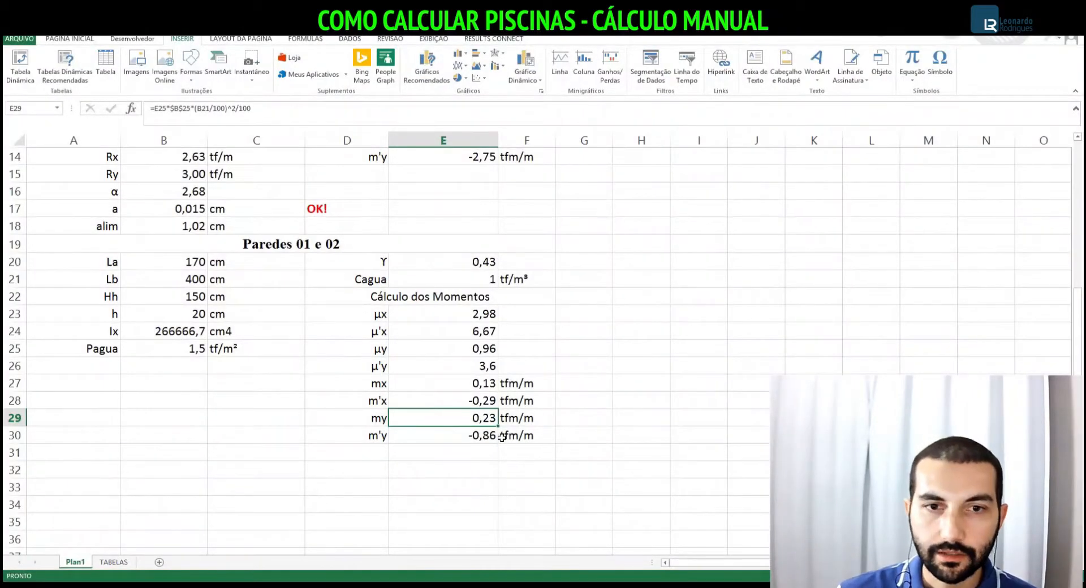
Look up the m'y moment of Paredes 01 e 02 in Excel and change the texts beside PAR 4 and PAR 3 to 0,86
{"action": "key", "text": "Down"}
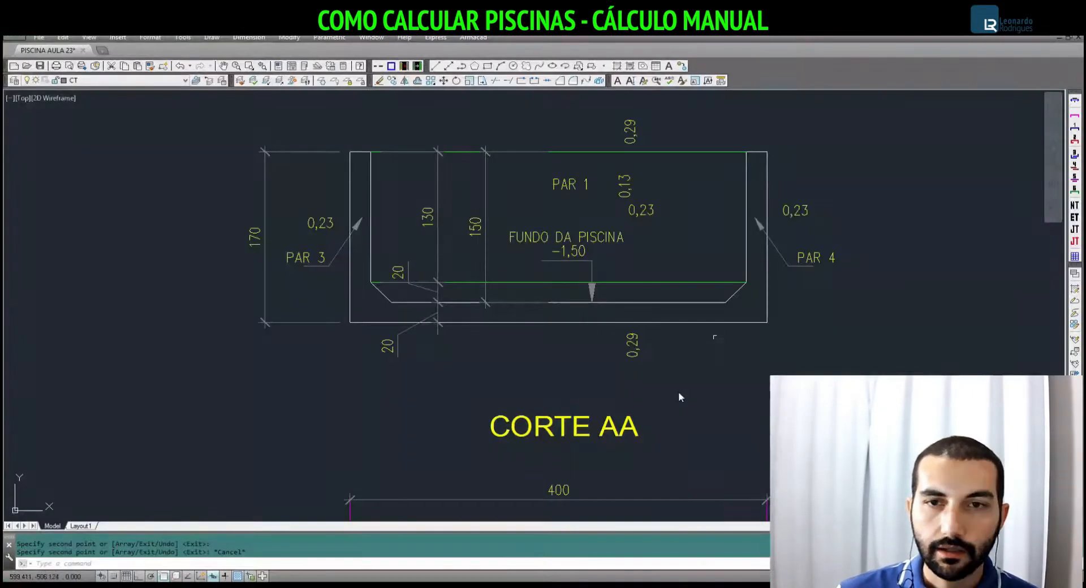
{"action": "double_click", "coordinate": [798, 213]}
{"action": "left_click", "coordinate": [803, 211]}
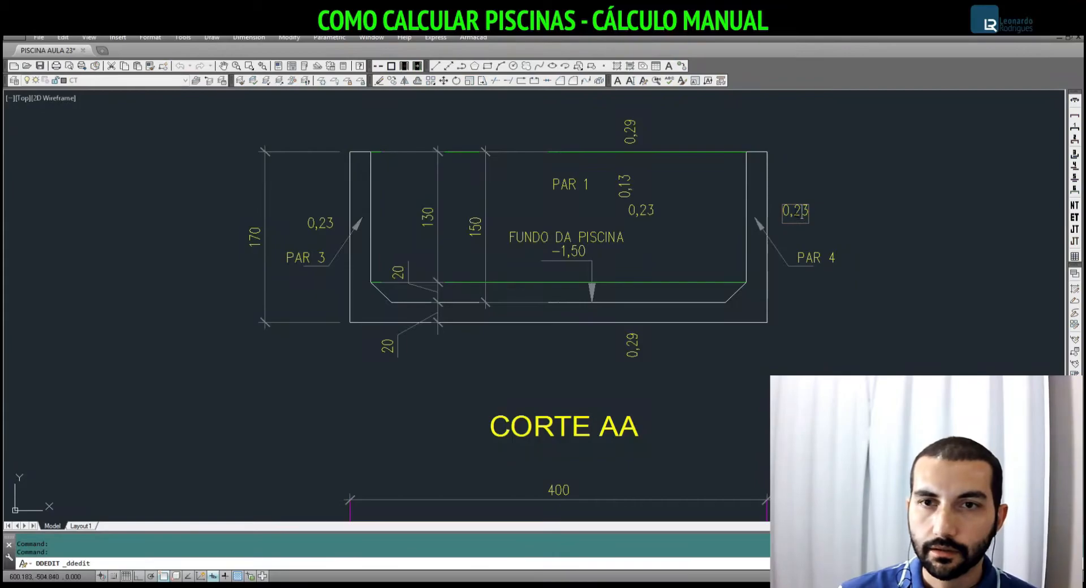
{"action": "key", "text": "BackSpace"}
{"action": "key", "text": "Delete"}
{"action": "type", "text": "86"}
{"action": "key", "text": "Return"}
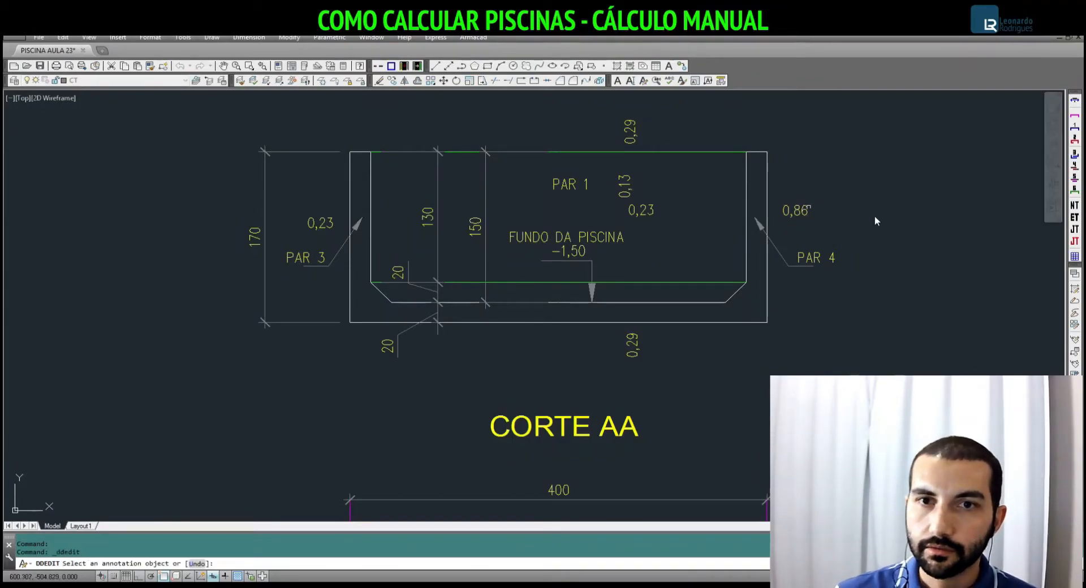
{"action": "left_click", "coordinate": [326, 225]}
{"action": "type", "text": "0,86"}
{"action": "key", "text": "Return"}
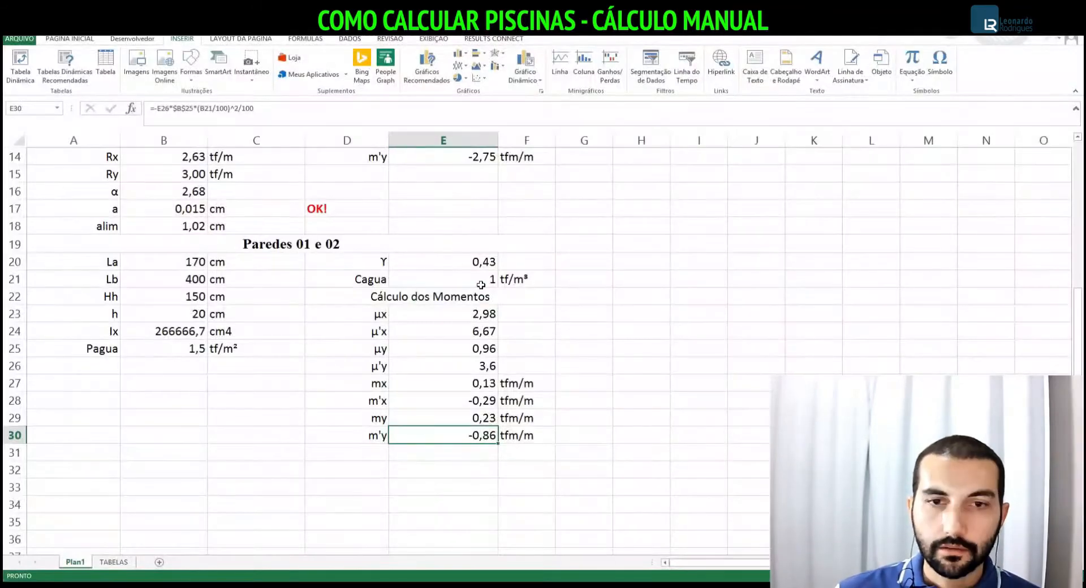
Copy the whole Paredes 01 e 02 calculation block in Excel and paste it directly below, starting at cell A31
{"action": "mouse_move", "coordinate": [127, 246]}
{"action": "left_mouse_down"}
{"action": "mouse_move", "coordinate": [363, 423]}
{"action": "mouse_move", "coordinate": [364, 439]}
{"action": "left_mouse_up"}
{"action": "key", "text": "ctrl+c"}
{"action": "left_click", "coordinate": [163, 453]}
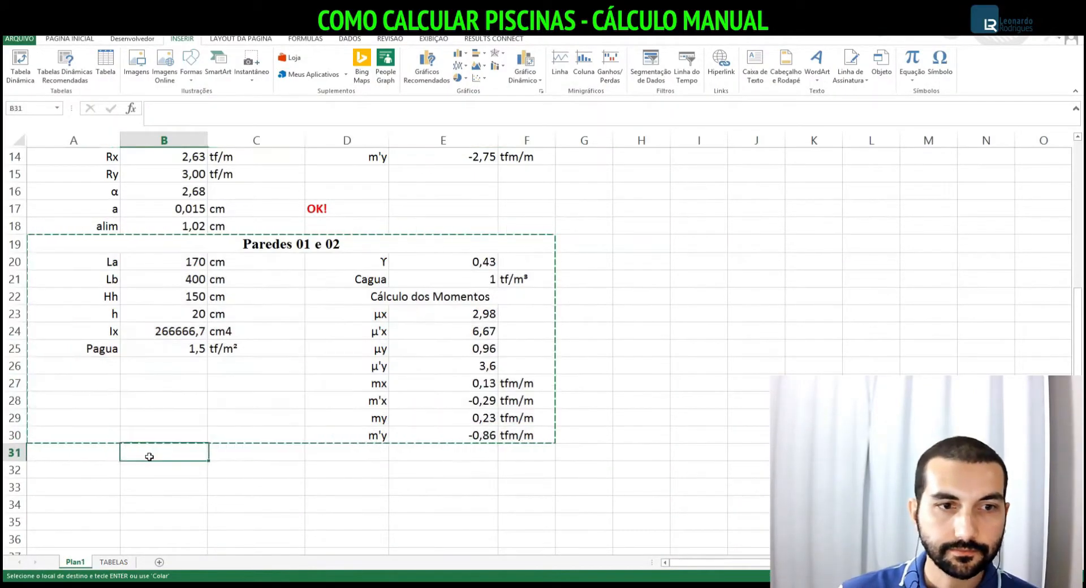
{"action": "left_click", "coordinate": [97, 455]}
{"action": "key", "text": "ctrl+v"}
Rename the heading of the pasted calculation block to Paredes 03 e 04
{"action": "left_click", "coordinate": [314, 452]}
{"action": "left_click", "coordinate": [188, 109]}
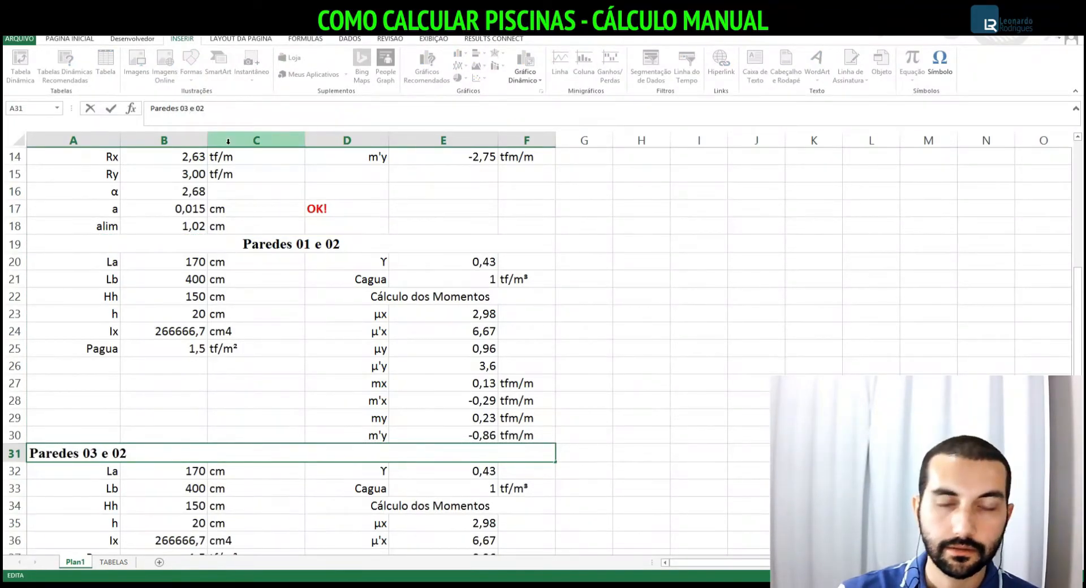
{"action": "left_click", "coordinate": [255, 460]}
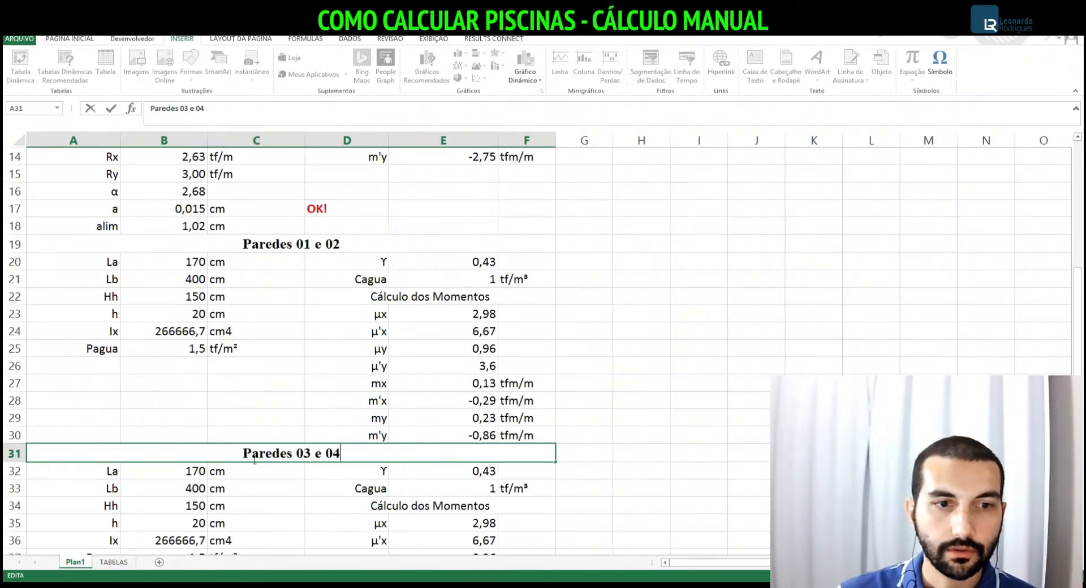
{"action": "left_click", "coordinate": [252, 487]}
Look up the length of PAR 3 in the AutoCAD plan and set Lb of Paredes 03 e 04 in Excel to 255 cm
{"action": "key", "text": "alt+Tab"}
{"action": "scroll", "coordinate": [632, 370], "scroll_direction": "down", "scroll_amount": 4}
{"action": "scroll", "coordinate": [478, 294], "scroll_direction": "up", "scroll_amount": 5}
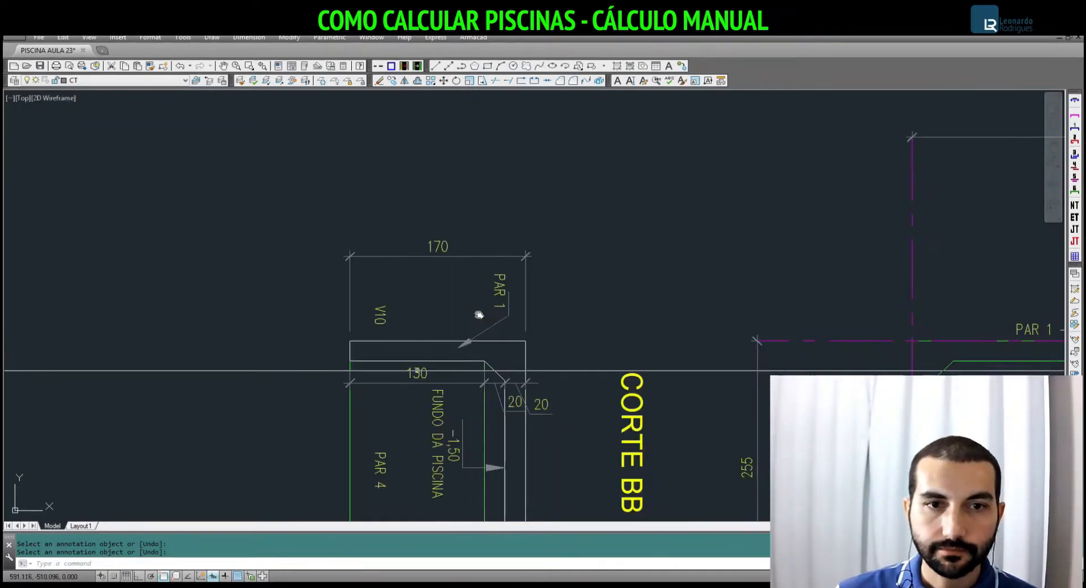
{"action": "scroll", "coordinate": [411, 305], "scroll_direction": "down", "scroll_amount": 1}
{"action": "scroll", "coordinate": [388, 226], "scroll_direction": "up", "scroll_amount": 4}
{"action": "scroll", "coordinate": [404, 192], "scroll_direction": "down", "scroll_amount": 3}
{"action": "scroll", "coordinate": [408, 196], "scroll_direction": "down", "scroll_amount": 3}
{"action": "scroll", "coordinate": [407, 196], "scroll_direction": "up", "scroll_amount": 6}
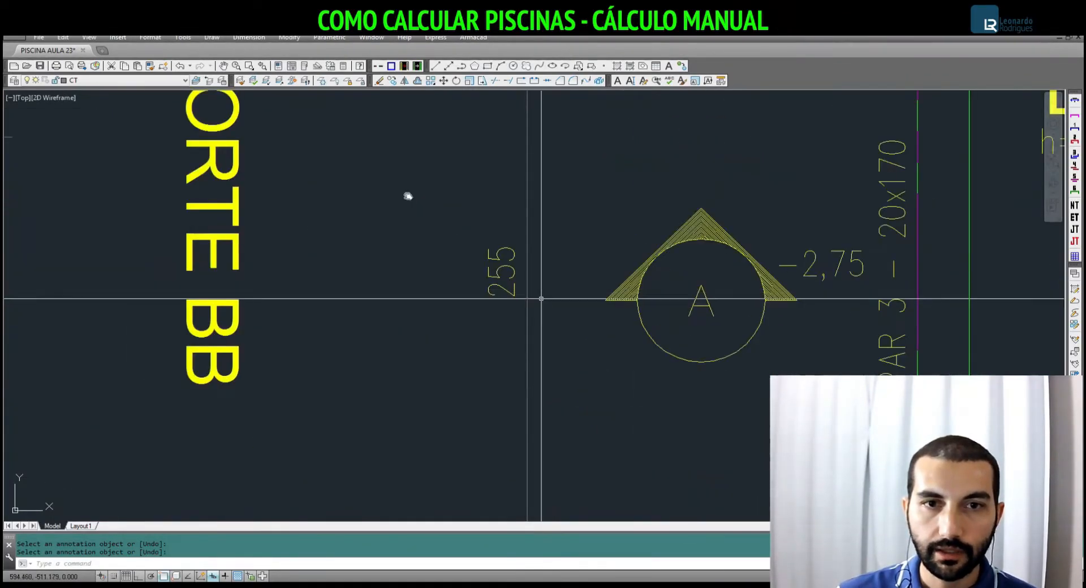
{"action": "key", "text": "alt+Tab"}
{"action": "left_click", "coordinate": [184, 492]}
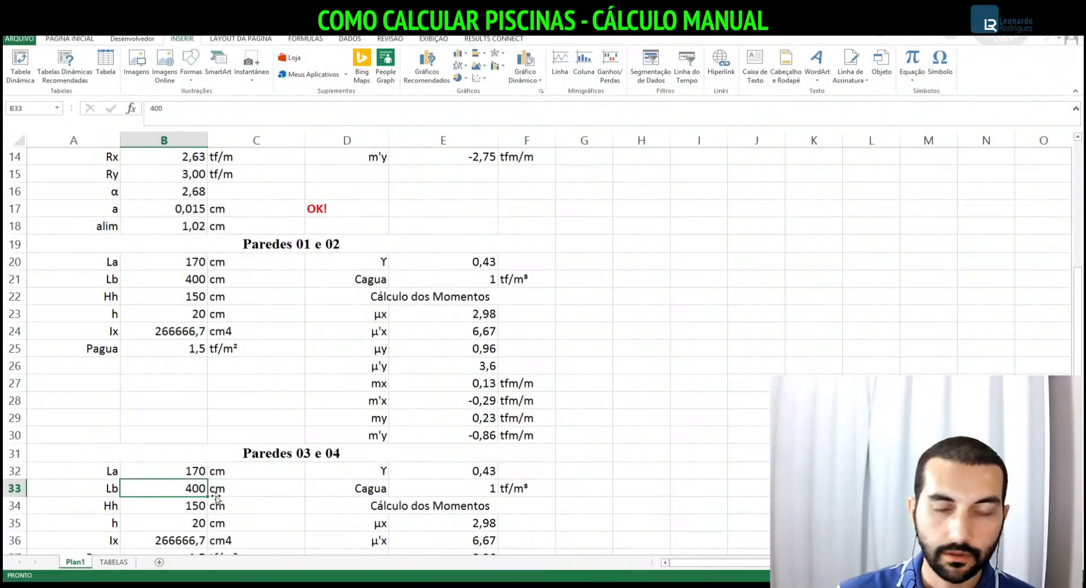
{"action": "type", "text": "255"}
{"action": "key", "text": "Return"}
Review the Paredes 03 e 04 input data and moment cells, and check which cells the γ formula references
{"action": "key", "text": "Down"}
{"action": "key", "text": "Down"}
{"action": "key", "text": "Down"}
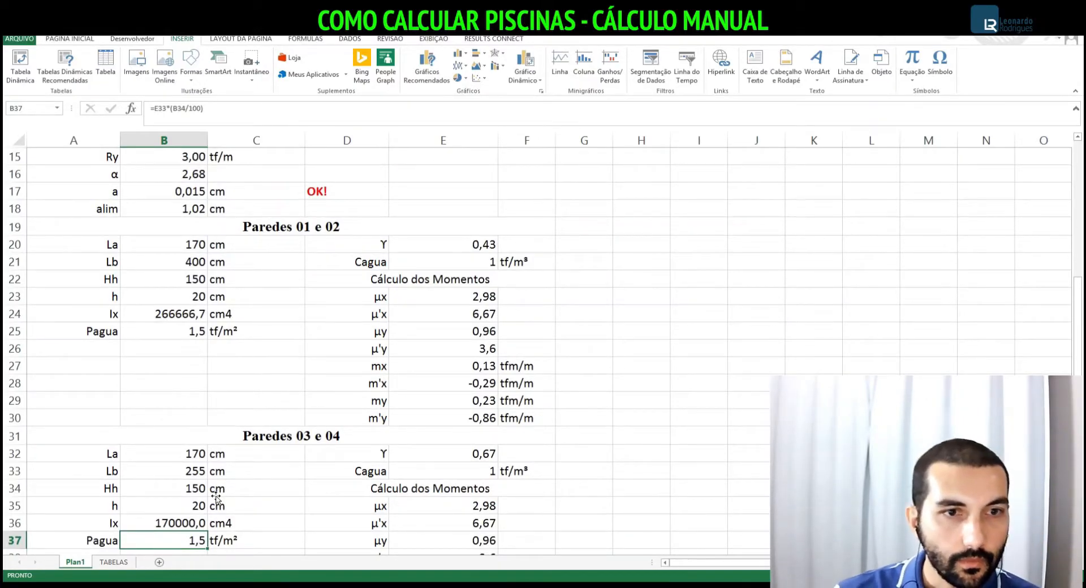
{"action": "key", "text": "Down"}
{"action": "key", "text": "Down"}
{"action": "key", "text": "Down"}
{"action": "key", "text": "Down"}
{"action": "key", "text": "Right"}
{"action": "key", "text": "Right"}
{"action": "key", "text": "Right"}
{"action": "key", "text": "Up"}
{"action": "key", "text": "Up"}
{"action": "key", "text": "Up"}
{"action": "key", "text": "Up"}
{"action": "key", "text": "Up"}
{"action": "key", "text": "Up"}
{"action": "key", "text": "Up"}
{"action": "key", "text": "Up"}
{"action": "key", "text": "Up"}
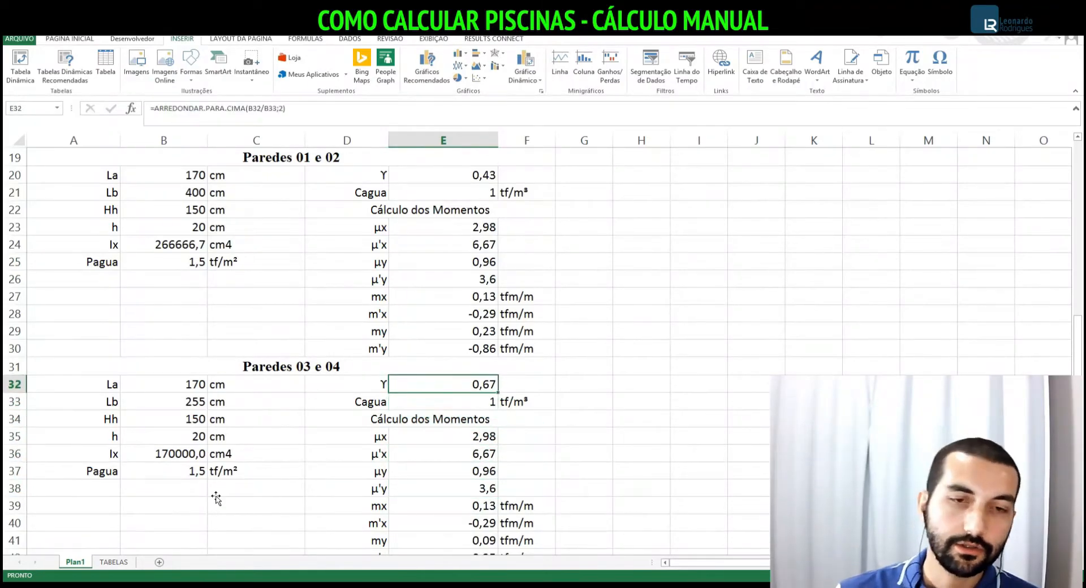
{"action": "key", "text": "F2"}
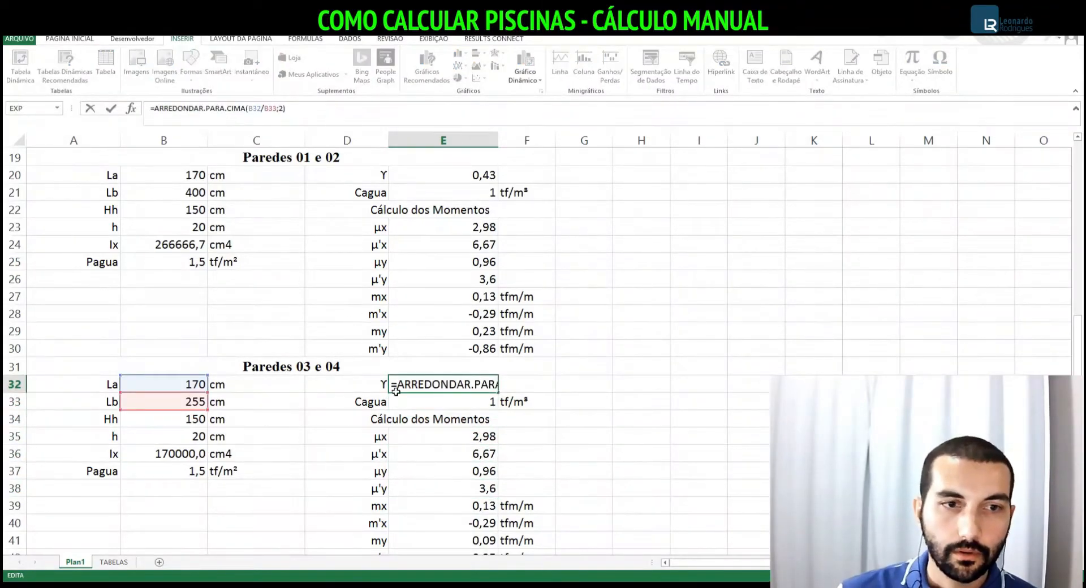
{"action": "key", "text": "Escape"}
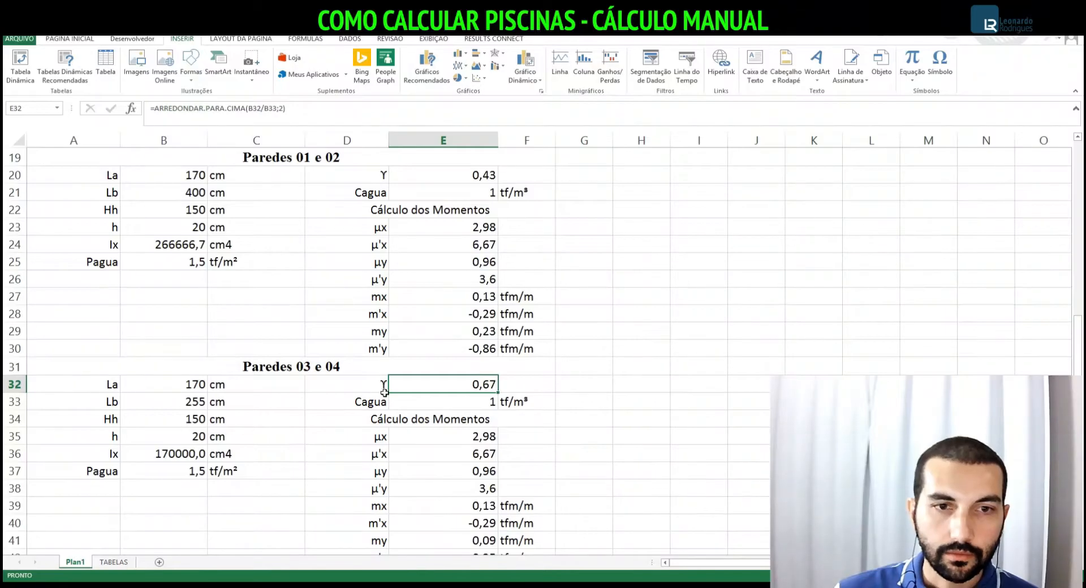
Open the slab tables PDF and highlight the type 16 coefficient row that matches the γ ratio of Paredes 03 e 04
{"action": "key", "text": "alt+Tab"}
{"action": "key", "text": "alt+Tab"}
{"action": "key", "text": "alt+Tab"}
{"action": "key", "text": "alt+Tab"}
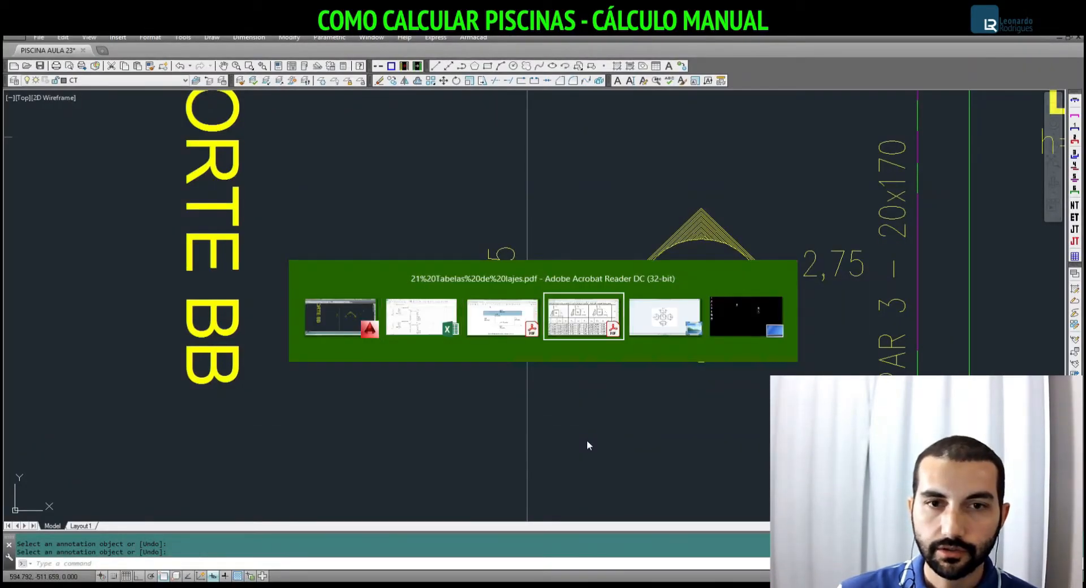
{"action": "left_click_drag", "start_coordinate": [529, 578], "coordinate": [587, 577]}
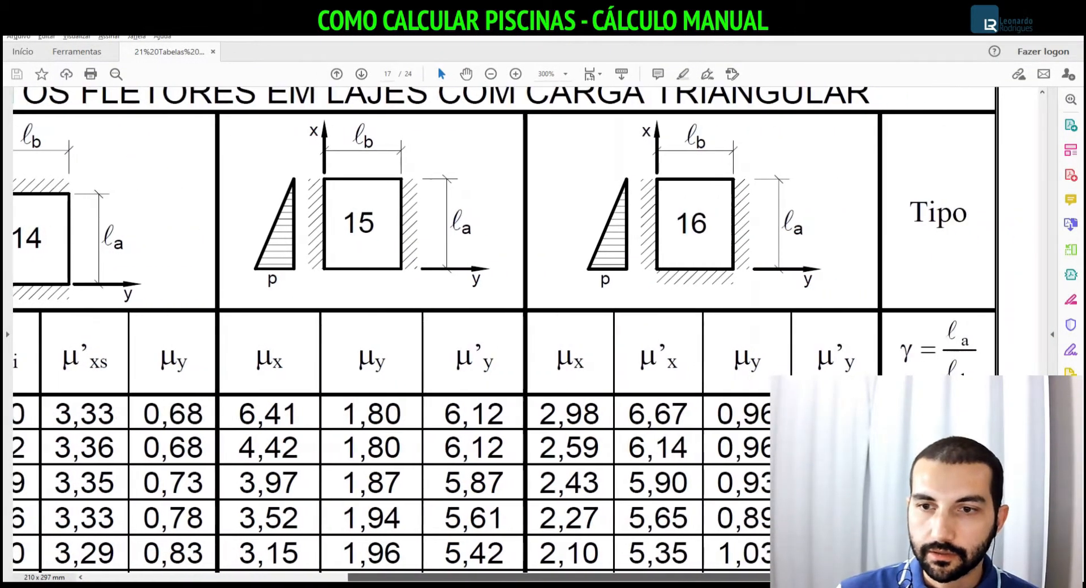
{"action": "scroll", "coordinate": [525, 329], "scroll_direction": "down", "scroll_amount": 1}
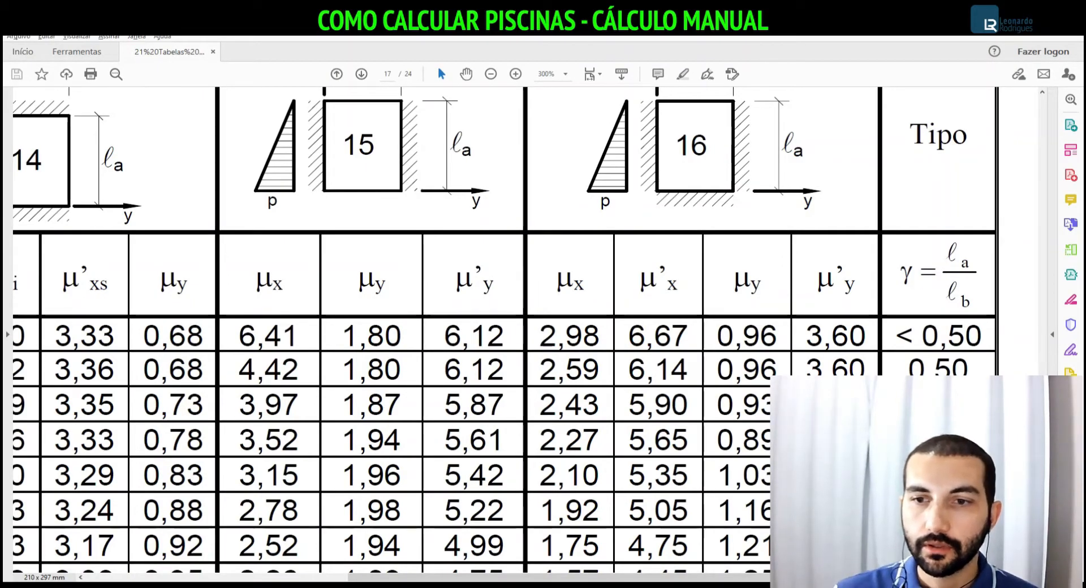
{"action": "left_click_drag", "start_coordinate": [542, 475], "coordinate": [778, 475]}
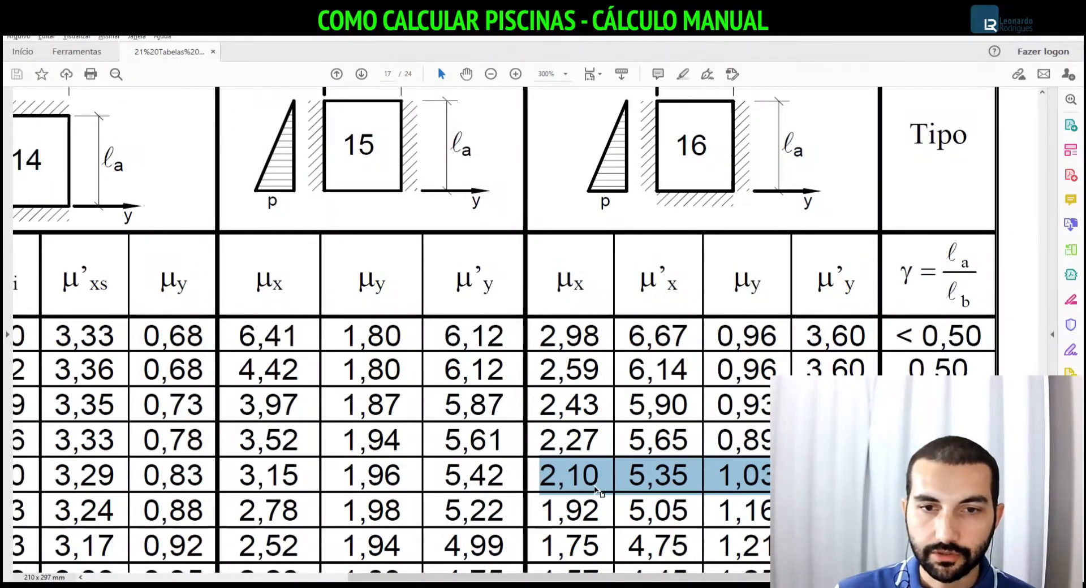
Return to Excel and set the μx coefficient of Paredes 03 e 04 to 2,1
{"action": "key", "text": "alt+Tab"}
{"action": "key", "text": "alt+Tab"}
{"action": "key", "text": "alt+Tab"}
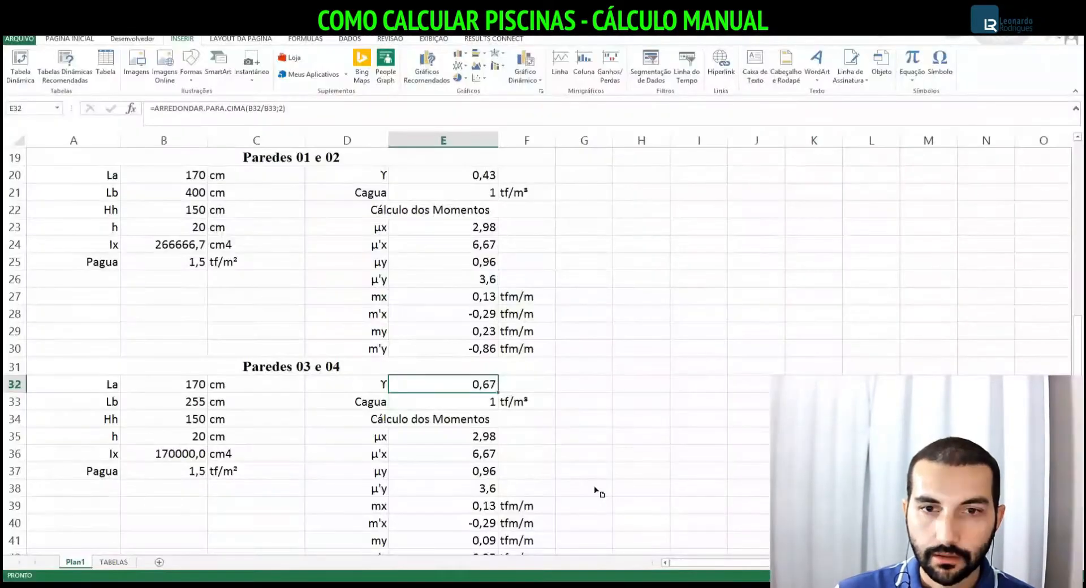
{"action": "left_click", "coordinate": [465, 440]}
{"action": "type", "text": "2"}
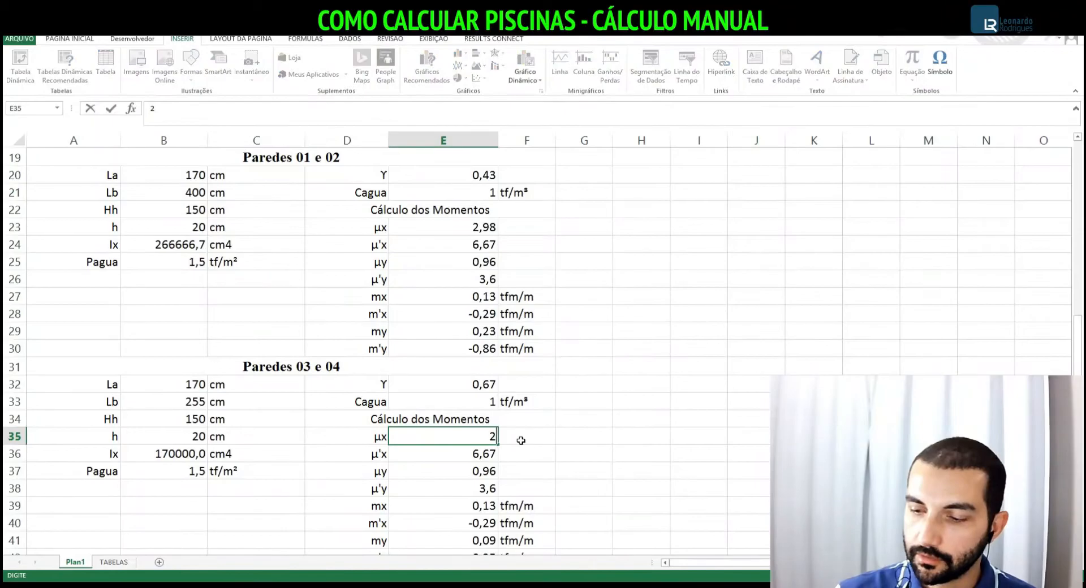
{"action": "key", "text": "Return"}
Check μ'x in the highlighted row of the slab tables PDF and set μ'x of Paredes 03 e 04 in Excel to 5,35
{"action": "key", "text": "alt+Tab"}
{"action": "key", "text": "alt+Tab"}
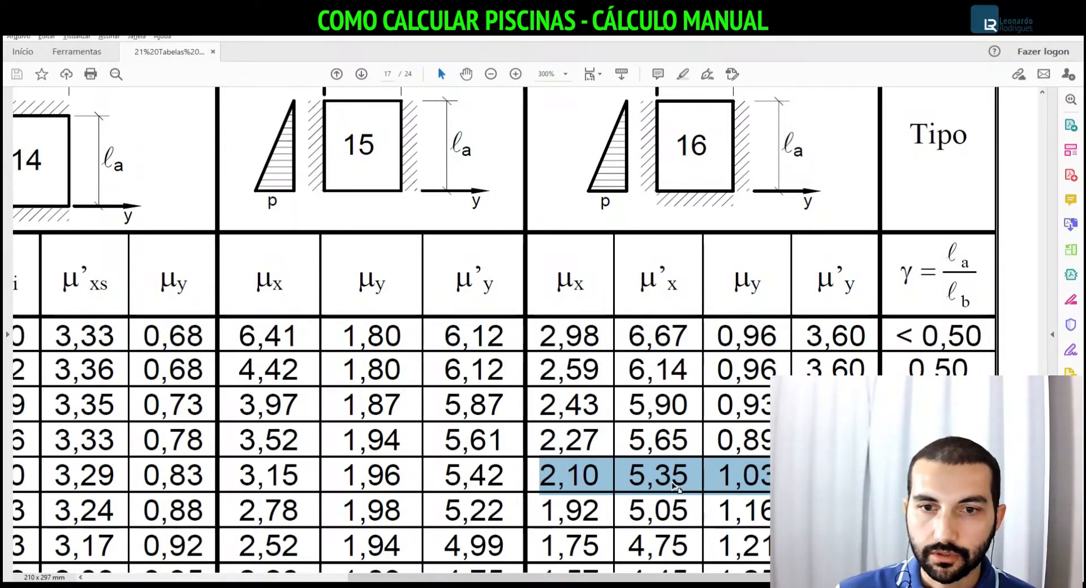
{"action": "key", "text": "alt+Tab"}
{"action": "key", "text": "alt+Tab"}
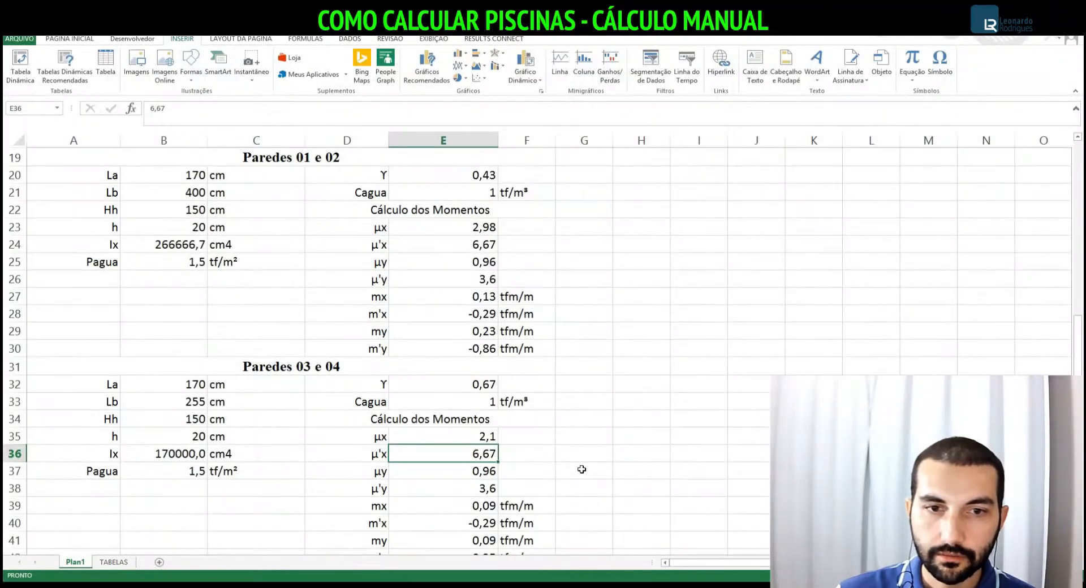
{"action": "type", "text": "5"}
{"action": "key", "text": "Return"}
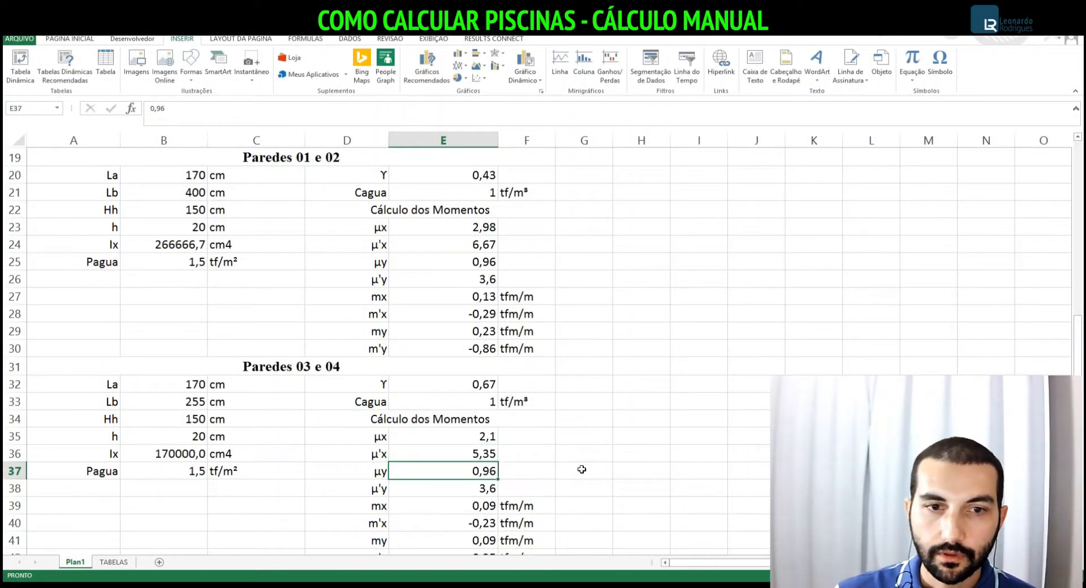
Check μy in the highlighted row of the slab tables PDF and set μy of Paredes 03 e 04 in Excel to 1,03
{"action": "key", "text": "alt+Tab"}
{"action": "key", "text": "alt+Tab"}
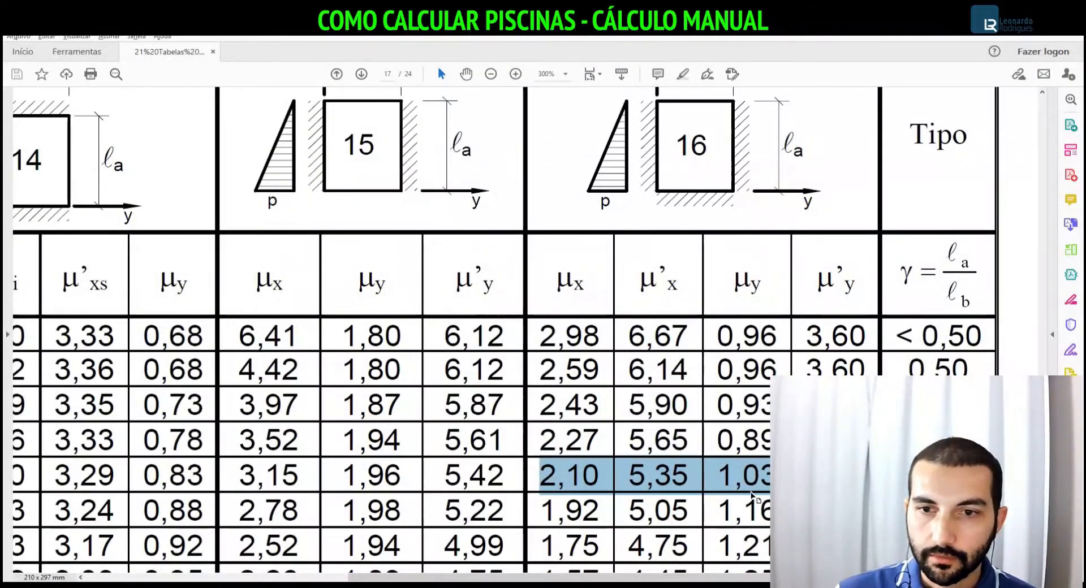
{"action": "key", "text": "alt+Tab"}
{"action": "key", "text": "alt+Tab"}
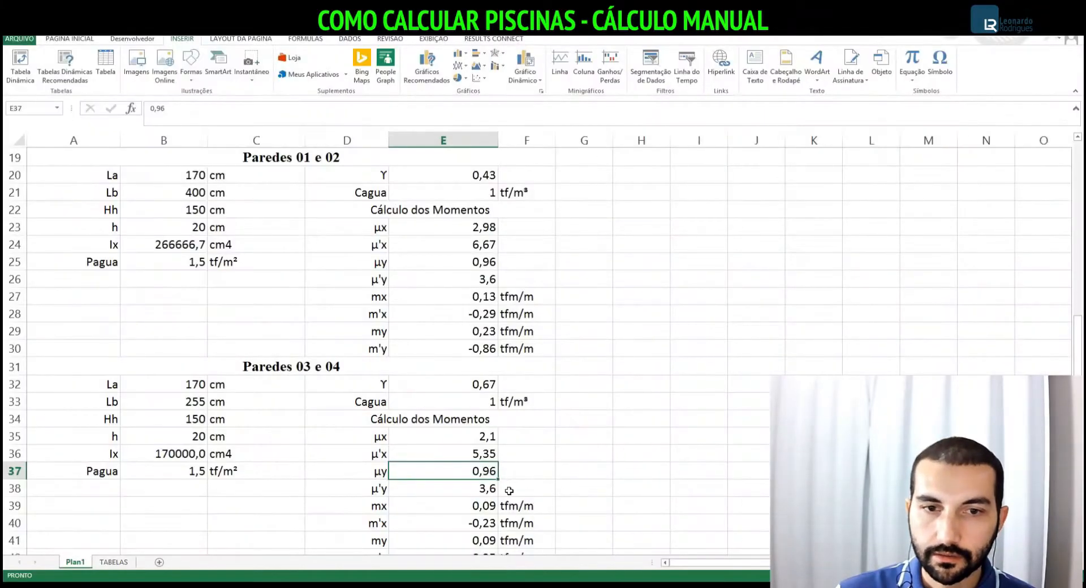
{"action": "type", "text": "1,03"}
{"action": "key", "text": "Return"}
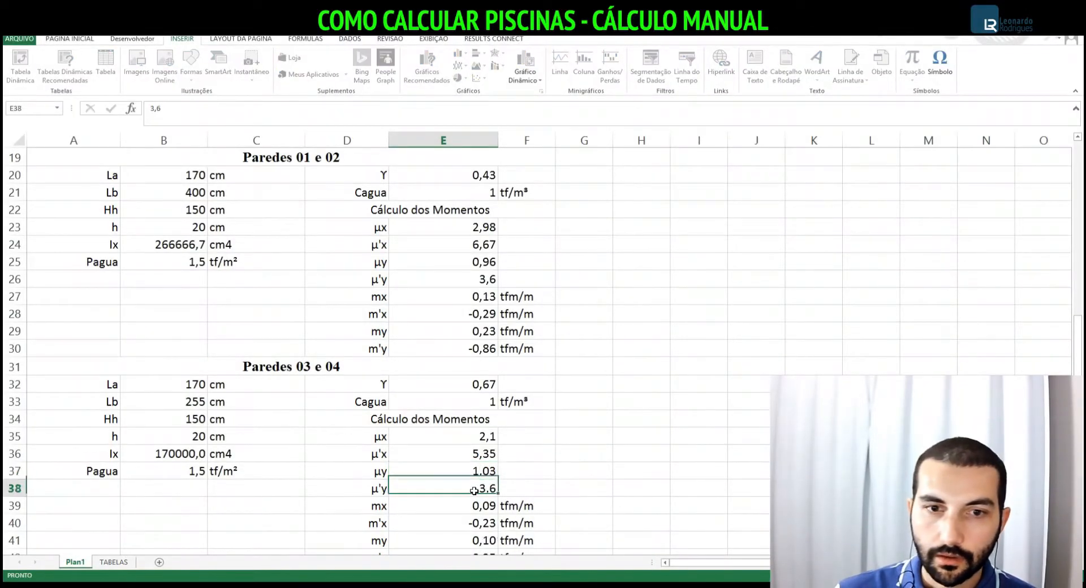
Check μ'y in the highlighted row of the slab tables PDF and set μ'y of Paredes 03 e 04 in Excel to 3,53
{"action": "key", "text": "alt+Tab"}
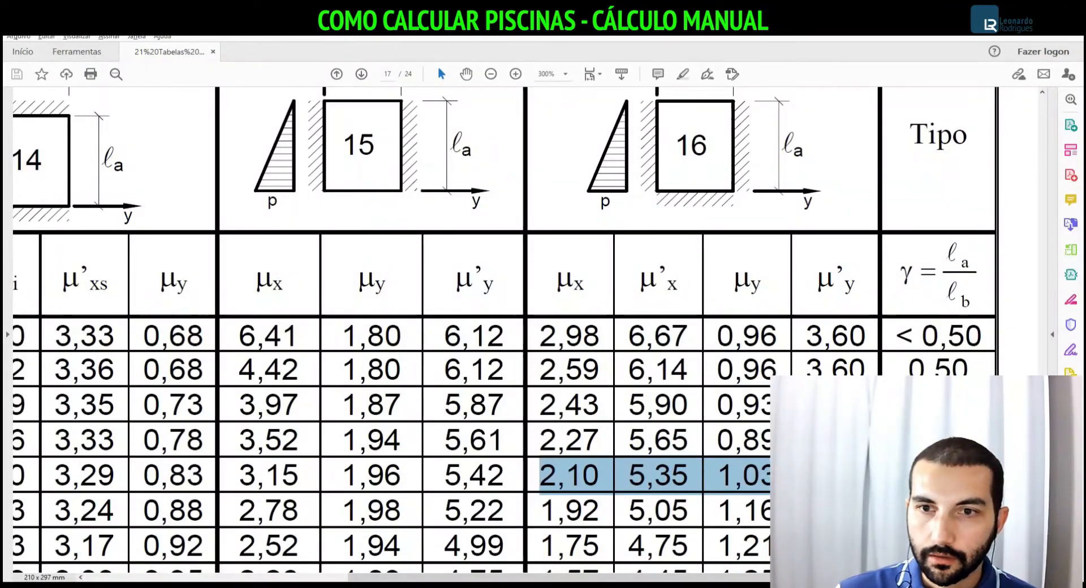
{"action": "key", "text": "alt+Tab"}
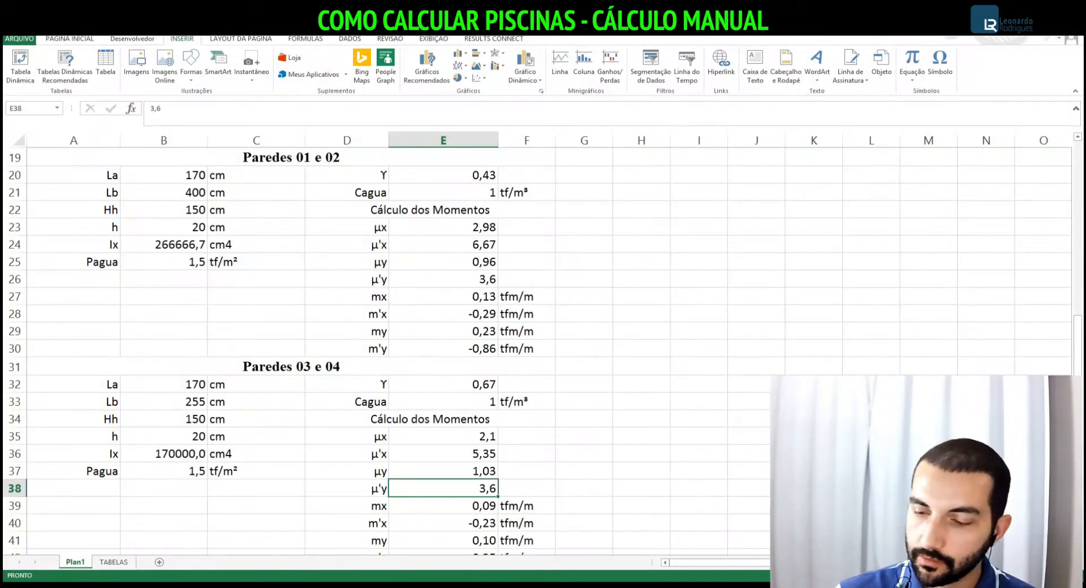
{"action": "type", "text": "3,"}
{"action": "key", "text": "Return"}
{"action": "key", "text": "alt+Tab"}
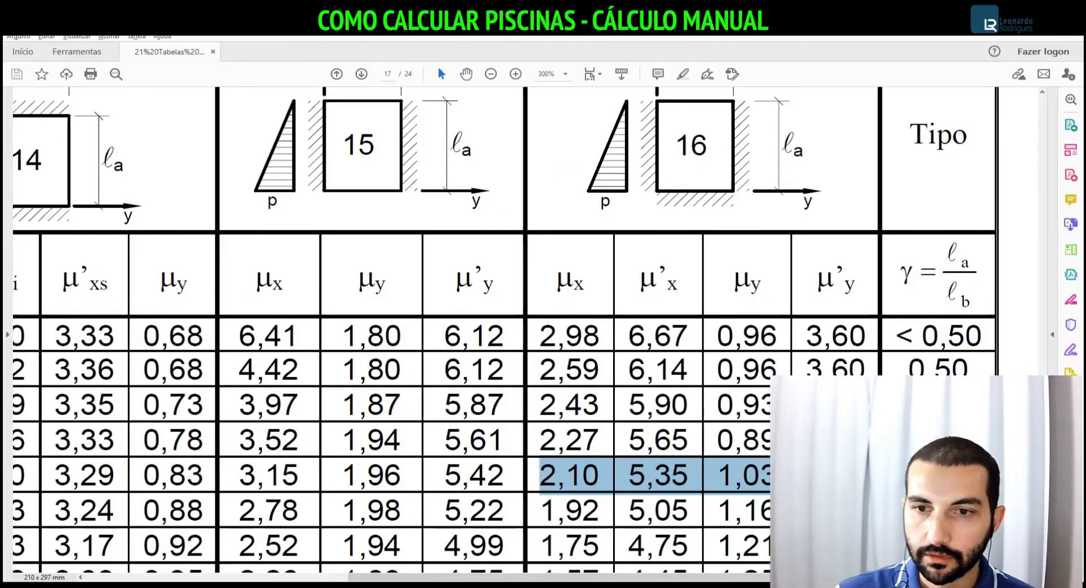
{"action": "key", "text": "alt+Tab"}
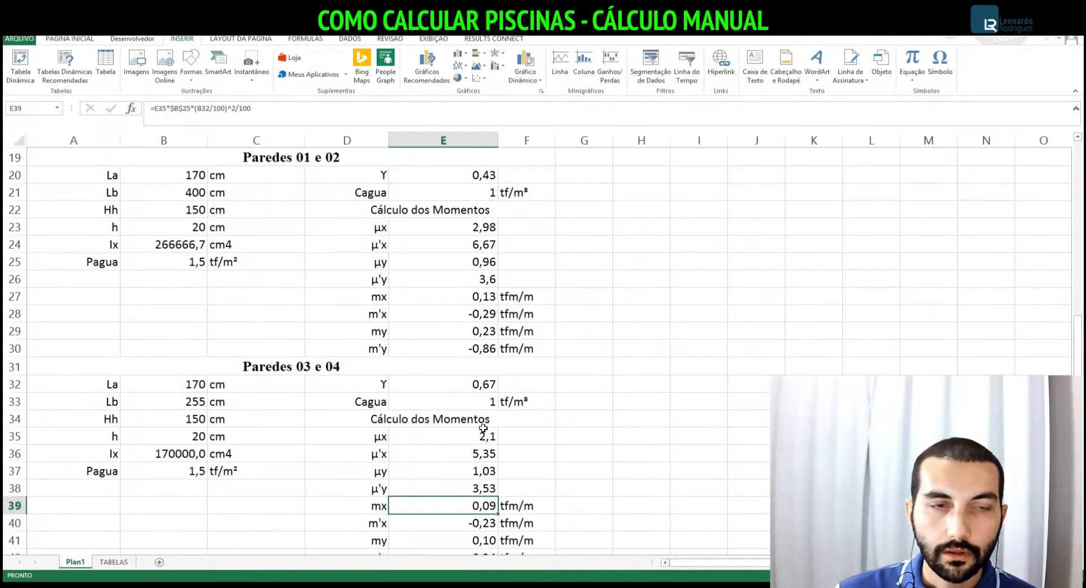
Change the Pagua reference in the mx and m'x formulas of Paredes 03 e 04 to $B$37
{"action": "left_click", "coordinate": [194, 108]}
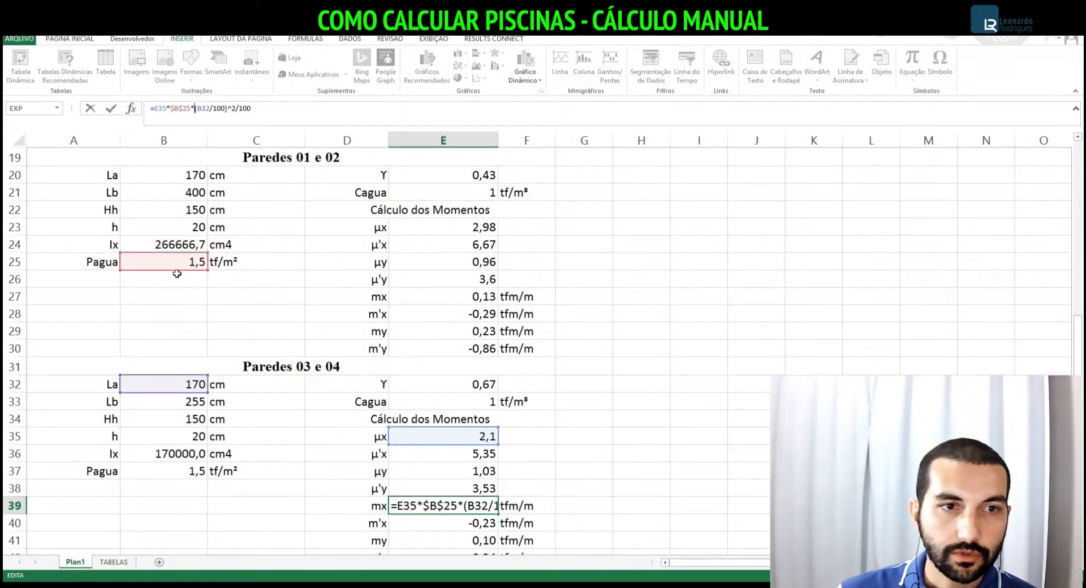
{"action": "left_click_drag", "start_coordinate": [176, 270], "coordinate": [177, 466]}
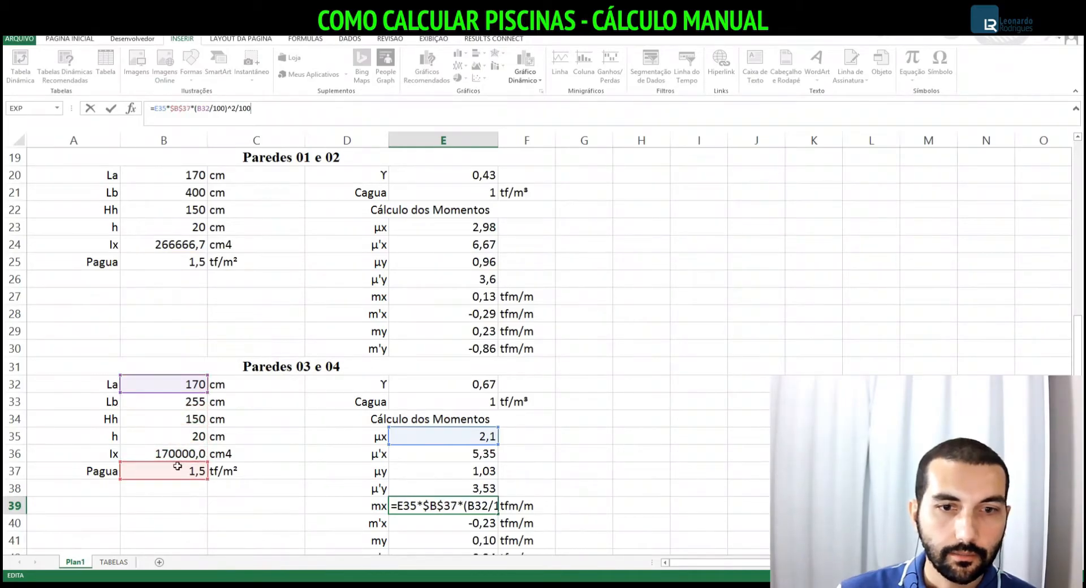
{"action": "key", "text": "Return"}
{"action": "left_click", "coordinate": [191, 109]}
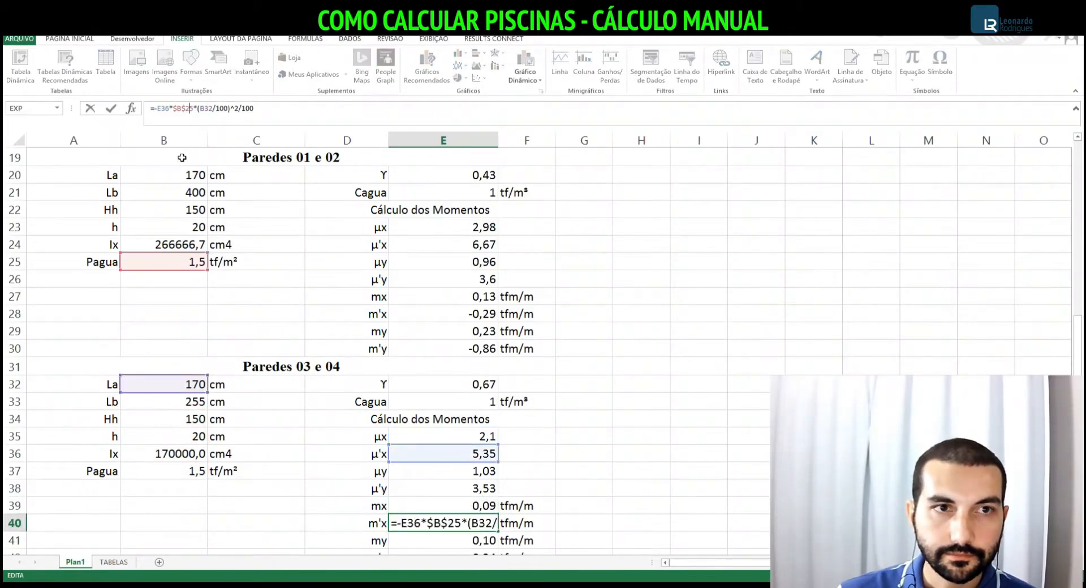
{"action": "left_click_drag", "start_coordinate": [177, 270], "coordinate": [193, 468]}
{"action": "key", "text": "Return"}
Change the Pagua reference in the my and m'y formulas of Paredes 03 e 04 to $B$37
{"action": "left_click", "coordinate": [205, 109]}
{"action": "left_click_drag", "start_coordinate": [171, 273], "coordinate": [159, 474]}
{"action": "key", "text": "Return"}
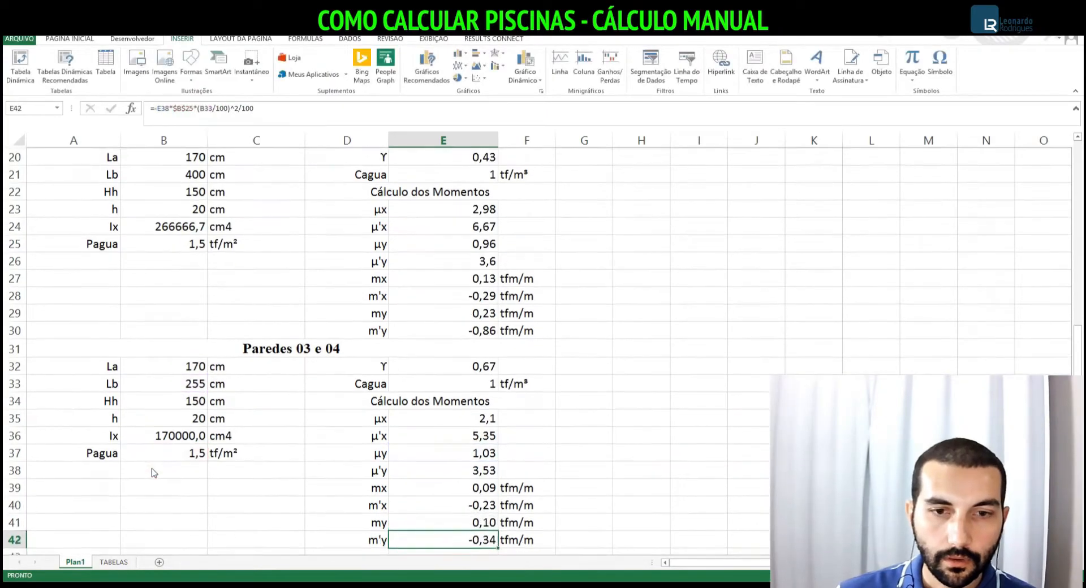
{"action": "left_click", "coordinate": [193, 108]}
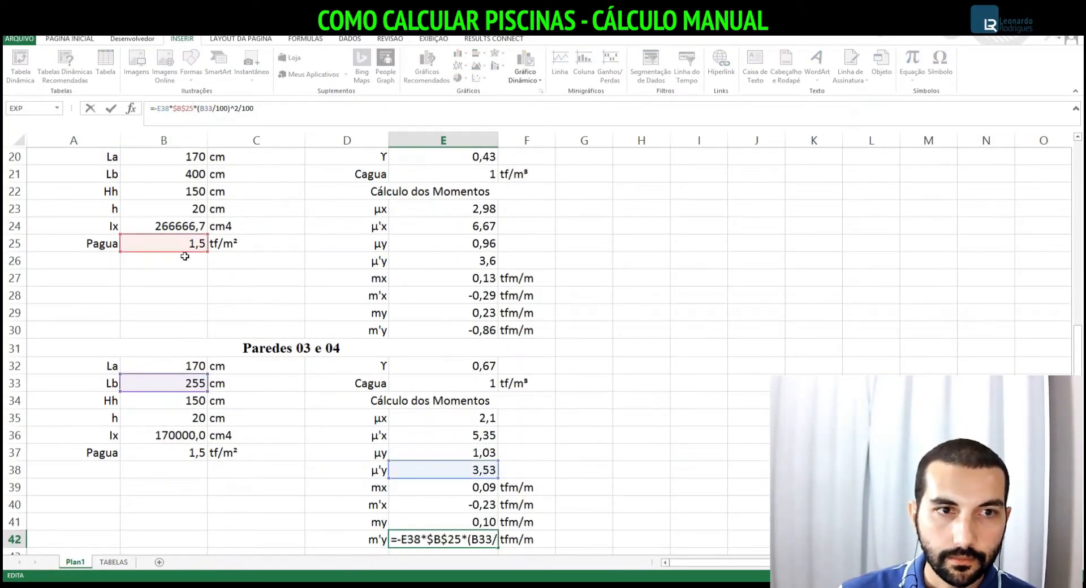
{"action": "left_click_drag", "start_coordinate": [185, 256], "coordinate": [191, 451]}
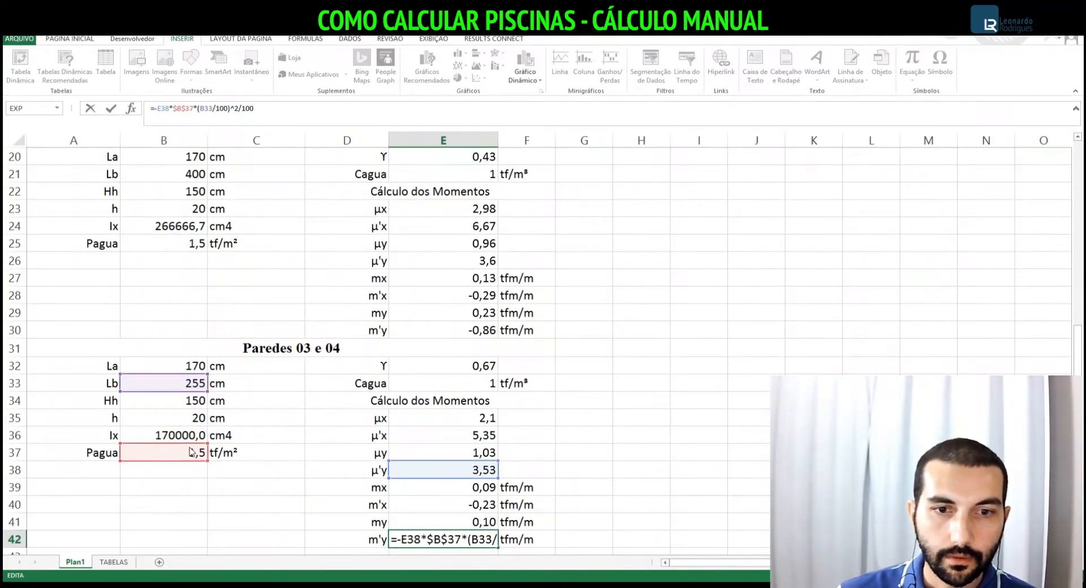
{"action": "key", "text": "Return"}
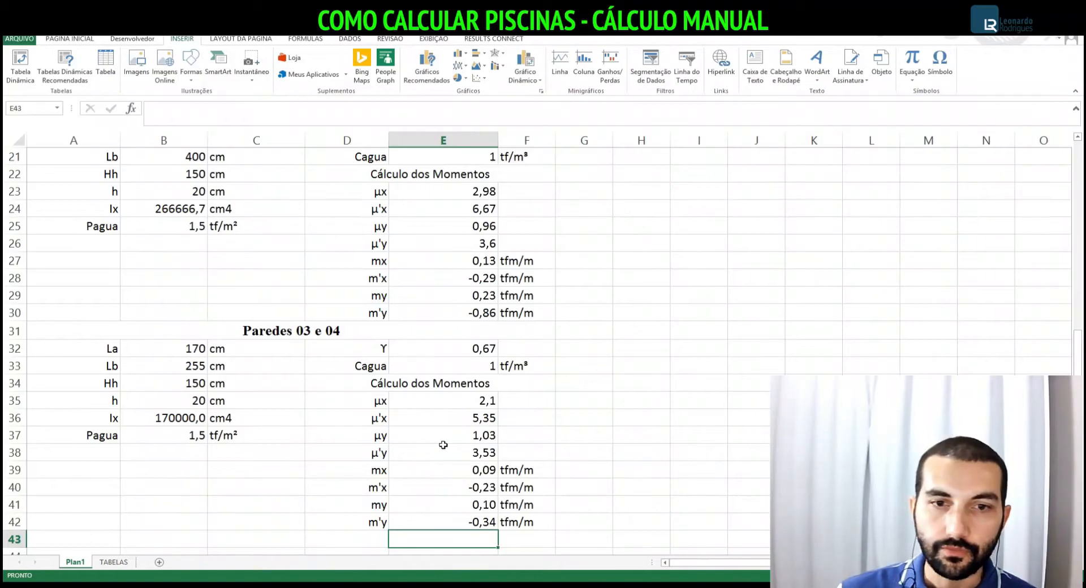
Switch to AutoCAD and copy the 0,65 and 0,72 moment texts from slab L1 onto wall PAR 4 in Corte BB
{"action": "scroll", "coordinate": [443, 445], "scroll_direction": "down", "scroll_amount": 3}
{"action": "key", "text": "alt+Tab"}
{"action": "key", "text": "Tab"}
{"action": "scroll", "coordinate": [514, 395], "scroll_direction": "down", "scroll_amount": 4}
{"action": "scroll", "coordinate": [620, 342], "scroll_direction": "up", "scroll_amount": 3}
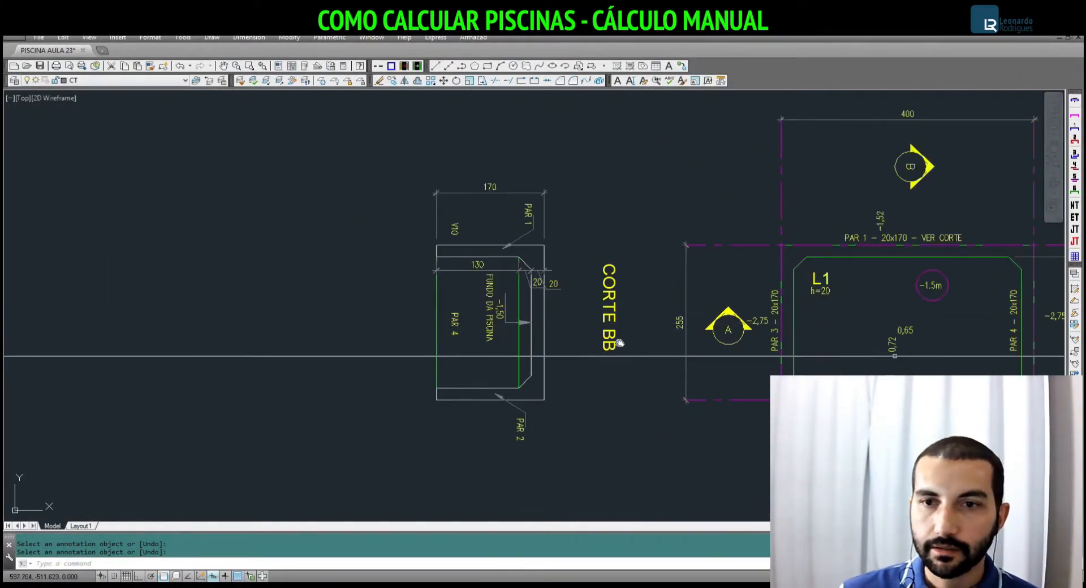
{"action": "left_click", "coordinate": [885, 327]}
{"action": "left_click", "coordinate": [919, 358]}
{"action": "type", "text": "c"}
{"action": "key", "text": "Return"}
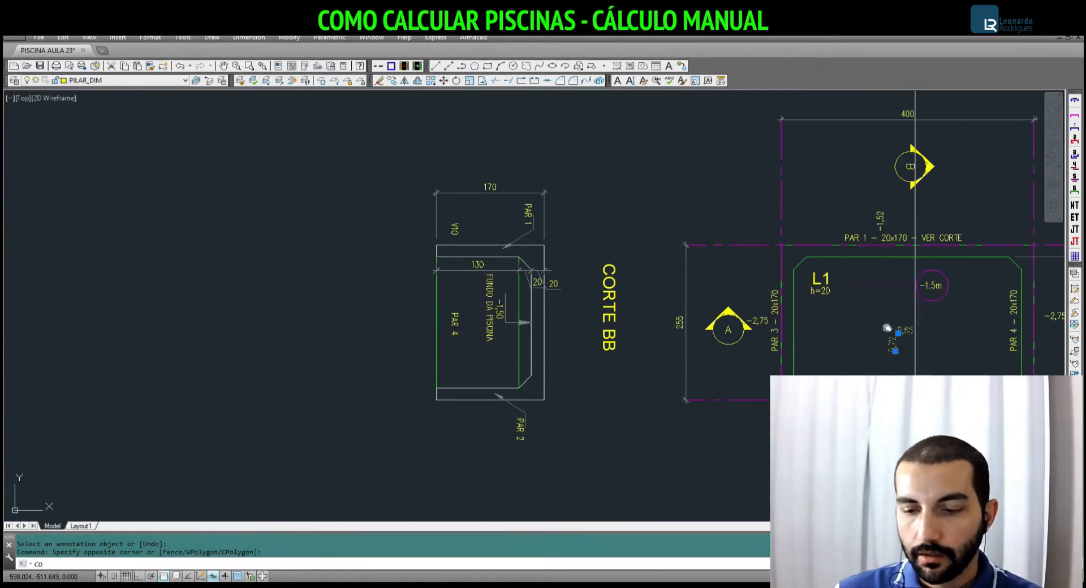
{"action": "left_click", "coordinate": [899, 335]}
{"action": "scroll", "coordinate": [463, 337], "scroll_direction": "up", "scroll_amount": 5}
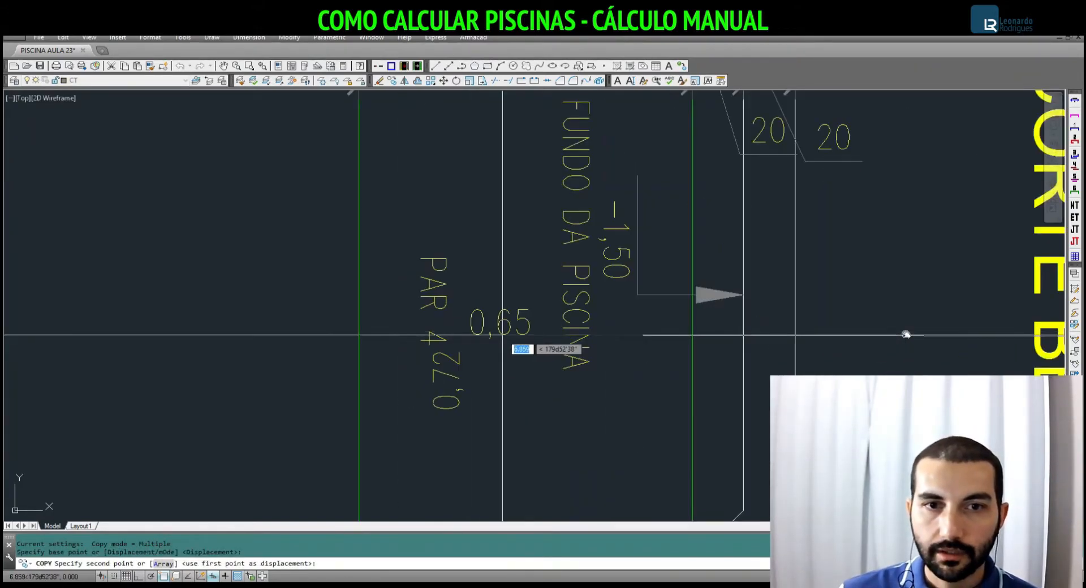
{"action": "left_click", "coordinate": [496, 388]}
{"action": "scroll", "coordinate": [475, 390], "scroll_direction": "down", "scroll_amount": 2}
{"action": "scroll", "coordinate": [440, 341], "scroll_direction": "down", "scroll_amount": 2}
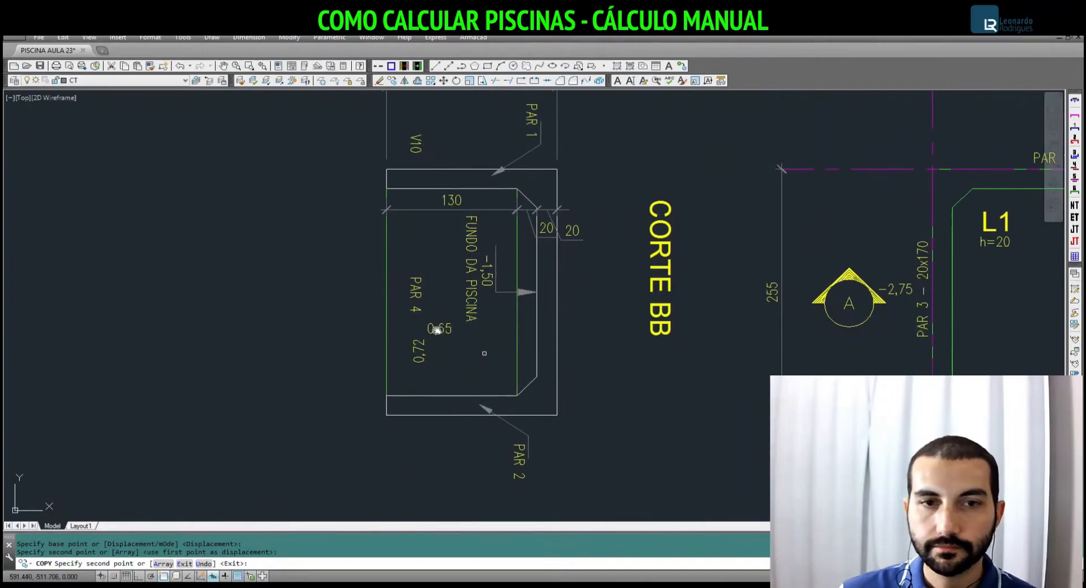
{"action": "key", "text": "Escape"}
Check mx of Paredes 03 e 04 in Excel and change the copied 0,65 text on PAR 4 in AutoCAD to 0,09
{"action": "key", "text": "alt+Tab"}
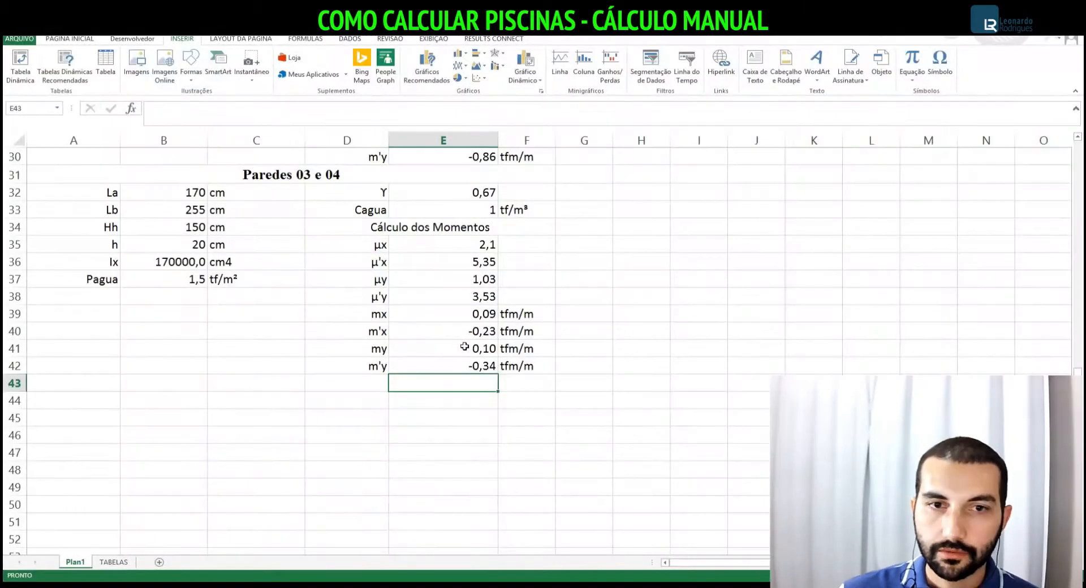
{"action": "key", "text": "alt+Tab"}
{"action": "key", "text": "alt+Tab"}
{"action": "key", "text": "alt+Tab"}
{"action": "left_click", "coordinate": [433, 331]}
{"action": "double_click", "coordinate": [433, 328]}
{"action": "type", "text": "0,09"}
{"action": "left_click", "coordinate": [475, 356]}
{"action": "key", "text": "Return"}
Copy the 0,09 moment text outside Corte BB, once beyond the bottom slab and once beyond the opposite edge of PAR 4
{"action": "left_click", "coordinate": [440, 332]}
{"action": "type", "text": "co"}
{"action": "key", "text": "Return"}
{"action": "left_click", "coordinate": [439, 331]}
{"action": "left_click", "coordinate": [581, 332]}
{"action": "left_click", "coordinate": [356, 332]}
{"action": "key", "text": "Escape"}
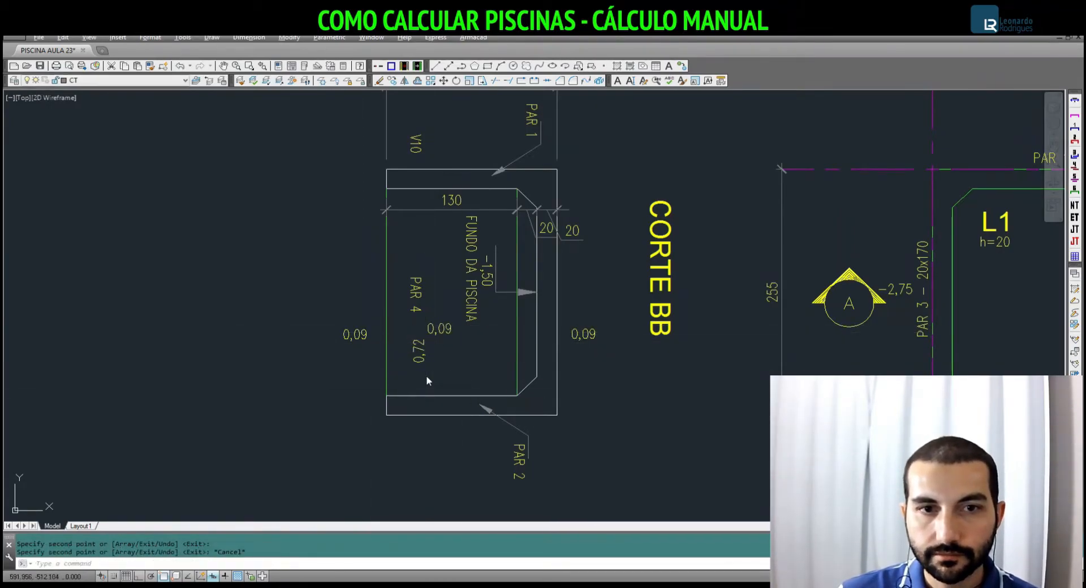
Check m'x of Paredes 03 e 04 in Excel and change both 0,09 texts outside Corte BB in AutoCAD to 0,23
{"action": "key", "text": "alt+Tab"}
{"action": "left_click", "coordinate": [472, 333]}
{"action": "key", "text": "alt+Tab"}
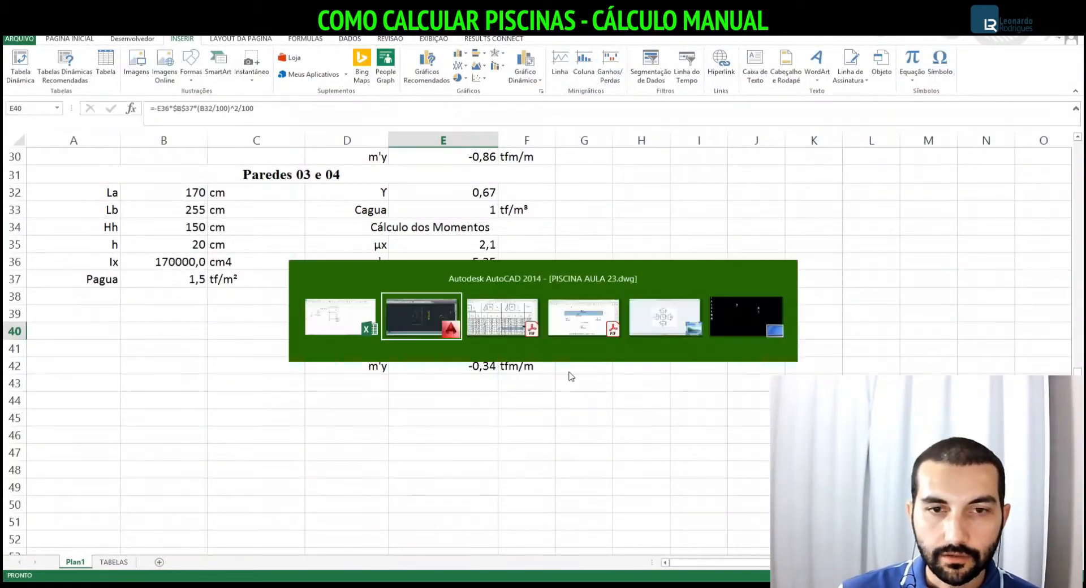
{"action": "double_click", "coordinate": [573, 335]}
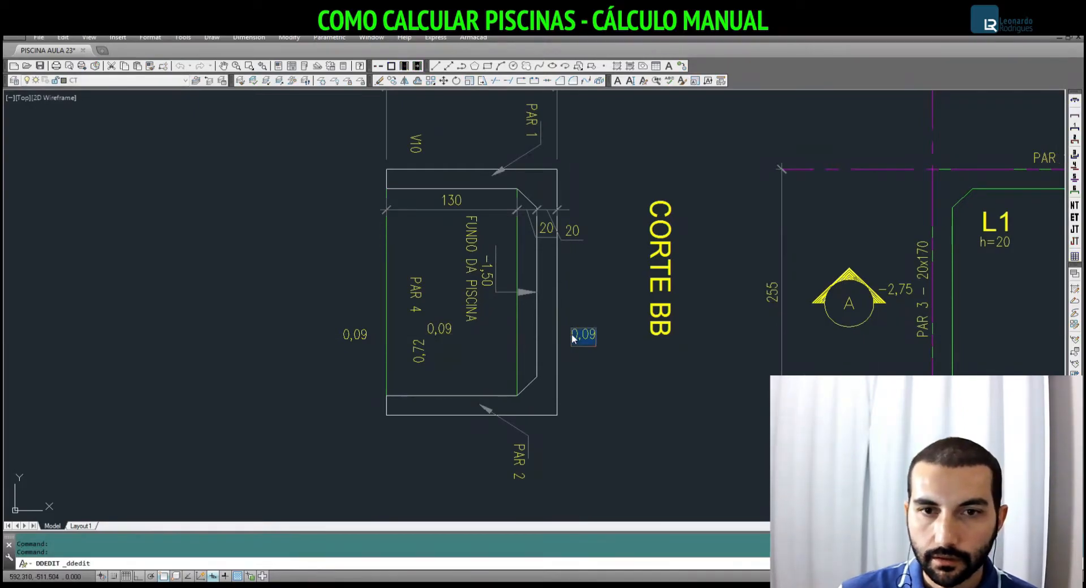
{"action": "type", "text": "0,23"}
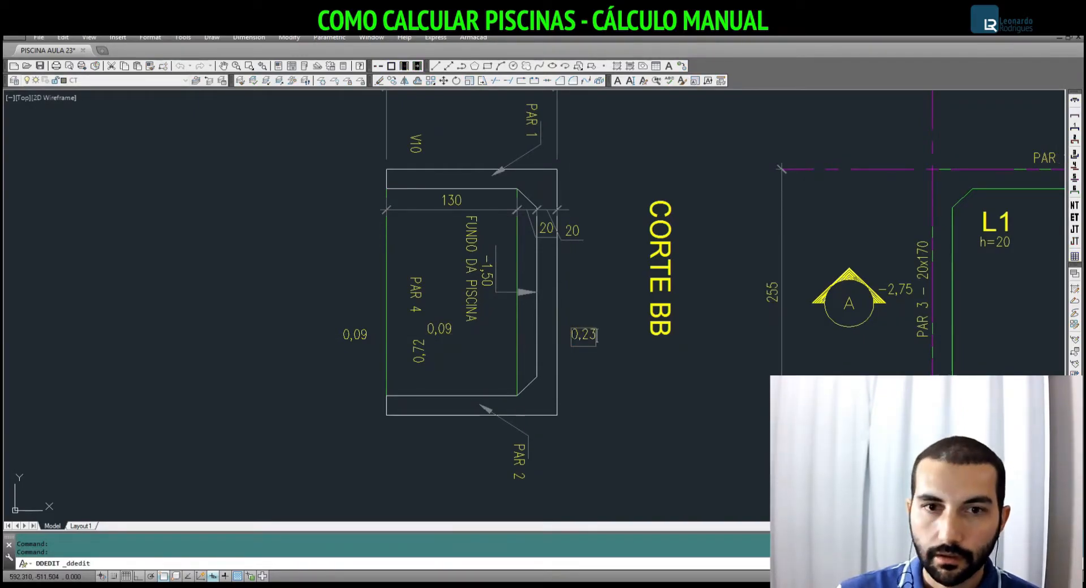
{"action": "key", "text": "Return"}
{"action": "left_click", "coordinate": [356, 338]}
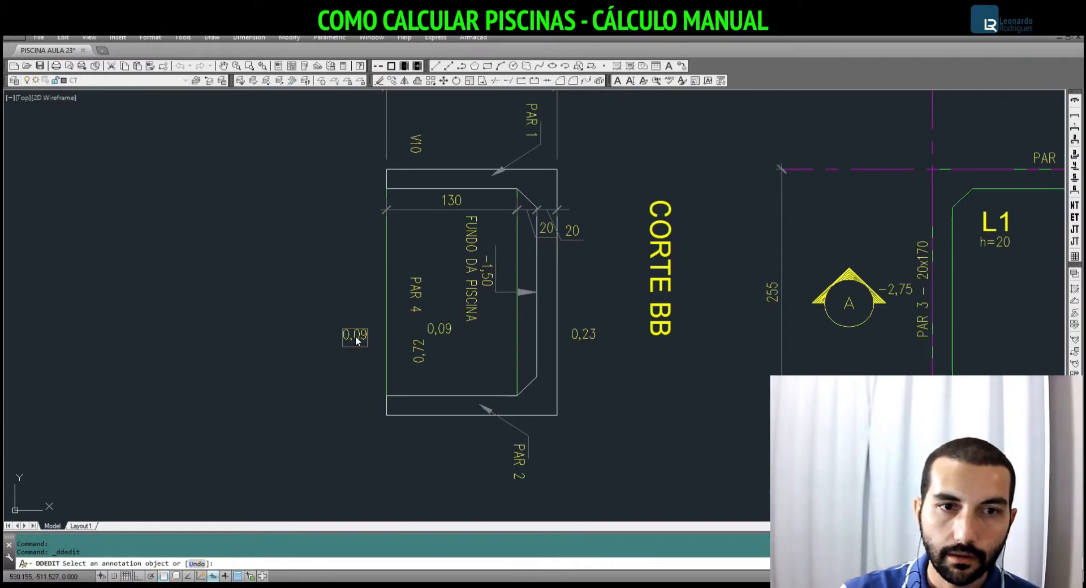
{"action": "key", "text": "Return"}
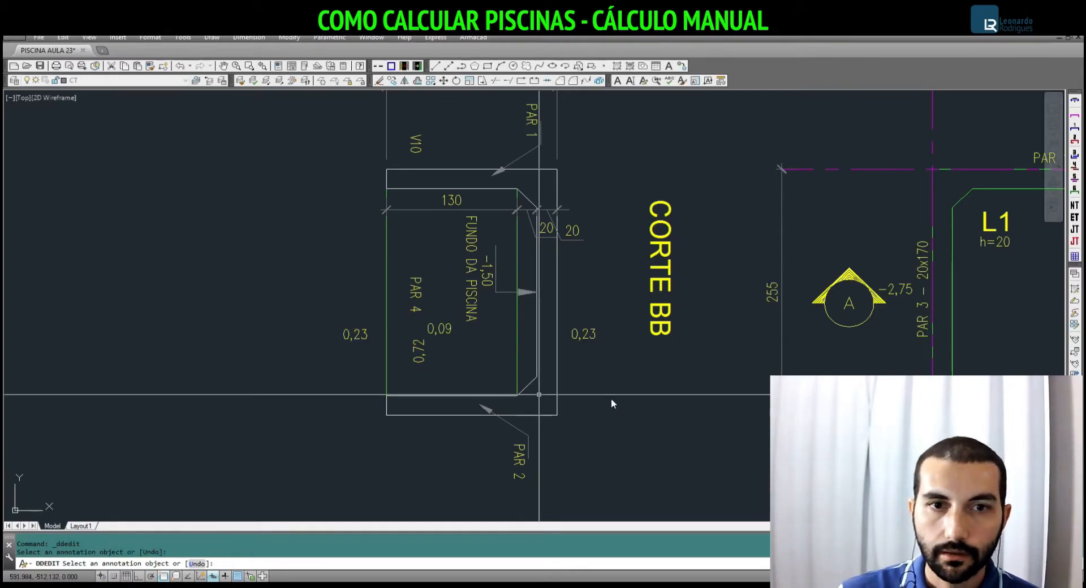
Check my of Paredes 03 e 04 in Excel and change the rotated 0,72 text on PAR 4 in AutoCAD to 0,10
{"action": "key", "text": "alt+Tab"}
{"action": "key", "text": "Down"}
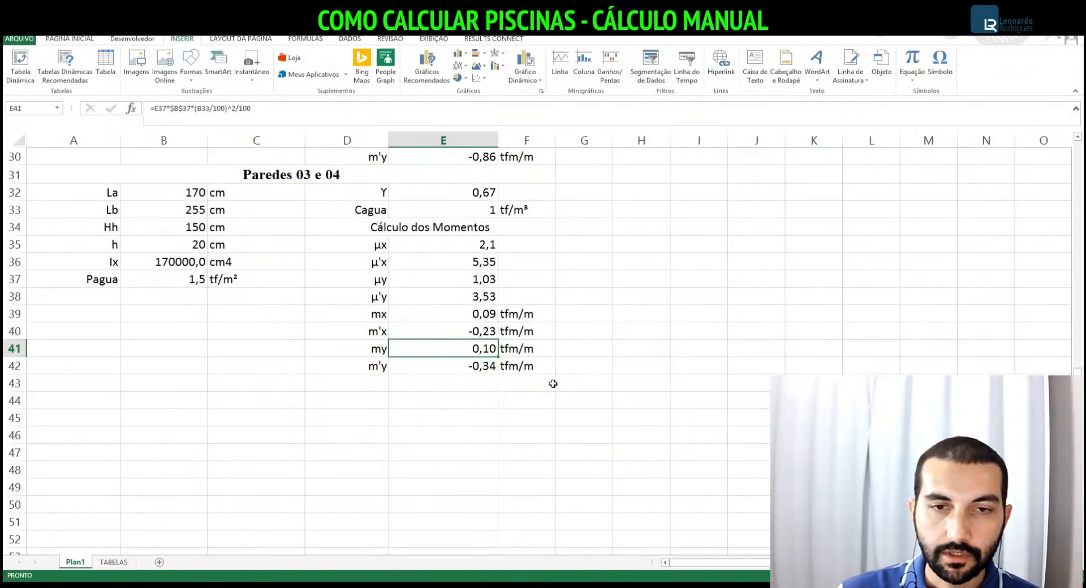
{"action": "key", "text": "alt+Tab"}
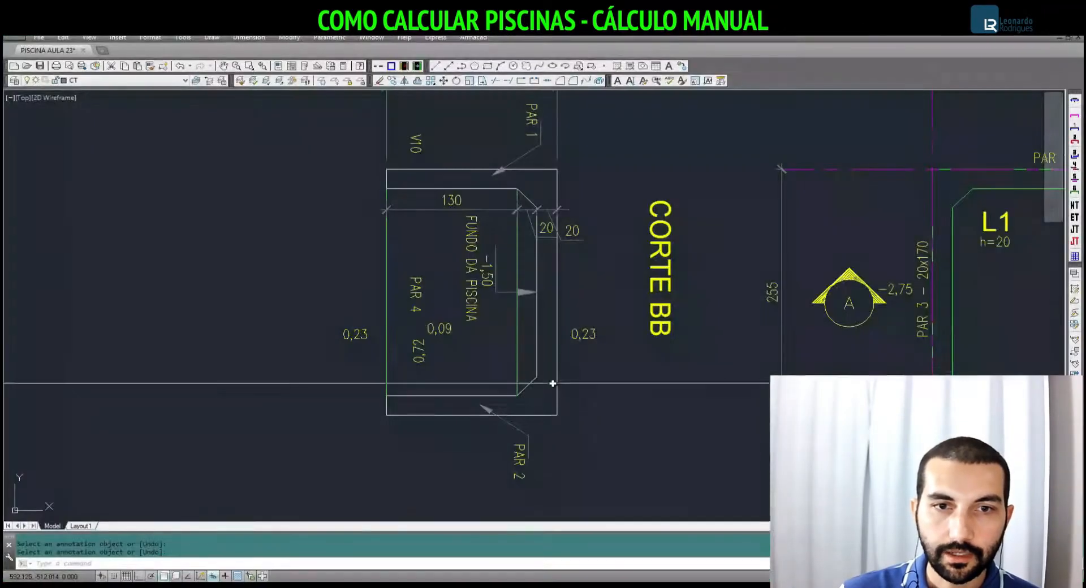
{"action": "double_click", "coordinate": [420, 352]}
{"action": "type", "text": "0,10"}
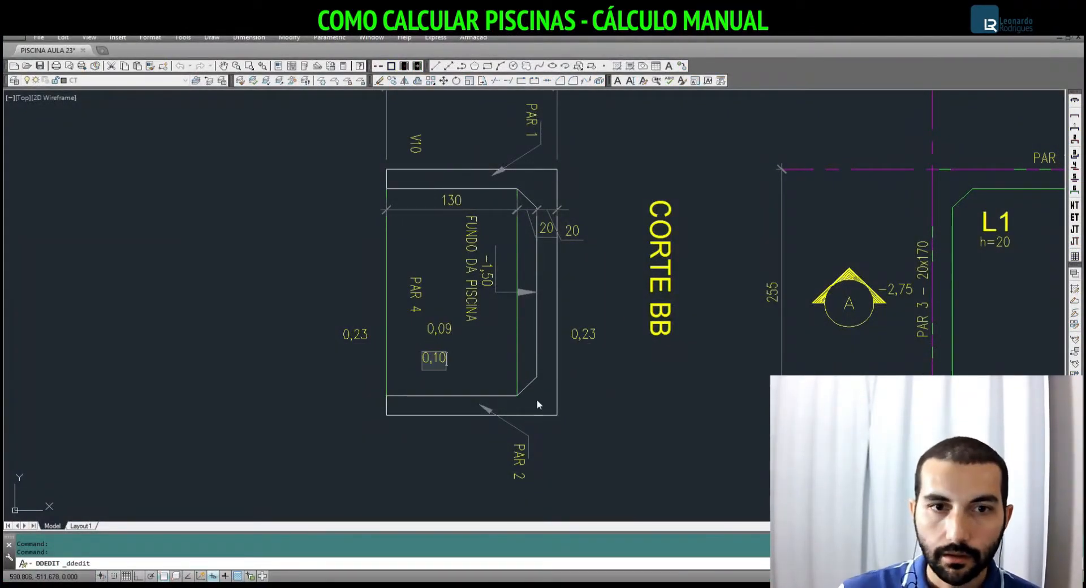
{"action": "key", "text": "Return"}
{"action": "key", "text": "Return"}
Copy the rotated 0,10 text outside the PAR 2 and PAR 1 edges of Corte BB, checking m'y in Excel
{"action": "left_click", "coordinate": [438, 359]}
{"action": "left_click", "coordinate": [408, 351]}
{"action": "type", "text": "co"}
{"action": "key", "text": "Return"}
{"action": "left_click", "coordinate": [418, 344]}
{"action": "left_click", "coordinate": [428, 445]}
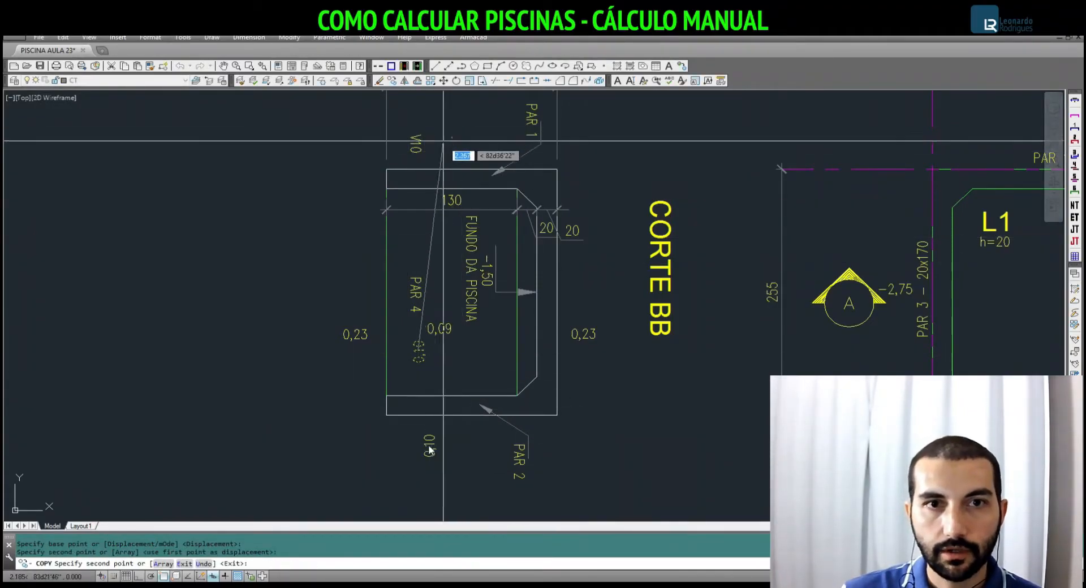
{"action": "key", "text": "alt+Tab"}
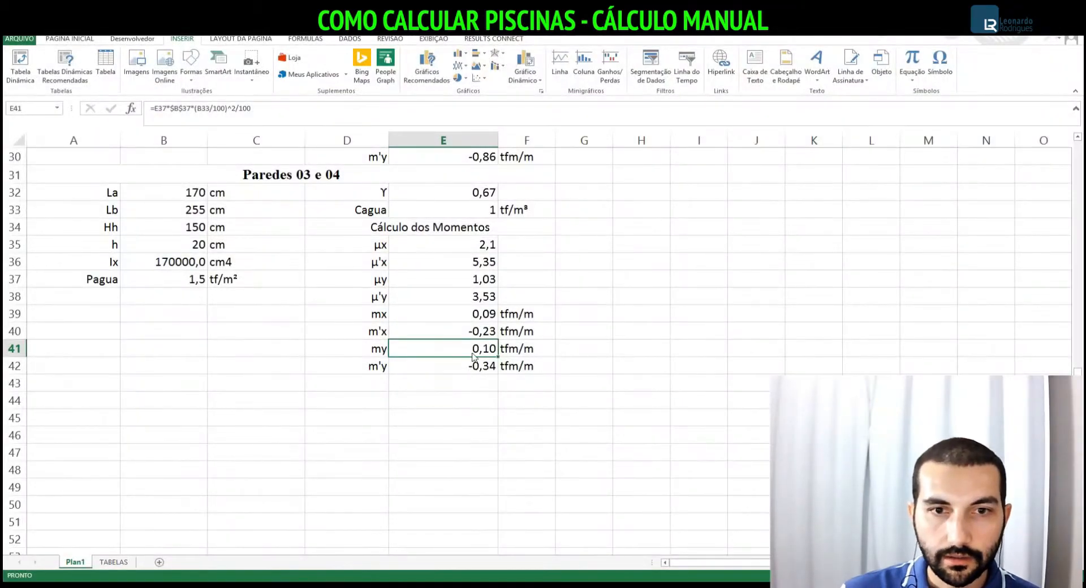
{"action": "key", "text": "alt+Tab"}
{"action": "left_click", "coordinate": [441, 136]}
{"action": "left_click", "coordinate": [443, 144]}
Change the rotated moment texts outside the PAR 1 and PAR 2 edges of Corte BB to 0,34
{"action": "double_click", "coordinate": [442, 145]}
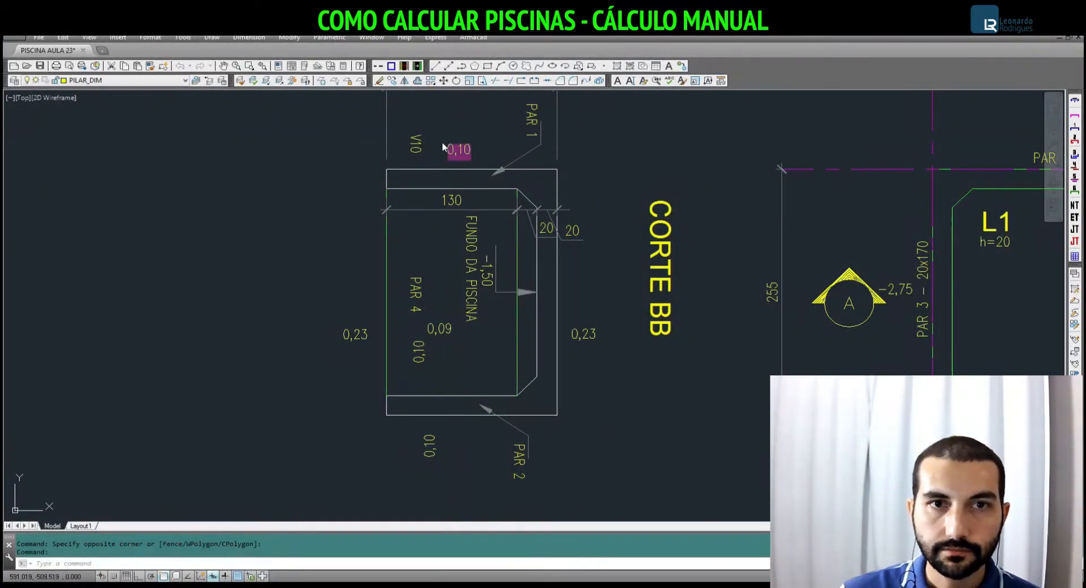
{"action": "type", "text": "0,1"}
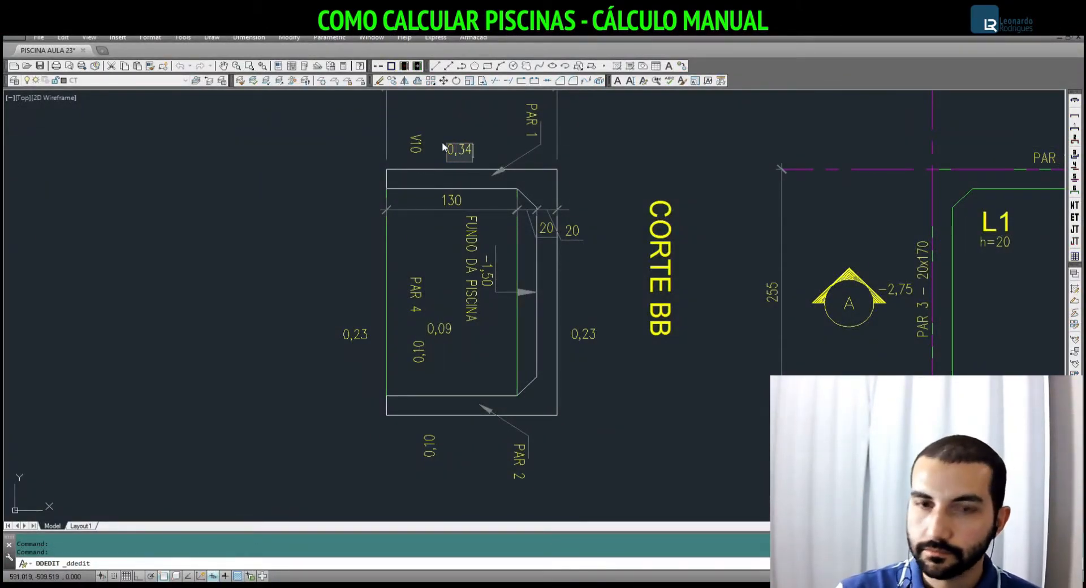
{"action": "key", "text": "Return"}
{"action": "left_click", "coordinate": [430, 445]}
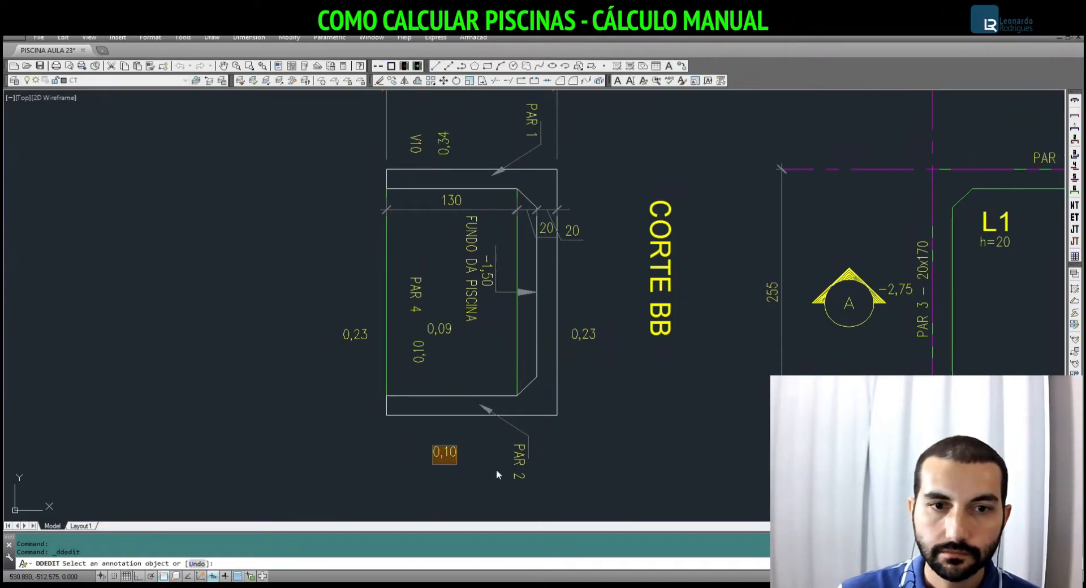
{"action": "type", "text": "0,34"}
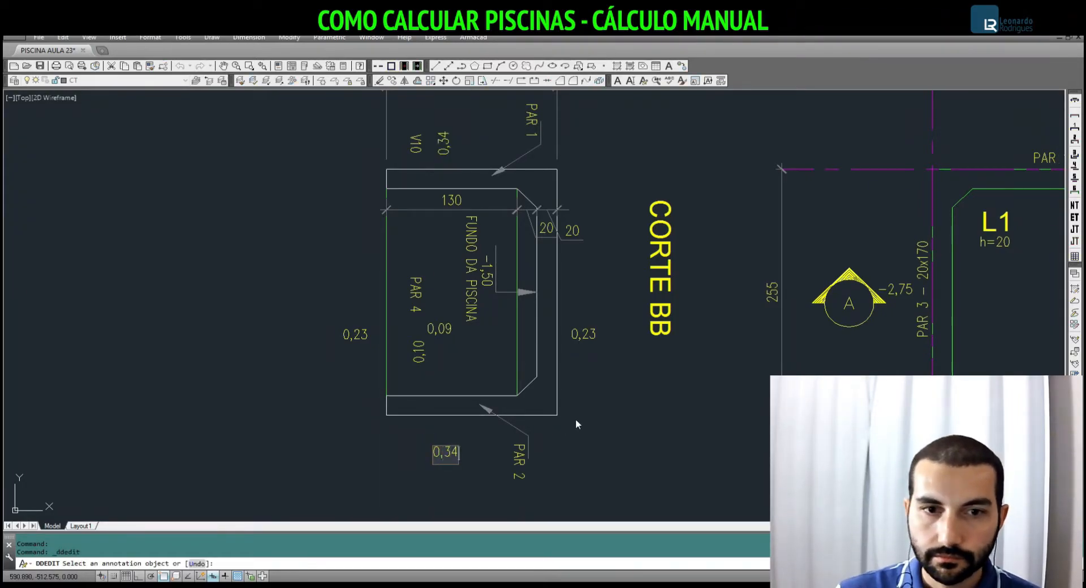
{"action": "key", "text": "Return"}
{"action": "key", "text": "Return"}
Switch to Excel and add the label d below Pagua in the Paredes 03 e 04 block, in A38
{"action": "key", "text": "alt+Tab"}
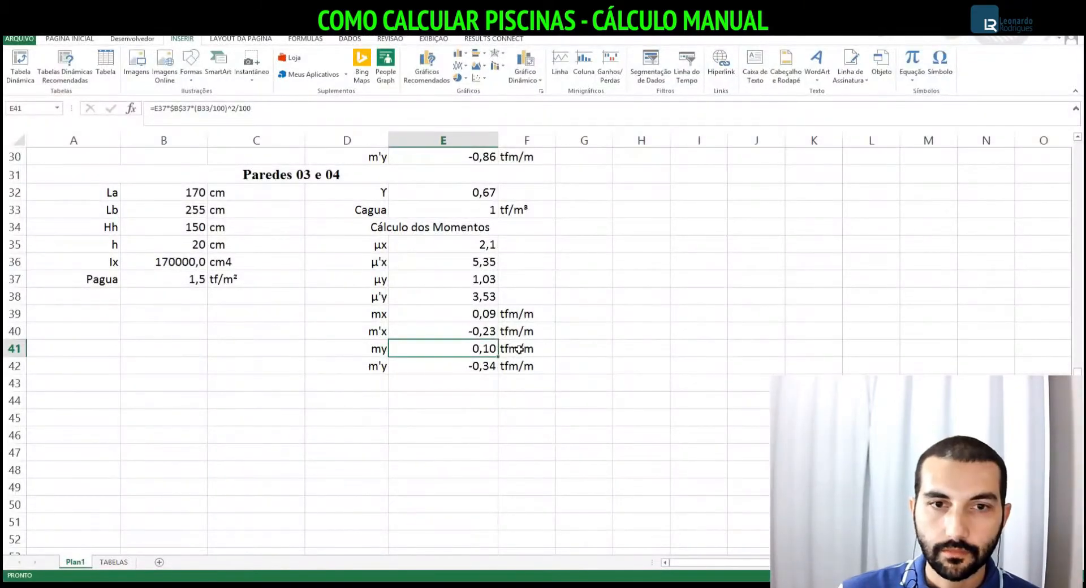
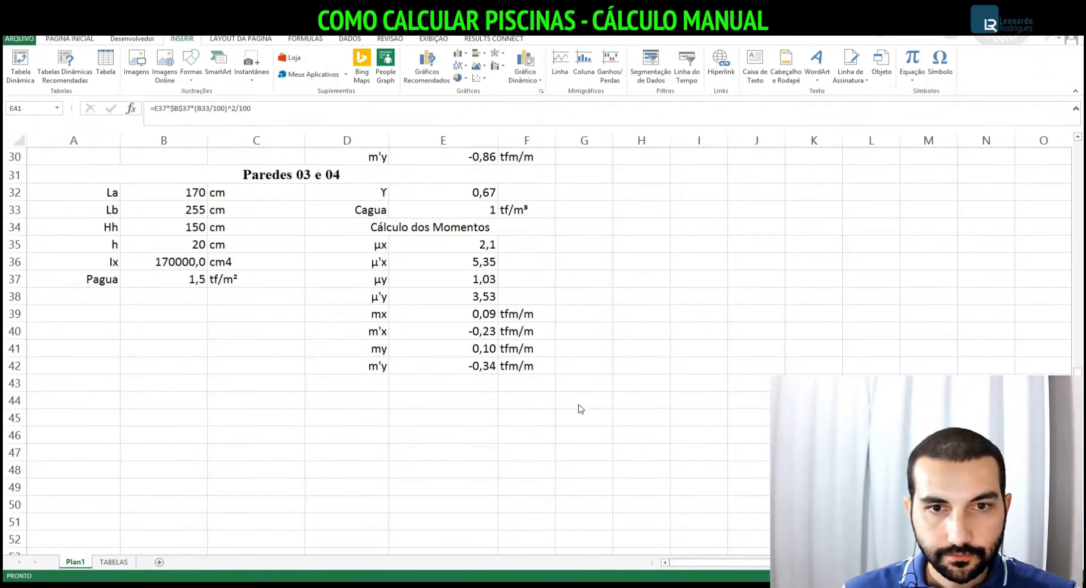
{"action": "left_click", "coordinate": [452, 432]}
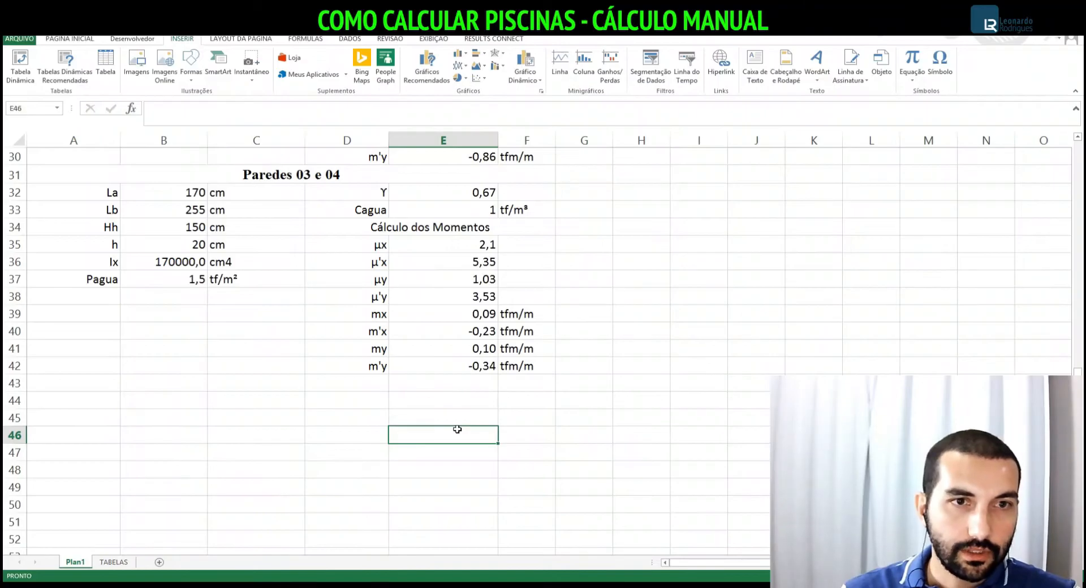
{"action": "key", "text": "Left"}
{"action": "key", "text": "Left"}
{"action": "key", "text": "Left"}
{"action": "key", "text": "Left"}
{"action": "key", "text": "Up"}
{"action": "key", "text": "Up"}
{"action": "key", "text": "Up"}
{"action": "key", "text": "Up"}
{"action": "key", "text": "Up"}
{"action": "key", "text": "Up"}
{"action": "key", "text": "Up"}
{"action": "key", "text": "Up"}
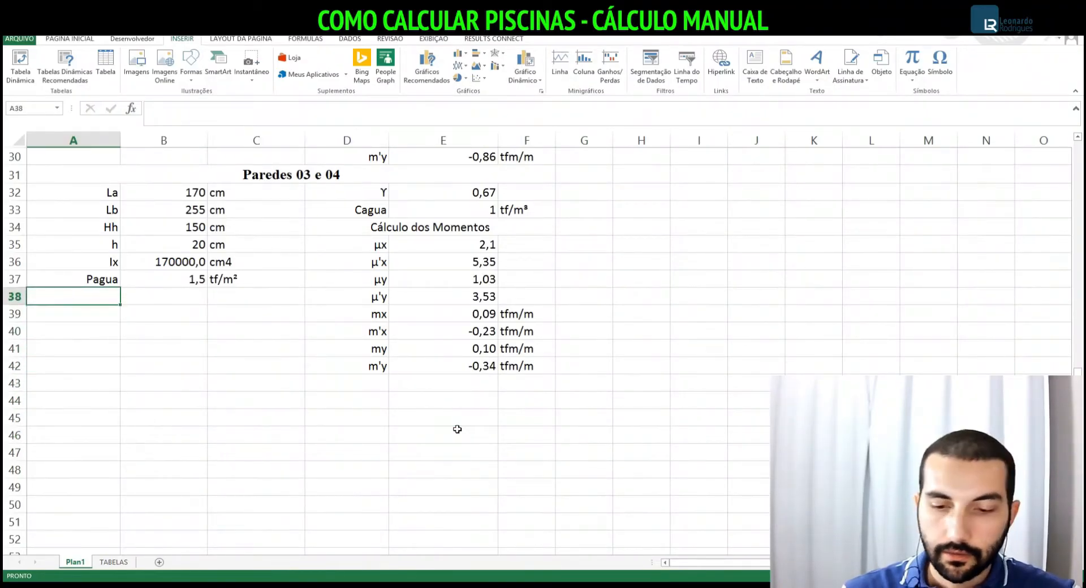
{"action": "type", "text": "Dimensionamento de Piscinas"}
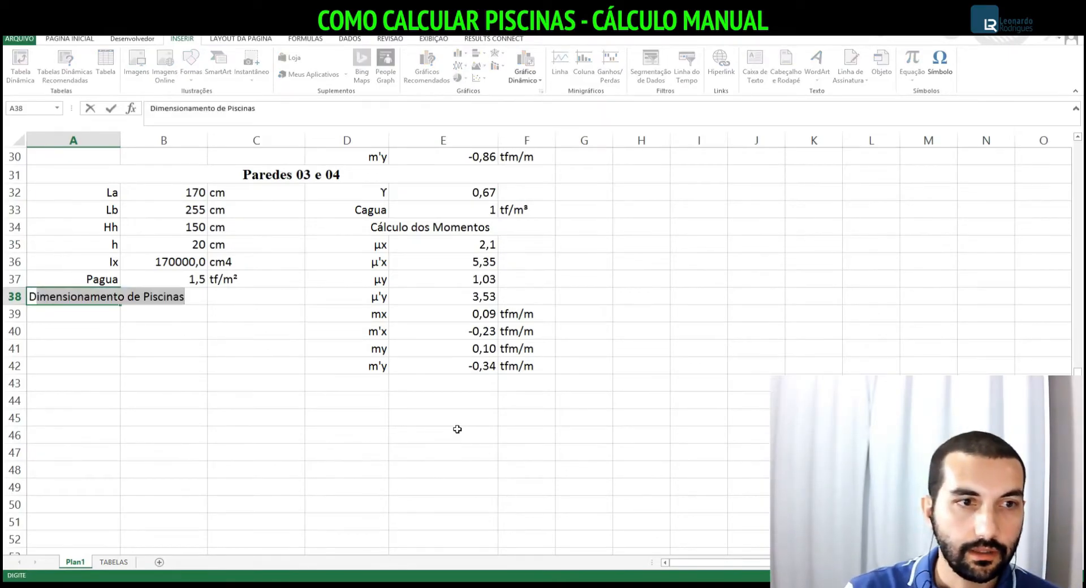
{"action": "key", "text": "BackSpace"}
{"action": "key", "text": "BackSpace"}
{"action": "type", "text": "d"}
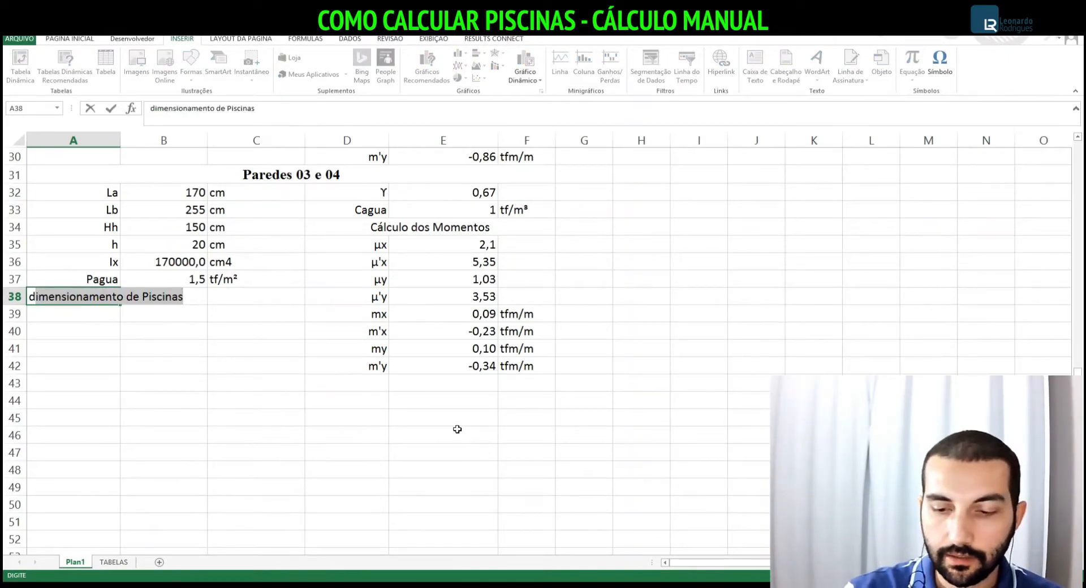
{"action": "key", "text": "Delete"}
{"action": "key", "text": "Return"}
Enter cm as the unit of d in C38
{"action": "key", "text": "Up"}
{"action": "key", "text": "Right"}
{"action": "key", "text": "Right"}
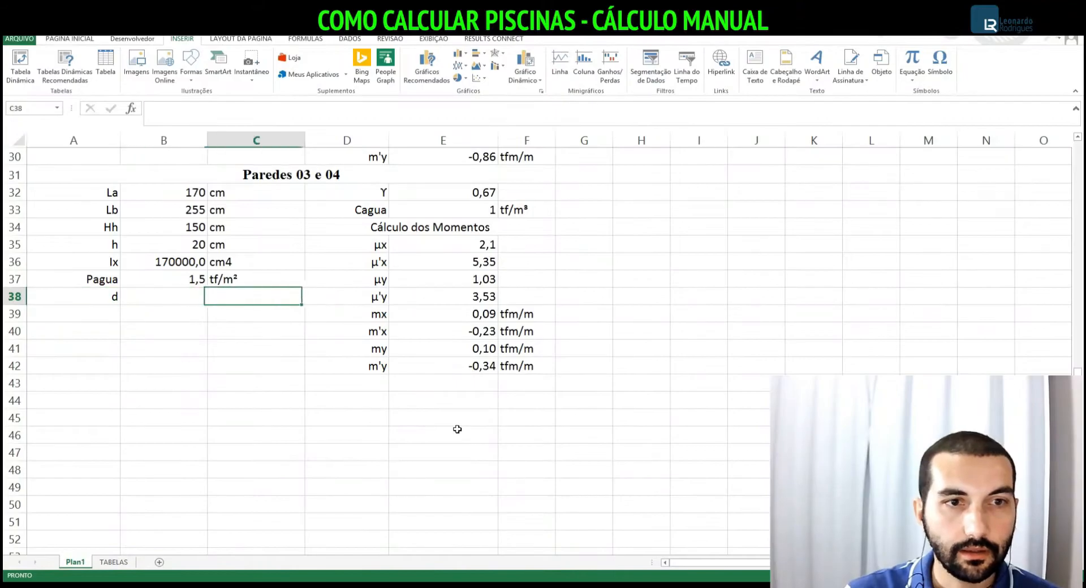
{"action": "type", "text": "C"}
{"action": "key", "text": "BackSpace"}
{"action": "type", "text": "cm"}
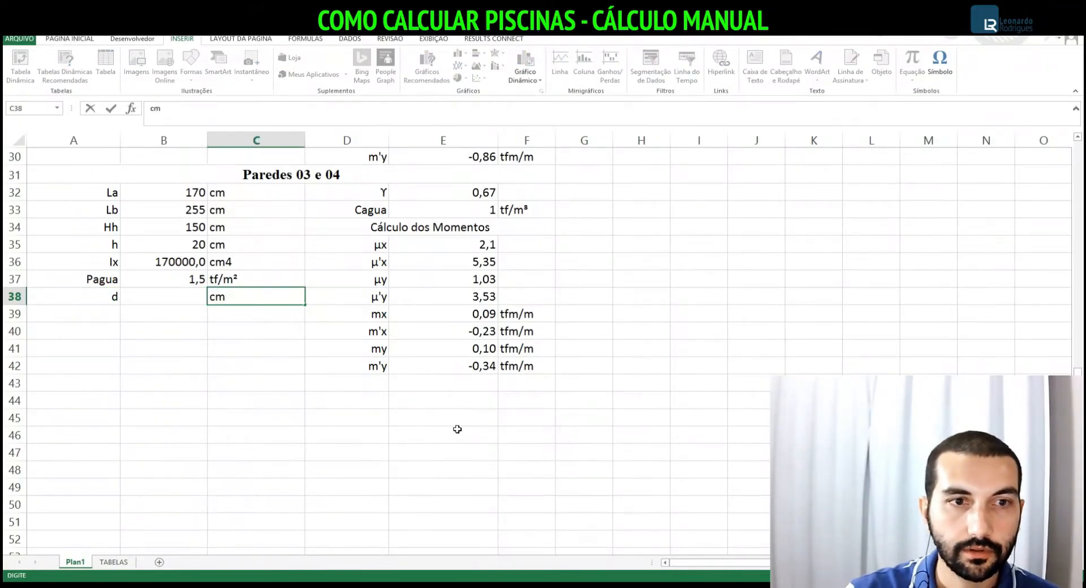
{"action": "key", "text": "Return"}
{"action": "key", "text": "Up"}
{"action": "key", "text": "Left"}
{"action": "type", "text": "="}
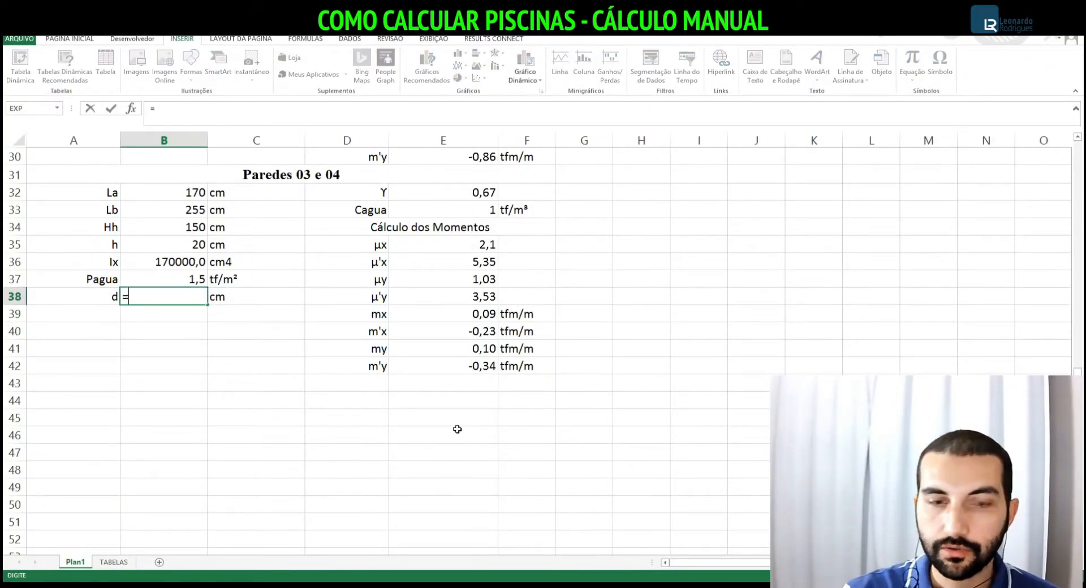
{"action": "key", "text": "Escape"}
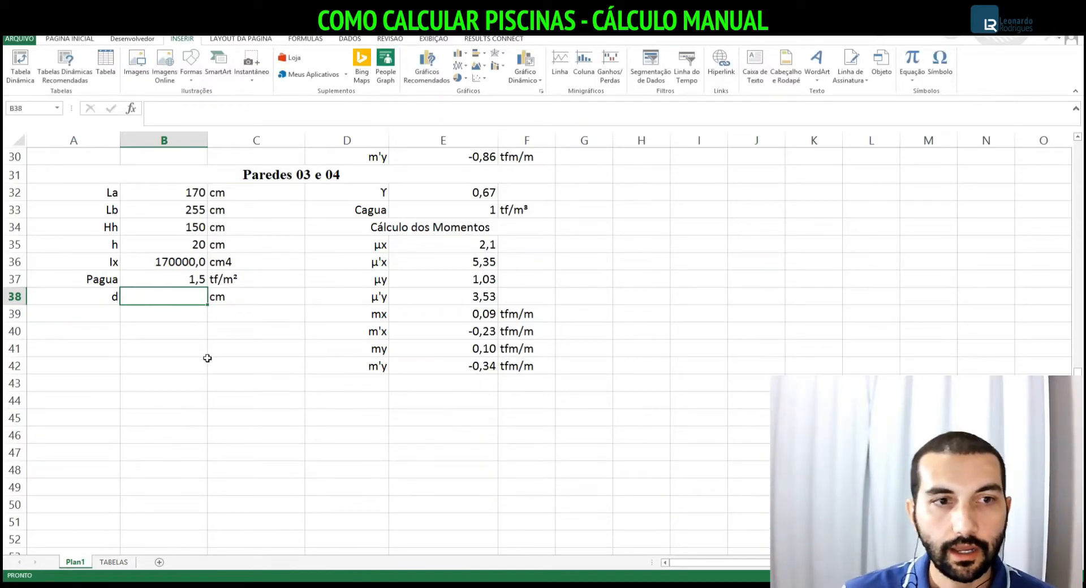
{"action": "left_click_drag", "start_coordinate": [229, 299], "coordinate": [112, 294]}
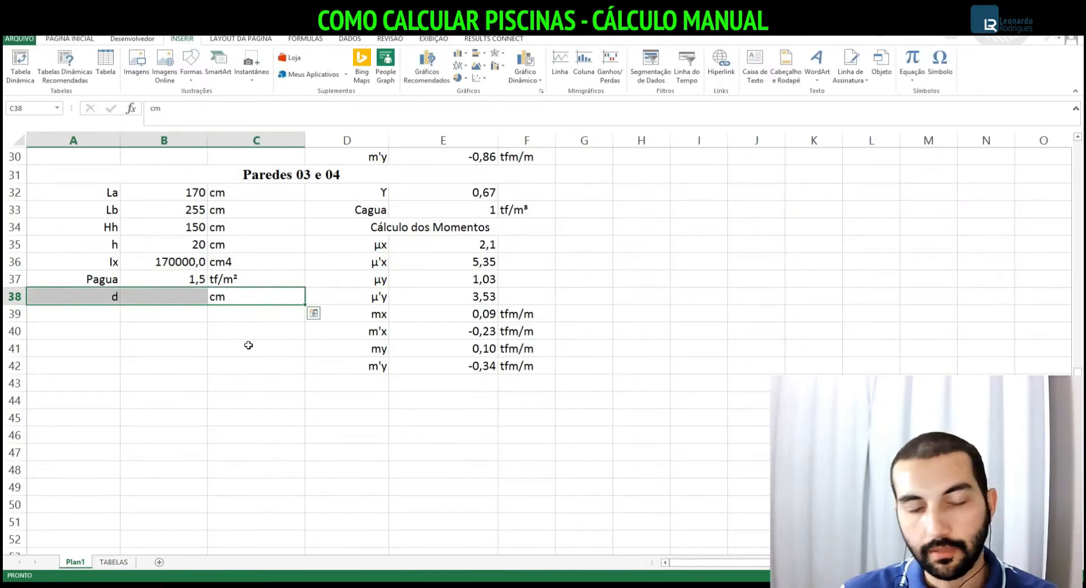
Add the label Cob. below Ec in the DADOS DE CÁLCULO block, in G4
{"action": "scroll", "coordinate": [371, 344], "scroll_direction": "up", "scroll_amount": 10}
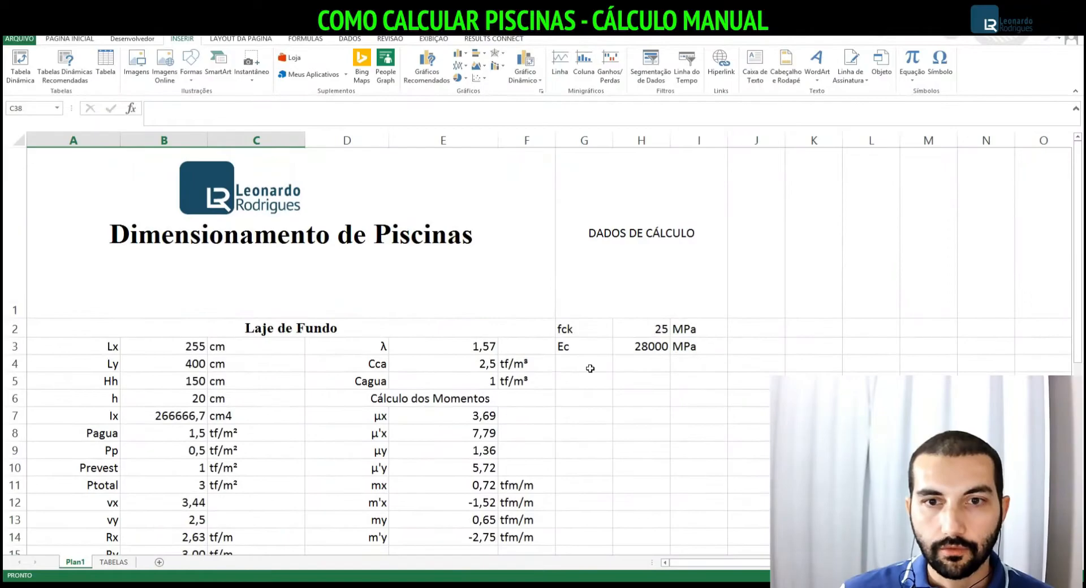
{"action": "left_click", "coordinate": [588, 365]}
{"action": "type", "text": "C"}
{"action": "type", "text": "ob"}
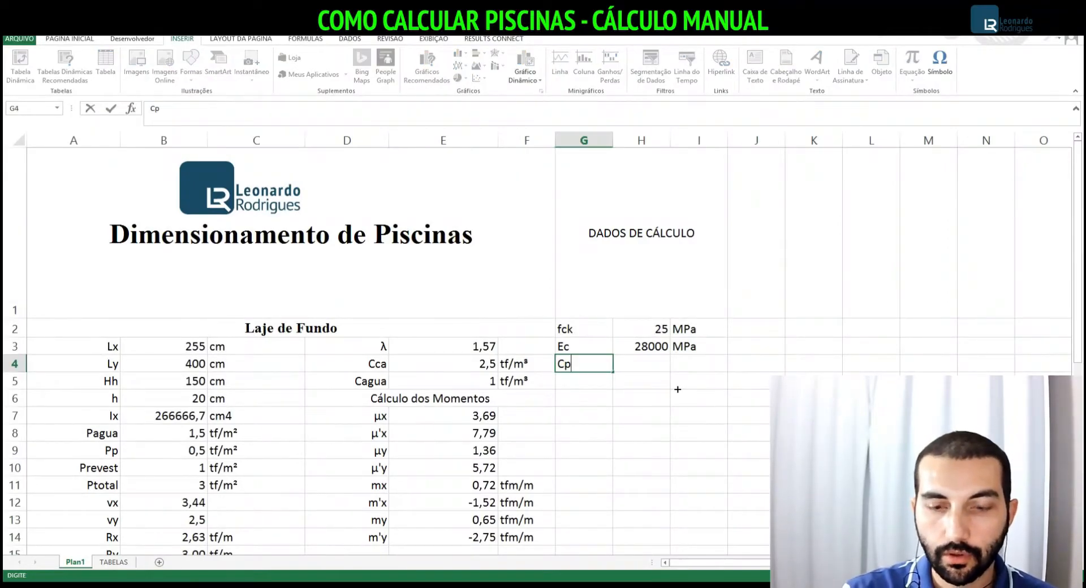
{"action": "key", "text": "BackSpace"}
{"action": "key", "text": "BackSpace"}
{"action": "type", "text": "ob."}
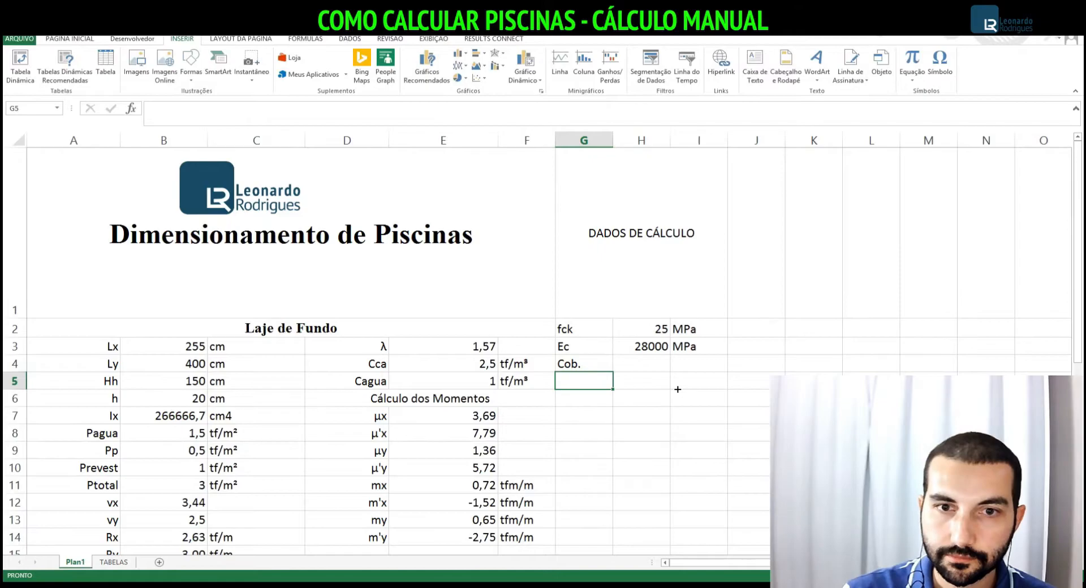
{"action": "key", "text": "Tab"}
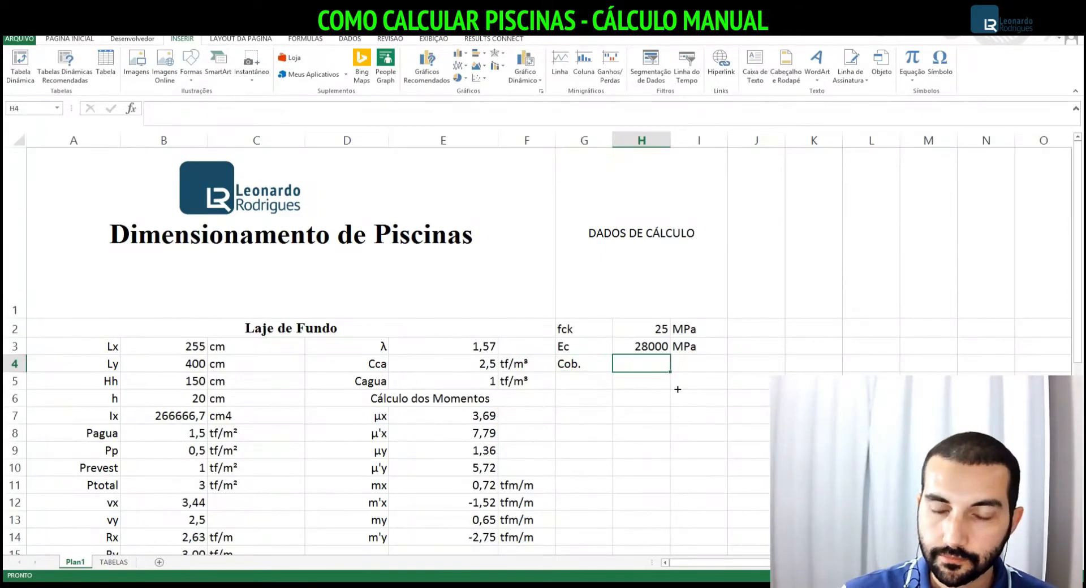
Enter the unit cm and the value 2,5 for Cob. in row 4
{"action": "key", "text": "Tab"}
{"action": "type", "text": "c,"}
{"action": "key", "text": "BackSpace"}
{"action": "type", "text": "m"}
{"action": "key", "text": "Return"}
{"action": "key", "text": "Up"}
{"action": "key", "text": "Left"}
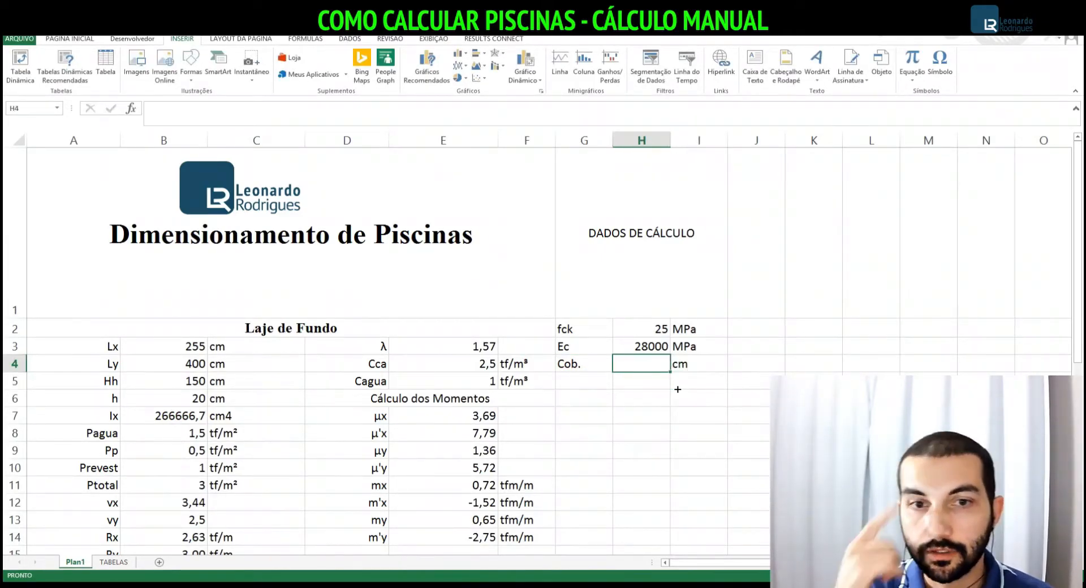
{"action": "type", "text": "2,5"}
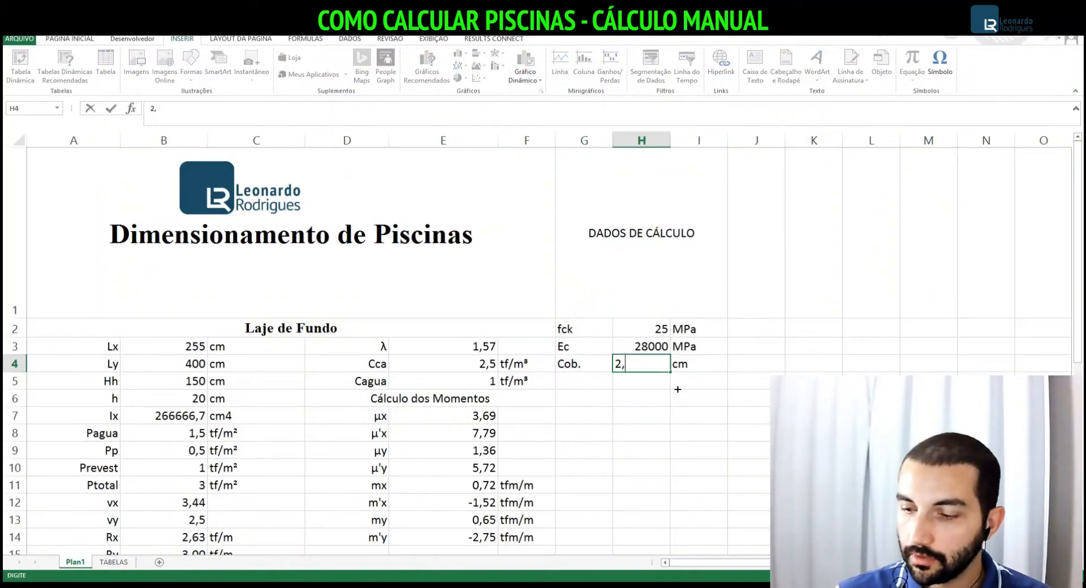
{"action": "key", "text": "Return"}
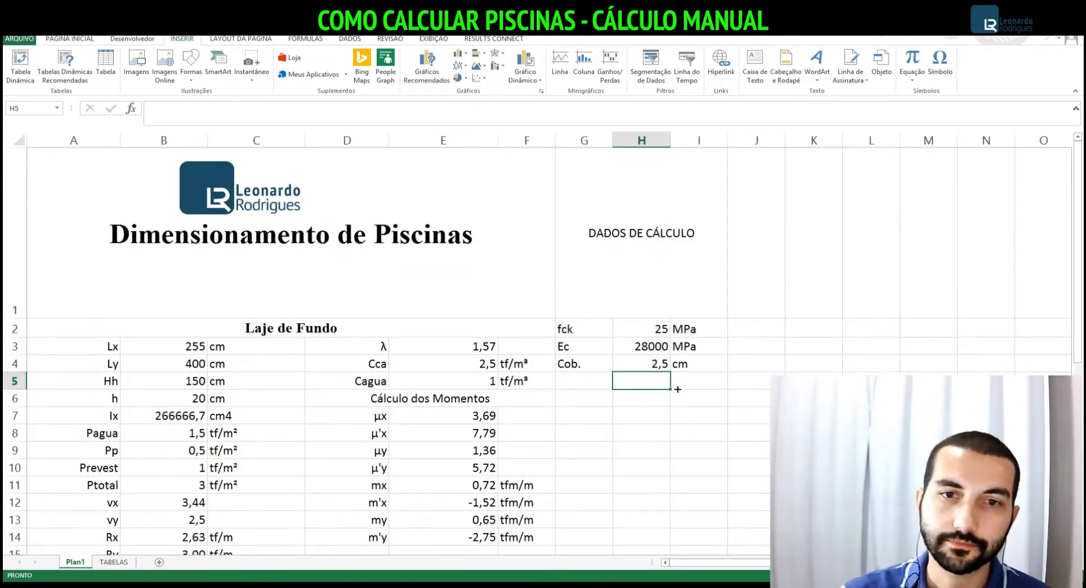
Add the label ρmin in G5 below Cob., inserting the Greek small letter rho as a symbol
{"action": "key", "text": "Left"}
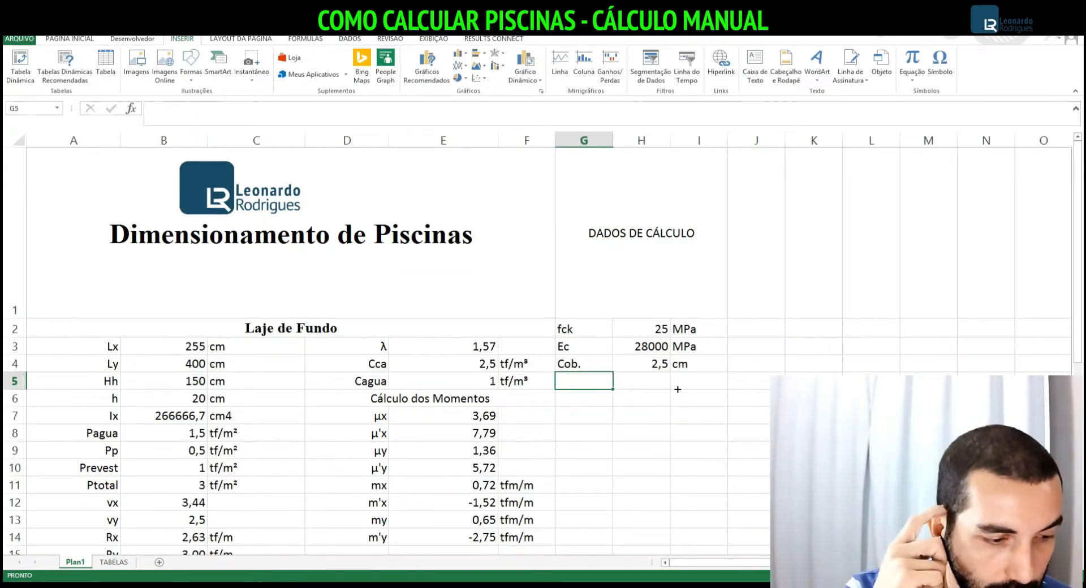
{"action": "left_click", "coordinate": [939, 64]}
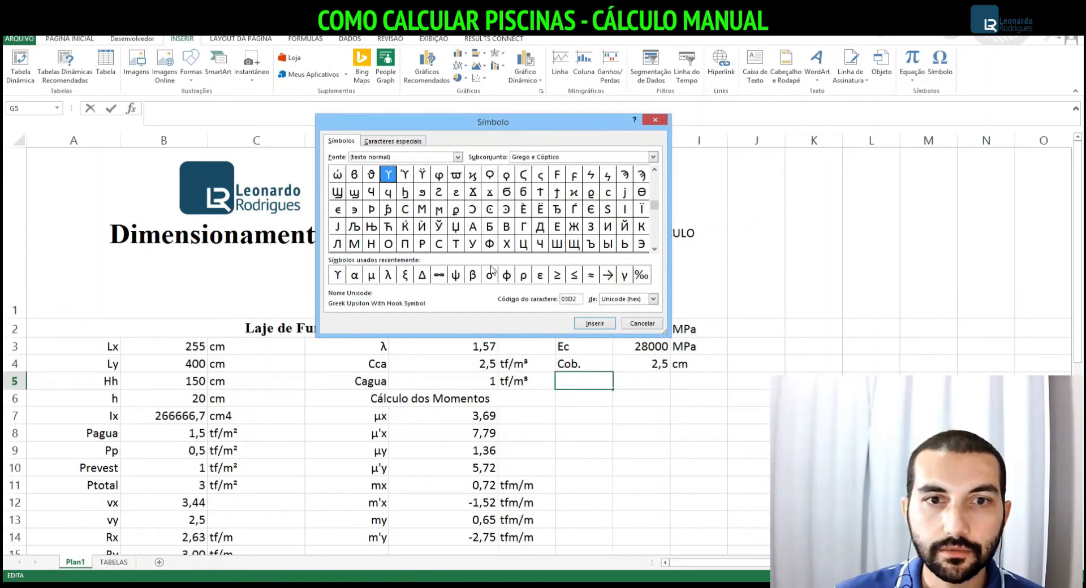
{"action": "left_click", "coordinate": [523, 274]}
{"action": "left_click", "coordinate": [594, 322]}
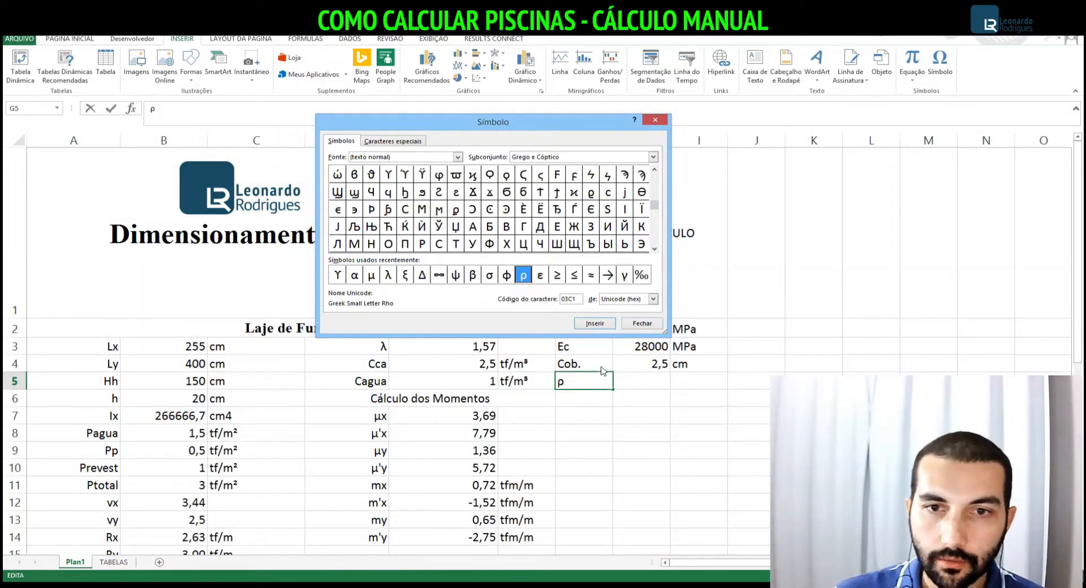
{"action": "left_click", "coordinate": [638, 323]}
{"action": "type", "text": "min"}
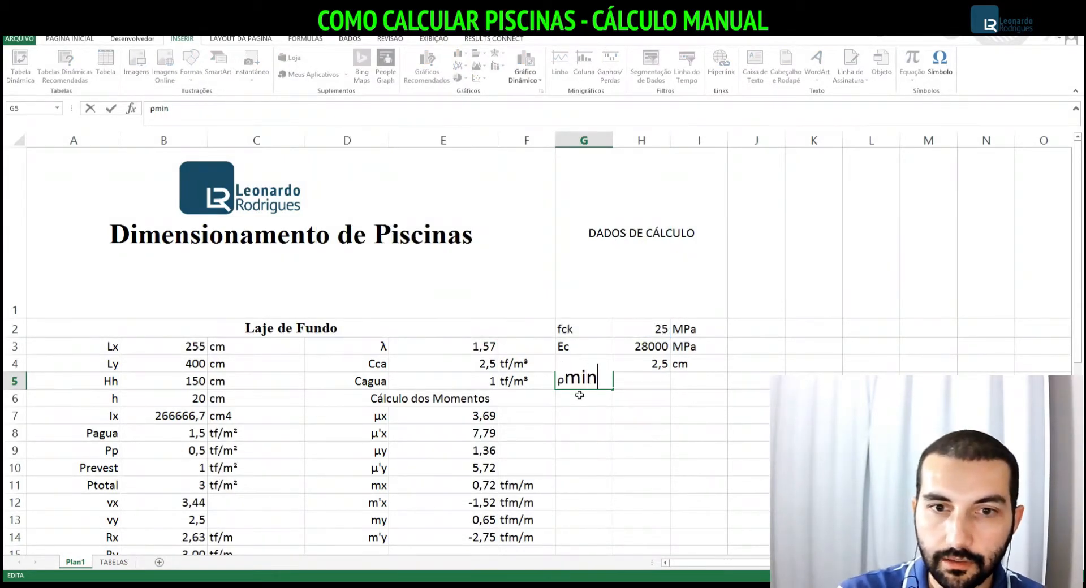
{"action": "key", "text": "Return"}
{"action": "key", "text": "Up"}
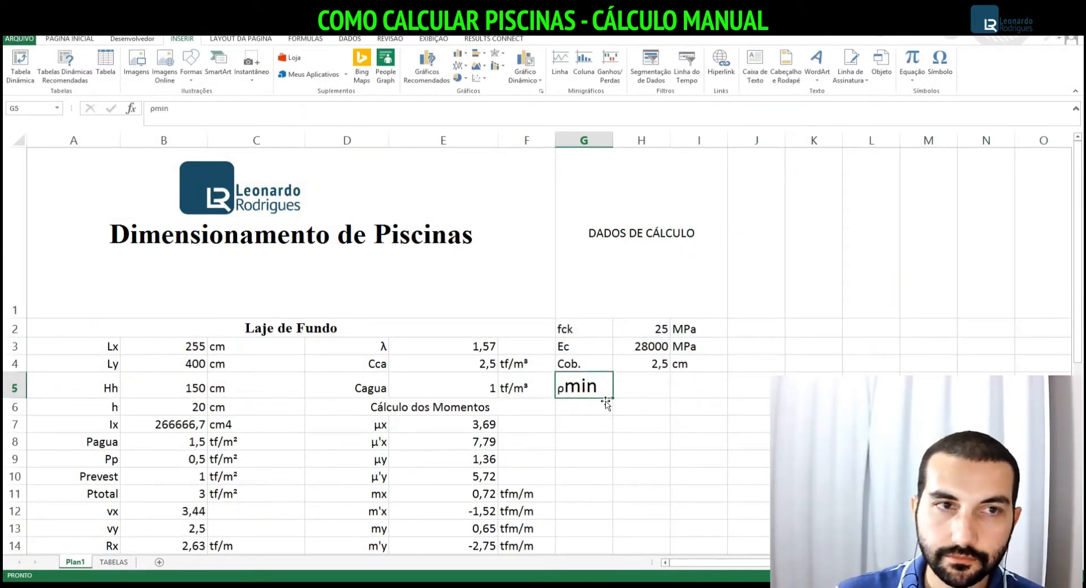
Set the font size of the ρmin label in G5 to 11
{"action": "double_click", "coordinate": [154, 109]}
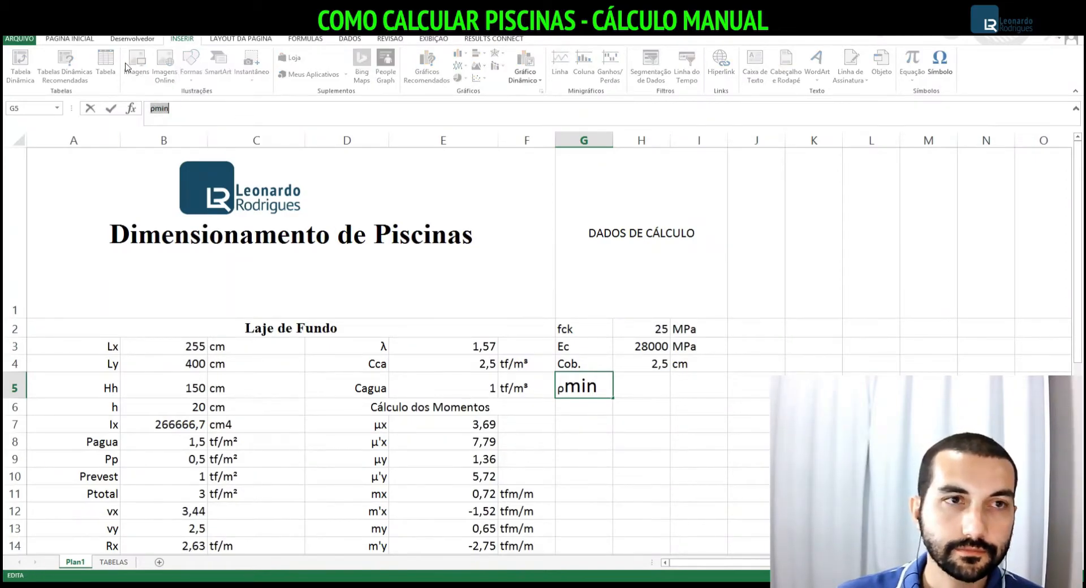
{"action": "left_click", "coordinate": [89, 39]}
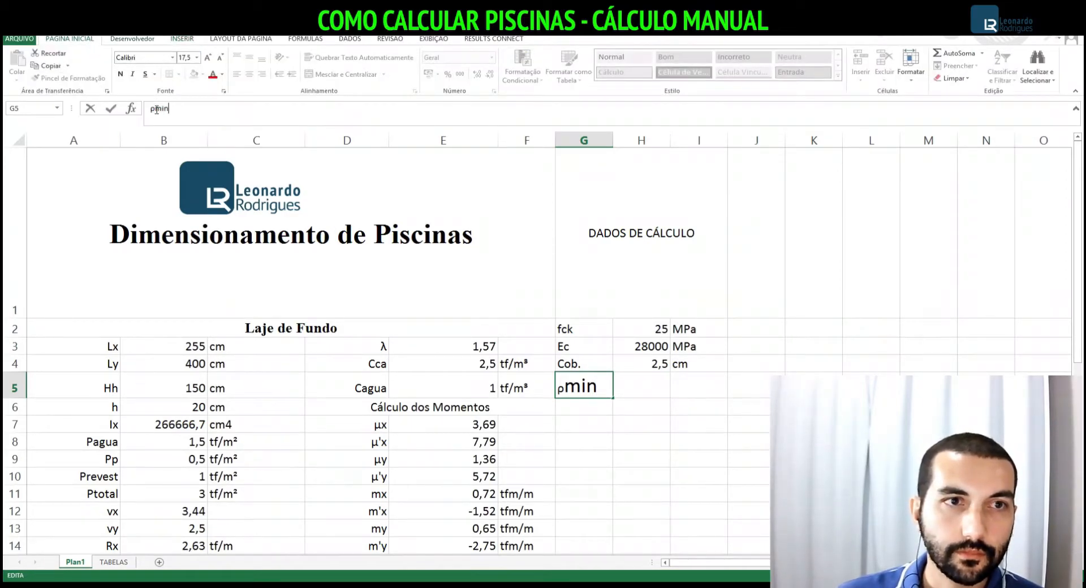
{"action": "left_click", "coordinate": [184, 58]}
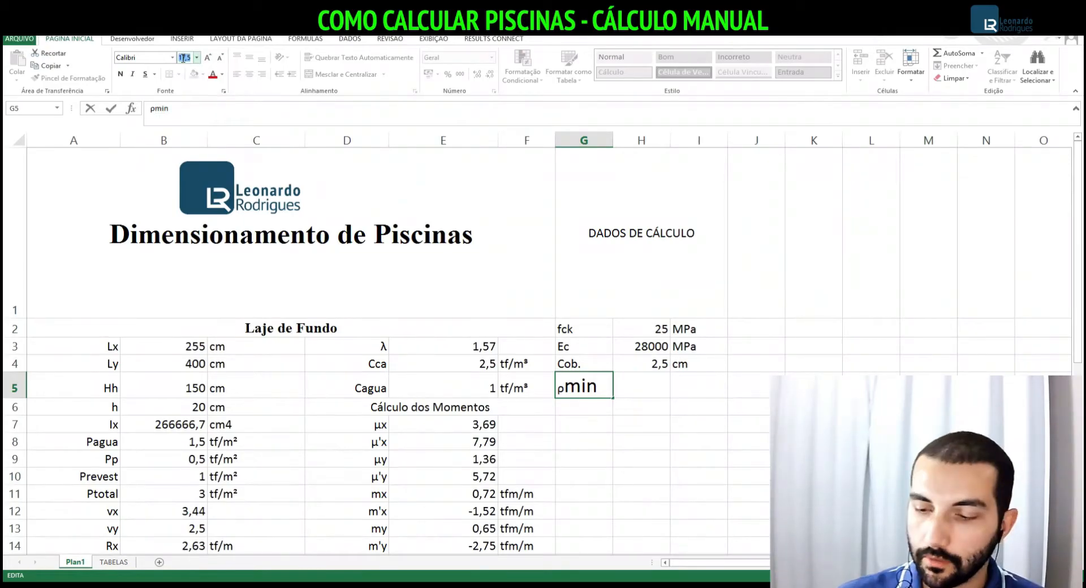
{"action": "key", "text": "Escape"}
{"action": "left_click", "coordinate": [655, 401]}
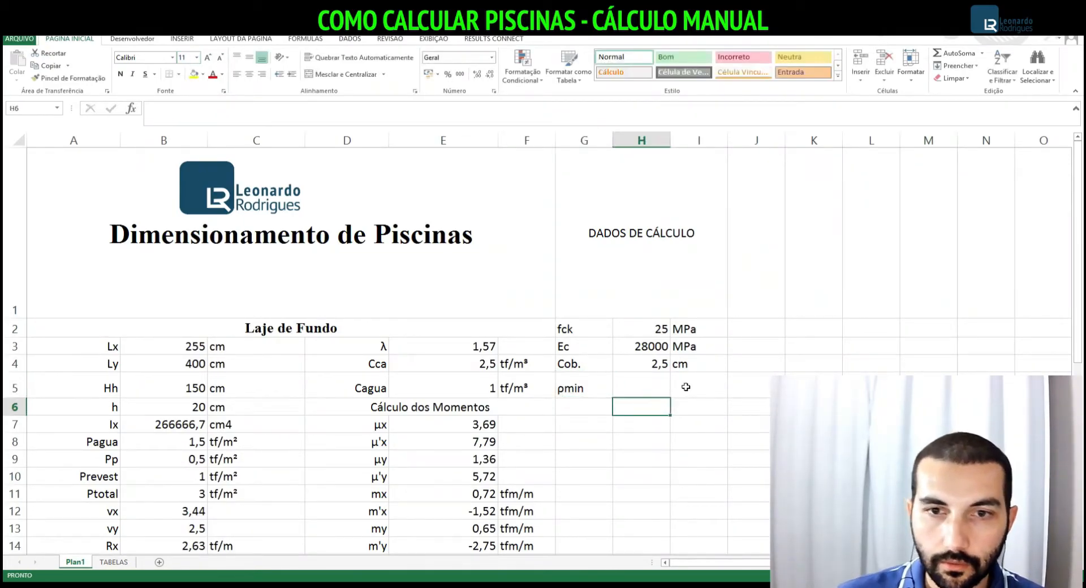
Copy the ρmin label from G5 into G6 and G7
{"action": "left_click", "coordinate": [631, 389]}
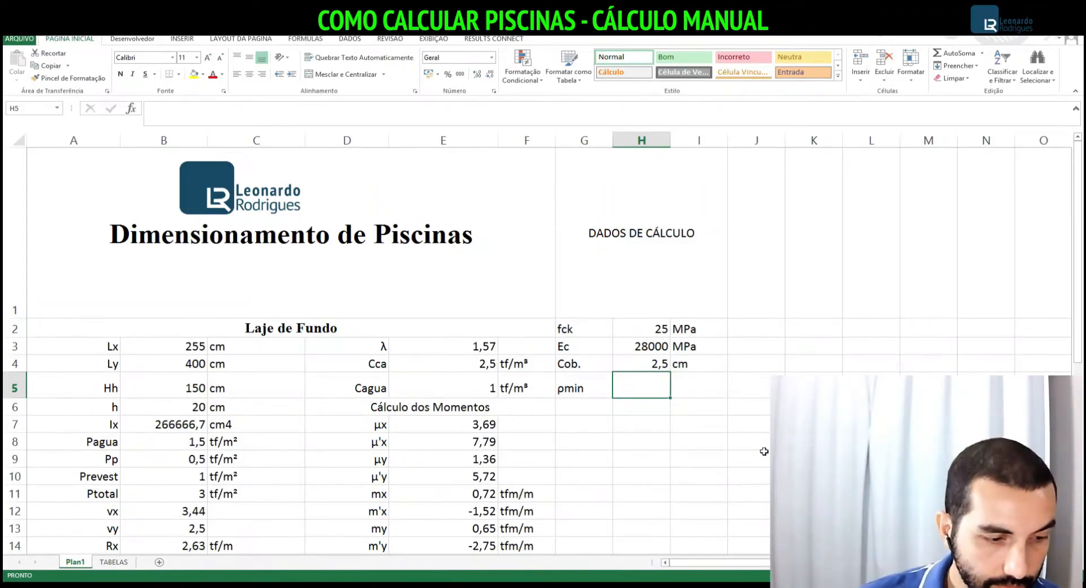
{"action": "key", "text": "Down"}
{"action": "key", "text": "Left"}
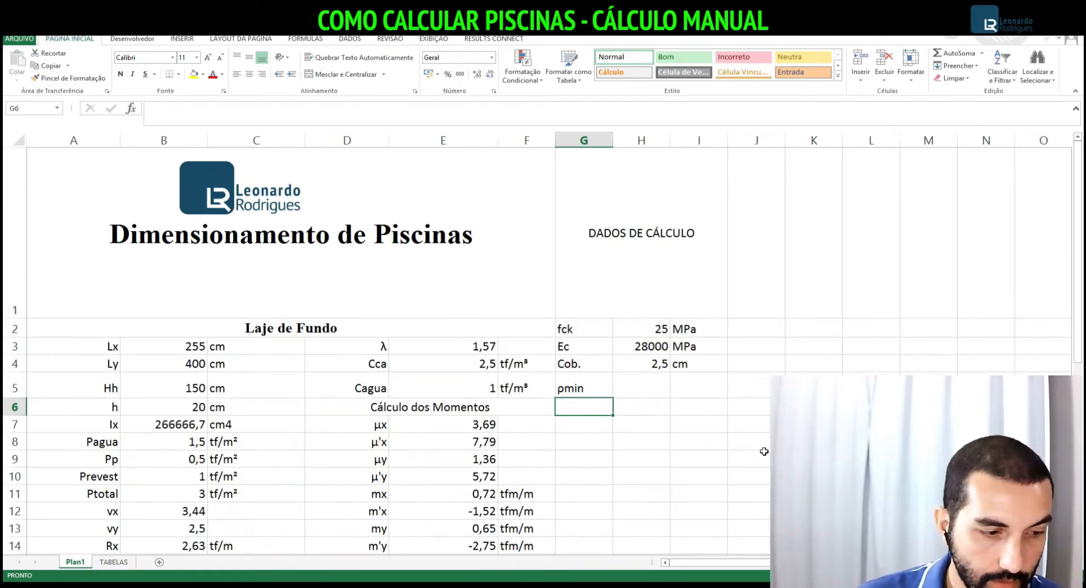
{"action": "left_click", "coordinate": [579, 395]}
{"action": "key", "text": "ctrl+c"}
{"action": "key", "text": "Down"}
{"action": "key", "text": "shift+Down"}
{"action": "key", "text": "ctrl+v"}
{"action": "key", "text": "shift+Up"}
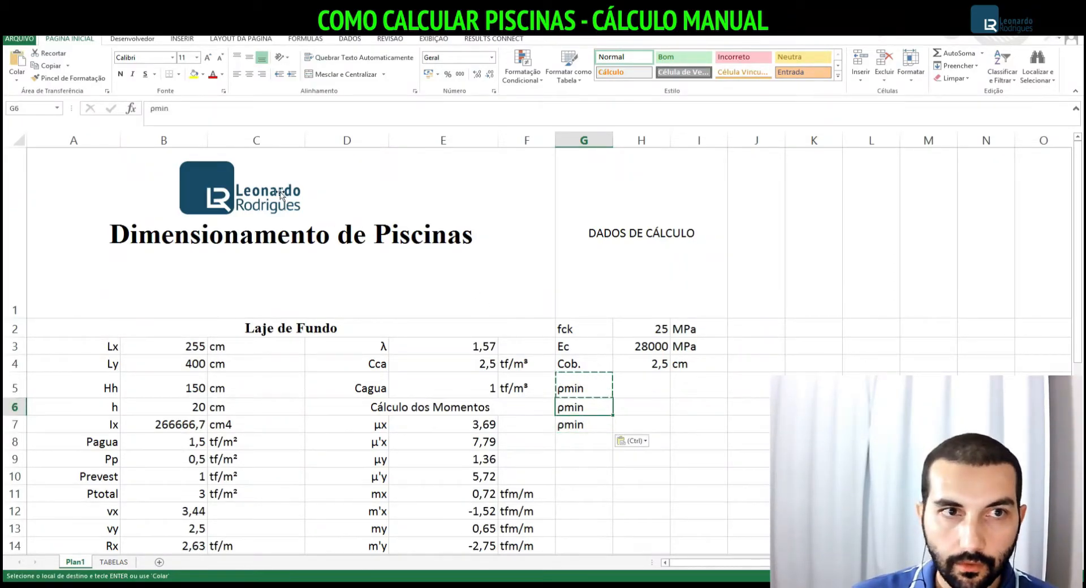
Change the copied label in G6 to ρs,pos
{"action": "left_click", "coordinate": [215, 110]}
{"action": "key", "text": "BackSpace"}
{"action": "key", "text": "BackSpace"}
{"action": "key", "text": "BackSpace"}
{"action": "type", "text": "s"}
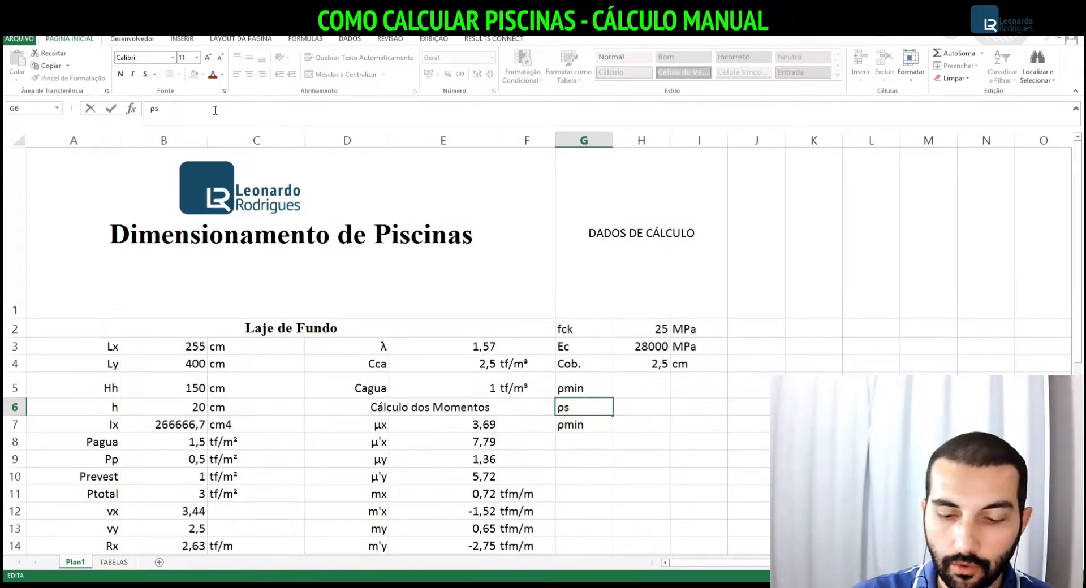
{"action": "type", "text": ",pos"}
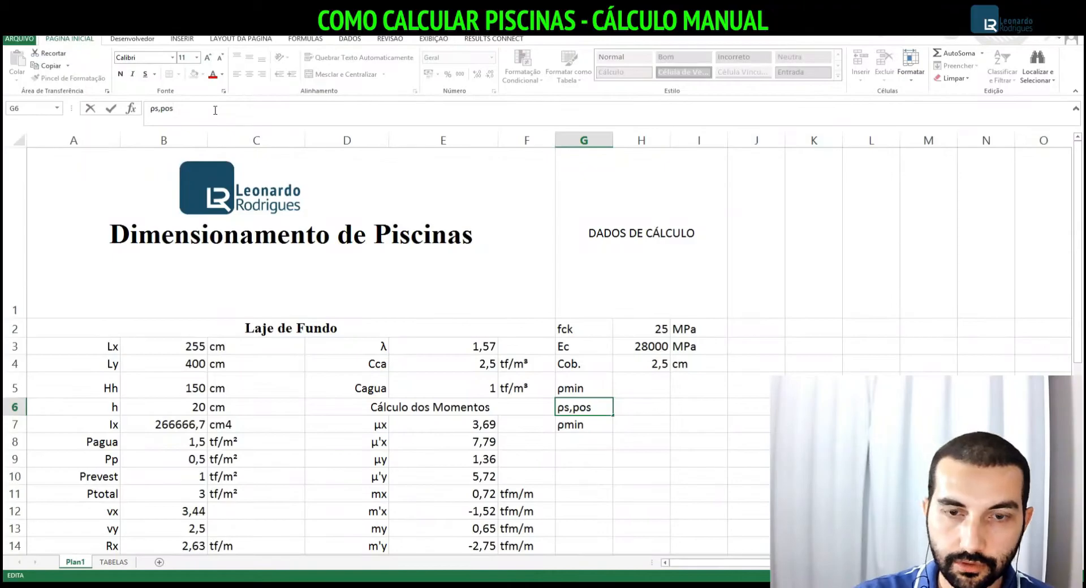
{"action": "key", "text": "Return"}
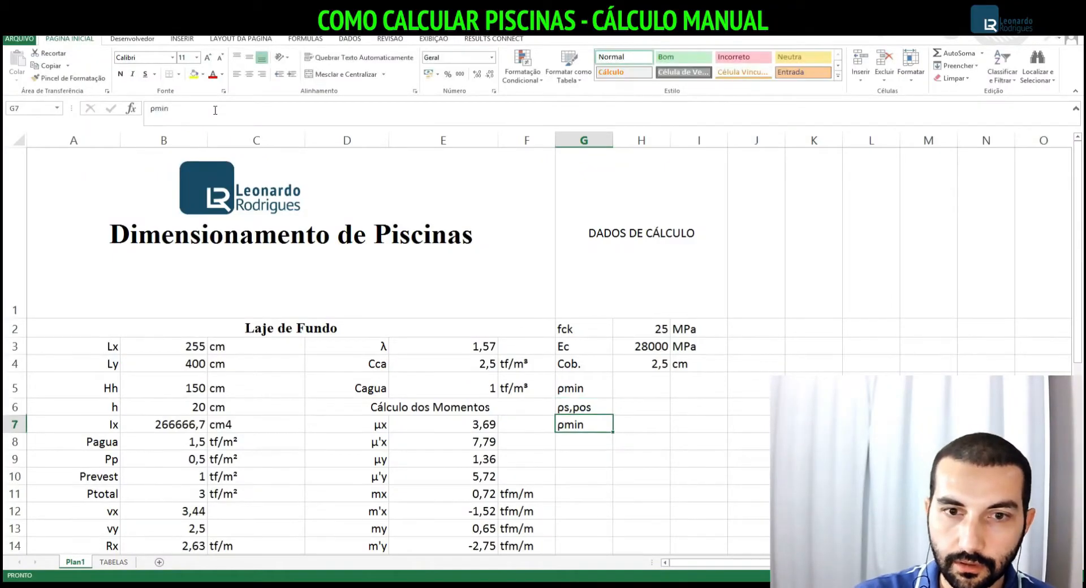
Change the copied label in G7 to ρs,neg
{"action": "left_click", "coordinate": [186, 107]}
{"action": "key", "text": "BackSpace"}
{"action": "key", "text": "BackSpace"}
{"action": "key", "text": "BackSpace"}
{"action": "type", "text": "s,neg"}
{"action": "key", "text": "Return"}
Set ρs,pos in H6 equal to ρmin with the formula =H5
{"action": "key", "text": "Up"}
{"action": "key", "text": "Up"}
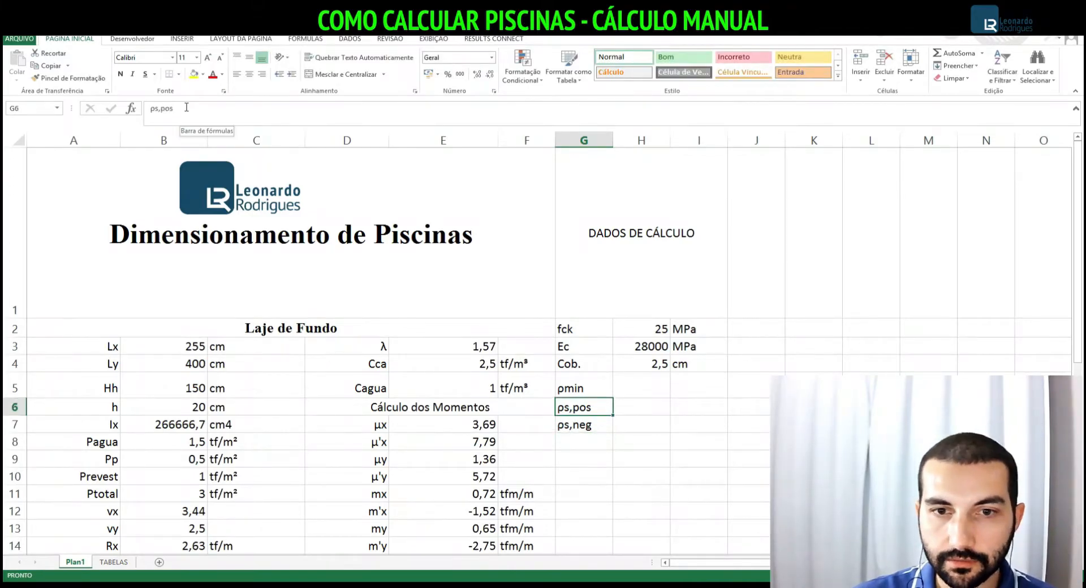
{"action": "key", "text": "Up"}
{"action": "key", "text": "Down"}
{"action": "key", "text": "Up"}
{"action": "key", "text": "Right"}
{"action": "key", "text": "Down"}
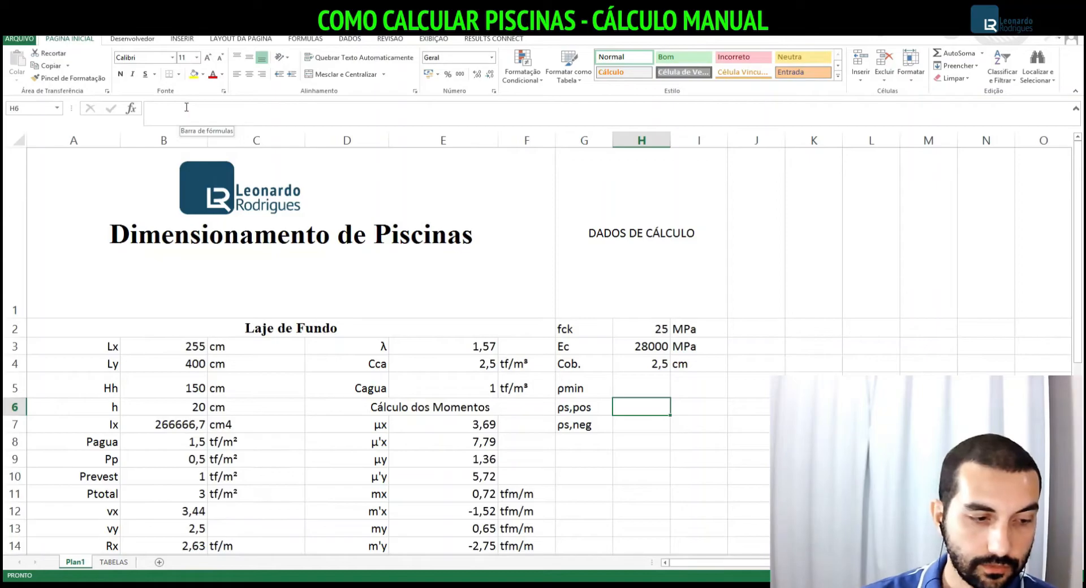
{"action": "type", "text": "="}
{"action": "key", "text": "Up"}
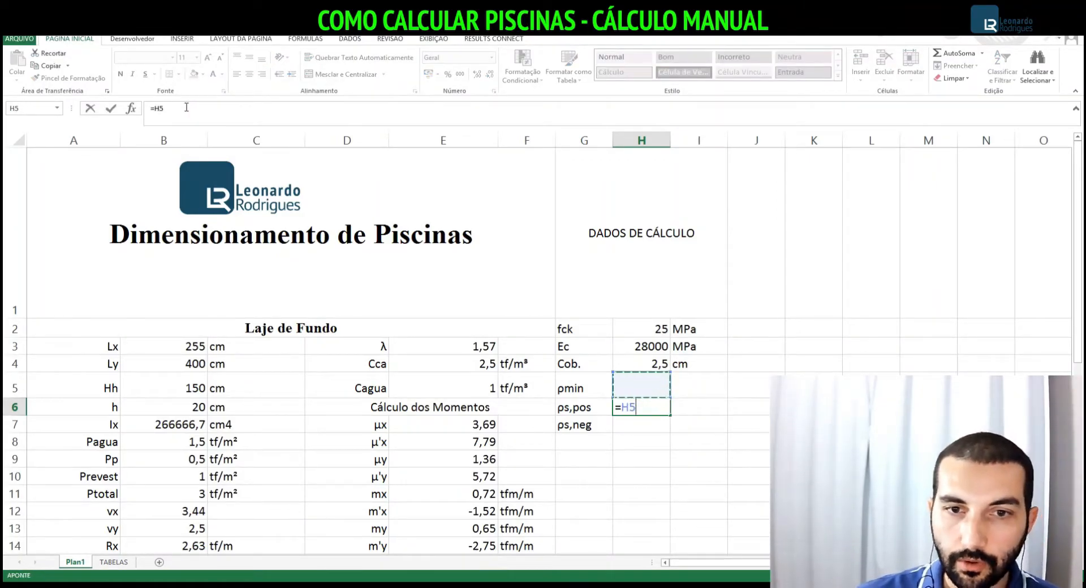
{"action": "key", "text": "Return"}
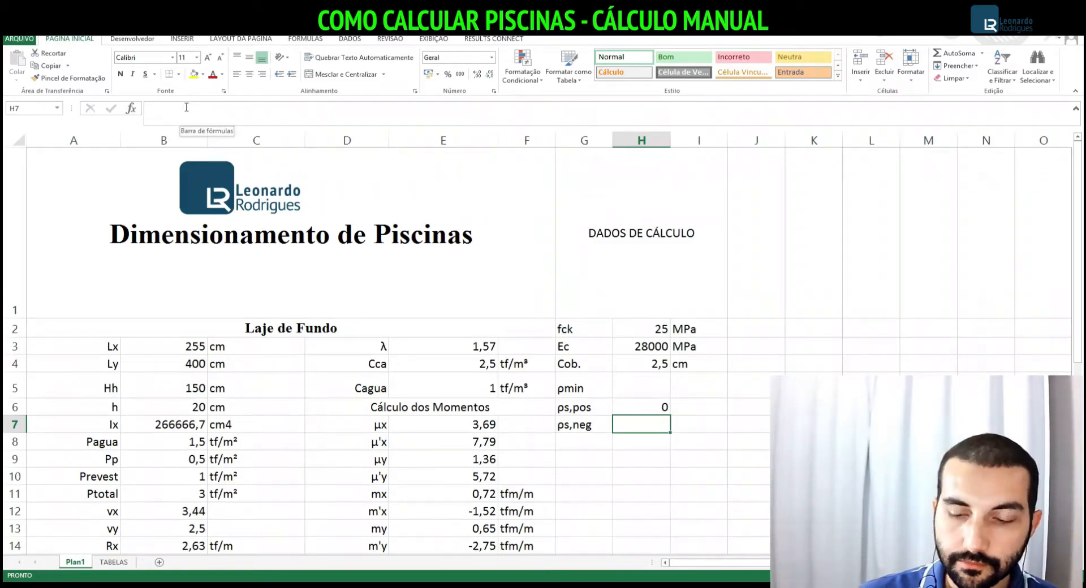
Calculate ρs,neg in H7 as 0,67 times ρmin with the formula =0,67*H5
{"action": "type", "text": "=0,"}
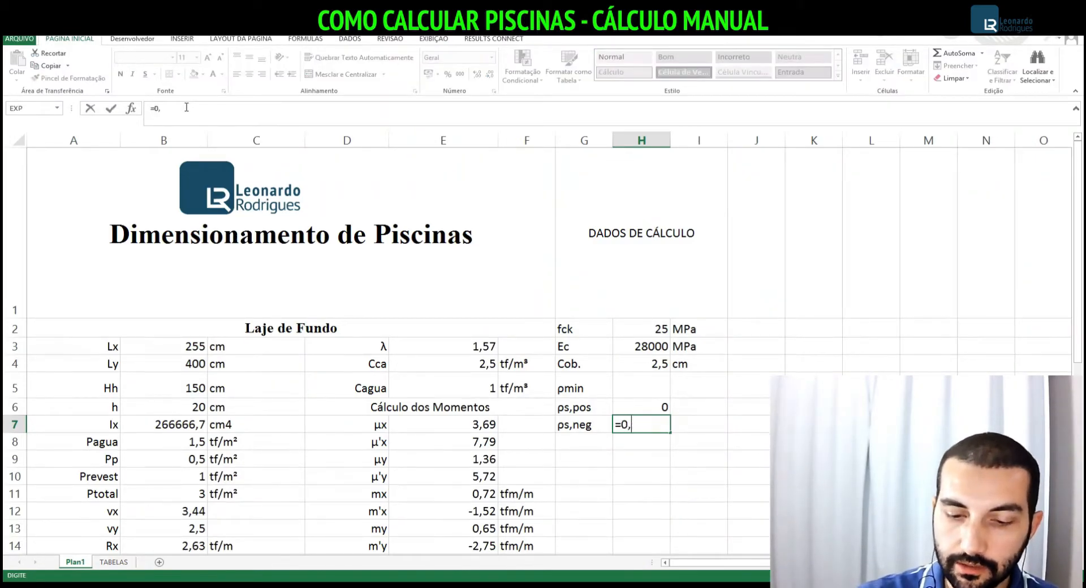
{"action": "type", "text": "67"}
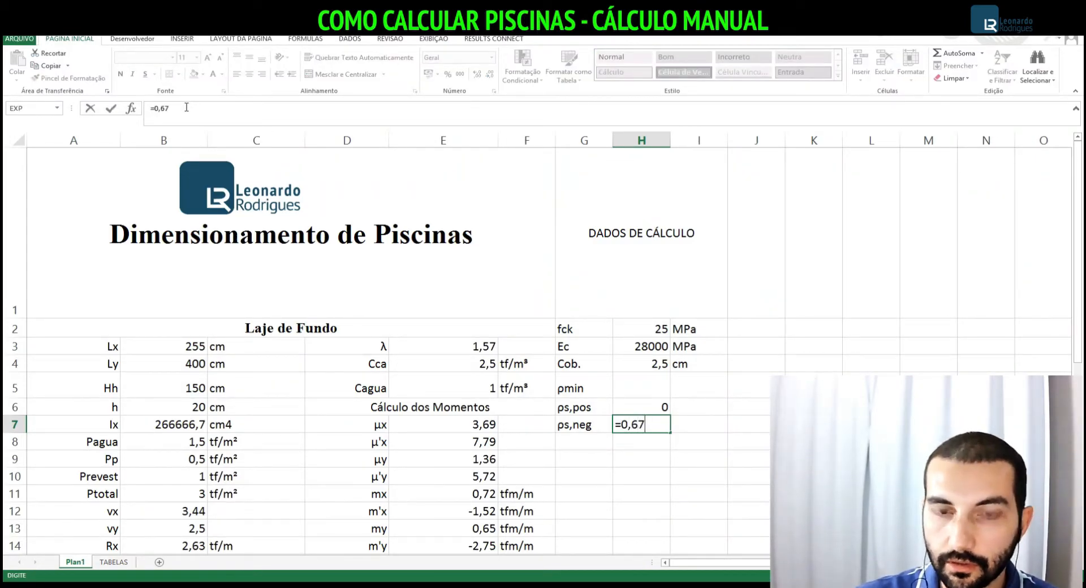
{"action": "type", "text": "*"}
{"action": "key", "text": "Up"}
{"action": "key", "text": "Up"}
{"action": "key", "text": "Return"}
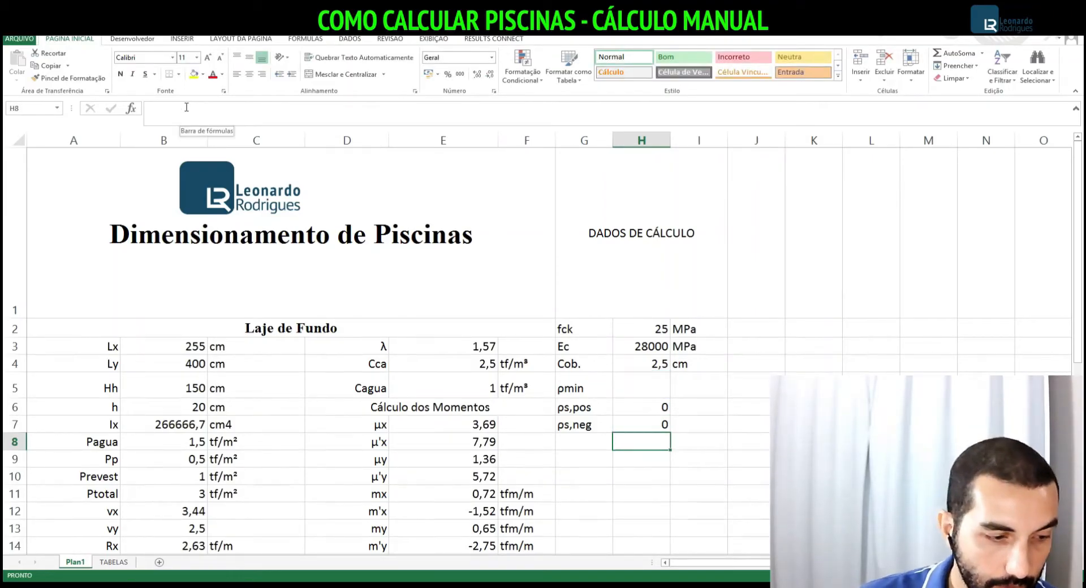
Try calculating ρmin in H5 from the wall thickness with the formula =0,15*B23
{"action": "key", "text": "Up"}
{"action": "key", "text": "Up"}
{"action": "key", "text": "Up"}
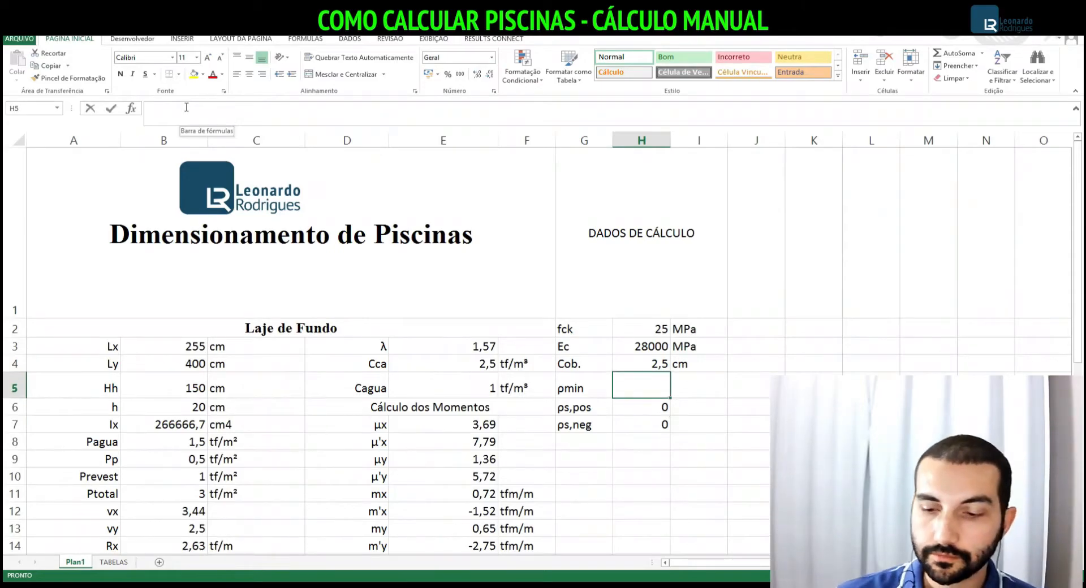
{"action": "type", "text": "=0,15"}
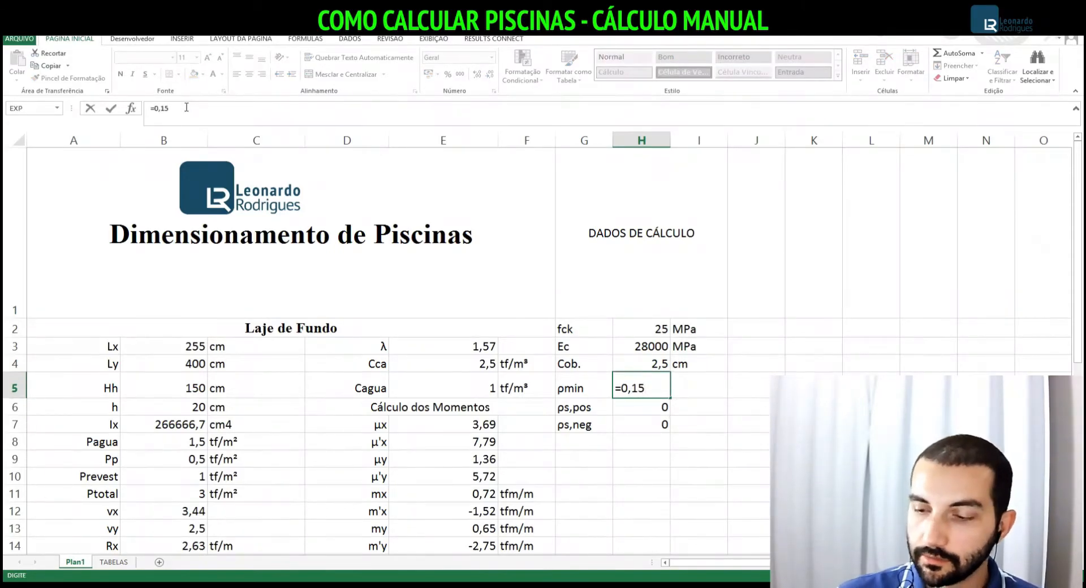
{"action": "type", "text": "*"}
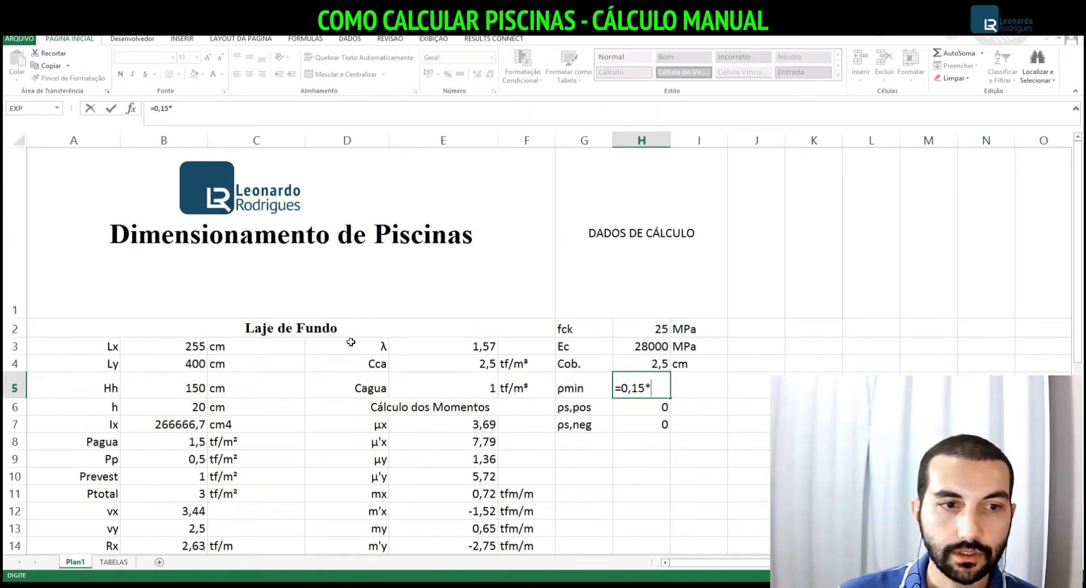
{"action": "scroll", "coordinate": [222, 370], "scroll_direction": "down", "scroll_amount": 3}
{"action": "left_click", "coordinate": [191, 385]}
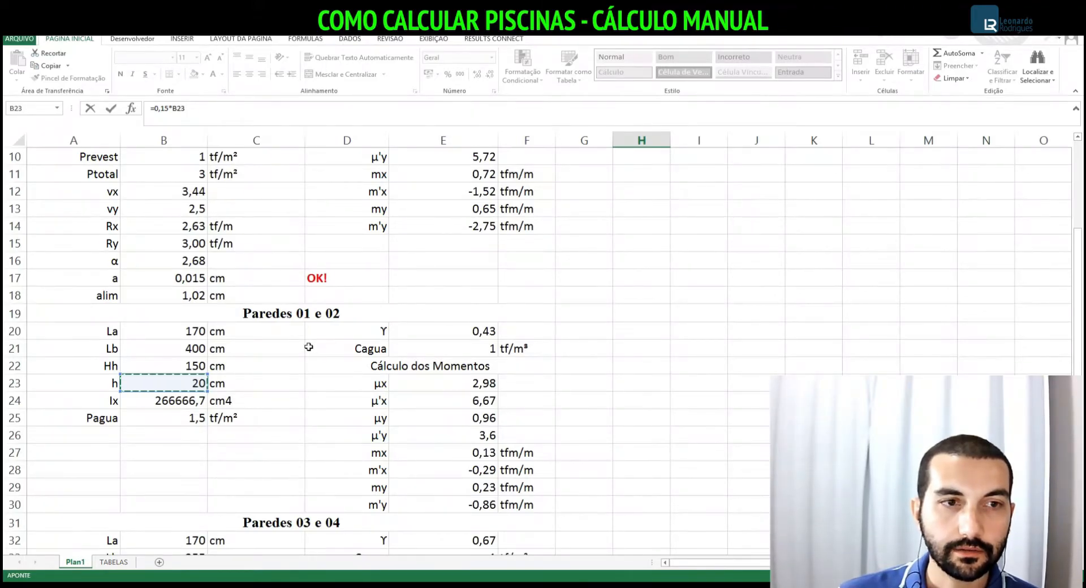
{"action": "key", "text": "Return"}
Replace the ρmin formula in H5 with the fixed value 0,15
{"action": "key", "text": "Up"}
{"action": "key", "text": "Up"}
{"action": "key", "text": "Up"}
{"action": "key", "text": "Up"}
{"action": "key", "text": "Down"}
{"action": "key", "text": "Down"}
{"action": "key", "text": "Down"}
{"action": "key", "text": "Up"}
{"action": "key", "text": "Down"}
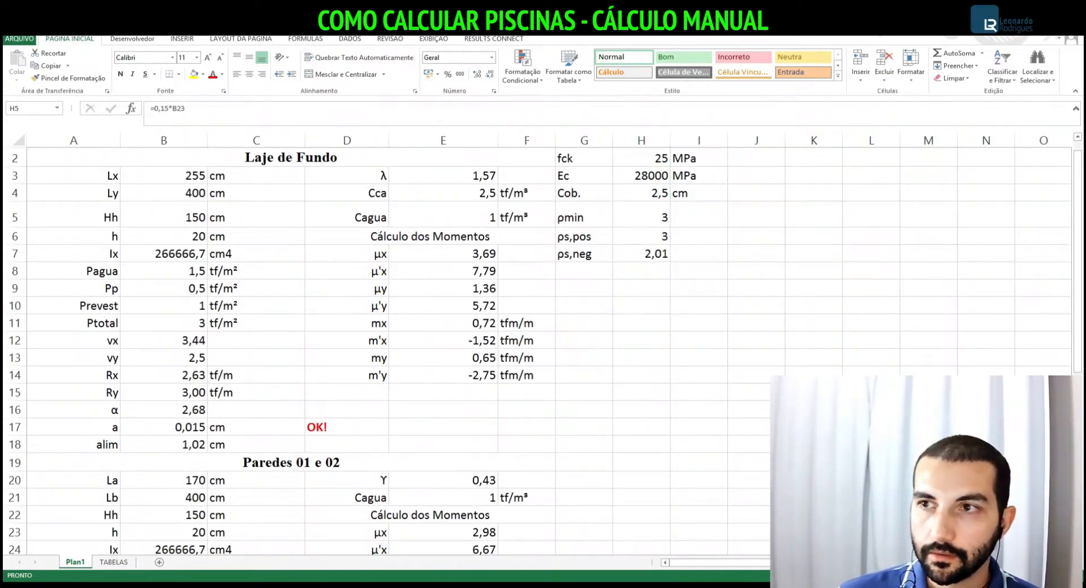
{"action": "type", "text": "0,15"}
{"action": "key", "text": "Return"}
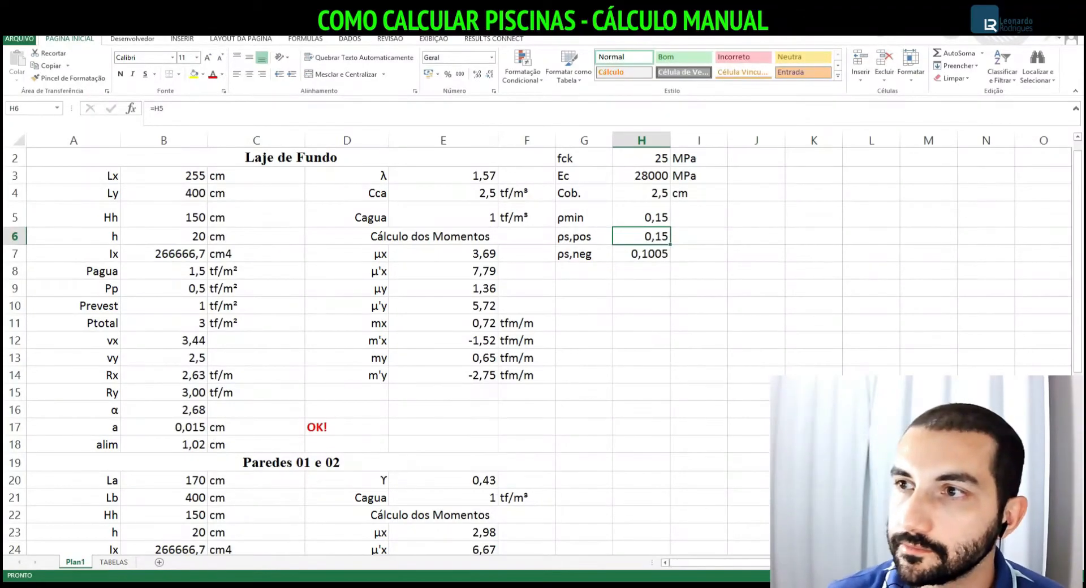
Switch to NBR6118.pdf in the PDF reader and search the standard for "min"
{"action": "key", "text": "alt+Tab"}
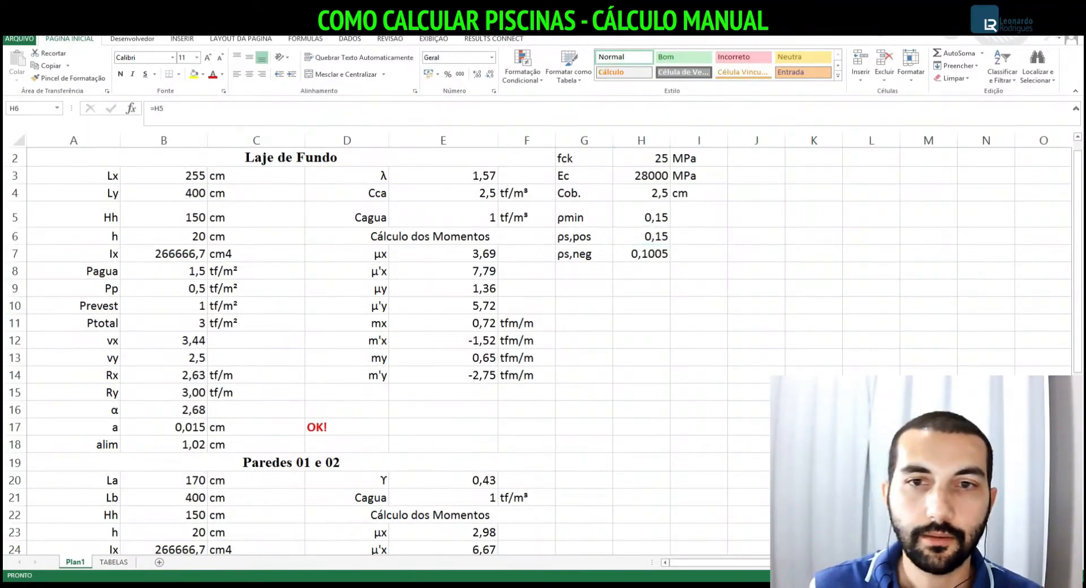
{"action": "key", "text": "ctrl+Tab"}
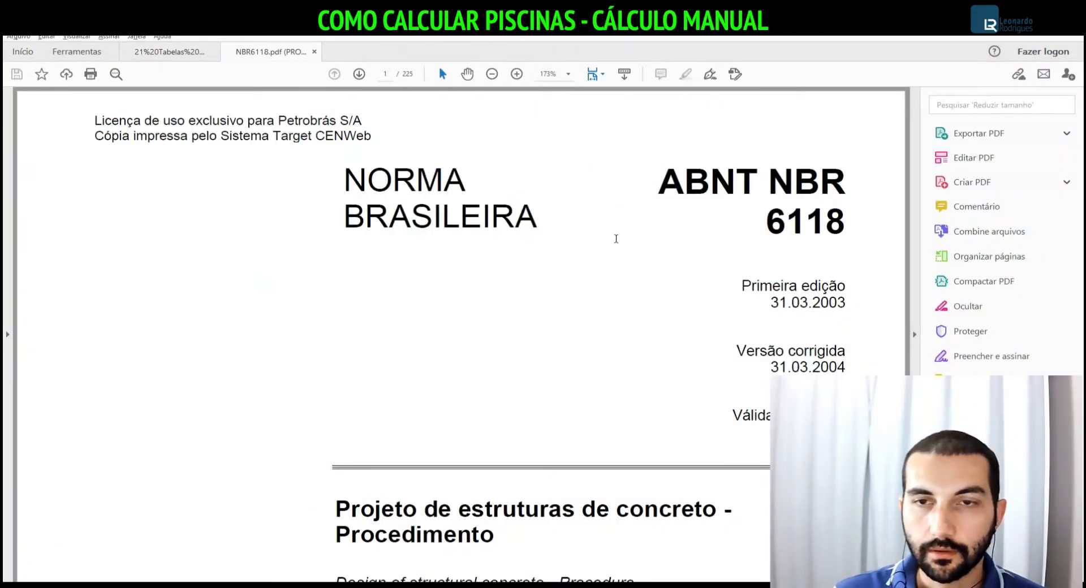
{"action": "key", "text": "ctrl+f"}
{"action": "type", "text": "mi"}
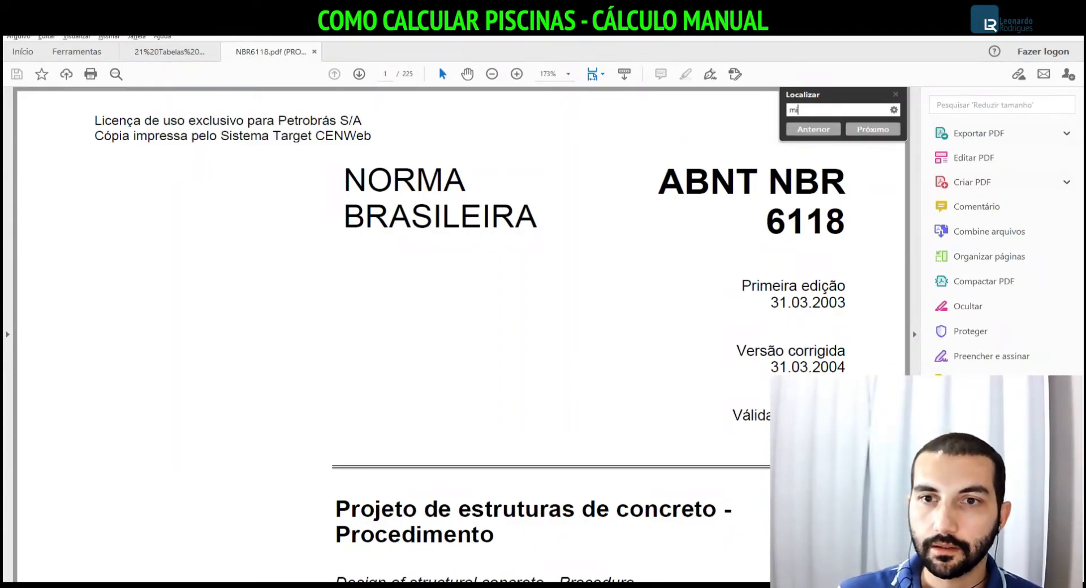
{"action": "type", "text": "n"}
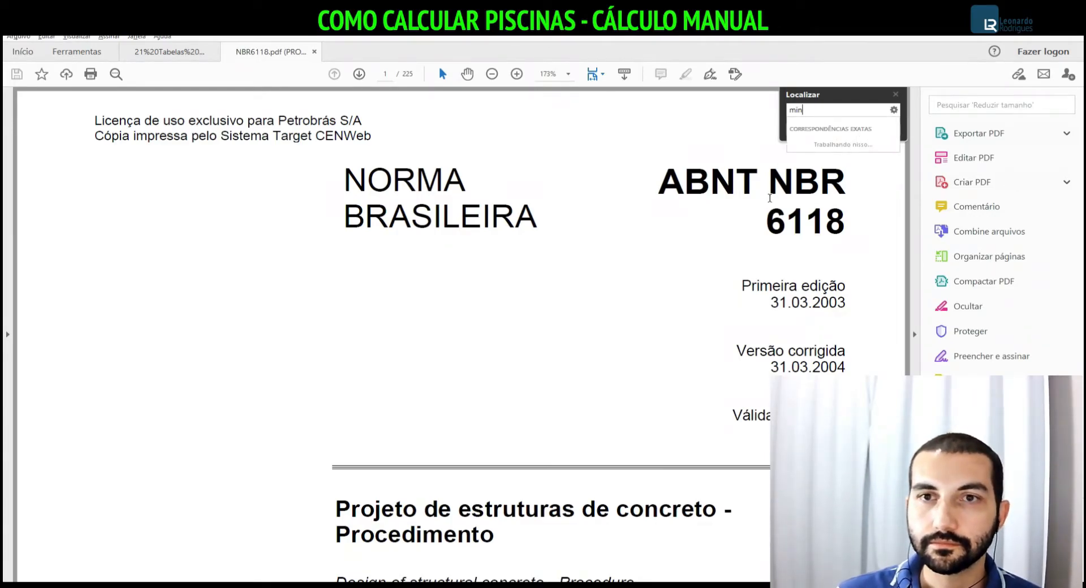
{"action": "left_click", "coordinate": [851, 150]}
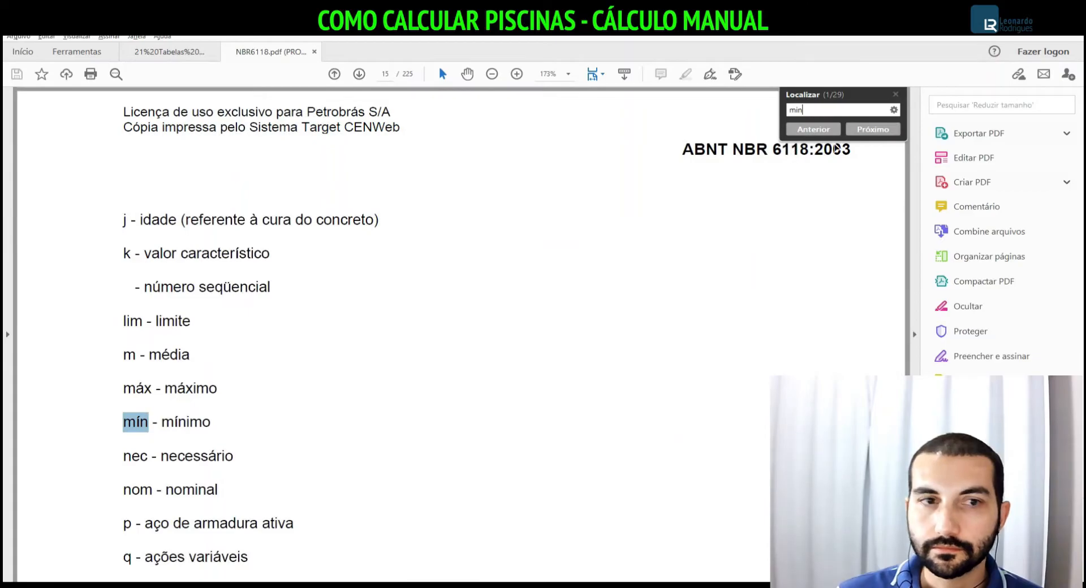
Go through the "min" matches to Tabela 17.3 with the minimum flexural reinforcement ratios
{"action": "left_click", "coordinate": [869, 130]}
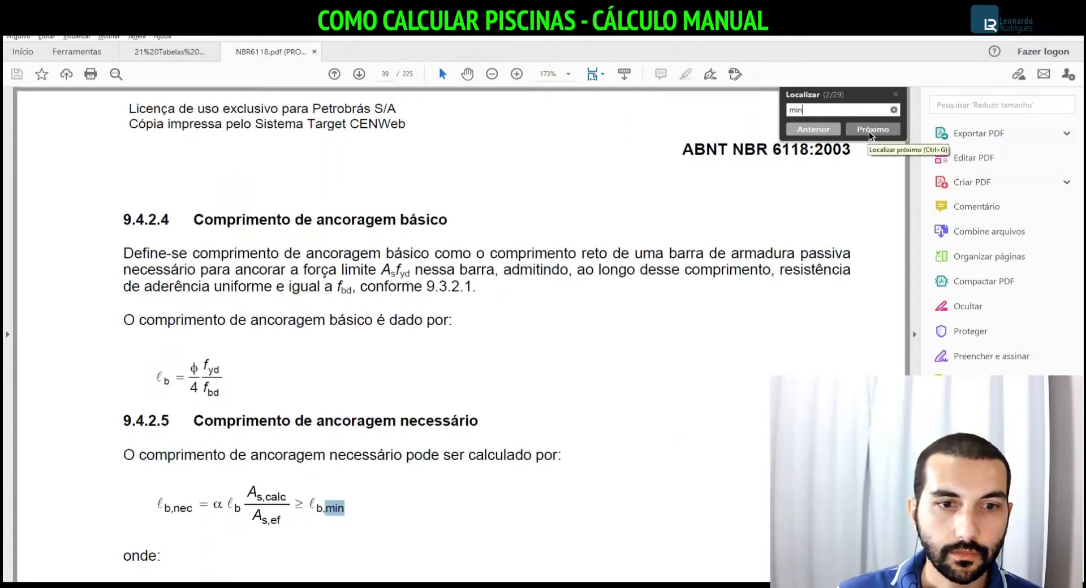
{"action": "left_click", "coordinate": [869, 131]}
{"action": "left_click", "coordinate": [869, 132]}
{"action": "left_click", "coordinate": [869, 131]}
{"action": "left_click", "coordinate": [870, 131]}
{"action": "left_click", "coordinate": [870, 131]}
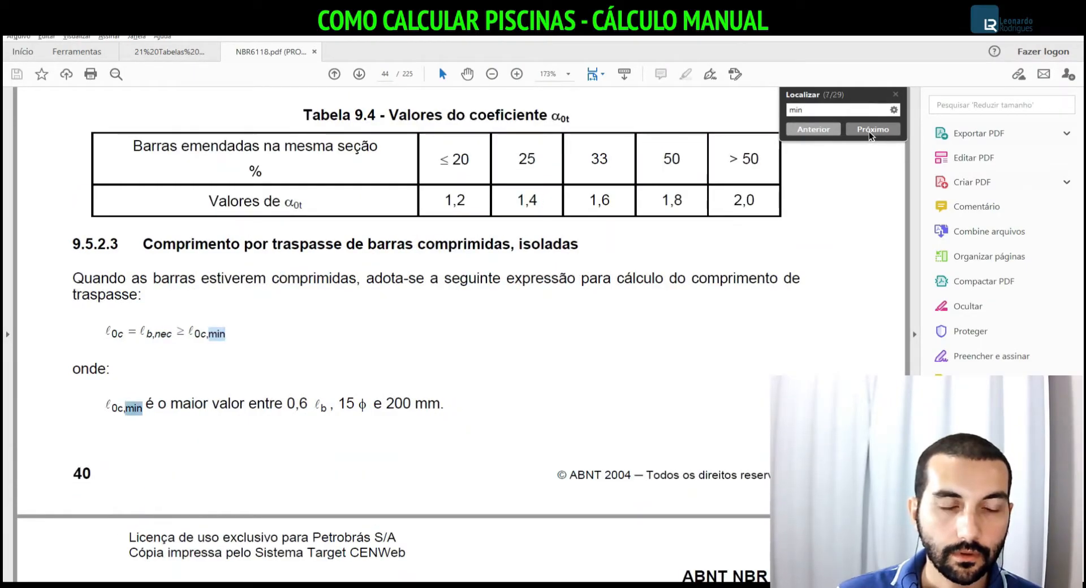
{"action": "left_click", "coordinate": [869, 131]}
{"action": "left_click", "coordinate": [869, 131]}
{"action": "left_click", "coordinate": [870, 131]}
{"action": "left_click", "coordinate": [870, 131]}
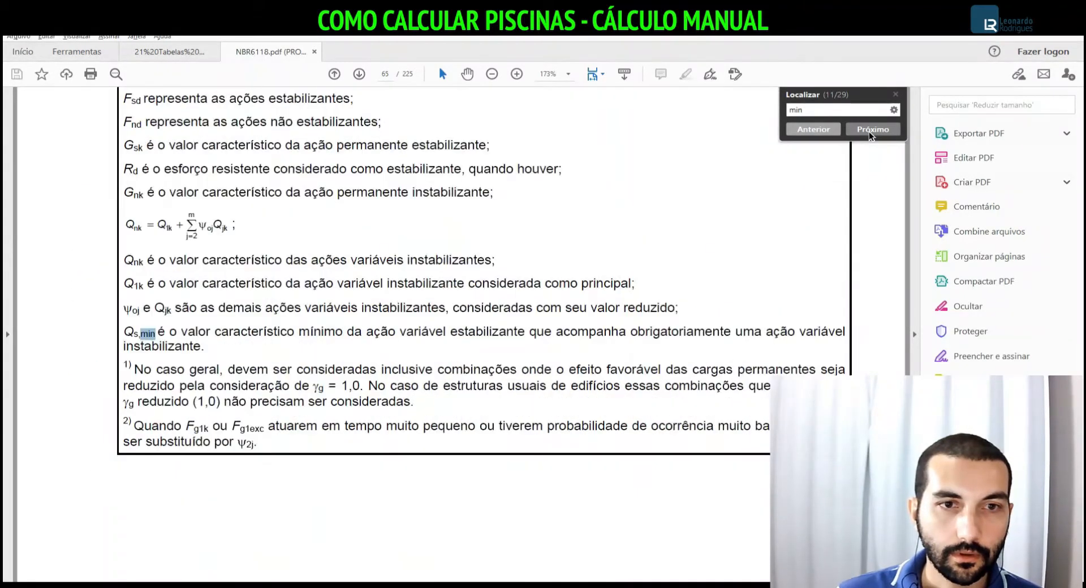
{"action": "left_click", "coordinate": [870, 131]}
{"action": "left_click", "coordinate": [870, 131]}
{"action": "left_click", "coordinate": [870, 131]}
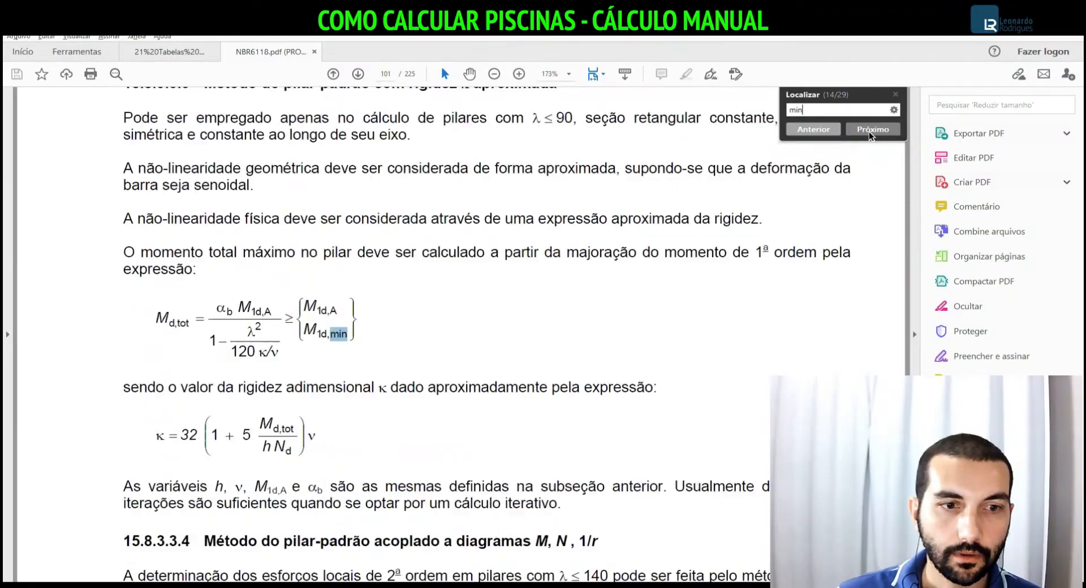
{"action": "left_click", "coordinate": [869, 131]}
{"action": "key", "text": "Return"}
{"action": "key", "text": "Return"}
{"action": "key", "text": "Return"}
{"action": "key", "text": "Return"}
{"action": "key", "text": "Return"}
{"action": "key", "text": "Return"}
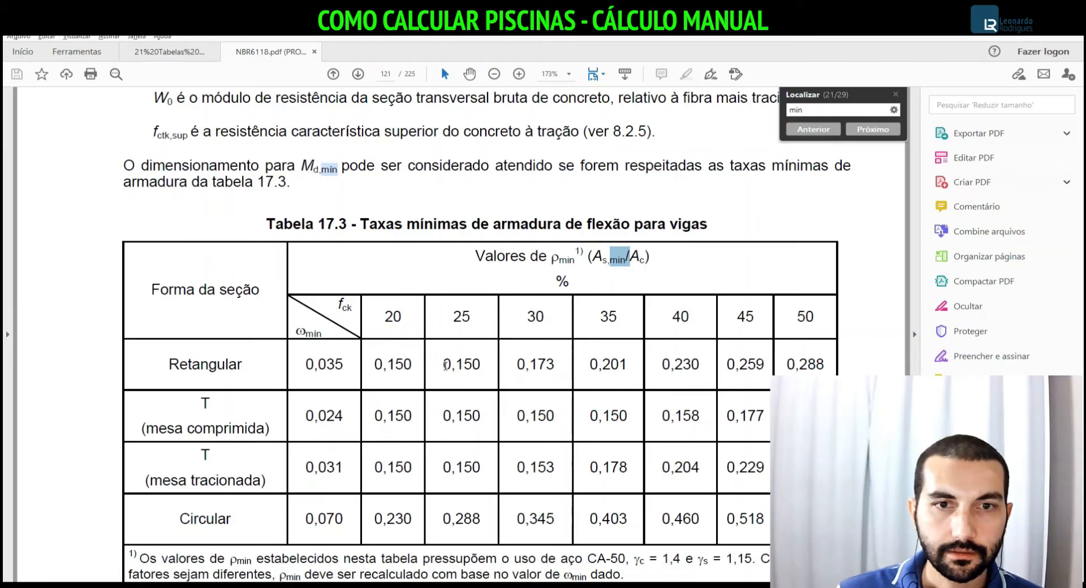
Highlight the ρmin value for a rectangular section with fck 25 in Tabela 17.3, then clear the selection
{"action": "left_click_drag", "start_coordinate": [437, 367], "coordinate": [486, 364]}
{"action": "left_click", "coordinate": [457, 378]}
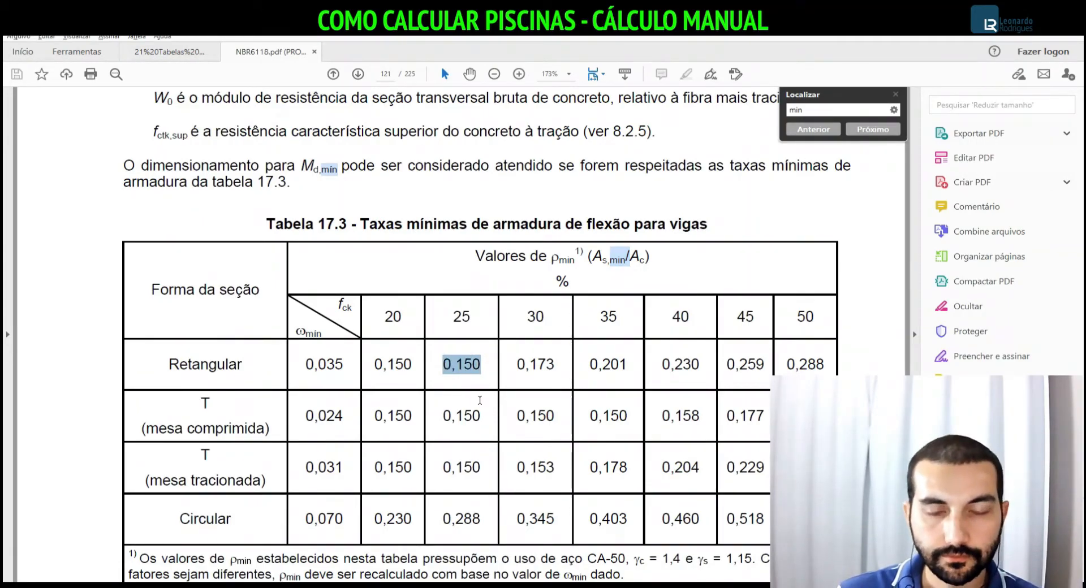
{"action": "left_click", "coordinate": [466, 301]}
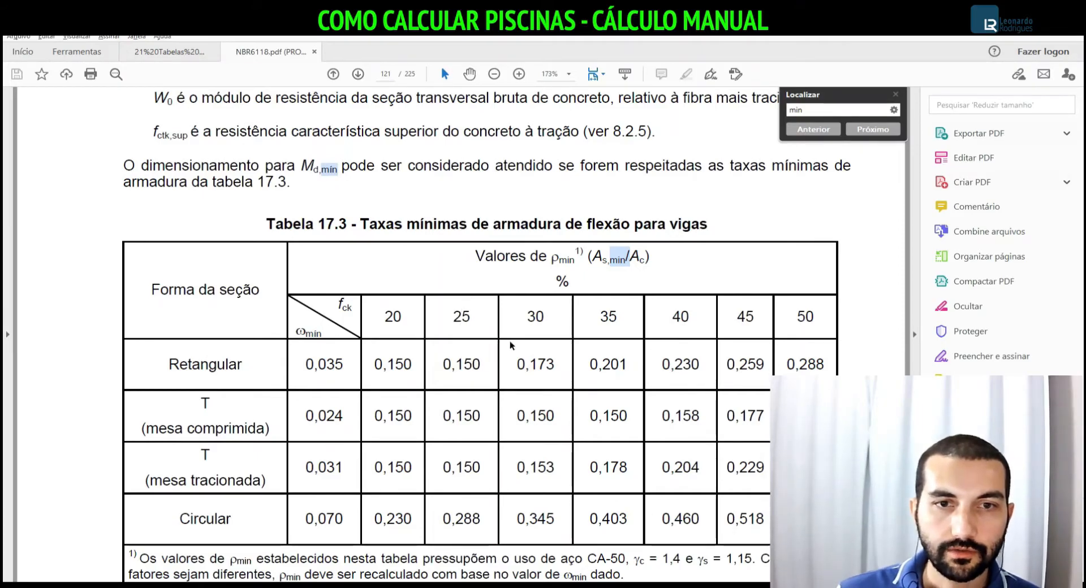
Switch back to Excel and show ρs,pos in H6 and ρs,neg in H7 with two decimal places
{"action": "key", "text": "alt+Tab"}
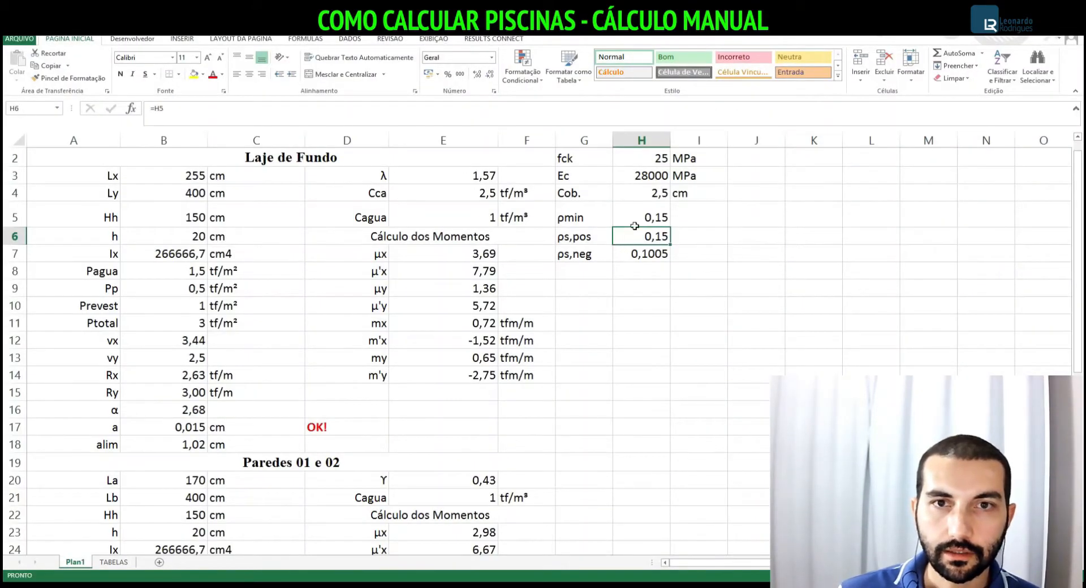
{"action": "left_click", "coordinate": [655, 163]}
{"action": "left_click", "coordinate": [637, 219]}
{"action": "left_click", "coordinate": [638, 237]}
{"action": "left_click", "coordinate": [650, 259]}
{"action": "left_click", "coordinate": [612, 241]}
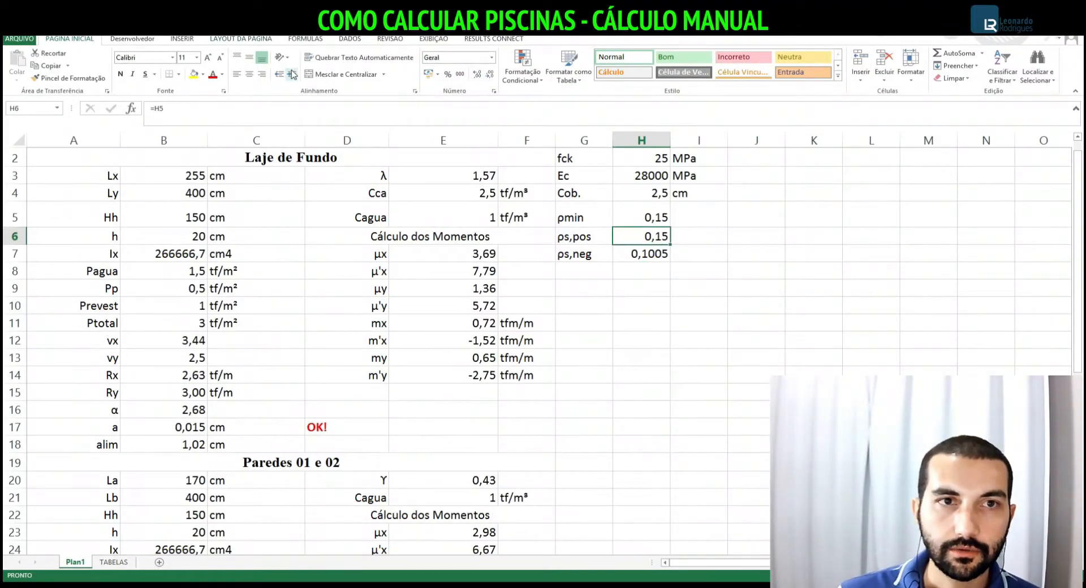
{"action": "left_click", "coordinate": [489, 74]}
{"action": "left_click", "coordinate": [477, 75]}
{"action": "left_click", "coordinate": [643, 257]}
{"action": "left_click", "coordinate": [490, 75]}
{"action": "left_click", "coordinate": [489, 74]}
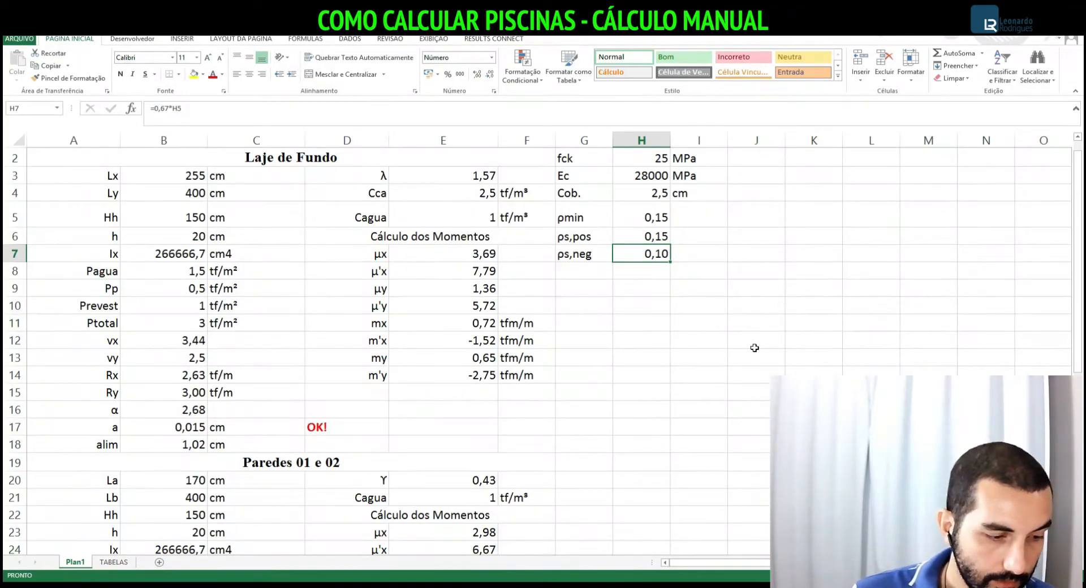
Add a row for the effective depth with the label d in G8 and the unit cm in I8
{"action": "left_click", "coordinate": [612, 385]}
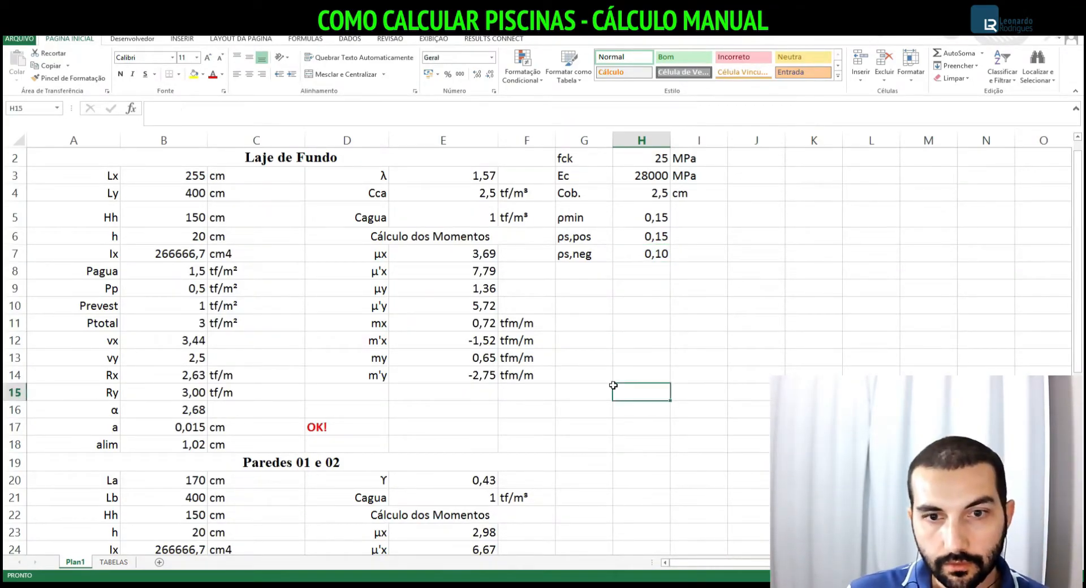
{"action": "scroll", "coordinate": [1022, 330], "scroll_direction": "up", "scroll_amount": 1}
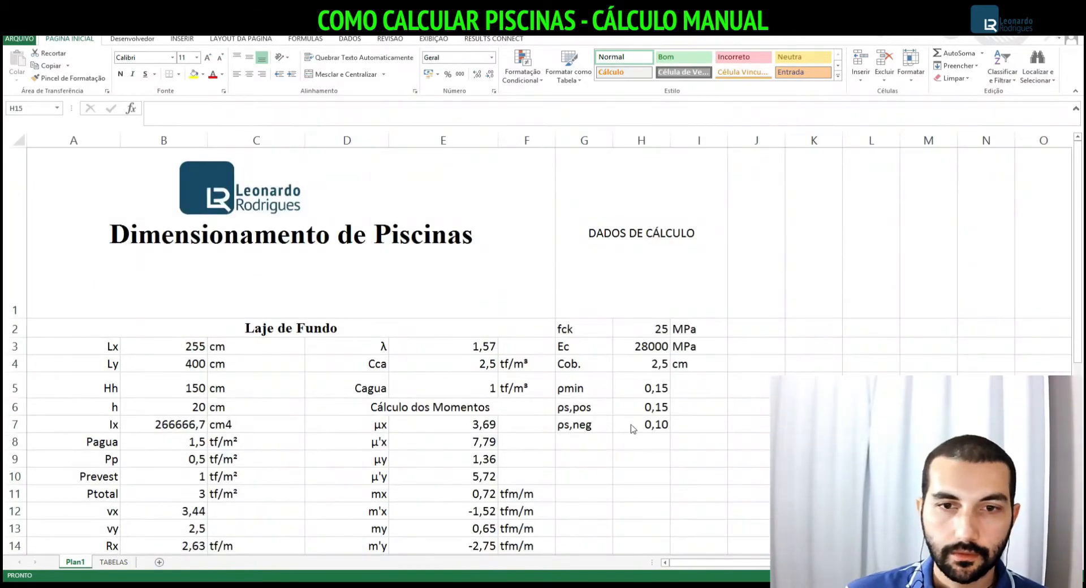
{"action": "left_click", "coordinate": [582, 441]}
{"action": "type", "text": "dADOS DE CÁLCULO"}
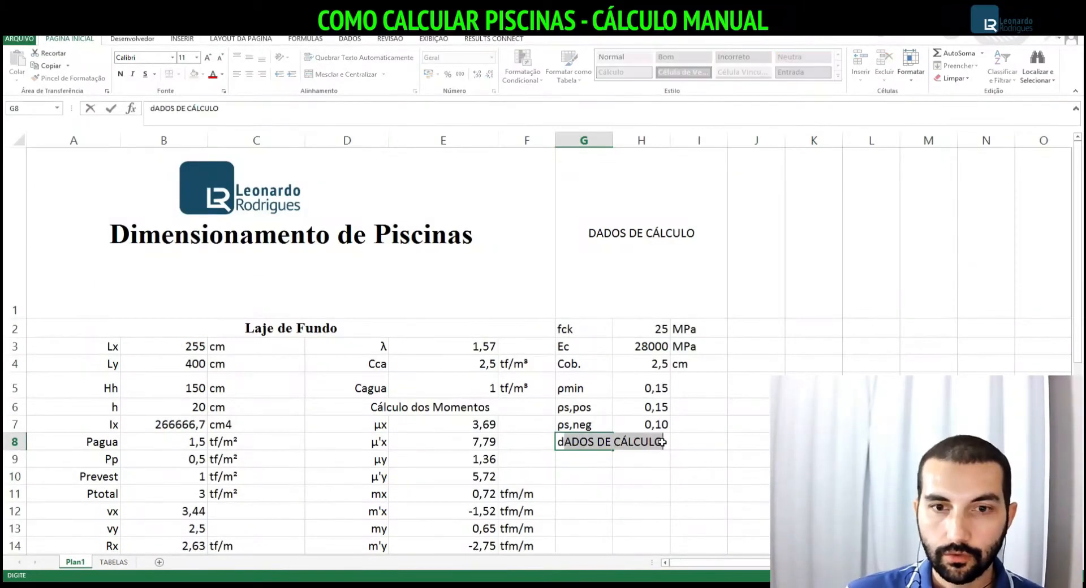
{"action": "key", "text": "Right"}
{"action": "key", "text": "Left"}
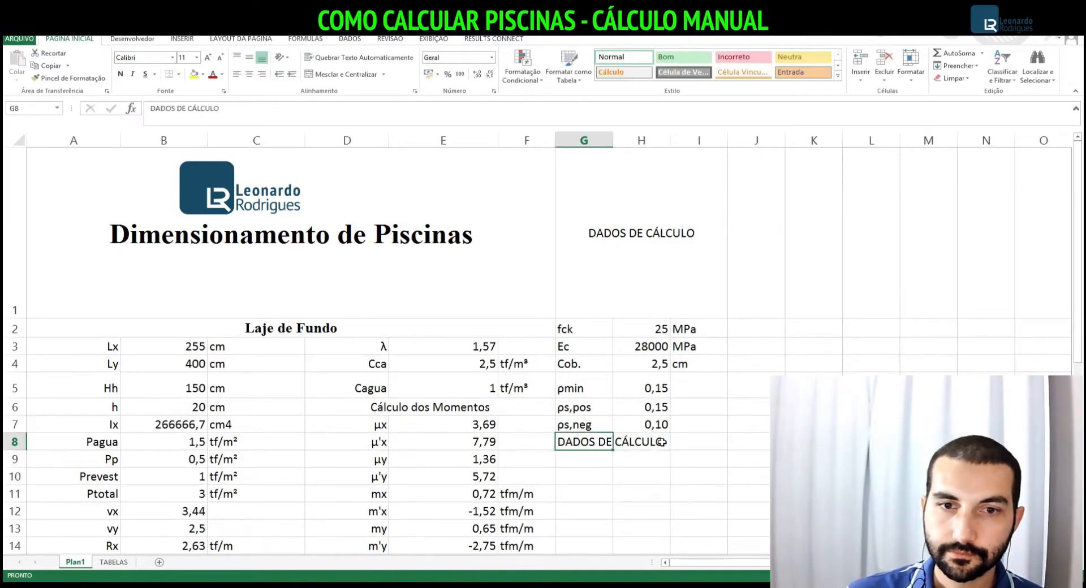
{"action": "type", "text": "d"}
{"action": "key", "text": "BackSpace"}
{"action": "key", "text": "Right"}
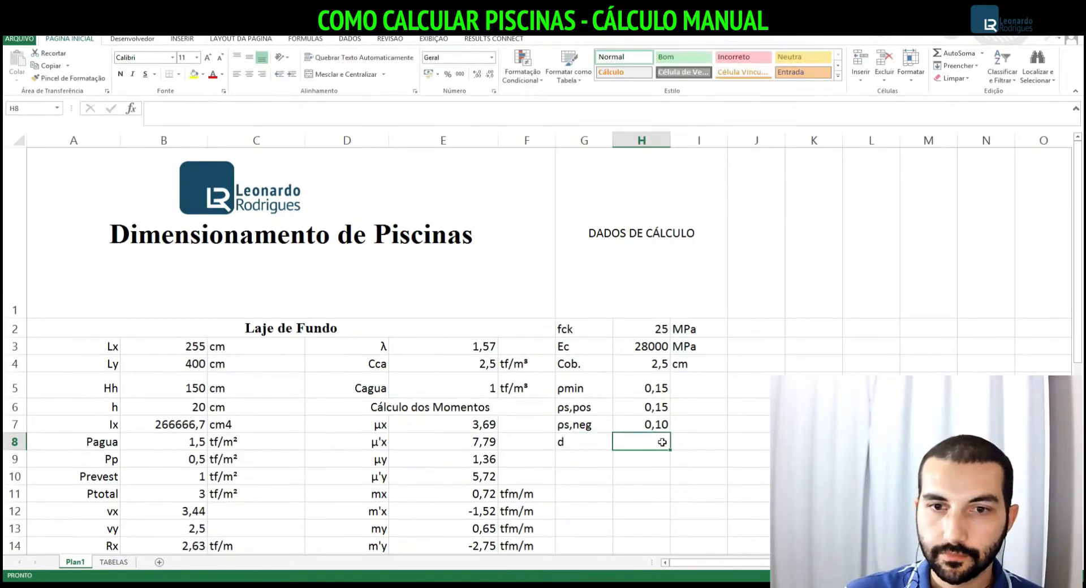
{"action": "key", "text": "Right"}
{"action": "type", "text": "cm"}
{"action": "key", "text": "Left"}
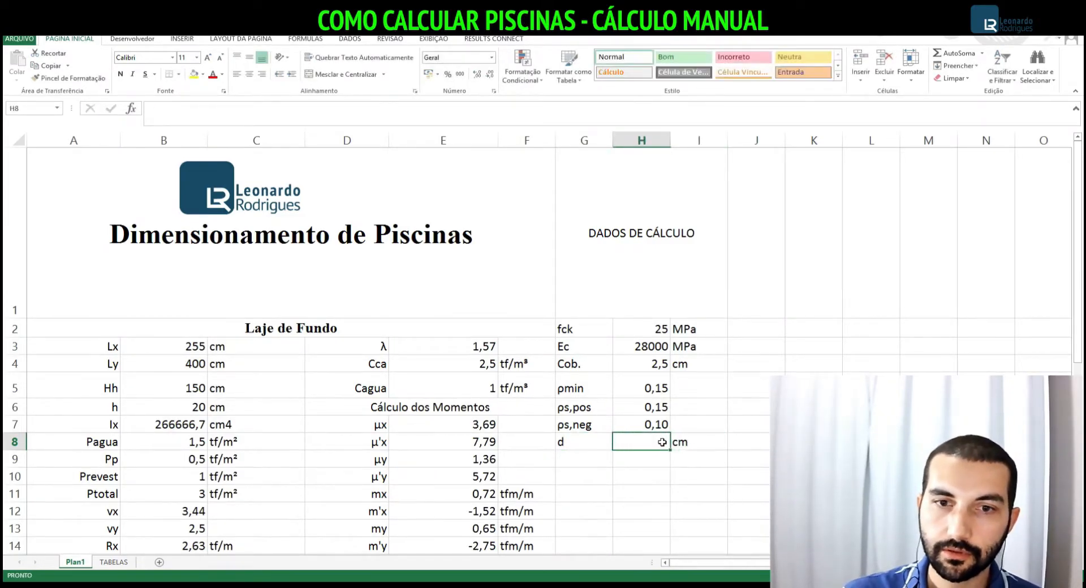
Calculate the effective depth d in H8 with the formula =B6-H4-0,5
{"action": "type", "text": "="}
{"action": "key", "text": "Left"}
{"action": "key", "text": "Left"}
{"action": "key", "text": "Left"}
{"action": "key", "text": "Left"}
{"action": "key", "text": "Left"}
{"action": "key", "text": "Left"}
{"action": "key", "text": "Up"}
{"action": "key", "text": "Up"}
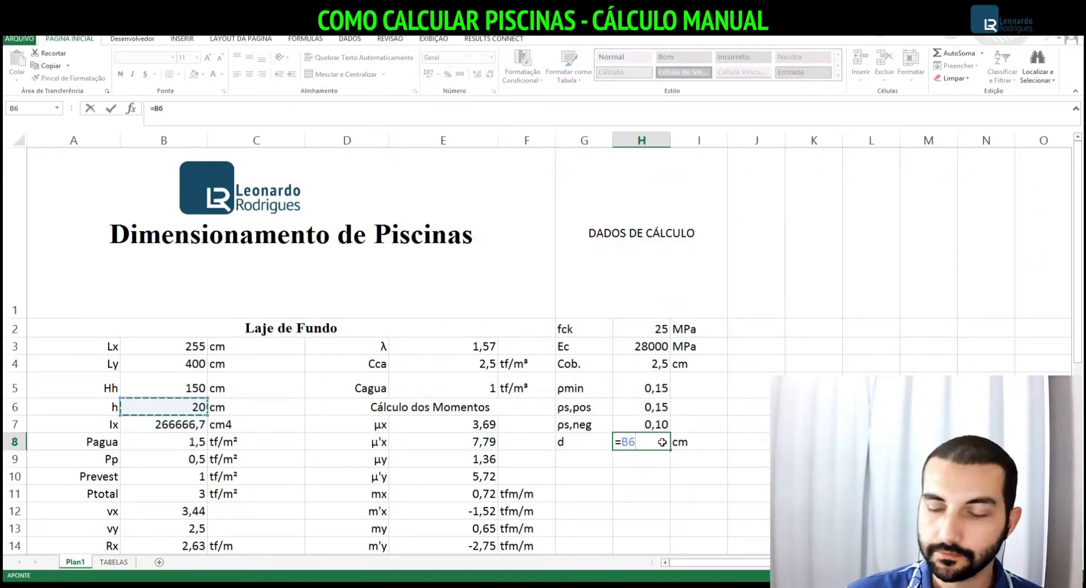
{"action": "type", "text": "-"}
{"action": "key", "text": "Up"}
{"action": "key", "text": "Up"}
{"action": "key", "text": "Up"}
{"action": "key", "text": "Up"}
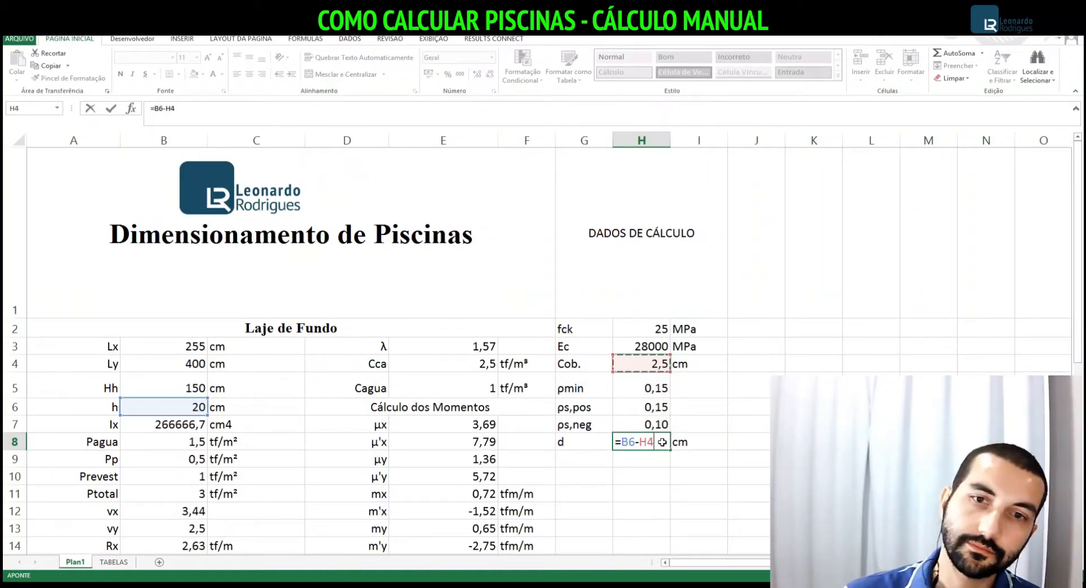
{"action": "type", "text": "-"}
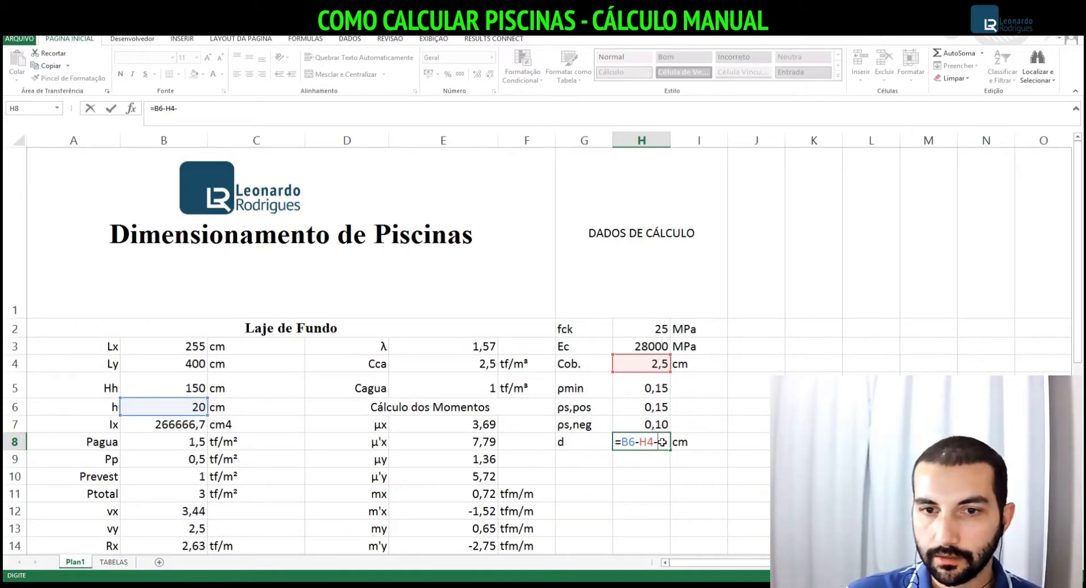
{"action": "type", "text": "0,5"}
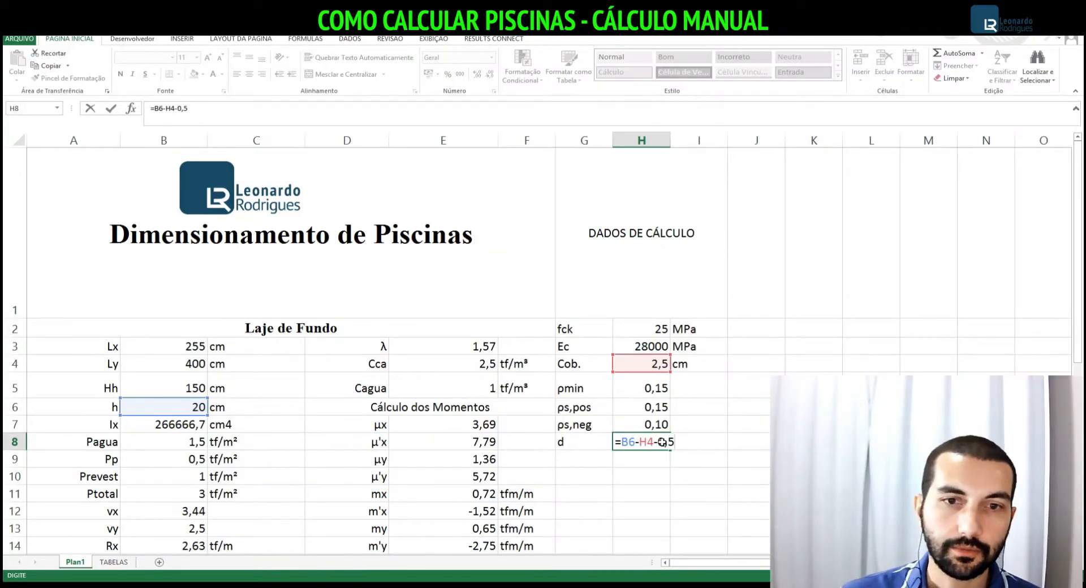
{"action": "key", "text": "Return"}
{"action": "left_click", "coordinate": [661, 442]}
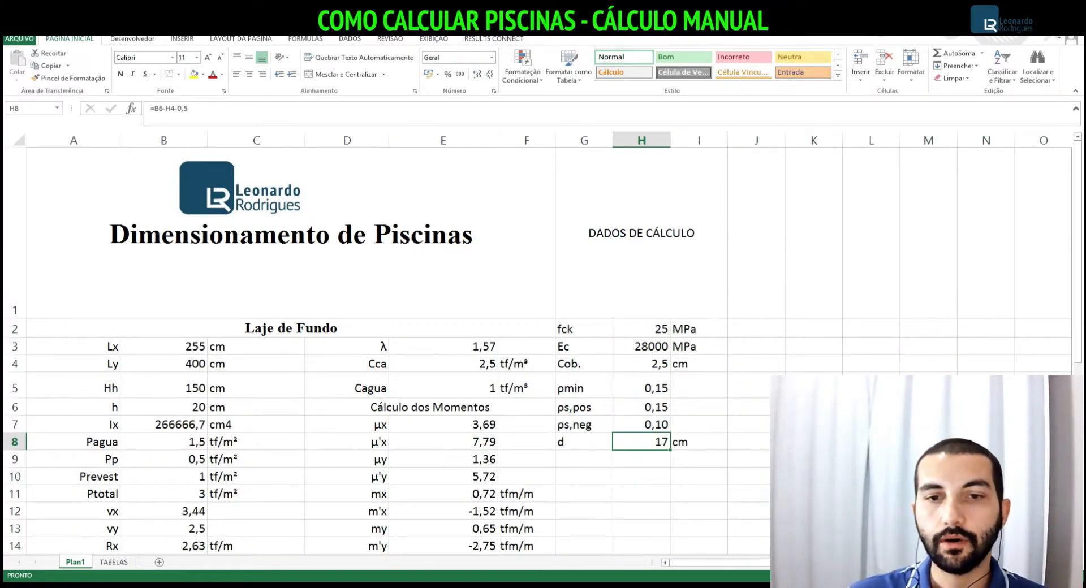
Change the effective depth formula in H8 to =B6-H4-0,63-1/2
{"action": "left_click", "coordinate": [239, 123]}
{"action": "key", "text": "BackSpace"}
{"action": "type", "text": "6"}
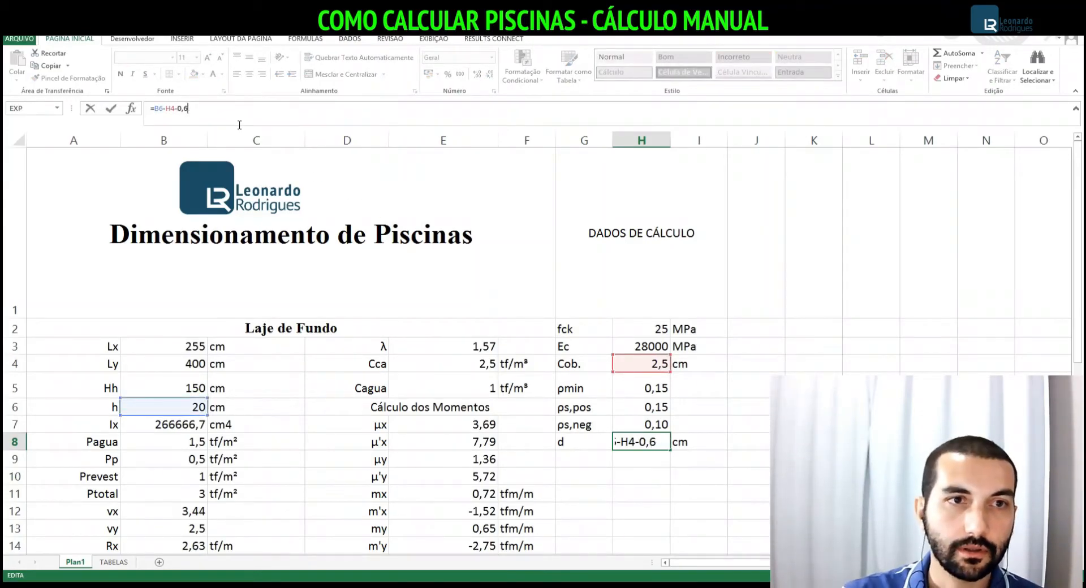
{"action": "type", "text": "3"}
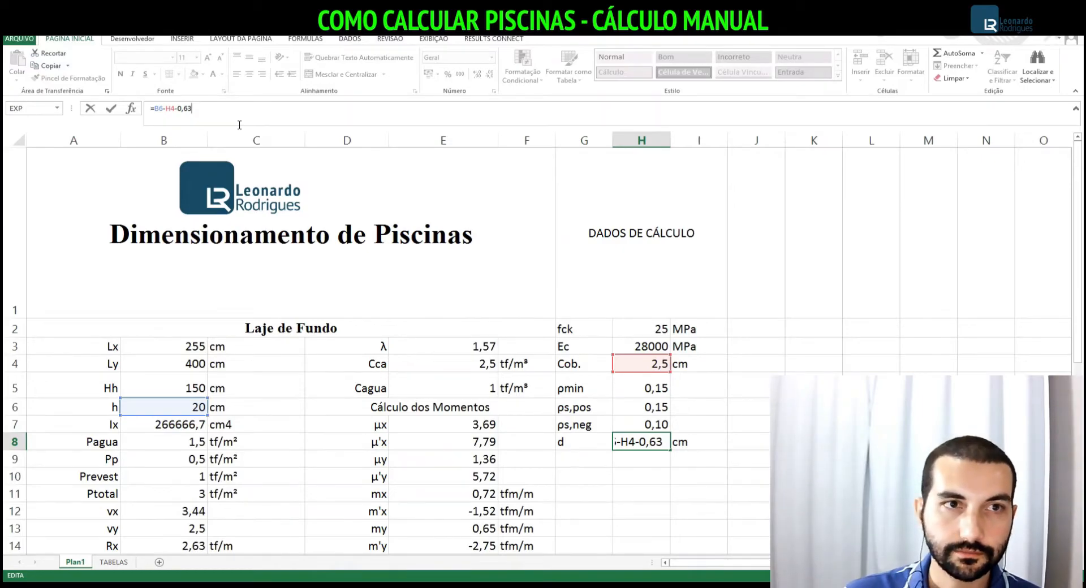
{"action": "type", "text": "3-1/2"}
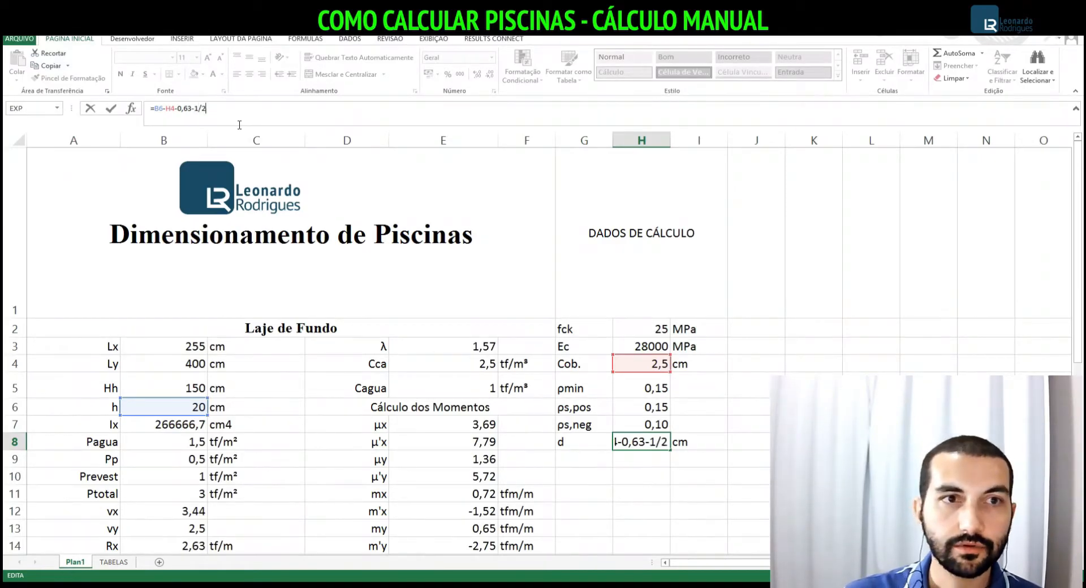
{"action": "key", "text": "Return"}
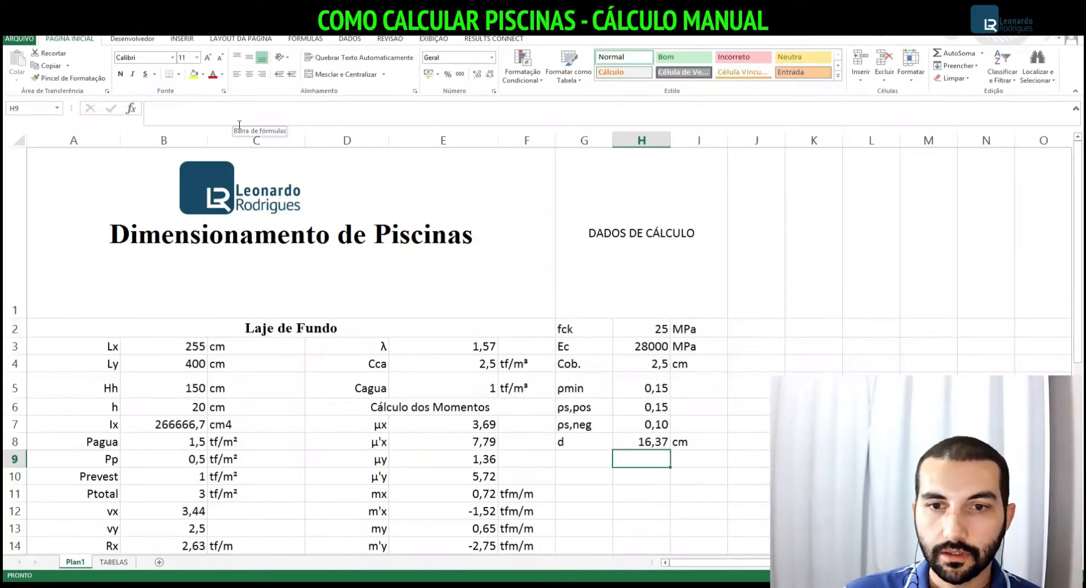
Extend the label in G8 to "d,laje de fundo"
{"action": "key", "text": "Up"}
{"action": "key", "text": "Down"}
{"action": "key", "text": "Left"}
{"action": "key", "text": "Up"}
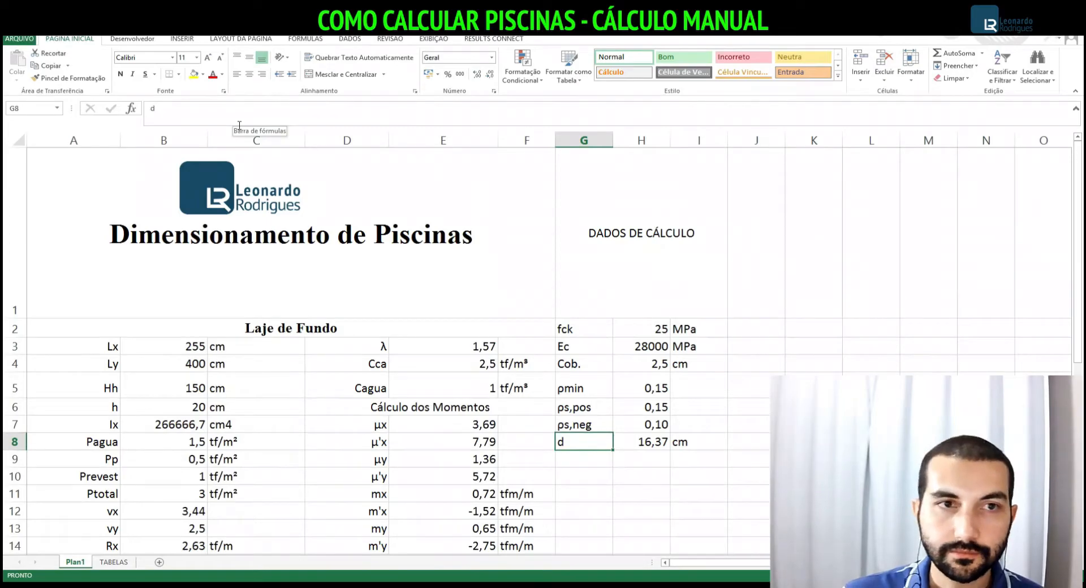
{"action": "left_click", "coordinate": [194, 112]}
{"action": "type", "text": ",laje"}
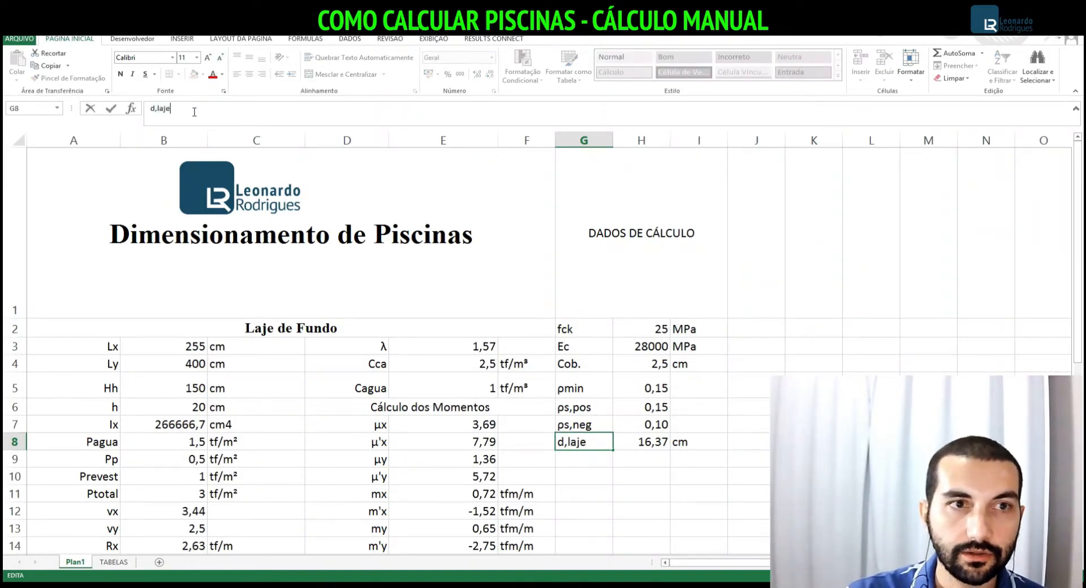
{"action": "type", "text": " de fundo"}
{"action": "key", "text": "Return"}
{"action": "key", "text": "Up"}
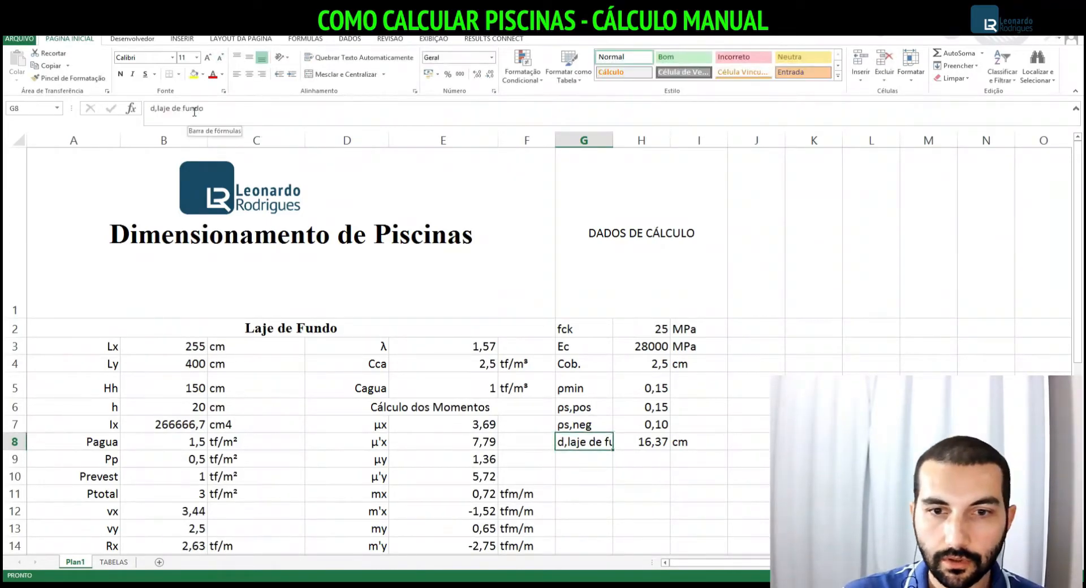
Copy the effective depth row G8:I8 into rows 9 and 10
{"action": "key", "text": "ctrl+c"}
{"action": "key", "text": "shift+Right"}
{"action": "key", "text": "shift+Right"}
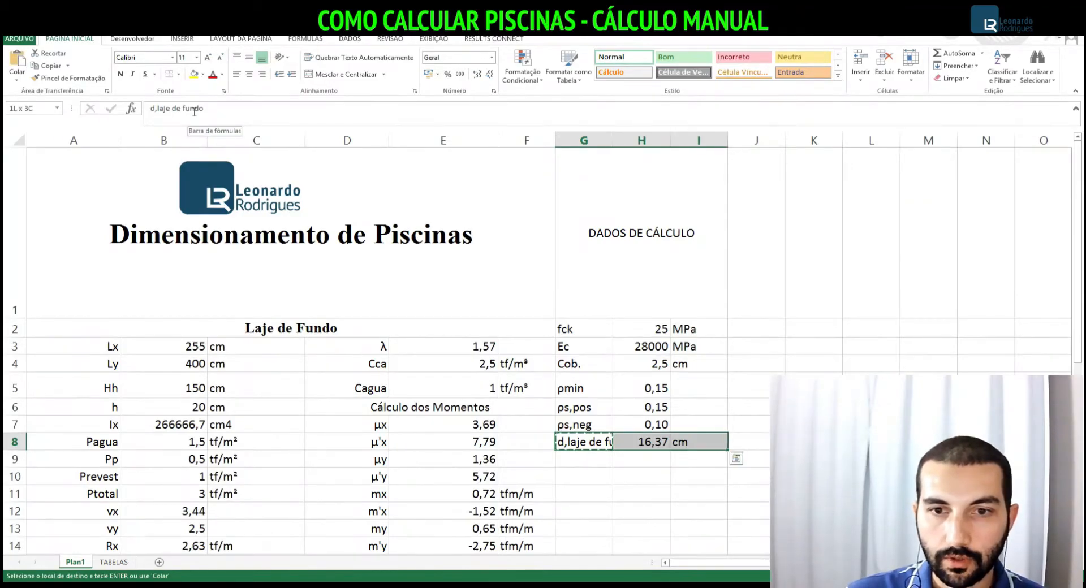
{"action": "key", "text": "ctrl+c"}
{"action": "key", "text": "Down"}
{"action": "key", "text": "shift+Down"}
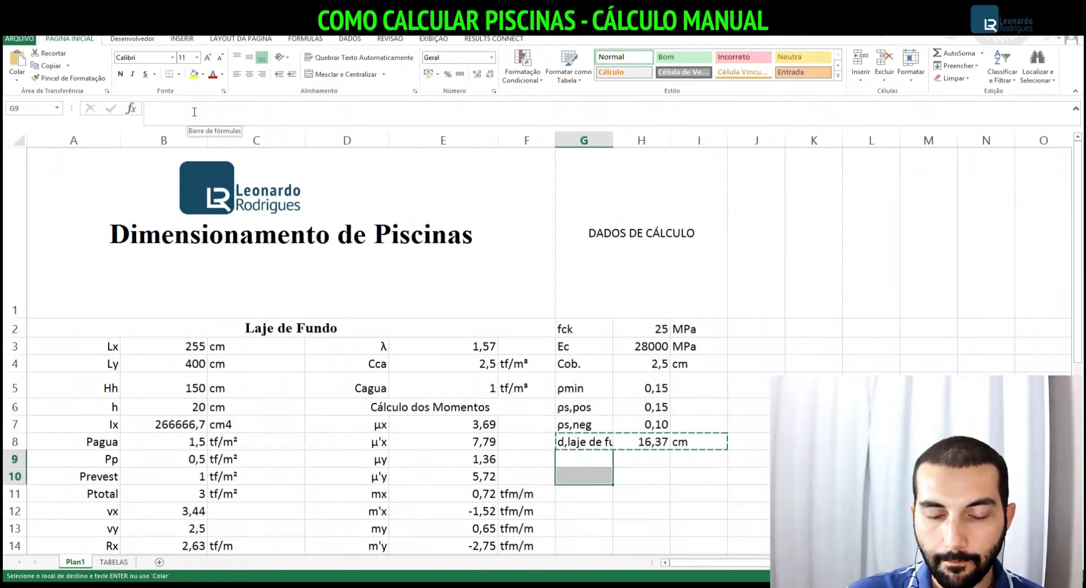
{"action": "key", "text": "Return"}
Make the cover reference absolute as $H$4 in the H8 formula and copy the formula into H9:H10
{"action": "key", "text": "Up"}
{"action": "key", "text": "Up"}
{"action": "key", "text": "Right"}
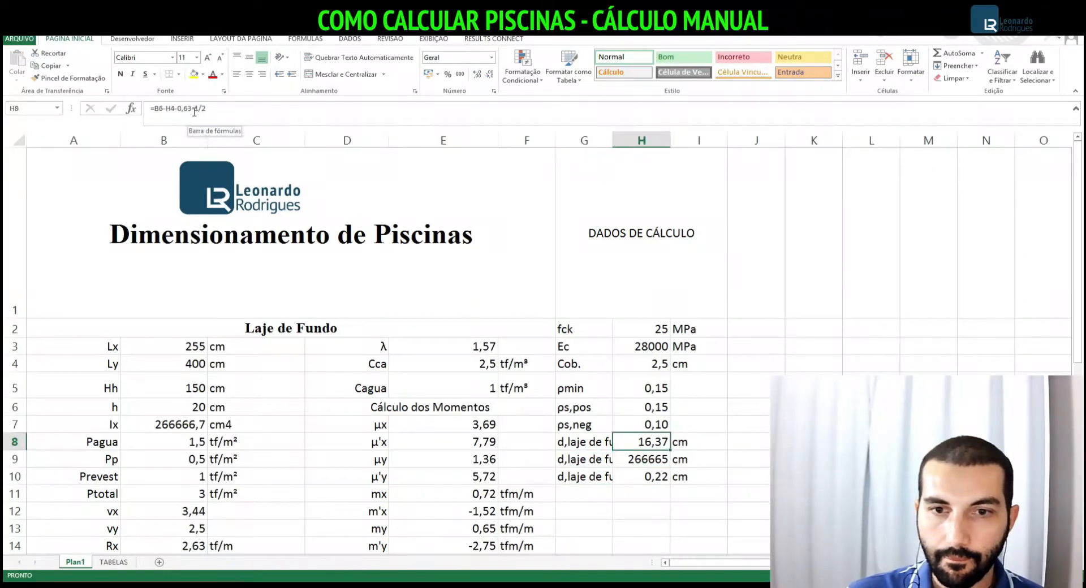
{"action": "left_click", "coordinate": [203, 112]}
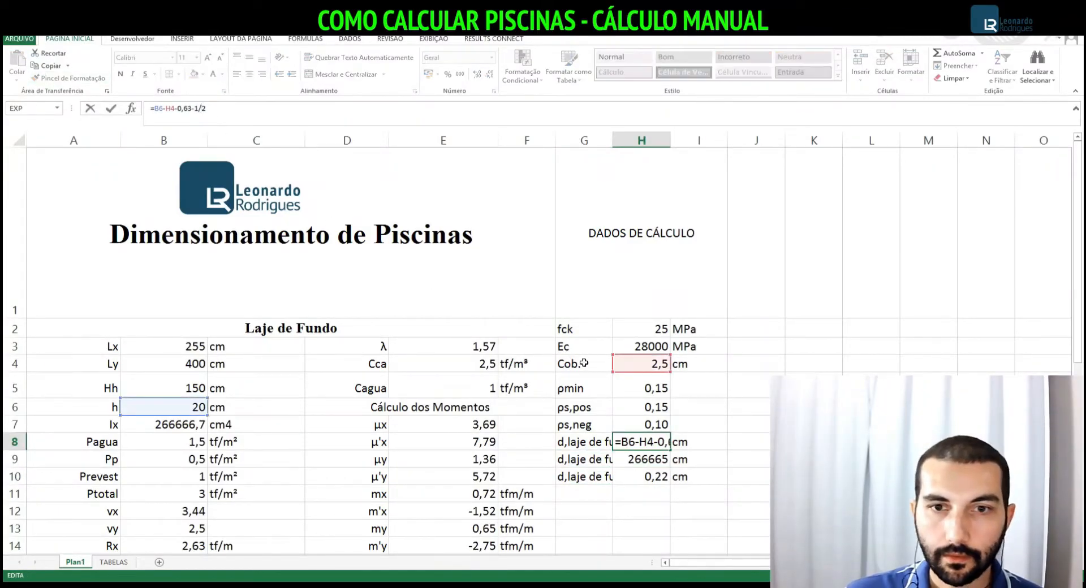
{"action": "left_click", "coordinate": [172, 108]}
{"action": "key", "text": "F4"}
{"action": "key", "text": "Return"}
{"action": "key", "text": "Up"}
{"action": "key", "text": "ctrl+c"}
{"action": "key", "text": "Down"}
{"action": "key", "text": "shift+Down"}
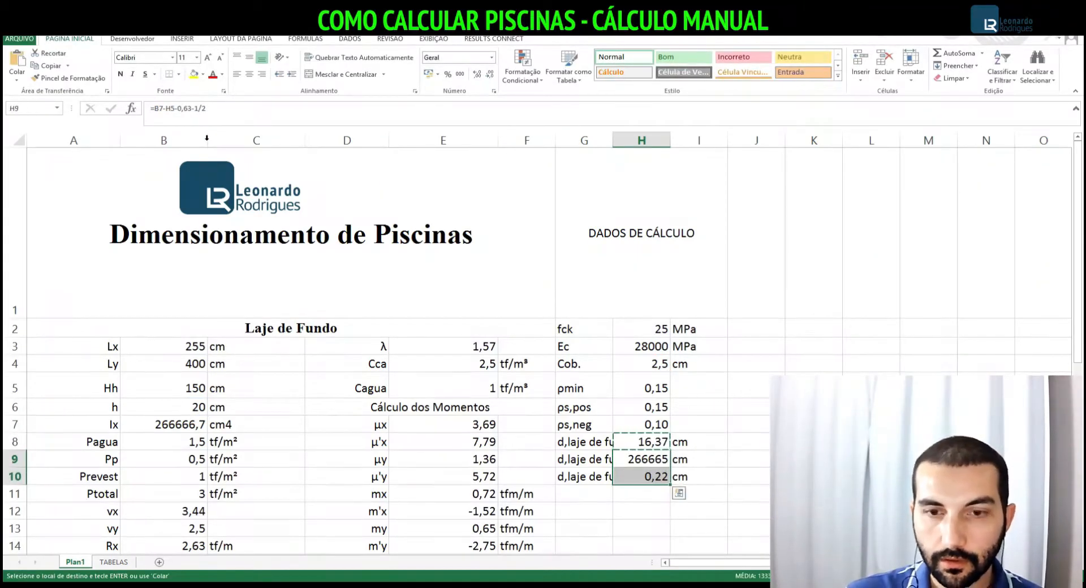
{"action": "key", "text": "ctrl+v"}
{"action": "key", "text": "Escape"}
Relabel G9 as "d,paredes 01e02" and G10 as "d,paredes 03e04"
{"action": "key", "text": "Left"}
{"action": "left_click", "coordinate": [159, 108]}
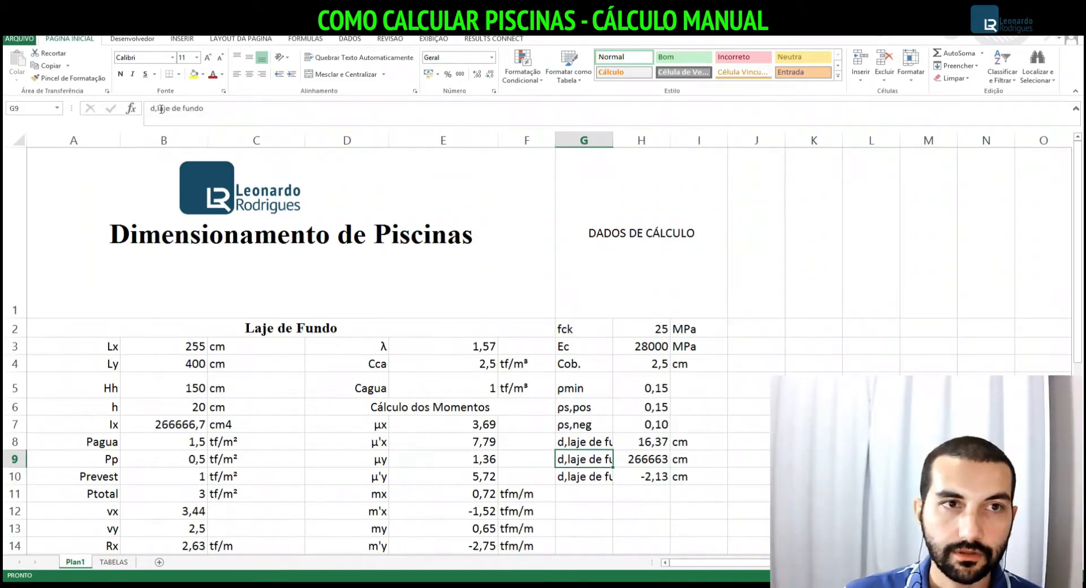
{"action": "left_click_drag", "start_coordinate": [159, 108], "coordinate": [259, 118]}
{"action": "key", "text": "BackSpace"}
{"action": "type", "text": "paredes 01e"}
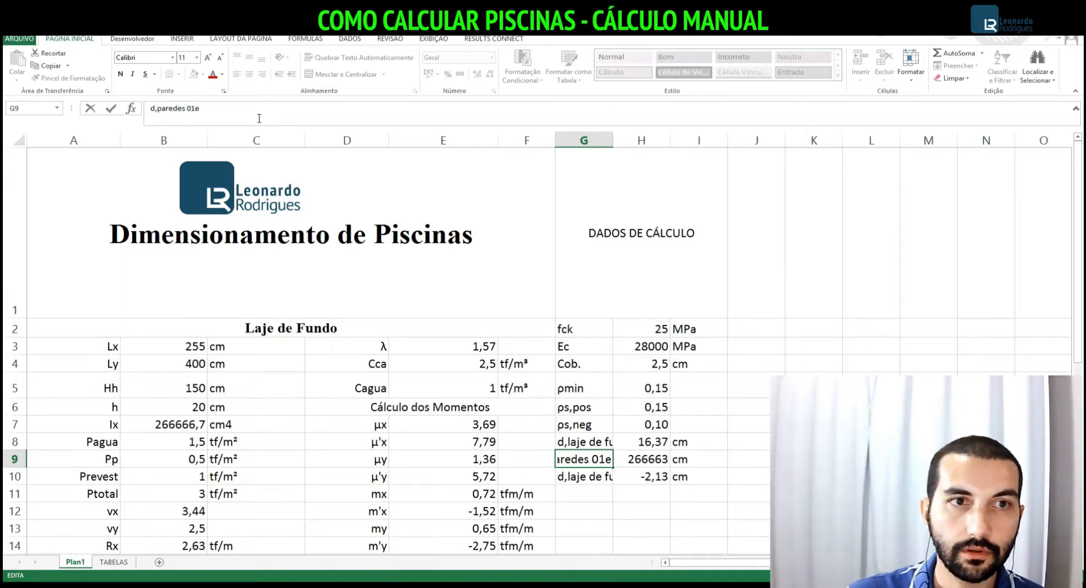
{"action": "key", "text": "Return"}
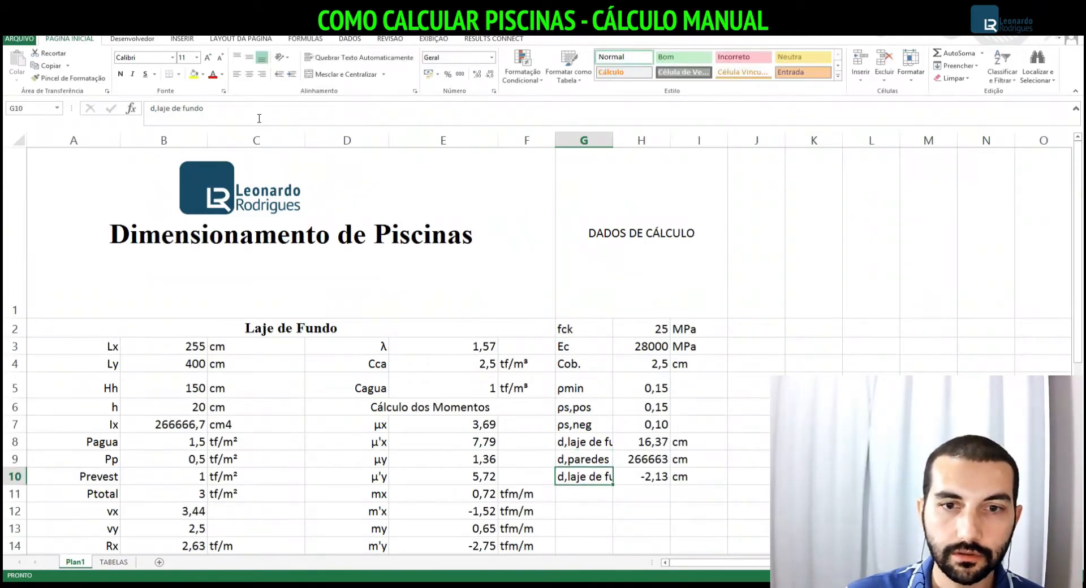
{"action": "left_click_drag", "start_coordinate": [151, 108], "coordinate": [255, 112]}
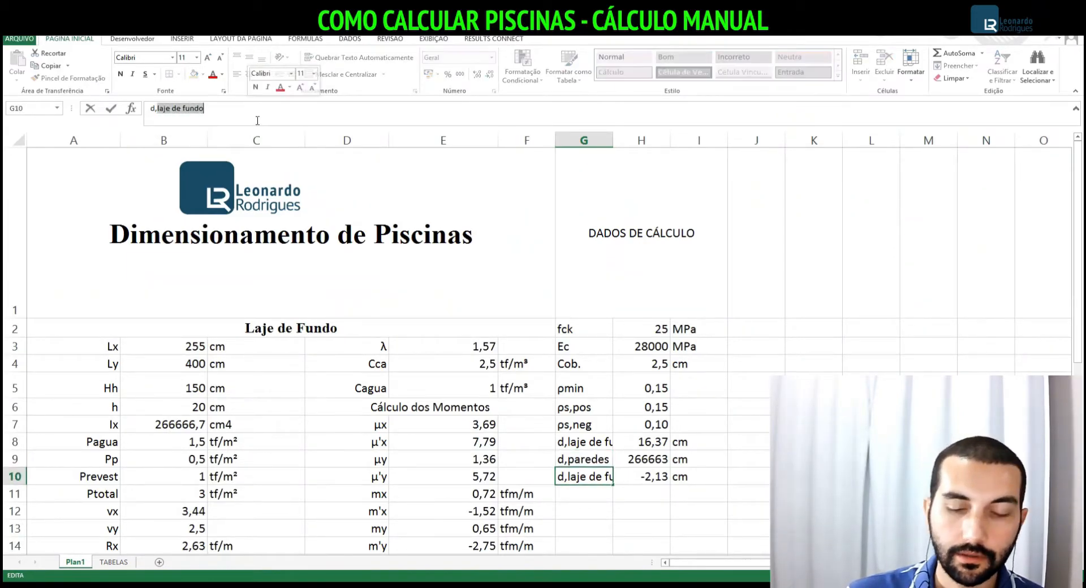
{"action": "type", "text": "d,paredes 03e04"}
{"action": "key", "text": "Return"}
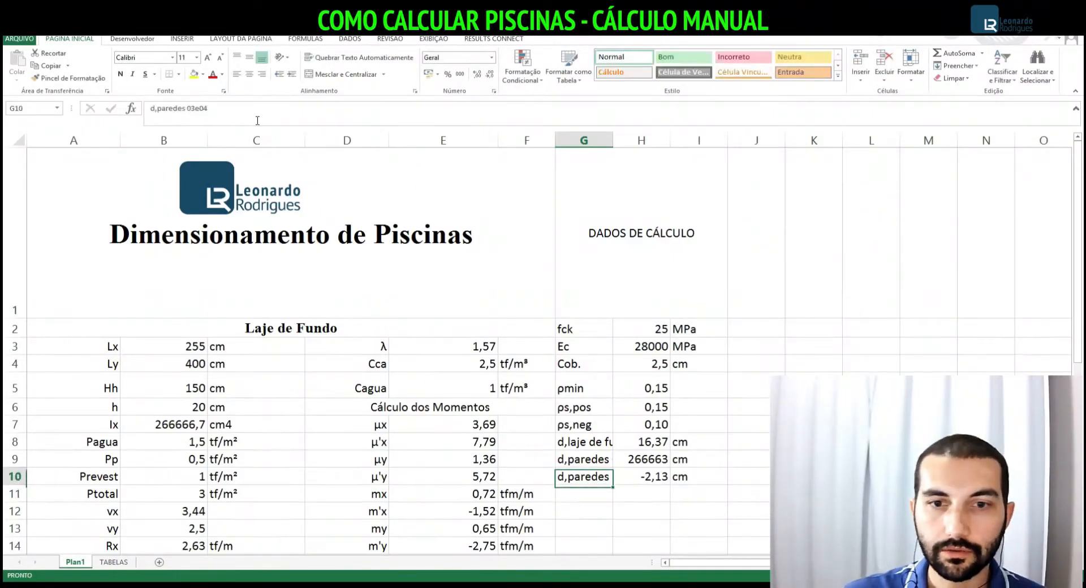
Fit column G's width to its contents and right-align the labels in G2:G10
{"action": "key", "text": "Up"}
{"action": "key", "text": "Up"}
{"action": "double_click", "coordinate": [612, 144]}
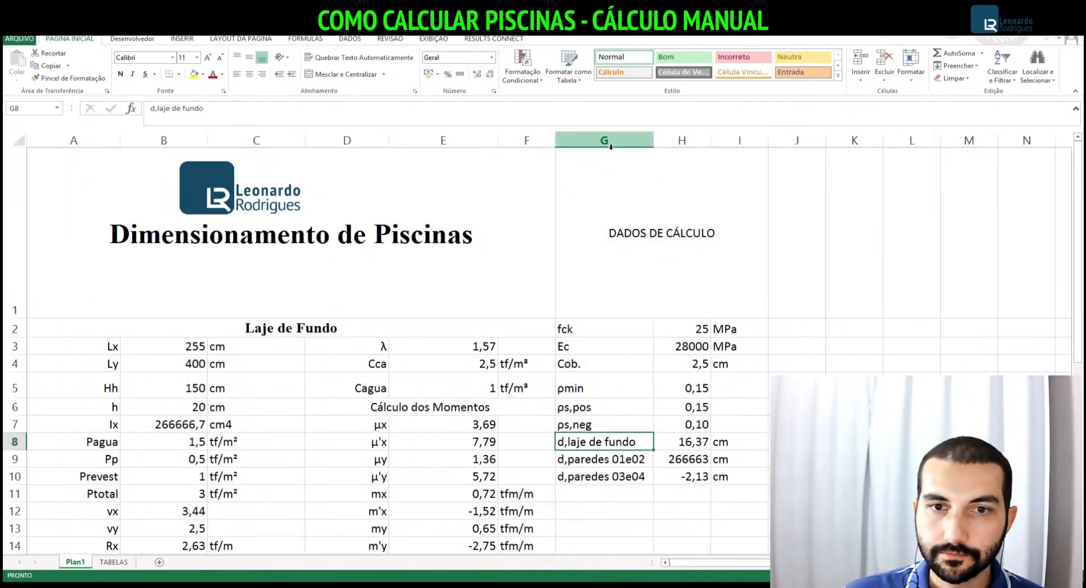
{"action": "left_click_drag", "start_coordinate": [600, 331], "coordinate": [633, 478]}
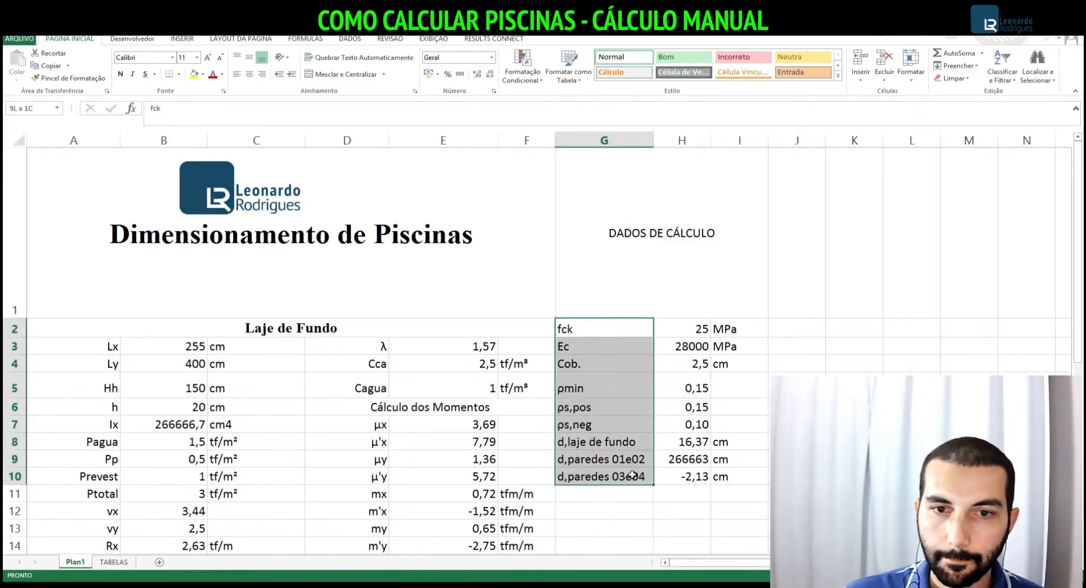
{"action": "left_click", "coordinate": [261, 75]}
Point the thickness reference in the H9 formula to B23, the height h of Paredes 01 e 02
{"action": "left_click", "coordinate": [666, 444]}
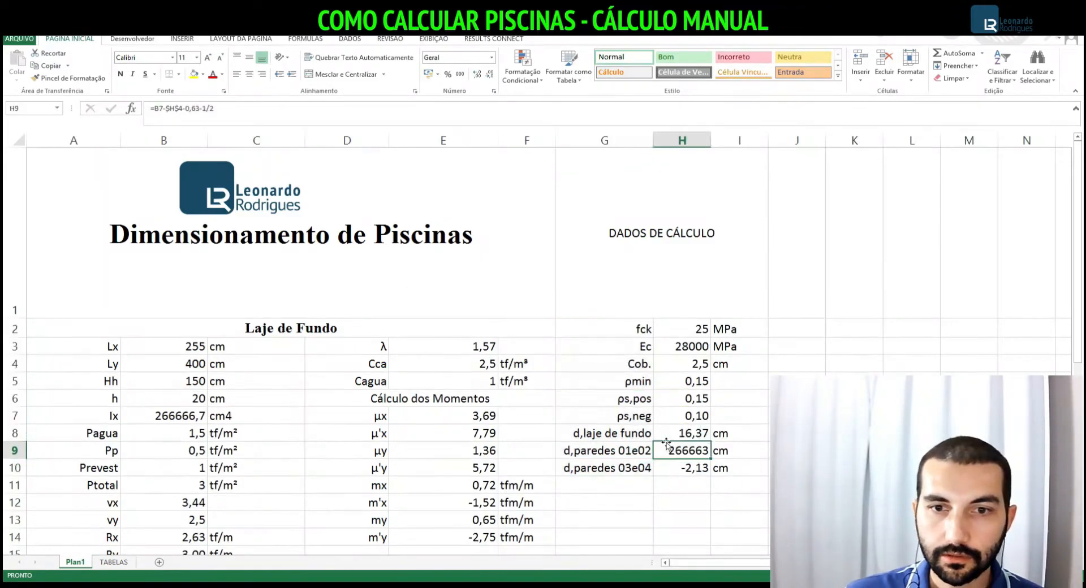
{"action": "double_click", "coordinate": [666, 443]}
{"action": "left_click_drag", "start_coordinate": [162, 426], "coordinate": [167, 284]}
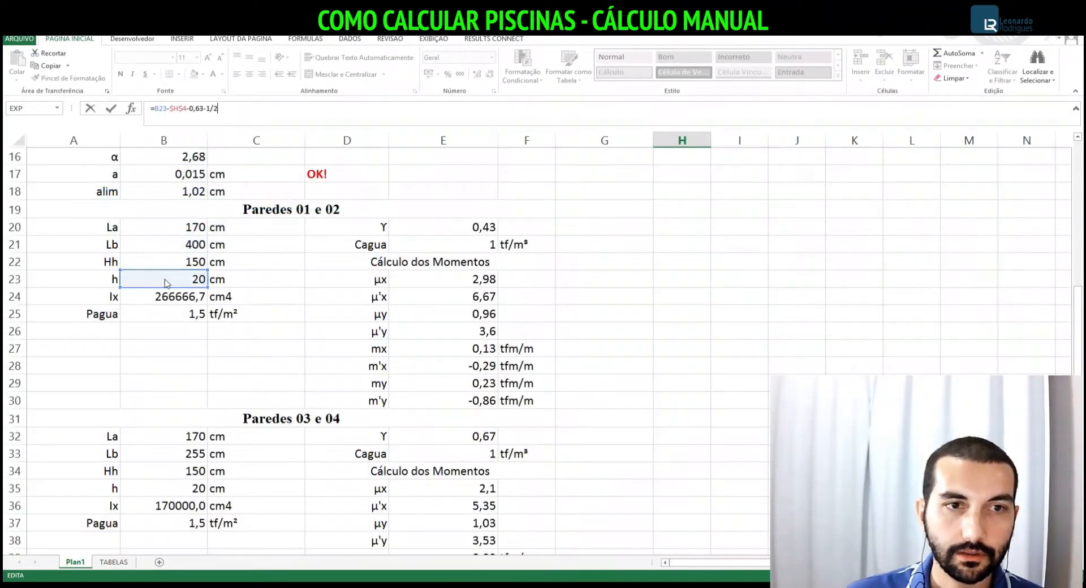
{"action": "key", "text": "Escape"}
Point the thickness reference in the H10 formula to B35, the height h of Paredes 03 e 04
{"action": "left_click", "coordinate": [162, 110]}
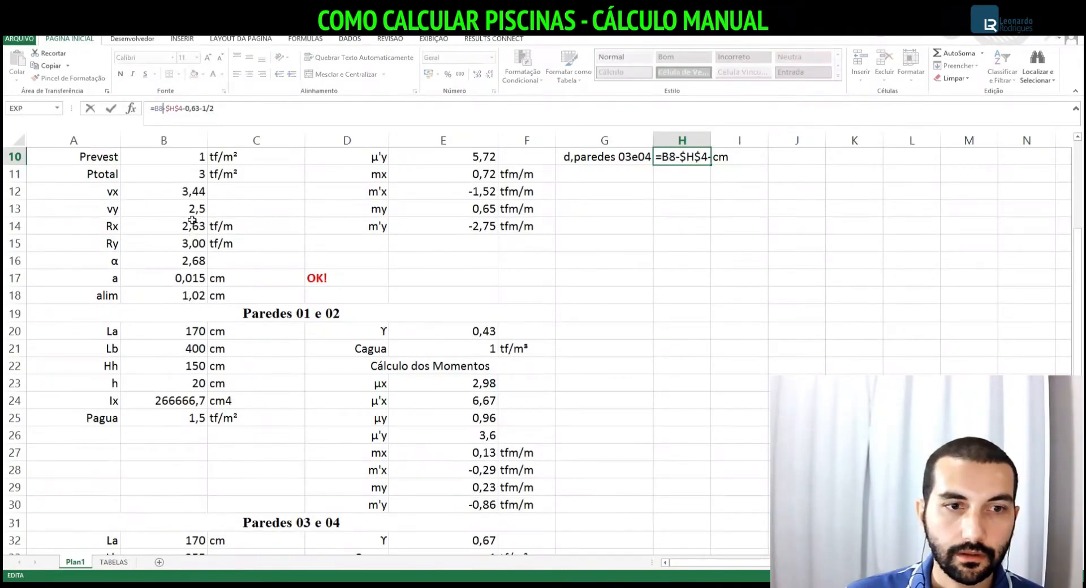
{"action": "left_click_drag", "start_coordinate": [1077, 257], "coordinate": [1077, 198]}
{"action": "scroll", "coordinate": [368, 280], "scroll_direction": "down", "scroll_amount": 1}
{"action": "left_click_drag", "start_coordinate": [151, 232], "coordinate": [171, 376]}
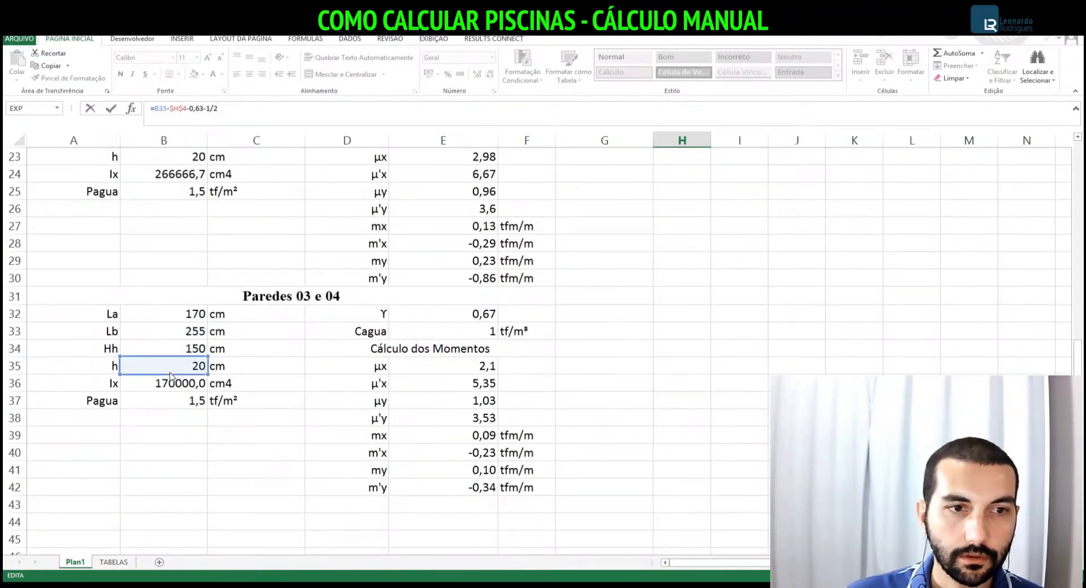
{"action": "key", "text": "Return"}
Review the values in the DADOS DE CÁLCULO block up to its heading
{"action": "key", "text": "Up"}
{"action": "key", "text": "Up"}
{"action": "key", "text": "Up"}
{"action": "key", "text": "Up"}
{"action": "key", "text": "Up"}
{"action": "key", "text": "Up"}
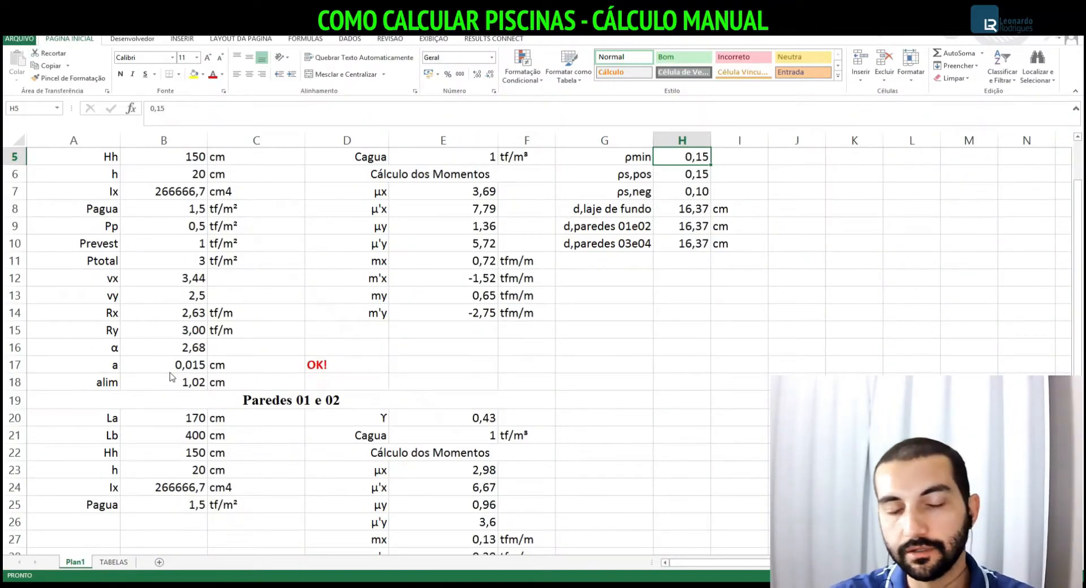
{"action": "key", "text": "Up"}
{"action": "key", "text": "Up"}
{"action": "key", "text": "Up"}
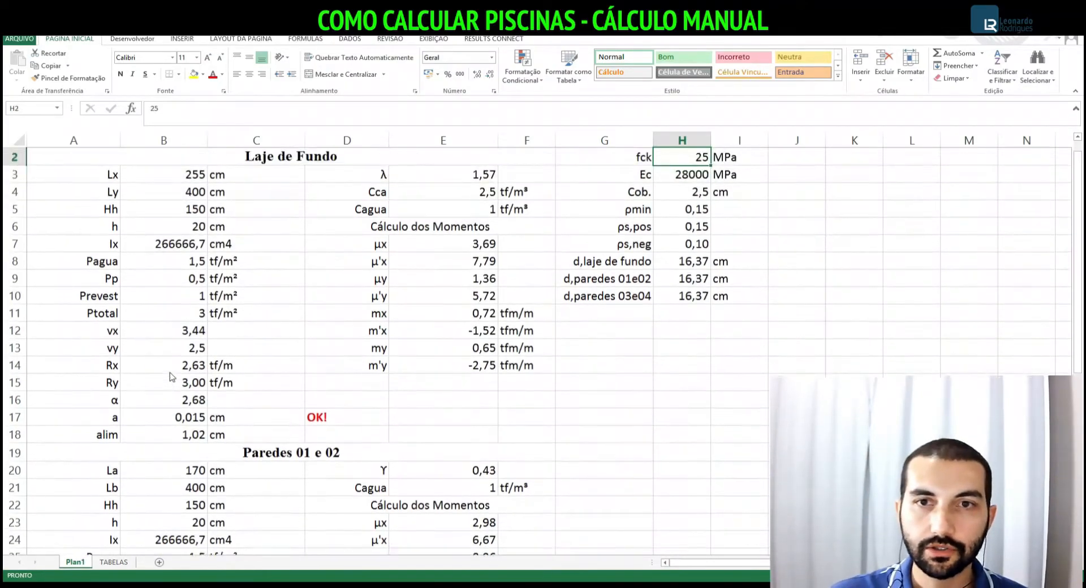
{"action": "key", "text": "Up"}
{"action": "key", "text": "Down"}
{"action": "key", "text": "Down"}
{"action": "key", "text": "Up"}
{"action": "key", "text": "Up"}
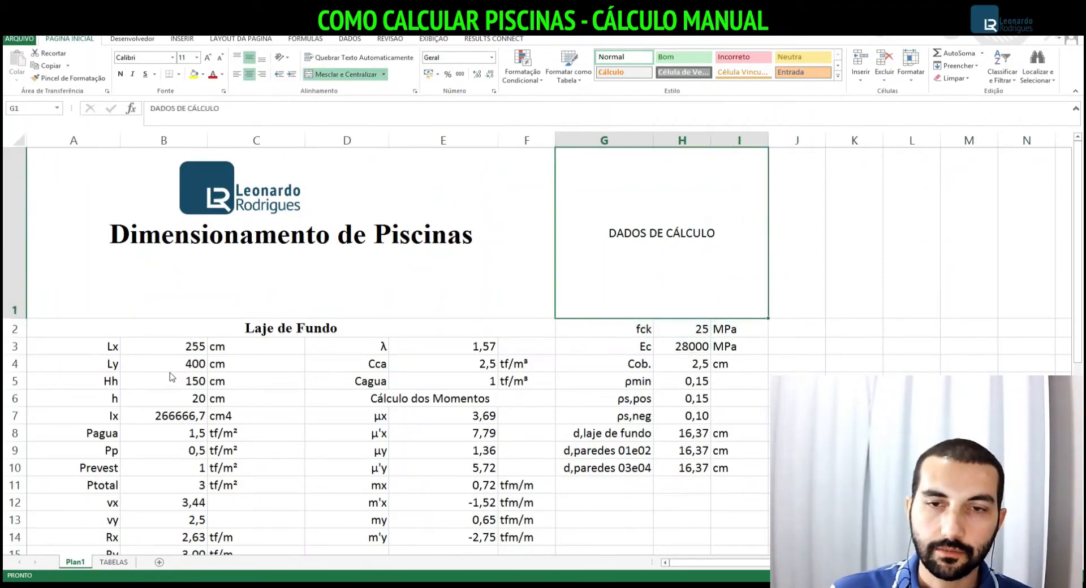
{"action": "key", "text": "Down"}
{"action": "key", "text": "Down"}
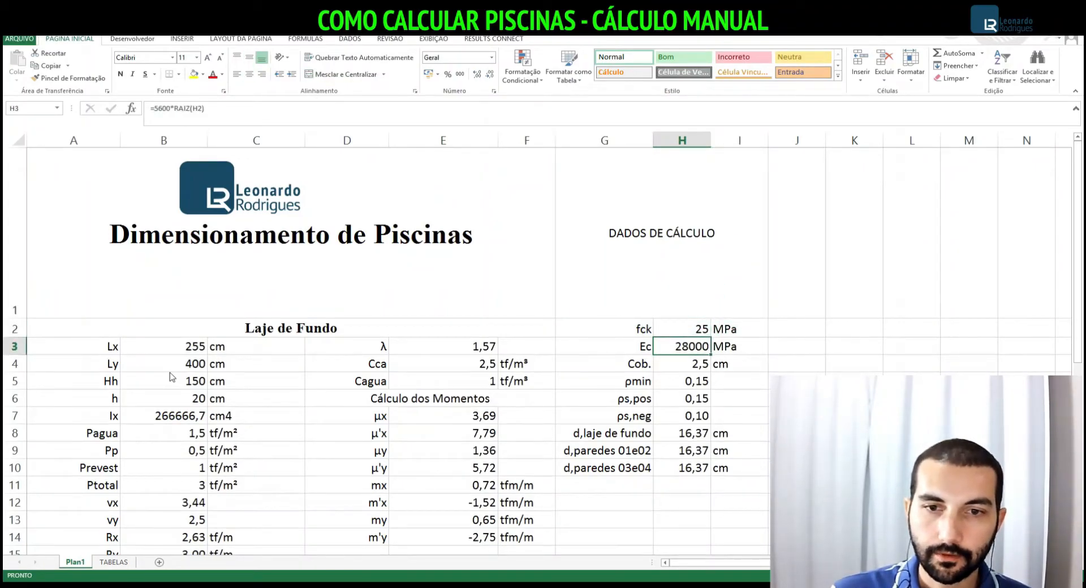
Select cell A44 in the empty area below the Paredes 03 e 04 block
{"action": "key", "text": "Down"}
{"action": "key", "text": "Down"}
{"action": "key", "text": "Down"}
{"action": "key", "text": "Down"}
{"action": "key", "text": "Down"}
{"action": "key", "text": "Down"}
{"action": "key", "text": "Down"}
{"action": "key", "text": "Down"}
{"action": "key", "text": "Down"}
{"action": "key", "text": "Down"}
{"action": "key", "text": "Down"}
{"action": "key", "text": "Down"}
{"action": "key", "text": "Down"}
{"action": "key", "text": "Down"}
{"action": "key", "text": "Down"}
{"action": "key", "text": "Down"}
{"action": "key", "text": "Down"}
{"action": "key", "text": "Down"}
{"action": "key", "text": "Down"}
{"action": "key", "text": "Down"}
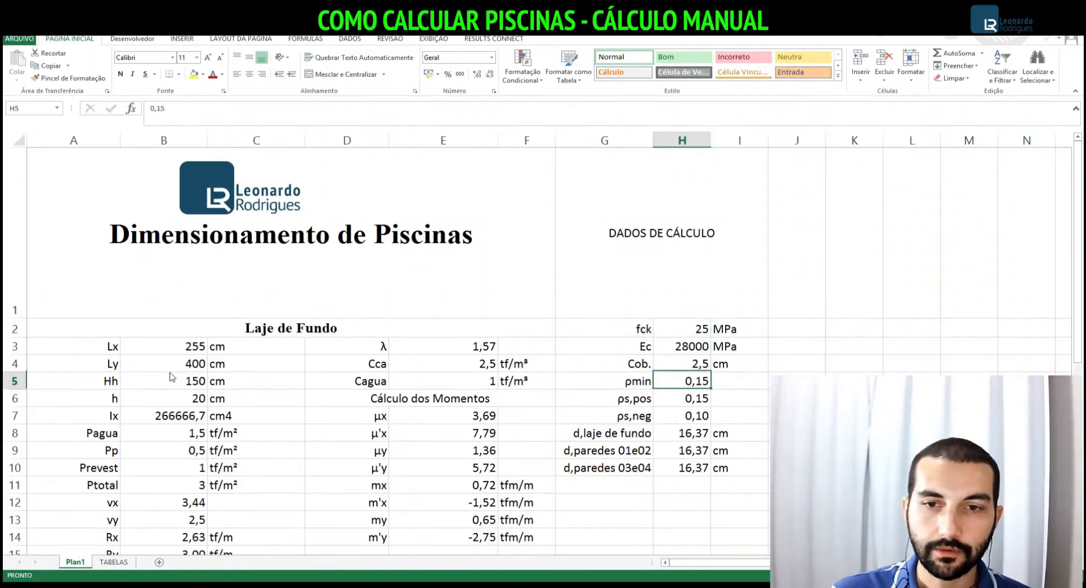
{"action": "key", "text": "Down"}
{"action": "key", "text": "Down"}
{"action": "key", "text": "Down"}
{"action": "key", "text": "Down"}
{"action": "key", "text": "Down"}
{"action": "key", "text": "Down"}
{"action": "key", "text": "Down"}
{"action": "key", "text": "Down"}
{"action": "key", "text": "Down"}
{"action": "key", "text": "Down"}
{"action": "key", "text": "Down"}
{"action": "key", "text": "Down"}
{"action": "key", "text": "Down"}
{"action": "key", "text": "Down"}
{"action": "key", "text": "Down"}
{"action": "key", "text": "Down"}
{"action": "key", "text": "Down"}
{"action": "key", "text": "Down"}
{"action": "key", "text": "Down"}
{"action": "key", "text": "Down"}
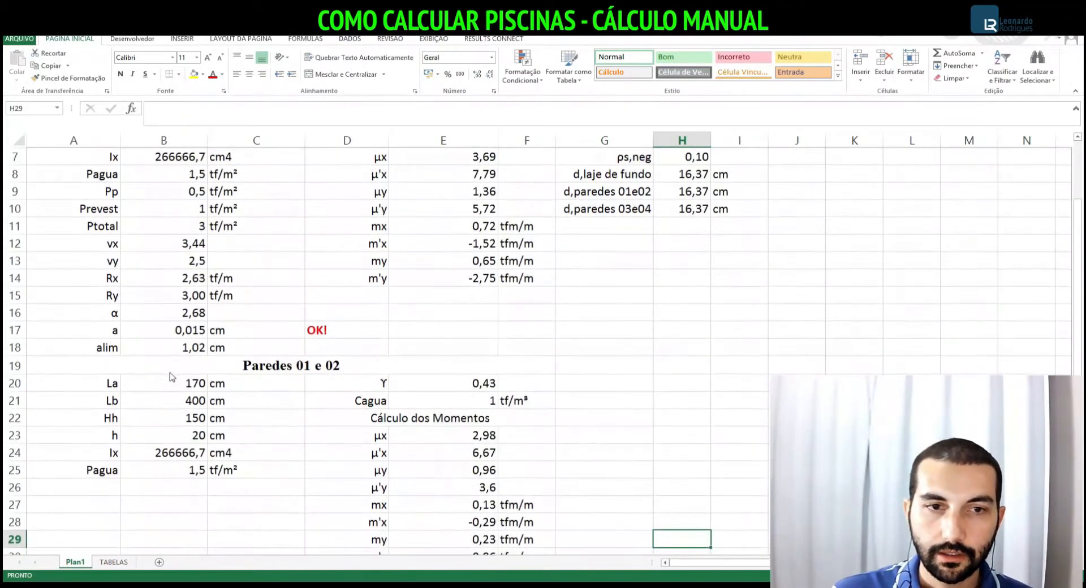
{"action": "key", "text": "Left"}
{"action": "key", "text": "Left"}
{"action": "key", "text": "Left"}
{"action": "key", "text": "Left"}
{"action": "key", "text": "Left"}
{"action": "key", "text": "Left"}
{"action": "key", "text": "Left"}
{"action": "key", "text": "Up"}
{"action": "key", "text": "Up"}
{"action": "key", "text": "Up"}
{"action": "key", "text": "Up"}
{"action": "key", "text": "Up"}
{"action": "key", "text": "Up"}
{"action": "key", "text": "Up"}
{"action": "key", "text": "Up"}
{"action": "key", "text": "Up"}
{"action": "key", "text": "Up"}
{"action": "key", "text": "Up"}
{"action": "key", "text": "Up"}
{"action": "key", "text": "Up"}
{"action": "key", "text": "Up"}
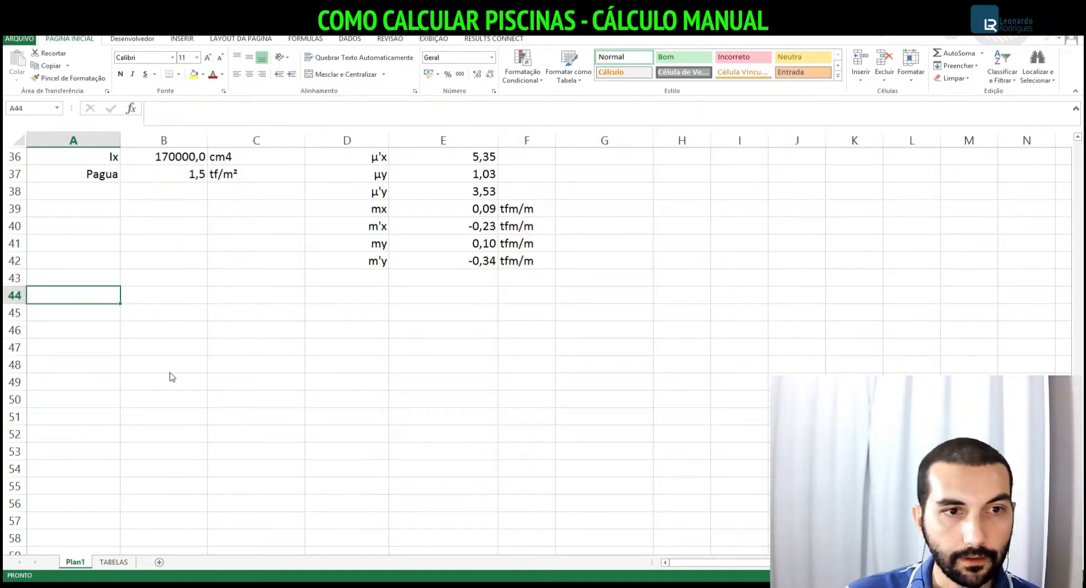
Enter the row label Mk in A45 and the column headings Mx+ in B44 and Mx- in C44
{"action": "key", "text": "Down"}
{"action": "type", "text": "m"}
{"action": "key", "text": "BackSpace"}
{"action": "type", "text": "M"}
{"action": "key", "text": "Tab"}
{"action": "key", "text": "Up"}
{"action": "type", "text": "Mx"}
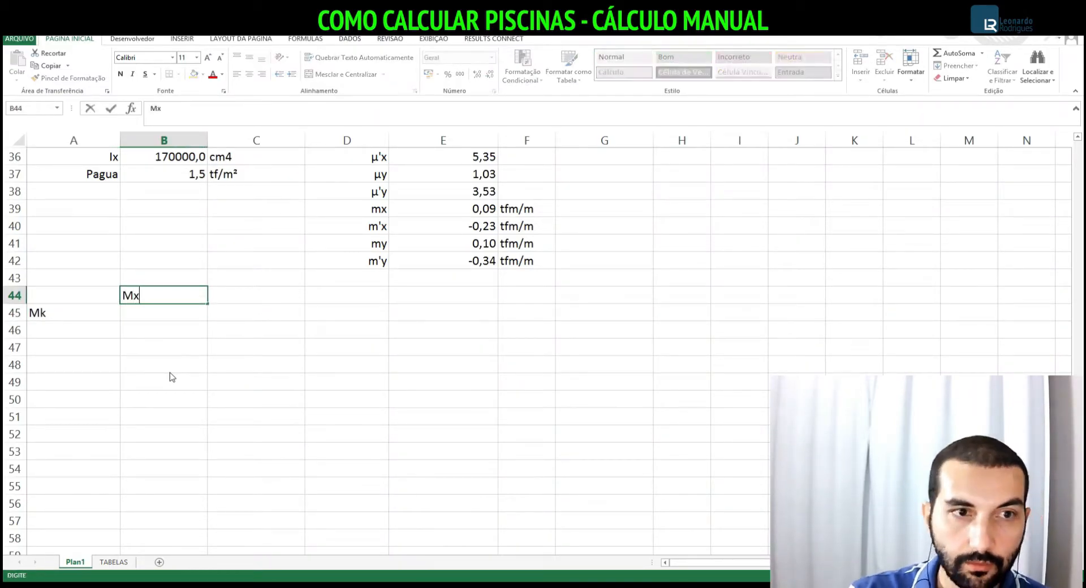
{"action": "type", "text": "+"}
{"action": "key", "text": "Tab"}
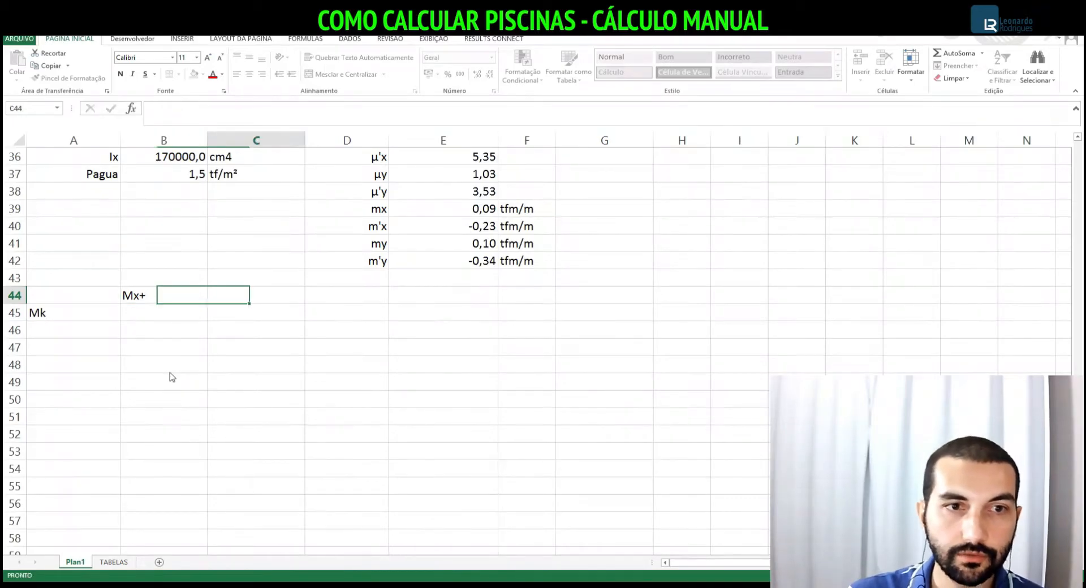
{"action": "type", "text": "Mx-"}
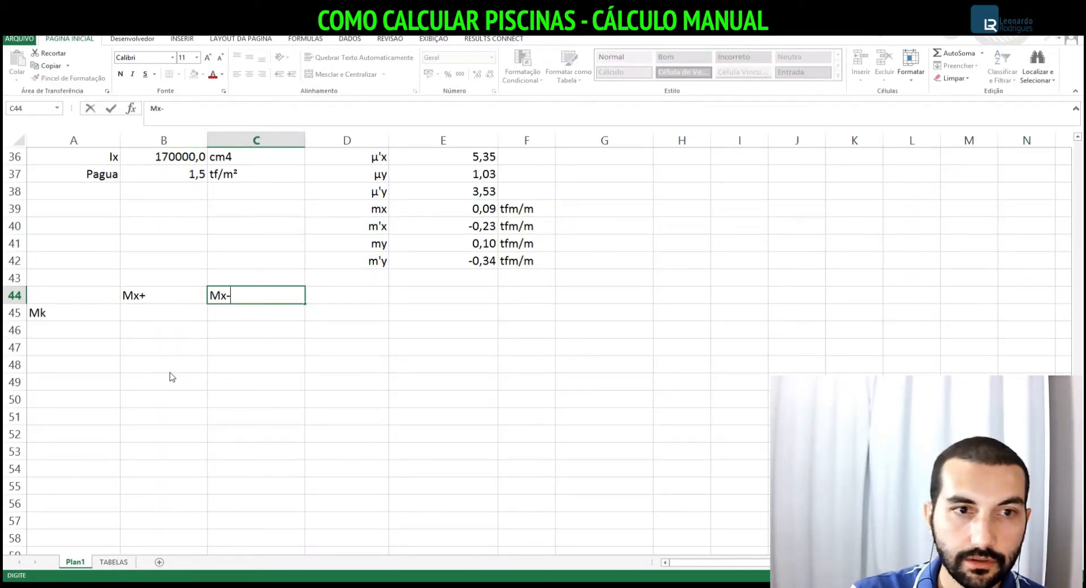
{"action": "key", "text": "Tab"}
Move the A44:C45 label block down one row so it starts at A45, leaving cell A44 selected
{"action": "key", "text": "Left"}
{"action": "key", "text": "Left"}
{"action": "key", "text": "Left"}
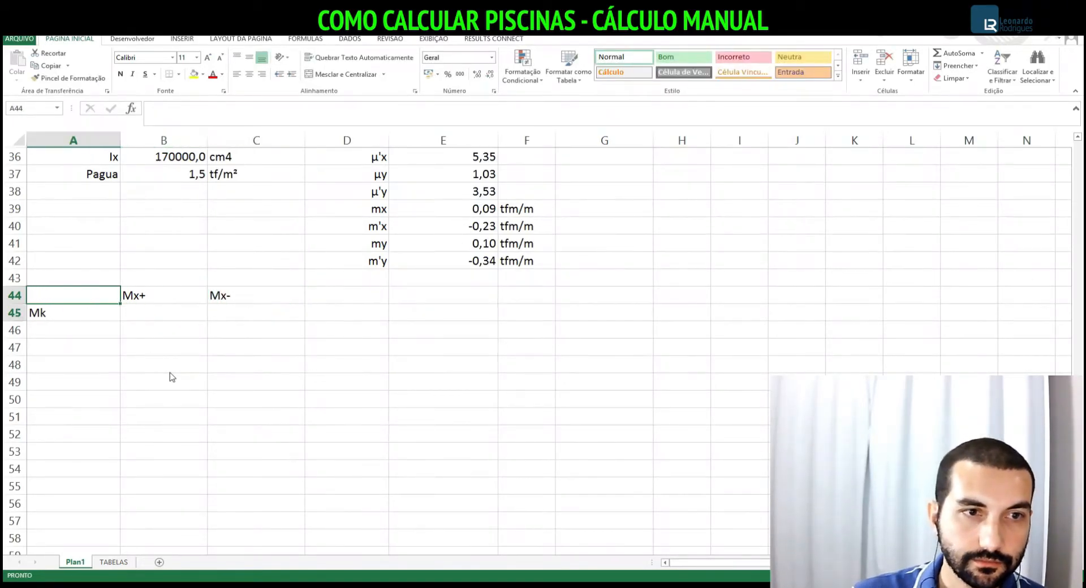
{"action": "key", "text": "shift+Down"}
{"action": "key", "text": "shift+Right"}
{"action": "key", "text": "shift+Right"}
{"action": "key", "text": "ctrl+c"}
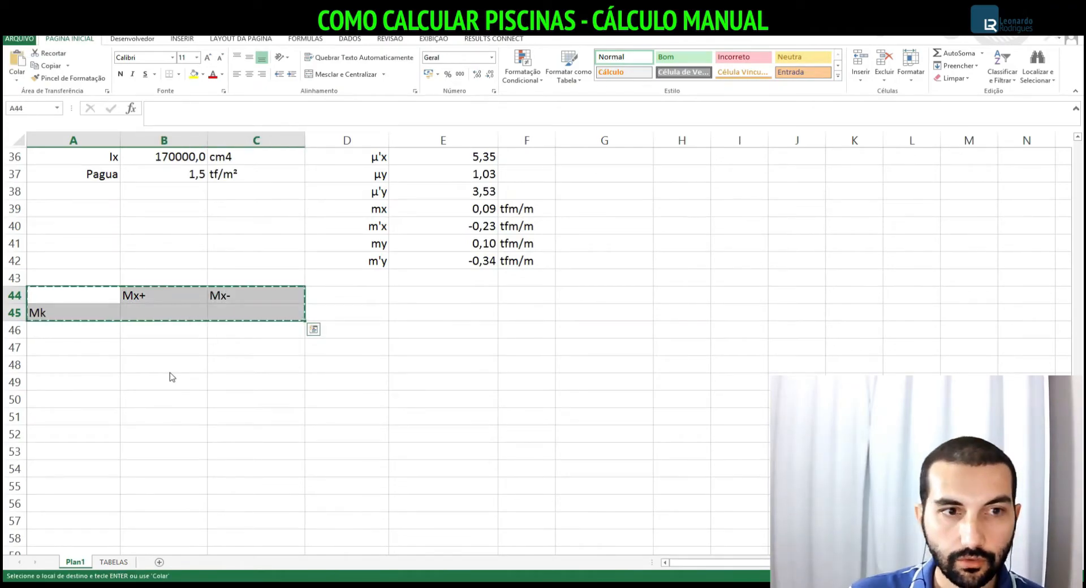
{"action": "left_click", "coordinate": [77, 313]}
{"action": "key", "text": "ctrl+v"}
{"action": "key", "text": "Down"}
{"action": "key", "text": "Up"}
{"action": "key", "text": "Up"}
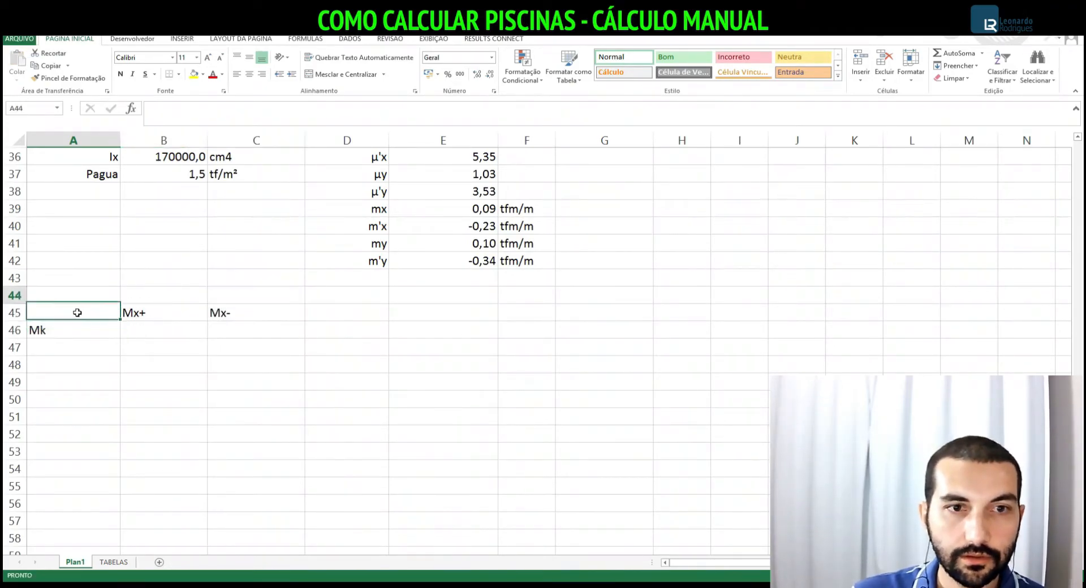
Enter the column headings My+ in cell D45 and My- in cell E45
{"action": "key", "text": "shift+Right"}
{"action": "key", "text": "shift+Right"}
{"action": "key", "text": "shift+Right"}
{"action": "left_click", "coordinate": [347, 317]}
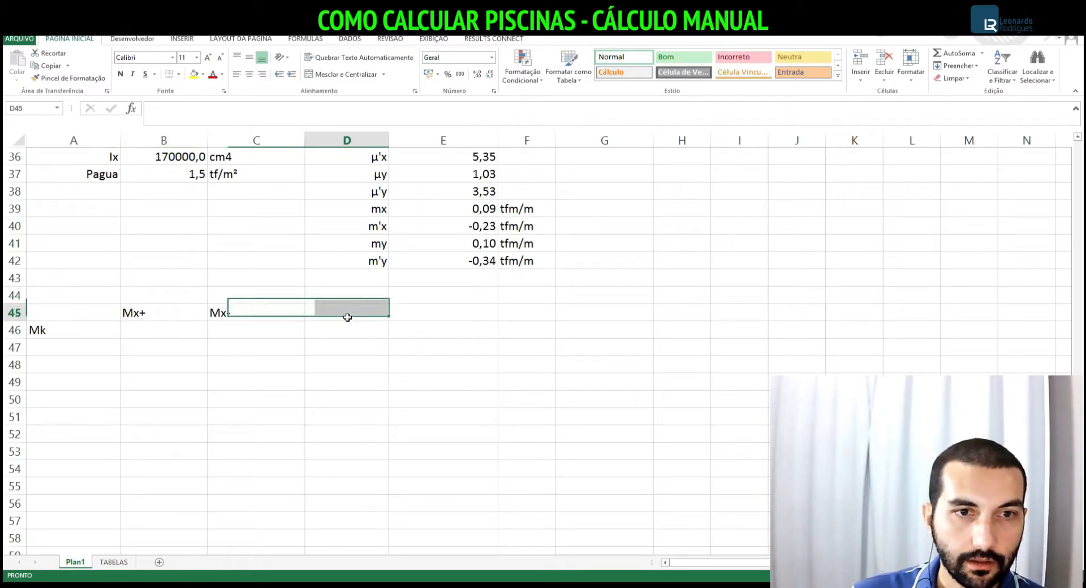
{"action": "type", "text": "M"}
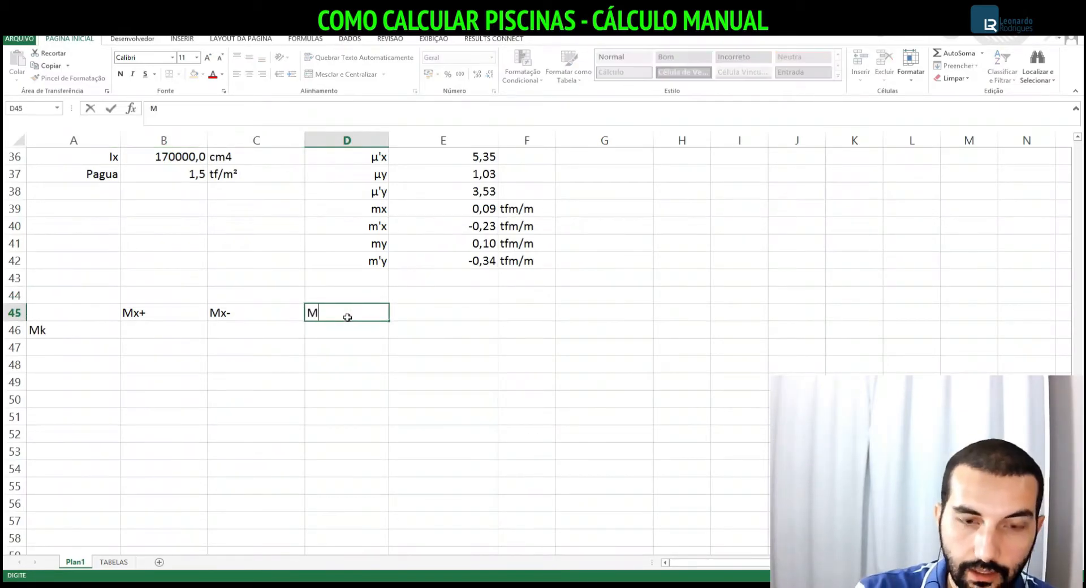
{"action": "key", "text": "Up"}
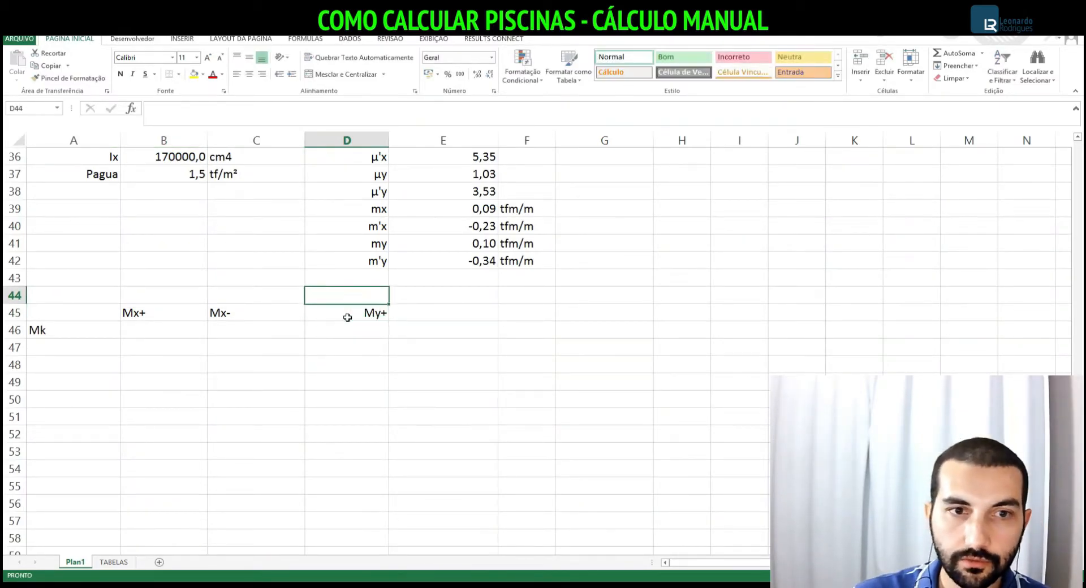
{"action": "key", "text": "Right"}
{"action": "key", "text": "Down"}
{"action": "type", "text": "M"}
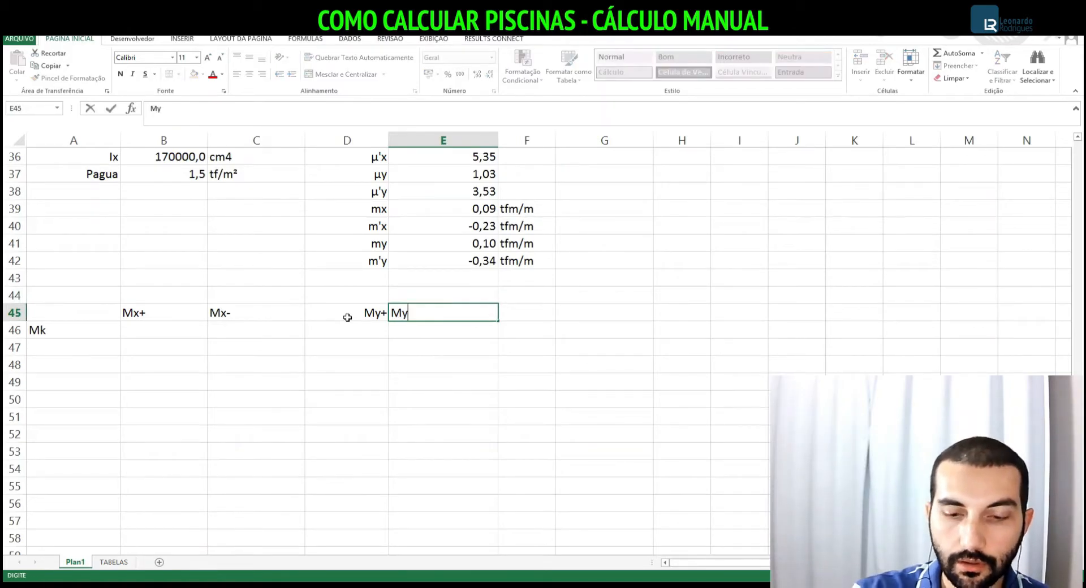
{"action": "type", "text": "y-"}
{"action": "key", "text": "Return"}
Merge and center cells A44 to E44 above the moment headings
{"action": "key", "text": "Up"}
{"action": "key", "text": "Left"}
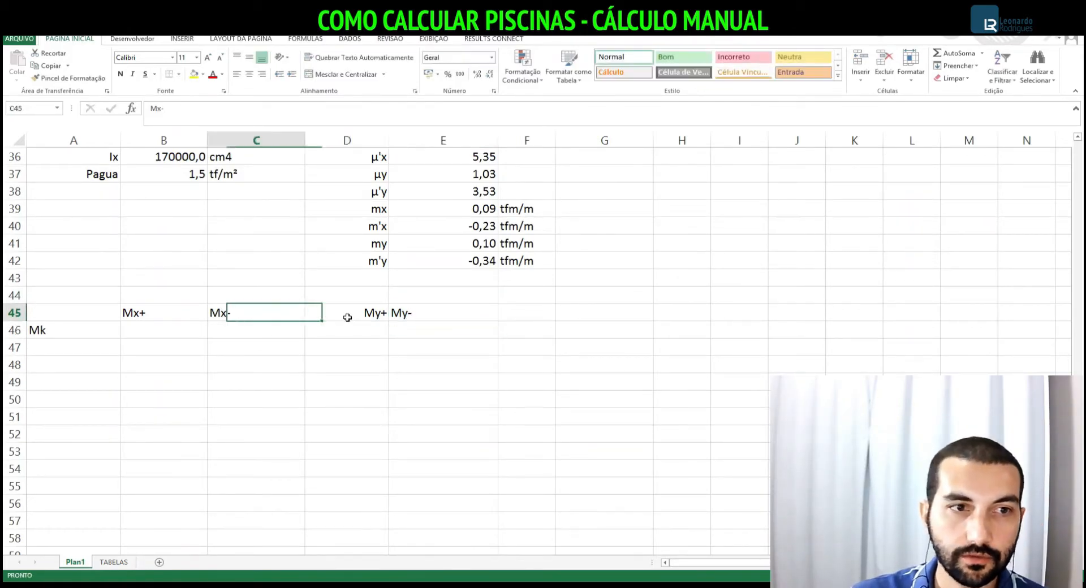
{"action": "key", "text": "Left"}
{"action": "key", "text": "Left"}
{"action": "key", "text": "Up"}
{"action": "key", "text": "shift+Left"}
{"action": "key", "text": "shift+Right"}
{"action": "key", "text": "shift+Right"}
{"action": "key", "text": "shift+Right"}
{"action": "key", "text": "shift+Right"}
{"action": "key", "text": "shift+Left"}
{"action": "left_click", "coordinate": [350, 75]}
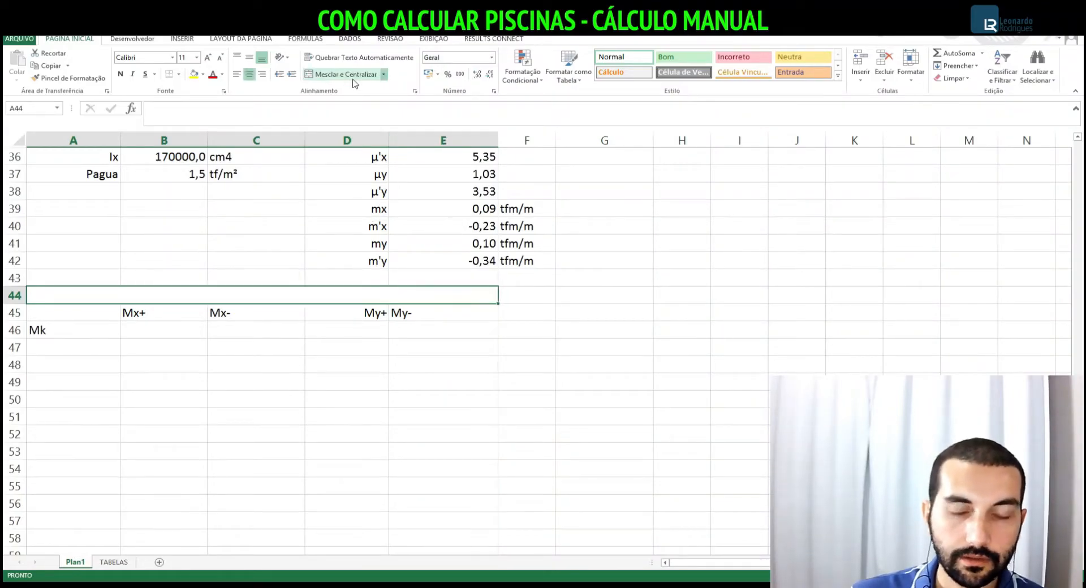
Enter the table title LAJE DE FUNDO in the merged row 44
{"action": "type", "text": "laje"}
{"action": "key", "text": "BackSpace"}
{"action": "key", "text": "BackSpace"}
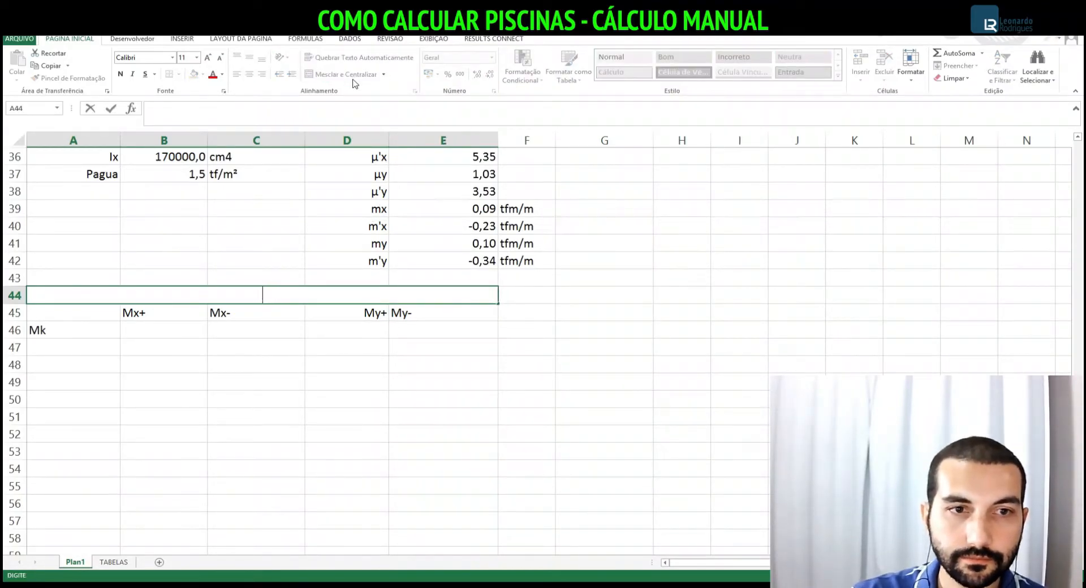
{"action": "key", "text": "BackSpace"}
{"action": "key", "text": "BackSpace"}
{"action": "type", "text": "LAJE"}
{"action": "key", "text": "BackSpace"}
{"action": "type", "text": "E DE FUNDO"}
{"action": "key", "text": "Return"}
Enter the row labels Mk in cell A46 and Md in cell A47
{"action": "key", "text": "Return"}
{"action": "type", "text": "Mk"}
{"action": "key", "text": "Return"}
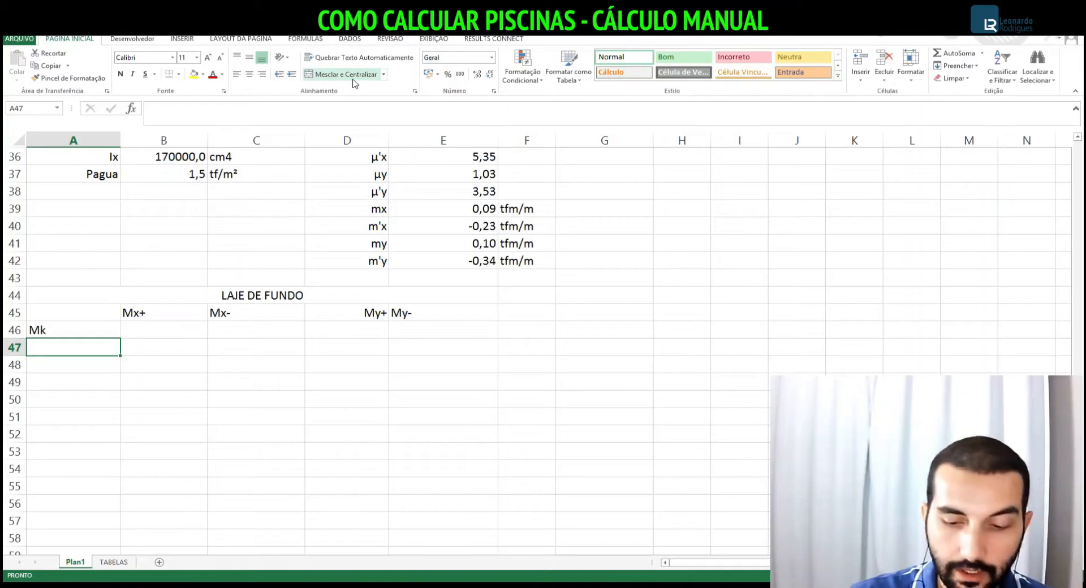
{"action": "type", "text": "mD"}
{"action": "key", "text": "BackSpace"}
{"action": "key", "text": "BackSpace"}
{"action": "type", "text": "MD"}
{"action": "key", "text": "BackSpace"}
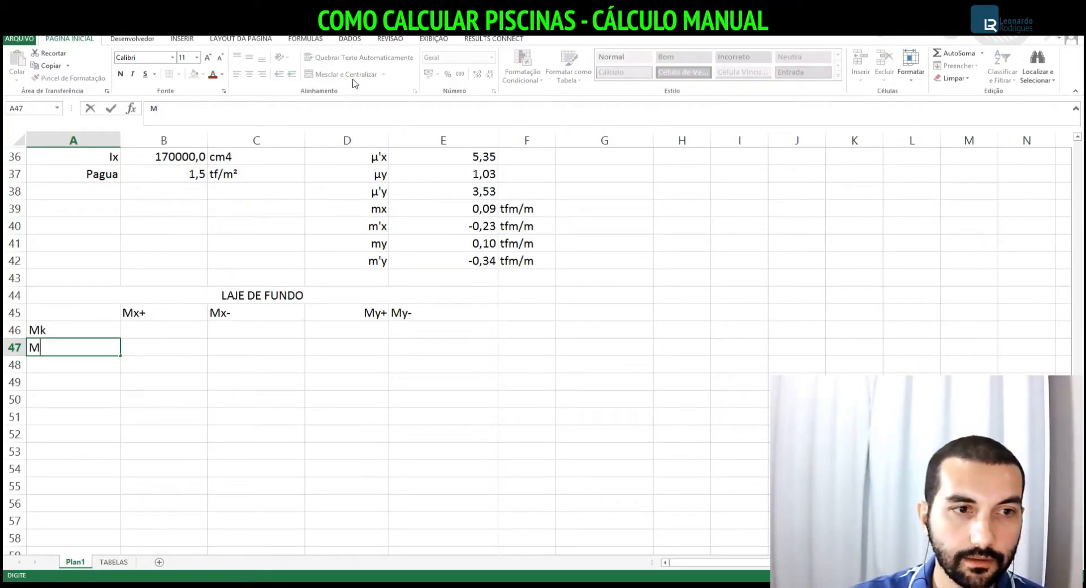
{"action": "type", "text": "d"}
{"action": "key", "text": "Return"}
{"action": "key", "text": "Up"}
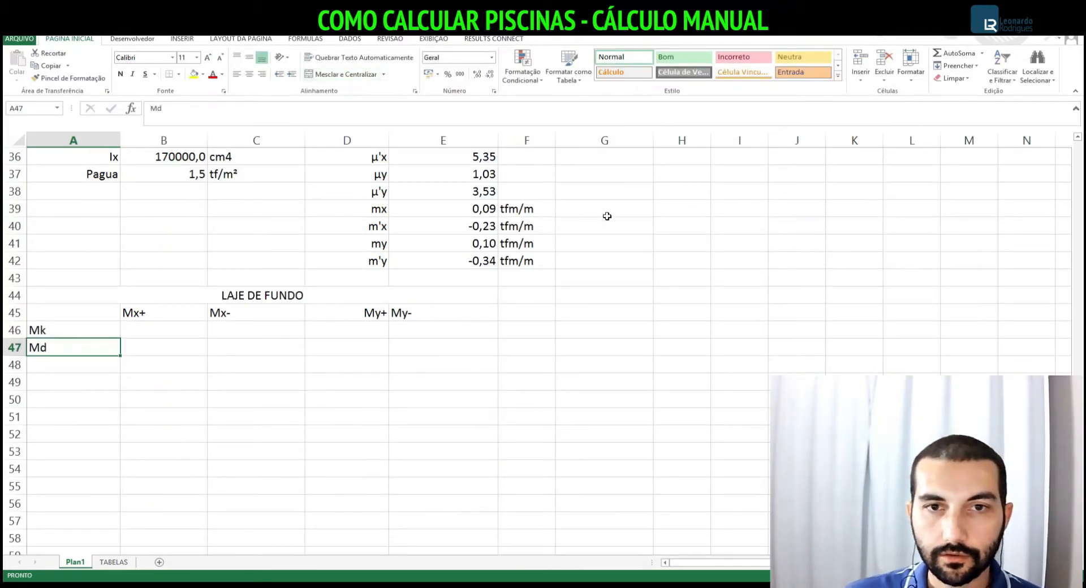
Insert the Greek small letter gamma symbol in cell G11, below the d,paredes 03e04 label
{"action": "scroll", "coordinate": [622, 217], "scroll_direction": "up", "scroll_amount": 12}
{"action": "scroll", "coordinate": [622, 218], "scroll_direction": "down", "scroll_amount": 3}
{"action": "left_click", "coordinate": [622, 175]}
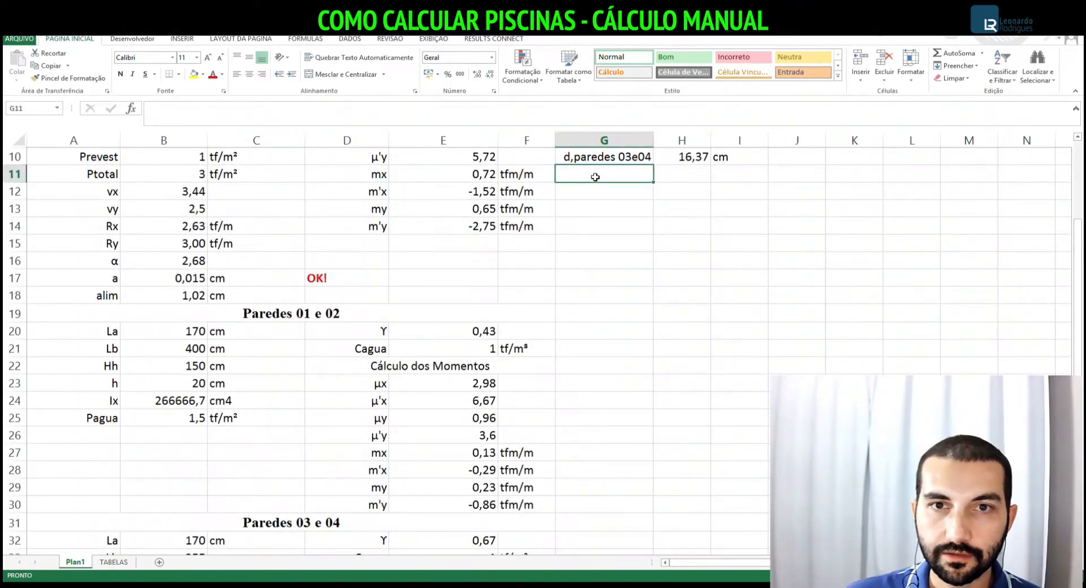
{"action": "left_click", "coordinate": [190, 39]}
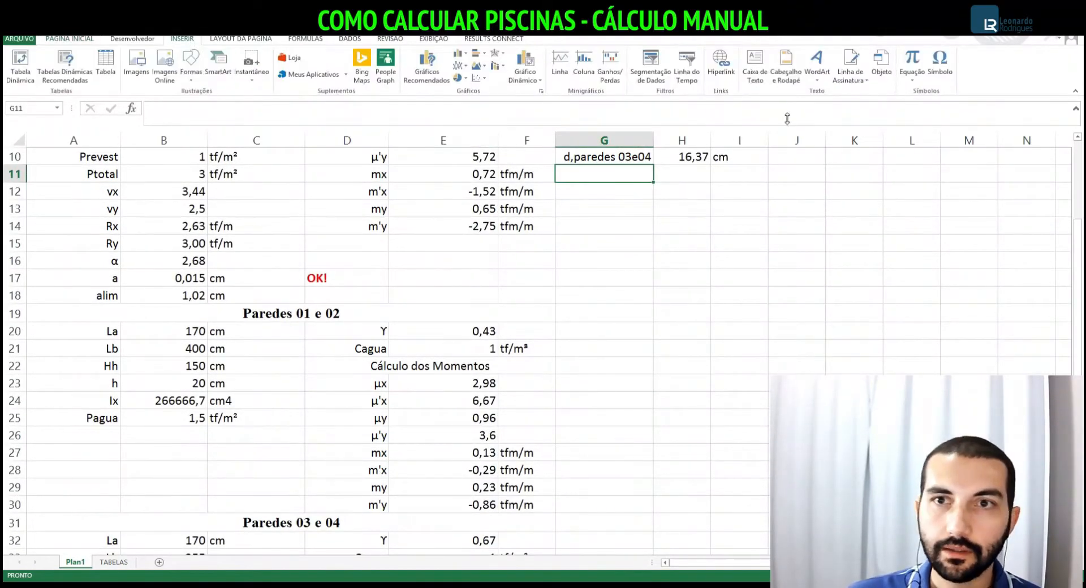
{"action": "left_click", "coordinate": [943, 71]}
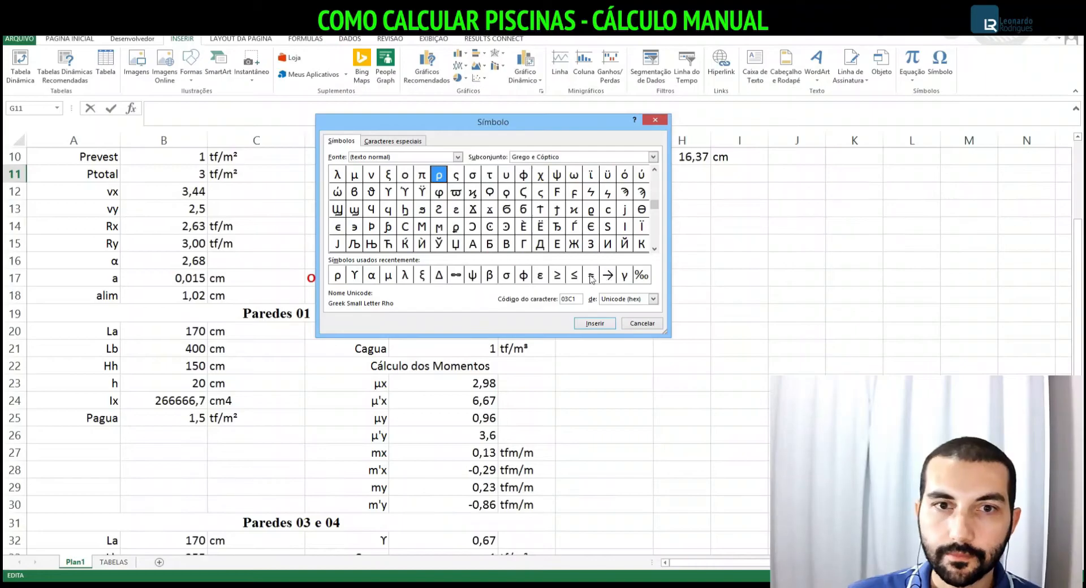
{"action": "left_click", "coordinate": [624, 275]}
{"action": "left_click", "coordinate": [595, 324]}
{"action": "left_click", "coordinate": [642, 323]}
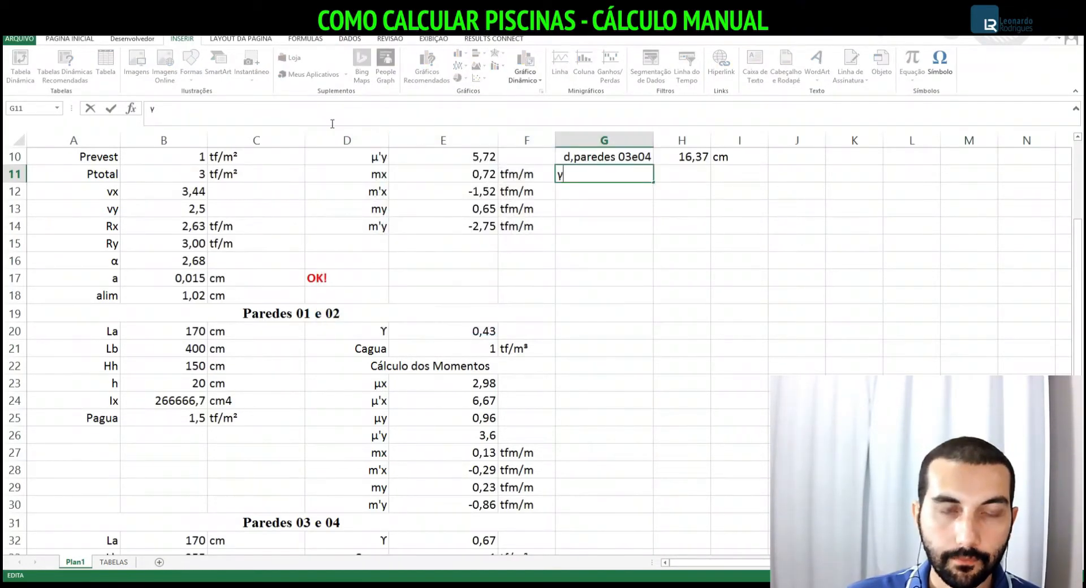
Complete the gamma label in G11 as γf, with the letter f at font size 11
{"action": "type", "text": "F"}
{"action": "key", "text": "shift+Left"}
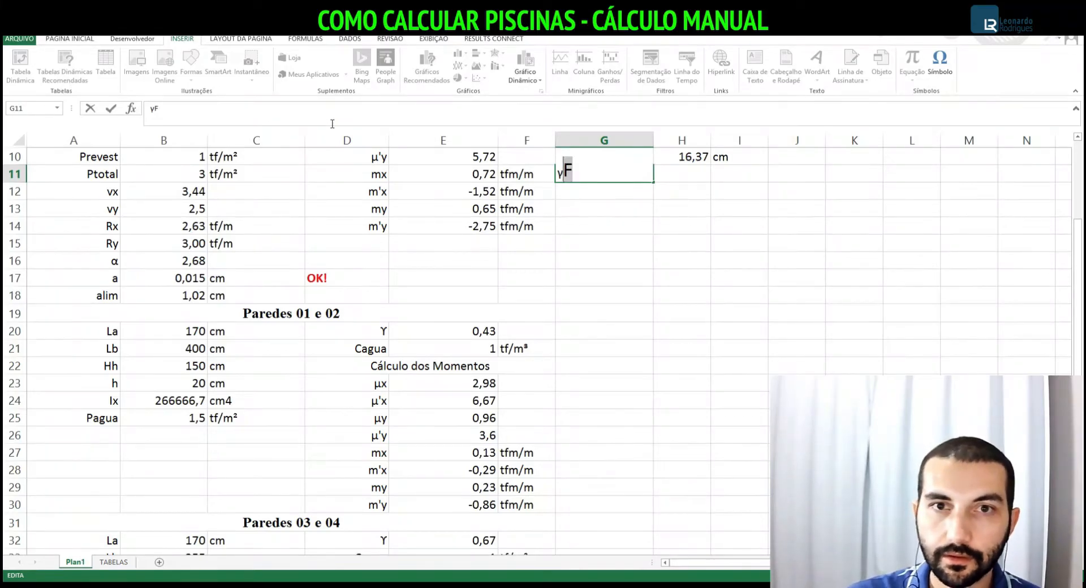
{"action": "left_click", "coordinate": [69, 38]}
{"action": "left_click", "coordinate": [184, 57]}
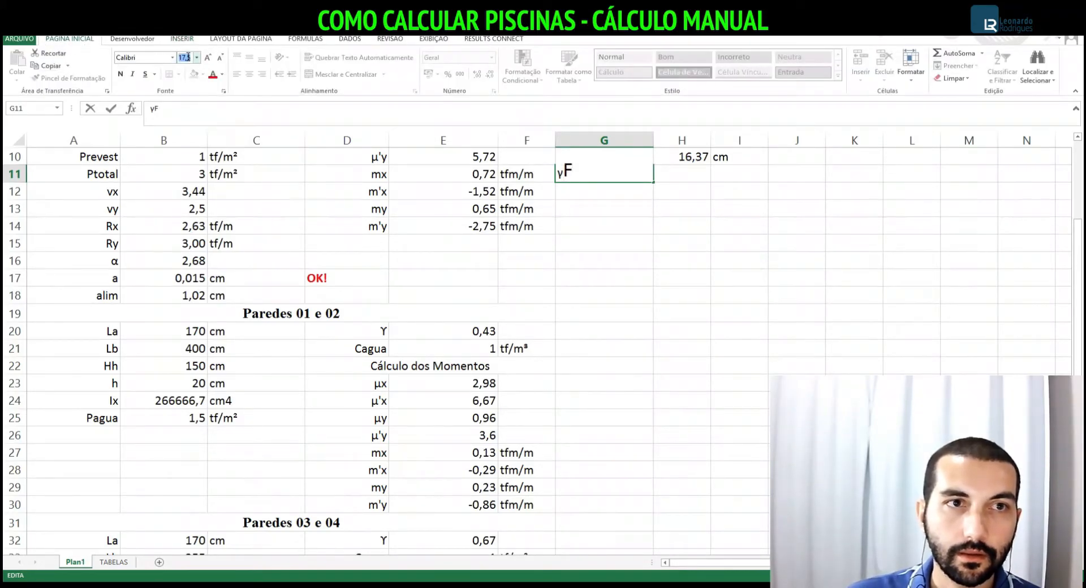
{"action": "key", "text": "Return"}
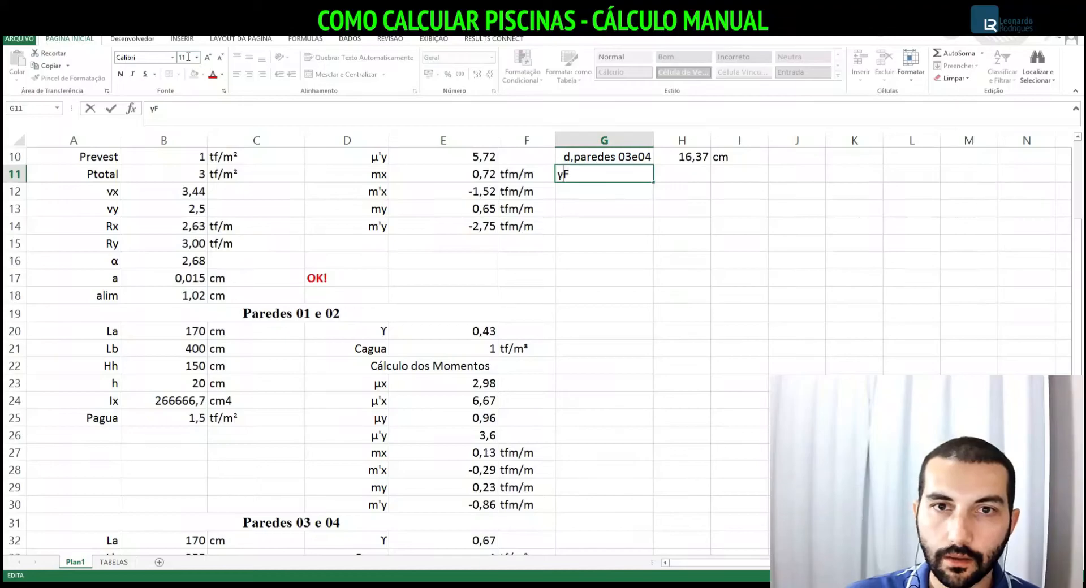
{"action": "key", "text": "shift+Left"}
{"action": "type", "text": "f"}
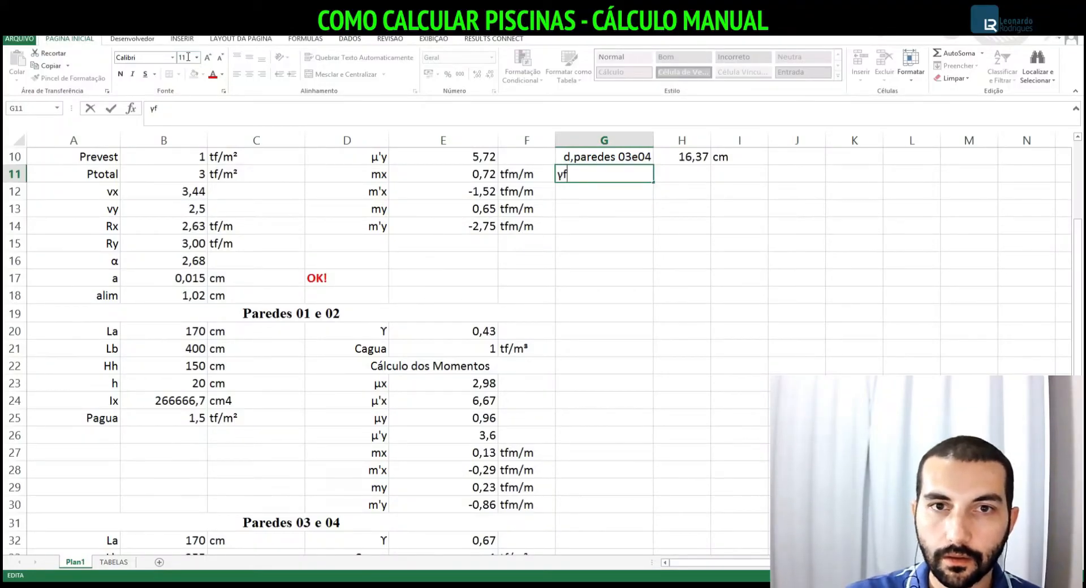
Enter 1,4 as the γf value in cell H11
{"action": "key", "text": "Tab"}
{"action": "type", "text": "1"}
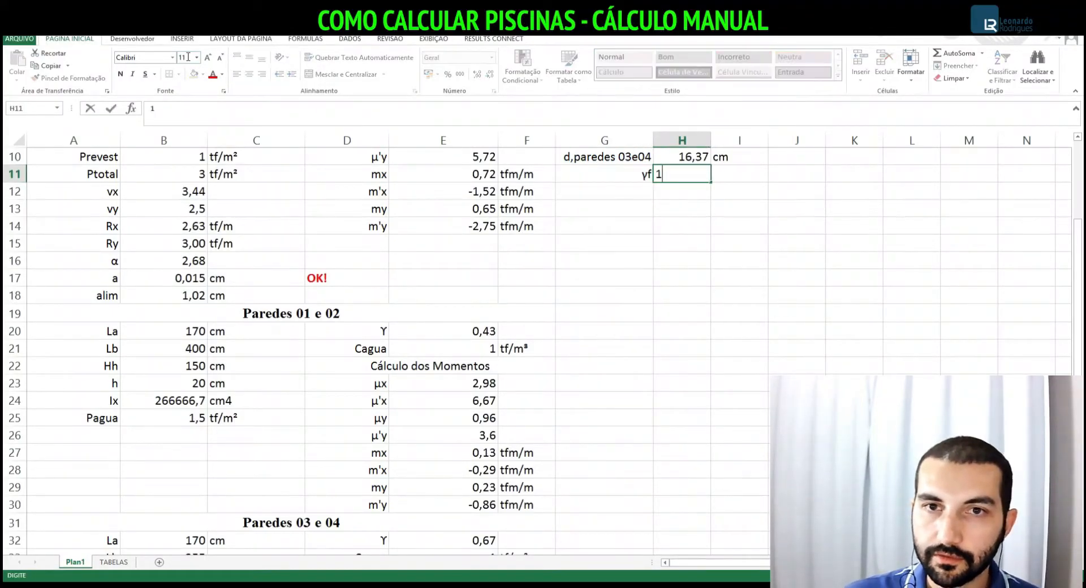
{"action": "type", "text": ",4"}
{"action": "key", "text": "Return"}
Add the row labels Fck in cell A48 and Fyk in cell A49 of the LAJE DE FUNDO table
{"action": "key", "text": "Down"}
{"action": "key", "text": "Left"}
{"action": "key", "text": "Left"}
{"action": "key", "text": "Left"}
{"action": "key", "text": "Left"}
{"action": "key", "text": "Left"}
{"action": "key", "text": "Left"}
{"action": "key", "text": "Left"}
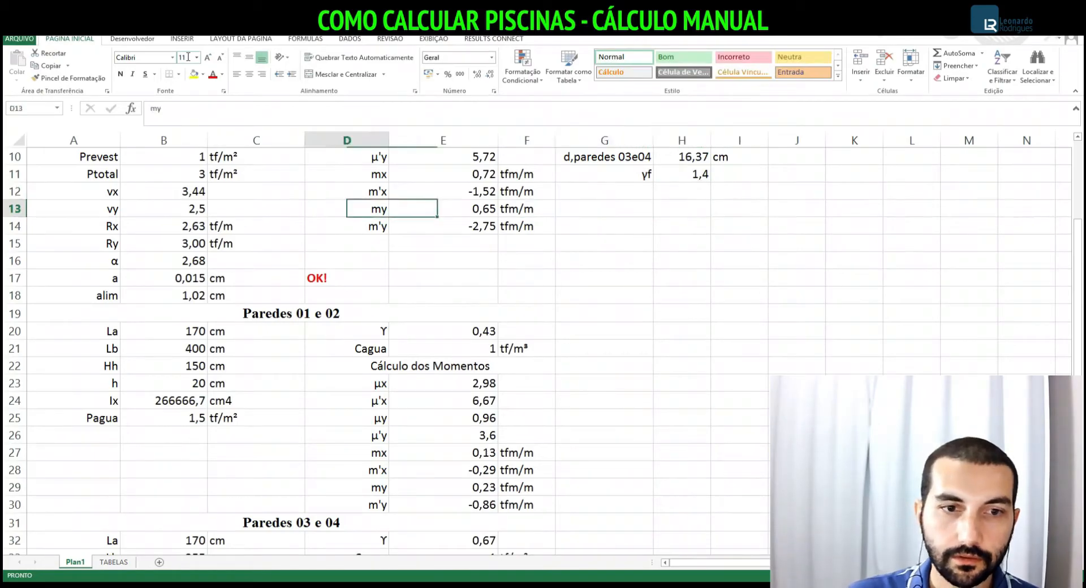
{"action": "key", "text": "Down"}
{"action": "key", "text": "Down"}
{"action": "key", "text": "Down"}
{"action": "key", "text": "Down"}
{"action": "key", "text": "Down"}
{"action": "key", "text": "Down"}
{"action": "key", "text": "Down"}
{"action": "key", "text": "Down"}
{"action": "key", "text": "Down"}
{"action": "key", "text": "Down"}
{"action": "key", "text": "Down"}
{"action": "key", "text": "Down"}
{"action": "key", "text": "Down"}
{"action": "key", "text": "Down"}
{"action": "key", "text": "Down"}
{"action": "key", "text": "Down"}
{"action": "key", "text": "Down"}
{"action": "key", "text": "Down"}
{"action": "key", "text": "Down"}
{"action": "key", "text": "Down"}
{"action": "key", "text": "Down"}
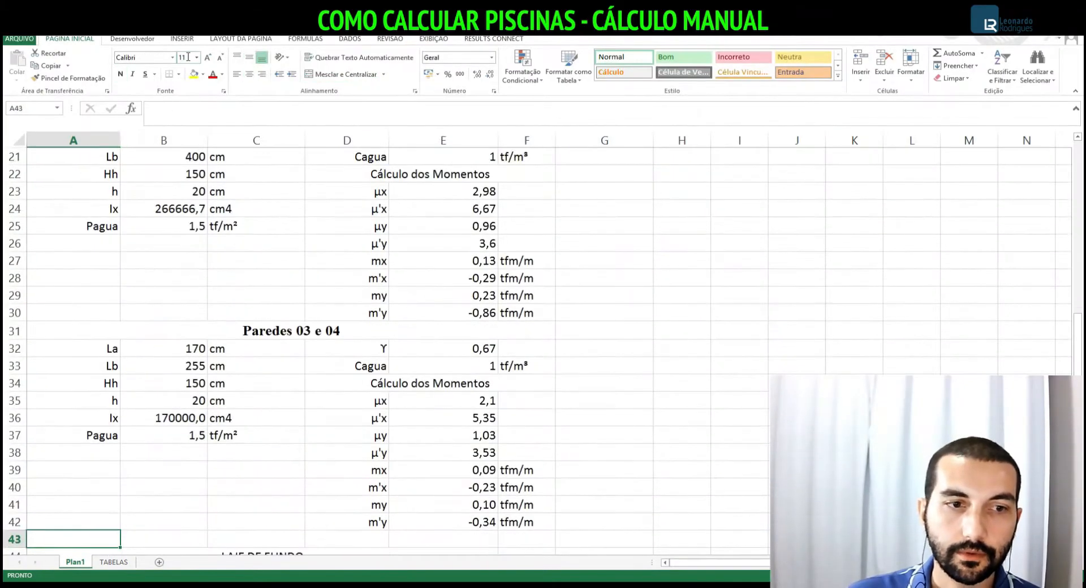
{"action": "key", "text": "Down"}
{"action": "key", "text": "Down"}
{"action": "key", "text": "Down"}
{"action": "key", "text": "Down"}
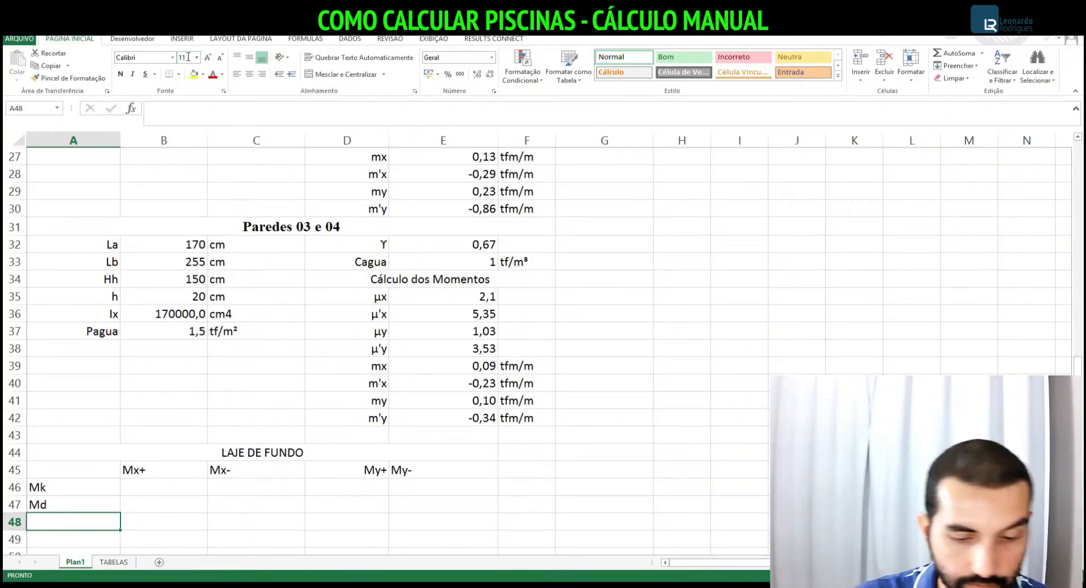
{"action": "type", "text": "Fck"}
{"action": "key", "text": "Return"}
{"action": "type", "text": "Fy"}
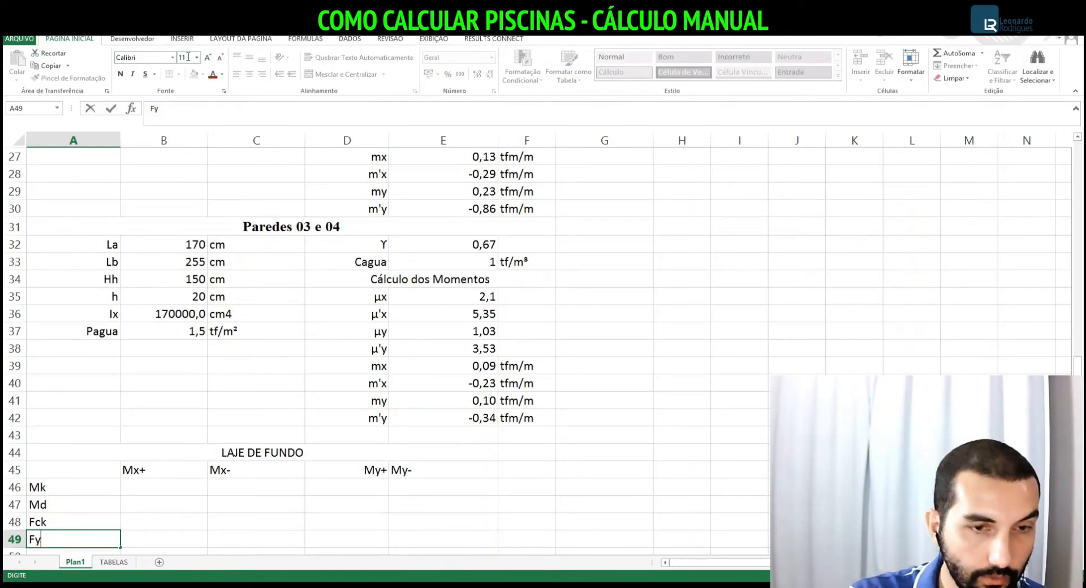
{"action": "type", "text": "K"}
{"action": "key", "text": "Return"}
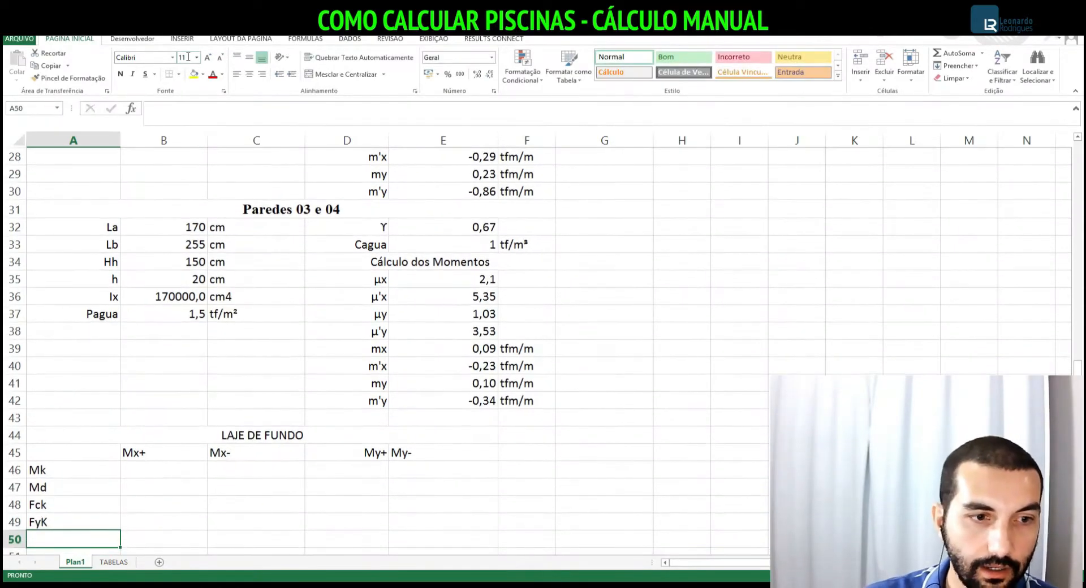
{"action": "key", "text": "Up"}
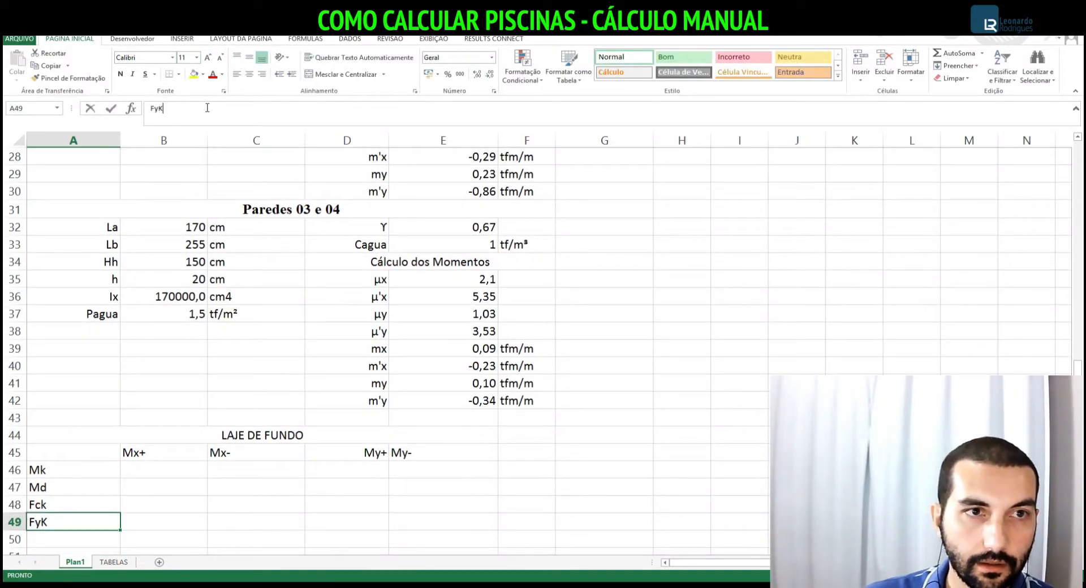
{"action": "left_click", "coordinate": [207, 108]}
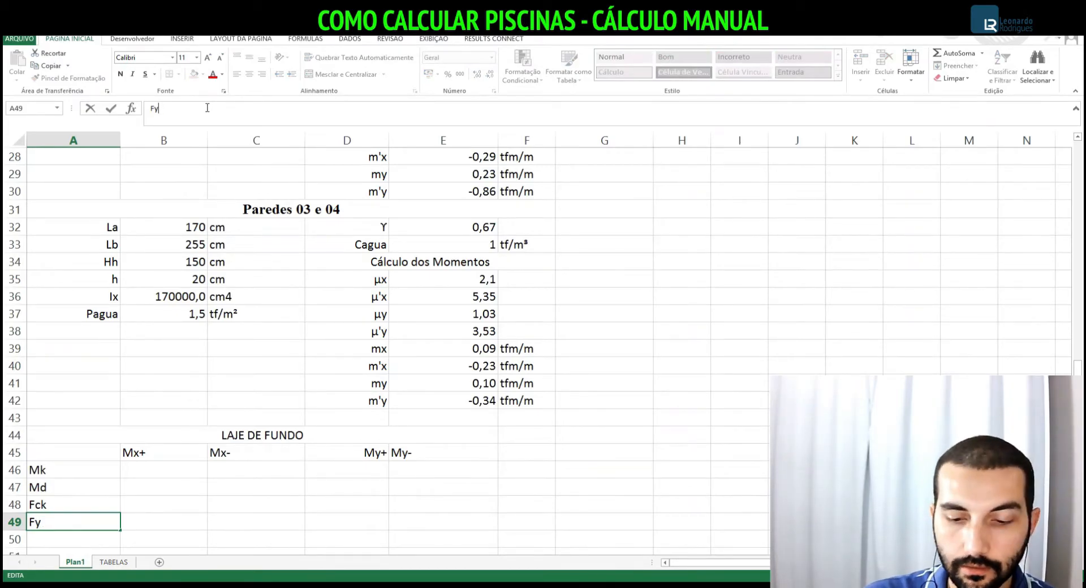
{"action": "key", "text": "Return"}
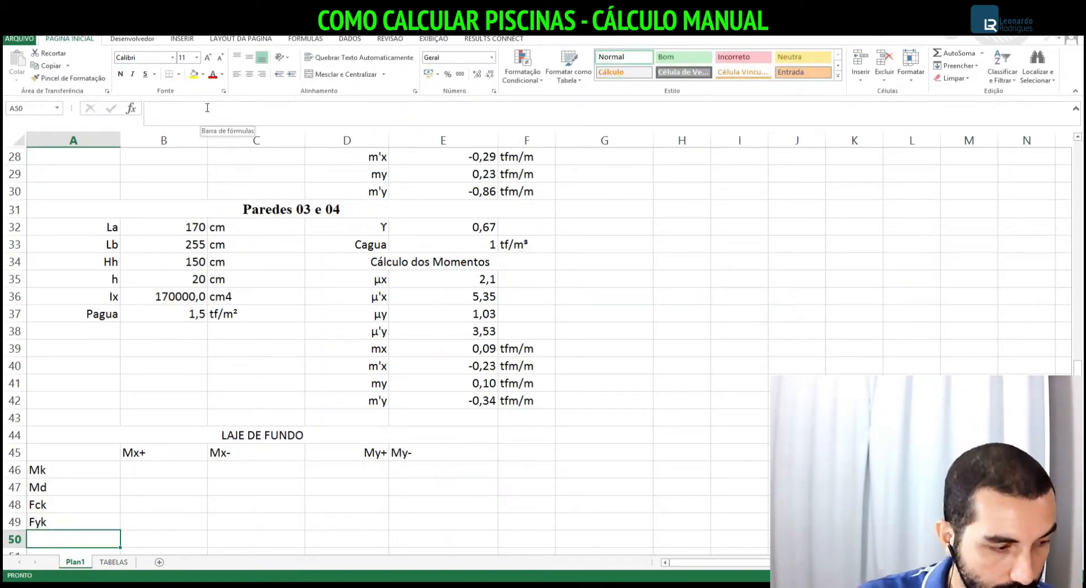
Add the row labels Fcd, Fyd and d in cells A50 to A52
{"action": "type", "text": "Fcd"}
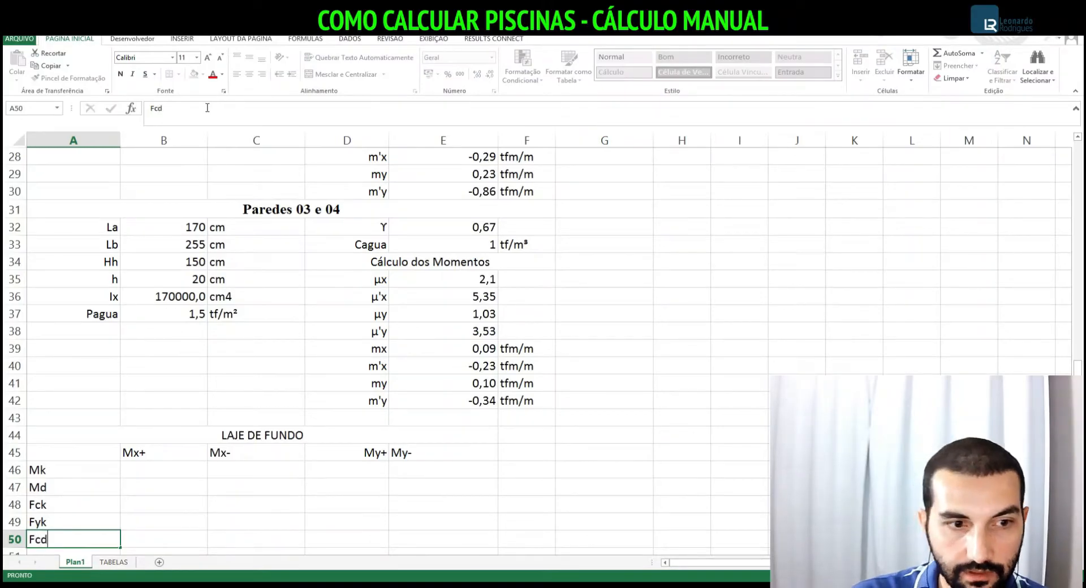
{"action": "key", "text": "Return"}
{"action": "type", "text": "Fyd"}
{"action": "key", "text": "Return"}
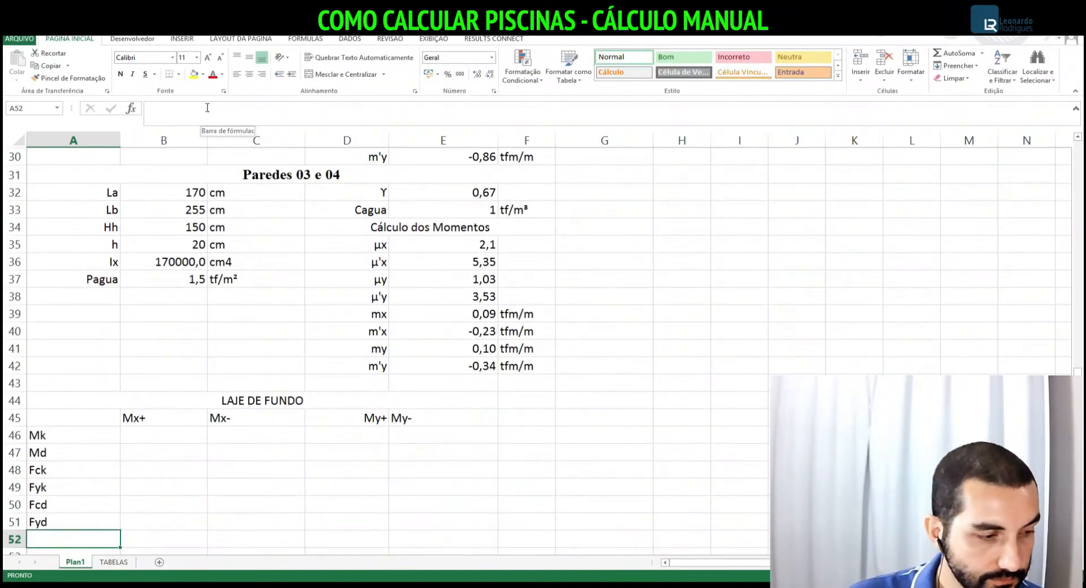
{"action": "type", "text": "d"}
{"action": "key", "text": "Return"}
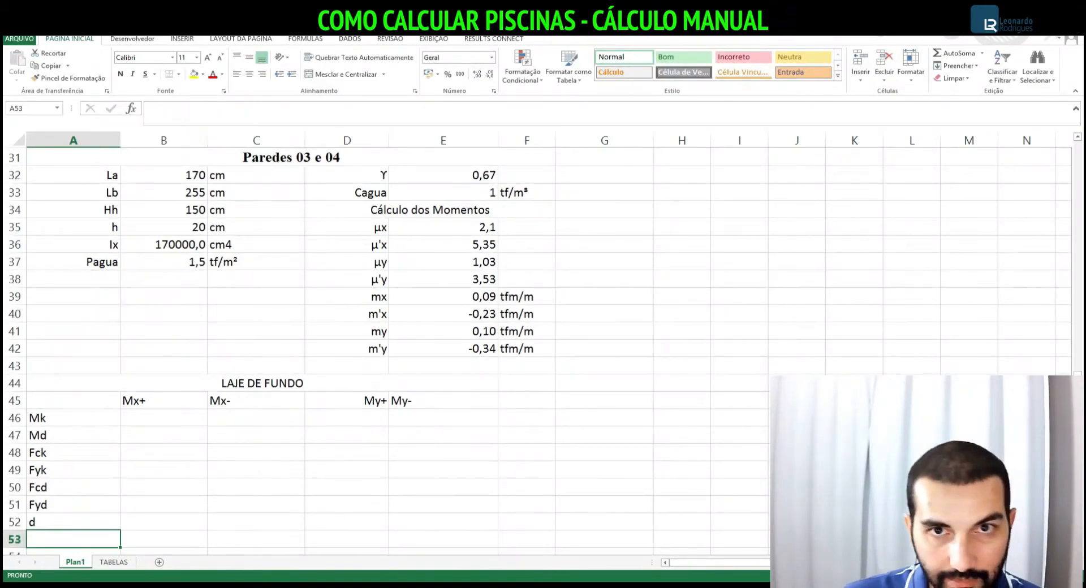
Enter the row label σcd in cell A53, inserting the Greek small letter sigma as a symbol
{"action": "left_click", "coordinate": [182, 39]}
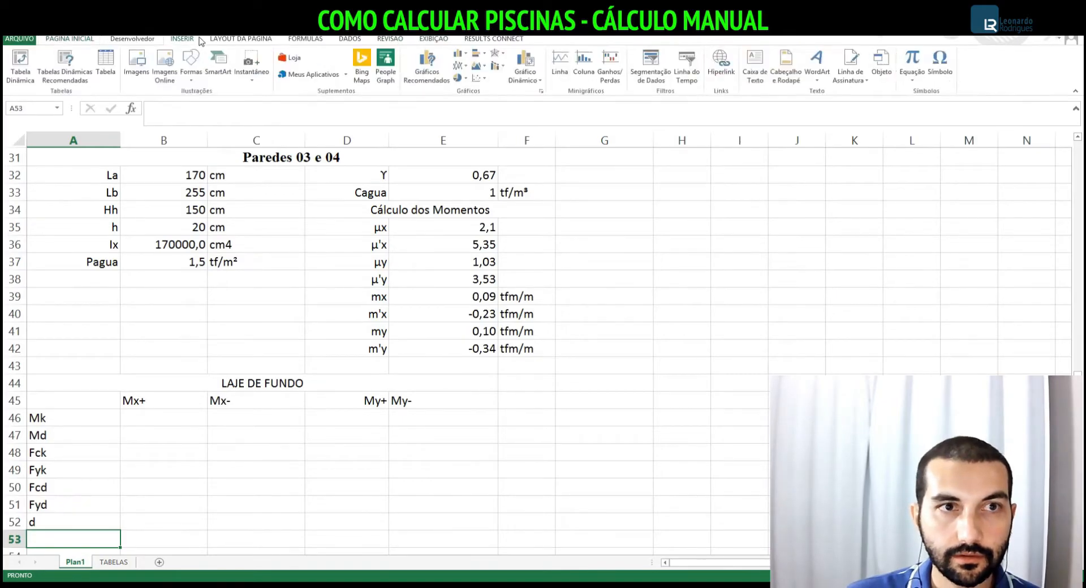
{"action": "left_click", "coordinate": [939, 63]}
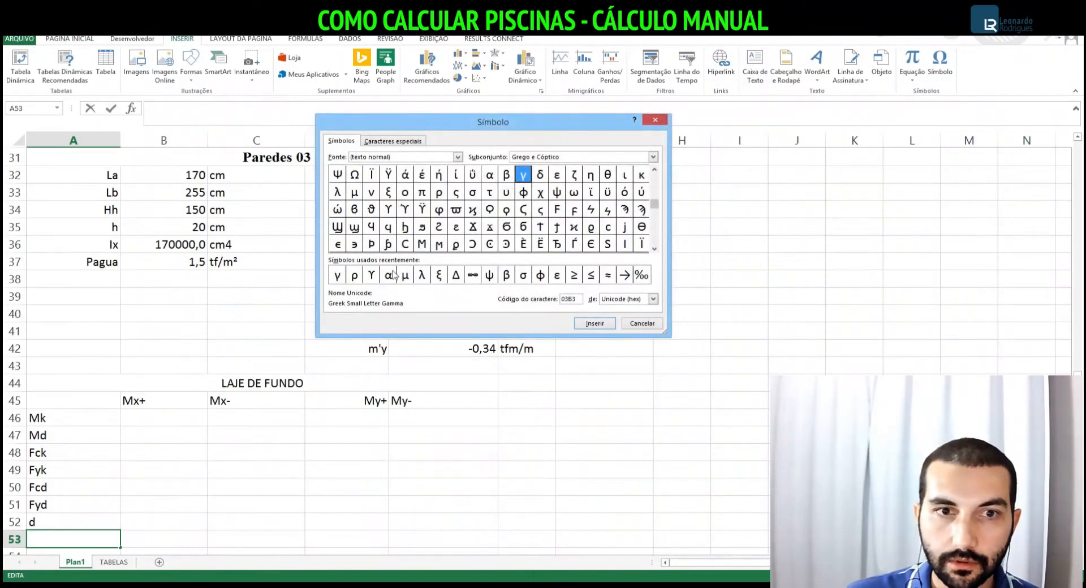
{"action": "left_click", "coordinate": [522, 276]}
{"action": "left_click", "coordinate": [594, 323]}
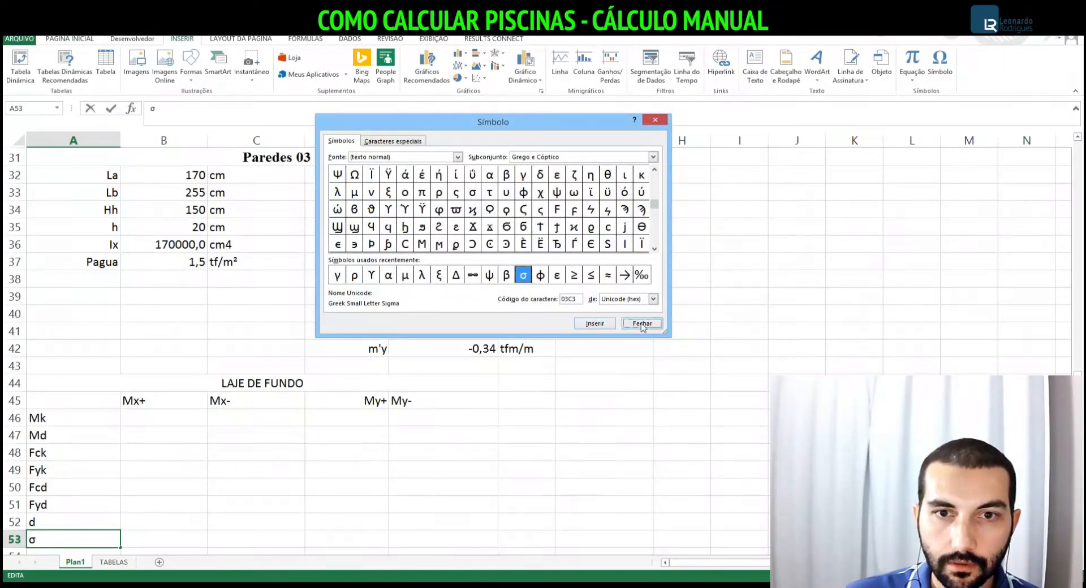
{"action": "left_click", "coordinate": [640, 323]}
{"action": "type", "text": "cd"}
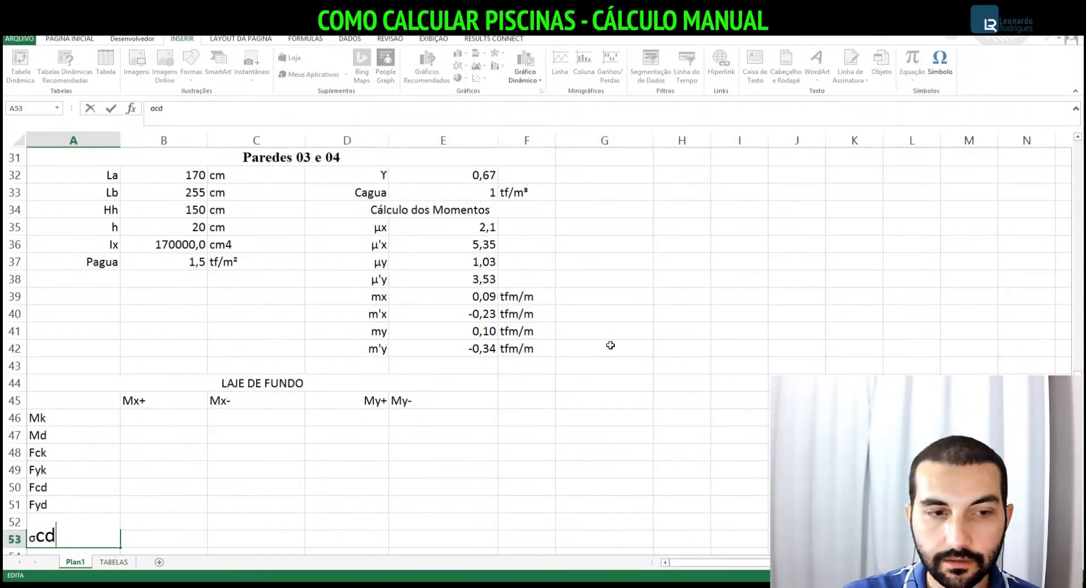
{"action": "key", "text": "Return"}
Set the font size of the whole σcd label in cell A53 to 11
{"action": "key", "text": "Up"}
{"action": "left_click", "coordinate": [69, 39]}
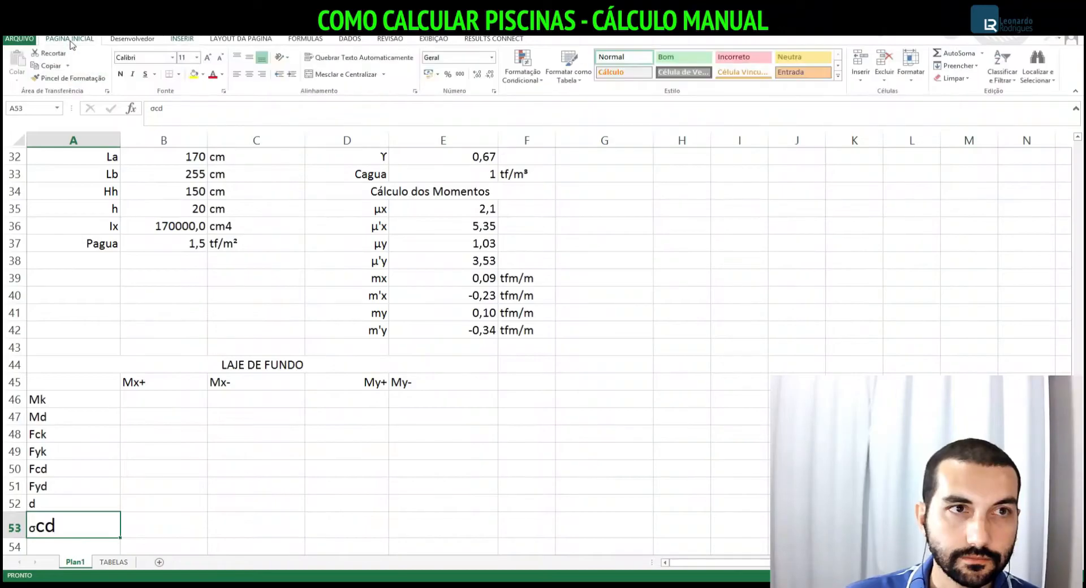
{"action": "left_click", "coordinate": [159, 108]}
{"action": "left_click", "coordinate": [186, 56]}
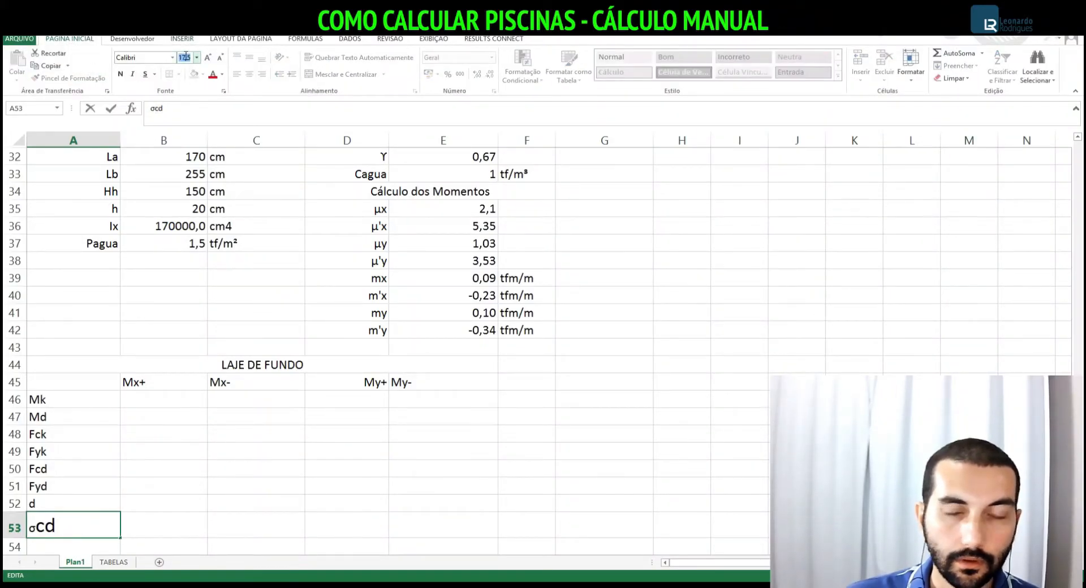
{"action": "key", "text": "Return"}
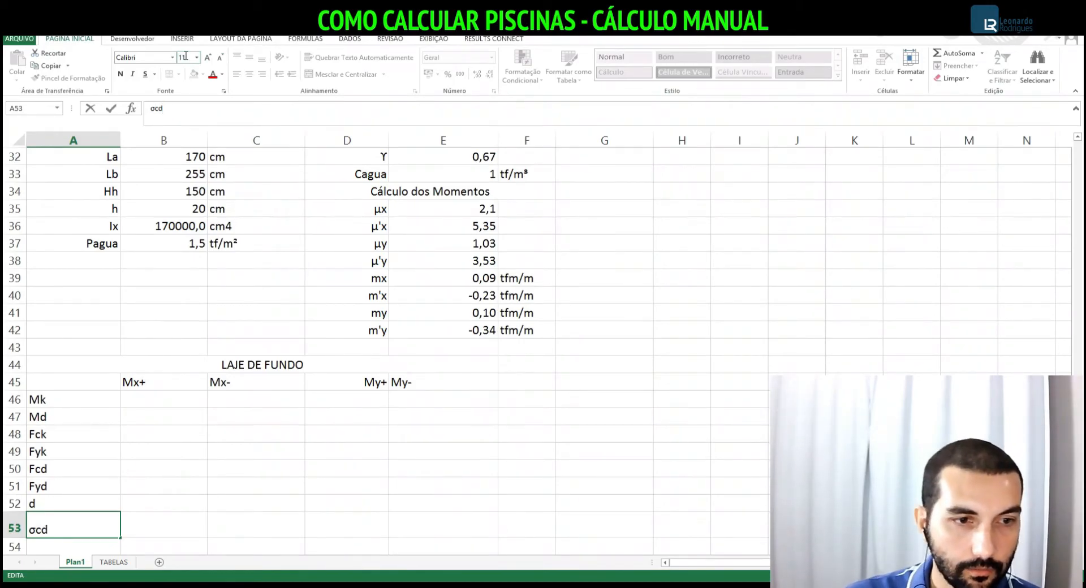
{"action": "key", "text": "Return"}
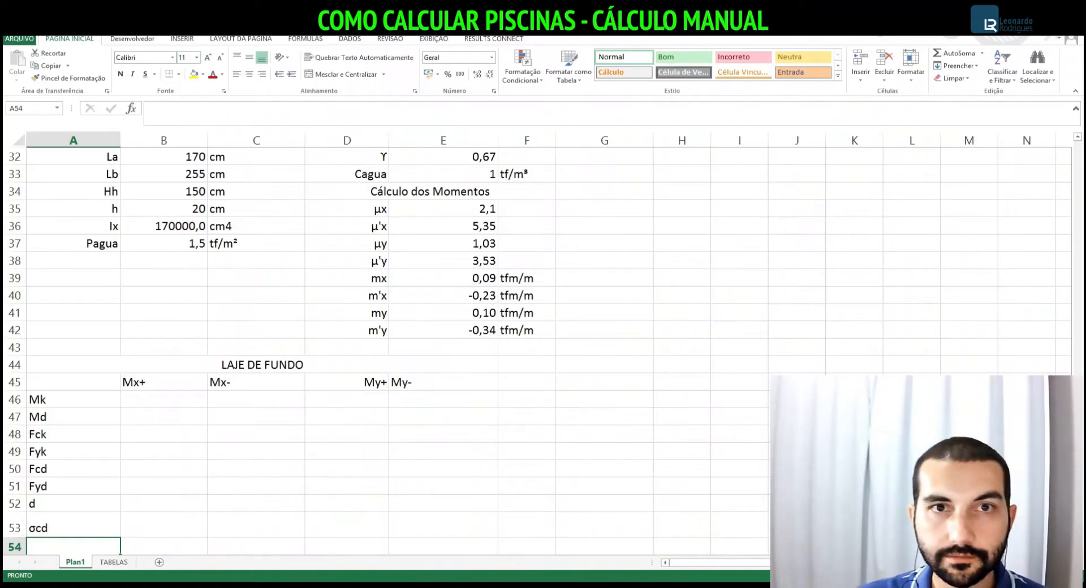
Enter the row label μd in cell A54, inserting the Greek small letter mu as a symbol
{"action": "left_click", "coordinate": [182, 39]}
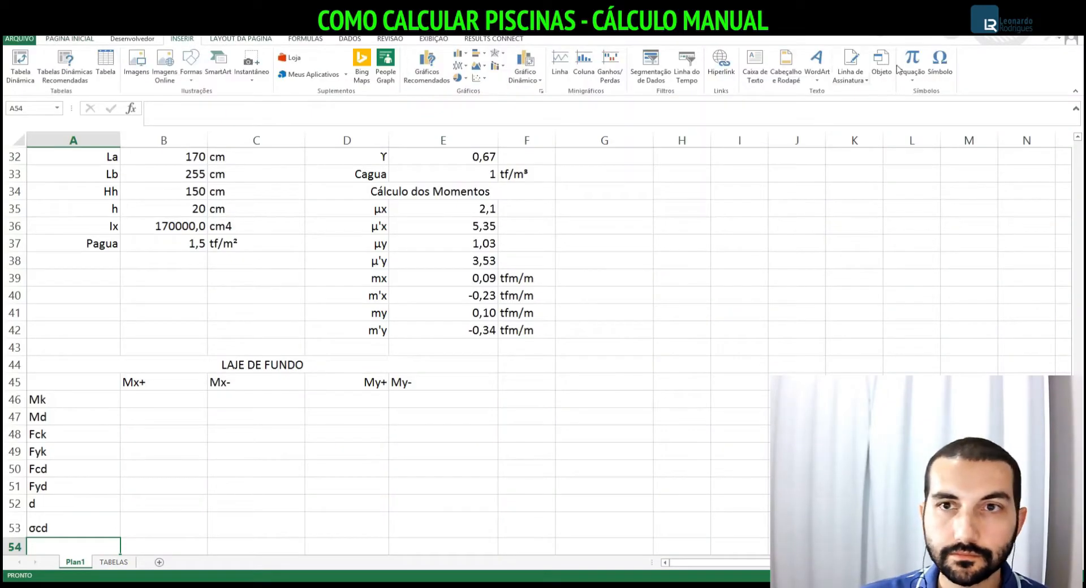
{"action": "left_click", "coordinate": [939, 65]}
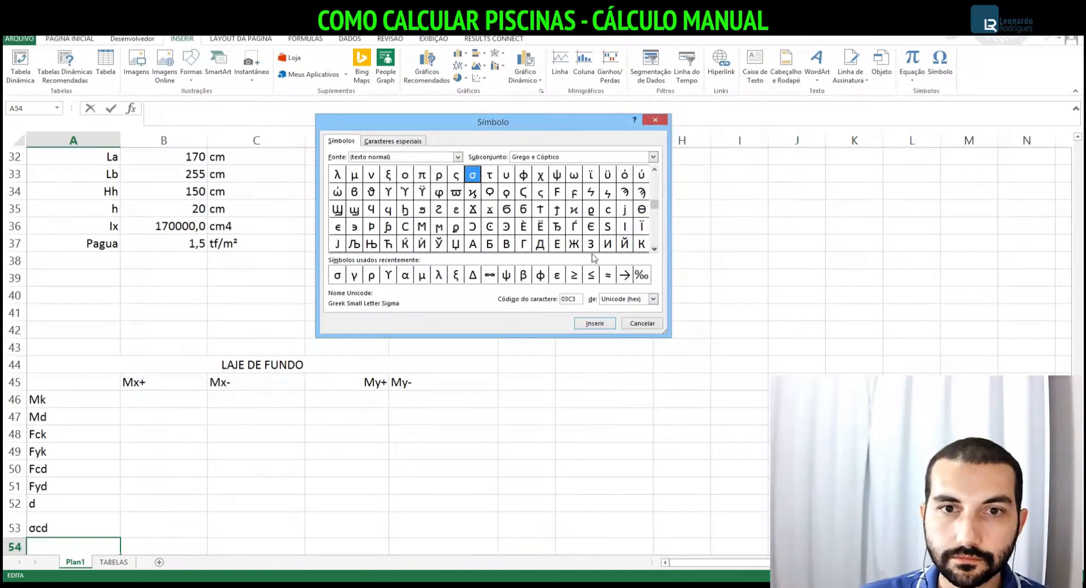
{"action": "left_click", "coordinate": [424, 277]}
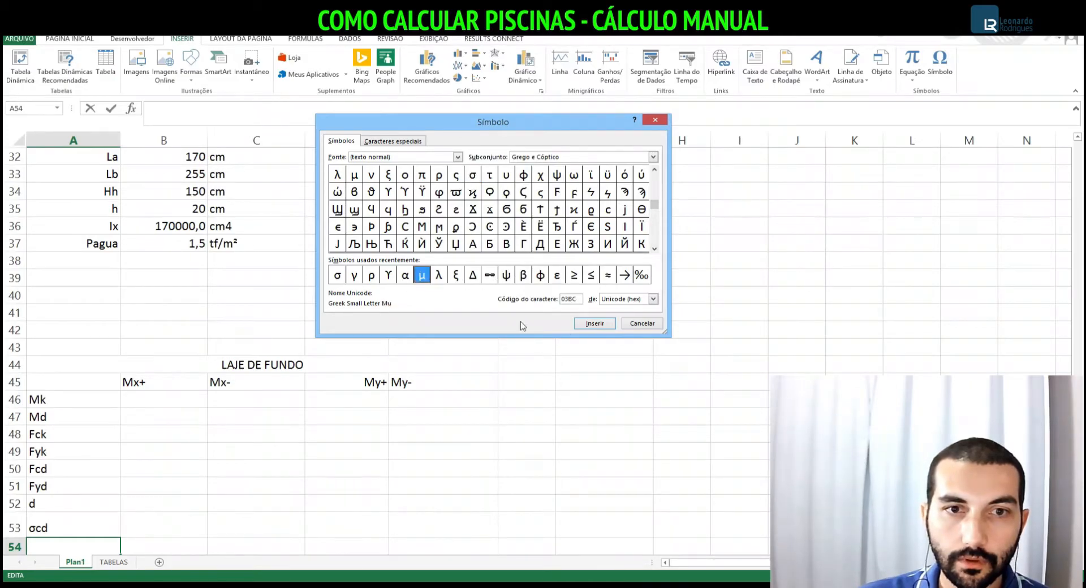
{"action": "left_click", "coordinate": [594, 323]}
{"action": "left_click", "coordinate": [642, 323]}
{"action": "type", "text": "d"}
{"action": "key", "text": "Return"}
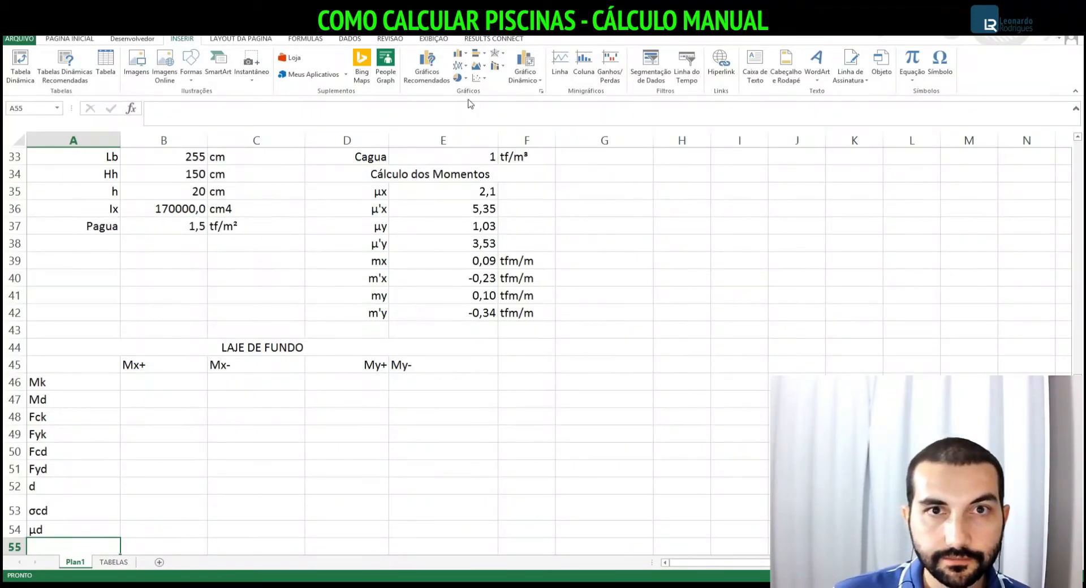
Add the row labels ζ in cell A55, inserted as the Greek small letter zeta symbol, and As in cell A56
{"action": "left_click", "coordinate": [939, 63]}
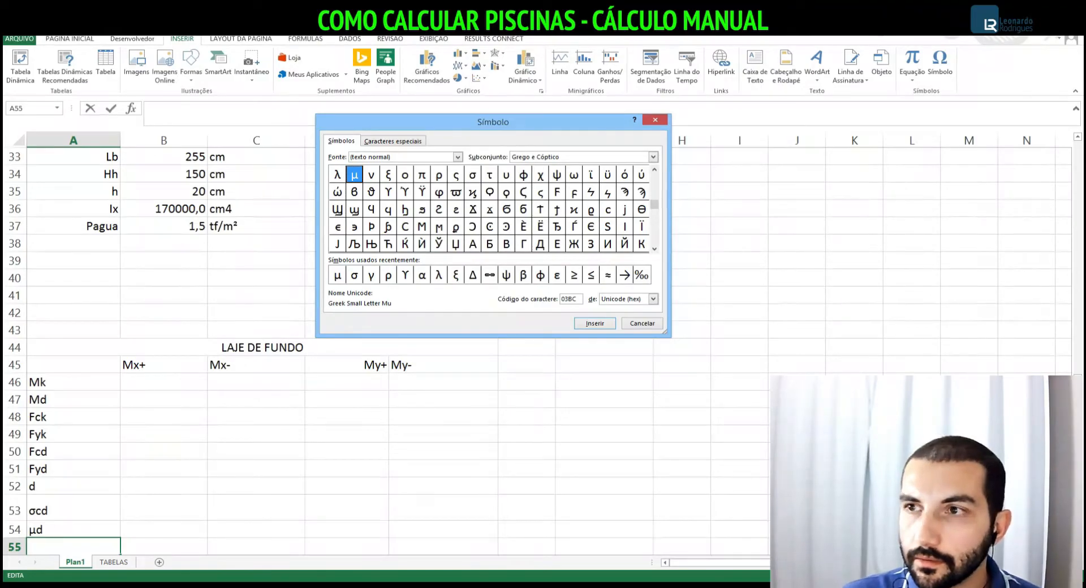
{"action": "scroll", "coordinate": [517, 242], "scroll_direction": "up", "scroll_amount": 2}
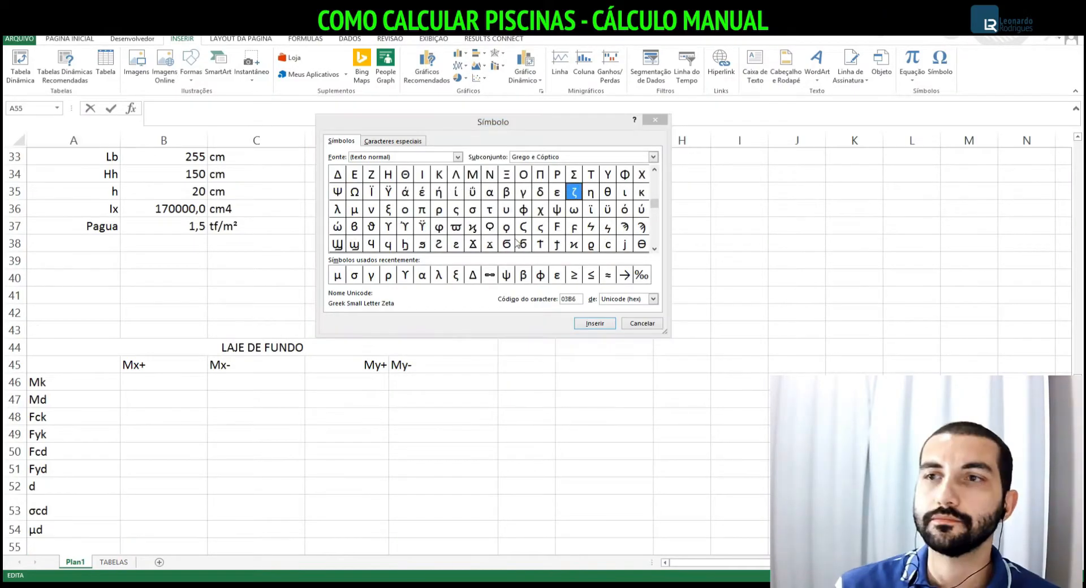
{"action": "left_click", "coordinate": [593, 323]}
{"action": "key", "text": "Escape"}
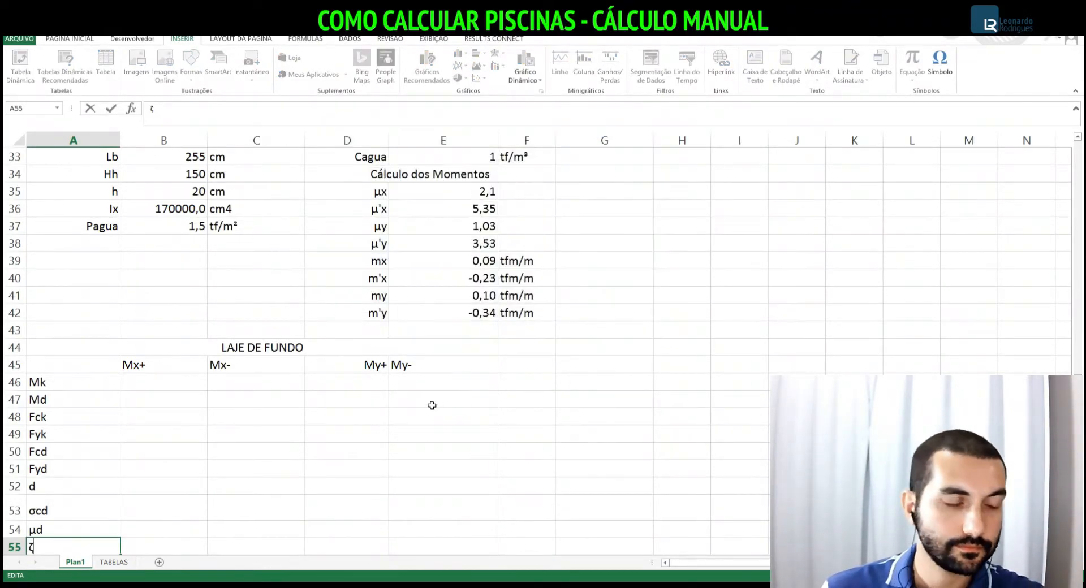
{"action": "key", "text": "Return"}
{"action": "type", "text": "A"}
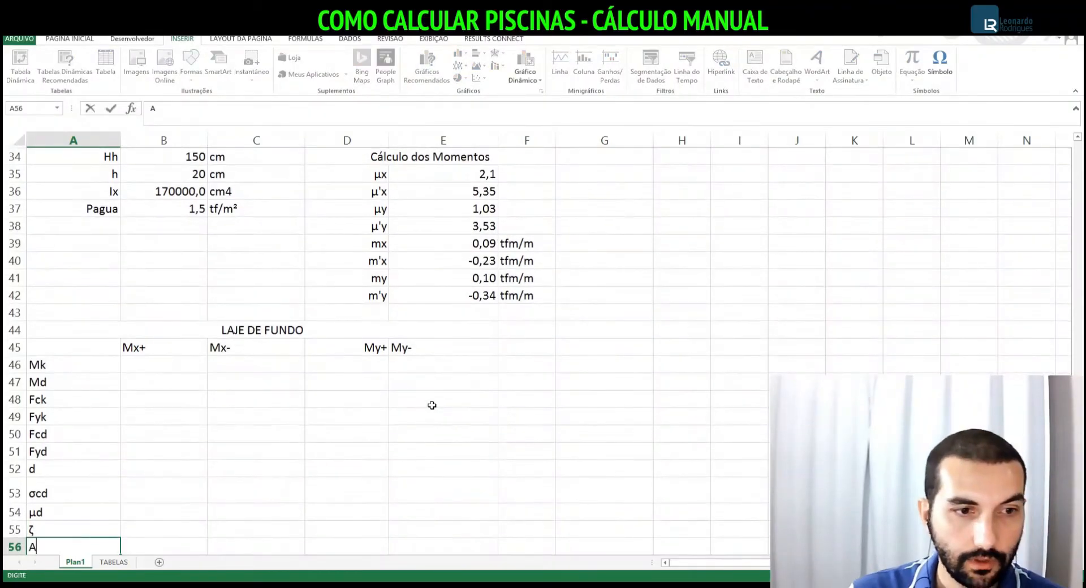
{"action": "type", "text": "s"}
{"action": "key", "text": "Return"}
Right-align the row labels Mk to As in cells A46:A56
{"action": "key", "text": "Up"}
{"action": "key", "text": "Up"}
{"action": "key", "text": "Up"}
{"action": "key", "text": "Up"}
{"action": "key", "text": "Up"}
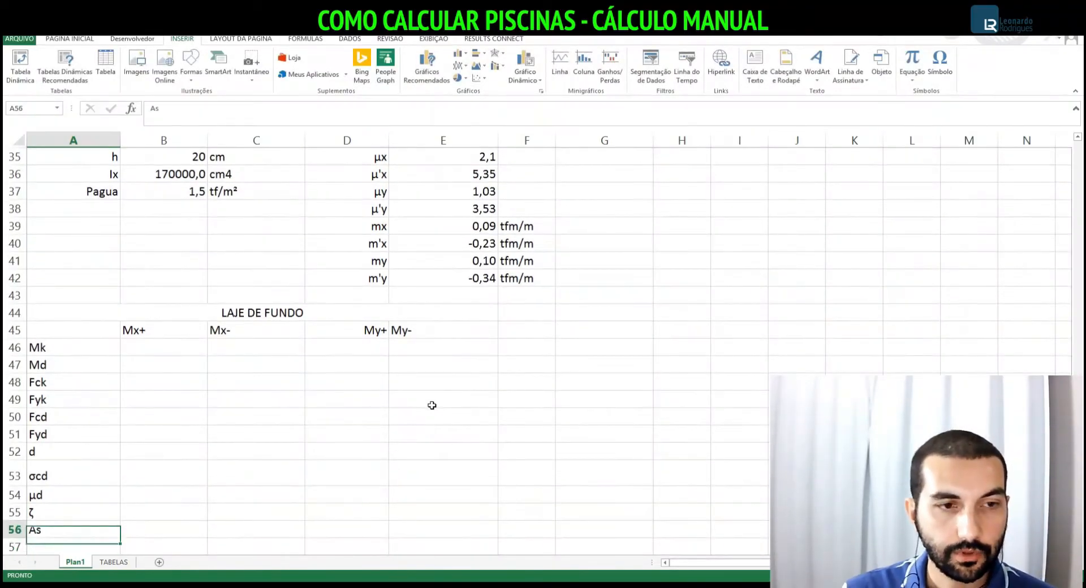
{"action": "key", "text": "Up"}
{"action": "key", "text": "Up"}
{"action": "key", "text": "Up"}
{"action": "key", "text": "Up"}
{"action": "key", "text": "Up"}
{"action": "key", "text": "Up"}
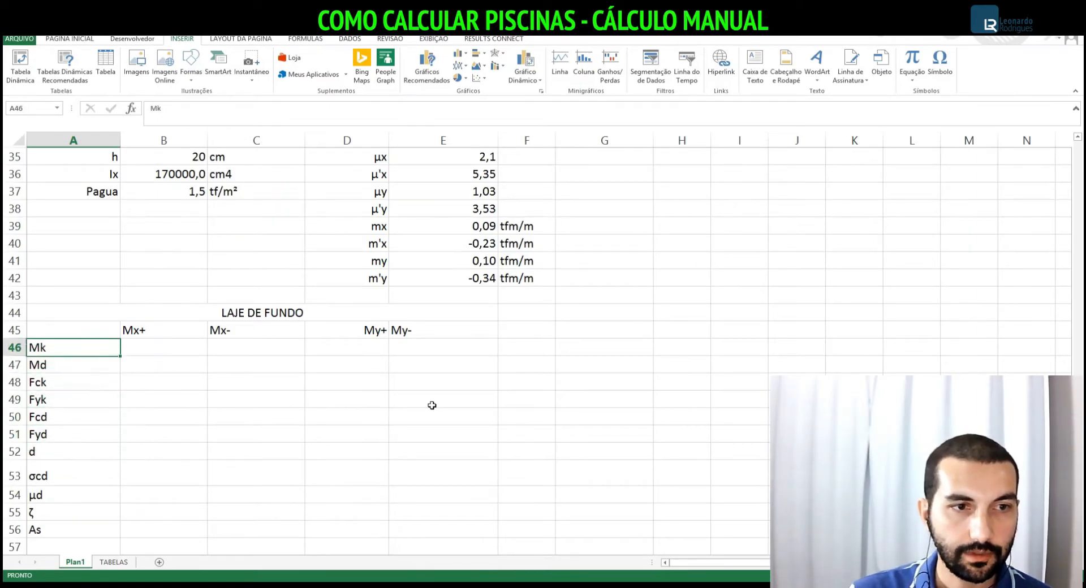
{"action": "key", "text": "shift+Down"}
{"action": "key", "text": "shift+Down"}
{"action": "key", "text": "shift+Down"}
{"action": "key", "text": "shift+Down"}
{"action": "key", "text": "shift+Down"}
{"action": "key", "text": "ctrl+shift+Down"}
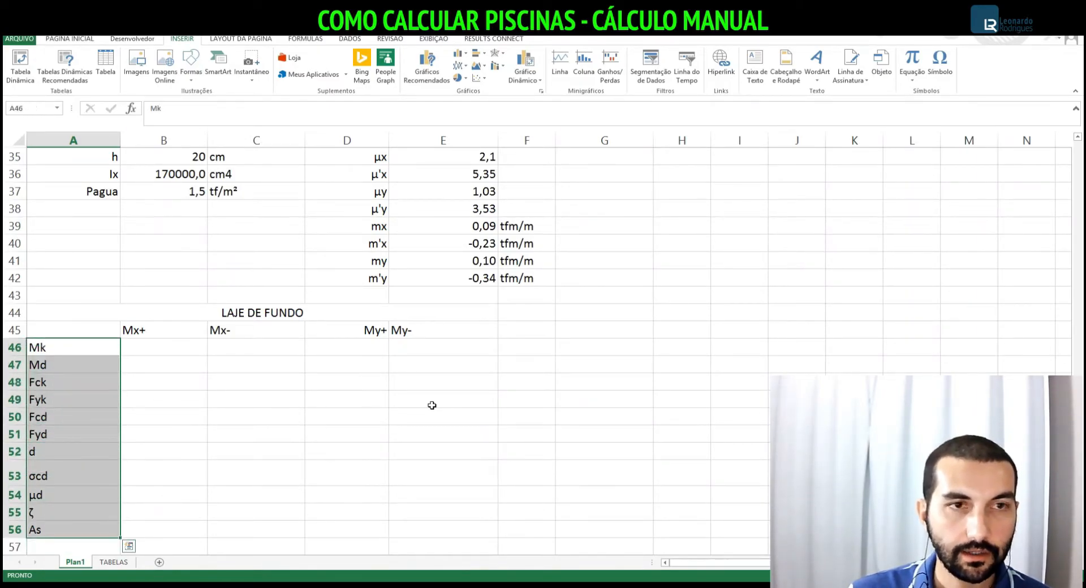
{"action": "left_click", "coordinate": [77, 40]}
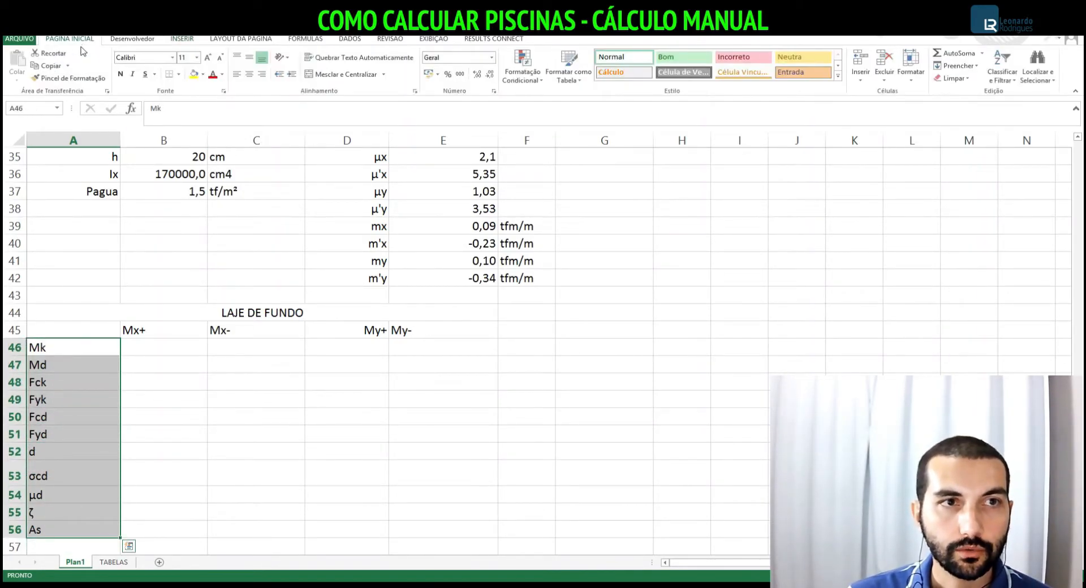
{"action": "left_click", "coordinate": [262, 74]}
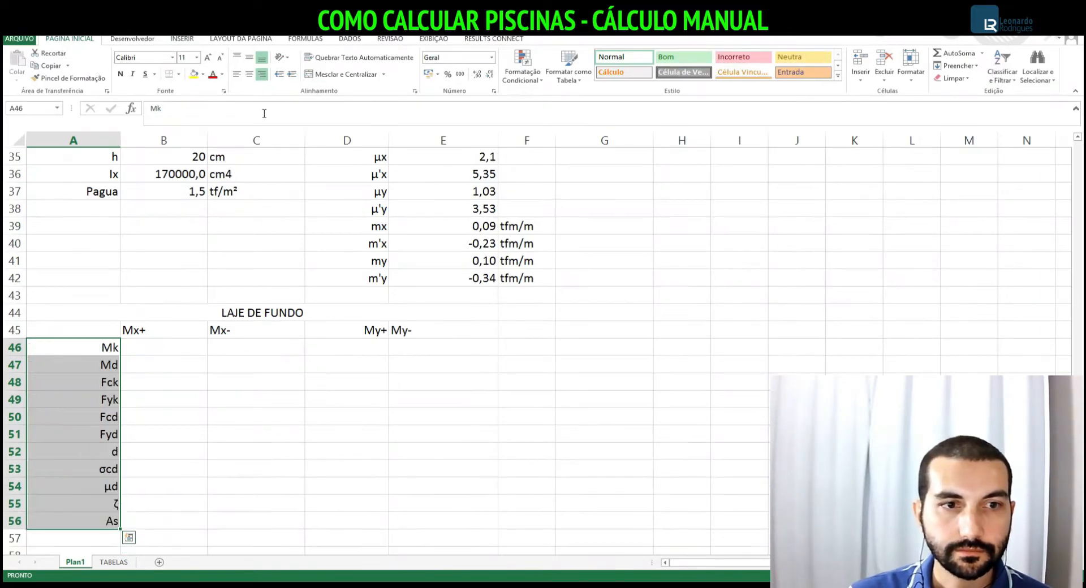
Center the moment headings in B45:E45 and the contents of the whole LAJE DE FUNDO table, A44:E56
{"action": "left_click_drag", "start_coordinate": [161, 321], "coordinate": [432, 323]}
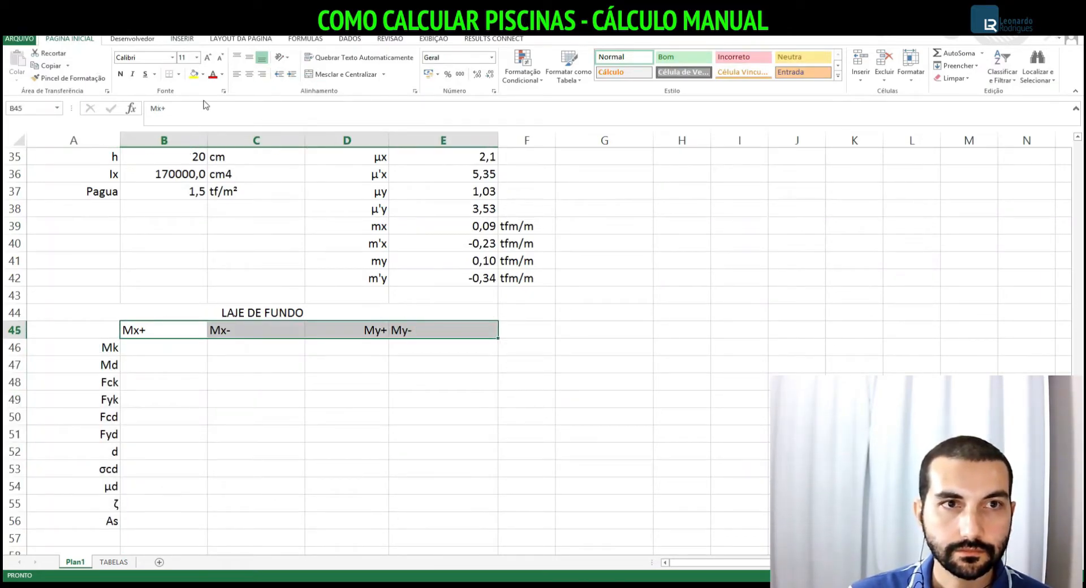
{"action": "left_click", "coordinate": [248, 76]}
{"action": "left_click_drag", "start_coordinate": [76, 314], "coordinate": [259, 516]}
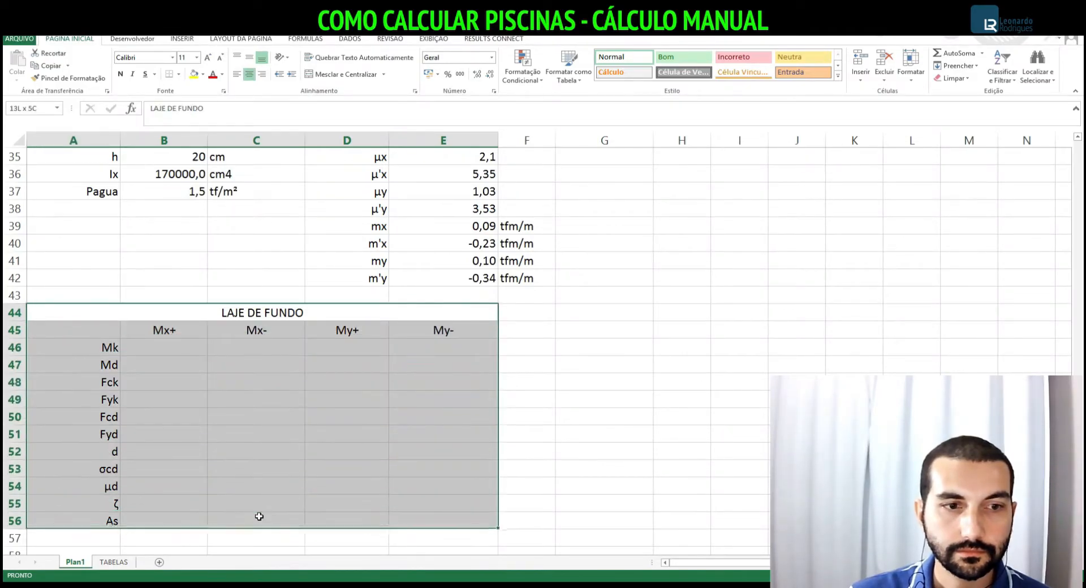
{"action": "left_click", "coordinate": [249, 76]}
{"action": "left_click", "coordinate": [251, 77]}
Apply all borders to the LAJE DE FUNDO table in A44:E56
{"action": "left_click", "coordinate": [178, 74]}
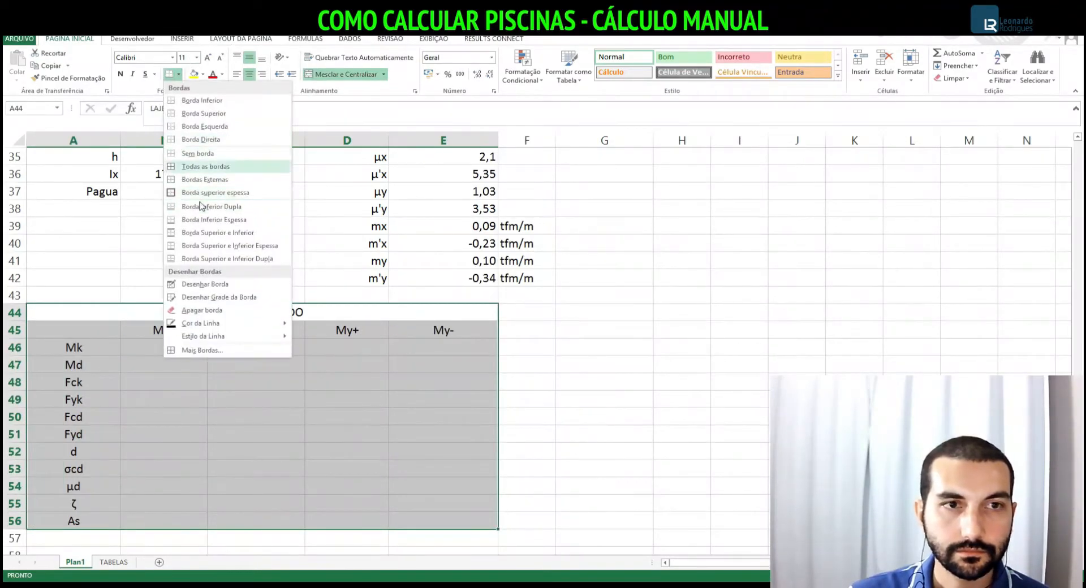
{"action": "left_click", "coordinate": [209, 170]}
{"action": "left_click", "coordinate": [269, 431]}
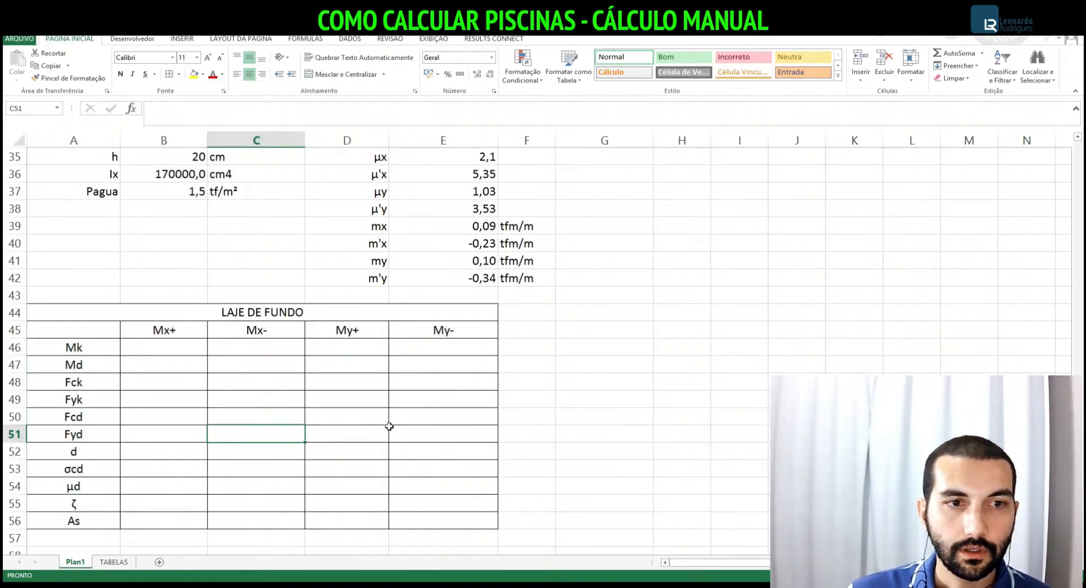
Link the Mk value for Mx+ in cell B46 to the bottom slab's mx moment with =E11
{"action": "left_click", "coordinate": [168, 349]}
{"action": "type", "text": "="}
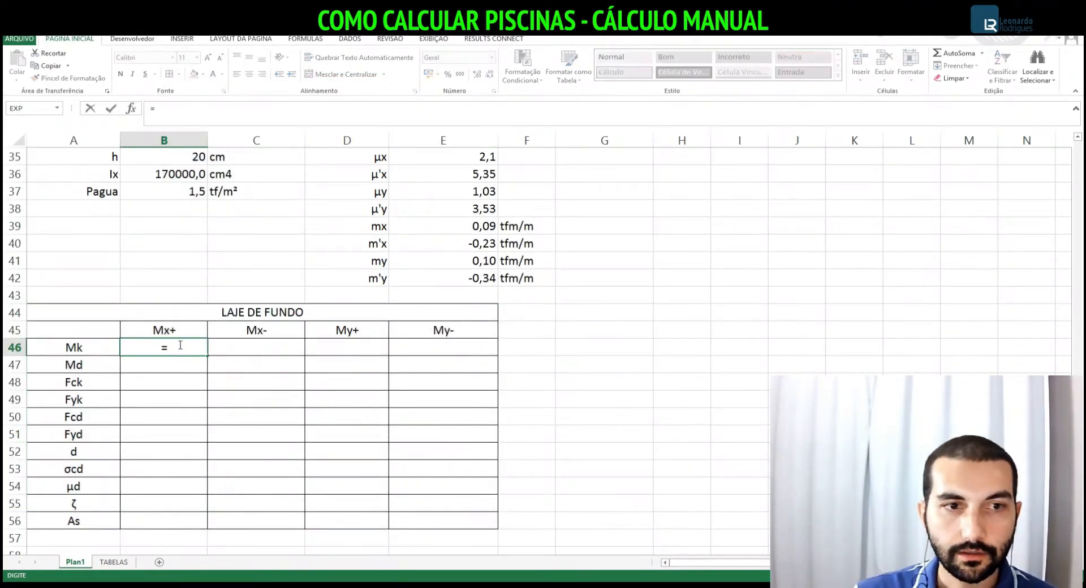
{"action": "scroll", "coordinate": [434, 385], "scroll_direction": "up", "scroll_amount": 11}
{"action": "scroll", "coordinate": [434, 385], "scroll_direction": "down", "scroll_amount": 6}
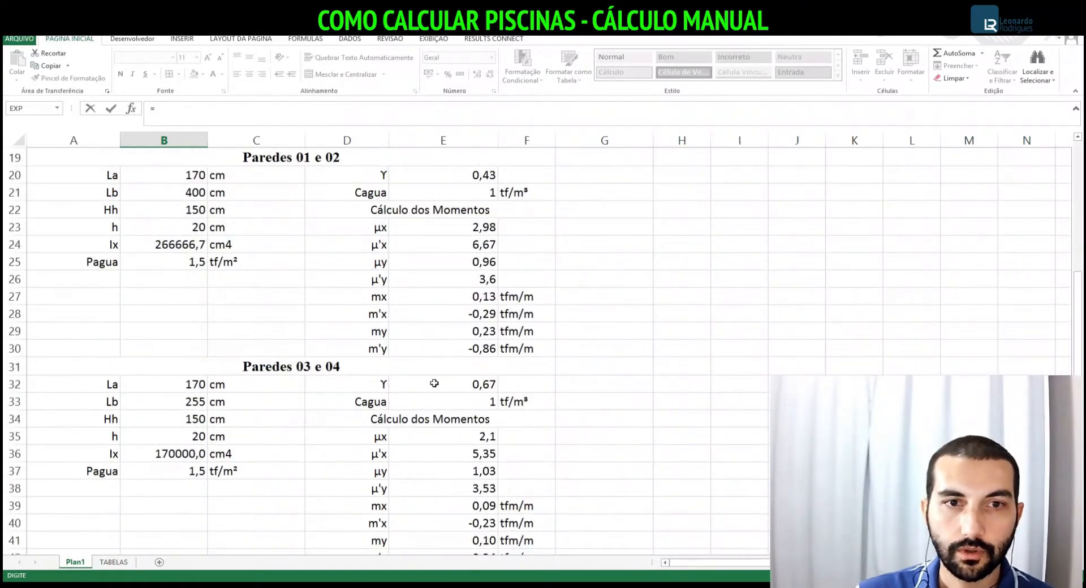
{"action": "left_click", "coordinate": [441, 299]}
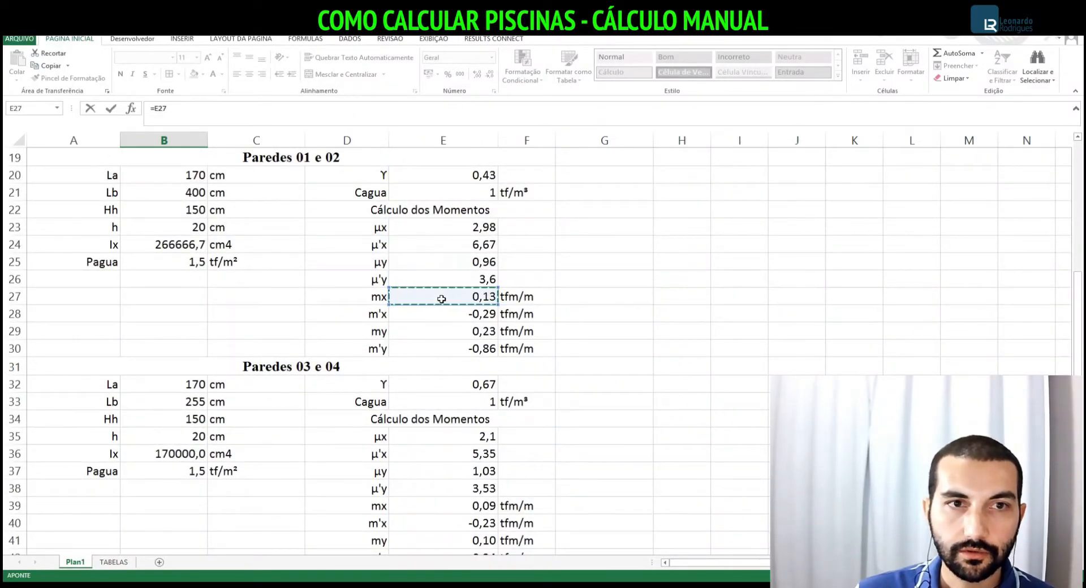
{"action": "scroll", "coordinate": [441, 299], "scroll_direction": "up", "scroll_amount": 3}
{"action": "left_click", "coordinate": [461, 175]}
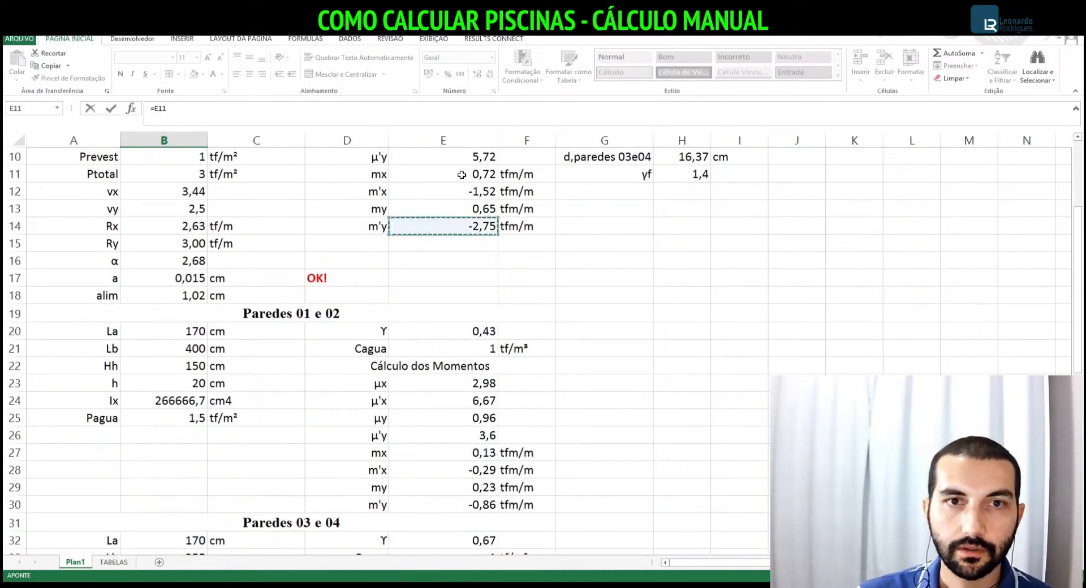
{"action": "key", "text": "Return"}
{"action": "key", "text": "Up"}
Link the Mk value for Mx- in cell C46 to the bottom slab's m'x moment in E12
{"action": "key", "text": "Right"}
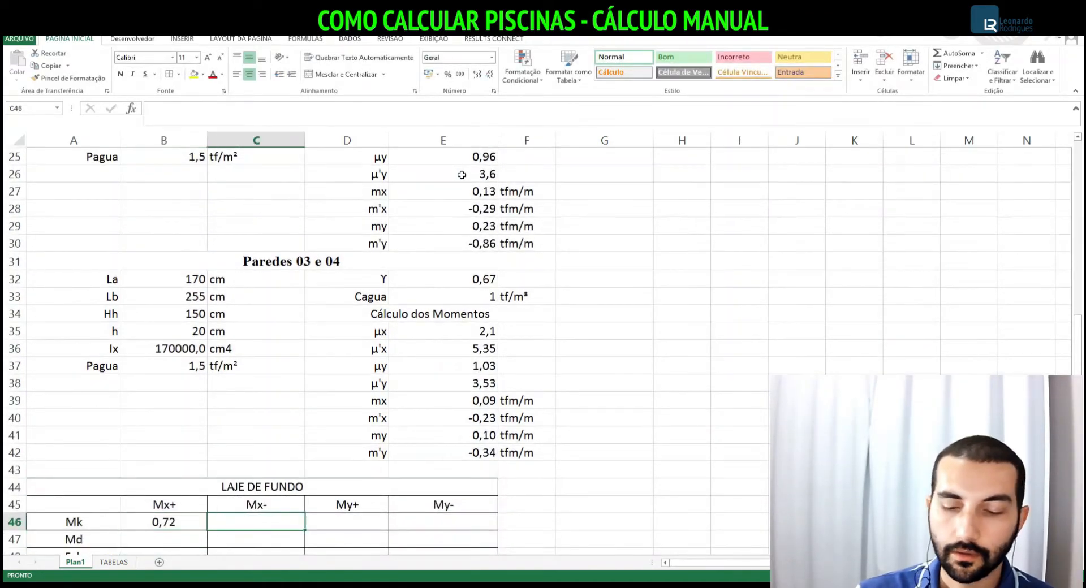
{"action": "type", "text": "="}
{"action": "scroll", "coordinate": [528, 223], "scroll_direction": "up", "scroll_amount": 8}
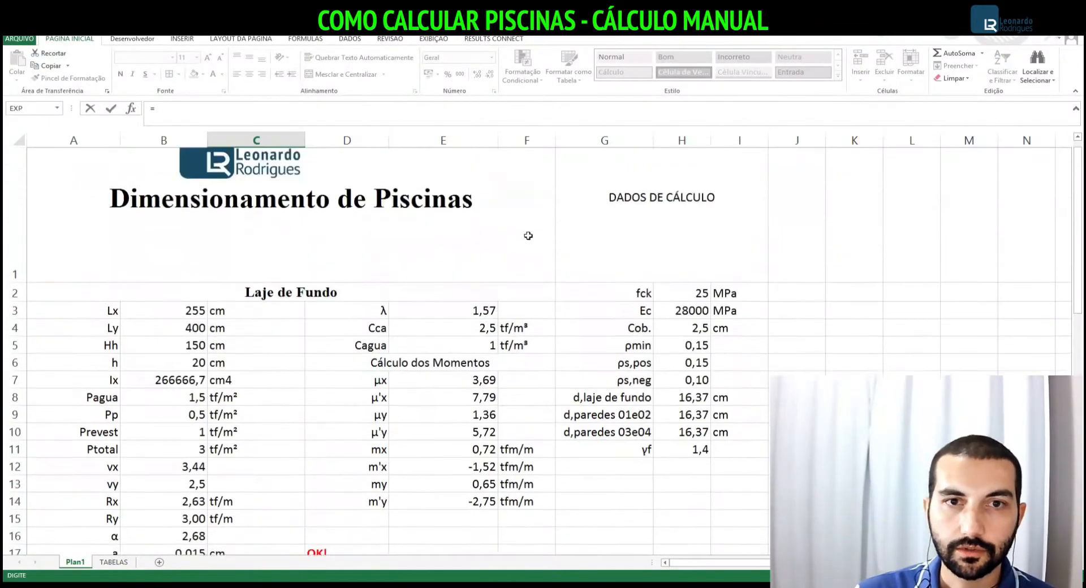
{"action": "scroll", "coordinate": [528, 236], "scroll_direction": "down", "scroll_amount": 3}
{"action": "left_click", "coordinate": [469, 196]}
{"action": "key", "text": "Tab"}
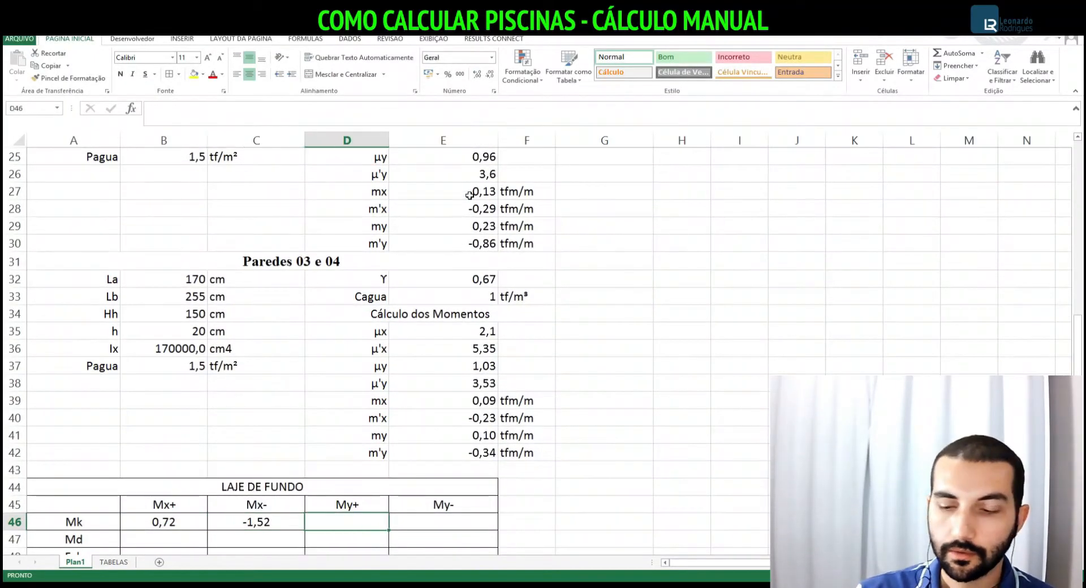
Link the Mk value for My+ in cell D46 to the bottom slab's my moment in E13
{"action": "type", "text": "="}
{"action": "scroll", "coordinate": [585, 244], "scroll_direction": "up", "scroll_amount": 3}
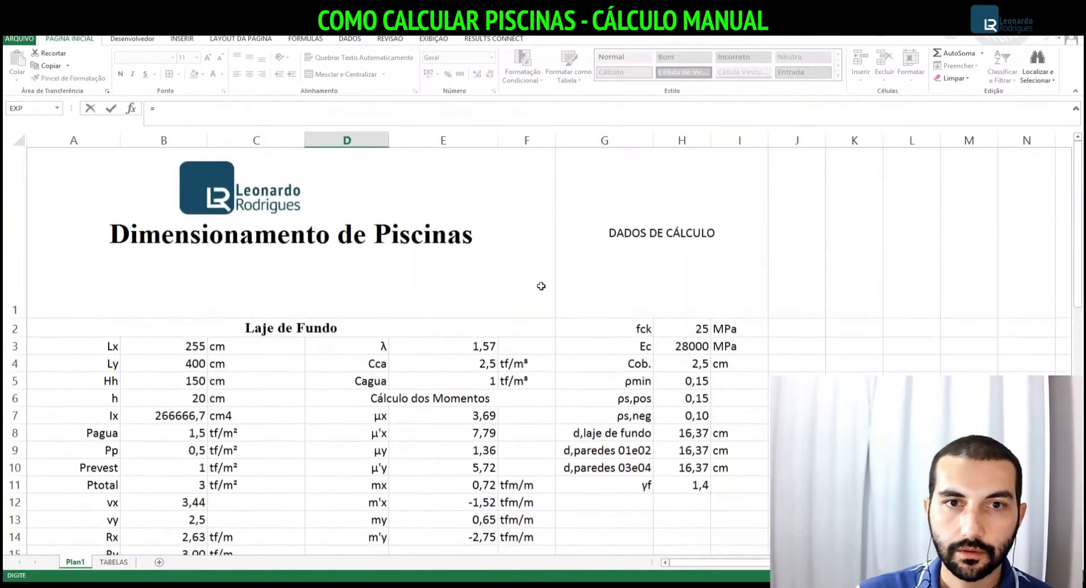
{"action": "left_click", "coordinate": [448, 523]}
{"action": "scroll", "coordinate": [448, 523], "scroll_direction": "down", "scroll_amount": 8}
{"action": "key", "text": "Tab"}
Link the Mk value for My- in cell E46 to the m'y moment of Paredes 01 e 02 with =E30
{"action": "type", "text": "="}
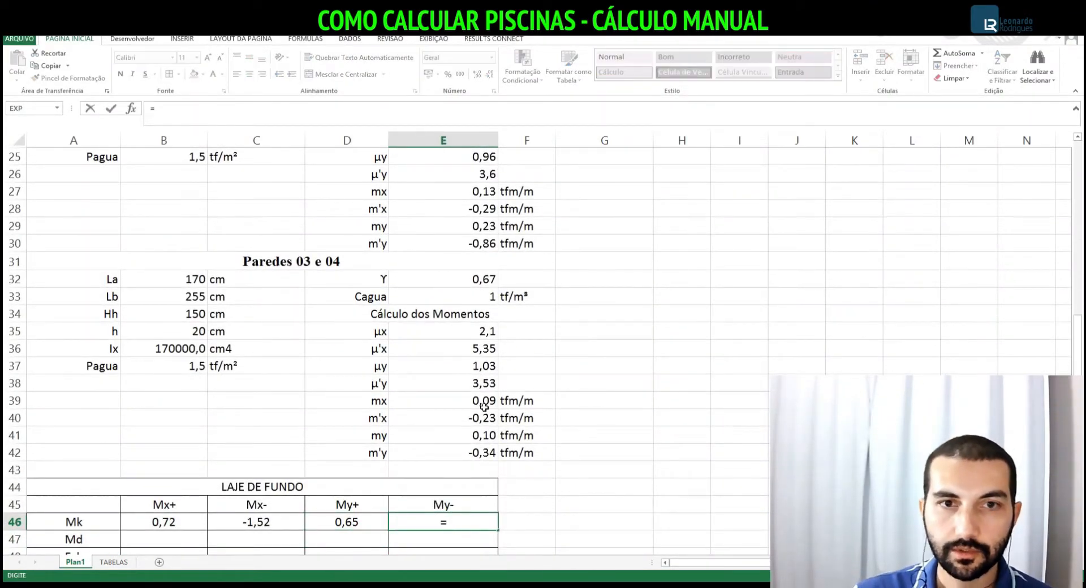
{"action": "scroll", "coordinate": [456, 434], "scroll_direction": "up", "scroll_amount": 3}
{"action": "left_click", "coordinate": [444, 411]}
{"action": "left_click", "coordinate": [448, 400]}
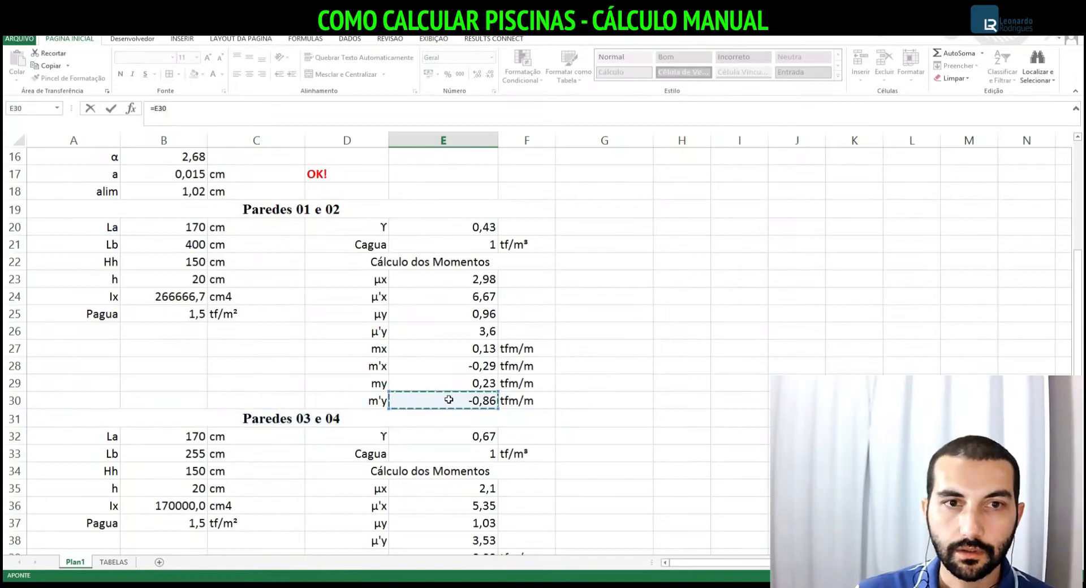
{"action": "key", "text": "Return"}
Calculate Md for Mx+ in cell B47 with =B46*$H$11, multiplying Mk by the fixed γf factor
{"action": "key", "text": "Down"}
{"action": "key", "text": "Down"}
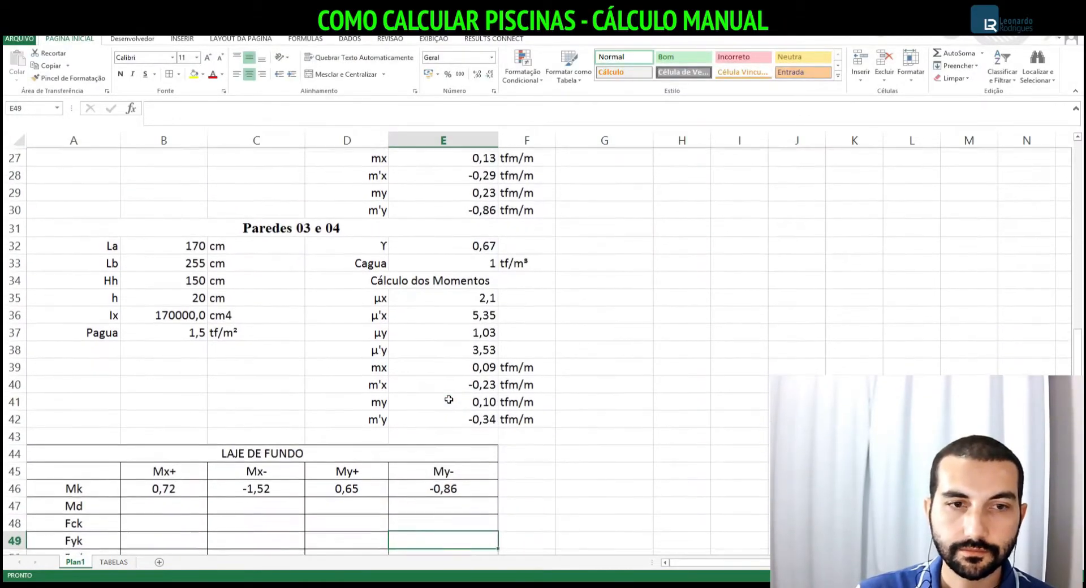
{"action": "key", "text": "Down"}
{"action": "key", "text": "Down"}
{"action": "key", "text": "Left"}
{"action": "key", "text": "Left"}
{"action": "key", "text": "Left"}
{"action": "key", "text": "Up"}
{"action": "key", "text": "Up"}
{"action": "key", "text": "Up"}
{"action": "key", "text": "Up"}
{"action": "type", "text": "="}
{"action": "key", "text": "Up"}
{"action": "type", "text": "*"}
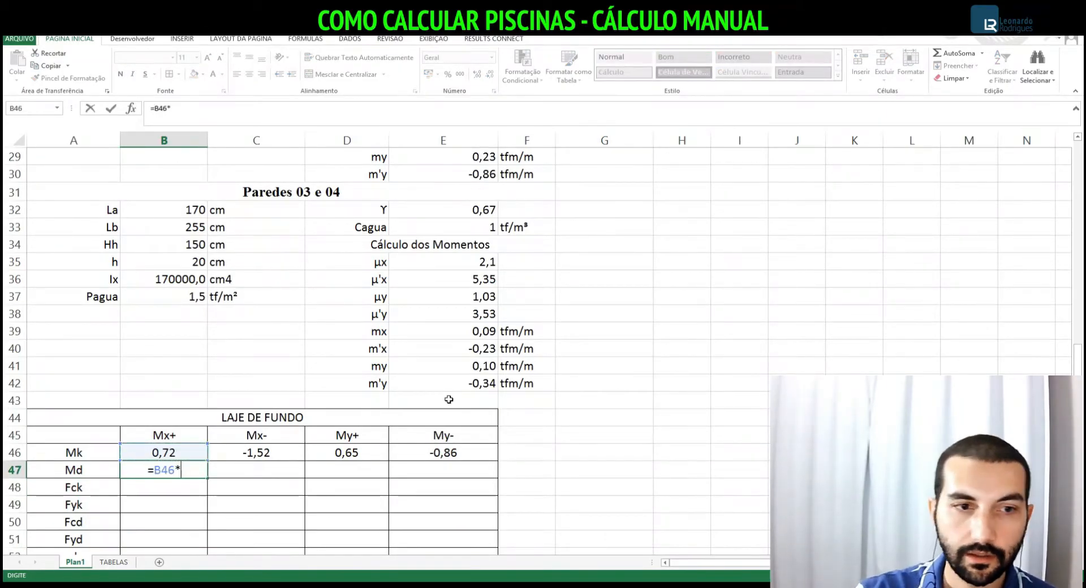
{"action": "scroll", "coordinate": [666, 264], "scroll_direction": "up", "scroll_amount": 6}
{"action": "left_click", "coordinate": [703, 170]}
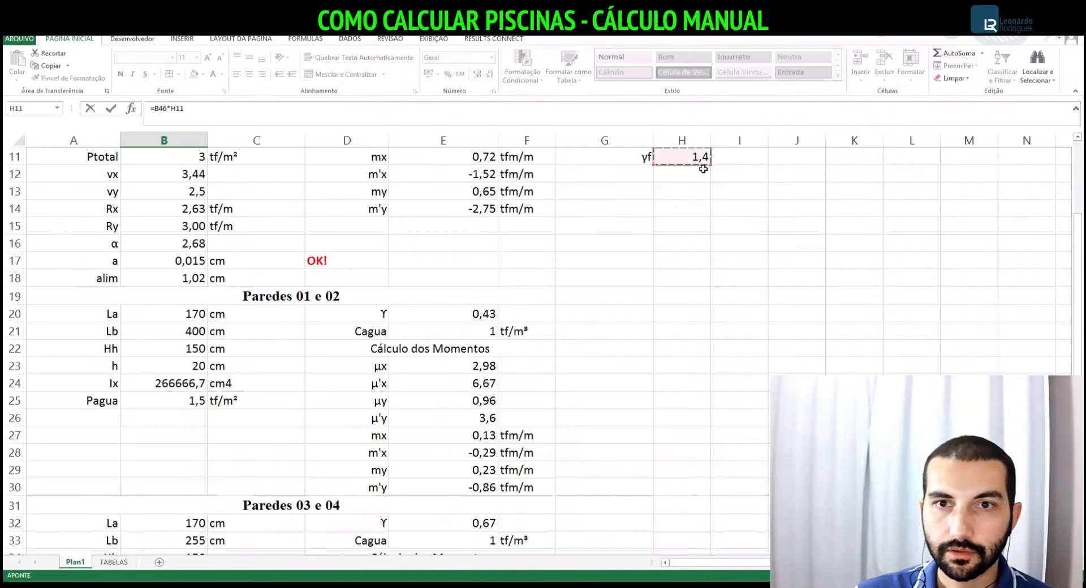
{"action": "scroll", "coordinate": [743, 204], "scroll_direction": "down", "scroll_amount": 8}
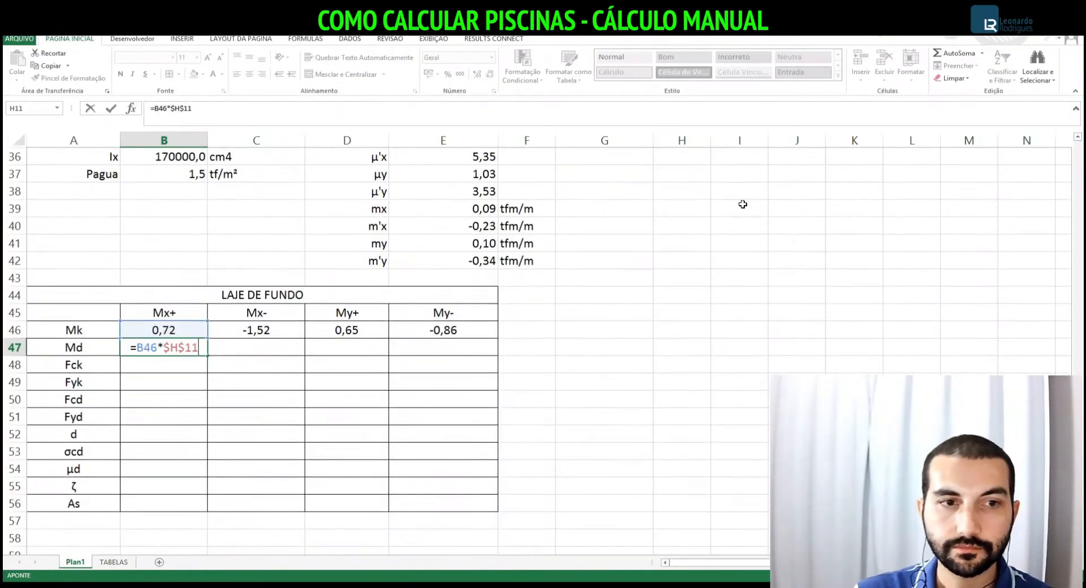
{"action": "key", "text": "F4"}
{"action": "key", "text": "Return"}
Copy the Md formula from B47 to the Mx-, My+ and My- columns in C47:E47
{"action": "key", "text": "Up"}
{"action": "key", "text": "ctrl+c"}
{"action": "key", "text": "Right"}
{"action": "key", "text": "shift+Right"}
{"action": "key", "text": "shift+Right"}
{"action": "key", "text": "ctrl+v"}
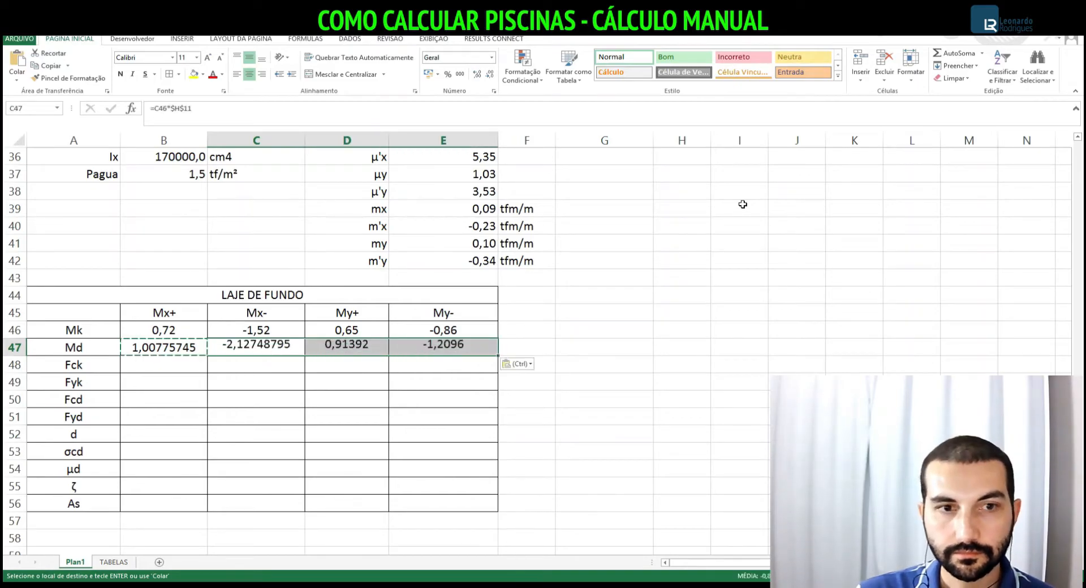
{"action": "key", "text": "Escape"}
Format the Md values in B47:E47 with two decimal places
{"action": "key", "text": "Left"}
{"action": "key", "text": "shift+Right"}
{"action": "key", "text": "shift+Right"}
{"action": "key", "text": "shift+Right"}
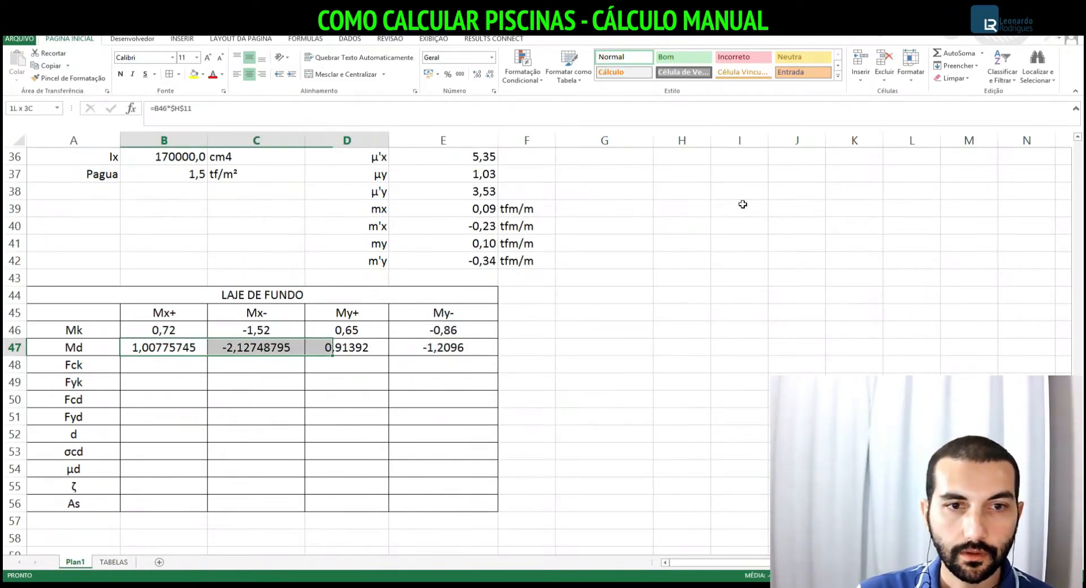
{"action": "left_click", "coordinate": [480, 76]}
{"action": "left_click", "coordinate": [480, 75]}
{"action": "left_click", "coordinate": [480, 76]}
{"action": "left_click", "coordinate": [490, 76]}
{"action": "left_click", "coordinate": [490, 77]}
{"action": "left_click", "coordinate": [490, 77]}
{"action": "left_click", "coordinate": [489, 77]}
{"action": "left_click", "coordinate": [490, 76]}
{"action": "left_click", "coordinate": [490, 77]}
{"action": "left_click", "coordinate": [490, 76]}
{"action": "left_click", "coordinate": [490, 76]}
{"action": "left_click", "coordinate": [490, 76]}
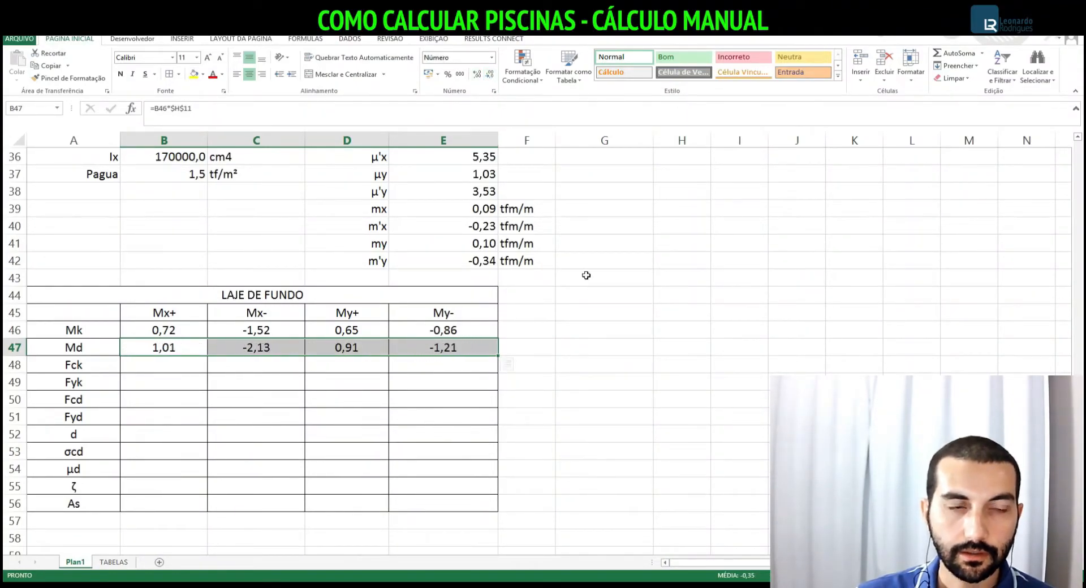
{"action": "left_click", "coordinate": [566, 400]}
Copy the γf label from G11 into cells G12 and G13 of the calculation data
{"action": "scroll", "coordinate": [589, 367], "scroll_direction": "up", "scroll_amount": 12}
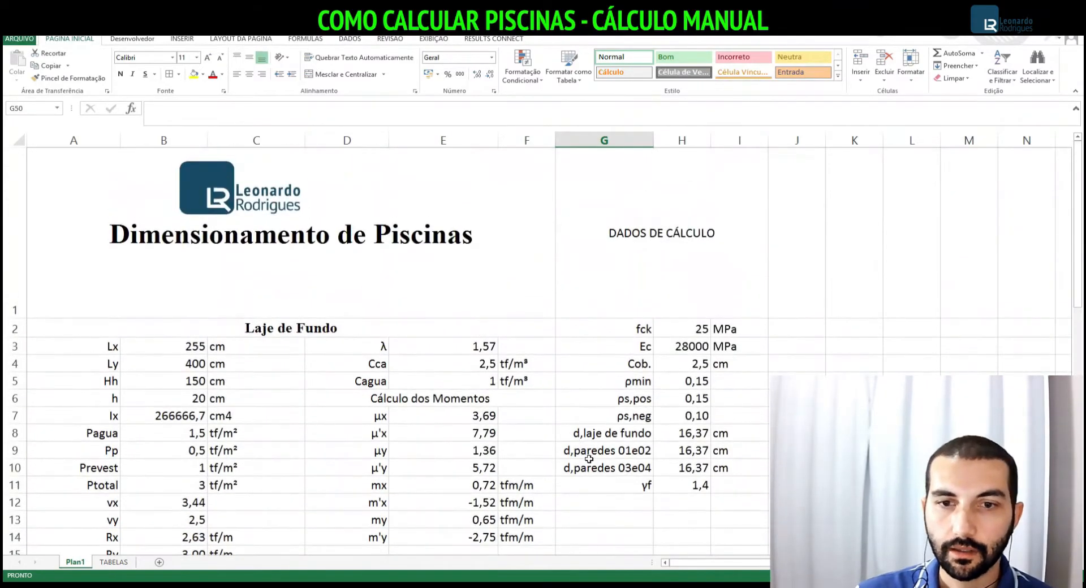
{"action": "left_click", "coordinate": [628, 486]}
{"action": "key", "text": "ctrl+c"}
{"action": "key", "text": "Down"}
{"action": "key", "text": "shift+Down"}
{"action": "key", "text": "ctrl+v"}
{"action": "key", "text": "Down"}
{"action": "key", "text": "Up"}
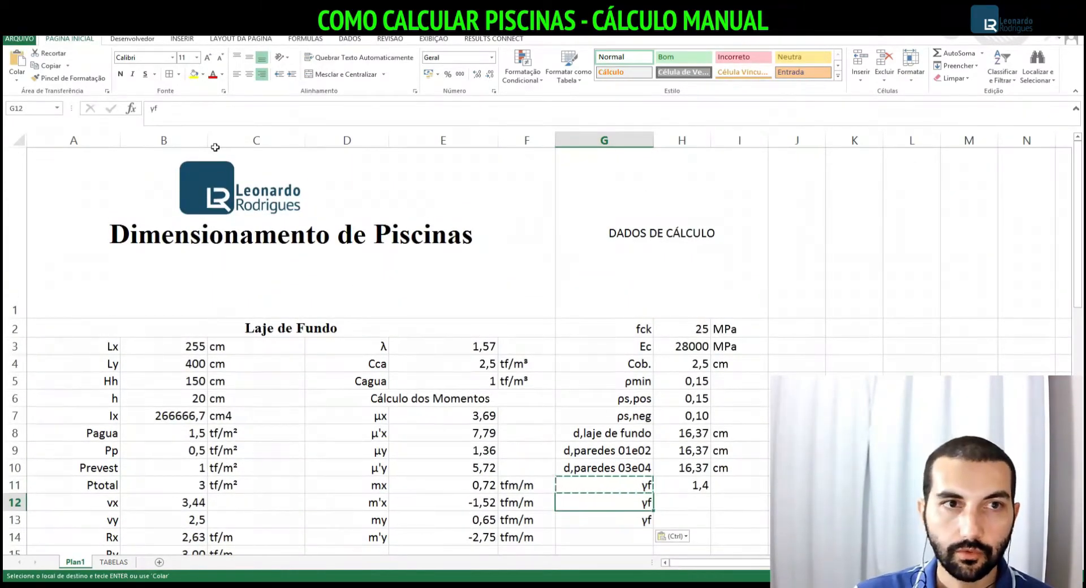
Change the copied labels to γc in G12 and γs in G13
{"action": "left_click", "coordinate": [212, 121]}
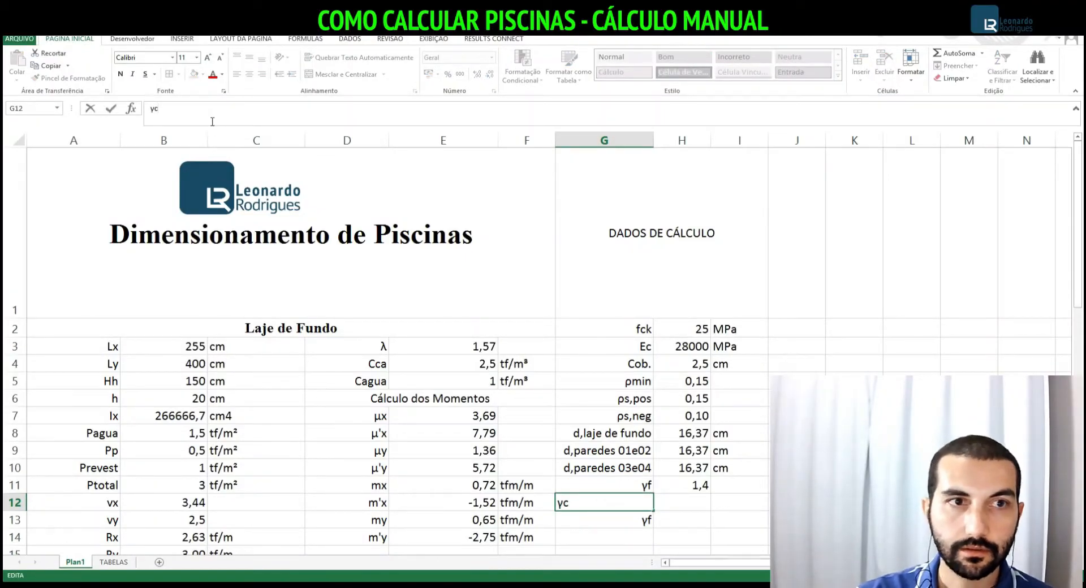
{"action": "type", "text": "c"}
{"action": "key", "text": "Return"}
{"action": "left_click", "coordinate": [205, 108]}
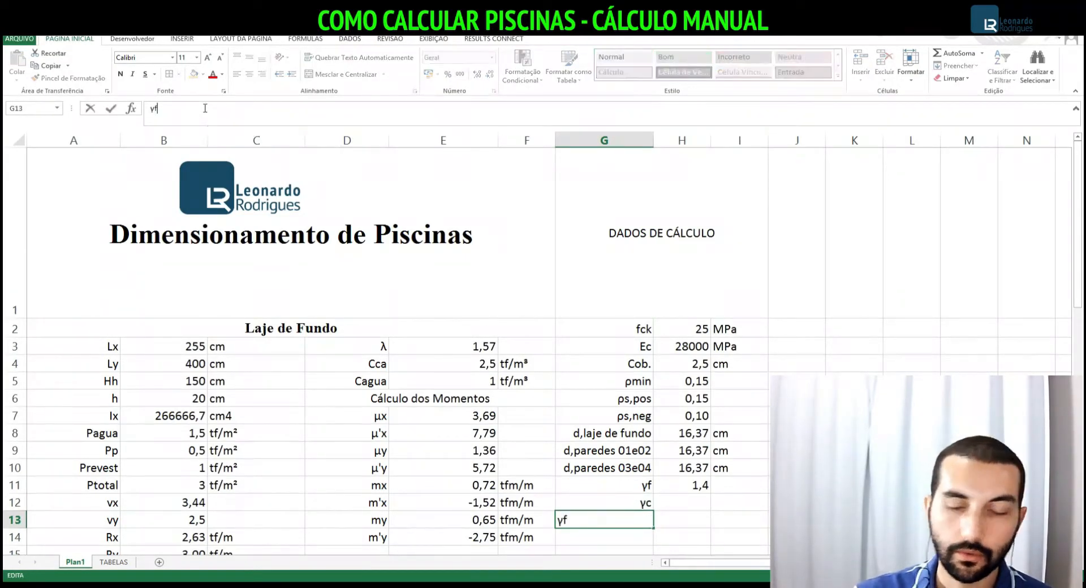
{"action": "type", "text": "s"}
{"action": "key", "text": "Return"}
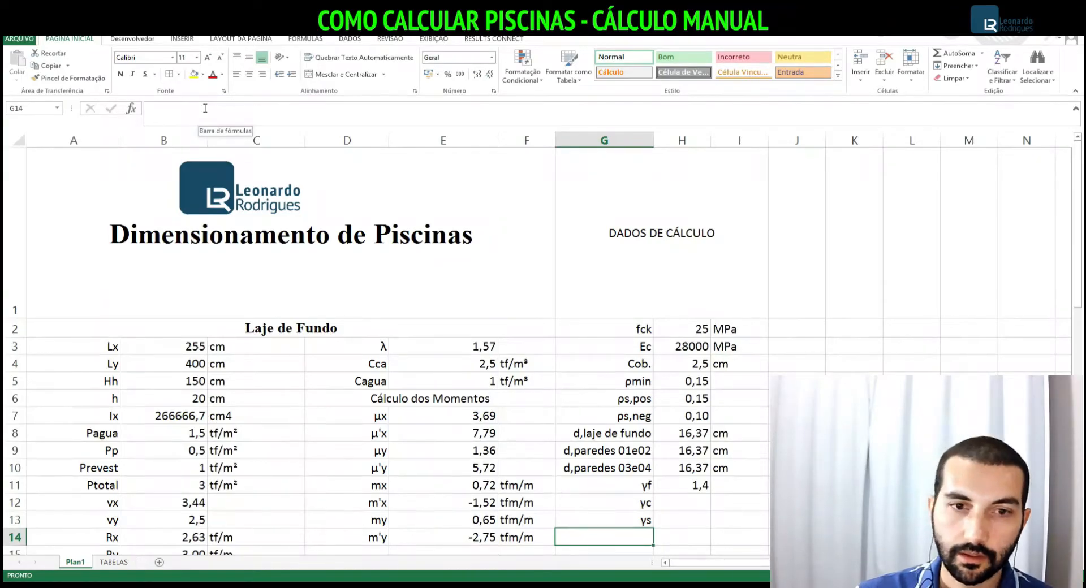
Enter 1,4 for γc in H12 and 1,15 for γs in H13
{"action": "scroll", "coordinate": [509, 299], "scroll_direction": "down", "scroll_amount": 3}
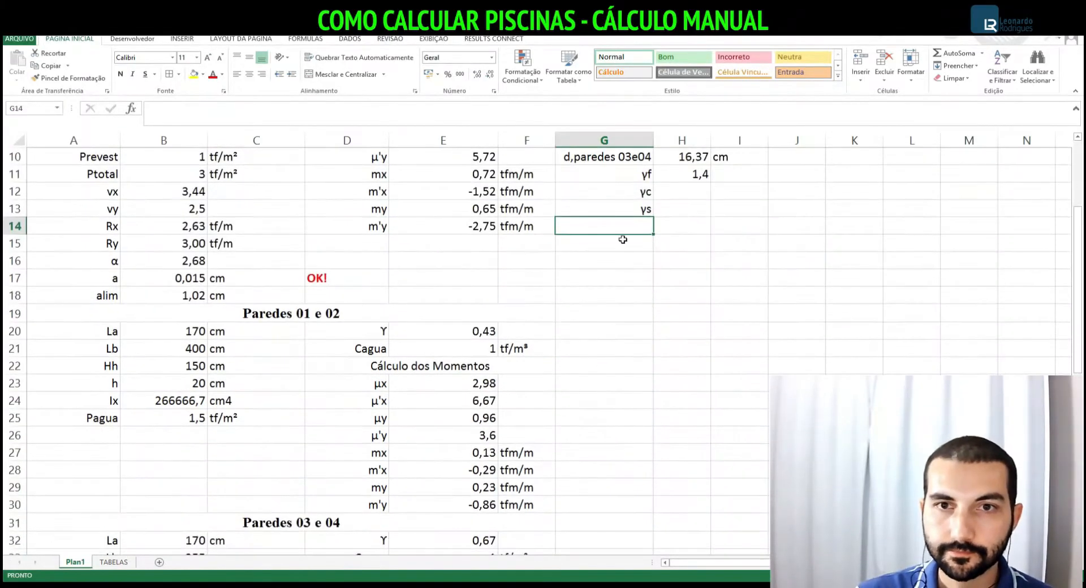
{"action": "left_click", "coordinate": [683, 190]}
{"action": "type", "text": "1,14"}
{"action": "key", "text": "Return"}
{"action": "type", "text": "1,145"}
{"action": "key", "text": "Return"}
{"action": "key", "text": "Up"}
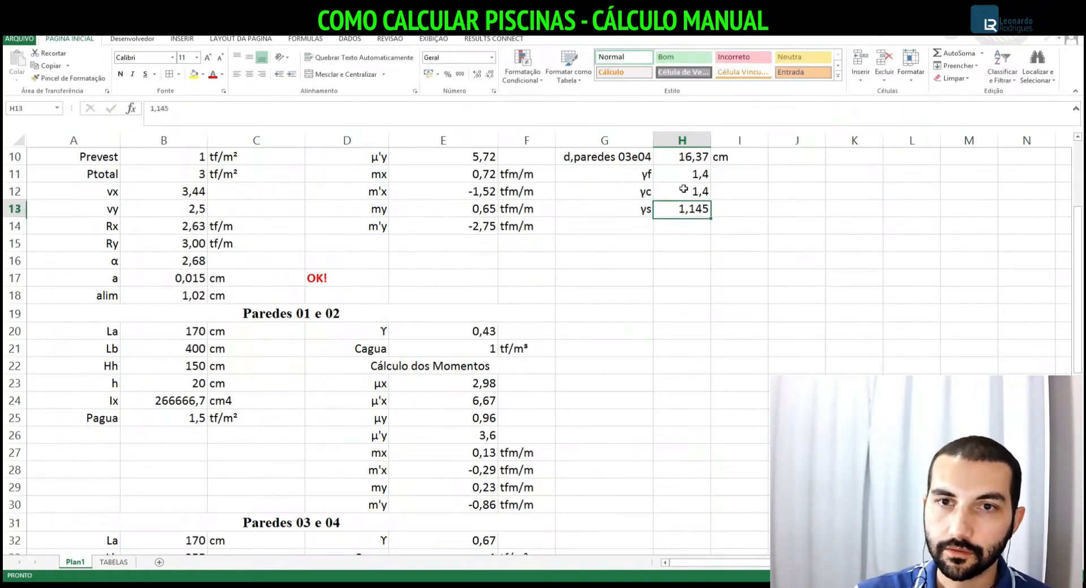
{"action": "type", "text": "1,15"}
{"action": "key", "text": "Return"}
Link the bottom slab table's Fck for Mx+ in B48 to the fck design value with =$H$2
{"action": "key", "text": "Down"}
{"action": "key", "text": "Down"}
{"action": "key", "text": "Down"}
{"action": "key", "text": "Down"}
{"action": "key", "text": "Down"}
{"action": "key", "text": "Down"}
{"action": "key", "text": "Down"}
{"action": "key", "text": "Down"}
{"action": "key", "text": "Down"}
{"action": "key", "text": "Down"}
{"action": "key", "text": "Down"}
{"action": "key", "text": "Down"}
{"action": "key", "text": "Down"}
{"action": "key", "text": "Down"}
{"action": "key", "text": "Down"}
{"action": "key", "text": "Down"}
{"action": "key", "text": "Down"}
{"action": "key", "text": "Down"}
{"action": "key", "text": "Down"}
{"action": "key", "text": "Down"}
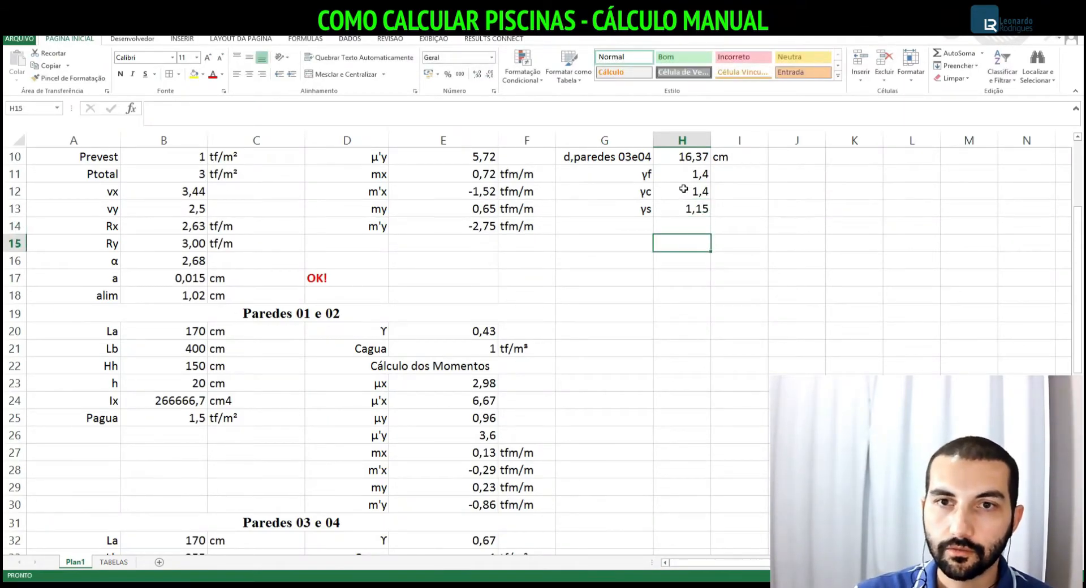
{"action": "key", "text": "Left"}
{"action": "key", "text": "Left"}
{"action": "key", "text": "Left"}
{"action": "key", "text": "Left"}
{"action": "key", "text": "Left"}
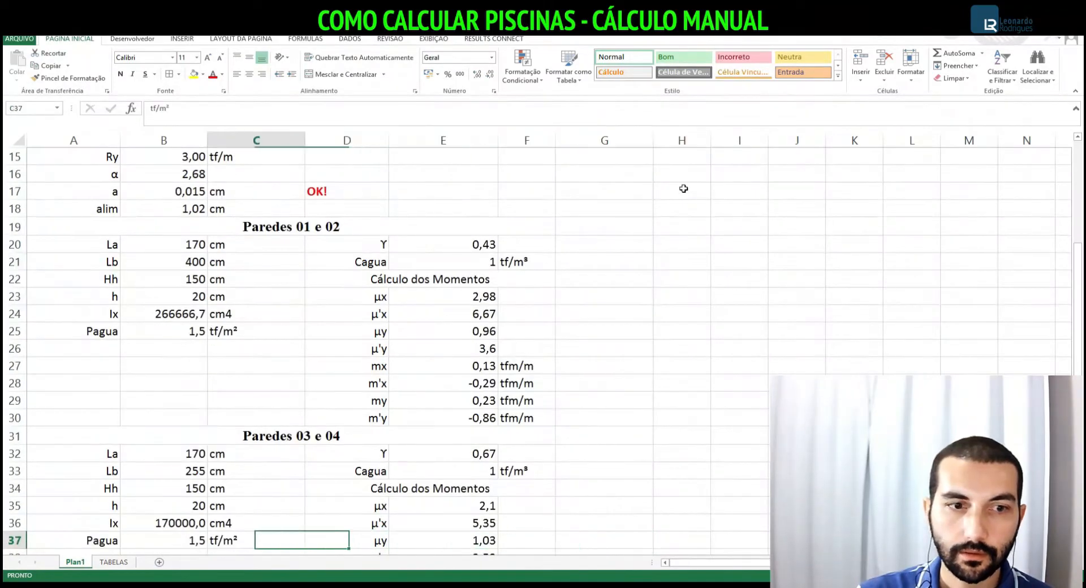
{"action": "key", "text": "Down"}
{"action": "key", "text": "Down"}
{"action": "key", "text": "Down"}
{"action": "key", "text": "Down"}
{"action": "key", "text": "Down"}
{"action": "key", "text": "Down"}
{"action": "key", "text": "Down"}
{"action": "key", "text": "Down"}
{"action": "key", "text": "Down"}
{"action": "key", "text": "Down"}
{"action": "key", "text": "Down"}
{"action": "key", "text": "Down"}
{"action": "key", "text": "Down"}
{"action": "key", "text": "Left"}
{"action": "key", "text": "Left"}
{"action": "key", "text": "Down"}
{"action": "key", "text": "Down"}
{"action": "key", "text": "Down"}
{"action": "key", "text": "Up"}
{"action": "key", "text": "Up"}
{"action": "key", "text": "Up"}
{"action": "key", "text": "Up"}
{"action": "key", "text": "Up"}
{"action": "key", "text": "Right"}
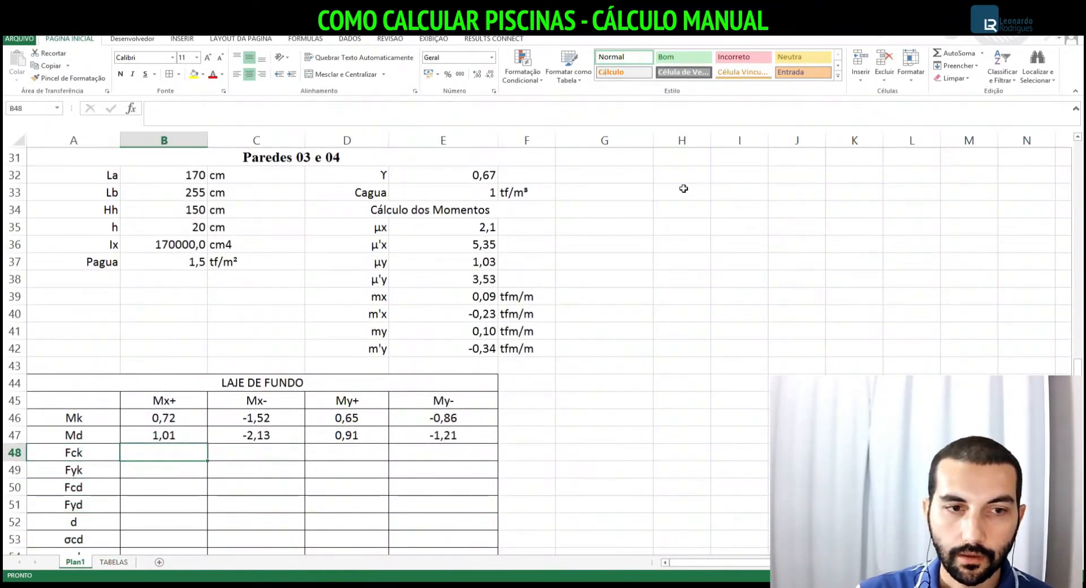
{"action": "type", "text": "="}
{"action": "scroll", "coordinate": [756, 358], "scroll_direction": "up", "scroll_amount": 10}
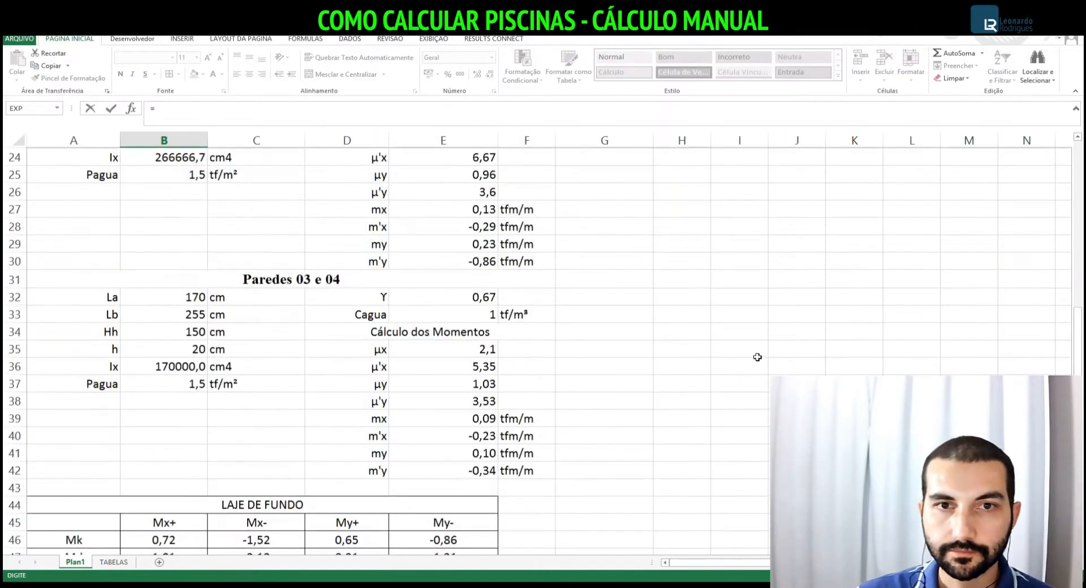
{"action": "left_click", "coordinate": [690, 331]}
{"action": "scroll", "coordinate": [690, 333], "scroll_direction": "down", "scroll_amount": 12}
{"action": "key", "text": "Return"}
Copy the Fck formula from B48 to the Mx-, My+ and My- columns in C48:E48
{"action": "key", "text": "Up"}
{"action": "key", "text": "ctrl+c"}
{"action": "key", "text": "Right"}
{"action": "key", "text": "shift+Right"}
{"action": "key", "text": "shift+Right"}
{"action": "key", "text": "ctrl+v"}
{"action": "key", "text": "Down"}
{"action": "key", "text": "Escape"}
{"action": "key", "text": "Left"}
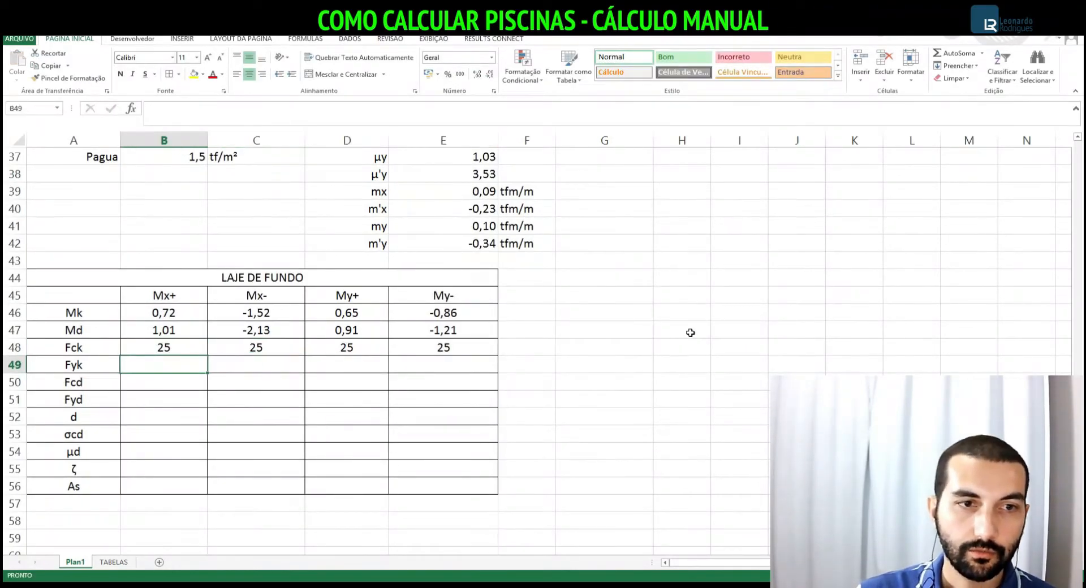
Enter 500 as the Fyk value for Mx+ in B49 and select B49:E49
{"action": "type", "text": "500"}
{"action": "key", "text": "Return"}
{"action": "key", "text": "Up"}
{"action": "key", "text": "shift+Right"}
{"action": "key", "text": "shift+Right"}
{"action": "key", "text": "shift+Right"}
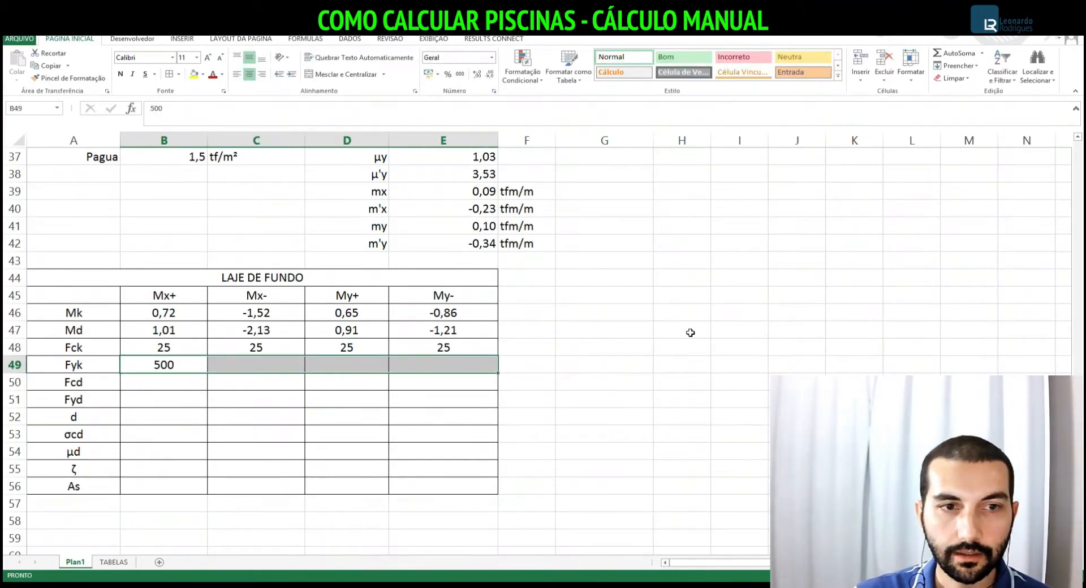
Enter 500 as the Fyk value for Mx- in C49
{"action": "left_click_drag", "start_coordinate": [444, 487], "coordinate": [444, 469]}
{"action": "left_click", "coordinate": [273, 361]}
{"action": "type", "text": "500"}
{"action": "key", "text": "Return"}
{"action": "key", "text": "Up"}
{"action": "key", "text": "Right"}
{"action": "key", "text": "Left"}
{"action": "key", "text": "Left"}
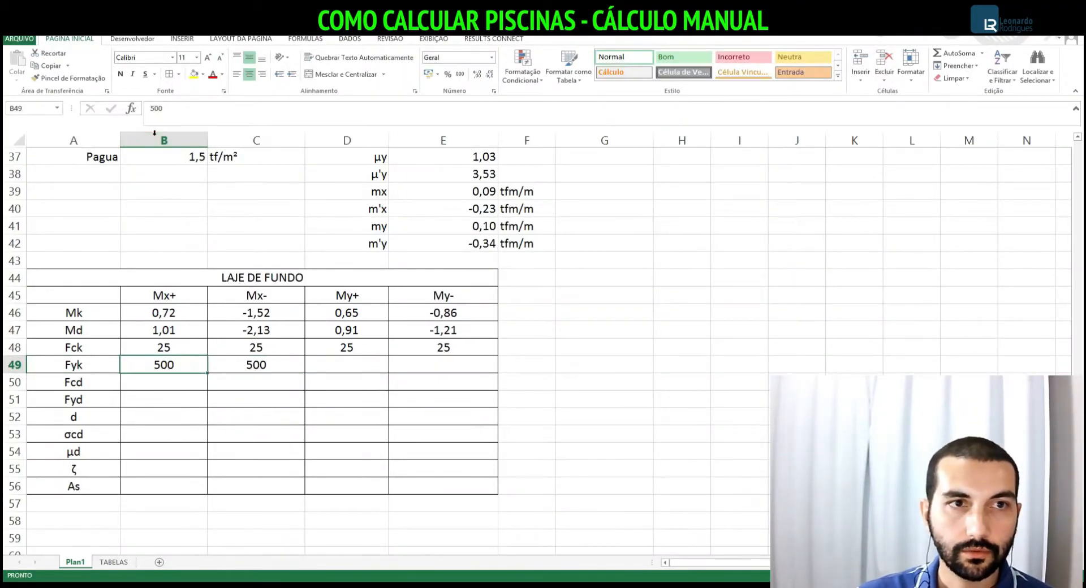
Set the Fyk values for Mx+ and Mx- in B49 and C49 to 5
{"action": "type", "text": "5"}
{"action": "key", "text": "Return"}
{"action": "key", "text": "Up"}
{"action": "key", "text": "Right"}
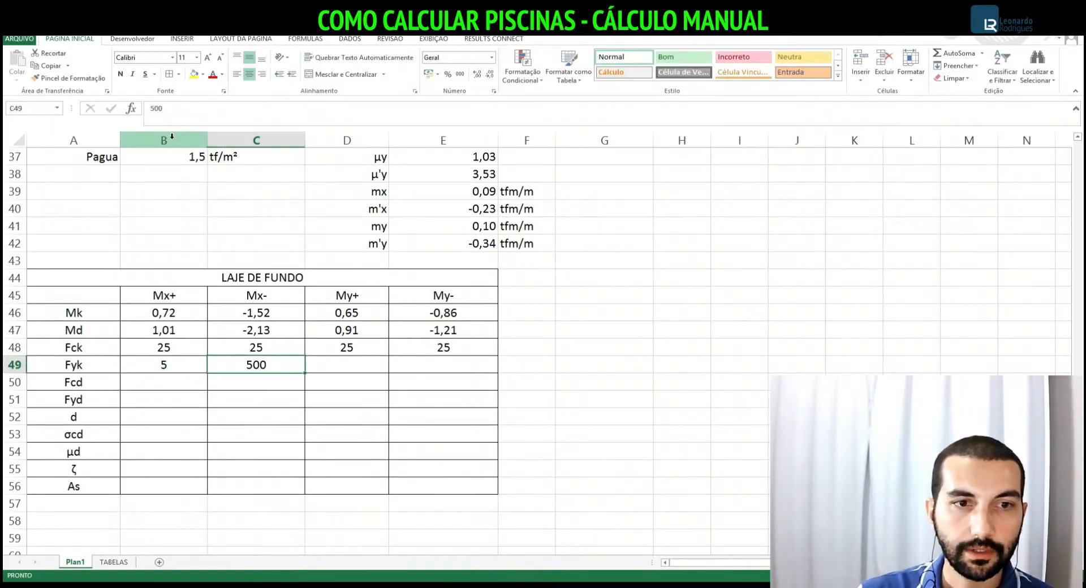
{"action": "type", "text": "5"}
{"action": "key", "text": "Return"}
{"action": "key", "text": "Up"}
{"action": "key", "text": "Left"}
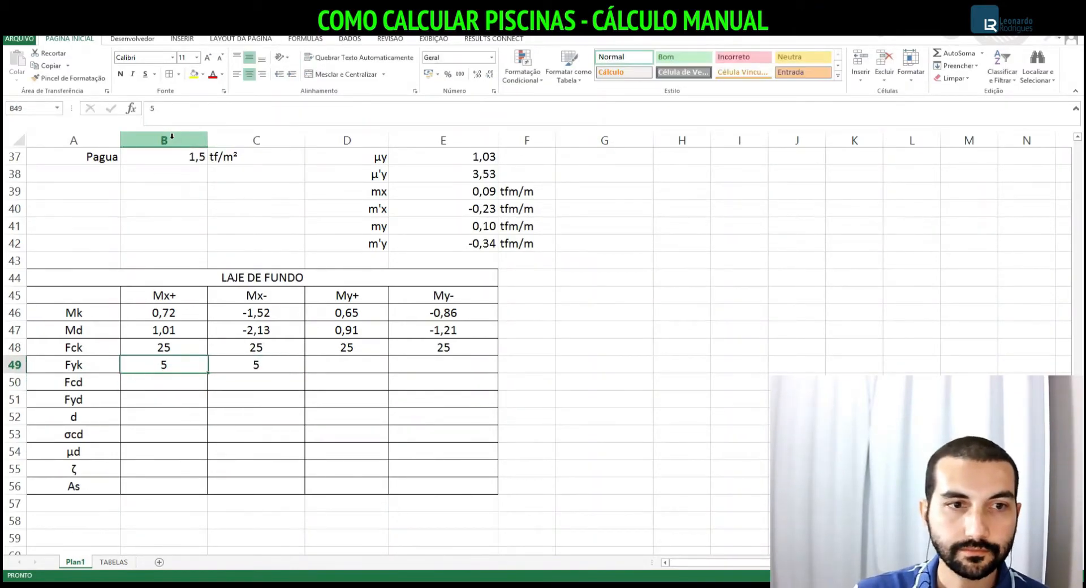
{"action": "key", "text": "Up"}
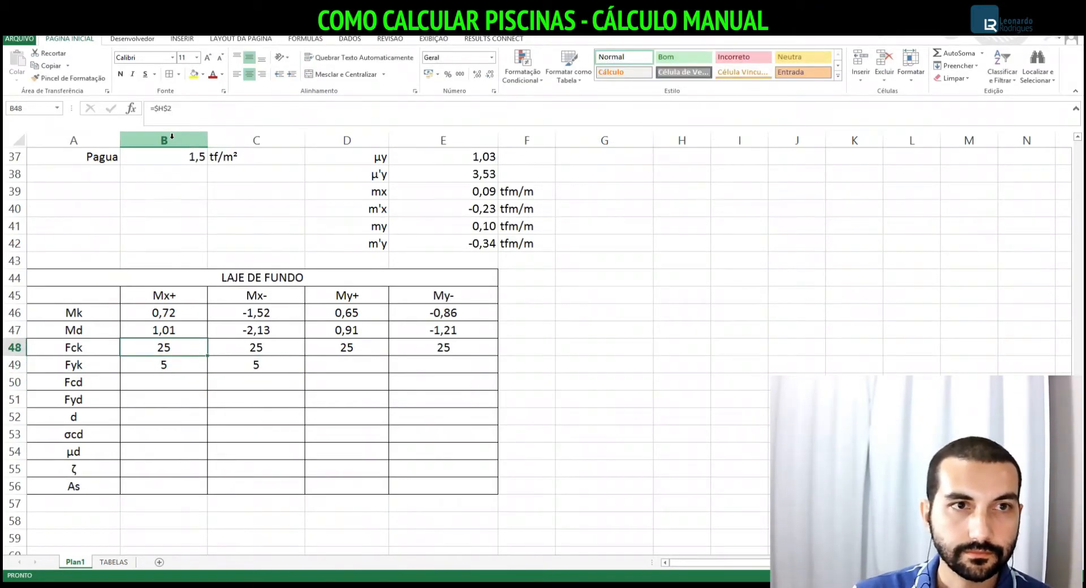
Change the Fck formula in B48 to =$H$2/100 and copy it to C48:E48
{"action": "left_click", "coordinate": [215, 110]}
{"action": "type", "text": "/100"}
{"action": "key", "text": "Return"}
{"action": "key", "text": "Up"}
{"action": "key", "text": "ctrl+c"}
{"action": "key", "text": "Right"}
{"action": "key", "text": "shift+Right"}
{"action": "key", "text": "shift+Right"}
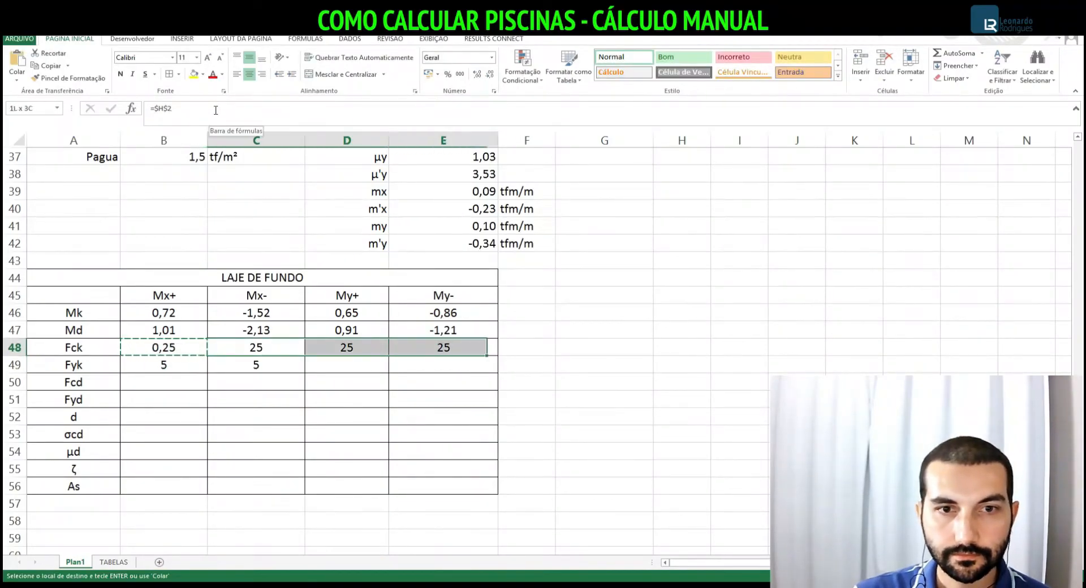
{"action": "key", "text": "ctrl+v"}
{"action": "key", "text": "Escape"}
{"action": "key", "text": "Down"}
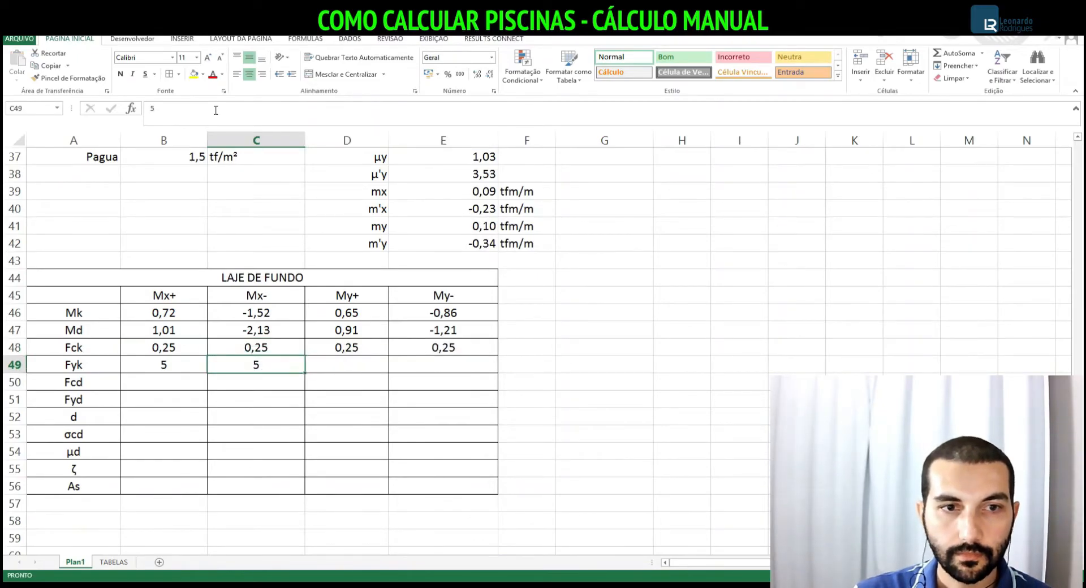
Enter 5 as the Fyk value for My+ and My- in D49 and E49
{"action": "key", "text": "Right"}
{"action": "type", "text": "5"}
{"action": "key", "text": "ctrl+Return"}
{"action": "key", "text": "Right"}
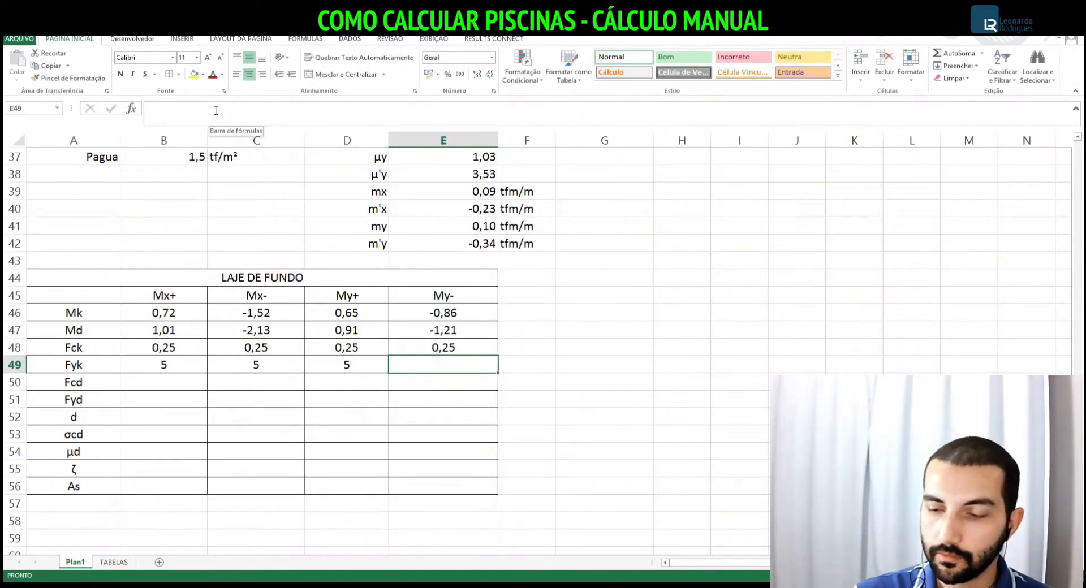
{"action": "type", "text": "5"}
{"action": "key", "text": "Return"}
Enter the Fcd formula =B48/$H$12 for Mx+ in B50, dividing Fck by the γc factor
{"action": "key", "text": "Left"}
{"action": "key", "text": "Left"}
{"action": "key", "text": "Left"}
{"action": "type", "text": "="}
{"action": "key", "text": "Up"}
{"action": "key", "text": "Up"}
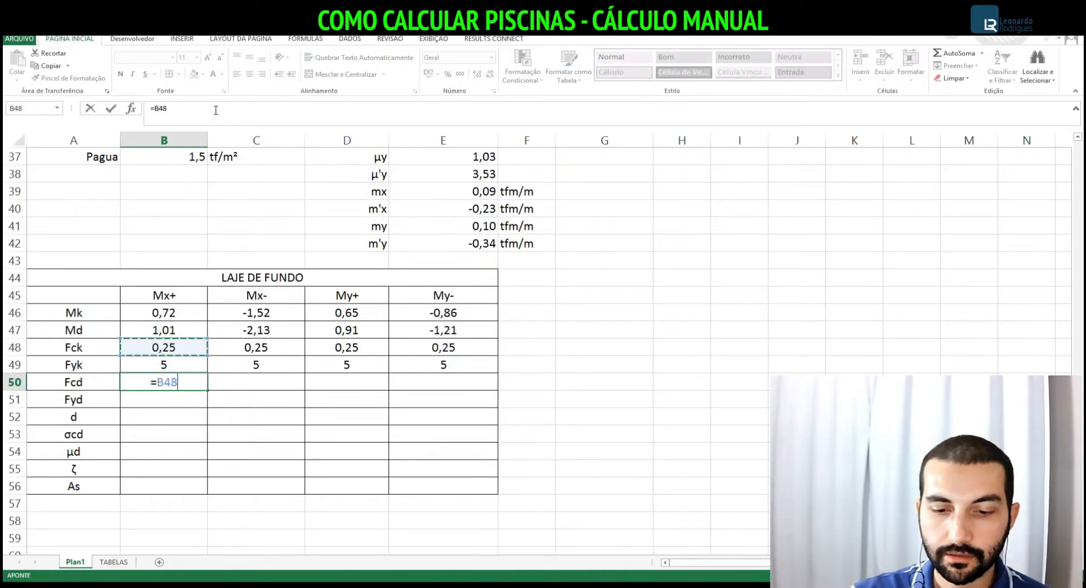
{"action": "key", "text": "F4"}
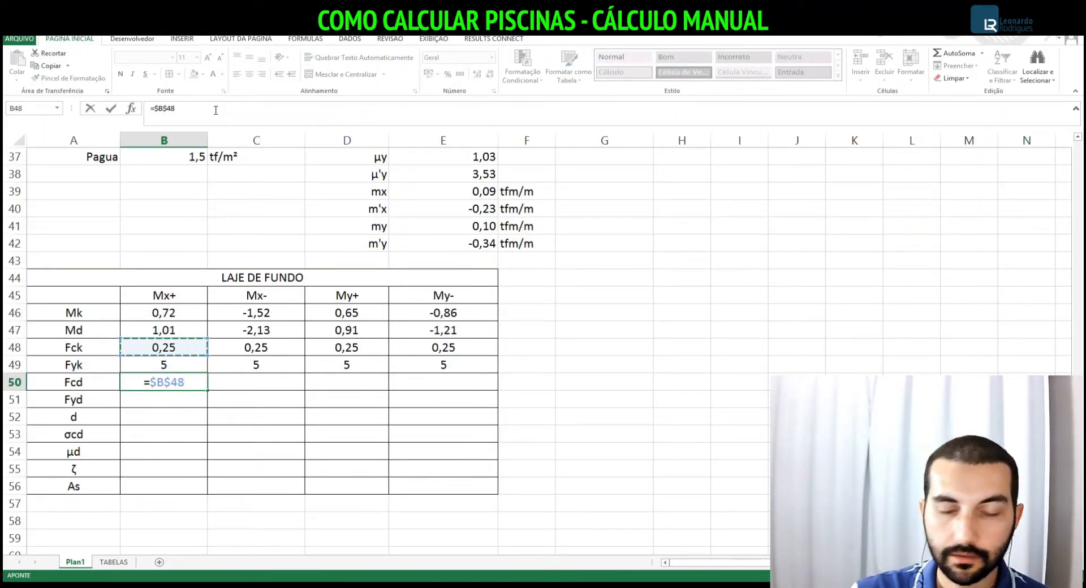
{"action": "key", "text": "BackSpace"}
{"action": "key", "text": "BackSpace"}
{"action": "key", "text": "BackSpace"}
{"action": "key", "text": "BackSpace"}
{"action": "key", "text": "BackSpace"}
{"action": "type", "text": "B48/"}
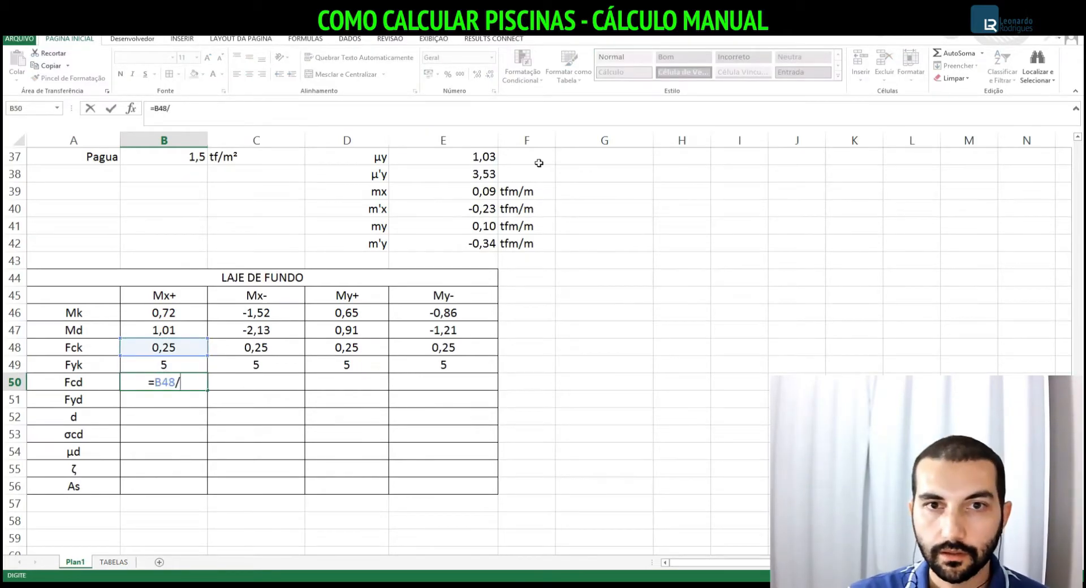
{"action": "scroll", "coordinate": [606, 277], "scroll_direction": "up", "scroll_amount": 12}
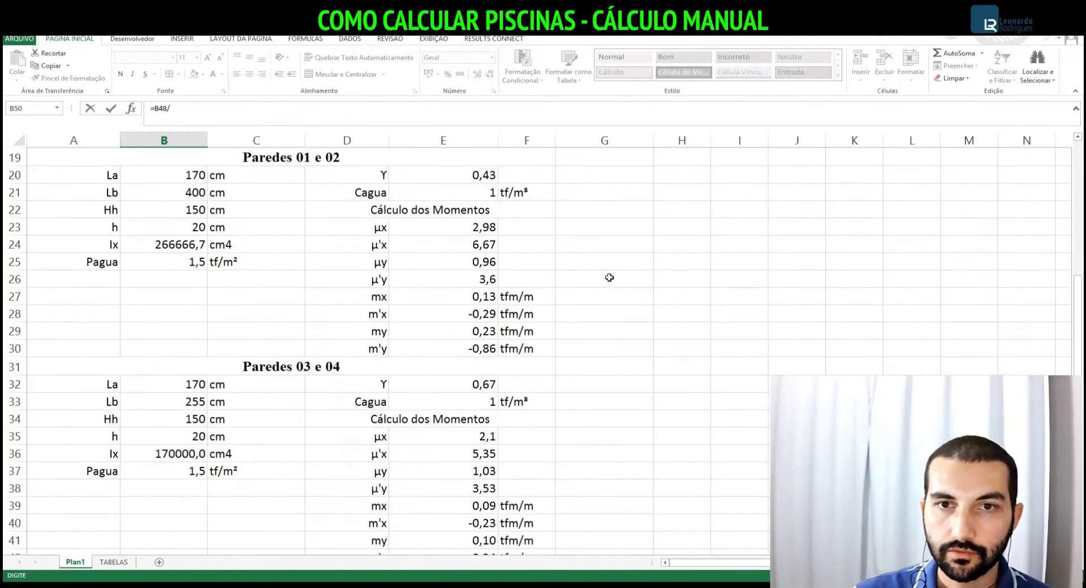
{"action": "left_click", "coordinate": [686, 503]}
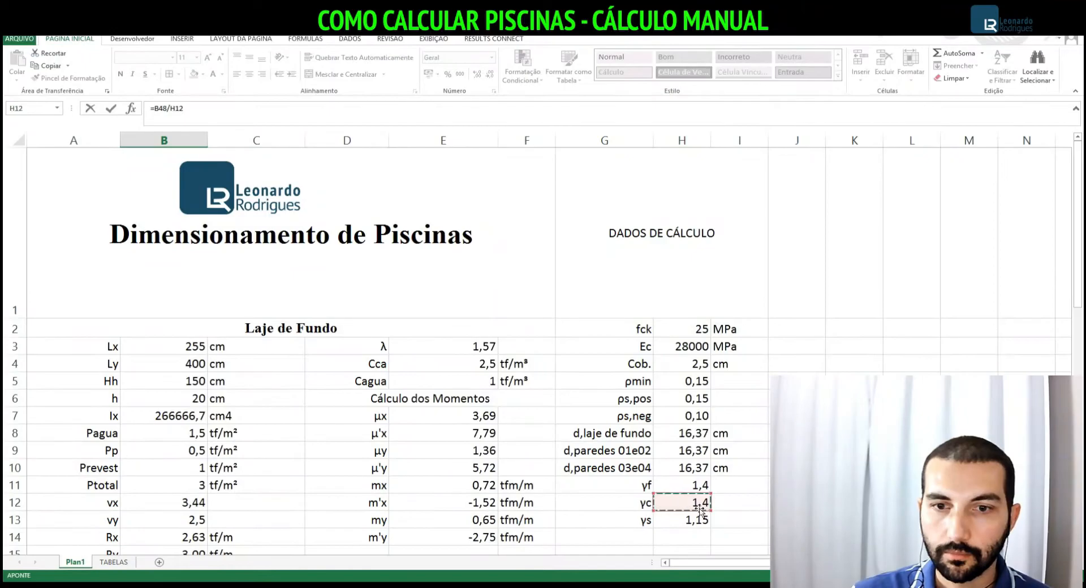
{"action": "key", "text": "F4"}
{"action": "key", "text": "Return"}
Copy the Fcd formula from B50 to the Mx-, My+ and My- columns in C50:E50
{"action": "key", "text": "Up"}
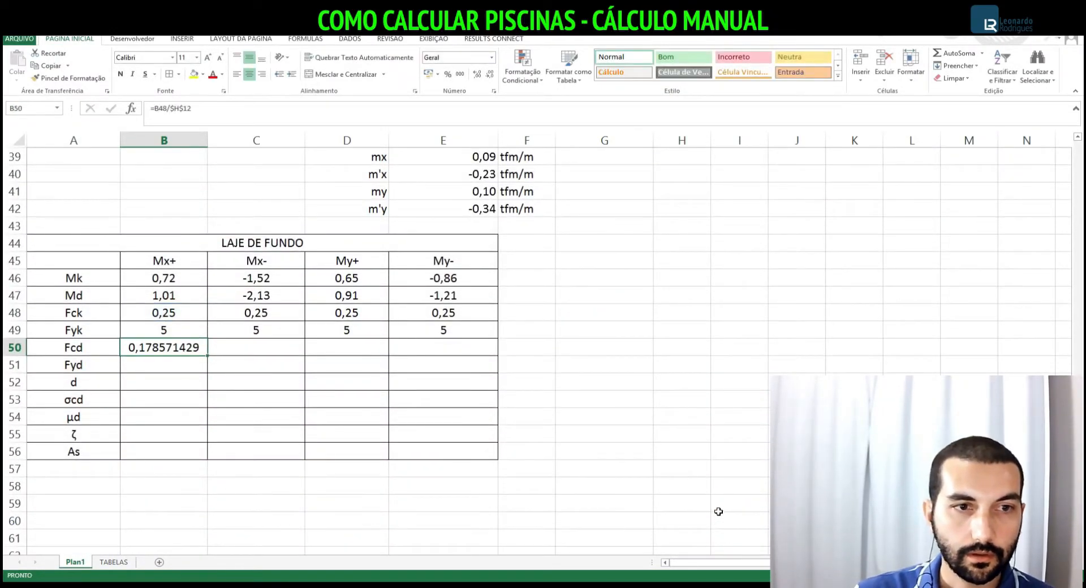
{"action": "key", "text": "ctrl+c"}
{"action": "key", "text": "Right"}
{"action": "key", "text": "shift+Right"}
{"action": "key", "text": "shift+Right"}
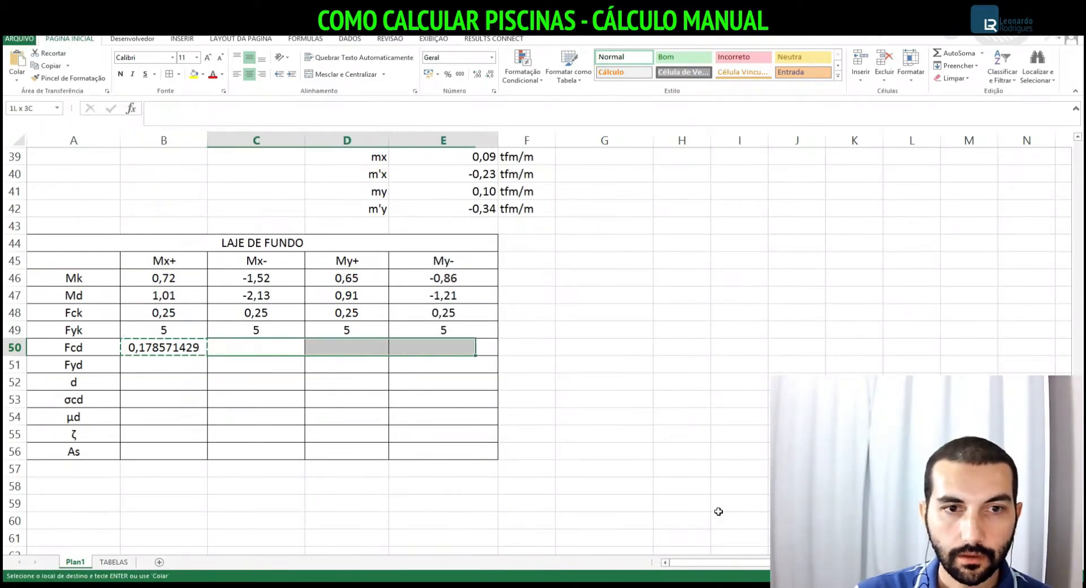
{"action": "key", "text": "ctrl+v"}
{"action": "key", "text": "Escape"}
Format the Fcd values in B50:E50 to two decimal places
{"action": "key", "text": "Left"}
{"action": "key", "text": "shift+Right"}
{"action": "key", "text": "shift+Right"}
{"action": "key", "text": "shift+Right"}
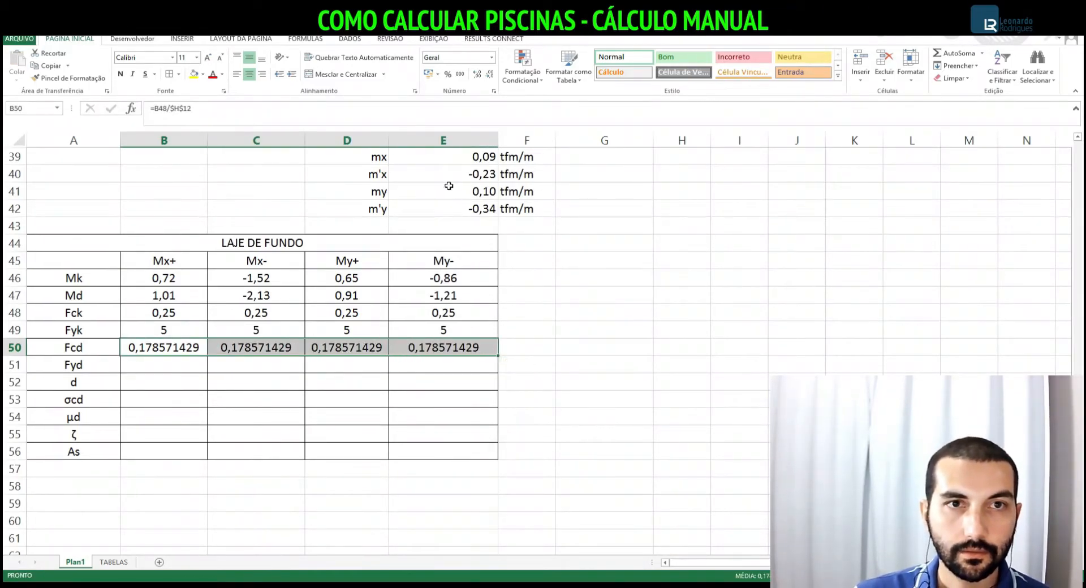
{"action": "left_click", "coordinate": [489, 78]}
{"action": "left_click", "coordinate": [489, 78]}
{"action": "left_click", "coordinate": [489, 78]}
{"action": "left_click", "coordinate": [489, 78]}
{"action": "left_click", "coordinate": [489, 78]}
{"action": "left_click", "coordinate": [489, 78]}
{"action": "left_click", "coordinate": [489, 78]}
Enter the Fyd formula =B49/$H$13 for Mx+ in B51, dividing Fyk by the γs factor
{"action": "left_click", "coordinate": [157, 365]}
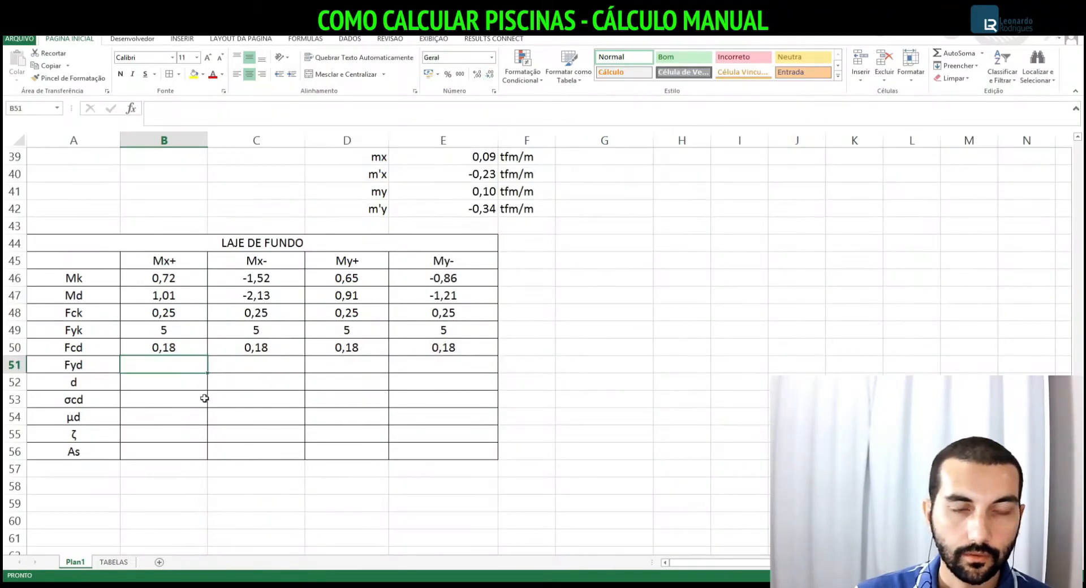
{"action": "type", "text": "="}
{"action": "key", "text": "Up"}
{"action": "key", "text": "Up"}
{"action": "type", "text": "/"}
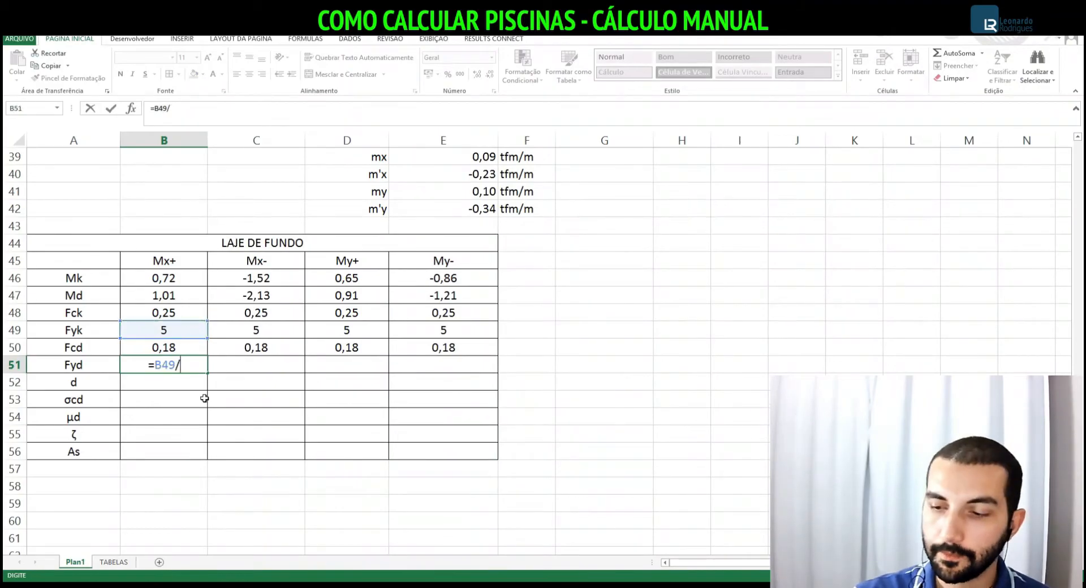
{"action": "scroll", "coordinate": [602, 336], "scroll_direction": "up", "scroll_amount": 6}
{"action": "scroll", "coordinate": [670, 256], "scroll_direction": "up", "scroll_amount": 3}
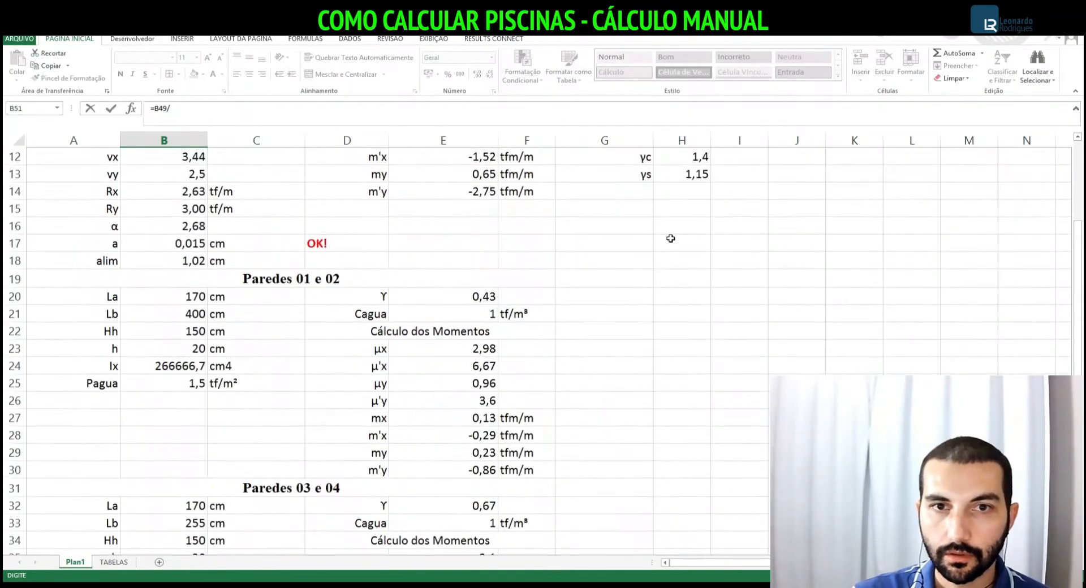
{"action": "left_click", "coordinate": [686, 176]}
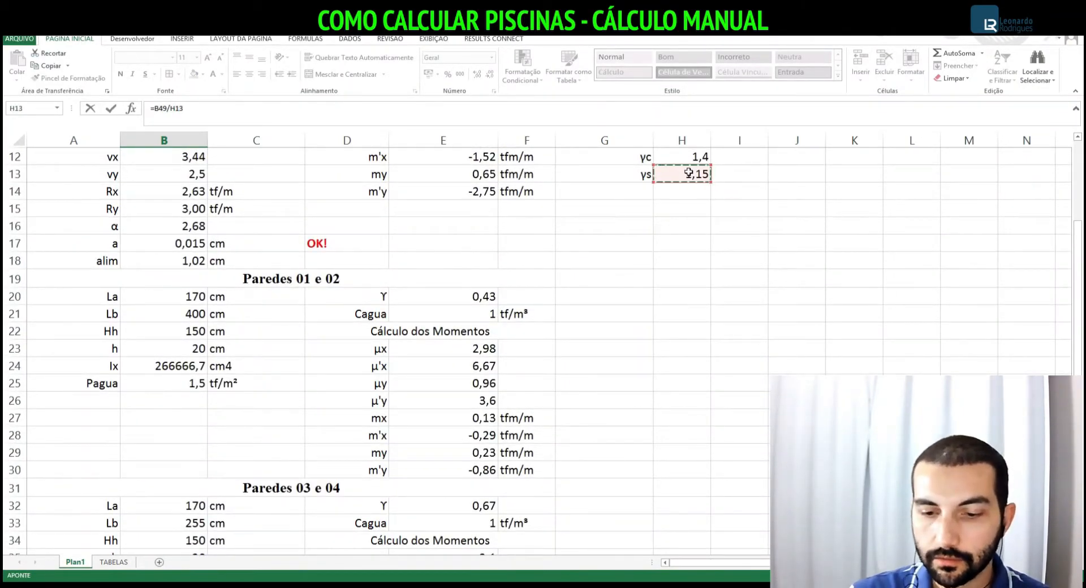
{"action": "key", "text": "F4"}
{"action": "key", "text": "Return"}
Copy the Fyd formula from B51 to the Mx-, My+ and My- columns in C51:E51
{"action": "key", "text": "Up"}
{"action": "key", "text": "ctrl+c"}
{"action": "key", "text": "Right"}
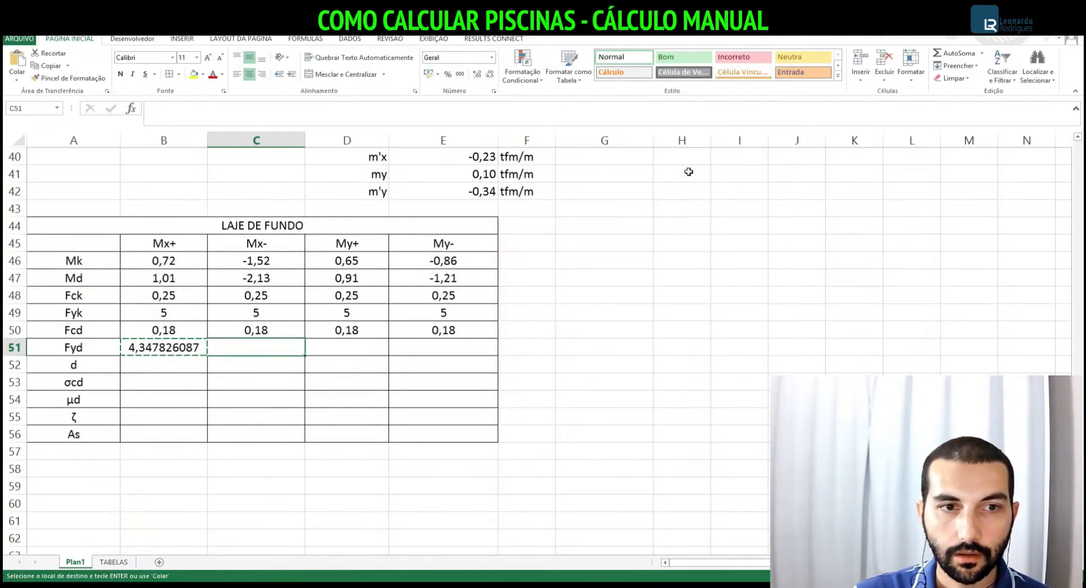
{"action": "key", "text": "shift+Right"}
{"action": "key", "text": "shift+Right"}
{"action": "key", "text": "ctrl+v"}
Format the Fyd values in B51:E51 to three decimal places
{"action": "key", "text": "Left"}
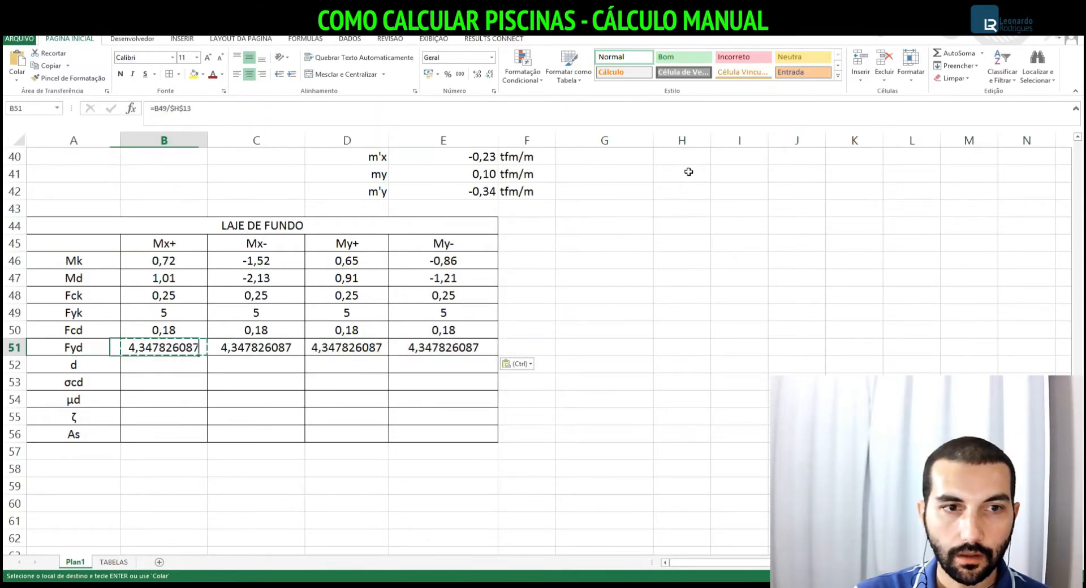
{"action": "key", "text": "shift+Right"}
{"action": "key", "text": "shift+Right"}
{"action": "key", "text": "shift+Right"}
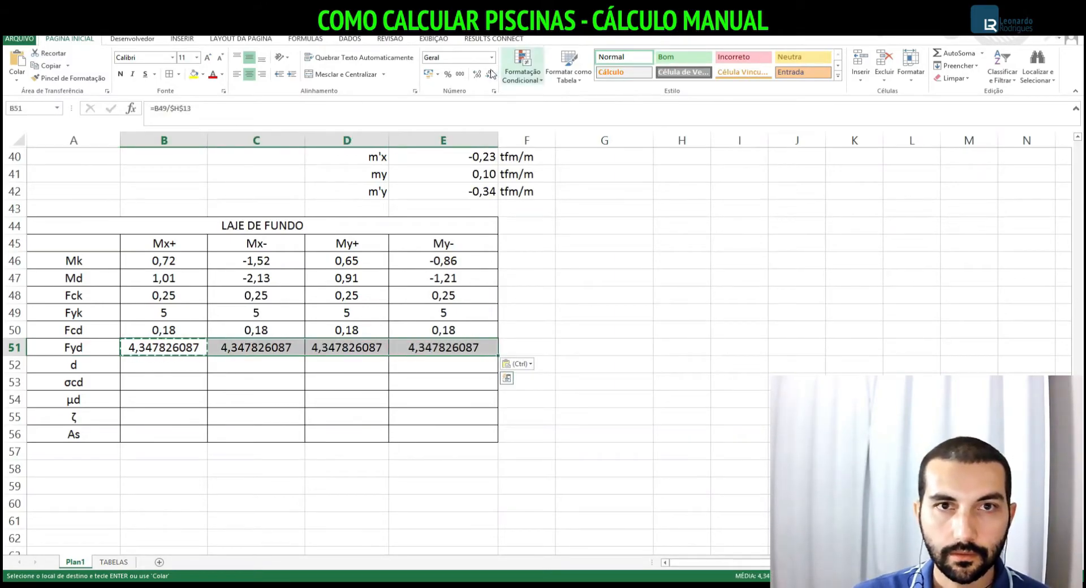
{"action": "left_click", "coordinate": [489, 74]}
{"action": "left_click", "coordinate": [489, 74]}
{"action": "left_click", "coordinate": [489, 74]}
{"action": "left_click", "coordinate": [489, 74]}
{"action": "left_click", "coordinate": [489, 74]}
{"action": "left_click", "coordinate": [489, 74]}
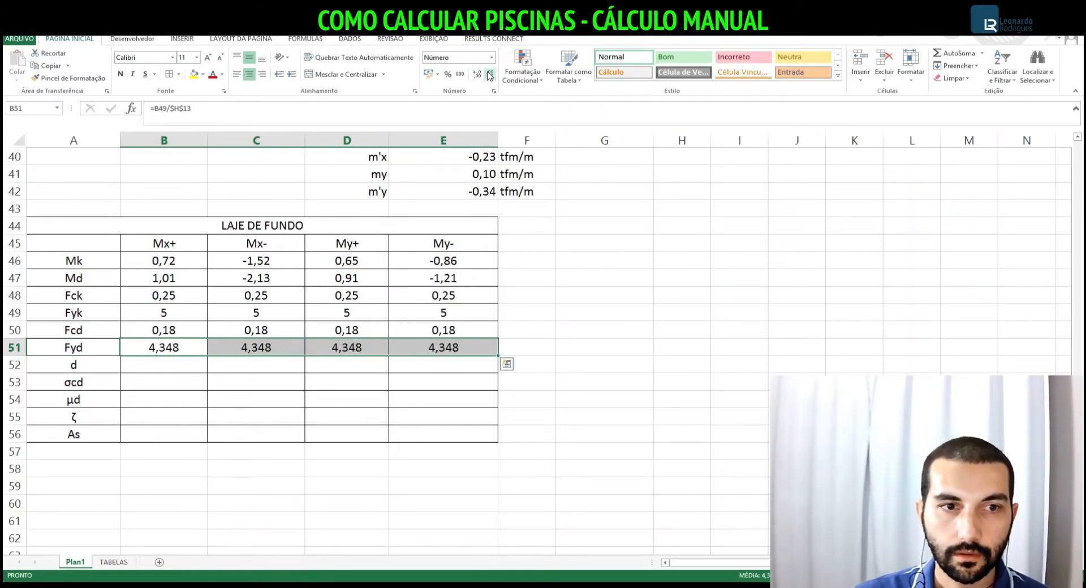
Enter the d formula =H8/100 for Mx+ in B52, using the bottom slab's effective depth from the calculation data
{"action": "left_click", "coordinate": [195, 367]}
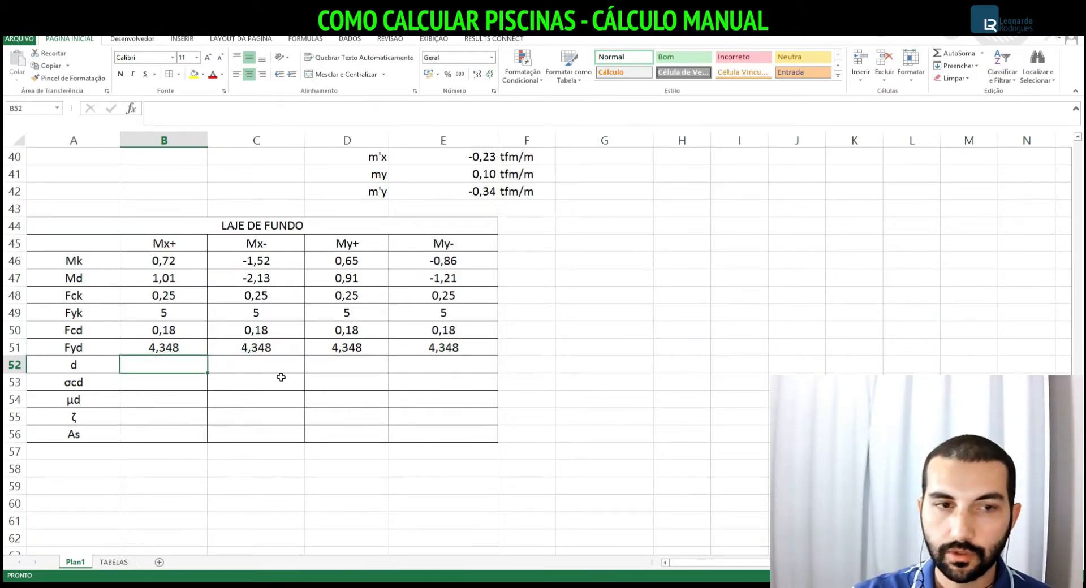
{"action": "type", "text": "="}
{"action": "scroll", "coordinate": [491, 393], "scroll_direction": "up", "scroll_amount": 12}
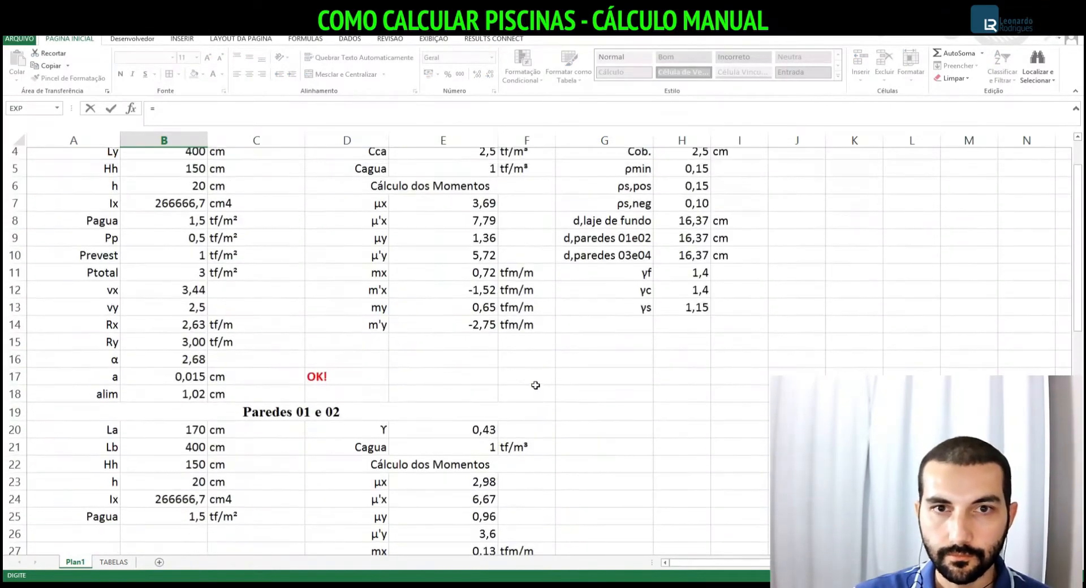
{"action": "scroll", "coordinate": [677, 238], "scroll_direction": "up", "scroll_amount": 1}
{"action": "left_click", "coordinate": [703, 434]}
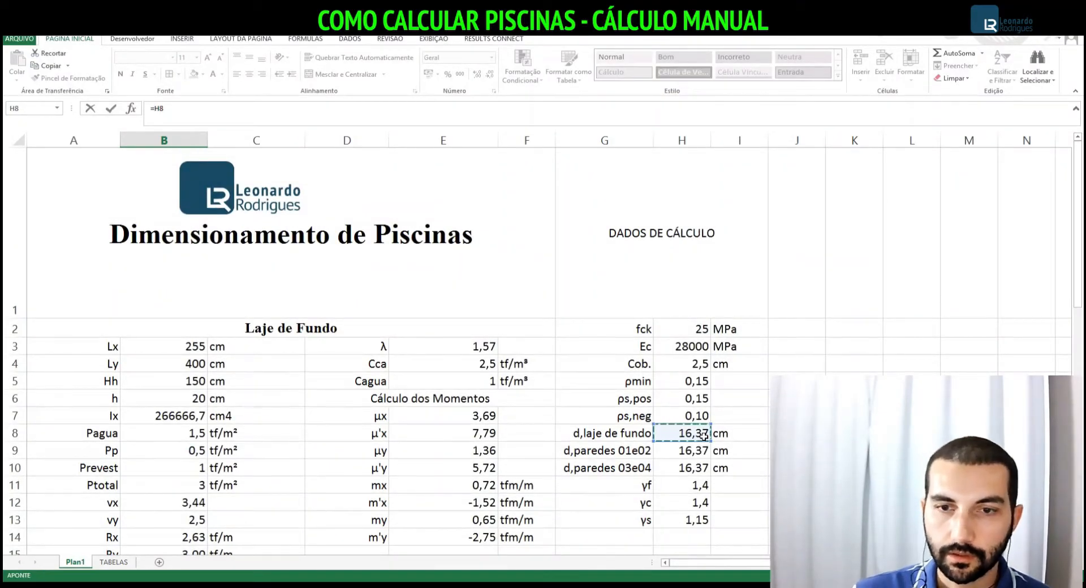
{"action": "type", "text": "/10"}
{"action": "key", "text": "Return"}
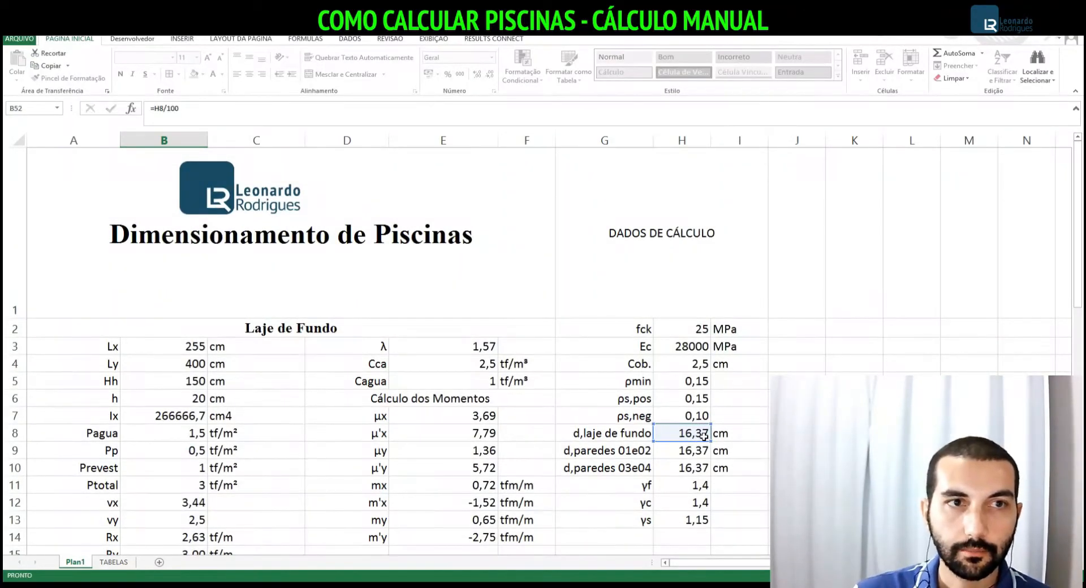
{"action": "type", "text": ","}
{"action": "key", "text": "Escape"}
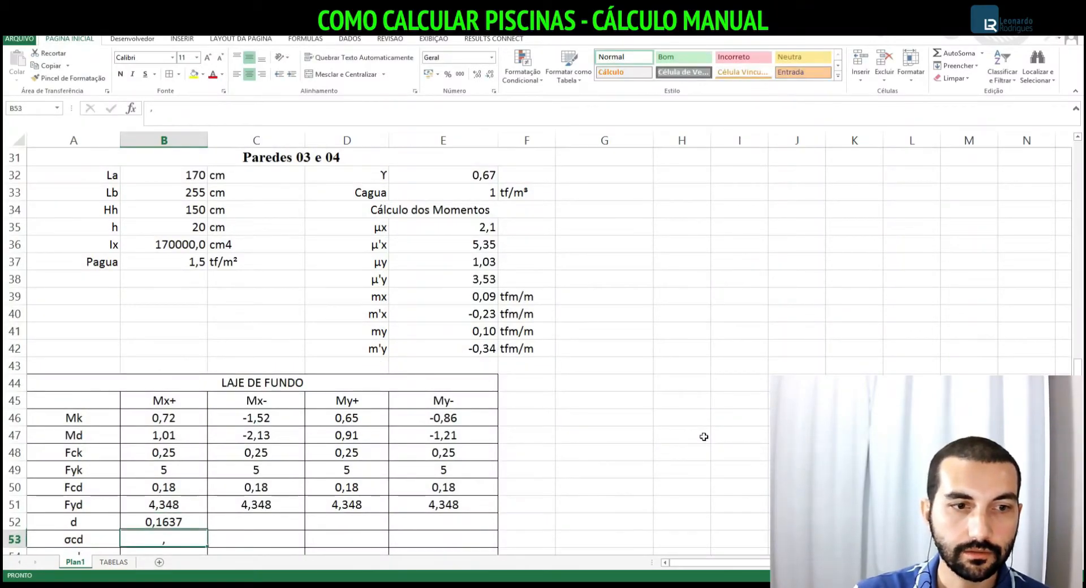
Make the H8 reference in B52 absolute so the d formula reads =$H$8/100
{"action": "key", "text": "Up"}
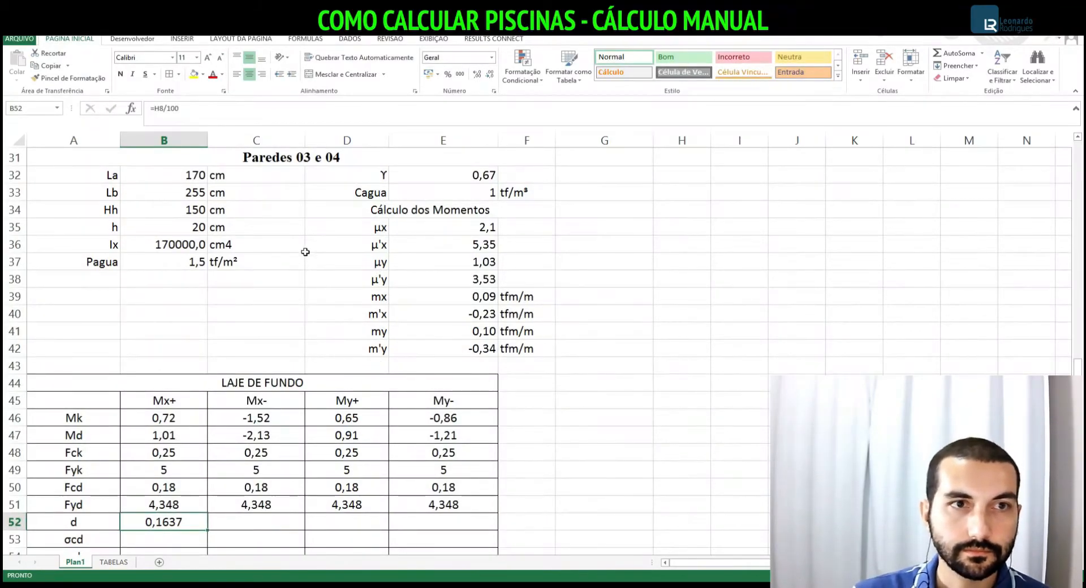
{"action": "left_click", "coordinate": [163, 111]}
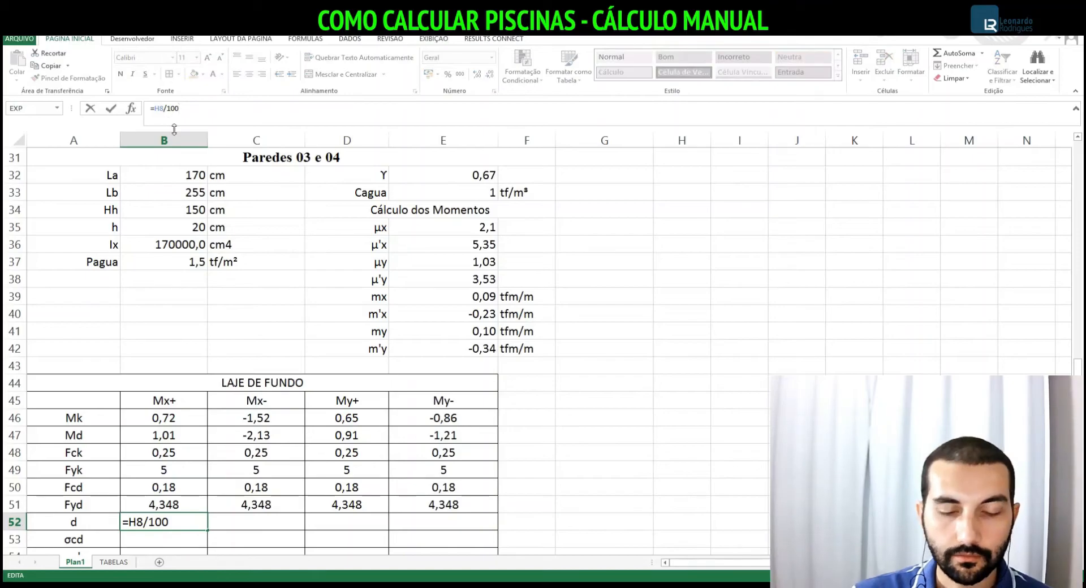
{"action": "double_click", "coordinate": [161, 109]}
{"action": "key", "text": "F4"}
{"action": "key", "text": "Return"}
{"action": "key", "text": "Up"}
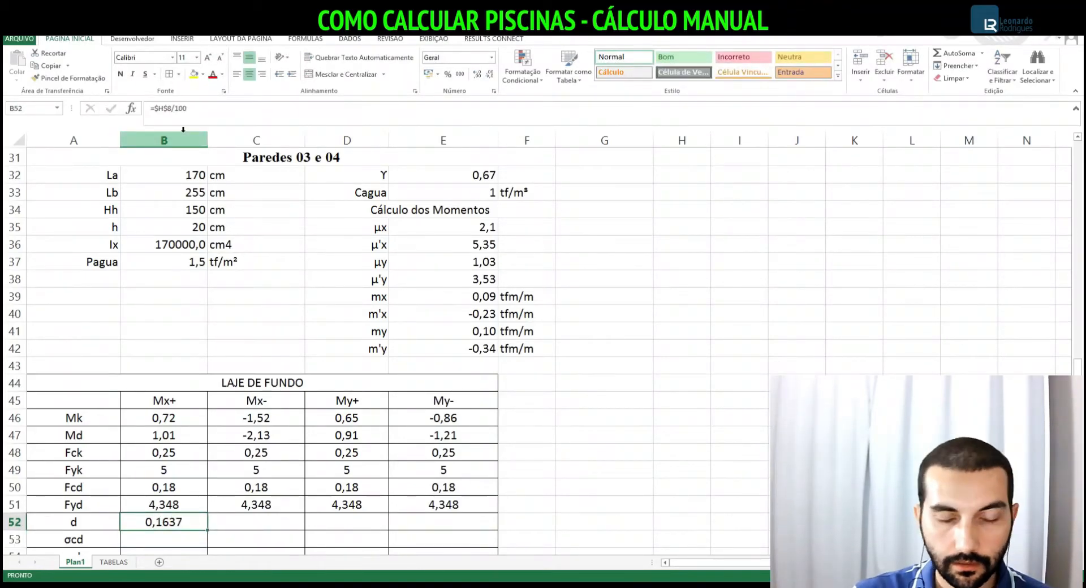
Copy the d formula from B52 to the Mx-, My+ and My- columns in C52:E52
{"action": "key", "text": "ctrl+c"}
{"action": "key", "text": "Right"}
{"action": "key", "text": "shift+Right"}
{"action": "key", "text": "shift+Right"}
{"action": "key", "text": "ctrl+v"}
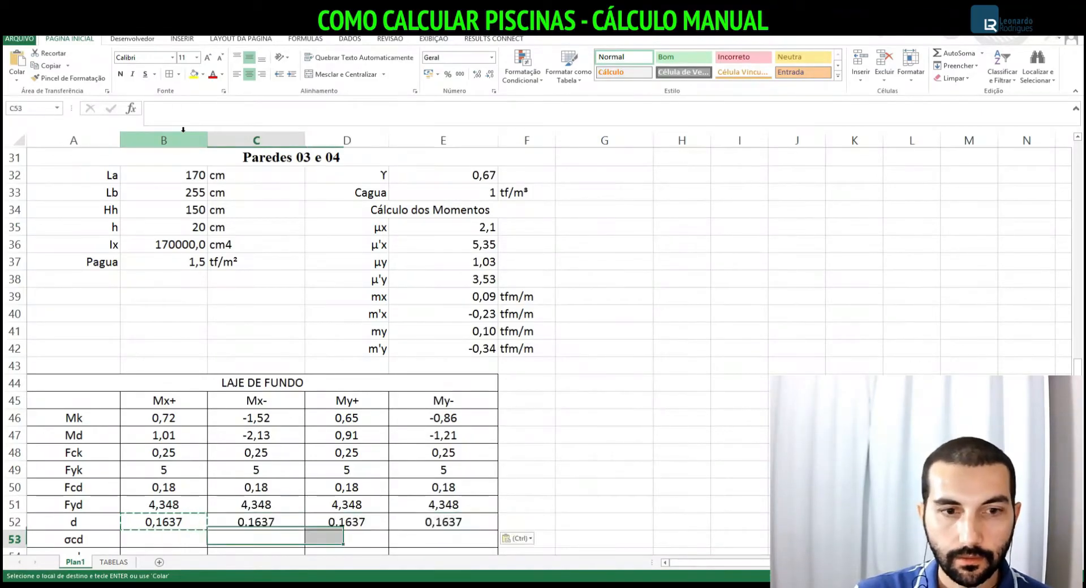
{"action": "key", "text": "Down"}
{"action": "key", "text": "Down"}
{"action": "key", "text": "Down"}
{"action": "key", "text": "Down"}
{"action": "key", "text": "Escape"}
Enter the σcd formula =B50*0,85 for Mx+ in B53
{"action": "key", "text": "Up"}
{"action": "key", "text": "Left"}
{"action": "key", "text": "Up"}
{"action": "key", "text": "Up"}
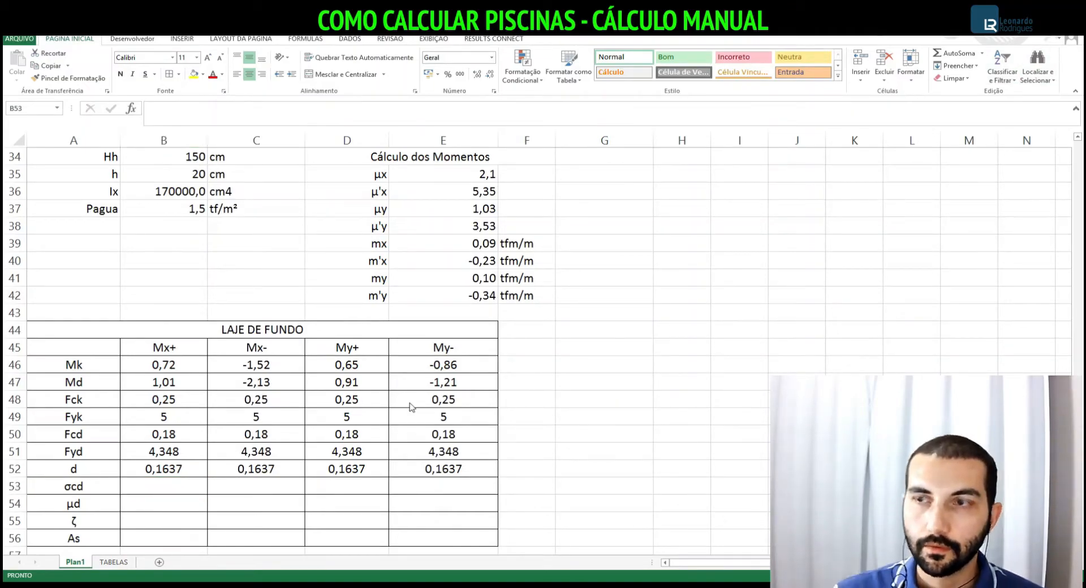
{"action": "left_click", "coordinate": [186, 487]}
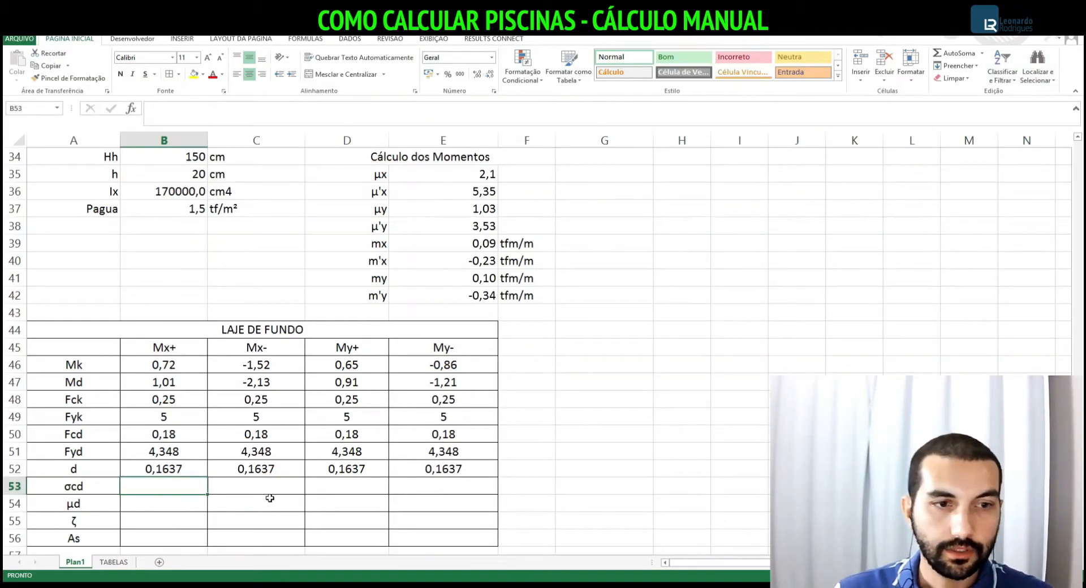
{"action": "type", "text": "-"}
{"action": "key", "text": "BackSpace"}
{"action": "type", "text": "="}
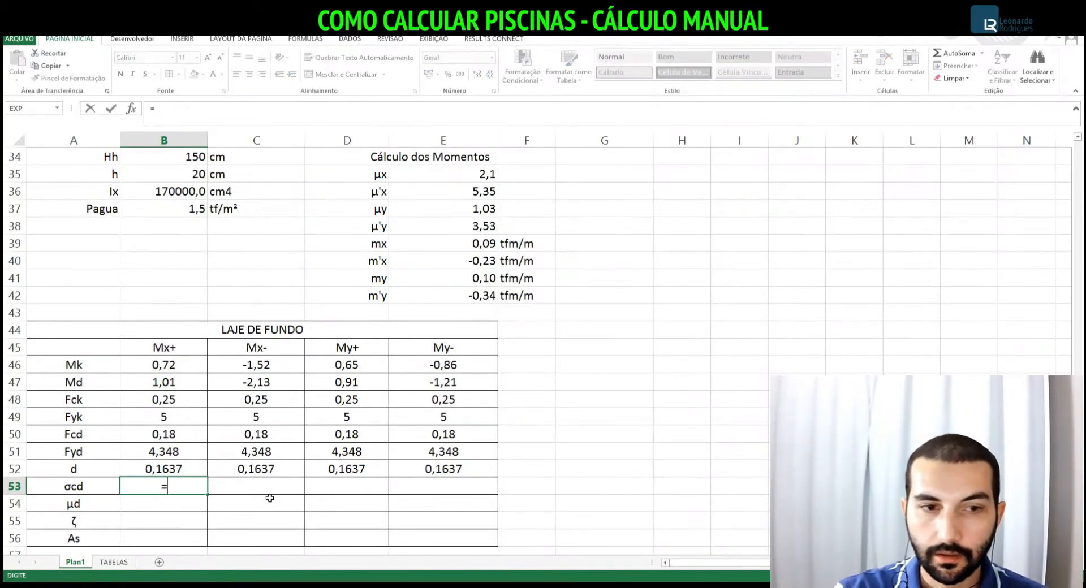
{"action": "key", "text": "Up"}
{"action": "key", "text": "Up"}
{"action": "key", "text": "Up"}
{"action": "type", "text": "*0,85"}
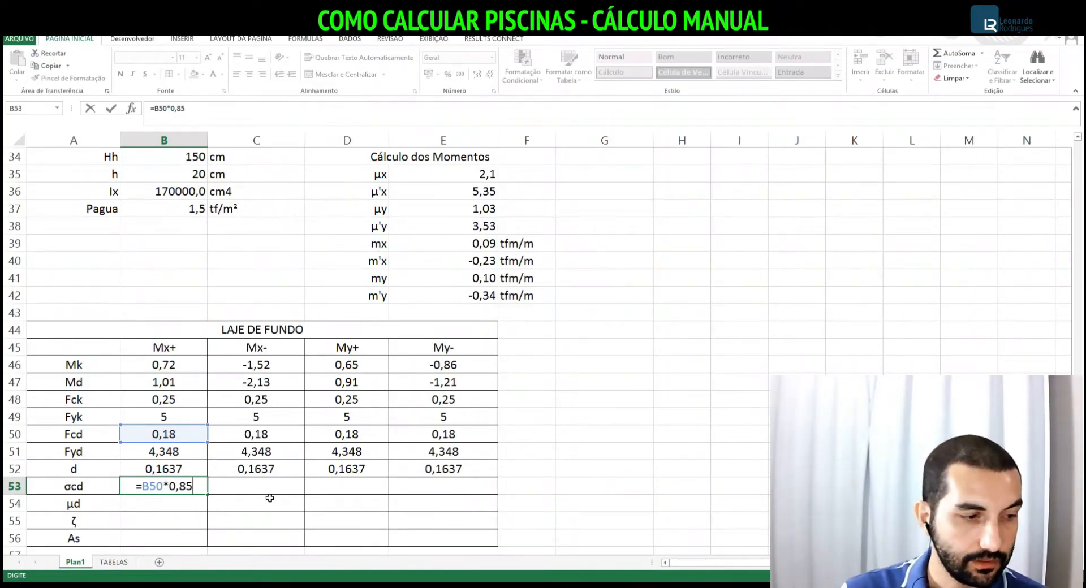
{"action": "key", "text": "ctrl+Return"}
Copy the σcd formula from B53 to the Mx-, My+ and My- columns in C53:E53
{"action": "key", "text": "ctrl+c"}
{"action": "key", "text": "shift+Right"}
{"action": "key", "text": "shift+Right"}
{"action": "key", "text": "shift+Right"}
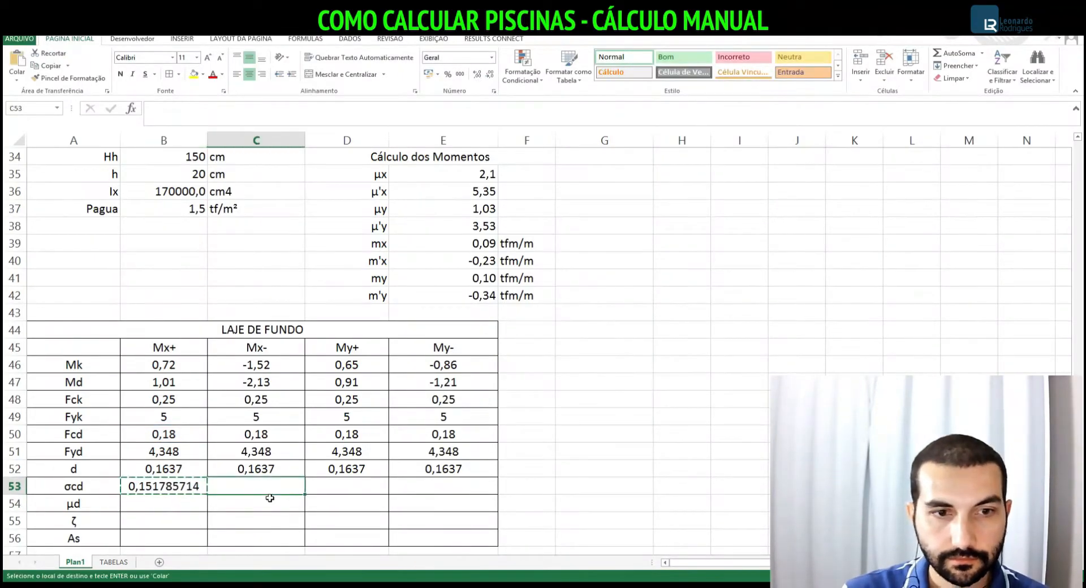
{"action": "key", "text": "ctrl+v"}
Enter the μd formula =B47/1/B52^2/B53 for Mx+ in B54
{"action": "key", "text": "Down"}
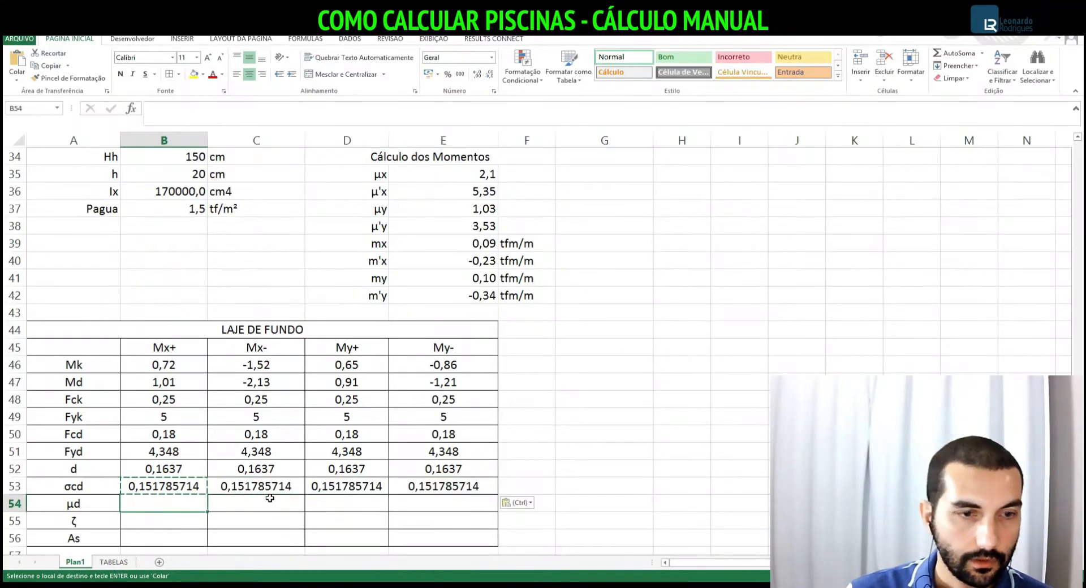
{"action": "type", "text": "="}
{"action": "key", "text": "Up"}
{"action": "key", "text": "Up"}
{"action": "key", "text": "Up"}
{"action": "key", "text": "Up"}
{"action": "key", "text": "Up"}
{"action": "key", "text": "Up"}
{"action": "key", "text": "Up"}
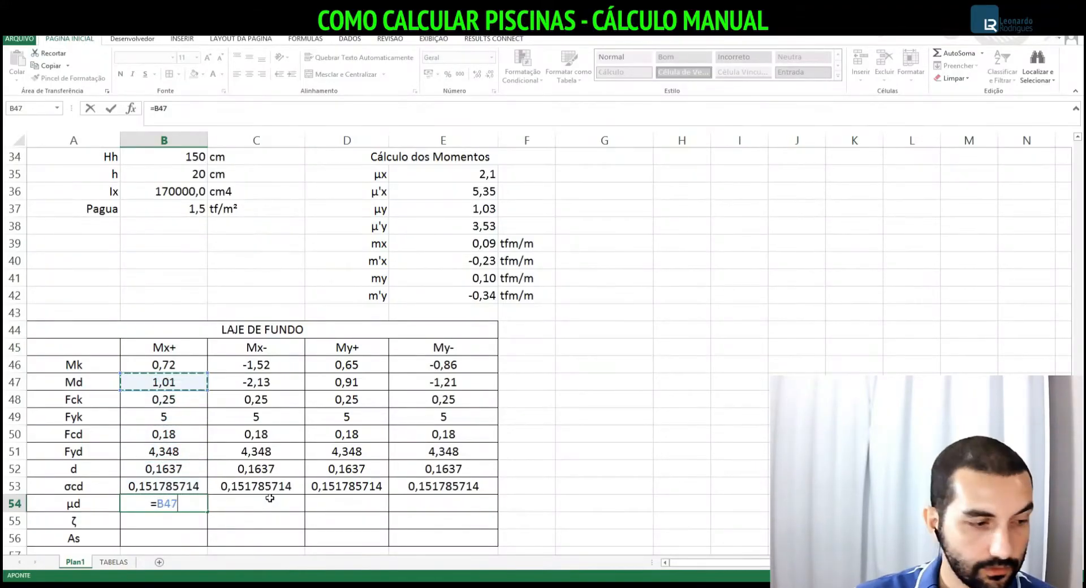
{"action": "type", "text": "/"}
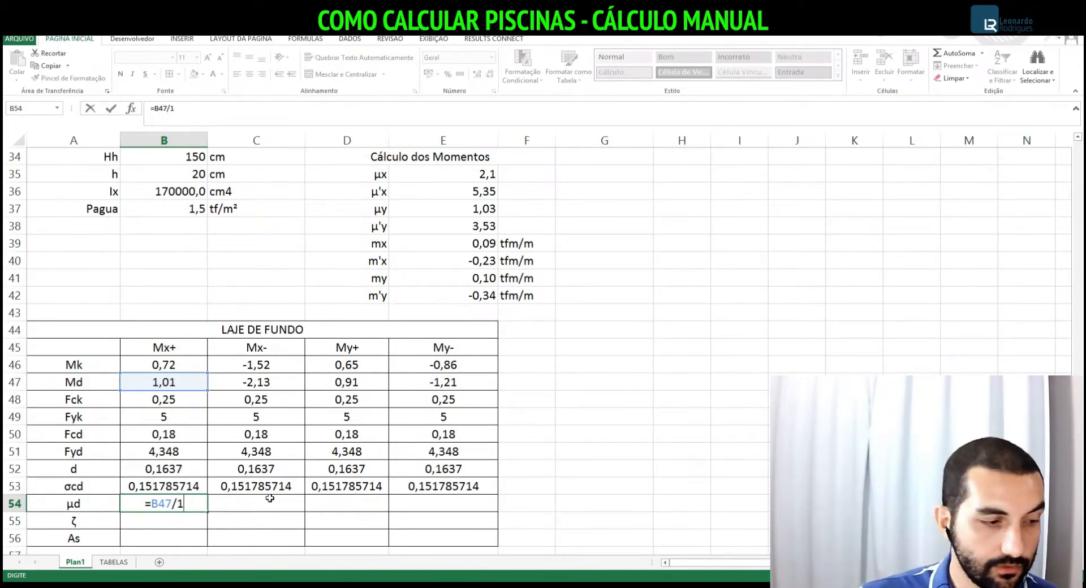
{"action": "type", "text": "1/"}
{"action": "key", "text": "Up"}
{"action": "key", "text": "Up"}
{"action": "key", "text": "Up"}
{"action": "key", "text": "Down"}
{"action": "type", "text": "^2/"}
{"action": "key", "text": "Up"}
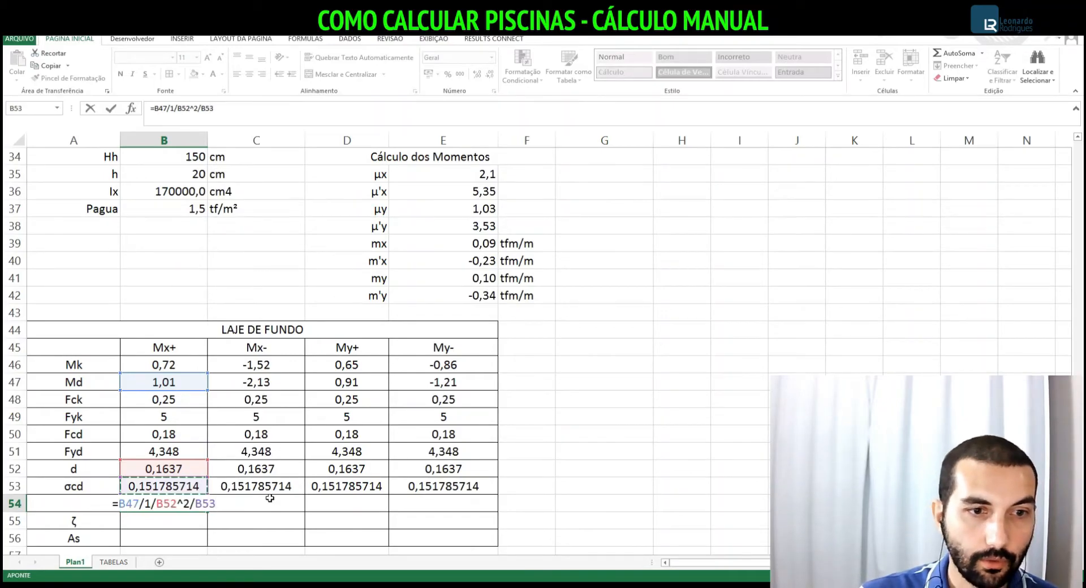
{"action": "key", "text": "Return"}
Copy the μd formula from B54 to the Mx-, My+ and My- columns in C54:E54
{"action": "key", "text": "Up"}
{"action": "key", "text": "ctrl+c"}
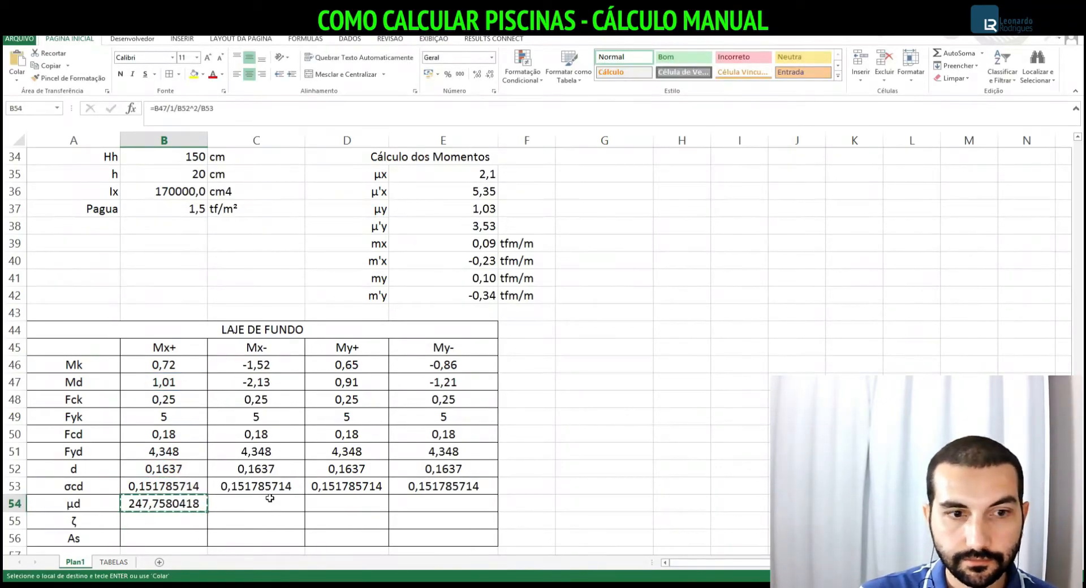
{"action": "key", "text": "Right"}
{"action": "key", "text": "shift+Right"}
{"action": "key", "text": "shift+Right"}
{"action": "key", "text": "ctrl+v"}
{"action": "key", "text": "Escape"}
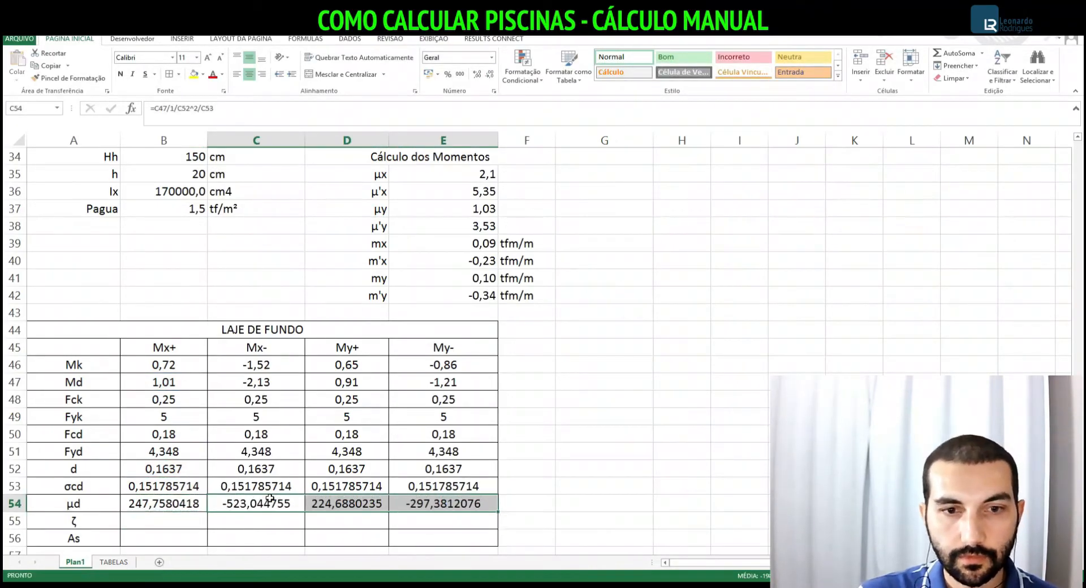
{"action": "key", "text": "Down"}
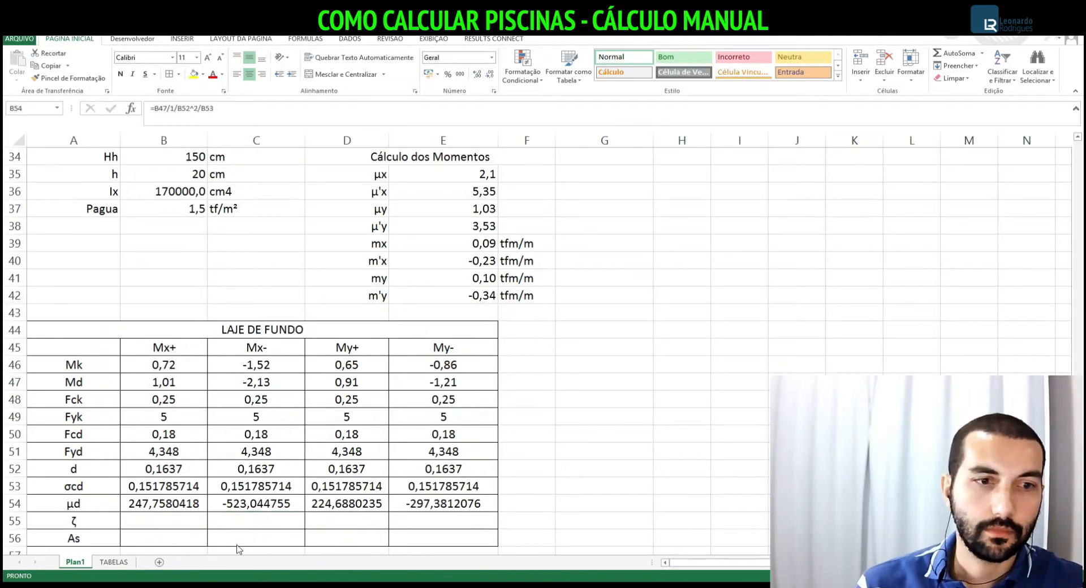
Change the Fck formula for Mx+ in B48 to =$H$2*100
{"action": "left_click", "coordinate": [153, 518]}
{"action": "left_click", "coordinate": [224, 475]}
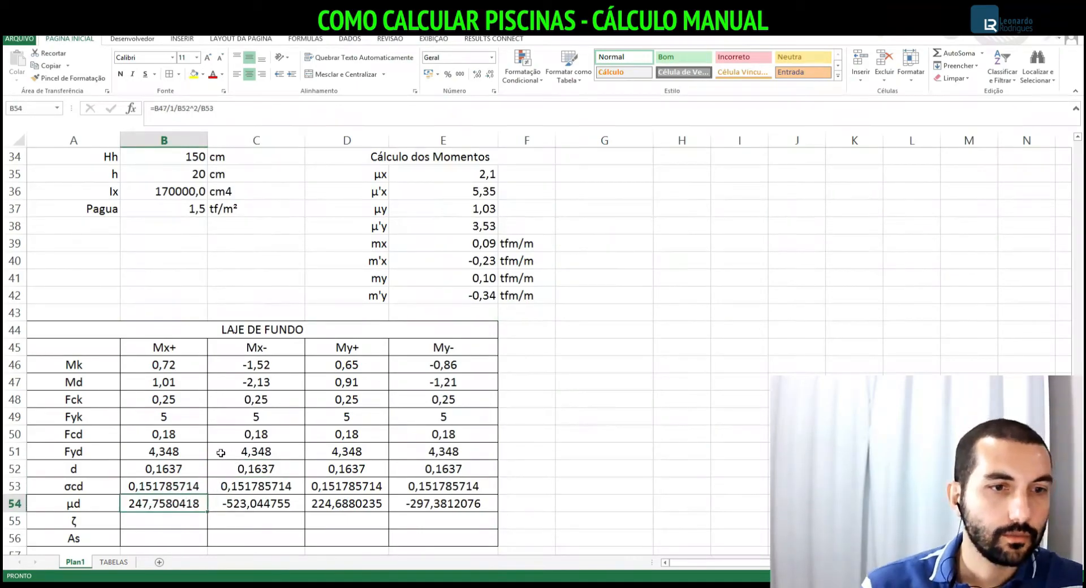
{"action": "left_click", "coordinate": [186, 419]}
{"action": "left_click", "coordinate": [169, 405]}
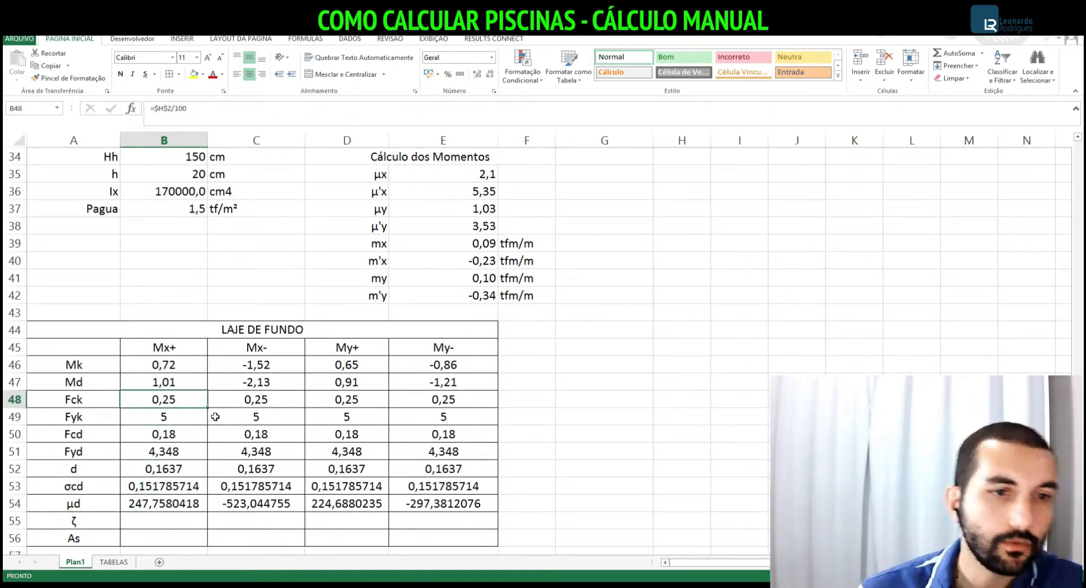
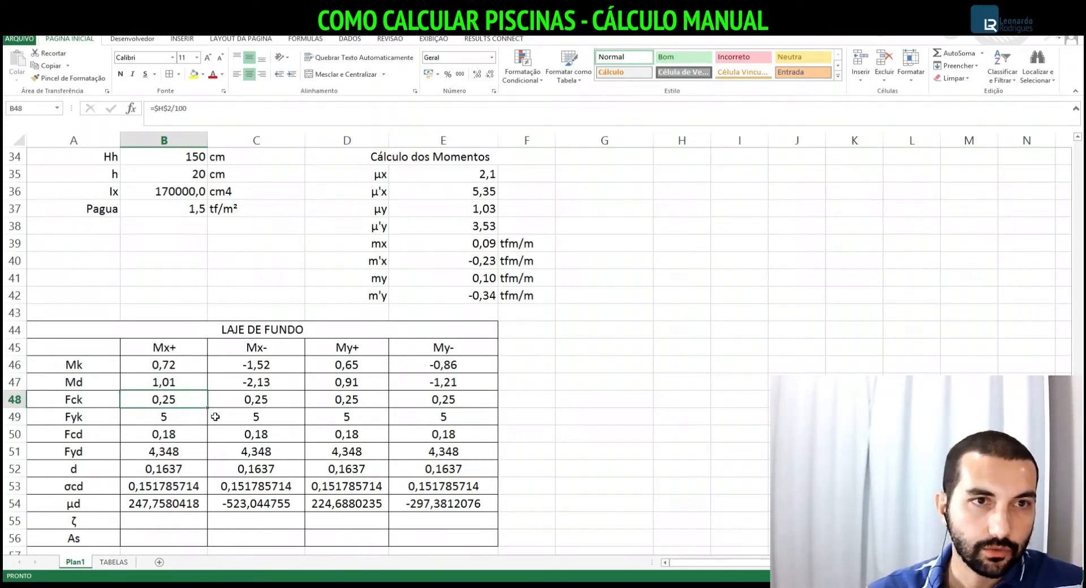
{"action": "left_click", "coordinate": [175, 108]}
{"action": "key", "text": "BackSpace"}
{"action": "type", "text": "*"}
{"action": "key", "text": "ctrl+Return"}
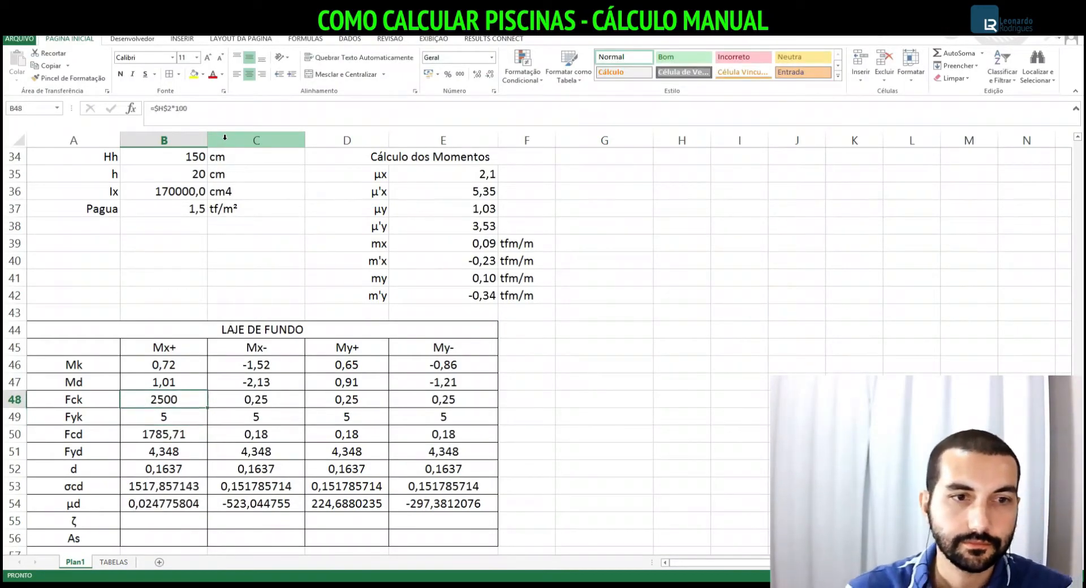
Copy the Fck formula from B48 to the Mx-, My+ and My- columns in C48:E48
{"action": "key", "text": "ctrl+c"}
{"action": "key", "text": "Right"}
{"action": "key", "text": "shift+Right"}
{"action": "key", "text": "shift+Right"}
{"action": "key", "text": "ctrl+v"}
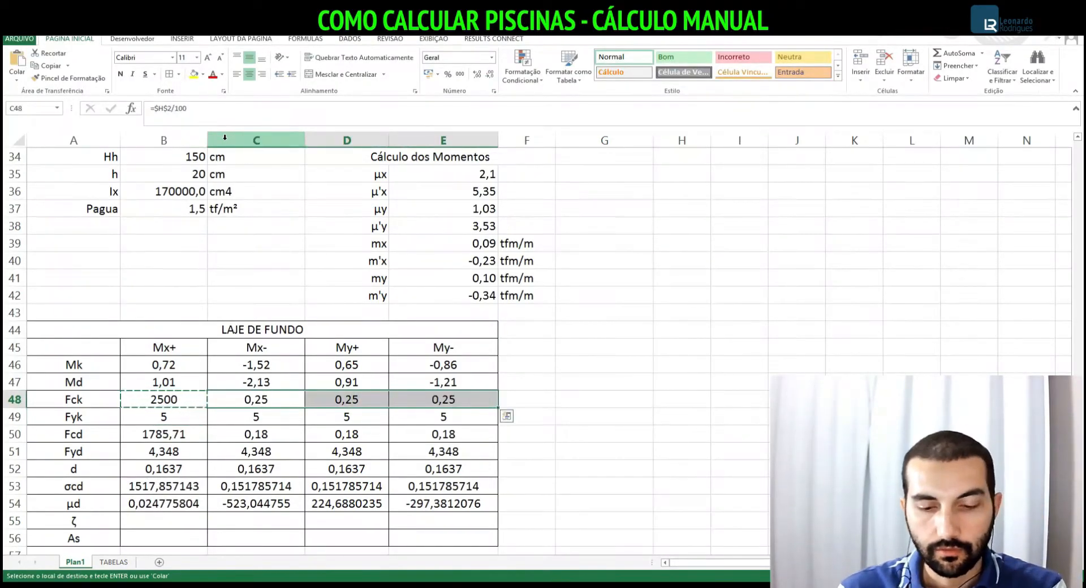
Replace the Fyk value for Mx+ in B49 with the formula =500*100
{"action": "key", "text": "Down"}
{"action": "key", "text": "Left"}
{"action": "type", "text": "5"}
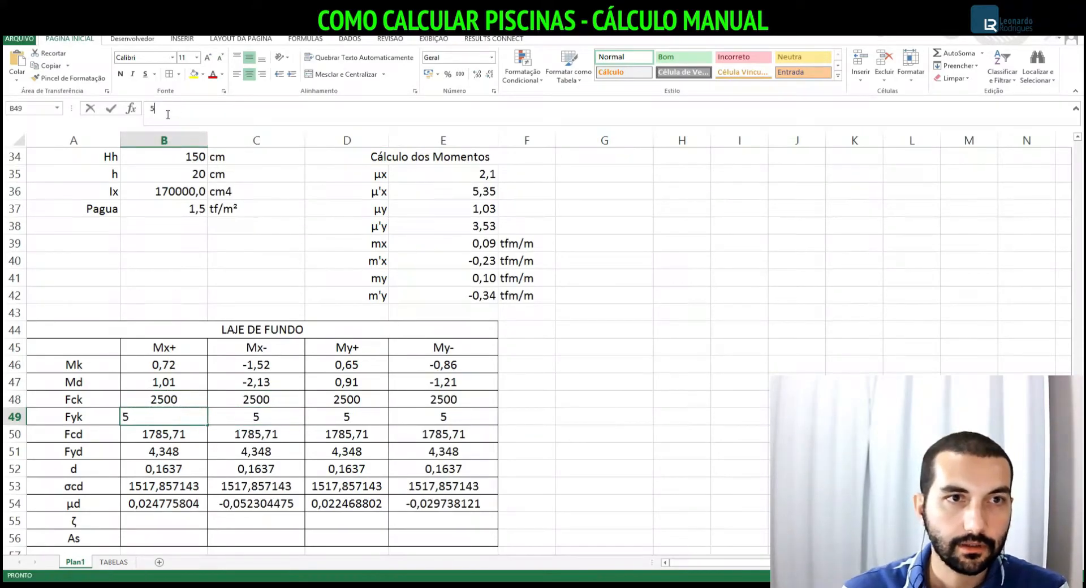
{"action": "type", "text": "00*100"}
{"action": "key", "text": "ctrl+Return"}
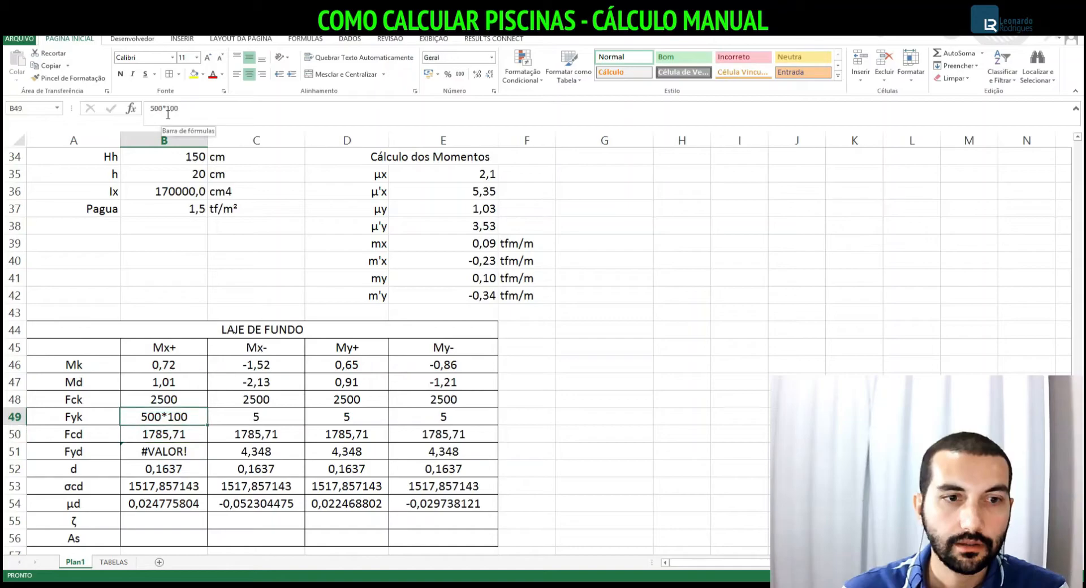
{"action": "left_click", "coordinate": [151, 108]}
{"action": "type", "text": "="}
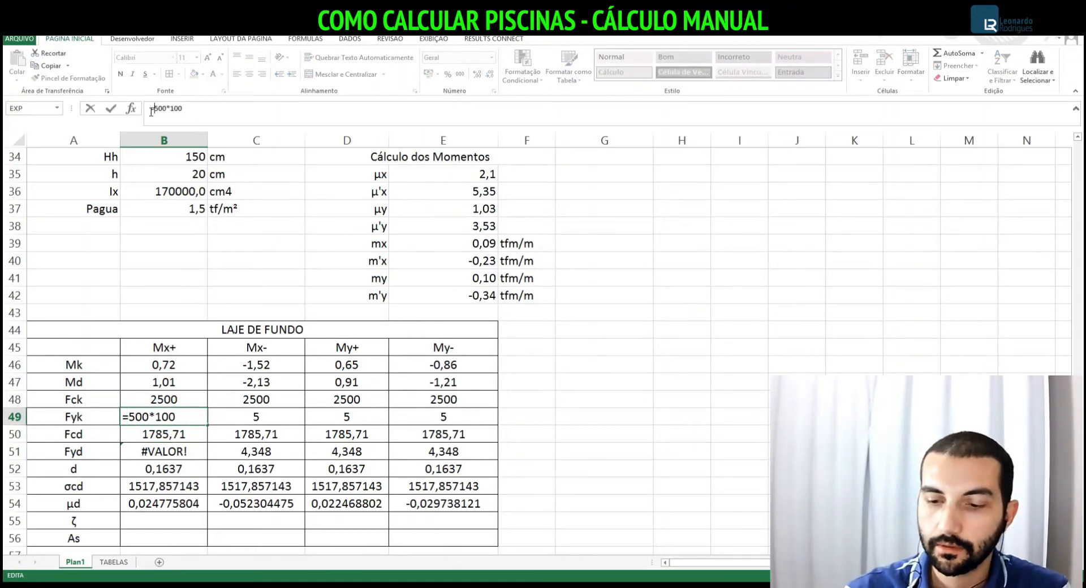
{"action": "key", "text": "ctrl+Return"}
Copy the Fyk formula from B49 to the Mx-, My+ and My- columns in C49:E49
{"action": "key", "text": "ctrl+c"}
{"action": "key", "text": "Right"}
{"action": "key", "text": "shift+Right"}
{"action": "key", "text": "shift+Right"}
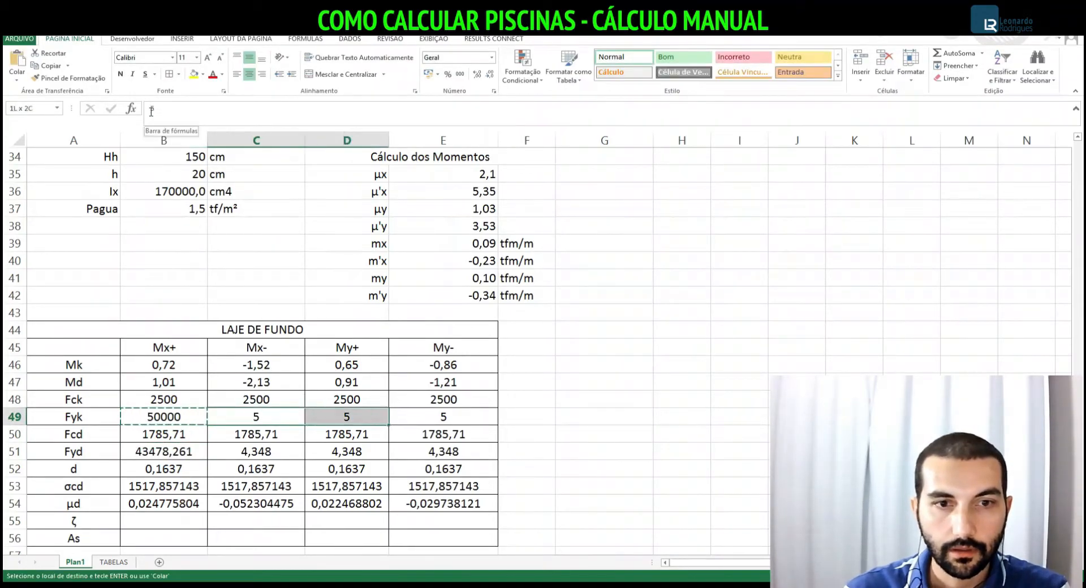
{"action": "key", "text": "ctrl+v"}
Format the Fcd to μd results in B50:E54 with two decimal places
{"action": "key", "text": "Left"}
{"action": "key", "text": "Down"}
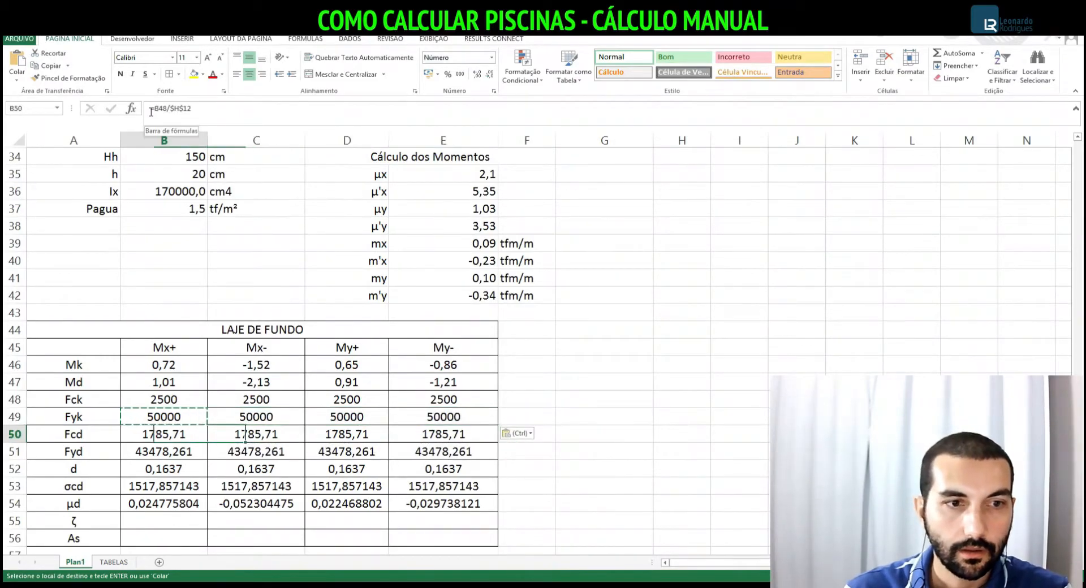
{"action": "key", "text": "Down"}
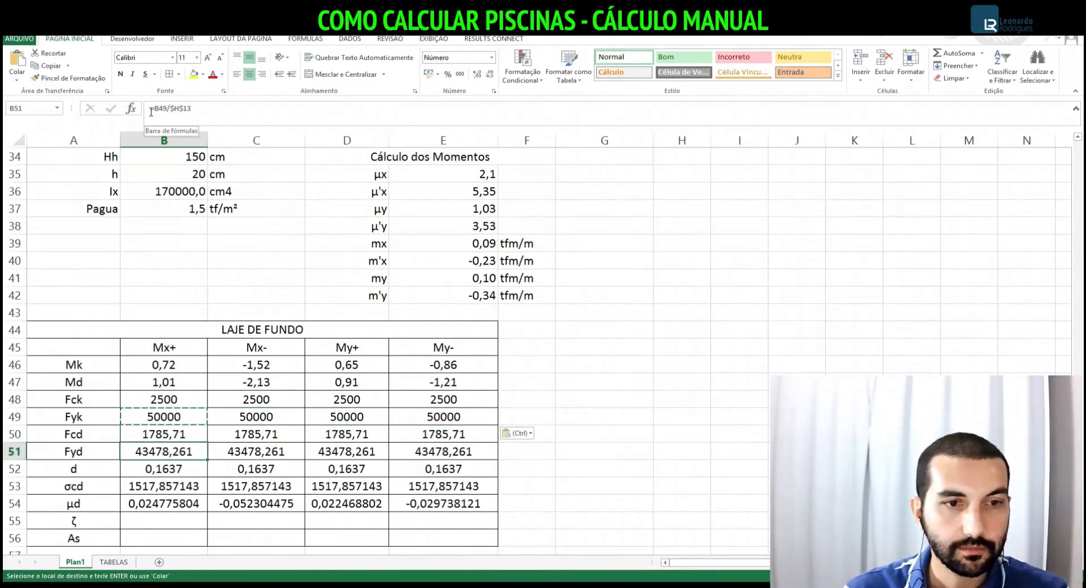
{"action": "key", "text": "Down"}
{"action": "key", "text": "Down"}
{"action": "key", "text": "Down"}
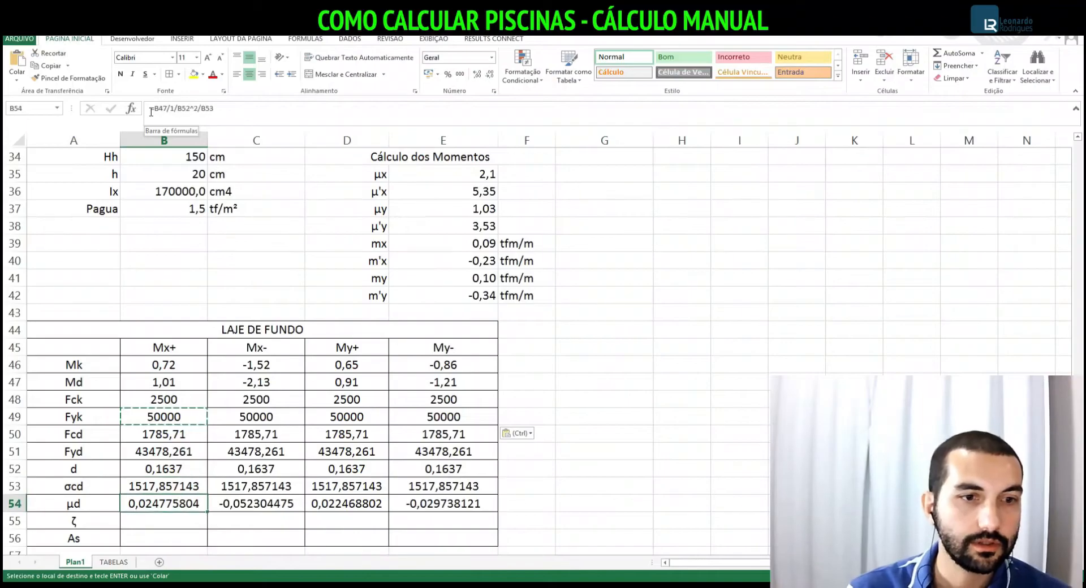
{"action": "key", "text": "shift+Right"}
{"action": "key", "text": "shift+Right"}
{"action": "key", "text": "shift+Right"}
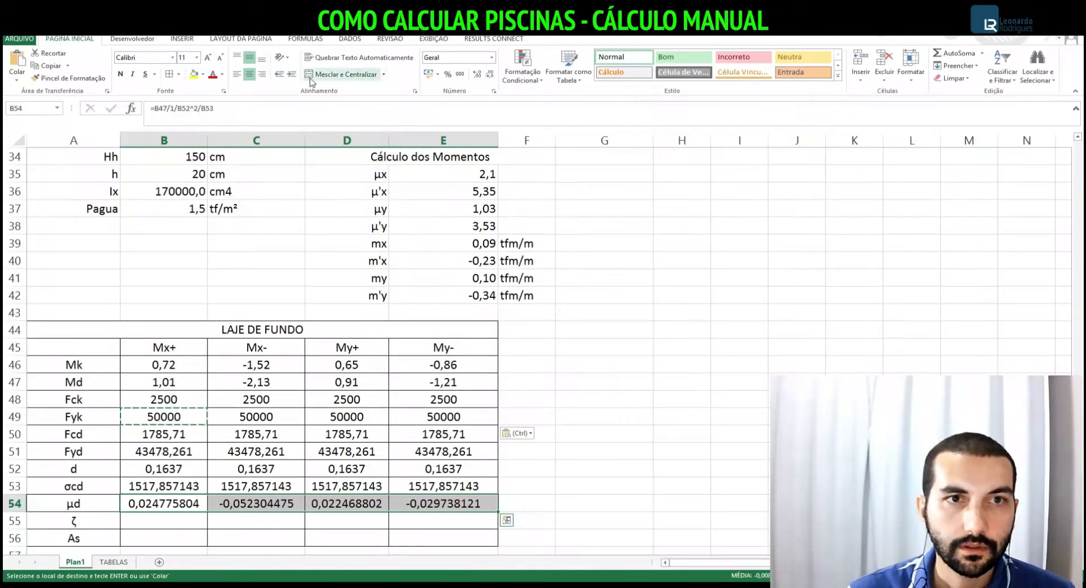
{"action": "left_click_drag", "start_coordinate": [165, 433], "coordinate": [444, 503]}
{"action": "left_click", "coordinate": [479, 74]}
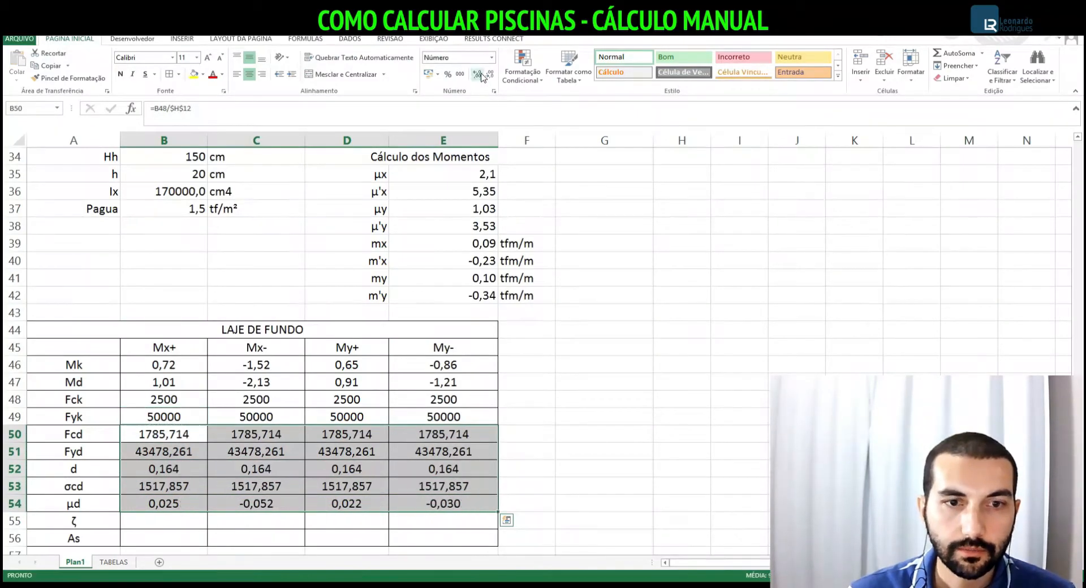
{"action": "left_click", "coordinate": [479, 74]}
{"action": "left_click", "coordinate": [489, 74]}
{"action": "left_click", "coordinate": [489, 74]}
{"action": "left_click", "coordinate": [391, 452]}
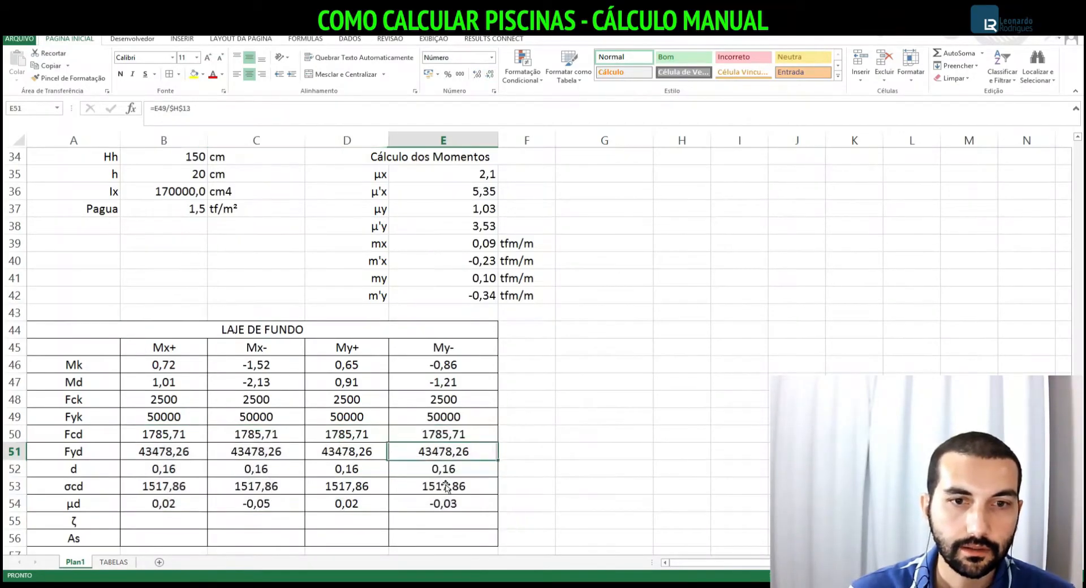
Show the μd row, B54:E54, with four decimal places
{"action": "key", "text": "Down"}
{"action": "key", "text": "Down"}
{"action": "key", "text": "Down"}
{"action": "key", "text": "Left"}
{"action": "key", "text": "Left"}
{"action": "key", "text": "Left"}
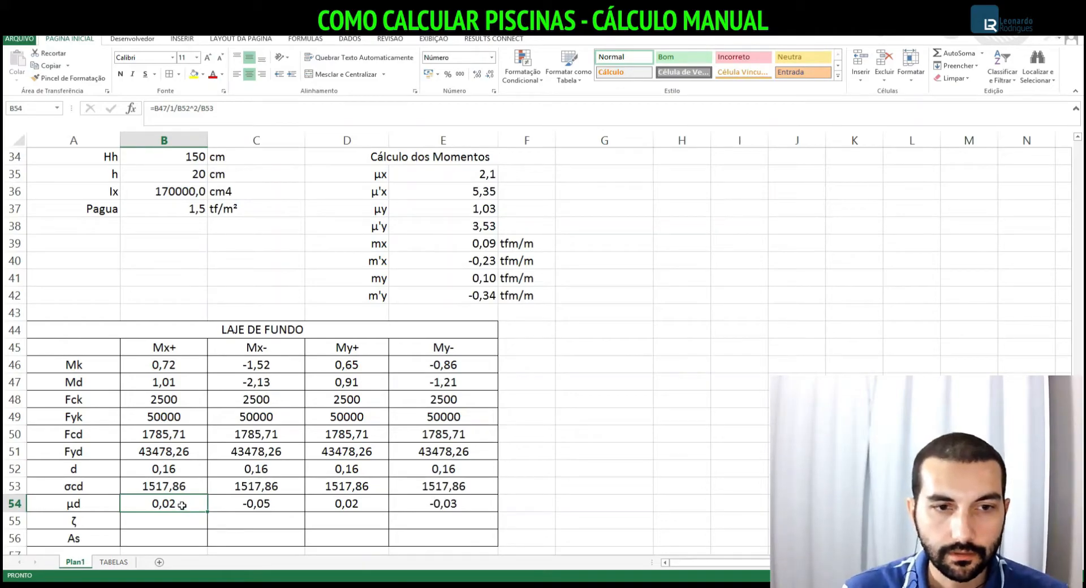
{"action": "key", "text": "shift+Right"}
{"action": "key", "text": "shift+Right"}
{"action": "key", "text": "shift+Right"}
{"action": "left_click", "coordinate": [489, 74]}
{"action": "left_click", "coordinate": [489, 74]}
{"action": "left_click", "coordinate": [479, 73]}
{"action": "left_click", "coordinate": [479, 73]}
{"action": "left_click", "coordinate": [479, 74]}
{"action": "left_click", "coordinate": [480, 74]}
{"action": "left_click_drag", "start_coordinate": [573, 482], "coordinate": [574, 468]}
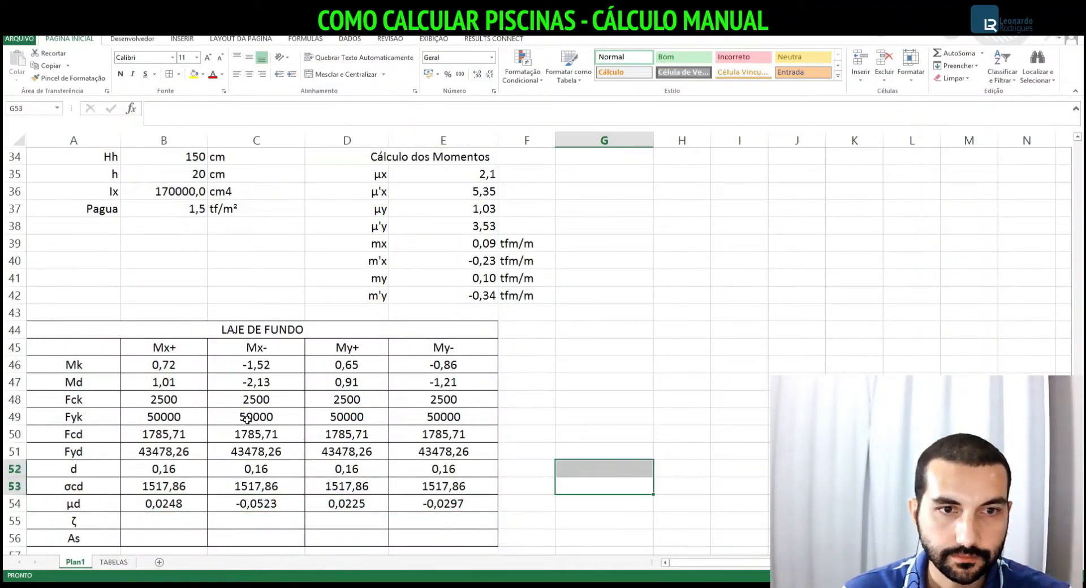
Make the Mx- moment Mk in C46 positive by changing its formula to =E12*(0-1)
{"action": "left_click", "coordinate": [247, 418]}
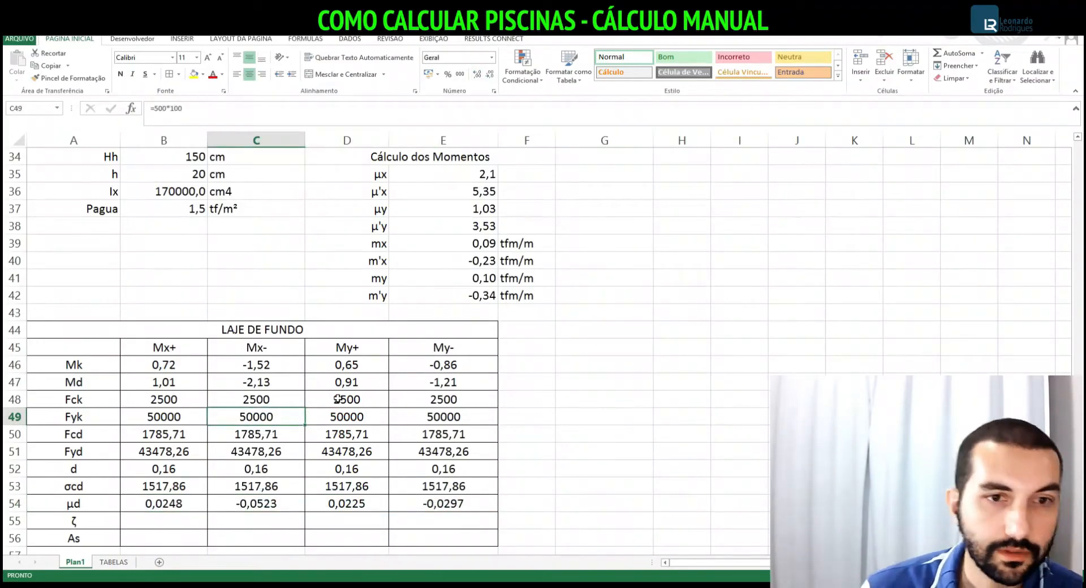
{"action": "left_click", "coordinate": [273, 365]}
{"action": "left_click", "coordinate": [271, 377]}
{"action": "left_click", "coordinate": [271, 364]}
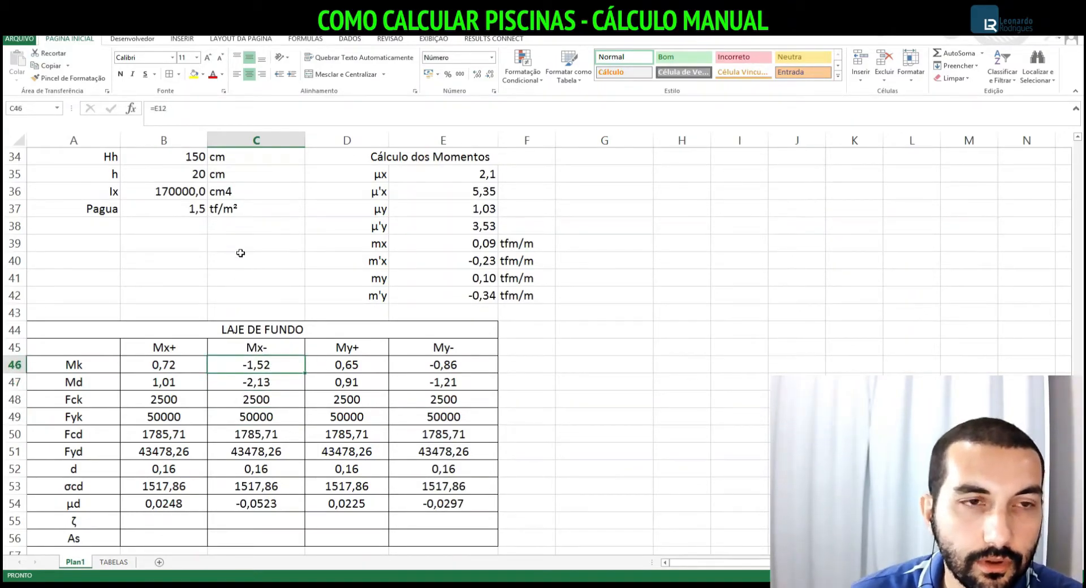
{"action": "left_click", "coordinate": [207, 116]}
{"action": "type", "text": "*"}
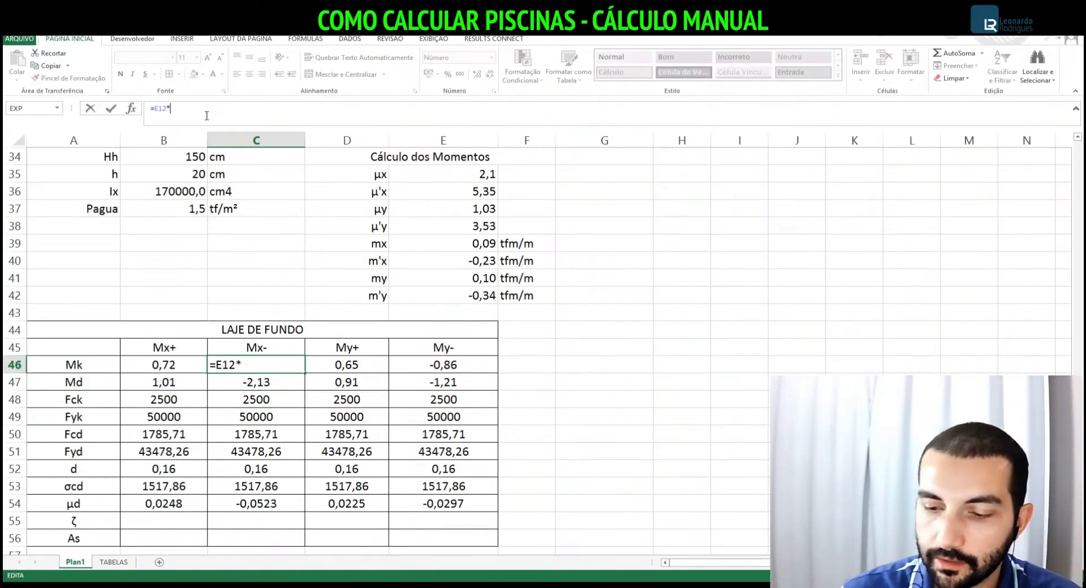
{"action": "type", "text": "(0-1)"}
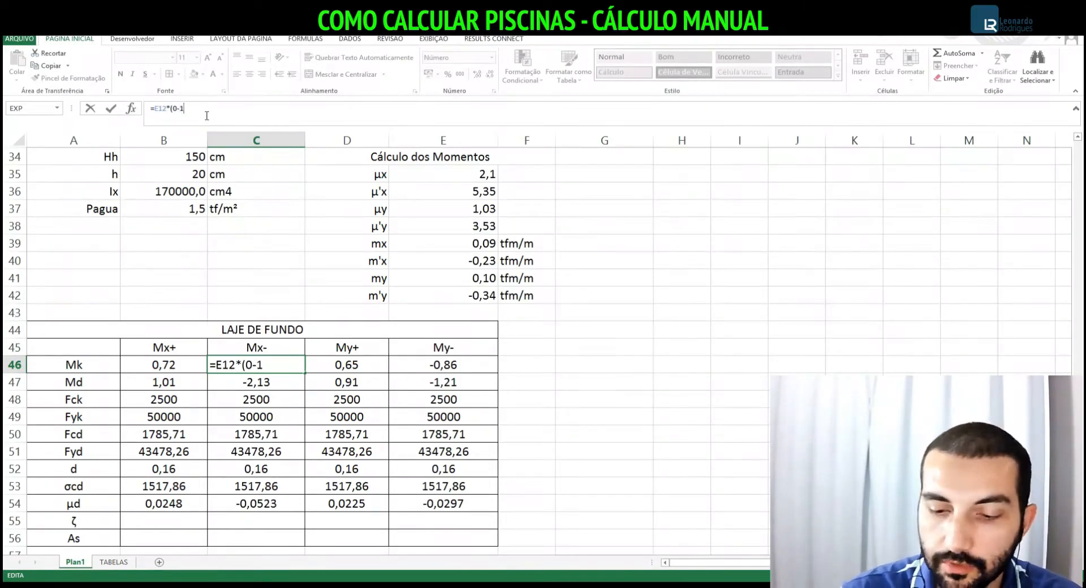
{"action": "key", "text": "Return"}
Make the My- moment Mk in E46 positive by changing its formula to =E30*(0-1)
{"action": "key", "text": "Up"}
{"action": "key", "text": "Right"}
{"action": "key", "text": "Right"}
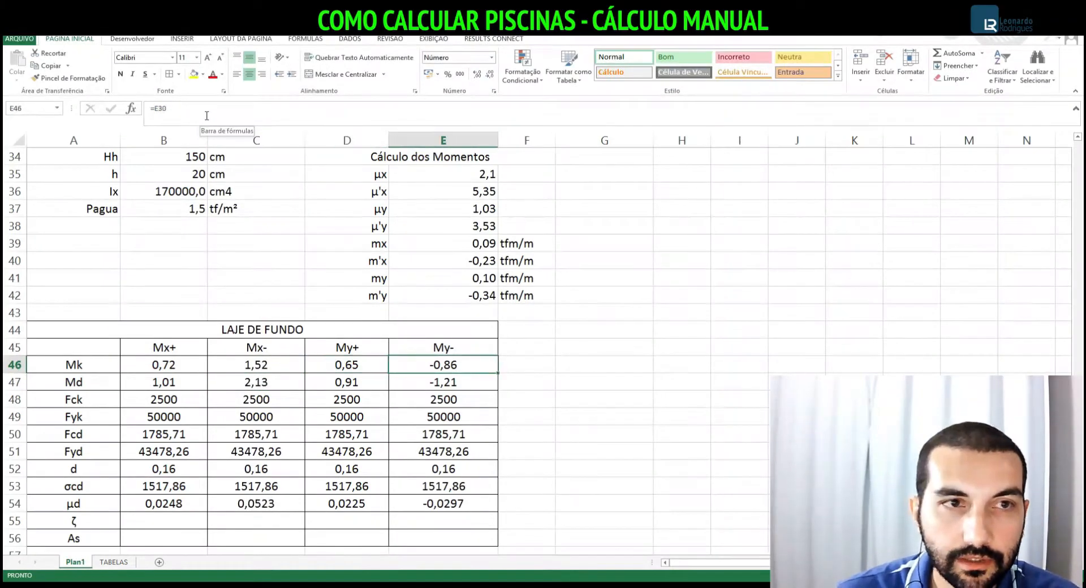
{"action": "left_click", "coordinate": [185, 107]}
{"action": "type", "text": "*"}
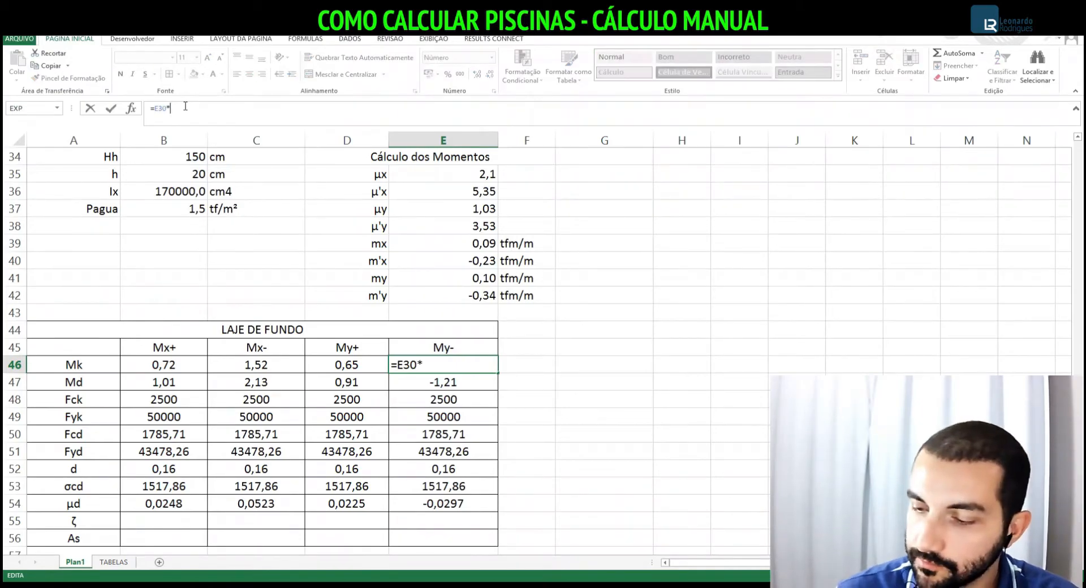
{"action": "type", "text": "(0"}
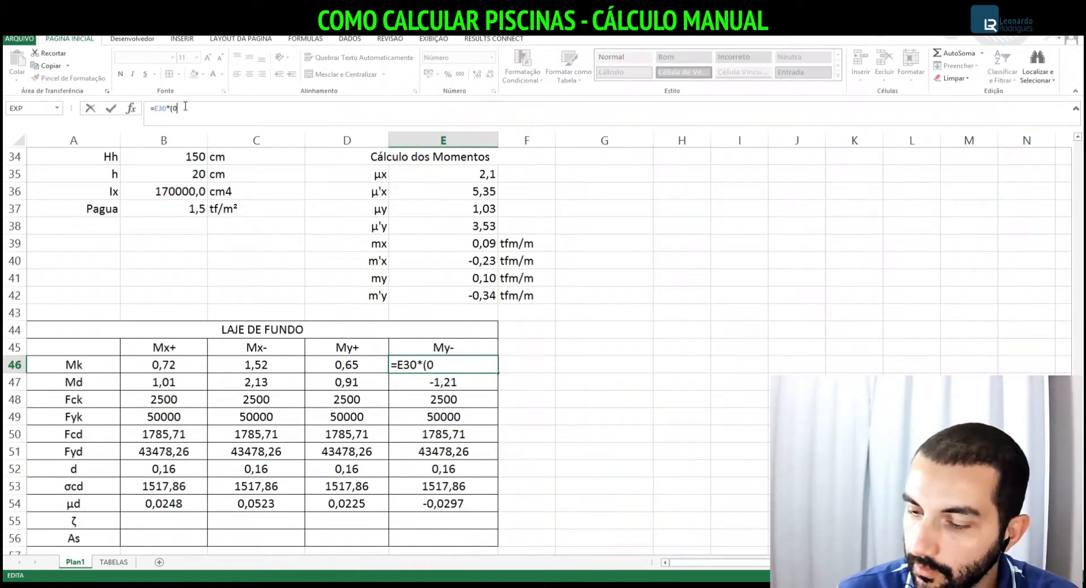
{"action": "type", "text": "-1)"}
{"action": "key", "text": "Return"}
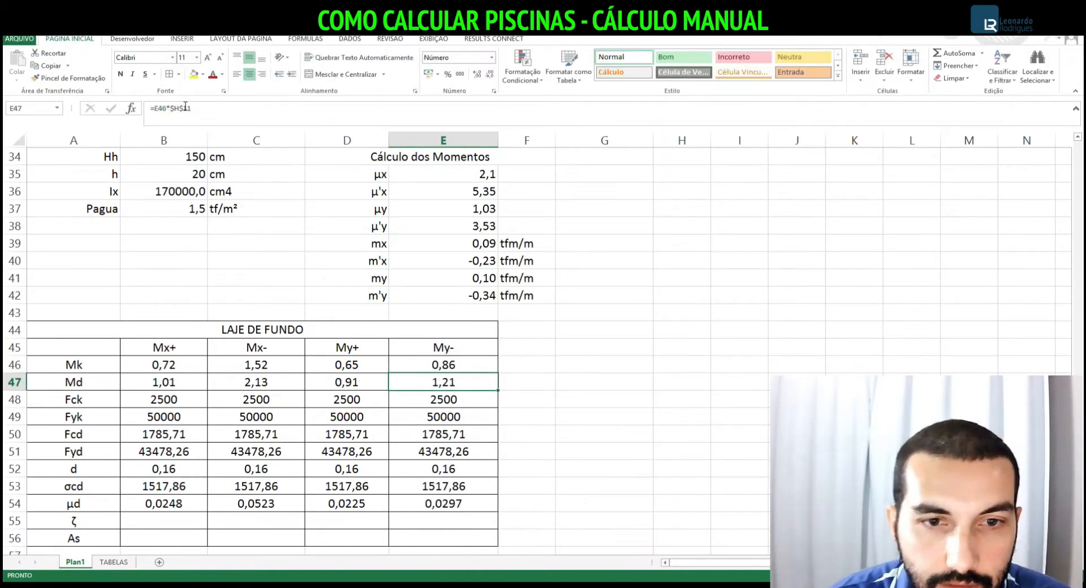
Calculate ζ for the Mx+ moment in B55 with the formula =1,25*(1-RAIZ(1-2*B54))
{"action": "key", "text": "Left"}
{"action": "key", "text": "Left"}
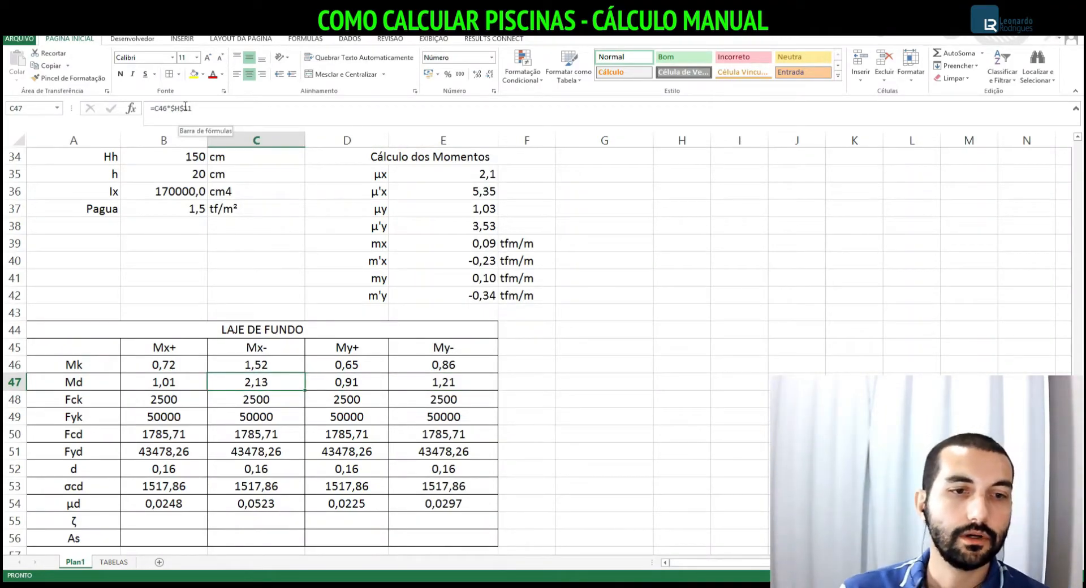
{"action": "key", "text": "Down"}
{"action": "key", "text": "Down"}
{"action": "key", "text": "Down"}
{"action": "key", "text": "Down"}
{"action": "key", "text": "Down"}
{"action": "key", "text": "Down"}
{"action": "key", "text": "Down"}
{"action": "key", "text": "Left"}
{"action": "key", "text": "Left"}
{"action": "key", "text": "Down"}
{"action": "key", "text": "Down"}
{"action": "key", "text": "Down"}
{"action": "key", "text": "Down"}
{"action": "key", "text": "Up"}
{"action": "key", "text": "Up"}
{"action": "key", "text": "Up"}
{"action": "key", "text": "Right"}
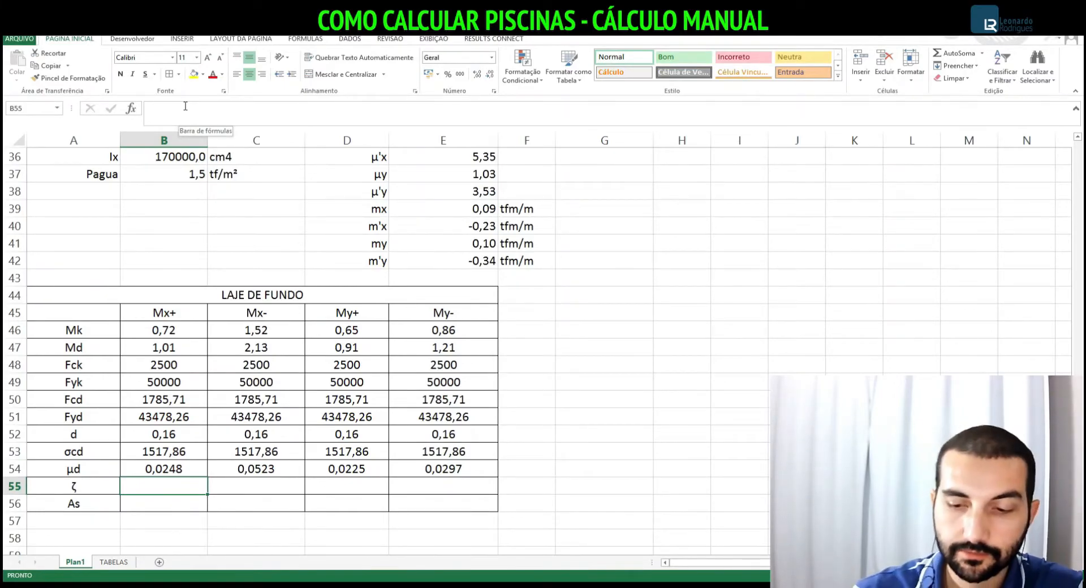
{"action": "type", "text": "=1,25"}
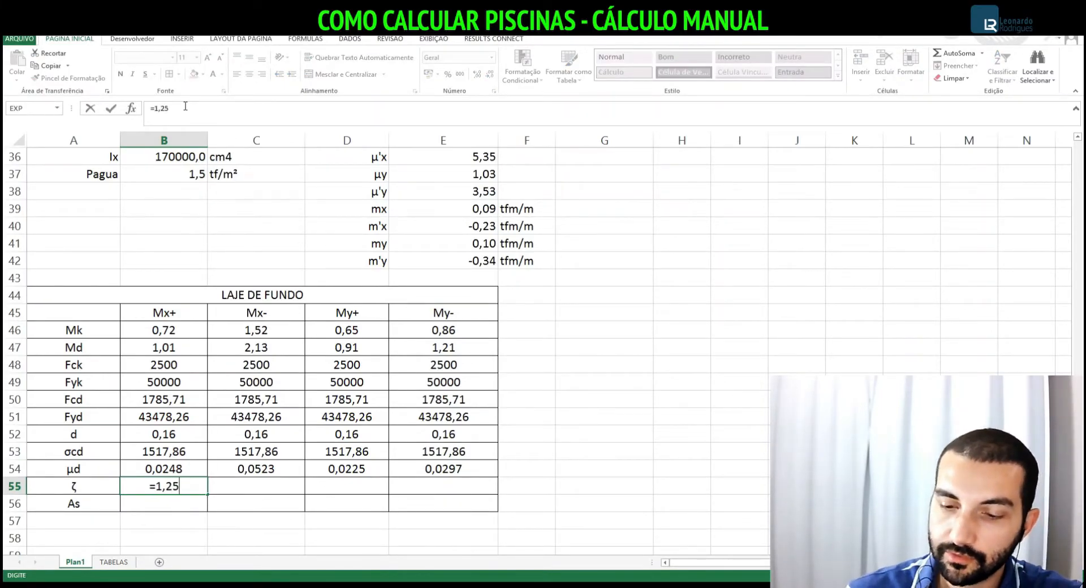
{"action": "type", "text": "*("}
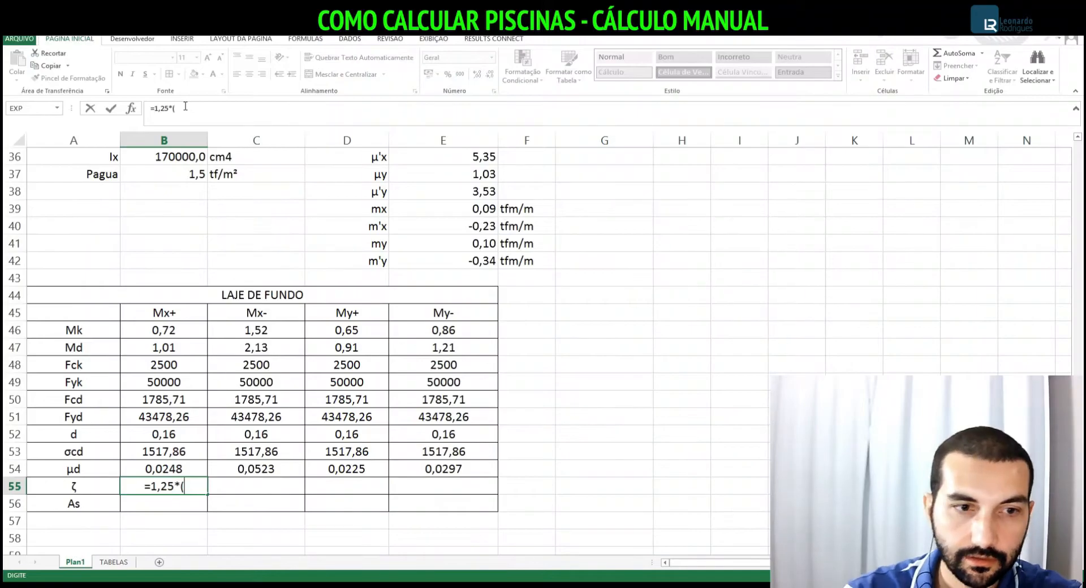
{"action": "type", "text": "1-"}
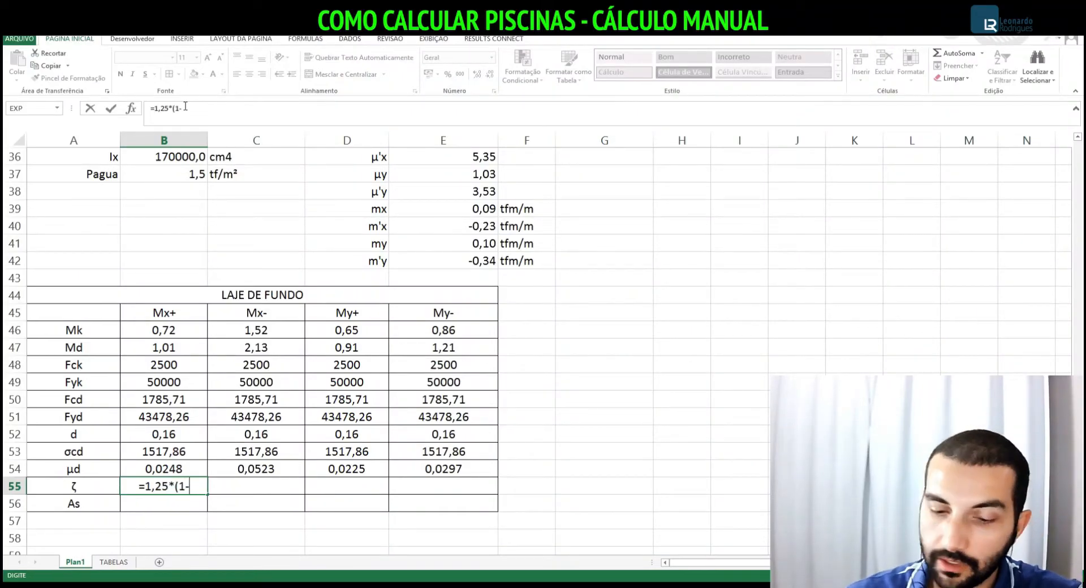
{"action": "type", "text": "raiz("}
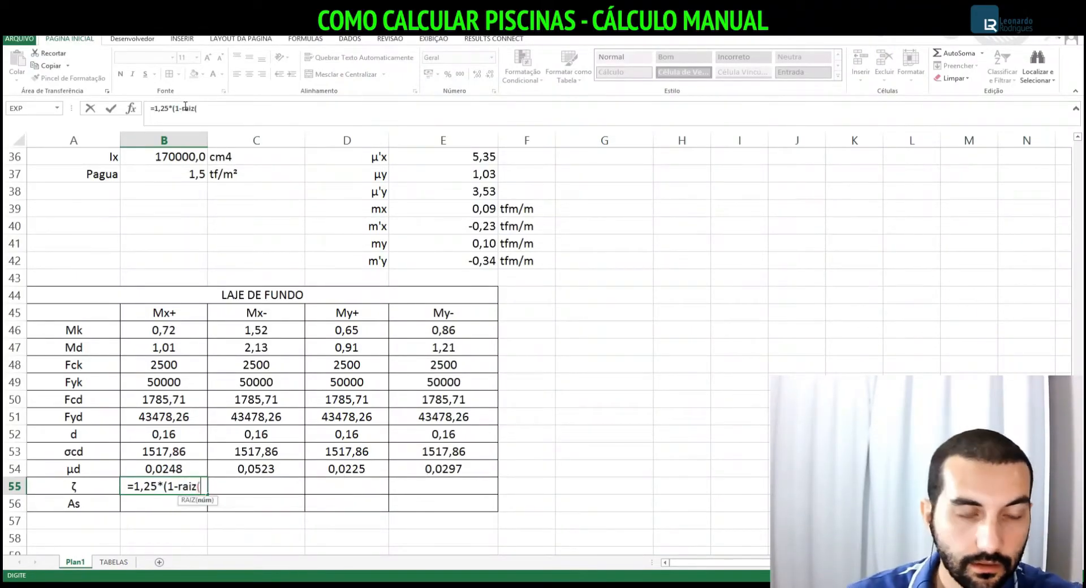
{"action": "type", "text": "1-2*"}
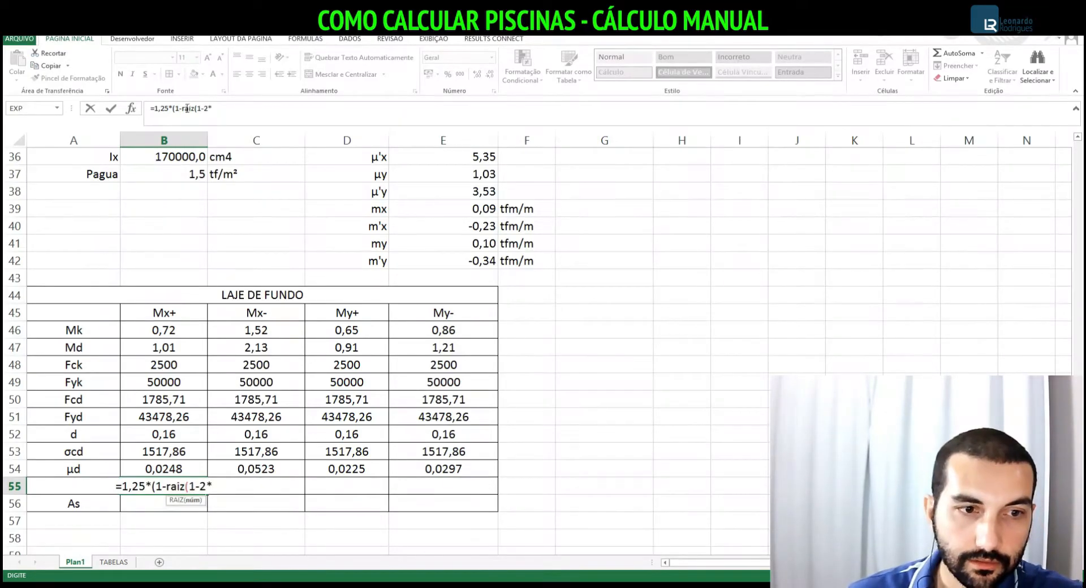
{"action": "left_click", "coordinate": [170, 470]}
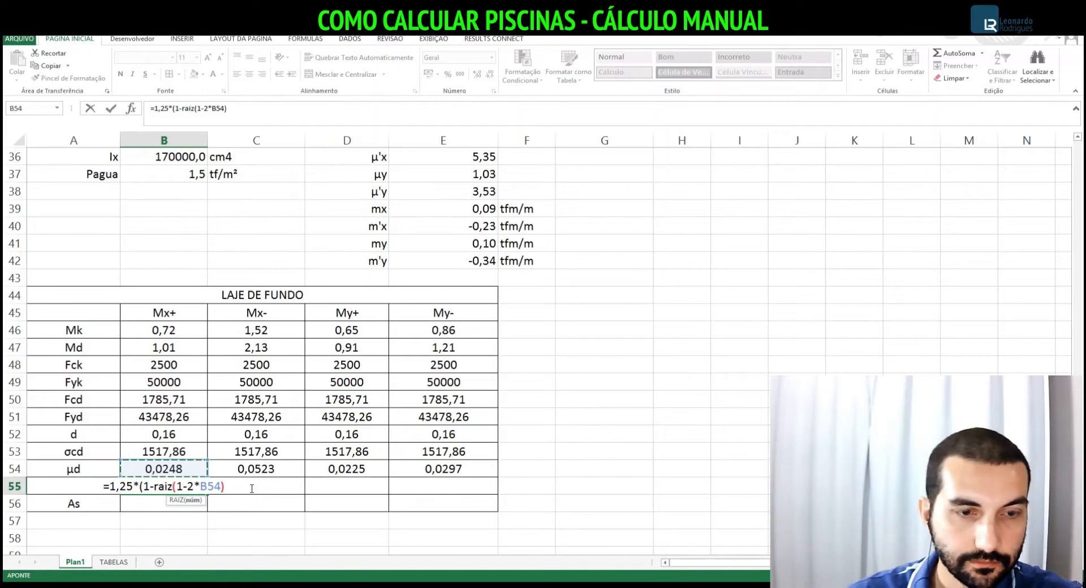
{"action": "type", "text": "))"}
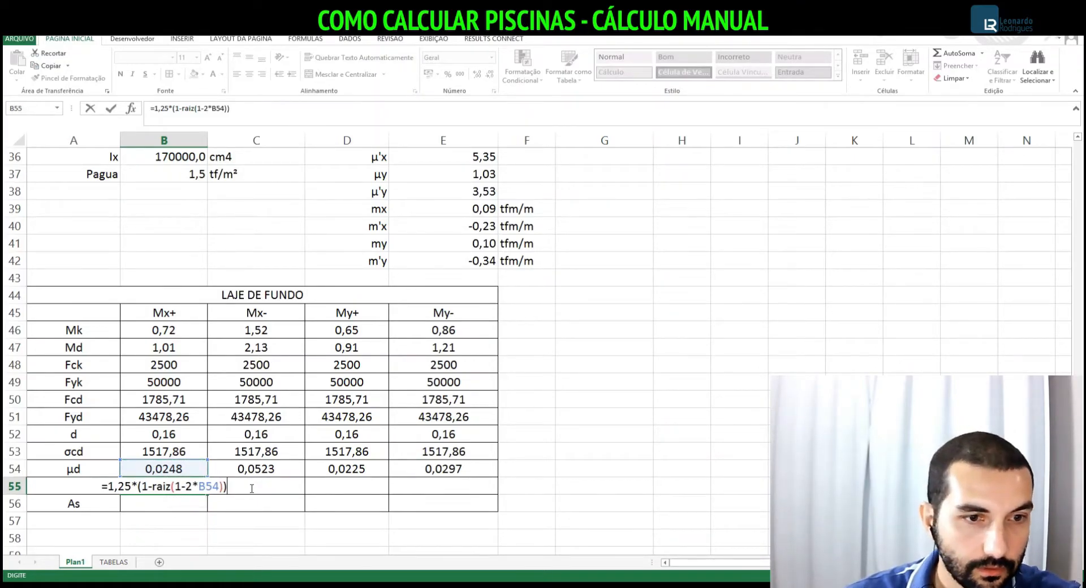
{"action": "key", "text": "Return"}
Copy the ζ formula from B55 to the other three moments in C55:E55
{"action": "key", "text": "Up"}
{"action": "key", "text": "ctrl+c"}
{"action": "left_click", "coordinate": [252, 488]}
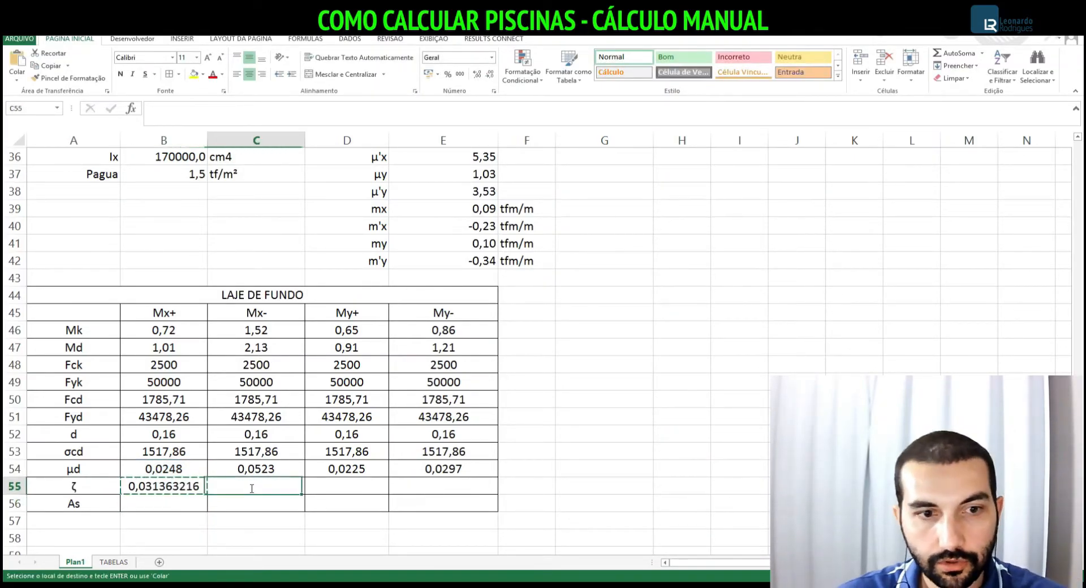
{"action": "key", "text": "shift+Right"}
{"action": "key", "text": "shift+Right"}
{"action": "key", "text": "ctrl+v"}
{"action": "key", "text": "Escape"}
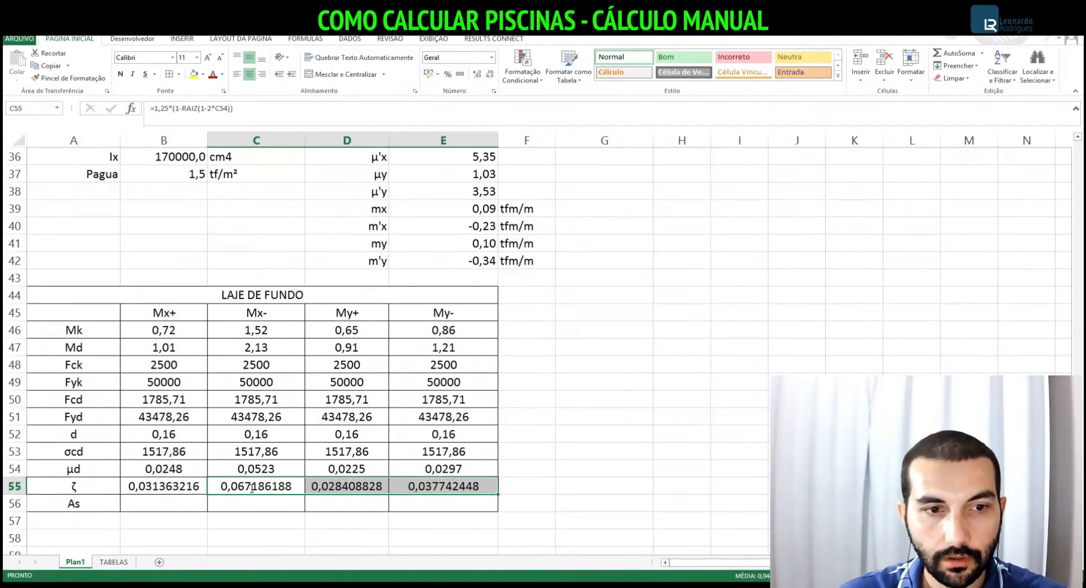
Check the cell references of the ζ formulas in B55 through E55
{"action": "key", "text": "Left"}
{"action": "left_click", "coordinate": [198, 113]}
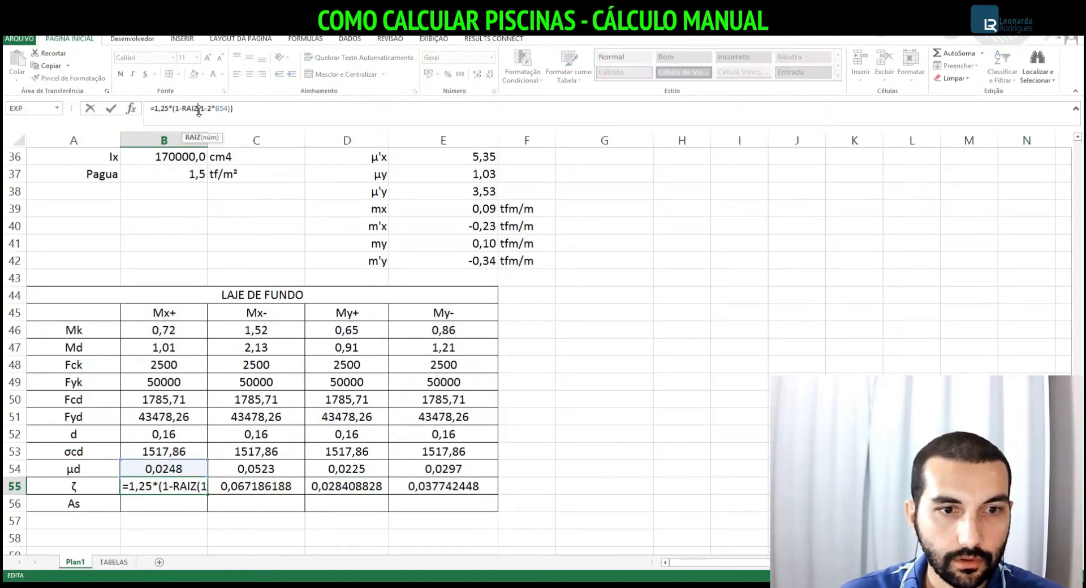
{"action": "key", "text": "Escape"}
{"action": "key", "text": "Right"}
{"action": "left_click", "coordinate": [226, 108]}
{"action": "key", "text": "Escape"}
{"action": "key", "text": "Right"}
{"action": "left_click", "coordinate": [220, 110]}
{"action": "key", "text": "Escape"}
{"action": "key", "text": "Right"}
{"action": "left_click", "coordinate": [223, 111]}
{"action": "key", "text": "Escape"}
Show the ζ row, B55:E55, with four decimal places
{"action": "left_click_drag", "start_coordinate": [164, 485], "coordinate": [439, 486]}
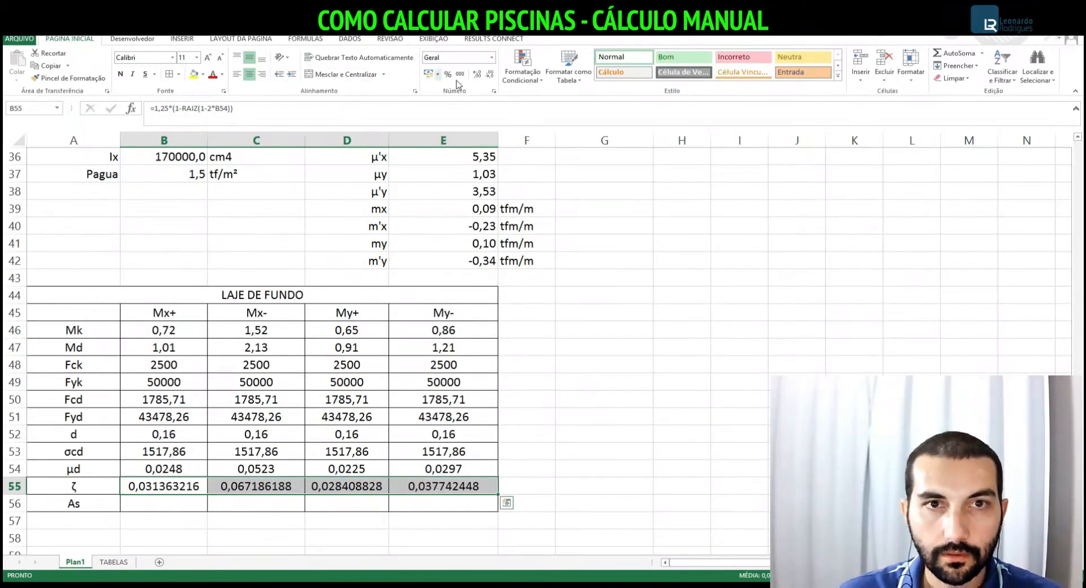
{"action": "left_click", "coordinate": [477, 74]}
{"action": "left_click", "coordinate": [476, 75]}
{"action": "left_click", "coordinate": [477, 74]}
{"action": "left_click", "coordinate": [490, 76]}
{"action": "double_click", "coordinate": [490, 76]}
{"action": "double_click", "coordinate": [490, 76]}
{"action": "left_click", "coordinate": [489, 76]}
{"action": "double_click", "coordinate": [490, 76]}
{"action": "left_click", "coordinate": [489, 76]}
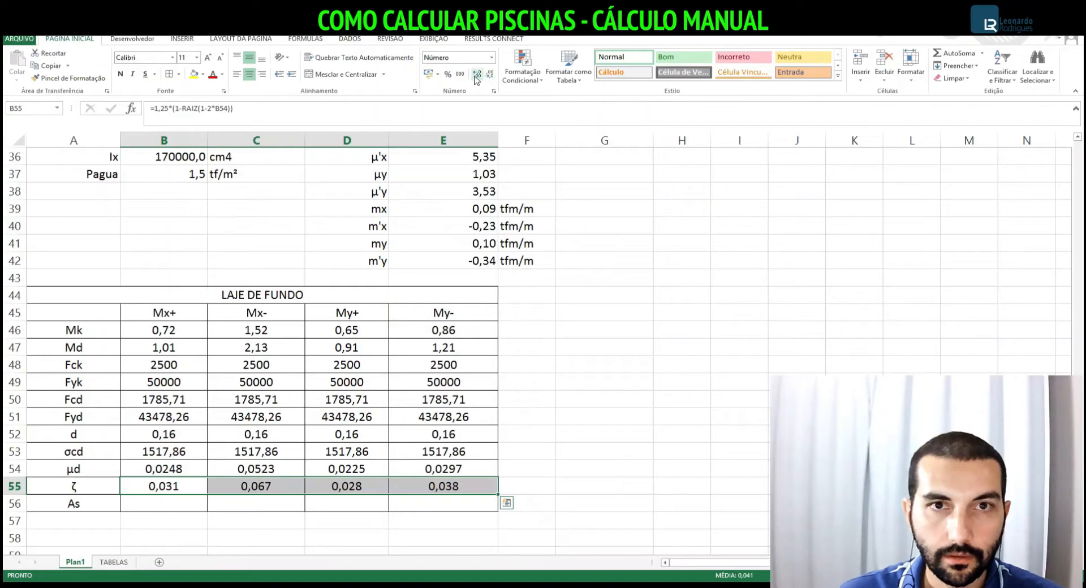
{"action": "left_click", "coordinate": [477, 74]}
{"action": "left_click", "coordinate": [592, 376]}
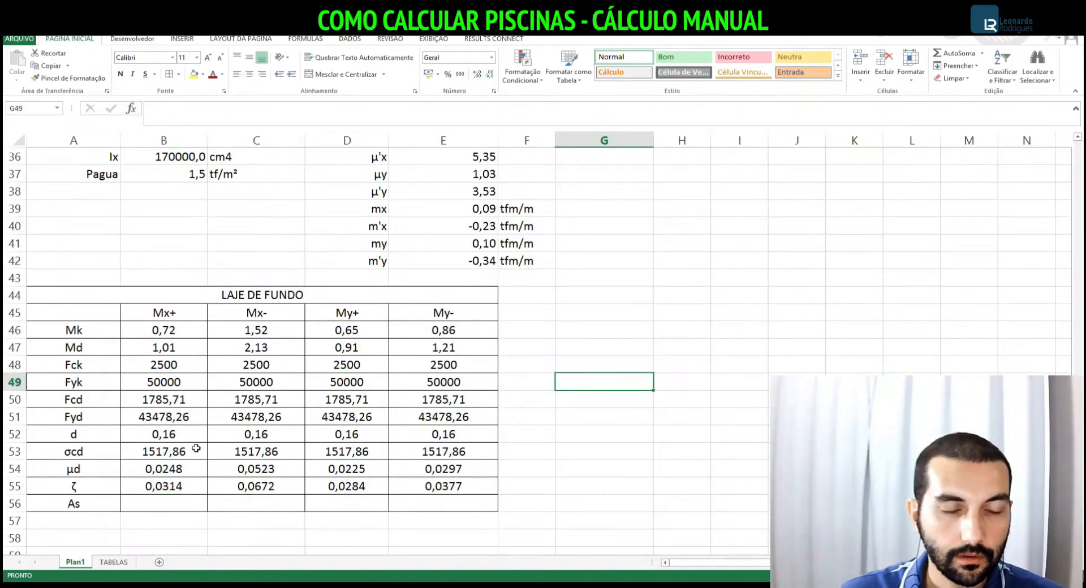
Calculate As for the Mx+ moment in B56 with the formula =0,8*B55*100*B52*100*B53/B51
{"action": "left_click", "coordinate": [150, 509]}
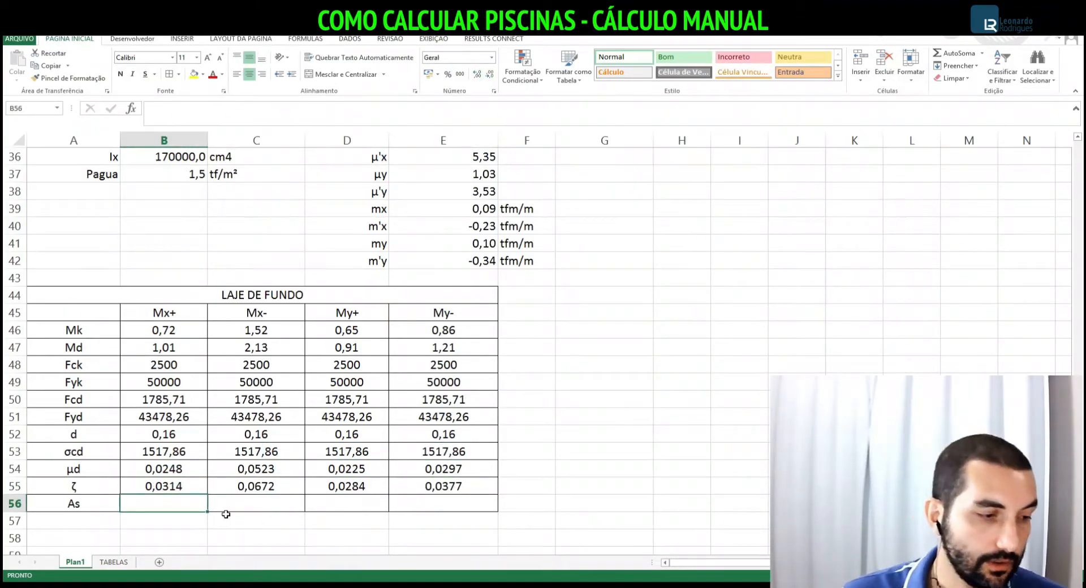
{"action": "type", "text": "=0,"}
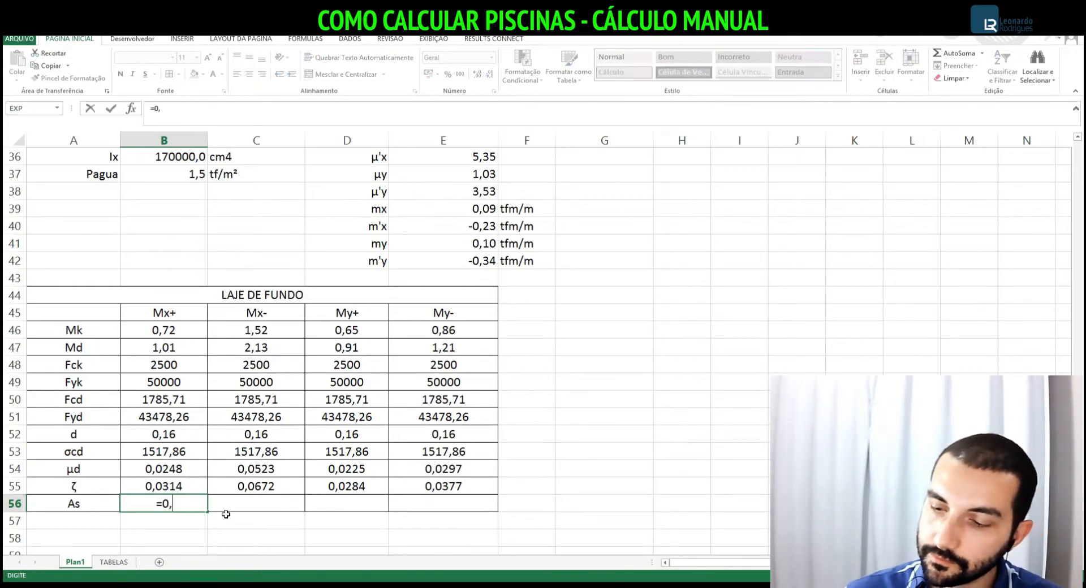
{"action": "type", "text": "8*"}
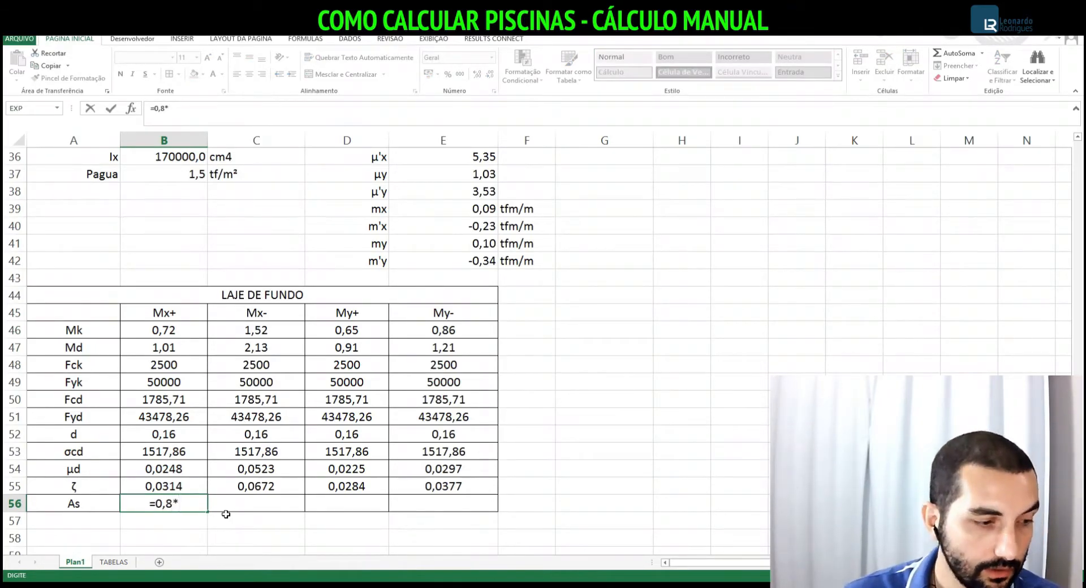
{"action": "key", "text": "Up"}
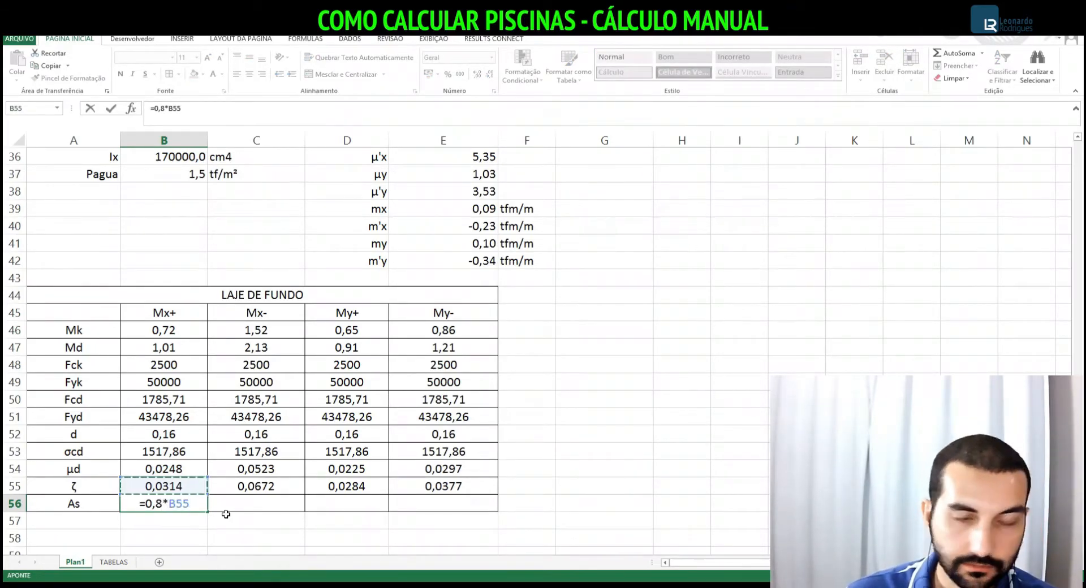
{"action": "type", "text": "*100"}
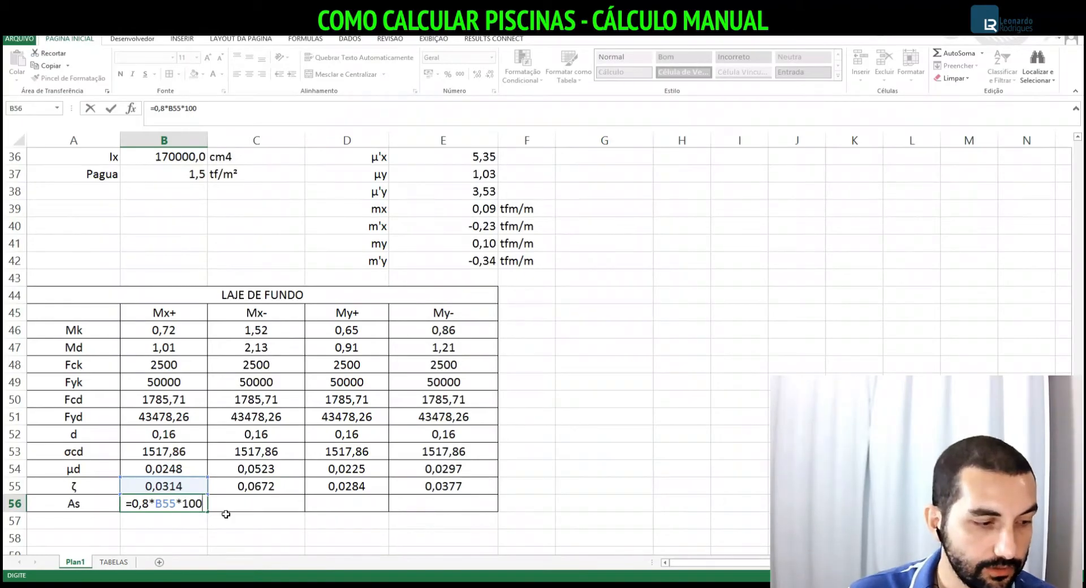
{"action": "type", "text": "*"}
{"action": "key", "text": "Up"}
{"action": "key", "text": "Up"}
{"action": "key", "text": "Up"}
{"action": "key", "text": "Up"}
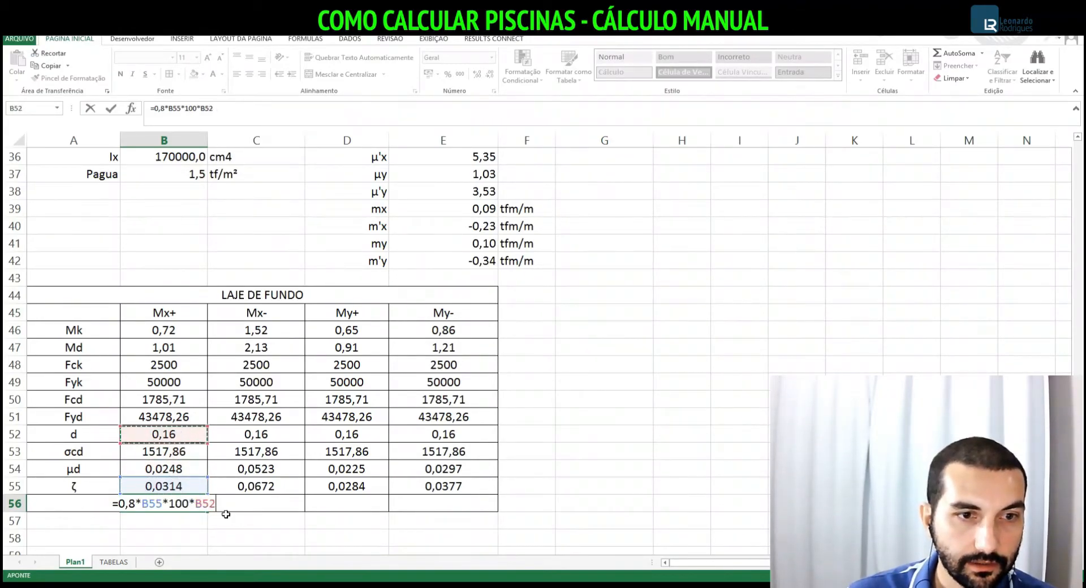
{"action": "type", "text": "*100"}
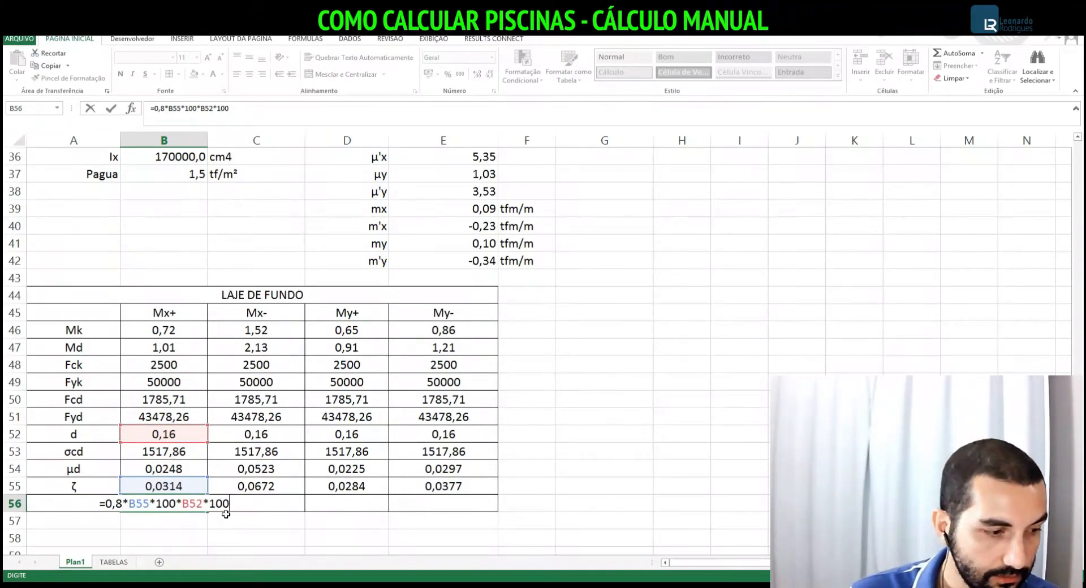
{"action": "type", "text": "*"}
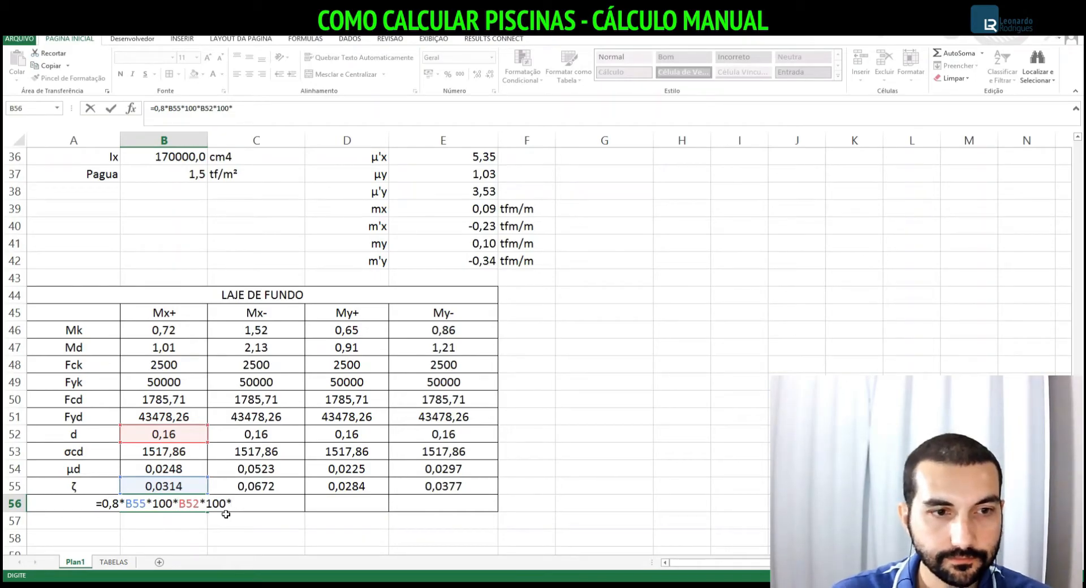
{"action": "key", "text": "Up"}
{"action": "key", "text": "Up"}
{"action": "key", "text": "Up"}
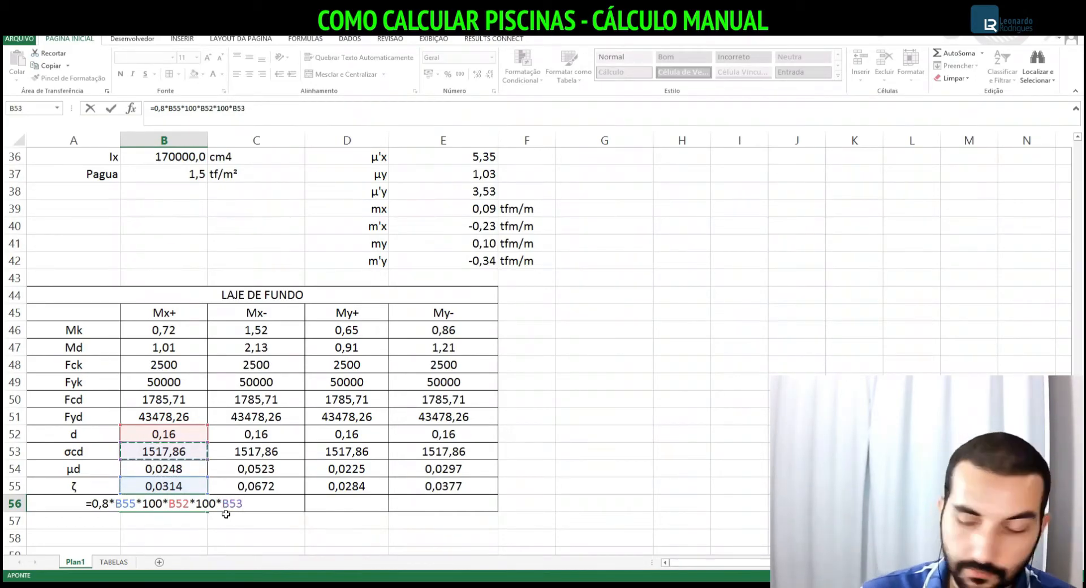
{"action": "type", "text": "/"}
{"action": "key", "text": "Up"}
{"action": "key", "text": "Up"}
{"action": "key", "text": "Up"}
{"action": "key", "text": "Up"}
{"action": "key", "text": "Up"}
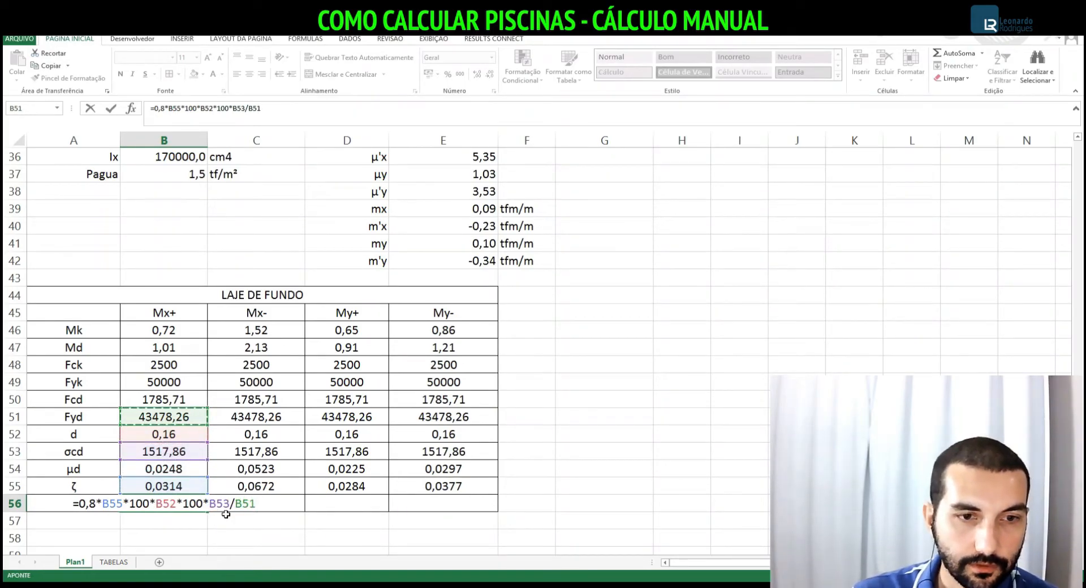
{"action": "key", "text": "Return"}
Show the Mx+ As result in B56 with four decimal places
{"action": "key", "text": "Up"}
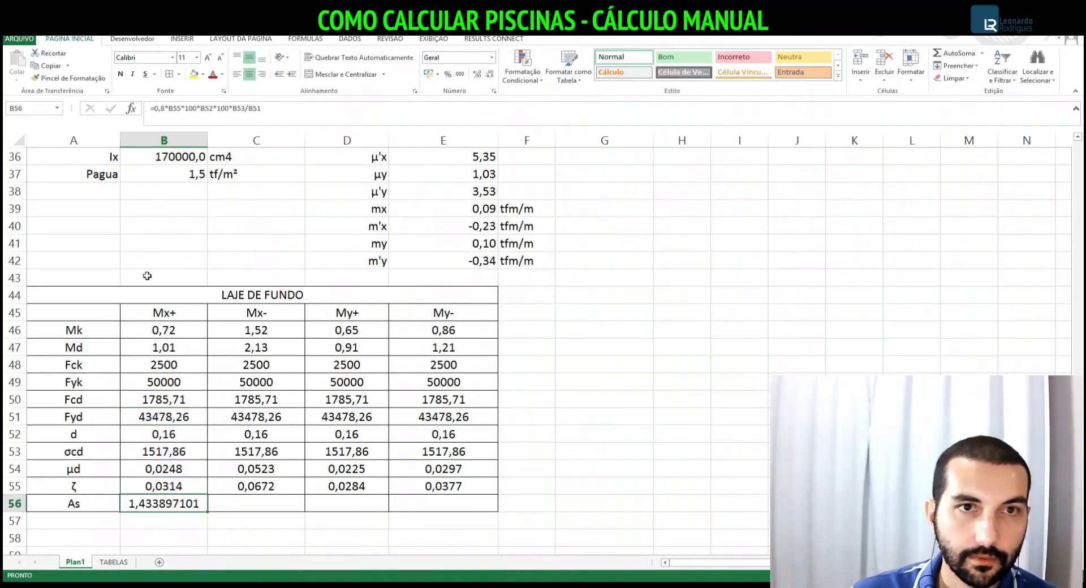
{"action": "left_click", "coordinate": [489, 74]}
{"action": "left_click", "coordinate": [489, 74]}
{"action": "left_click", "coordinate": [489, 75]}
{"action": "left_click", "coordinate": [489, 74]}
{"action": "left_click", "coordinate": [489, 74]}
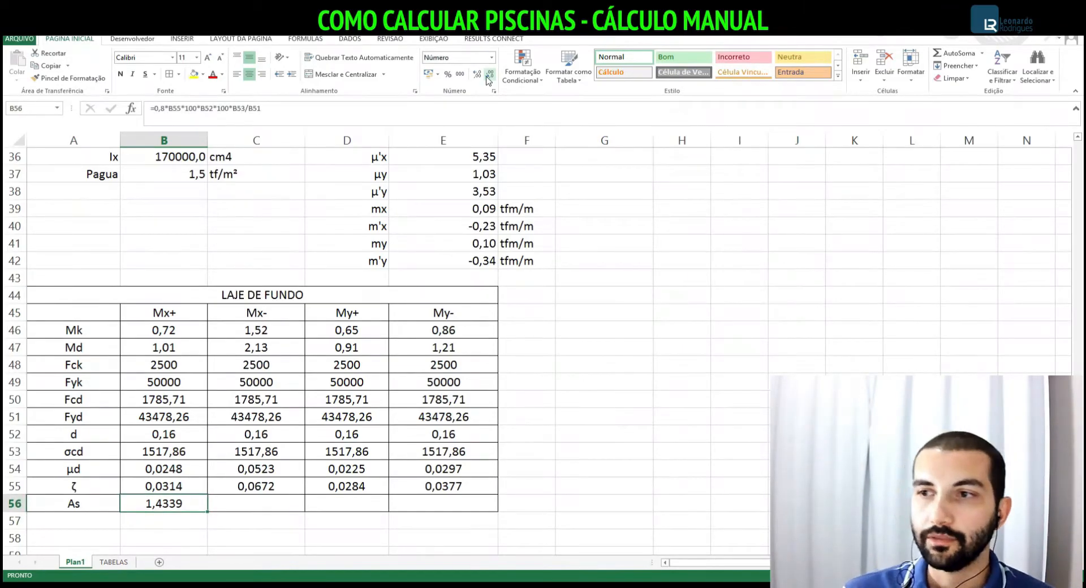
Copy the As formula and its number format from B56 to C56:E56
{"action": "key", "text": "ctrl+c"}
{"action": "key", "text": "Right"}
{"action": "key", "text": "shift+Right"}
{"action": "key", "text": "shift+Right"}
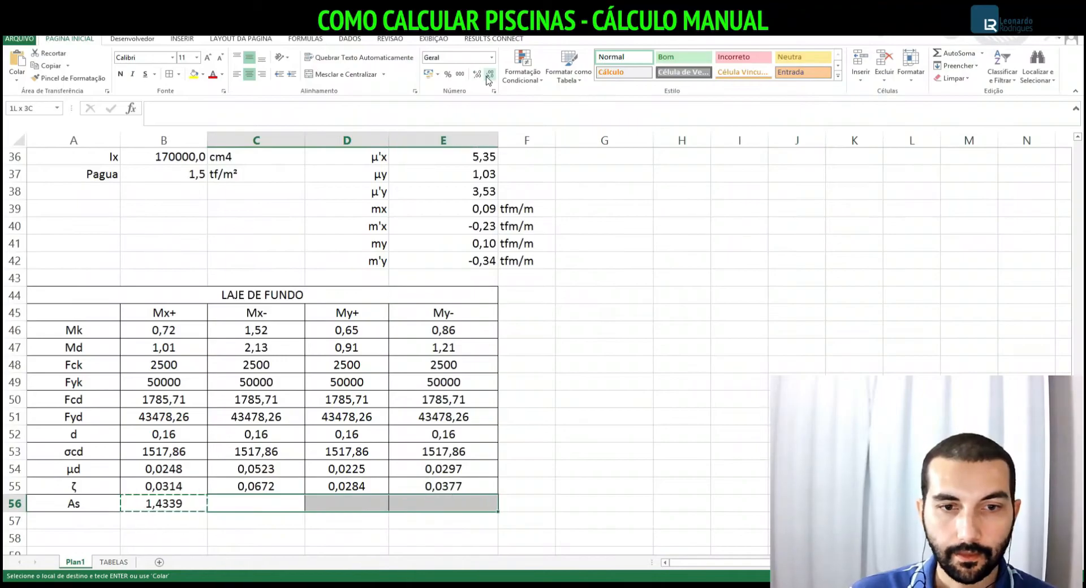
{"action": "key", "text": "ctrl+v"}
{"action": "key", "text": "Escape"}
{"action": "key", "text": "Down"}
{"action": "key", "text": "Up"}
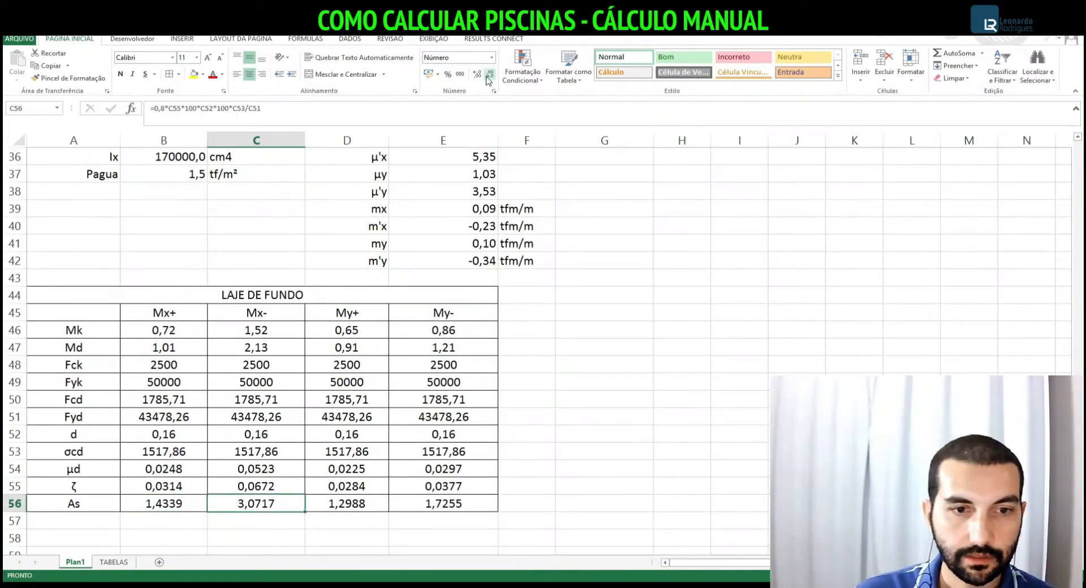
Check the cell references of the copied As formulas in C56, D56 and E56
{"action": "left_click", "coordinate": [264, 118]}
{"action": "key", "text": "Escape"}
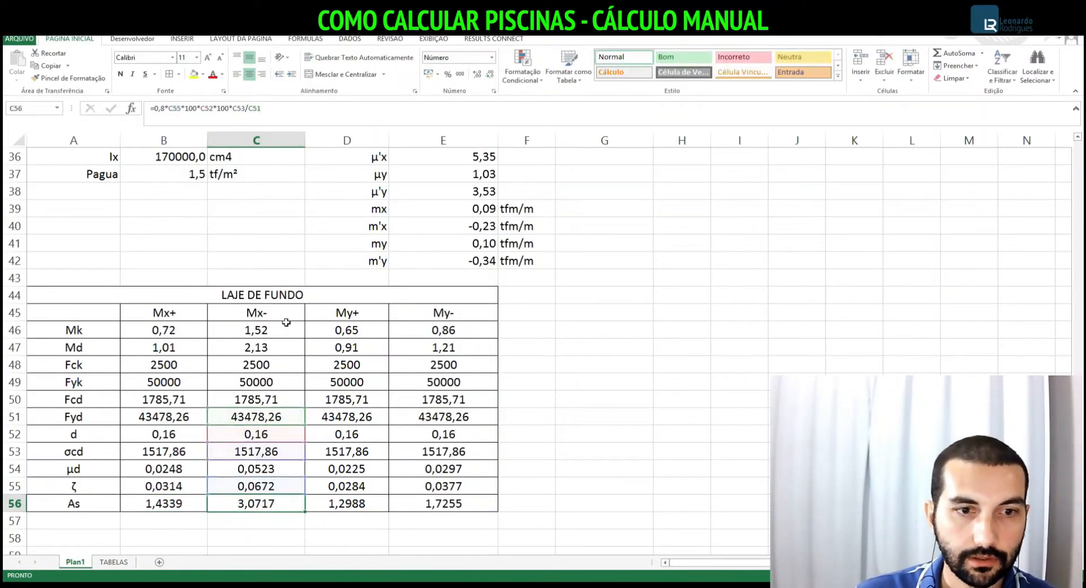
{"action": "key", "text": "Right"}
{"action": "left_click", "coordinate": [207, 121]}
{"action": "key", "text": "Escape"}
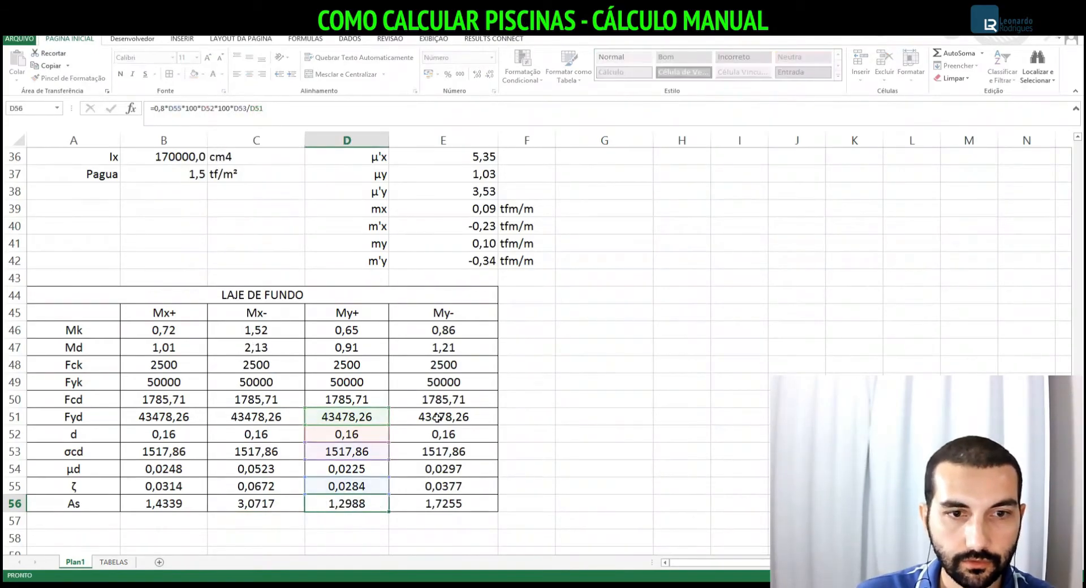
{"action": "key", "text": "Right"}
{"action": "left_click", "coordinate": [217, 115]}
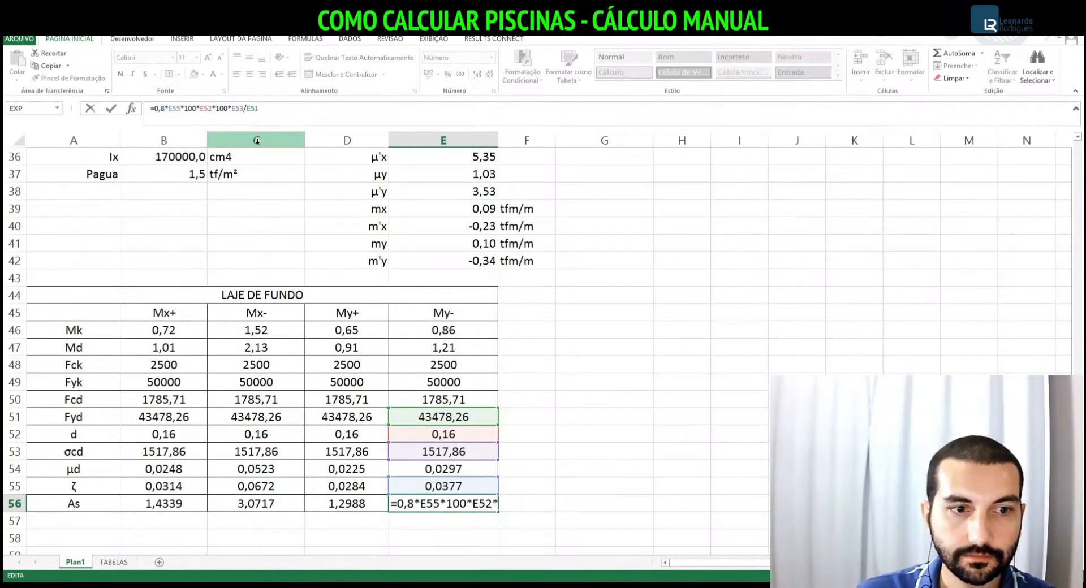
{"action": "key", "text": "Escape"}
Label the row below As in the LAJE DE FUNDO table with the Greek symbol φ in A57
{"action": "left_click", "coordinate": [83, 519]}
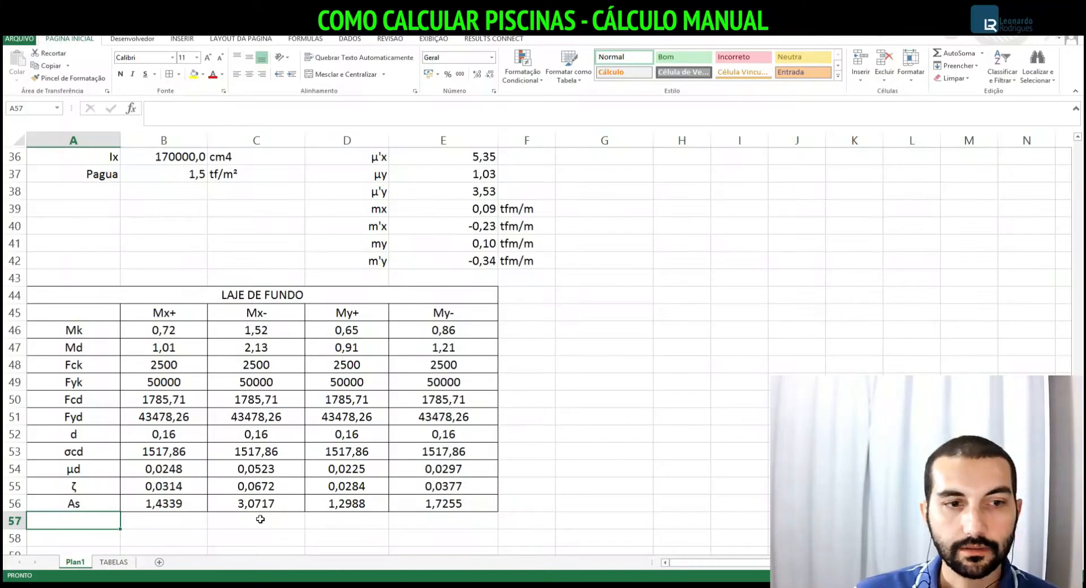
{"action": "type", "text": "As"}
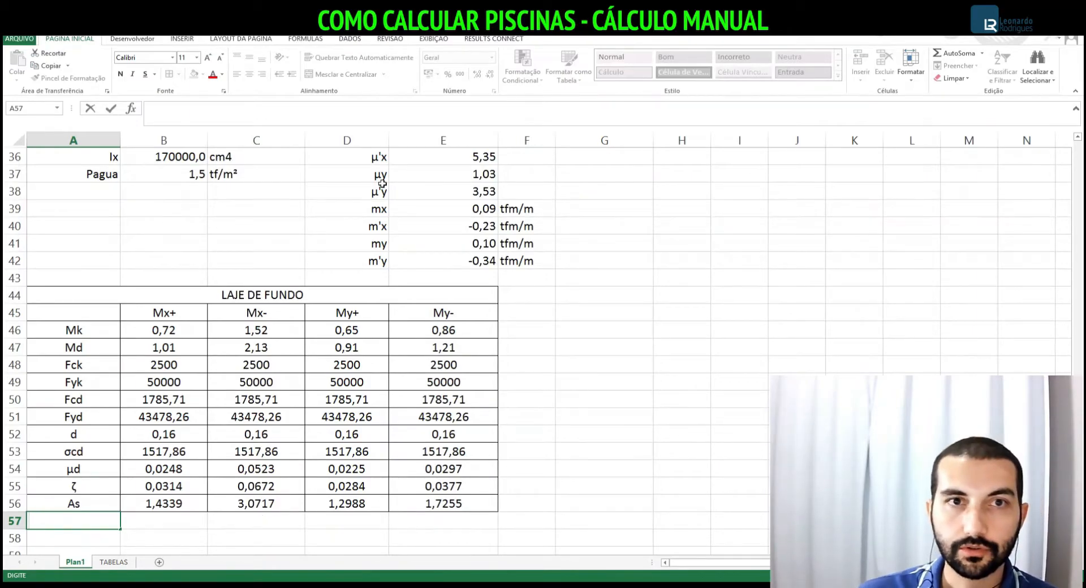
{"action": "left_click", "coordinate": [185, 39]}
{"action": "left_click", "coordinate": [939, 63]}
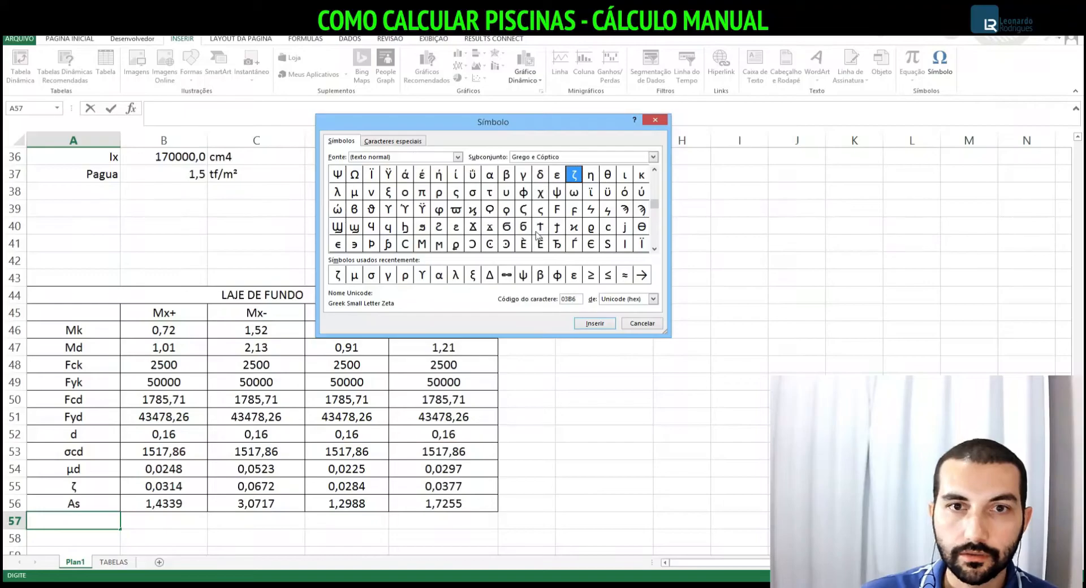
{"action": "left_click", "coordinate": [524, 195]}
{"action": "left_click", "coordinate": [594, 323]}
{"action": "left_click", "coordinate": [644, 324]}
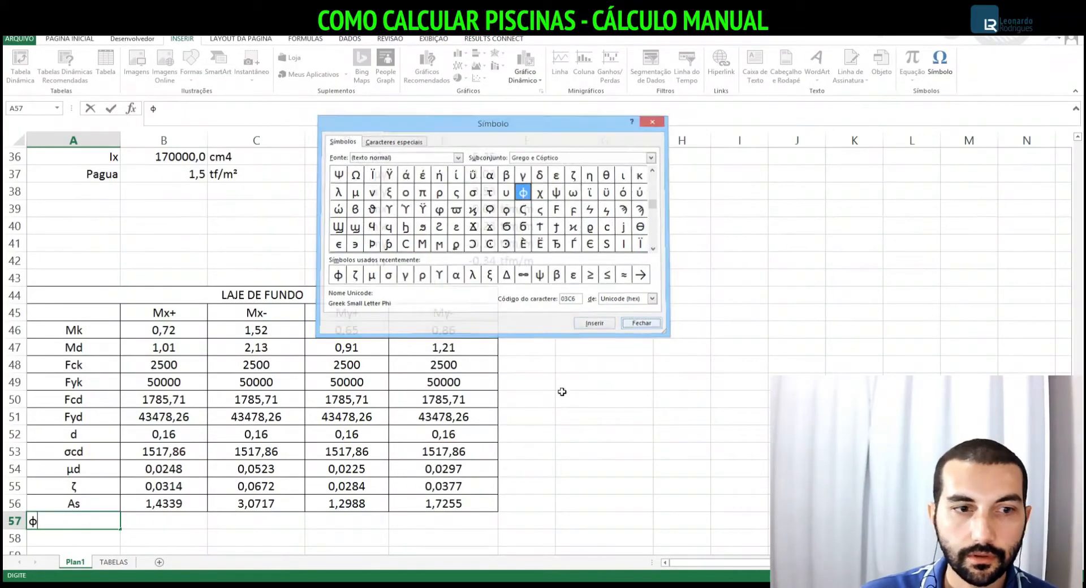
{"action": "key", "text": "Tab"}
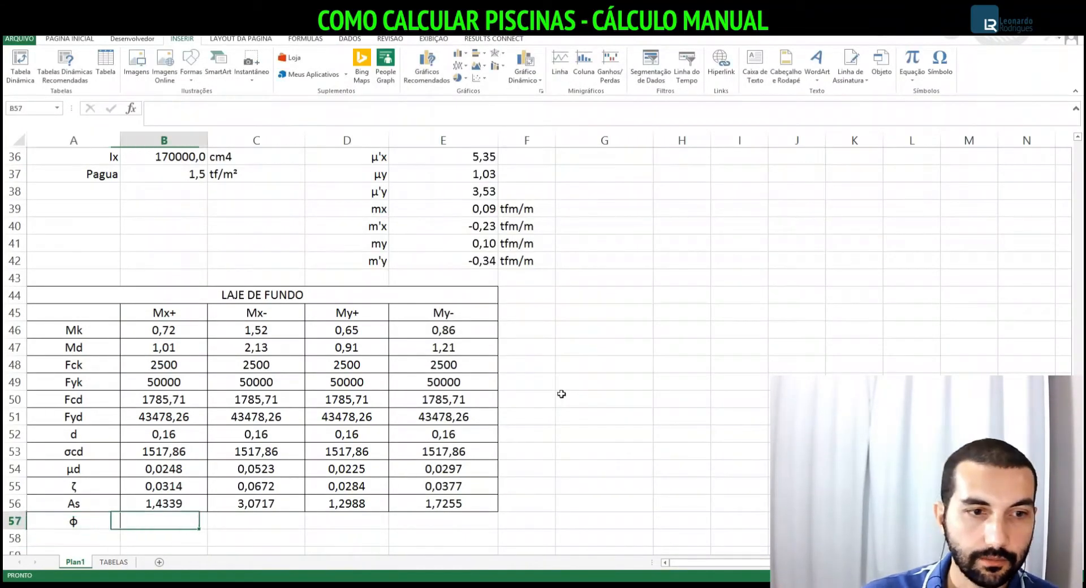
Enter the Greek symbol φ as a column header in K2, beside the DADOS DE CÁLCULO data
{"action": "scroll", "coordinate": [650, 355], "scroll_direction": "up", "scroll_amount": 12}
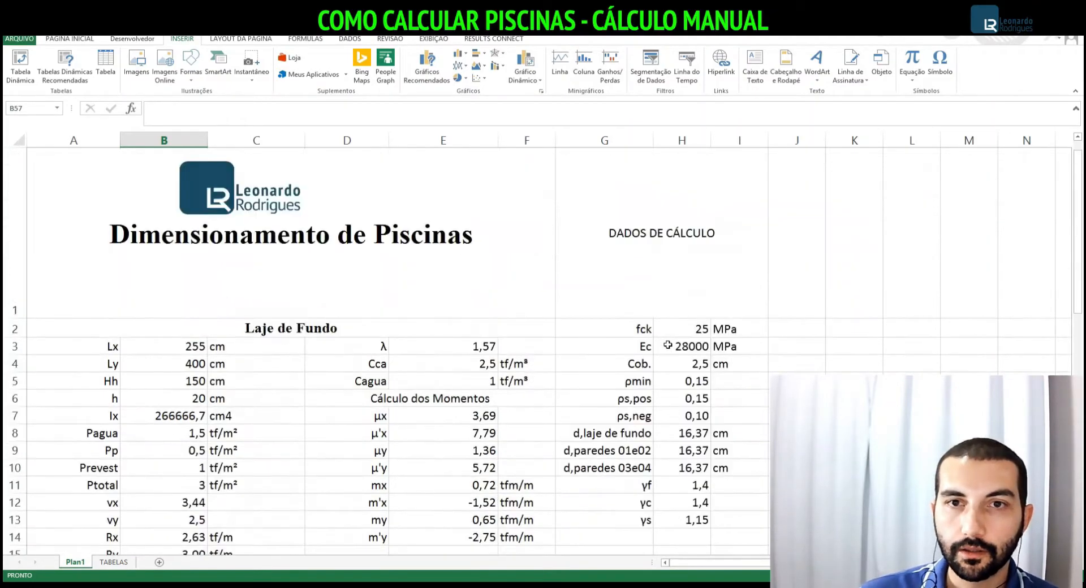
{"action": "left_click", "coordinate": [876, 328]}
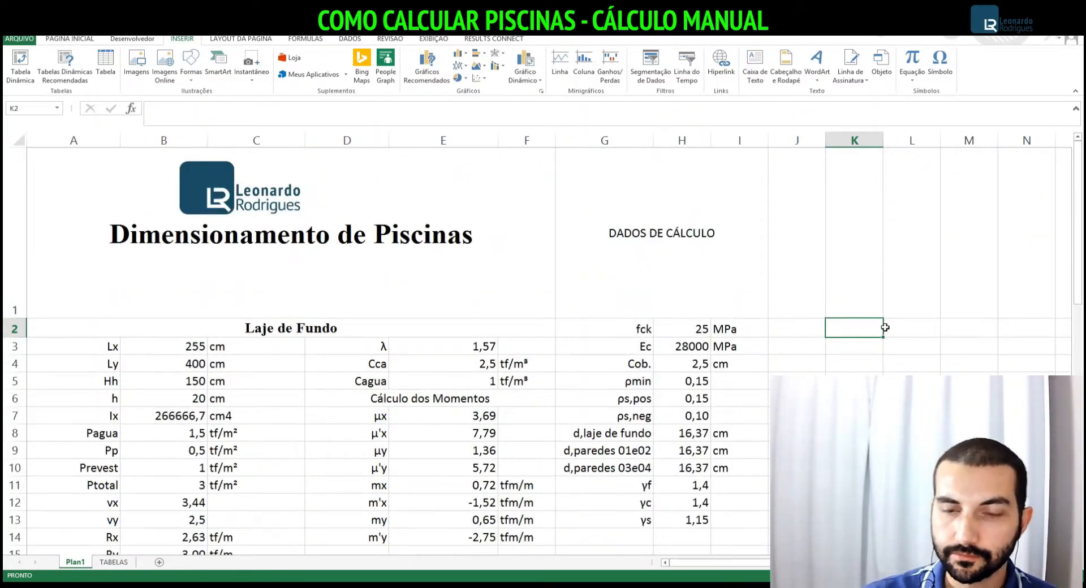
{"action": "left_click", "coordinate": [939, 65]}
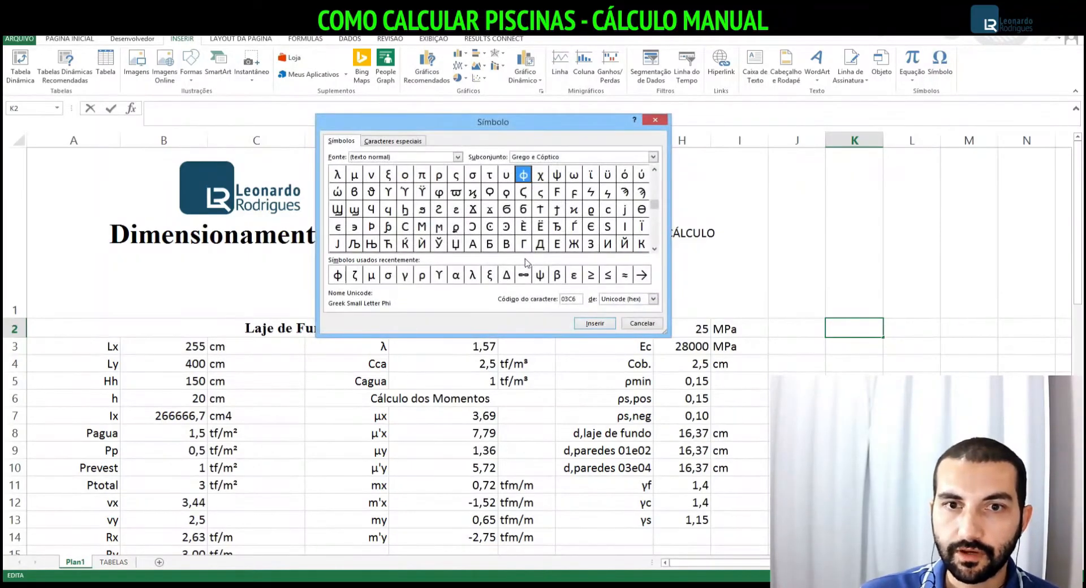
{"action": "left_click", "coordinate": [338, 275]}
{"action": "left_click", "coordinate": [606, 326]}
{"action": "key", "text": "Escape"}
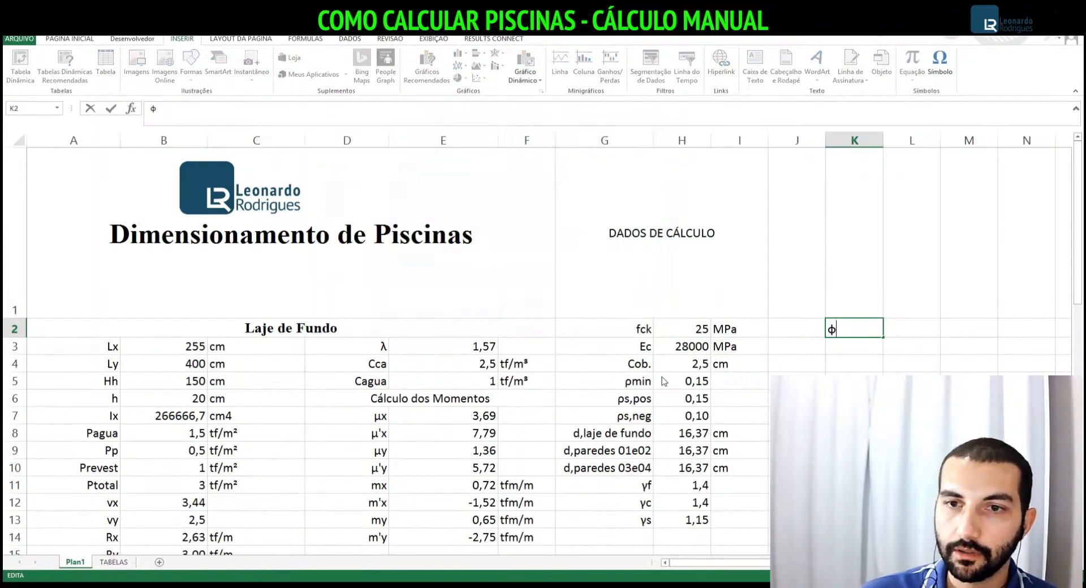
{"action": "key", "text": "Tab"}
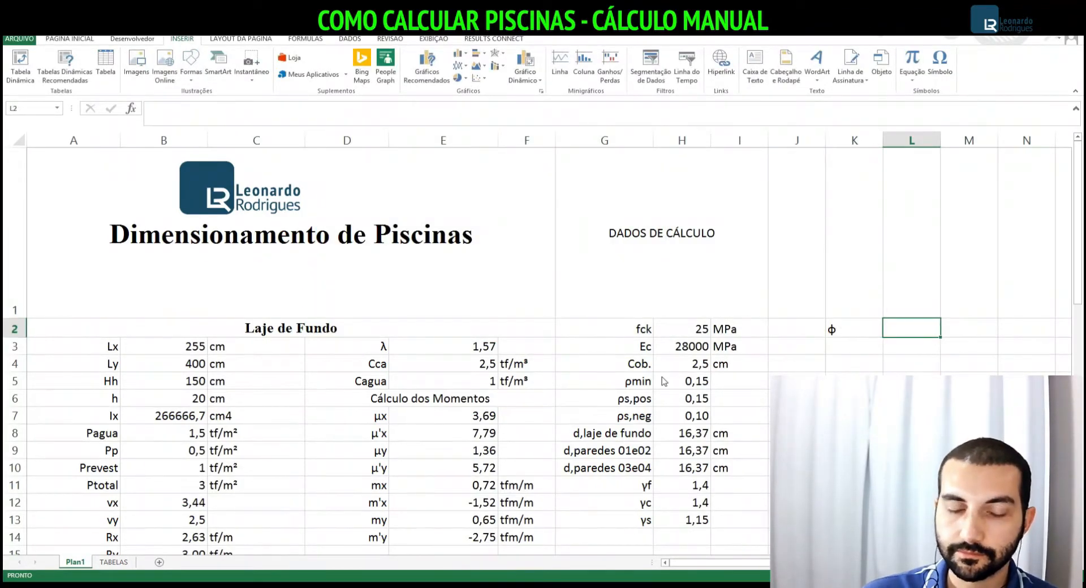
Enter the column header As(cm²) in L2, next to the φ header
{"action": "type", "text": "As(cm²"}
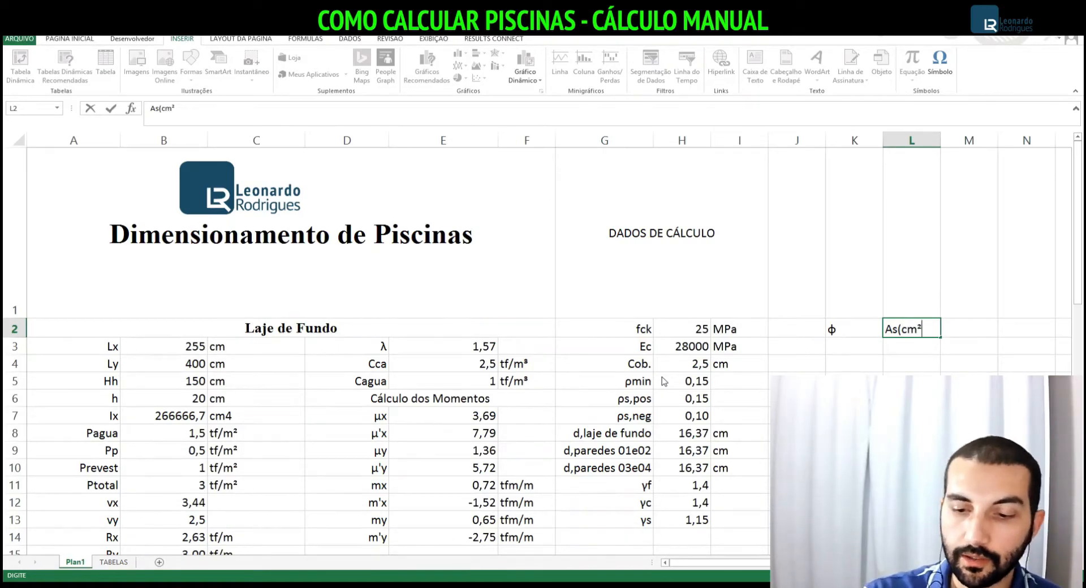
{"action": "type", "text": ")"}
{"action": "key", "text": "Return"}
{"action": "key", "text": "Up"}
{"action": "key", "text": "Right"}
{"action": "key", "text": "Left"}
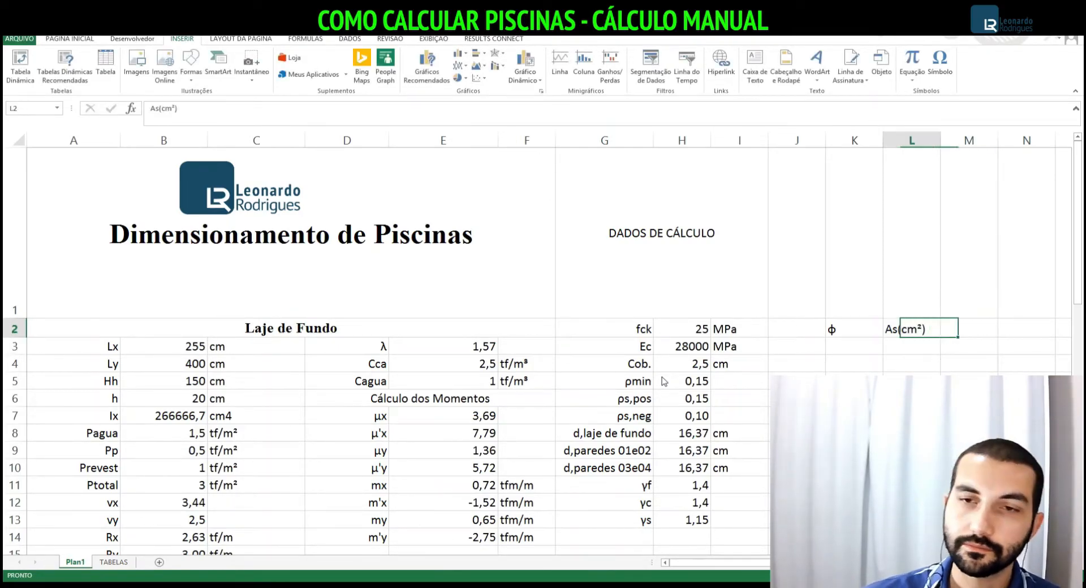
Enter 5 as the first bar diameter in K3, under the φ header
{"action": "key", "text": "Left"}
{"action": "key", "text": "Down"}
{"action": "type", "text": "5,0"}
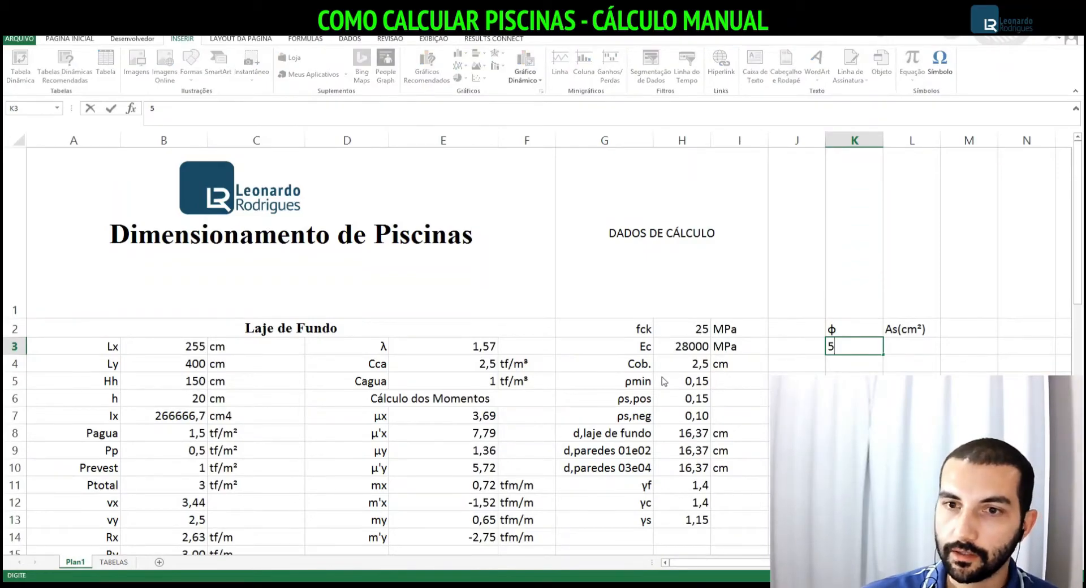
{"action": "key", "text": "Return"}
Complete the K2 header as φ (mm) and space the L2 header as As (cm²)
{"action": "key", "text": "Up"}
{"action": "key", "text": "Up"}
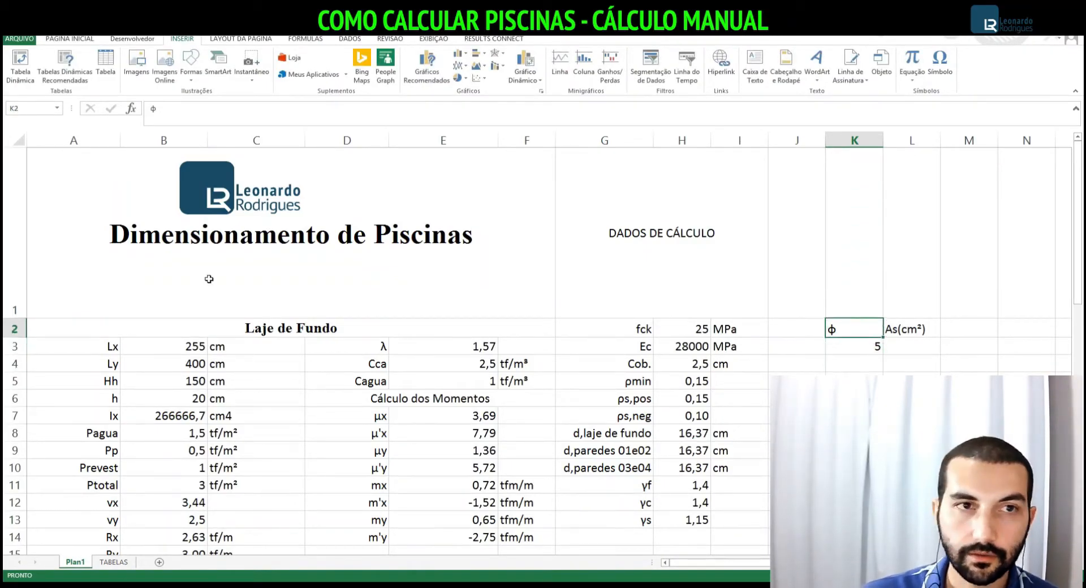
{"action": "left_click", "coordinate": [179, 120]}
{"action": "type", "text": "(mm"}
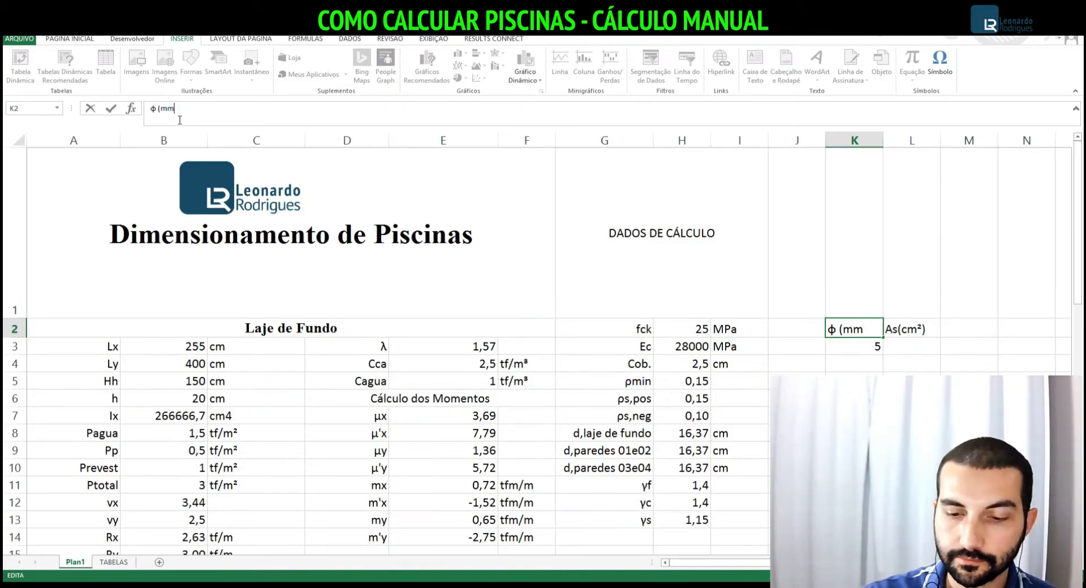
{"action": "key", "text": "Return"}
{"action": "key", "text": "Up"}
{"action": "key", "text": "Right"}
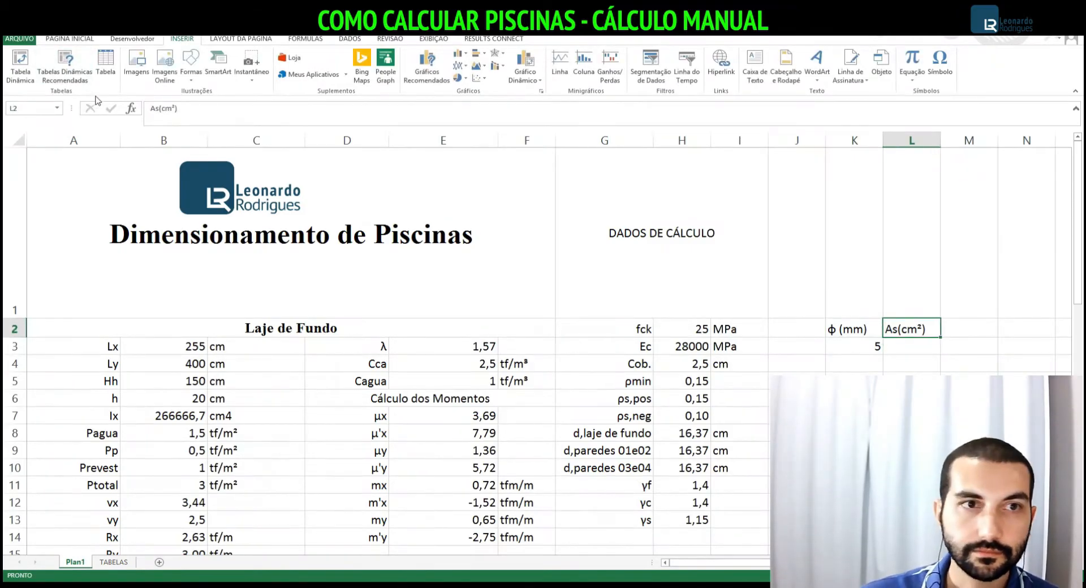
{"action": "left_click", "coordinate": [160, 108]}
{"action": "key", "text": "Return"}
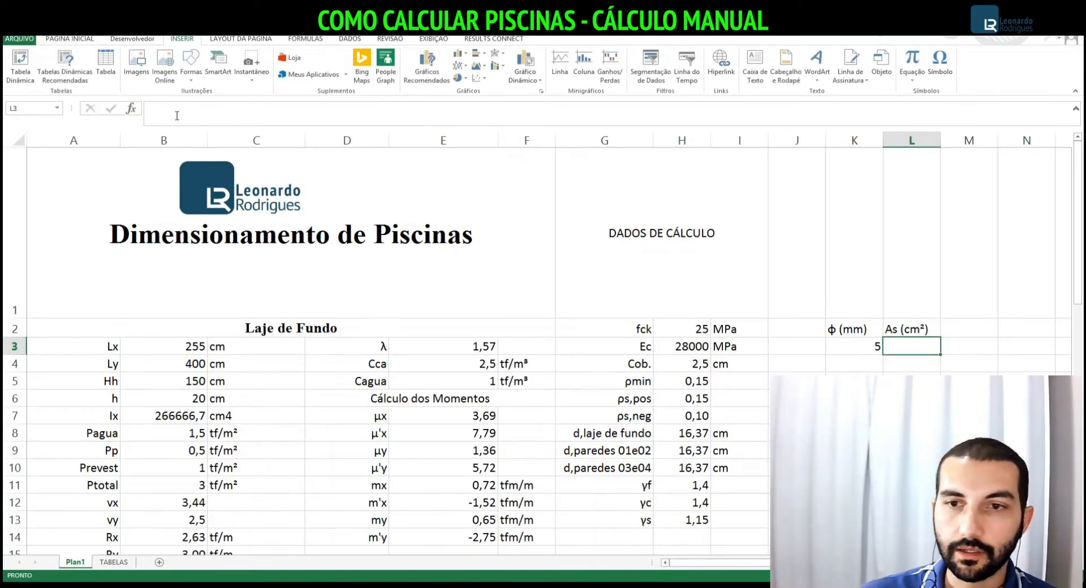
Enter the remaining bar diameters 6,3, 8, 10, 12,5, 16, 20 and 25 in K4:K10
{"action": "key", "text": "Left"}
{"action": "key", "text": "Down"}
{"action": "type", "text": "6,3"}
{"action": "key", "text": "Return"}
{"action": "key", "text": "Down"}
{"action": "key", "text": "Down"}
{"action": "type", "text": "12,"}
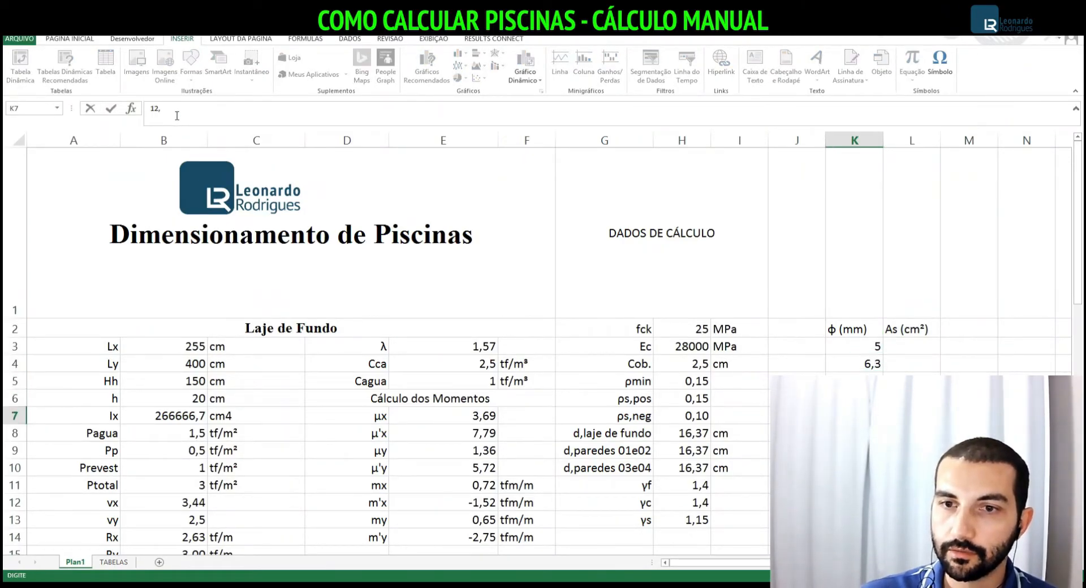
{"action": "key", "text": "Return"}
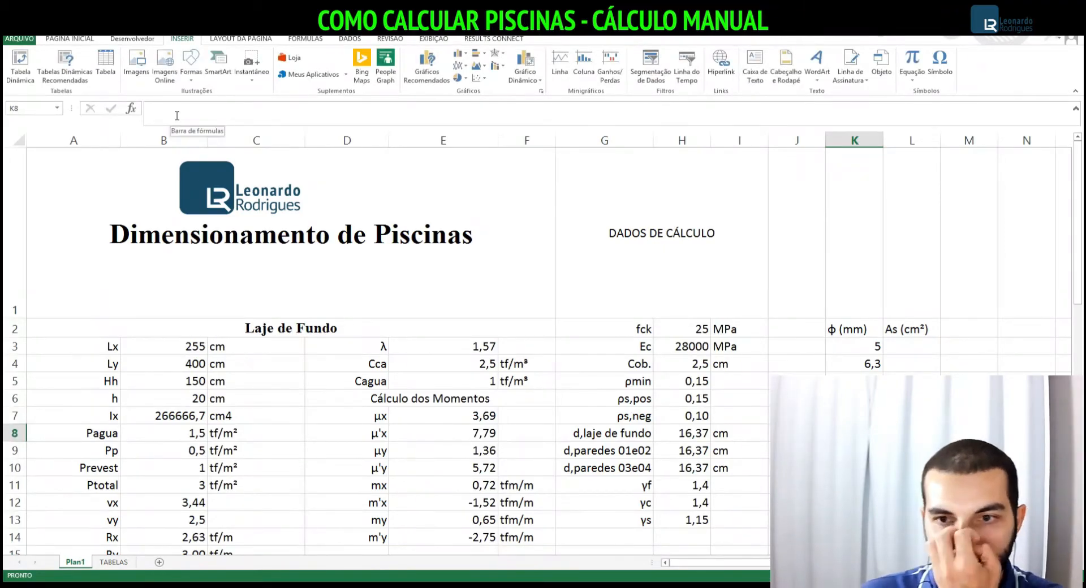
{"action": "key", "text": "Down"}
{"action": "key", "text": "Down"}
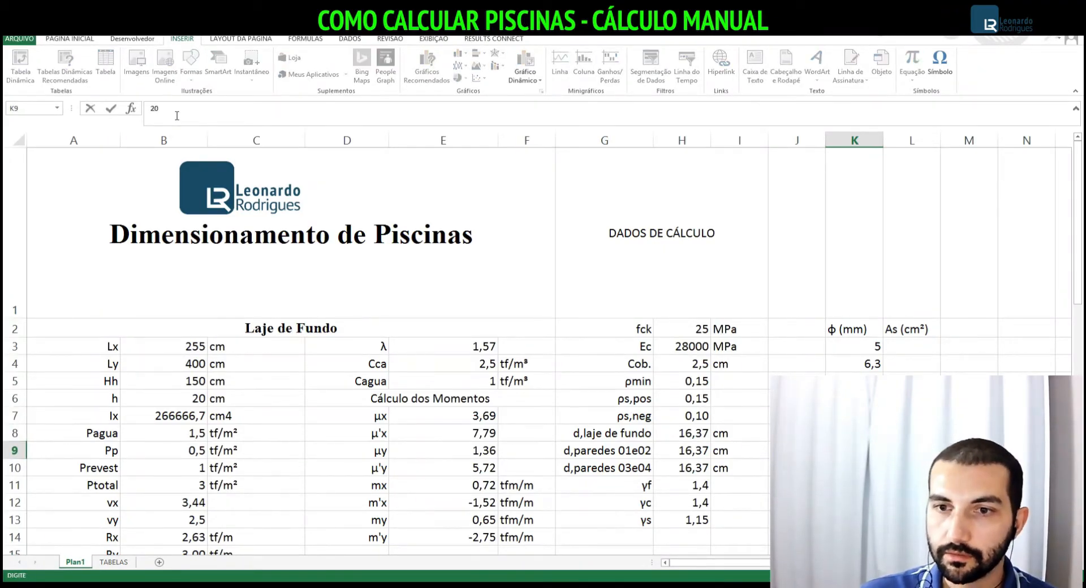
{"action": "key", "text": "Down"}
Calculate the steel area of the 5 mm bar in L3 with the formula =PI()*K3^2/400
{"action": "key", "text": "Up"}
{"action": "key", "text": "Up"}
{"action": "key", "text": "Up"}
{"action": "key", "text": "Up"}
{"action": "key", "text": "Up"}
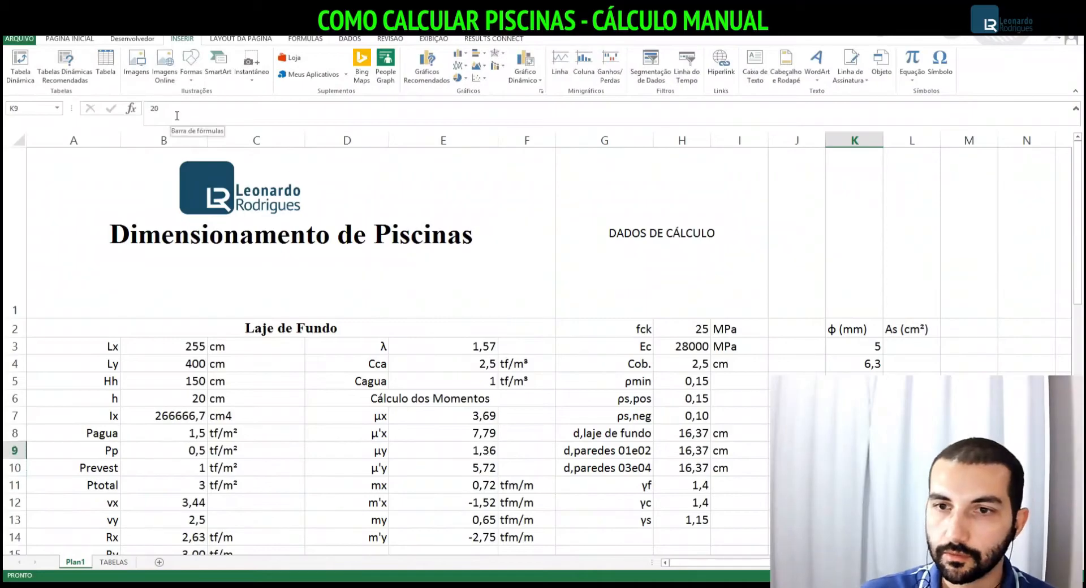
{"action": "key", "text": "Up"}
{"action": "key", "text": "Up"}
{"action": "key", "text": "Up"}
{"action": "key", "text": "Right"}
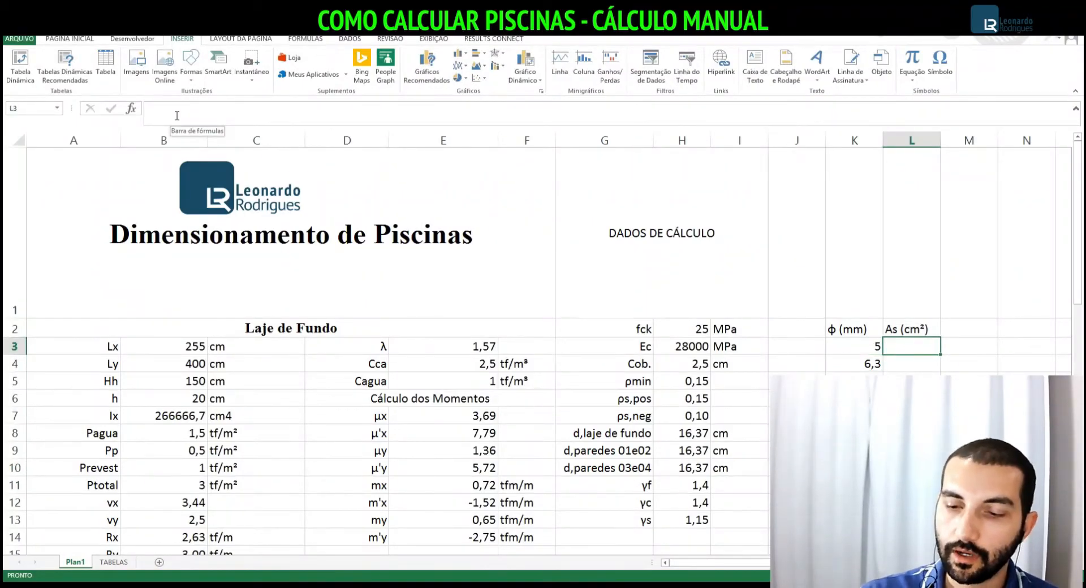
{"action": "type", "text": "=pi()*"}
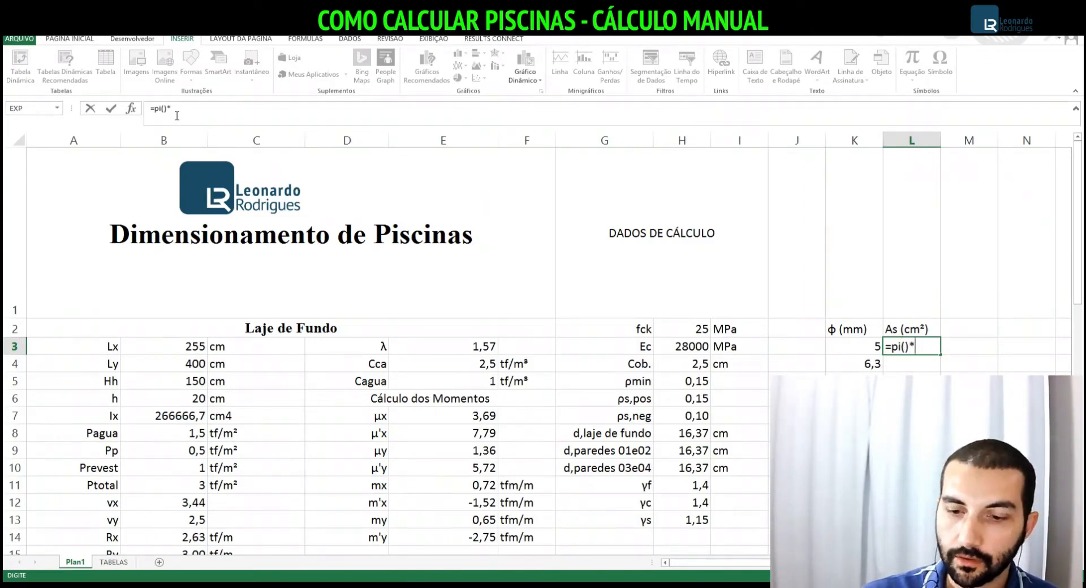
{"action": "key", "text": "Left"}
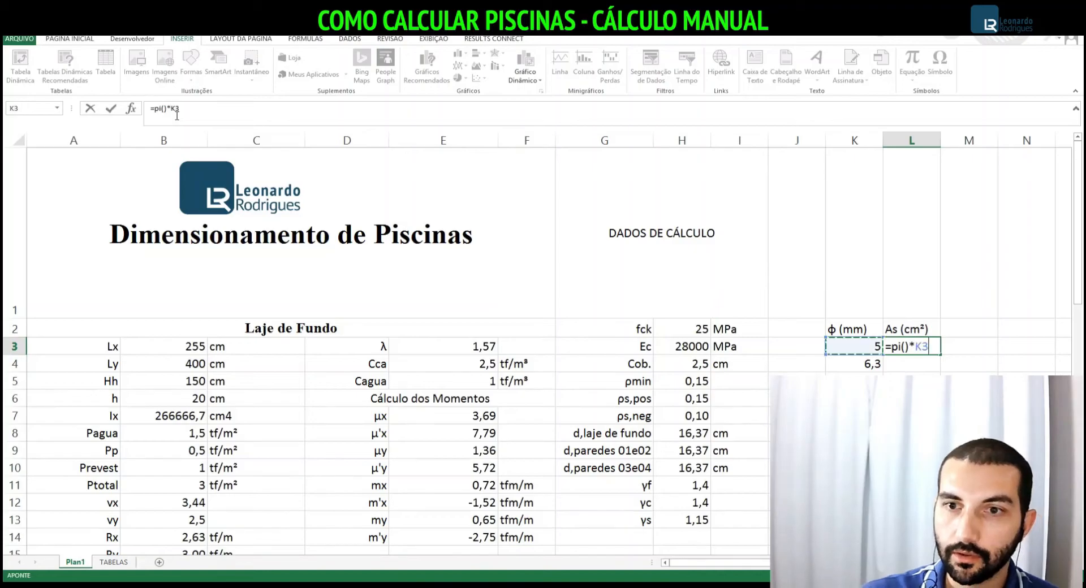
{"action": "type", "text": "^2/400"}
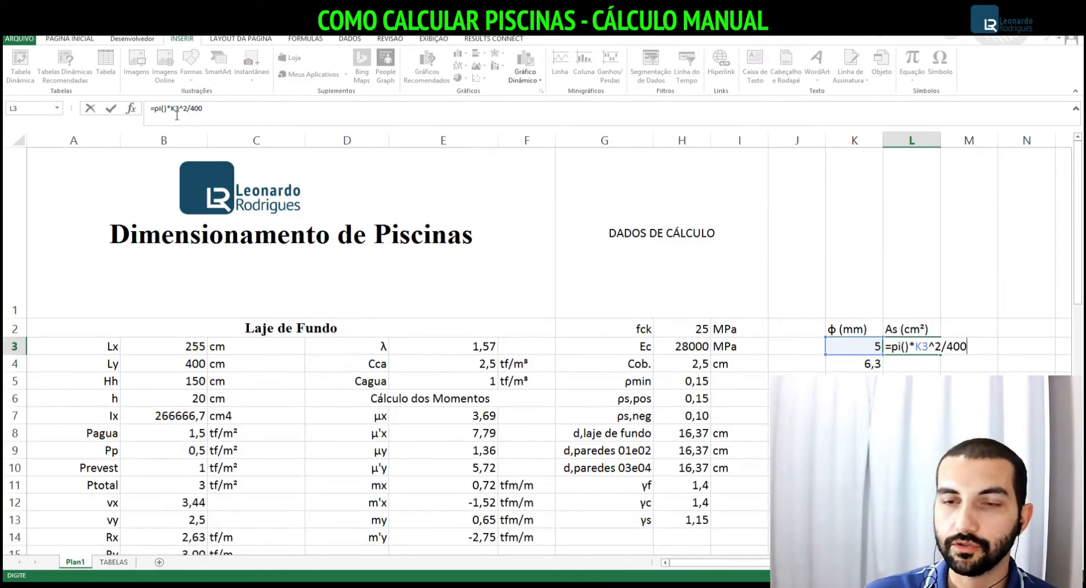
{"action": "key", "text": "ctrl+Return"}
Copy the bar area formula from L3 to L4:L10
{"action": "key", "text": "ctrl+c"}
{"action": "key", "text": "Down"}
{"action": "key", "text": "shift+Down"}
{"action": "key", "text": "shift+Down"}
{"action": "key", "text": "shift+Down"}
{"action": "key", "text": "shift+Down"}
{"action": "key", "text": "shift+Down"}
{"action": "key", "text": "shift+Down"}
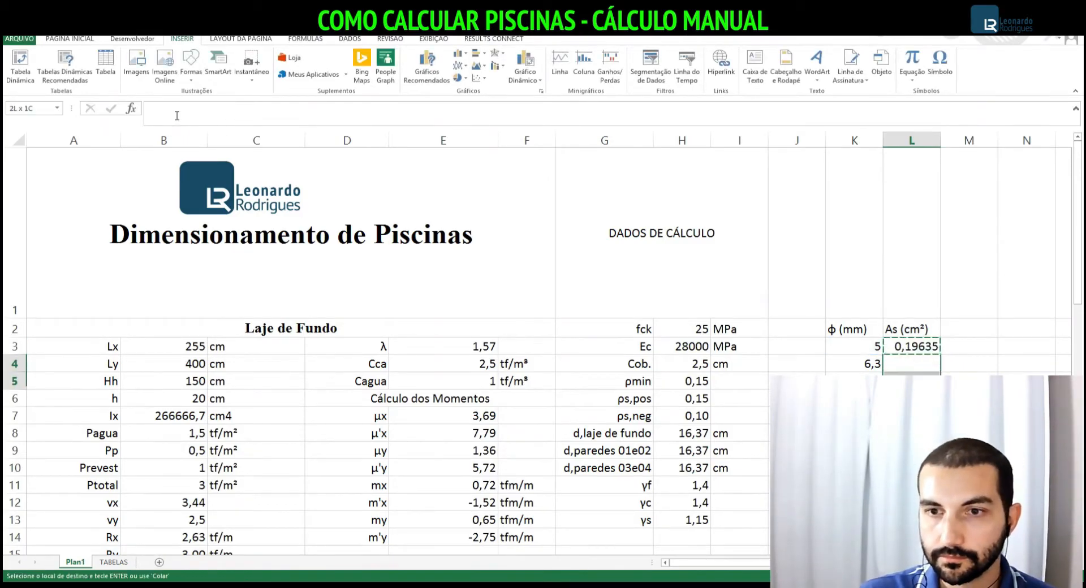
{"action": "key", "text": "ctrl+v"}
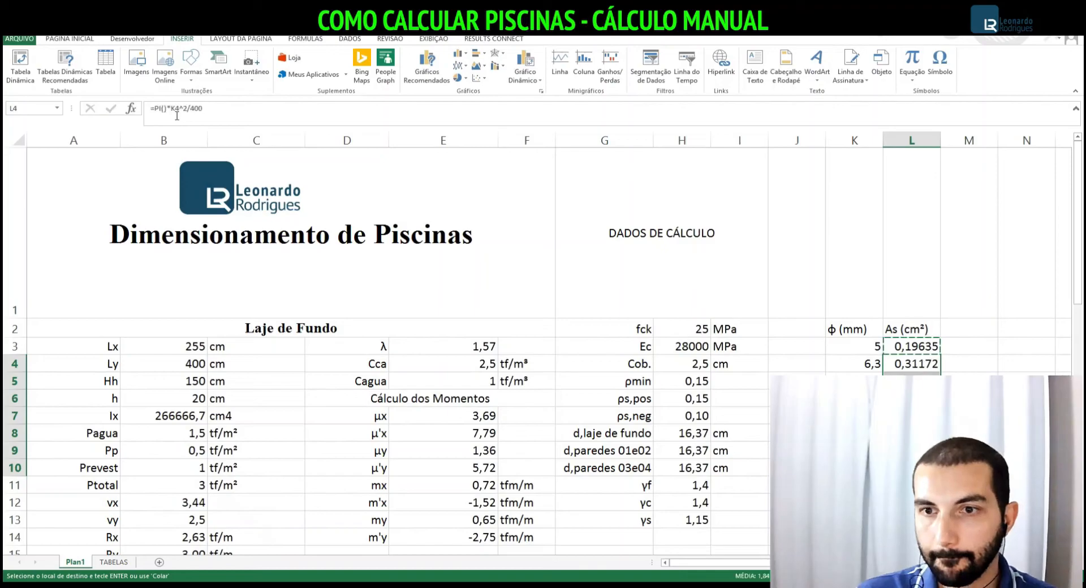
Show the bar areas in L3:L10 with three decimal places
{"action": "key", "text": "Escape"}
{"action": "key", "text": "Up"}
{"action": "key", "text": "shift+Down"}
{"action": "key", "text": "shift+Down"}
{"action": "key", "text": "shift+Down"}
{"action": "key", "text": "shift+Down"}
{"action": "key", "text": "shift+Down"}
{"action": "key", "text": "shift+Down"}
{"action": "key", "text": "shift+Down"}
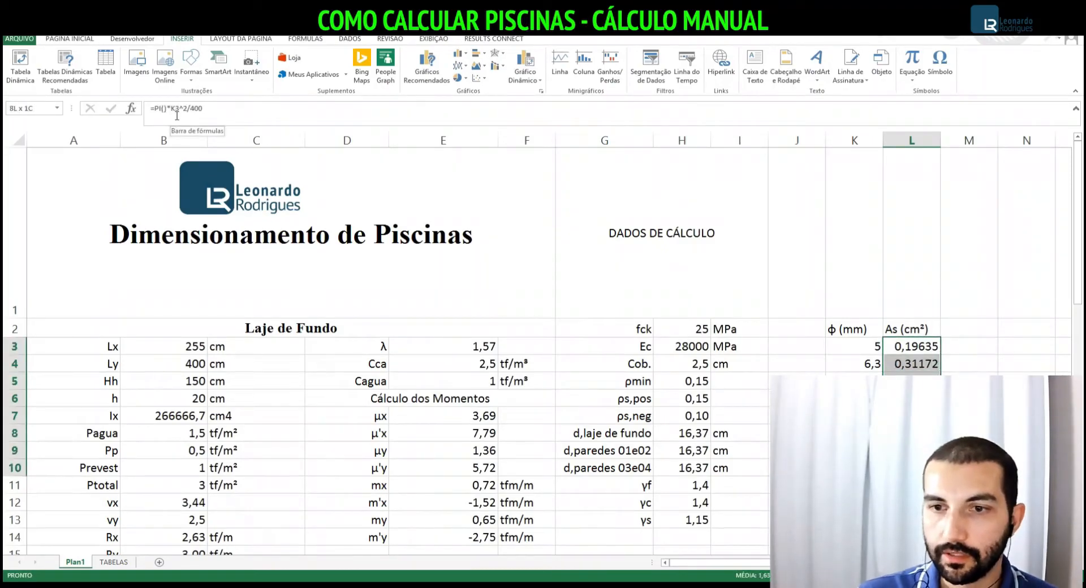
{"action": "left_click", "coordinate": [69, 40]}
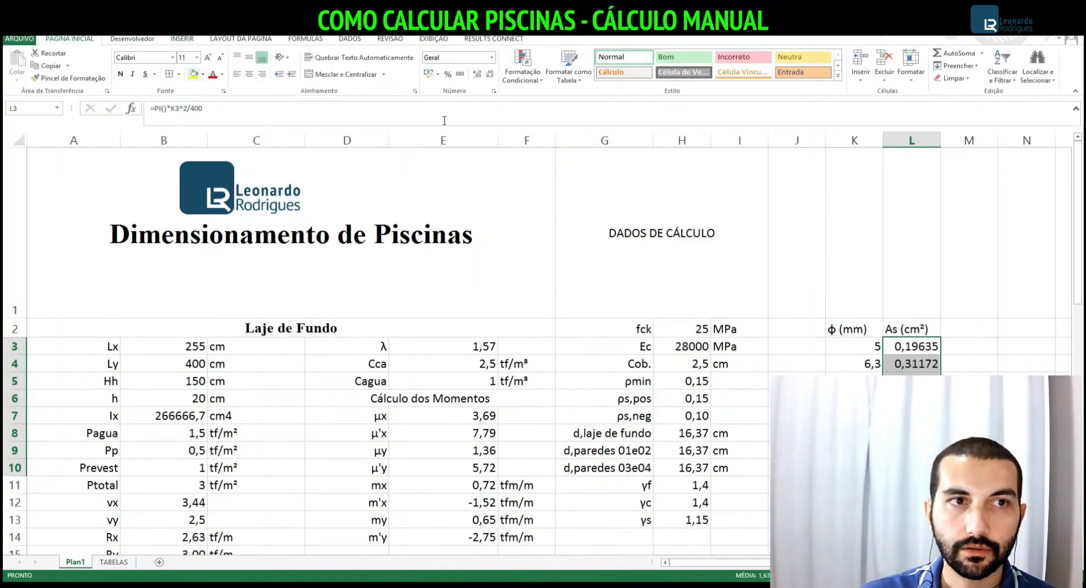
{"action": "left_click", "coordinate": [489, 76]}
{"action": "left_click", "coordinate": [489, 76]}
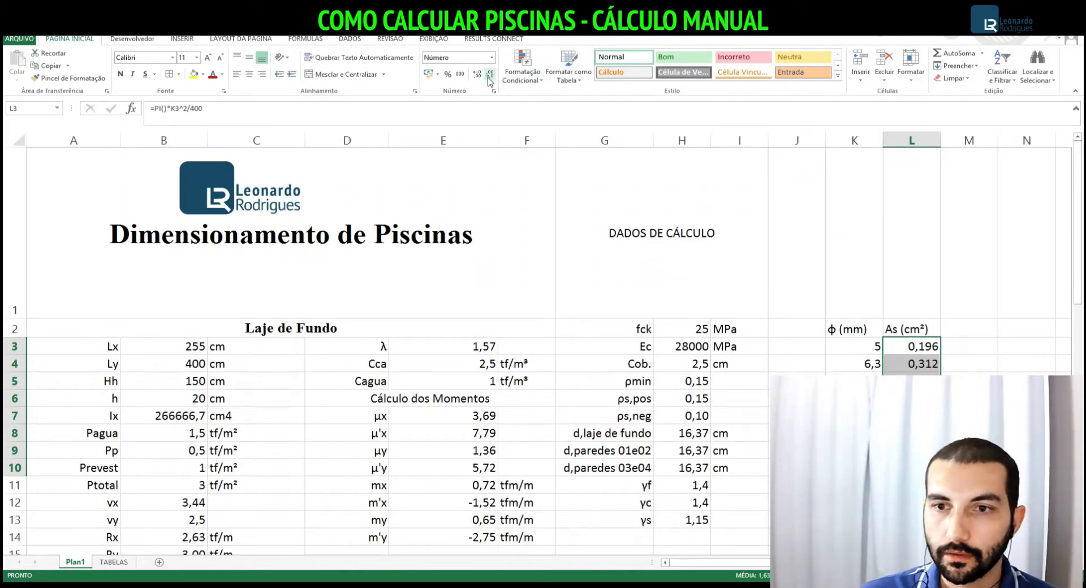
Add list data validation to cell B57 in the φ row, using the bar diameters in K3:K10 as the source
{"action": "left_click", "coordinate": [853, 503]}
{"action": "left_click", "coordinate": [853, 520]}
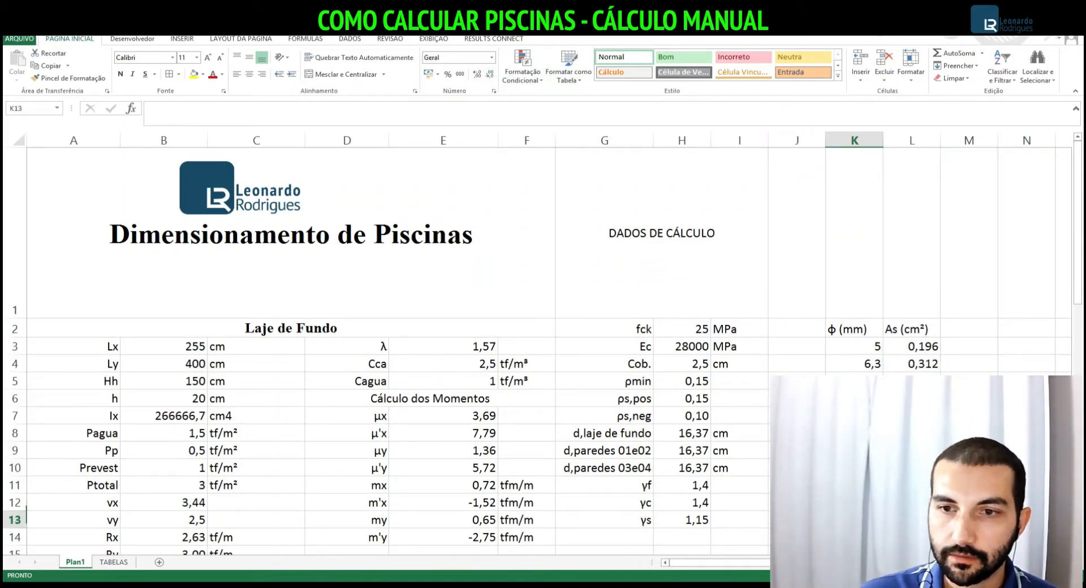
{"action": "left_click", "coordinate": [796, 537]}
{"action": "key", "text": "Left"}
{"action": "key", "text": "Left"}
{"action": "key", "text": "Left"}
{"action": "key", "text": "Left"}
{"action": "key", "text": "Left"}
{"action": "key", "text": "Left"}
{"action": "key", "text": "Left"}
{"action": "key", "text": "Left"}
{"action": "key", "text": "Down"}
{"action": "key", "text": "Down"}
{"action": "key", "text": "Down"}
{"action": "key", "text": "Down"}
{"action": "key", "text": "Down"}
{"action": "key", "text": "Down"}
{"action": "key", "text": "Down"}
{"action": "key", "text": "Down"}
{"action": "key", "text": "Down"}
{"action": "key", "text": "Down"}
{"action": "key", "text": "Down"}
{"action": "key", "text": "Down"}
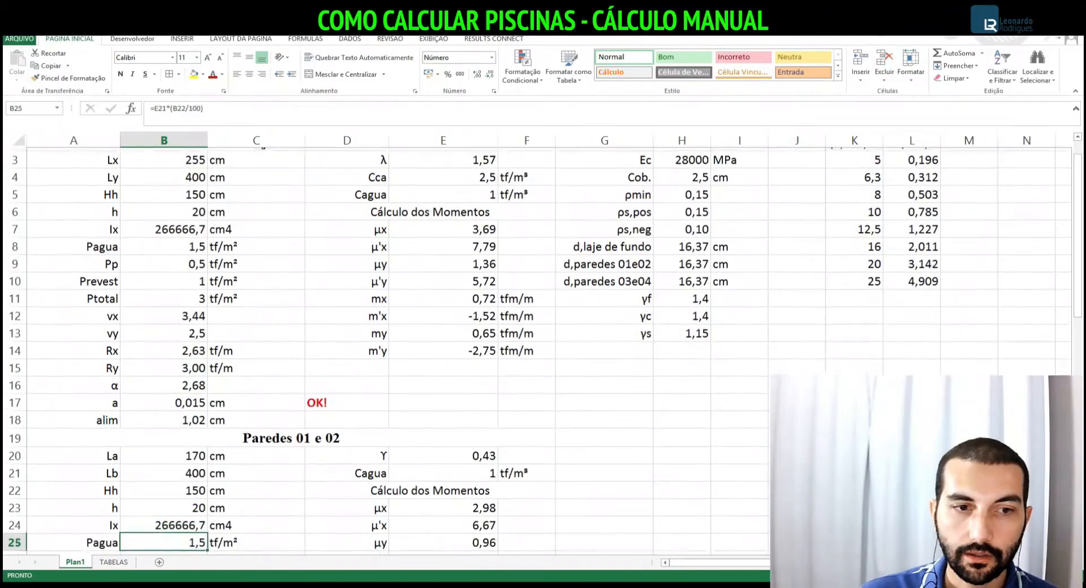
{"action": "key", "text": "Down"}
{"action": "key", "text": "Down"}
{"action": "key", "text": "Down"}
{"action": "key", "text": "Down"}
{"action": "key", "text": "Down"}
{"action": "key", "text": "Down"}
{"action": "key", "text": "Down"}
{"action": "key", "text": "Down"}
{"action": "key", "text": "Down"}
{"action": "key", "text": "Down"}
{"action": "key", "text": "Down"}
{"action": "key", "text": "Down"}
{"action": "key", "text": "Down"}
{"action": "key", "text": "Down"}
{"action": "key", "text": "Down"}
{"action": "key", "text": "Down"}
{"action": "key", "text": "Down"}
{"action": "key", "text": "Down"}
{"action": "key", "text": "Down"}
{"action": "key", "text": "Down"}
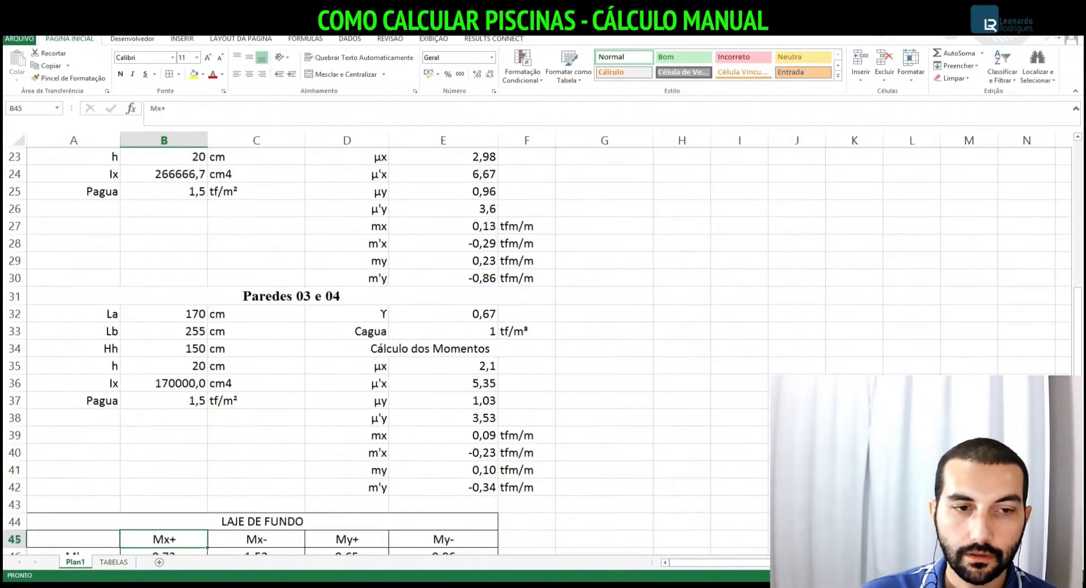
{"action": "key", "text": "Down"}
{"action": "key", "text": "Down"}
{"action": "key", "text": "Up"}
{"action": "key", "text": "Up"}
{"action": "key", "text": "Up"}
{"action": "key", "text": "Up"}
{"action": "key", "text": "Up"}
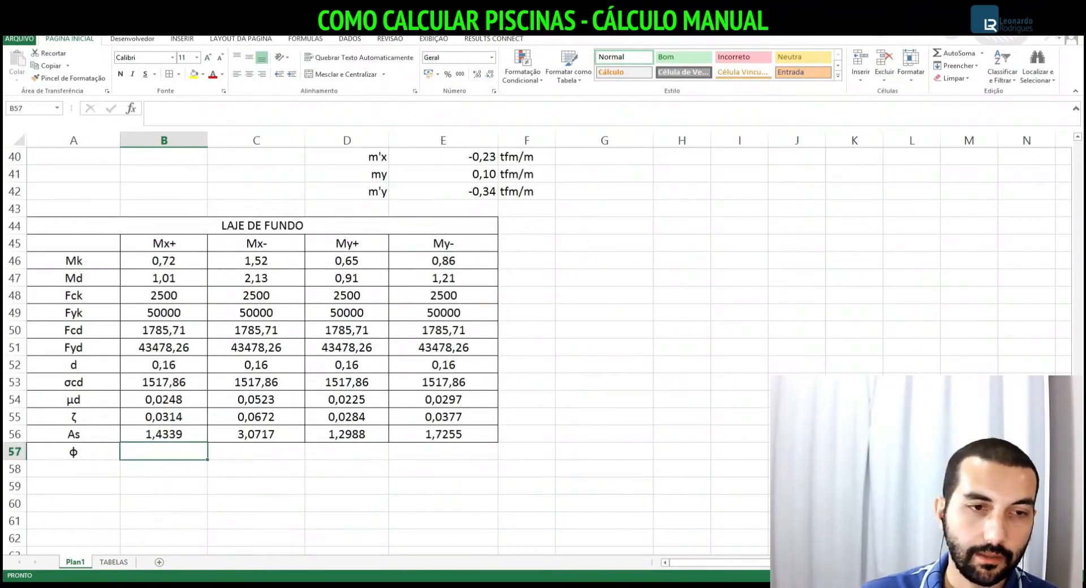
{"action": "left_click", "coordinate": [182, 39]}
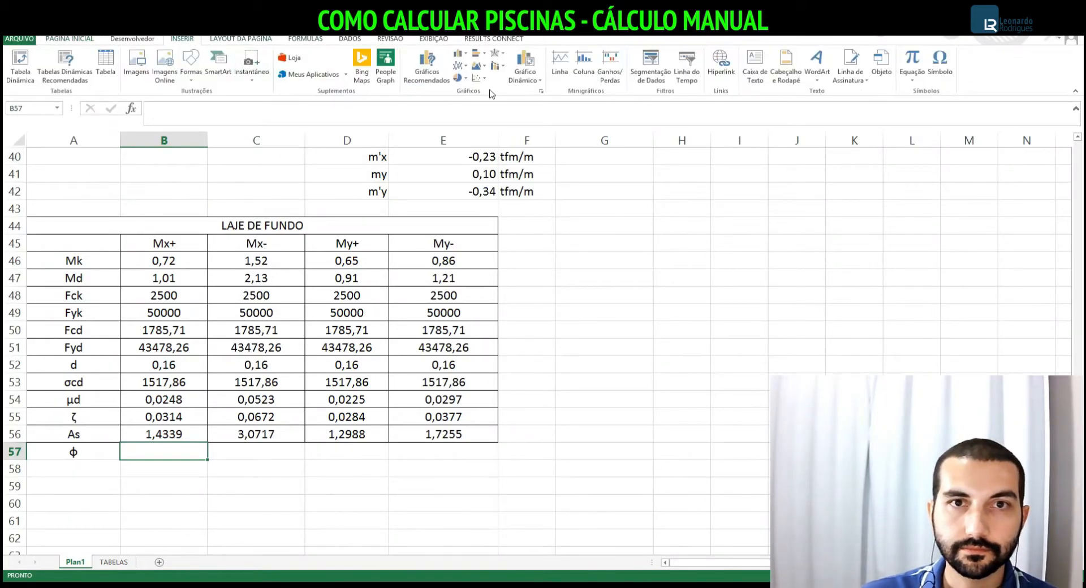
{"action": "left_click", "coordinate": [353, 39]}
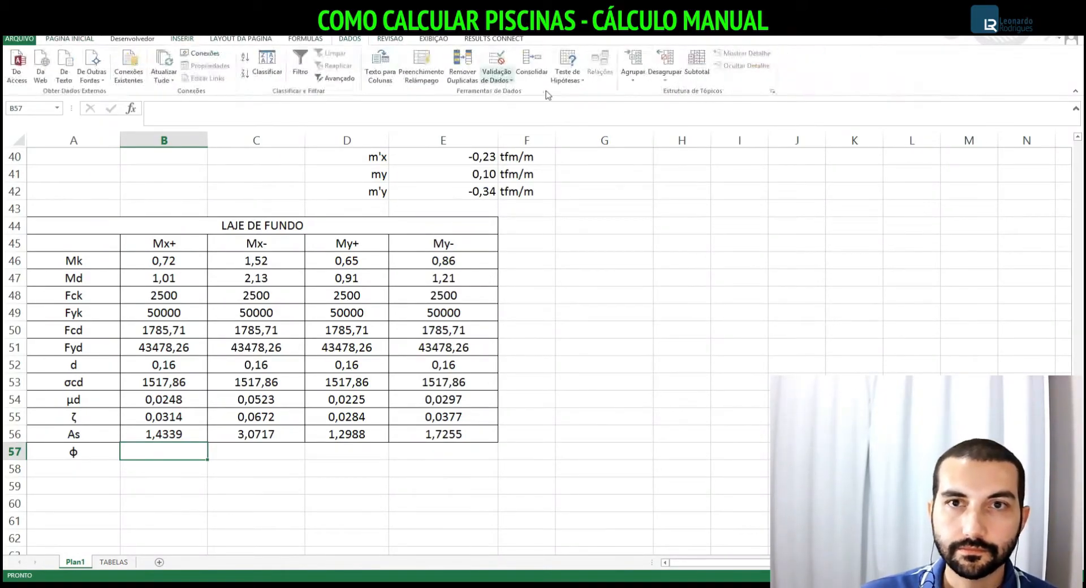
{"action": "left_click", "coordinate": [500, 84]}
{"action": "left_click", "coordinate": [543, 107]}
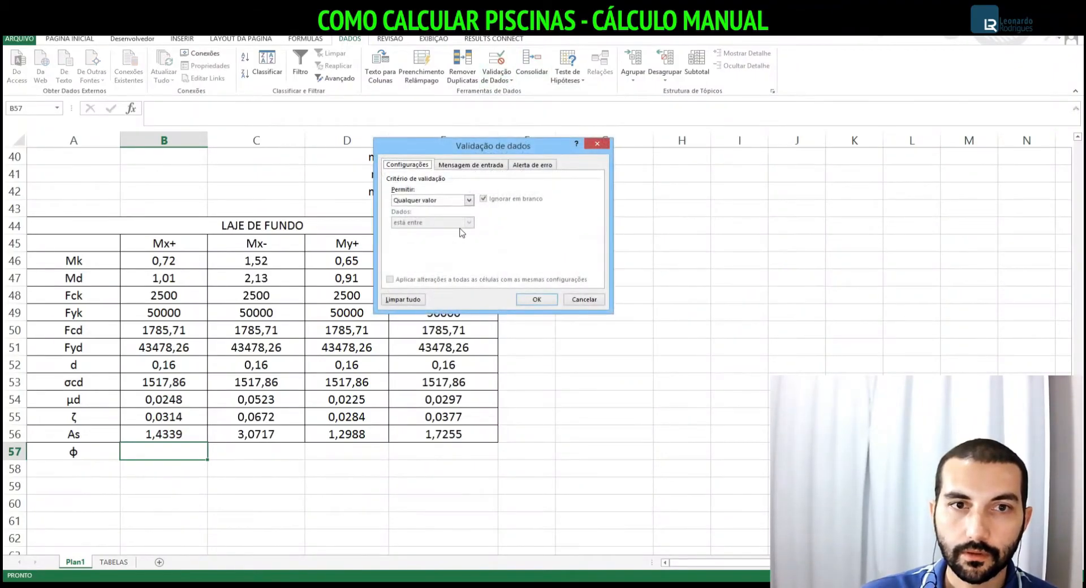
{"action": "left_click", "coordinate": [468, 201]}
{"action": "left_click", "coordinate": [419, 232]}
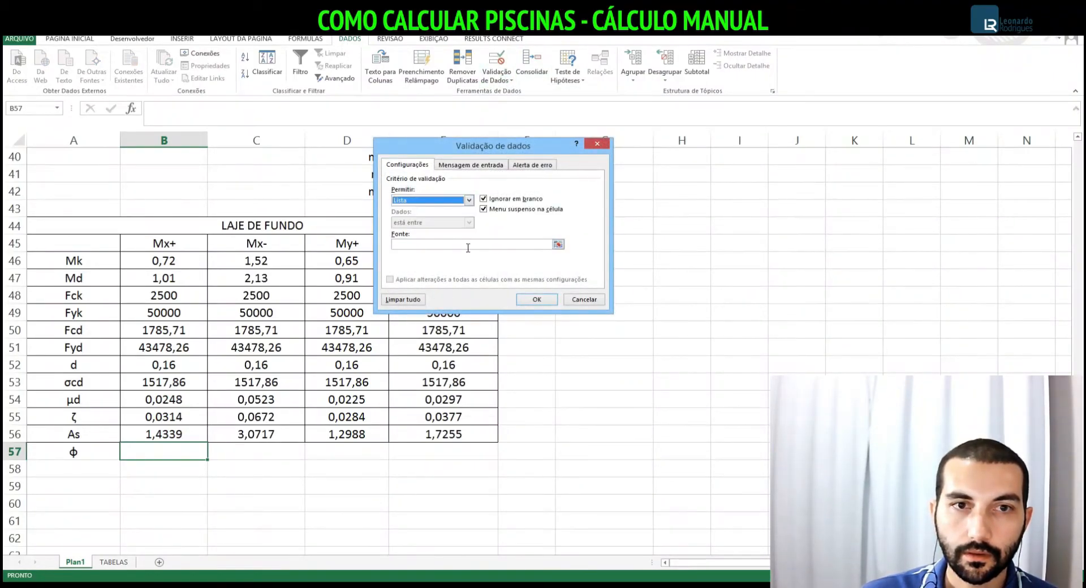
{"action": "left_click", "coordinate": [558, 244]}
{"action": "scroll", "coordinate": [839, 284], "scroll_direction": "up", "scroll_amount": 10}
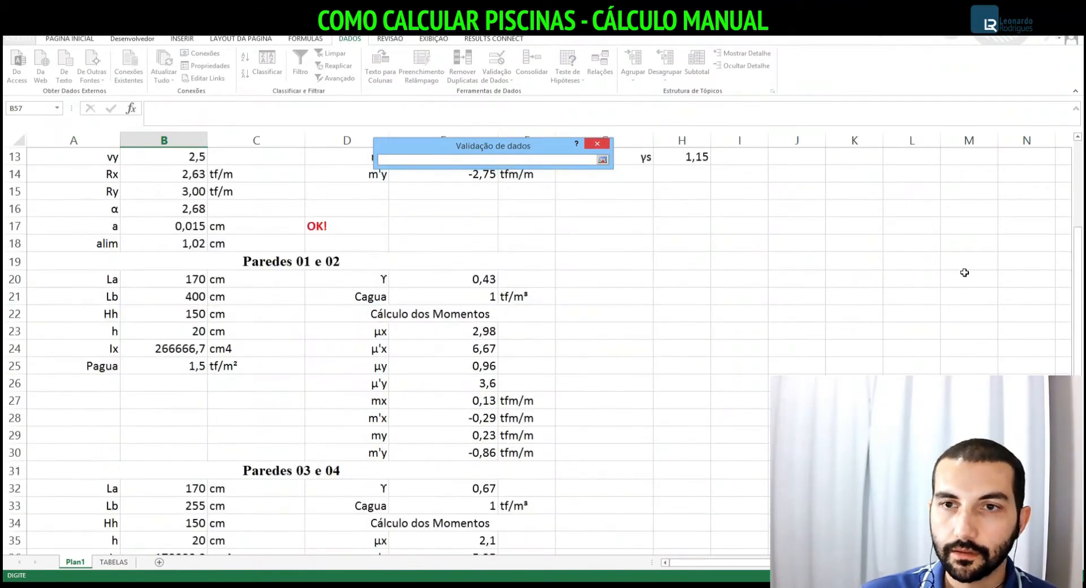
{"action": "scroll", "coordinate": [790, 220], "scroll_direction": "up", "scroll_amount": 4}
{"action": "left_click_drag", "start_coordinate": [855, 345], "coordinate": [857, 468]}
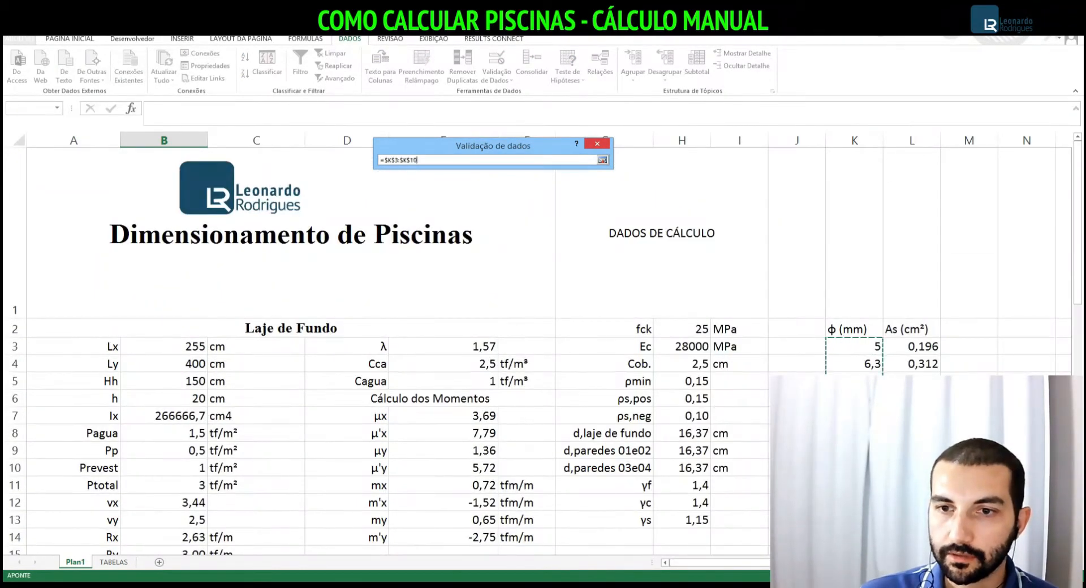
{"action": "key", "text": "Return"}
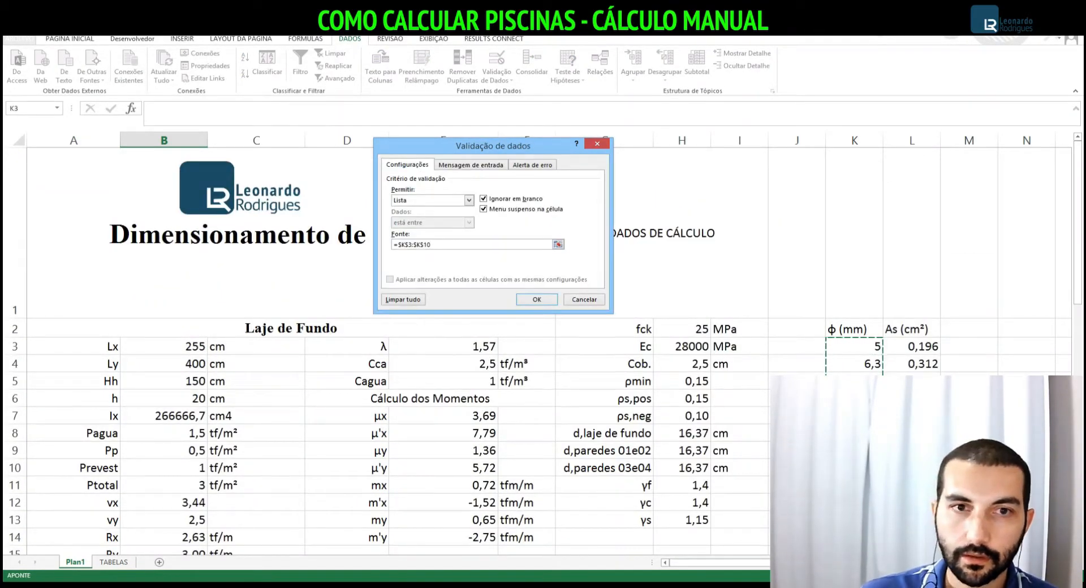
{"action": "key", "text": "Return"}
Choose the 8 mm bar diameter from the list in B57
{"action": "key", "text": "Up"}
{"action": "key", "text": "Up"}
{"action": "left_click", "coordinate": [213, 489]}
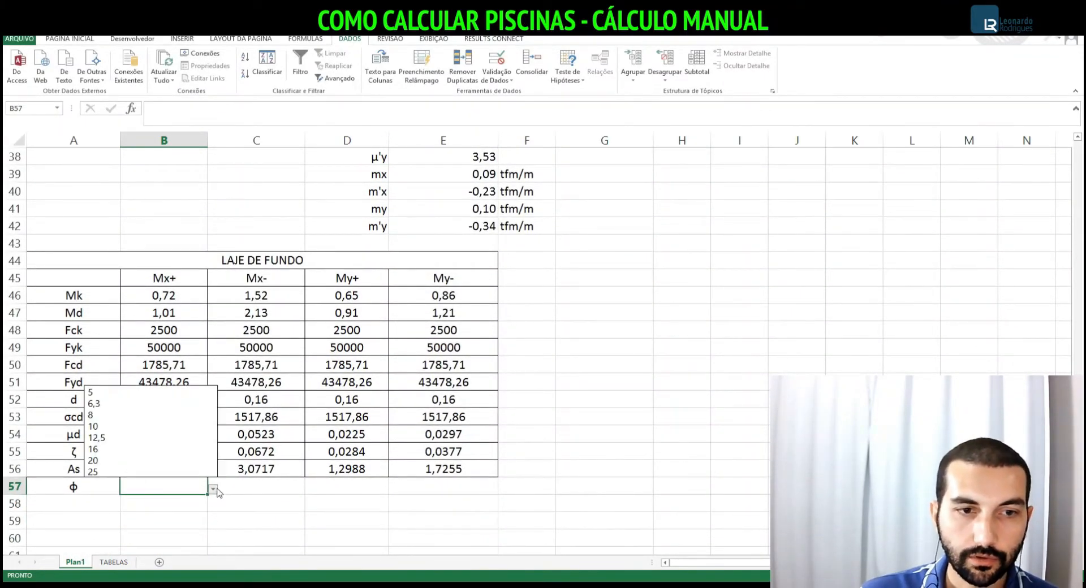
{"action": "left_click", "coordinate": [119, 415]}
Show the bar diameters in K3:K10 with one decimal place
{"action": "left_click", "coordinate": [739, 363]}
{"action": "scroll", "coordinate": [792, 328], "scroll_direction": "up", "scroll_amount": 6}
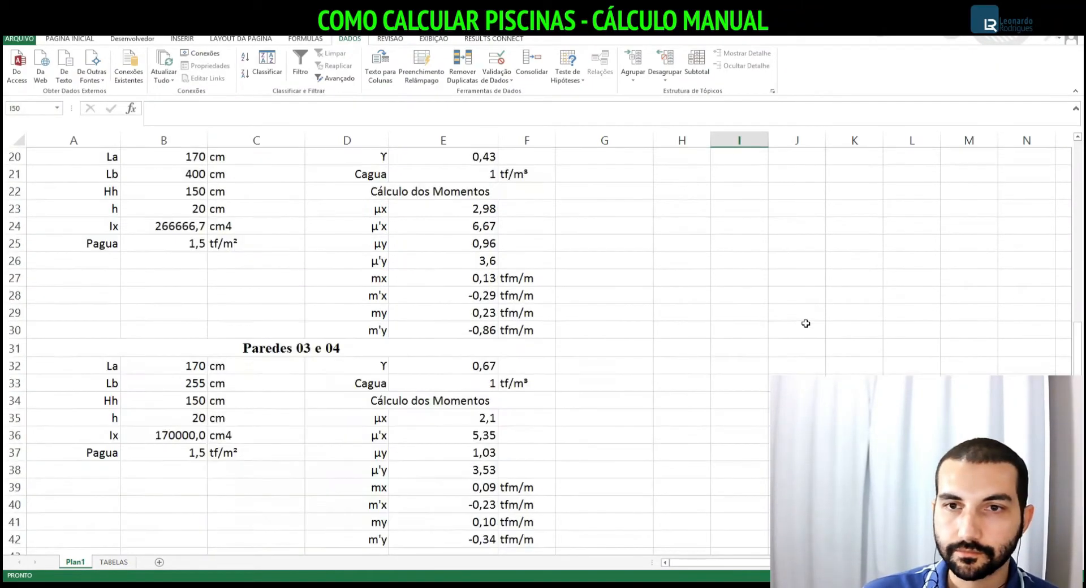
{"action": "scroll", "coordinate": [805, 323], "scroll_direction": "up", "scroll_amount": 6}
{"action": "left_click", "coordinate": [869, 351]}
{"action": "left_click", "coordinate": [243, 125]}
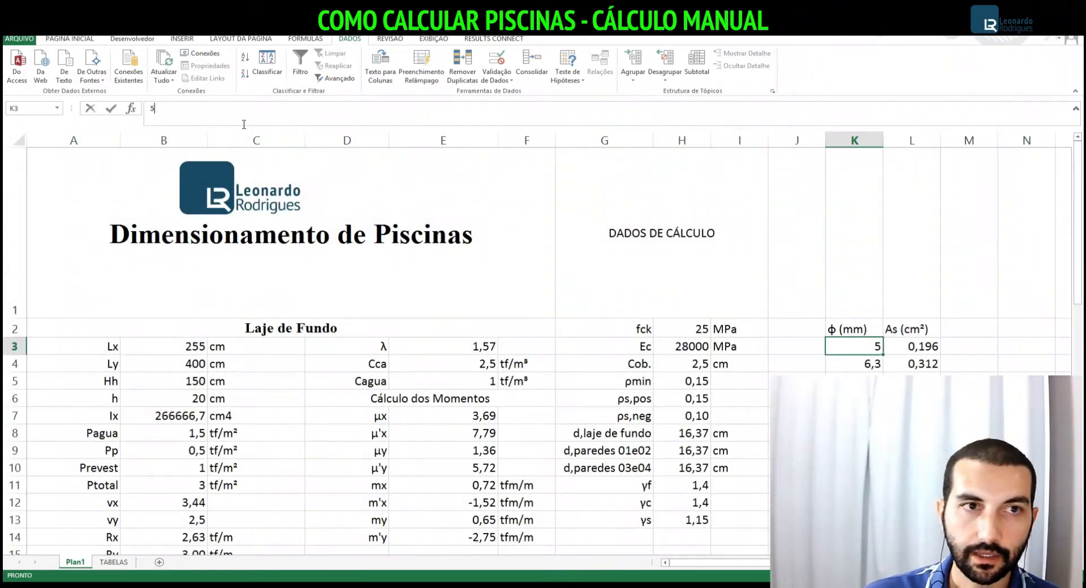
{"action": "key", "text": "Return"}
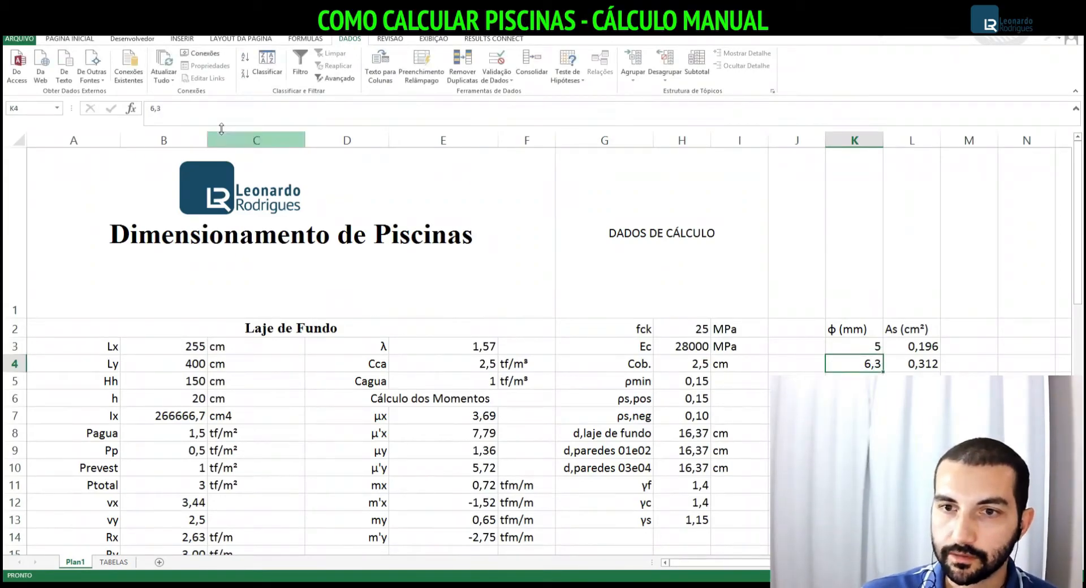
{"action": "left_click_drag", "start_coordinate": [853, 347], "coordinate": [853, 467]}
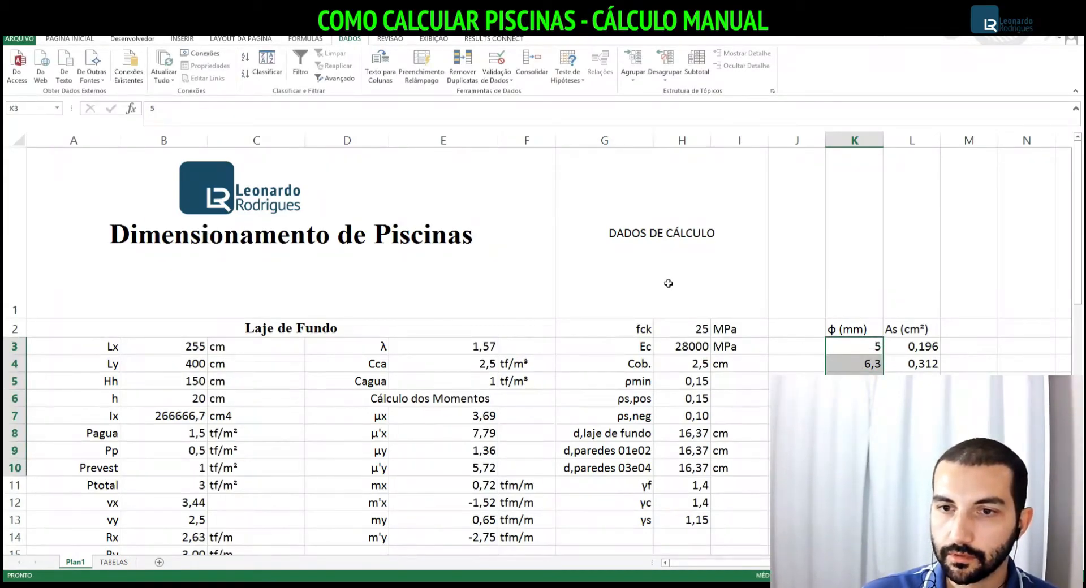
{"action": "left_click", "coordinate": [77, 40]}
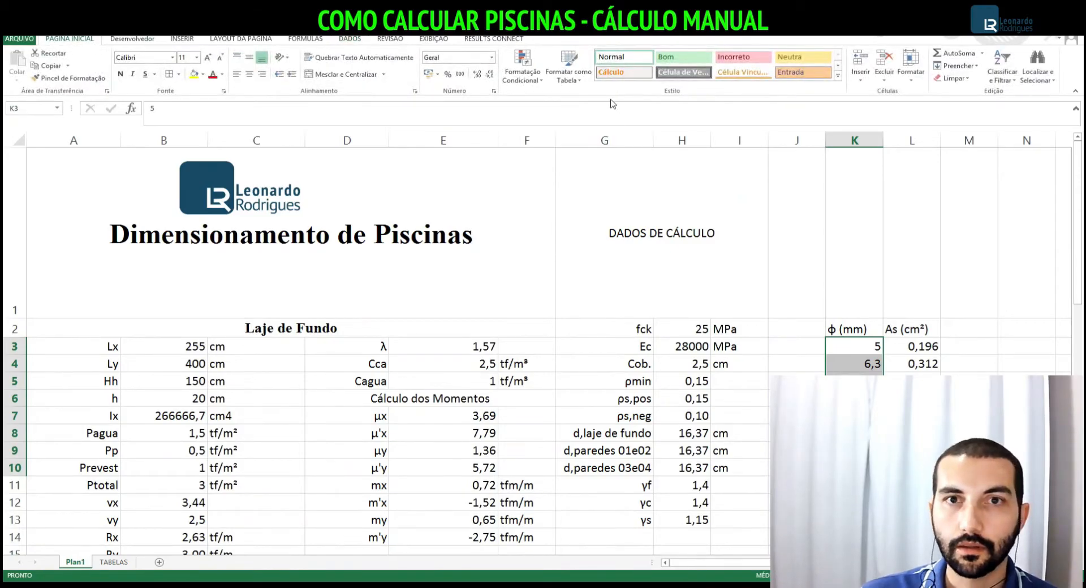
{"action": "left_click", "coordinate": [478, 74]}
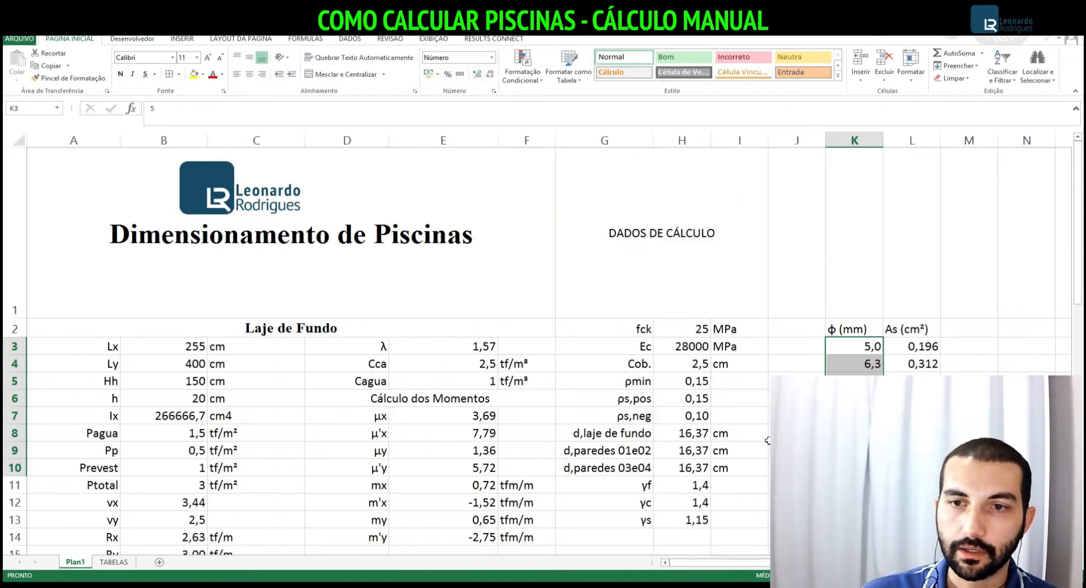
Choose 6,3 as the Mx+ bar diameter from the list in B57
{"action": "left_click", "coordinate": [753, 419]}
{"action": "key", "text": "Down"}
{"action": "key", "text": "Down"}
{"action": "key", "text": "Down"}
{"action": "key", "text": "Down"}
{"action": "key", "text": "Down"}
{"action": "key", "text": "Down"}
{"action": "key", "text": "Down"}
{"action": "key", "text": "Down"}
{"action": "key", "text": "Down"}
{"action": "key", "text": "Down"}
{"action": "key", "text": "Down"}
{"action": "key", "text": "Down"}
{"action": "key", "text": "Down"}
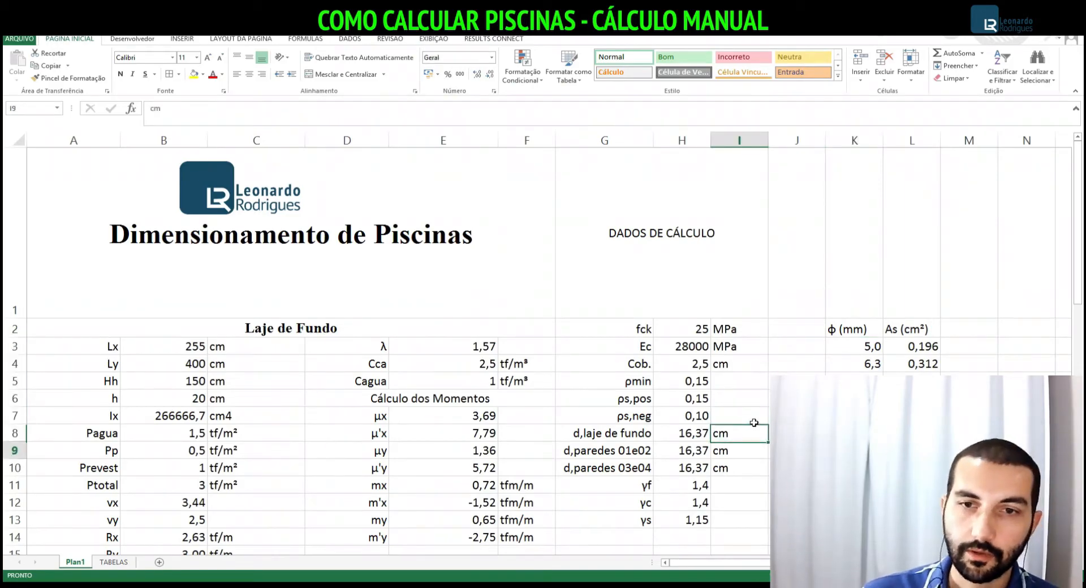
{"action": "key", "text": "Down"}
{"action": "key", "text": "Down"}
{"action": "key", "text": "Down"}
{"action": "key", "text": "Down"}
{"action": "key", "text": "Down"}
{"action": "key", "text": "Down"}
{"action": "key", "text": "Left"}
{"action": "key", "text": "Left"}
{"action": "key", "text": "Left"}
{"action": "key", "text": "Left"}
{"action": "key", "text": "Left"}
{"action": "key", "text": "Left"}
{"action": "key", "text": "Down"}
{"action": "key", "text": "Down"}
{"action": "key", "text": "Down"}
{"action": "key", "text": "Down"}
{"action": "key", "text": "Down"}
{"action": "key", "text": "Down"}
{"action": "key", "text": "Down"}
{"action": "key", "text": "Down"}
{"action": "key", "text": "Down"}
{"action": "key", "text": "Down"}
{"action": "key", "text": "Down"}
{"action": "key", "text": "Down"}
{"action": "key", "text": "Down"}
{"action": "key", "text": "Down"}
{"action": "key", "text": "Down"}
{"action": "key", "text": "Down"}
{"action": "key", "text": "Down"}
{"action": "key", "text": "Down"}
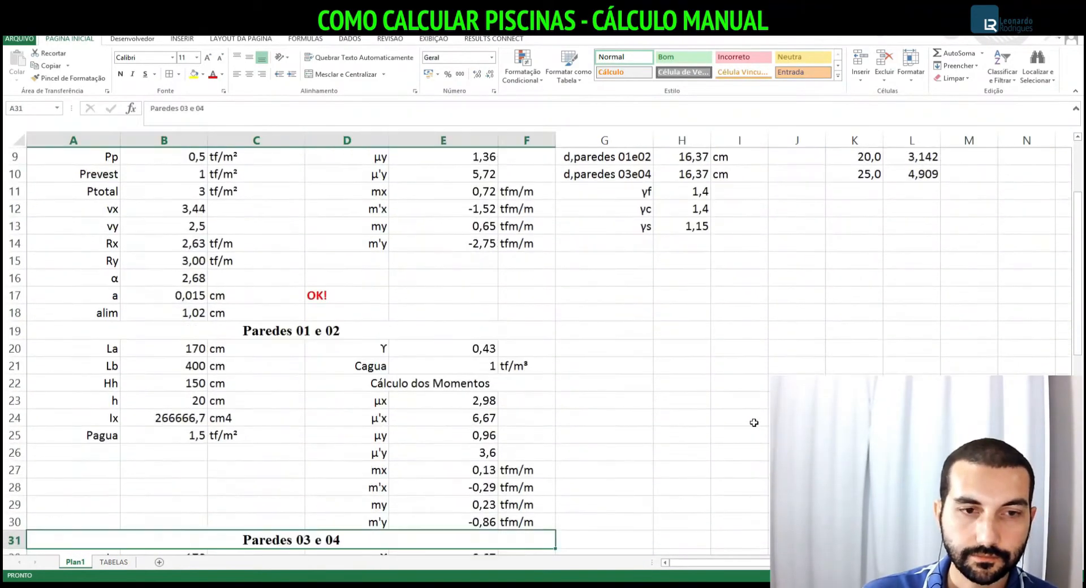
{"action": "key", "text": "Down"}
{"action": "key", "text": "Down"}
{"action": "key", "text": "Down"}
{"action": "key", "text": "Down"}
{"action": "key", "text": "Down"}
{"action": "key", "text": "Down"}
{"action": "key", "text": "Down"}
{"action": "key", "text": "Down"}
{"action": "key", "text": "Down"}
{"action": "key", "text": "Down"}
{"action": "key", "text": "Down"}
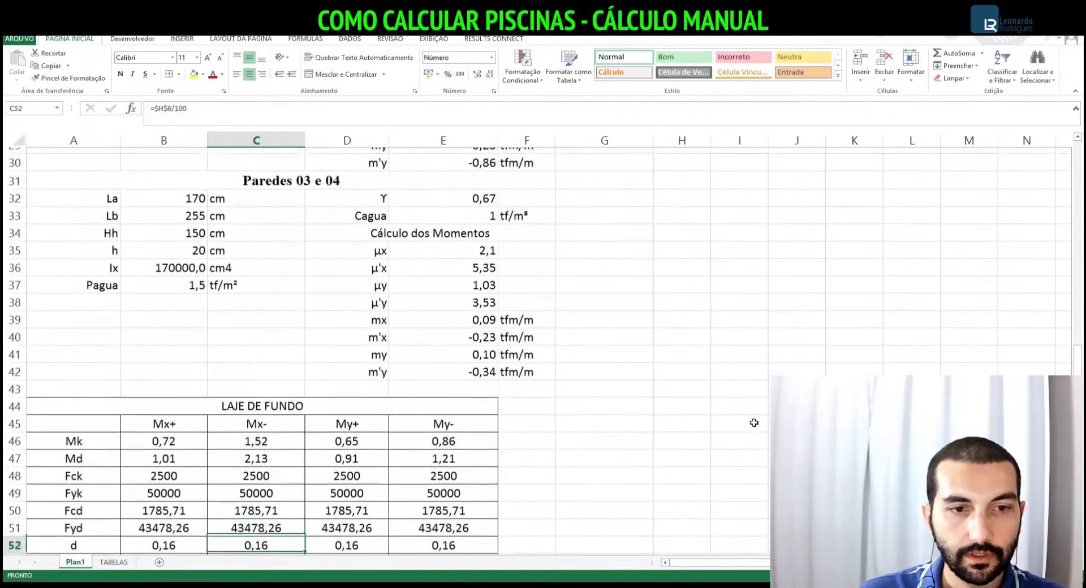
{"action": "key", "text": "Down"}
{"action": "key", "text": "Down"}
{"action": "key", "text": "Down"}
{"action": "key", "text": "Up"}
{"action": "key", "text": "Left"}
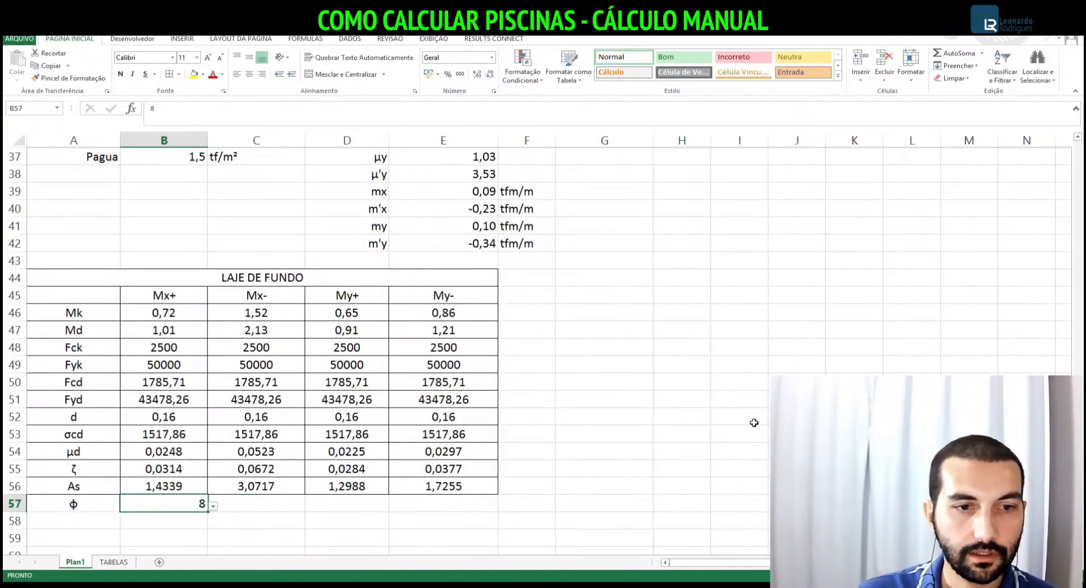
{"action": "left_click", "coordinate": [213, 506]}
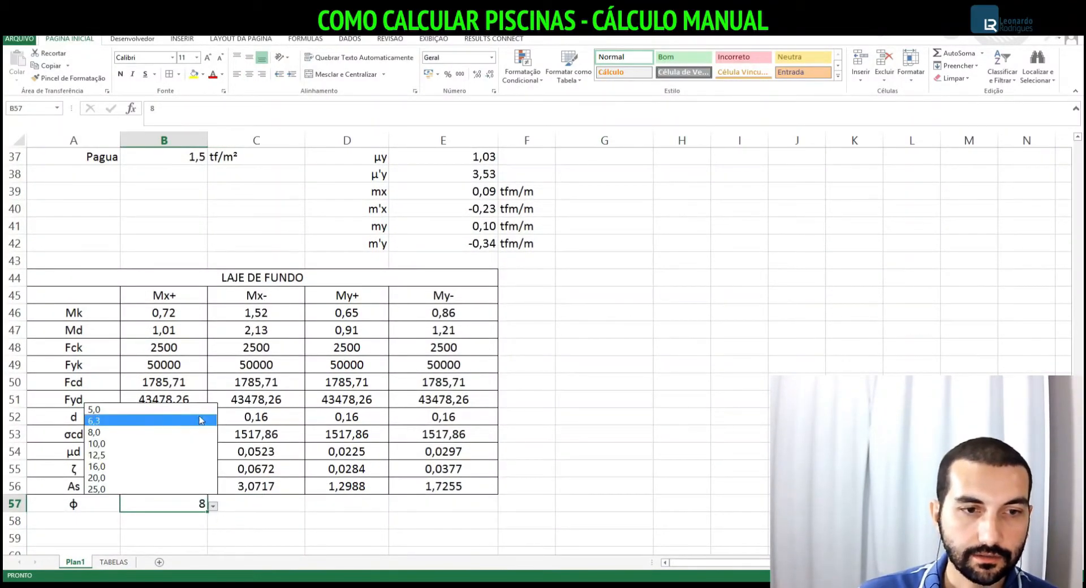
{"action": "left_click", "coordinate": [144, 422]}
{"action": "left_click", "coordinate": [220, 509]}
Label the row below φ as Qnt. De Barras in A58
{"action": "left_click", "coordinate": [107, 519]}
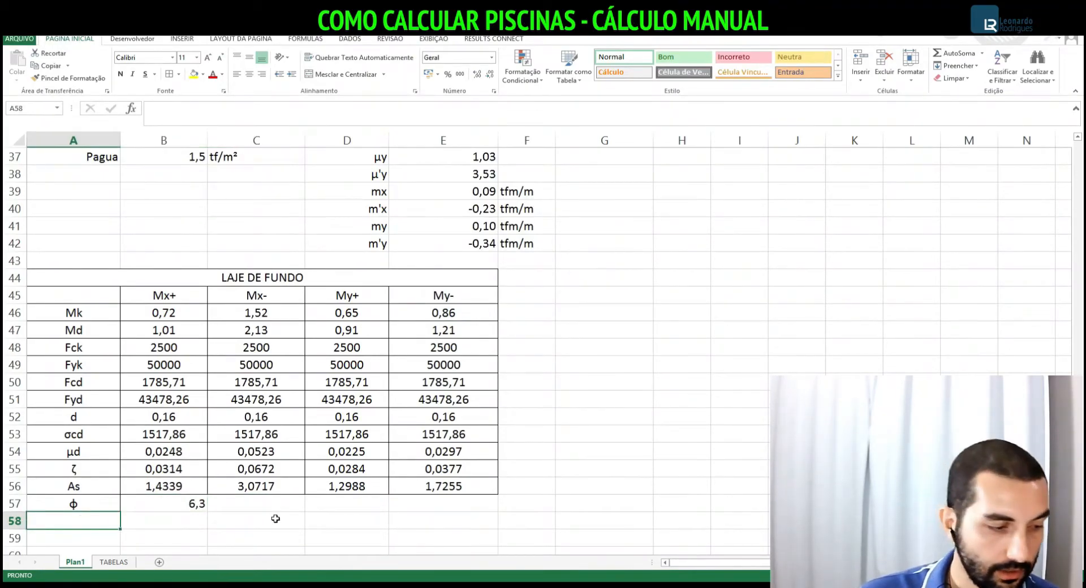
{"action": "type", "text": "As, n"}
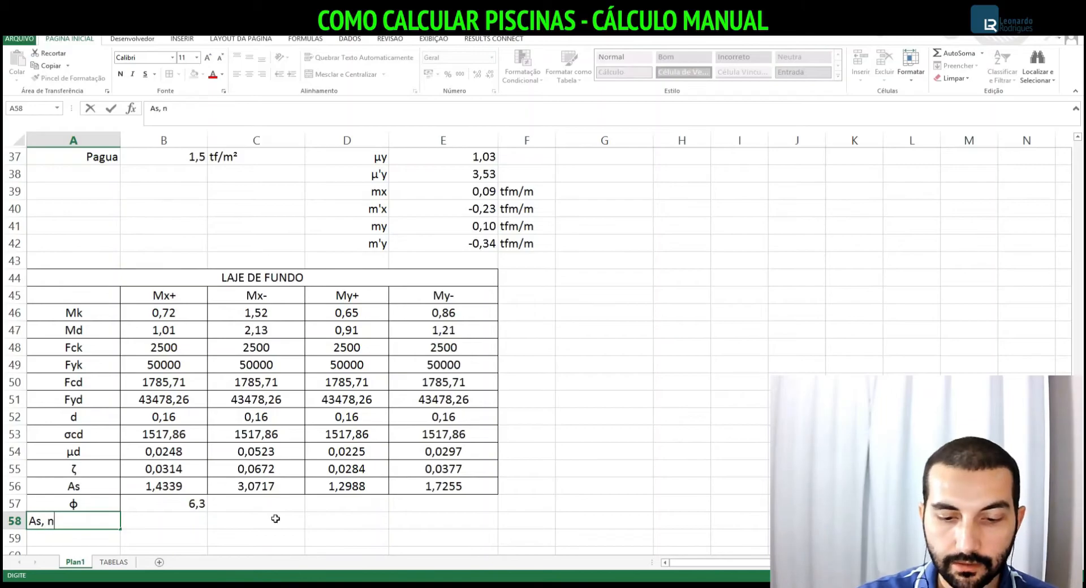
{"action": "key", "text": "BackSpace"}
{"action": "type", "text": "Qn"}
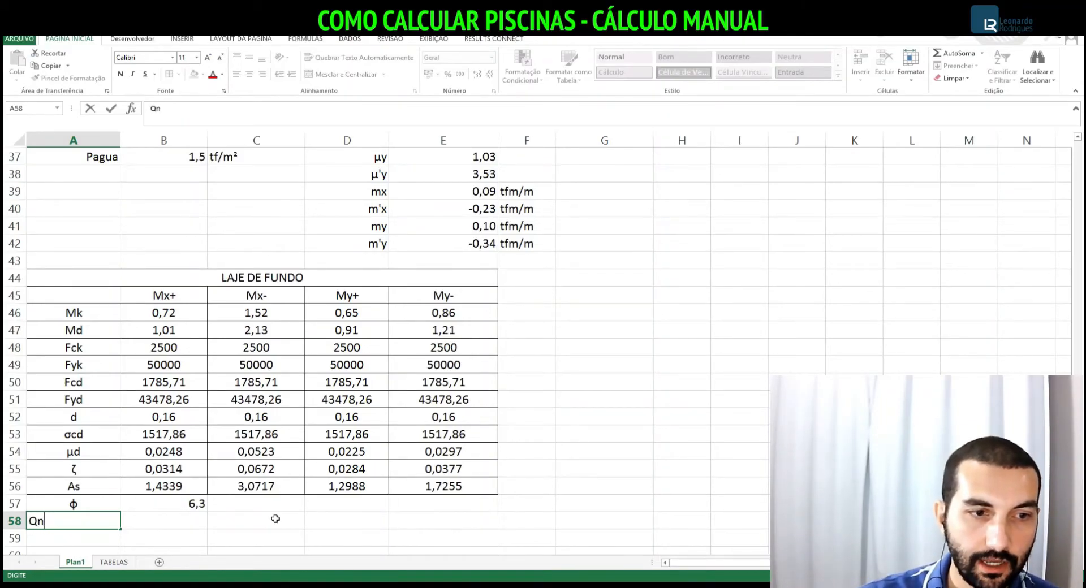
{"action": "type", "text": "t. De B"}
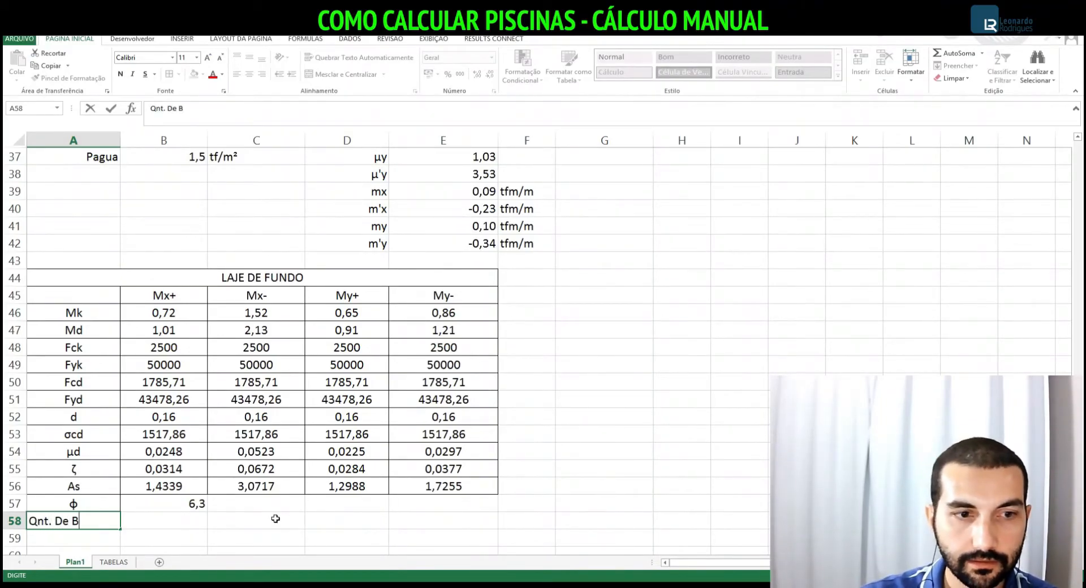
{"action": "type", "text": " Barra"}
{"action": "key", "text": "Return"}
{"action": "key", "text": "Up"}
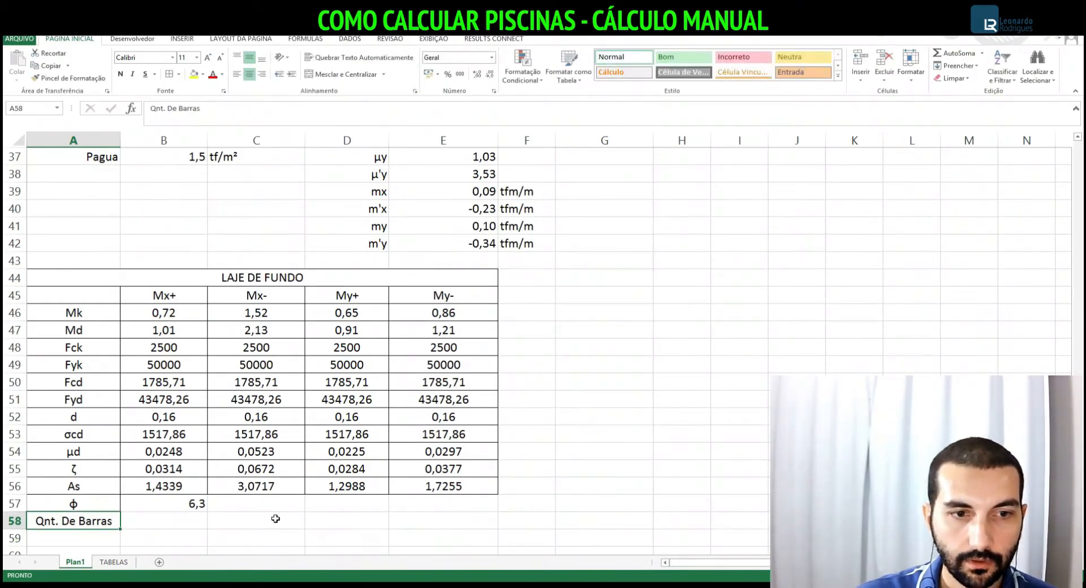
{"action": "key", "text": "Right"}
{"action": "type", "text": "="}
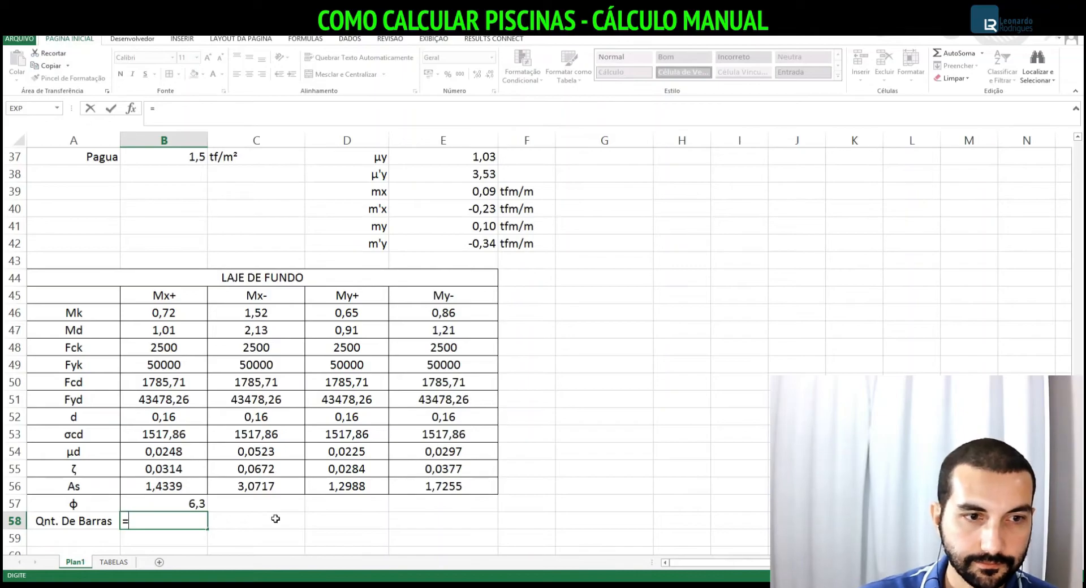
{"action": "key", "text": "Escape"}
Label cell A58 as As, Barra
{"action": "key", "text": "Left"}
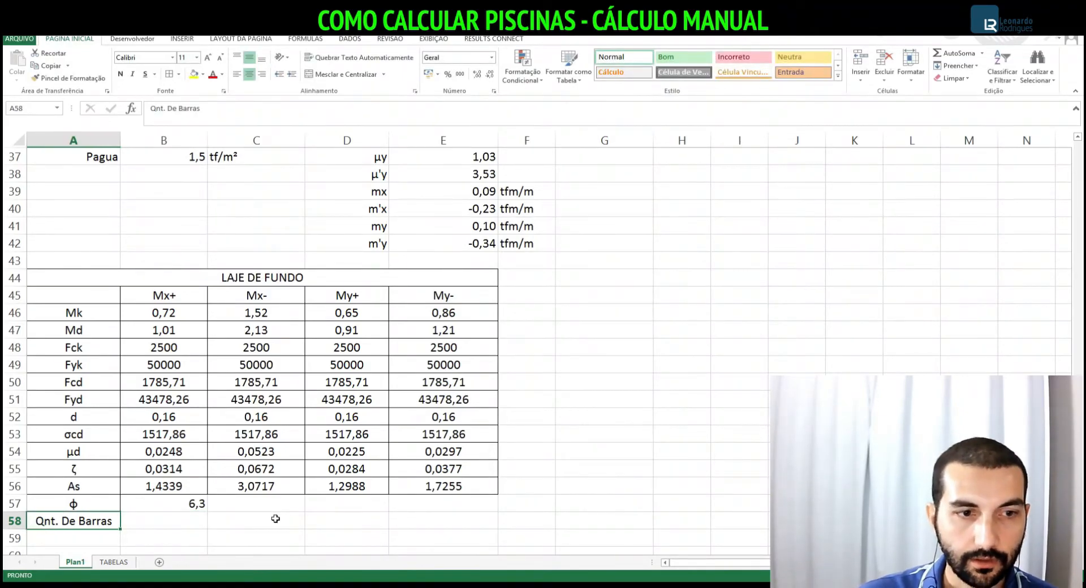
{"action": "type", "text": "As"}
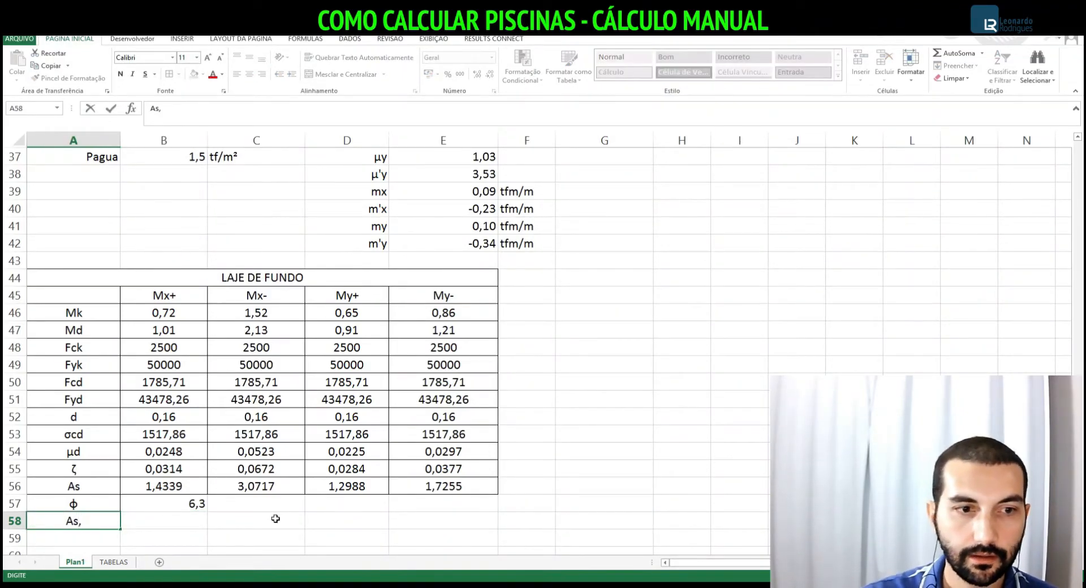
{"action": "type", "text": ", Barra"}
{"action": "key", "text": "Tab"}
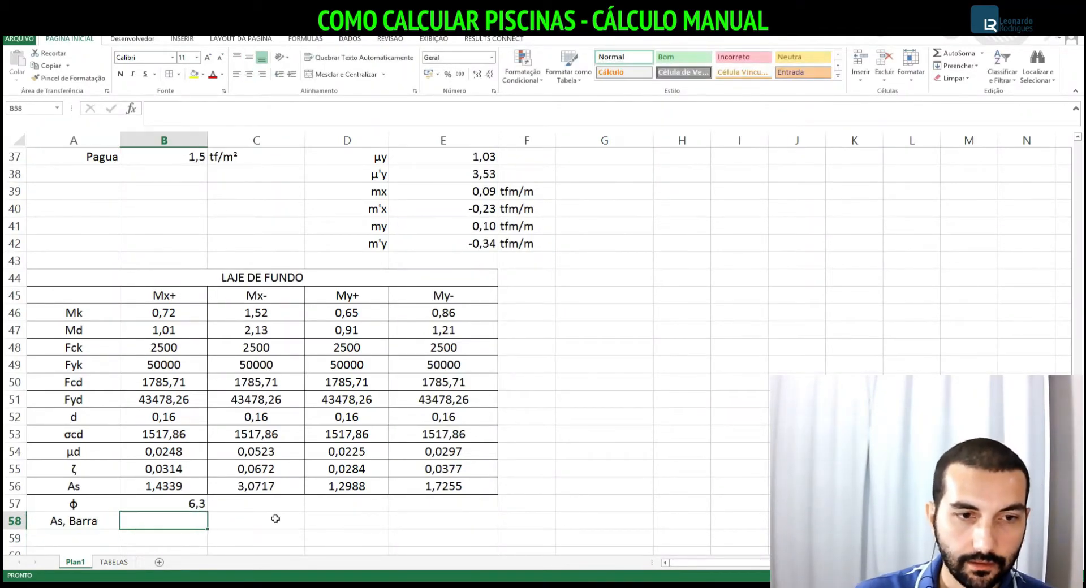
Look up the bar's steel area in B58 with =PROCV(B57;$K$2:$L$10;2;FALSO)
{"action": "type", "text": "=proc"}
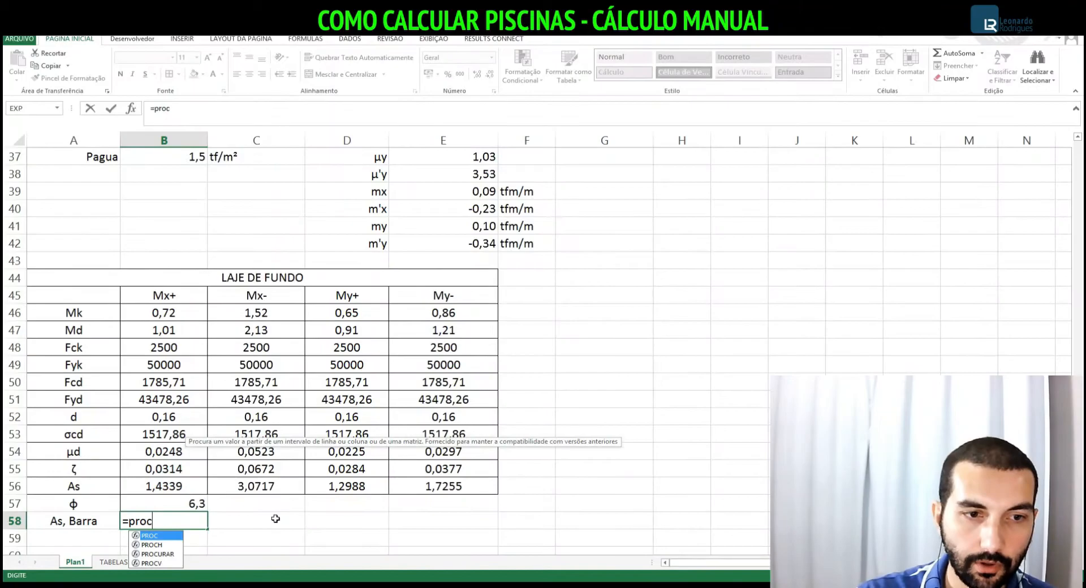
{"action": "type", "text": "v("}
{"action": "key", "text": "Up"}
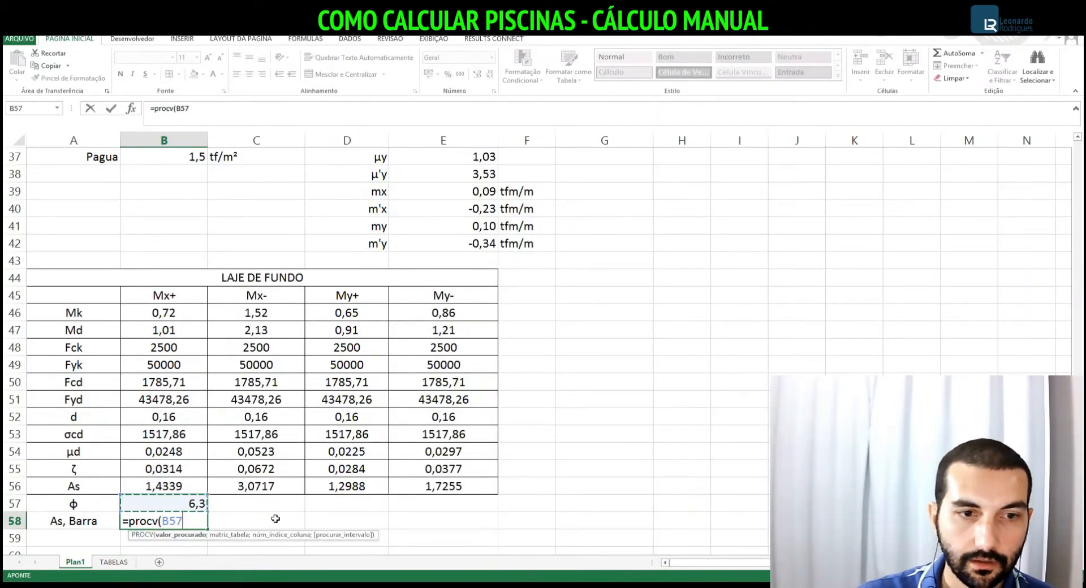
{"action": "type", "text": ";"}
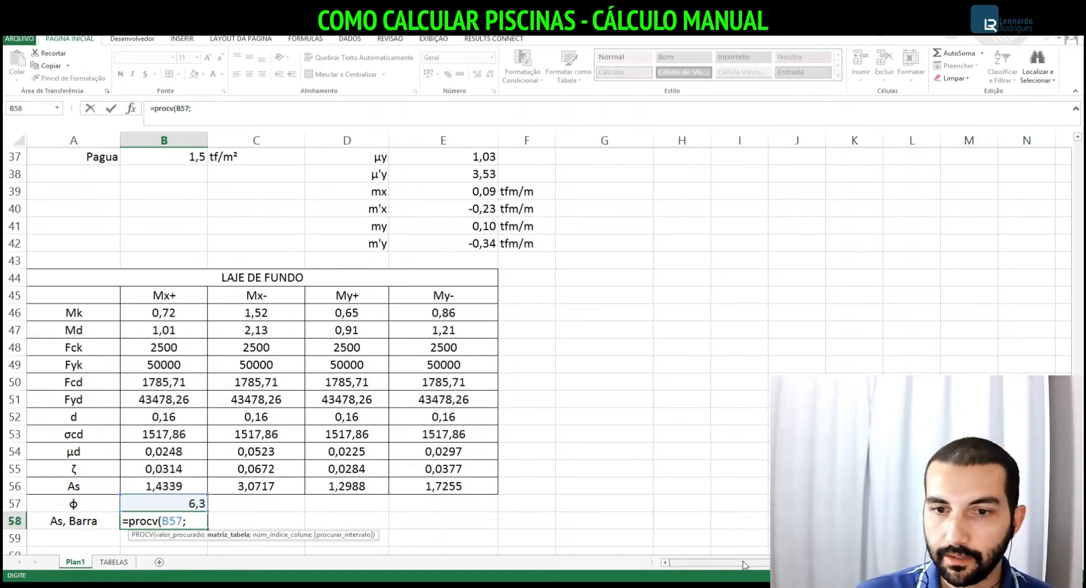
{"action": "left_click_drag", "start_coordinate": [742, 563], "coordinate": [767, 562]}
{"action": "scroll", "coordinate": [803, 361], "scroll_direction": "up", "scroll_amount": 12}
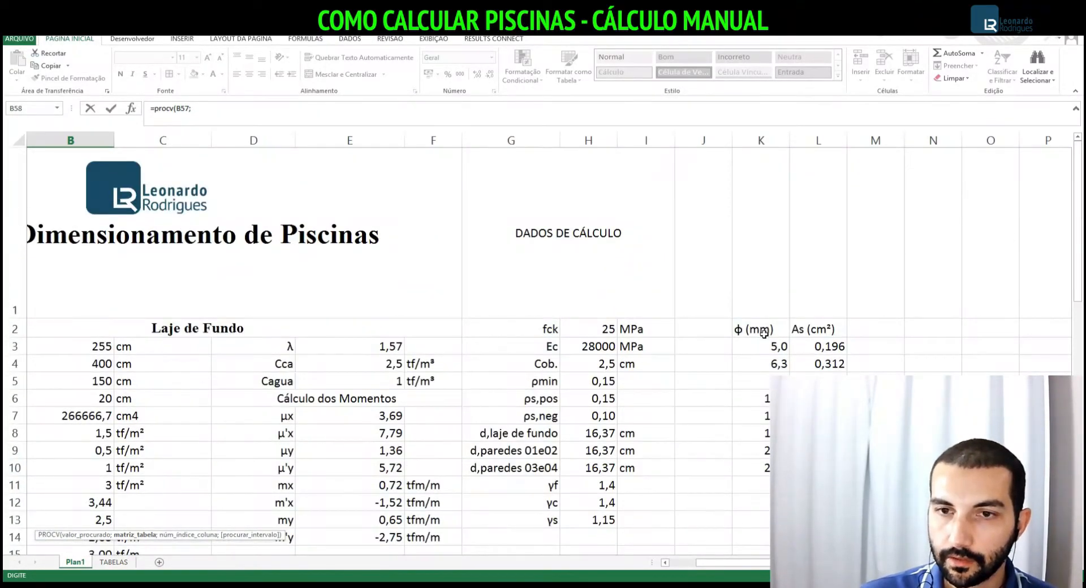
{"action": "left_click_drag", "start_coordinate": [763, 333], "coordinate": [818, 467]}
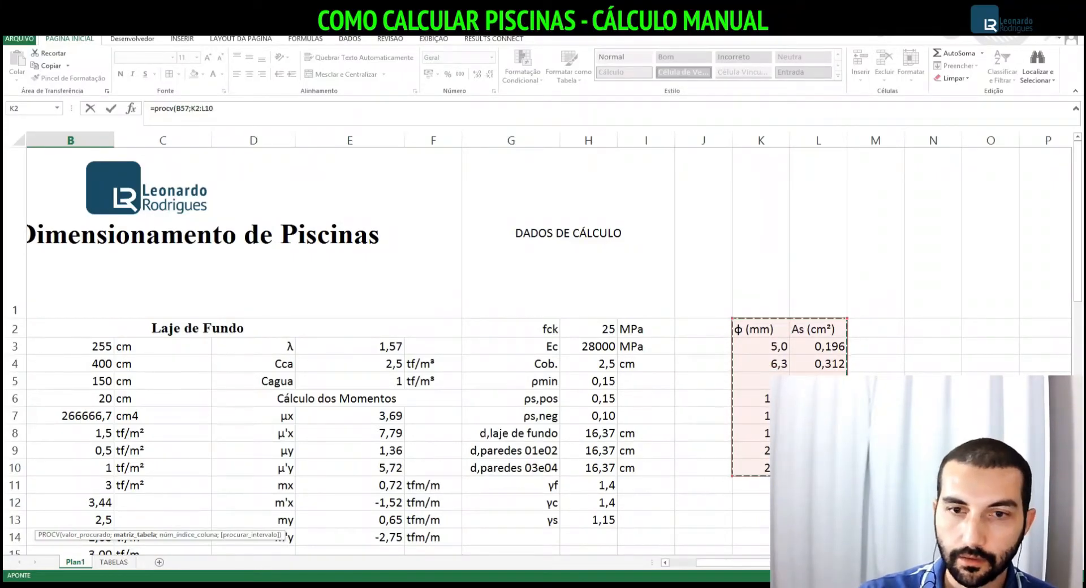
{"action": "key", "text": "F4"}
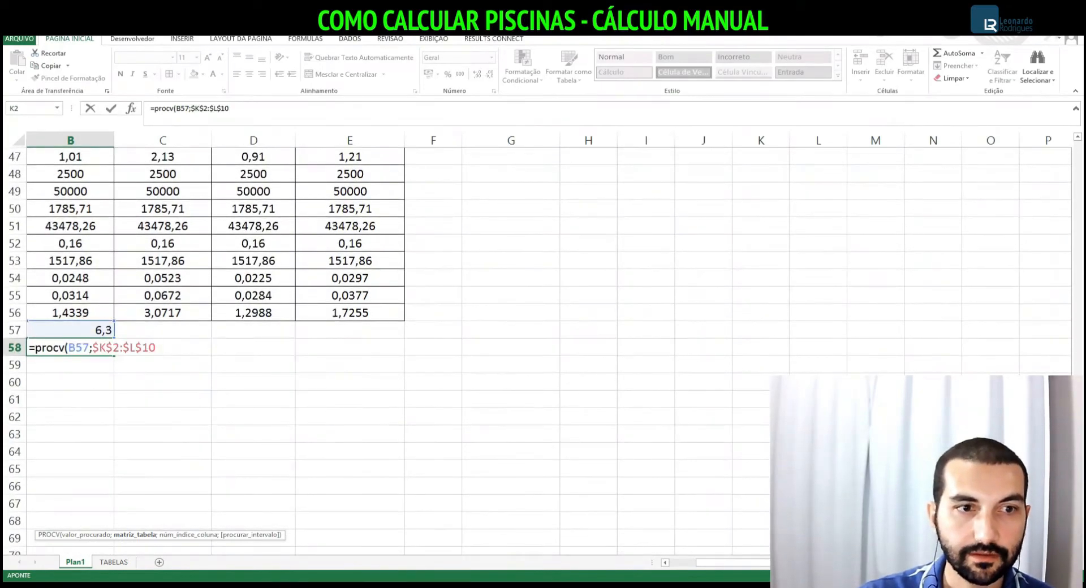
{"action": "type", "text": ";"}
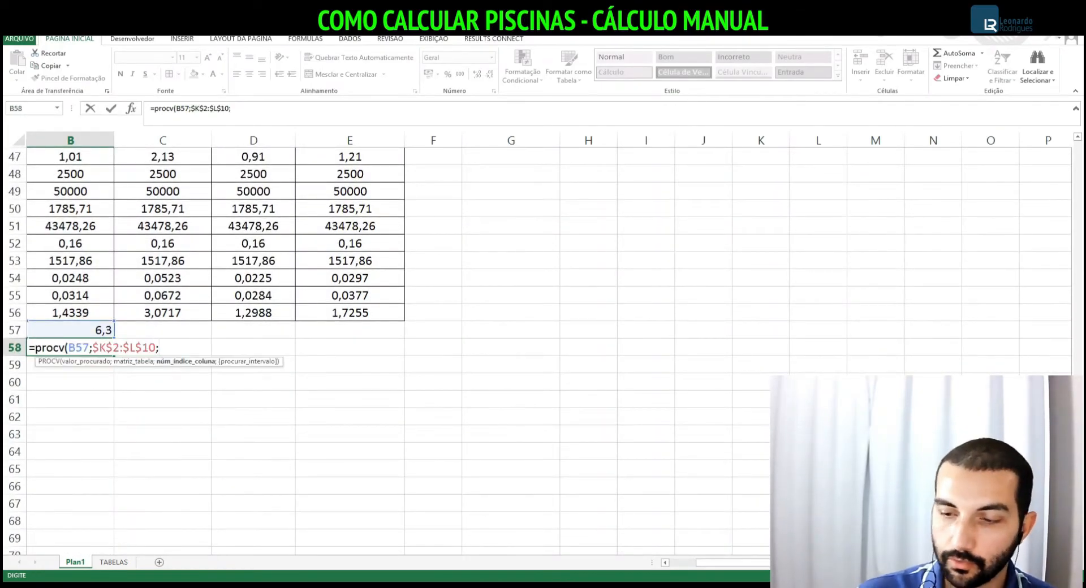
{"action": "type", "text": "2;falso"}
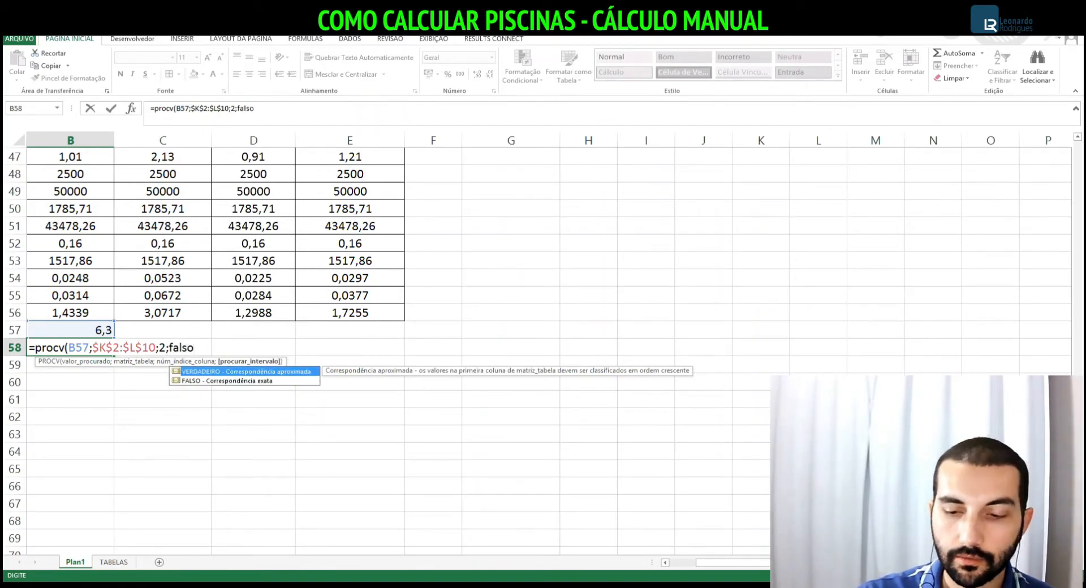
{"action": "type", "text": ")"}
{"action": "key", "text": "Return"}
Show the steel area per bar in B58 with three decimal places
{"action": "left_click", "coordinate": [70, 347]}
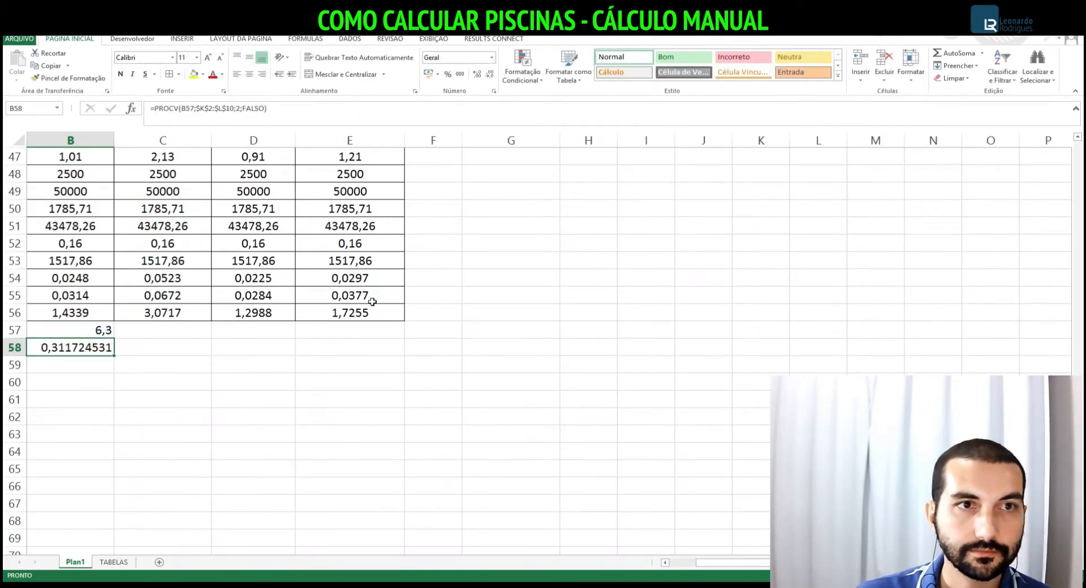
{"action": "left_click", "coordinate": [489, 75]}
{"action": "left_click", "coordinate": [490, 75]}
{"action": "left_click", "coordinate": [490, 75]}
{"action": "left_click", "coordinate": [490, 75]}
{"action": "left_click", "coordinate": [489, 75]}
{"action": "left_click", "coordinate": [490, 75]}
Label cell A59, below As, Barra, as Qnt. Barras/m
{"action": "scroll", "coordinate": [412, 238], "scroll_direction": "left", "scroll_amount": 2}
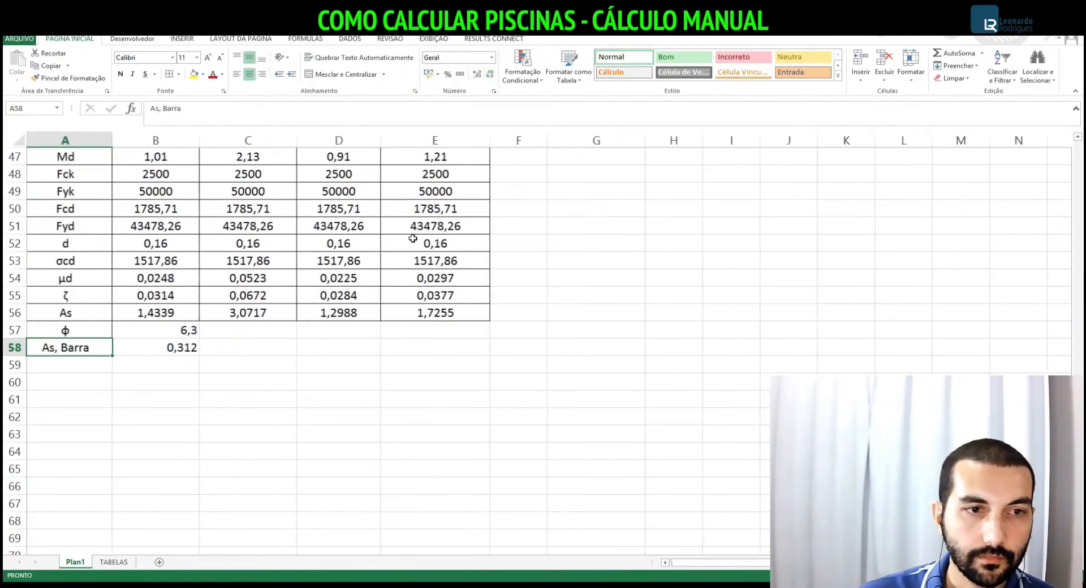
{"action": "key", "text": "Left"}
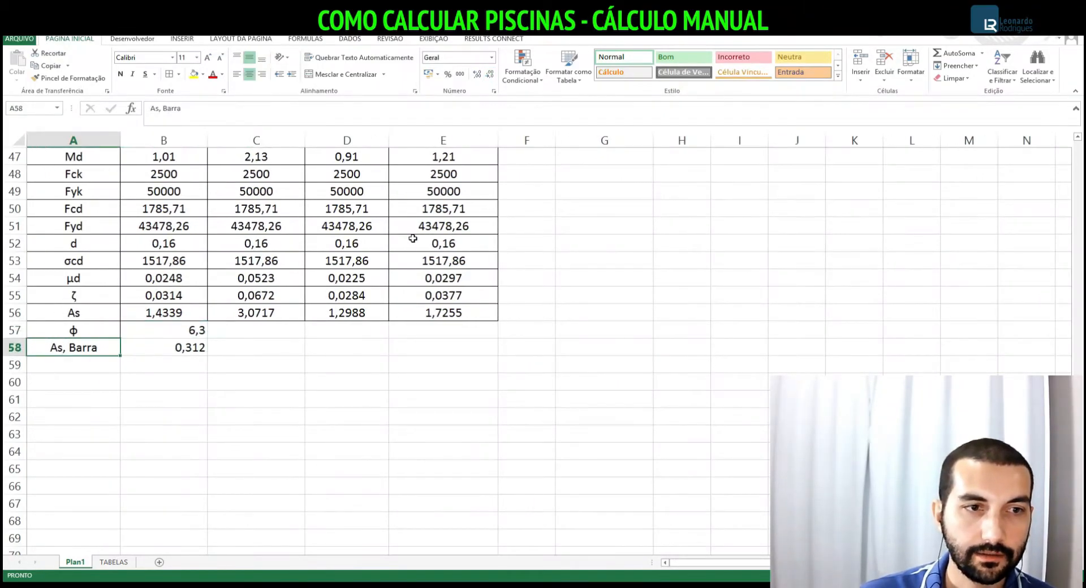
{"action": "key", "text": "Down"}
{"action": "type", "text": "Qnt. Barras"}
{"action": "key", "text": "Right"}
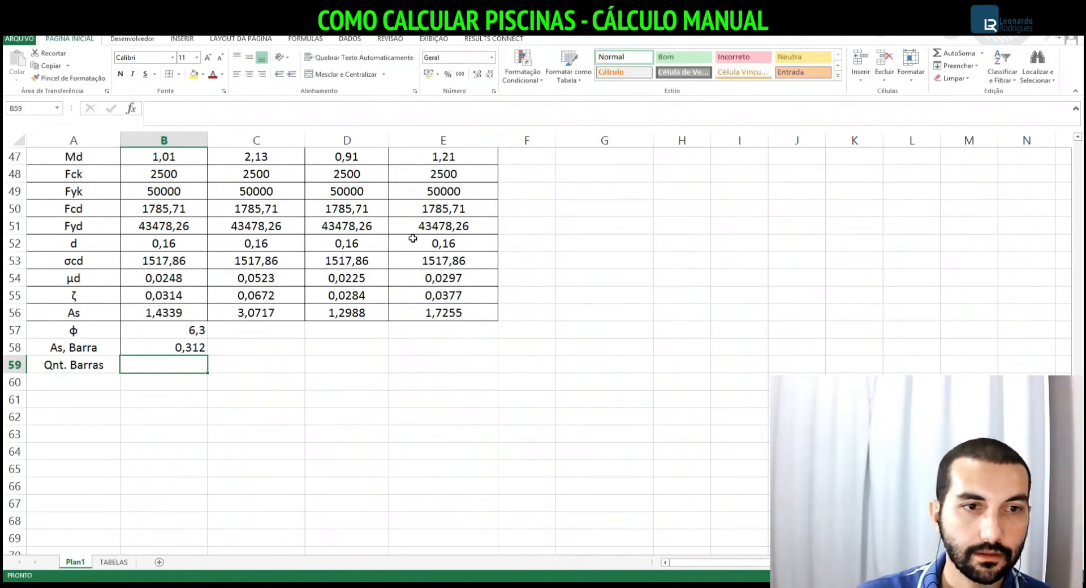
{"action": "type", "text": "="}
{"action": "key", "text": "Escape"}
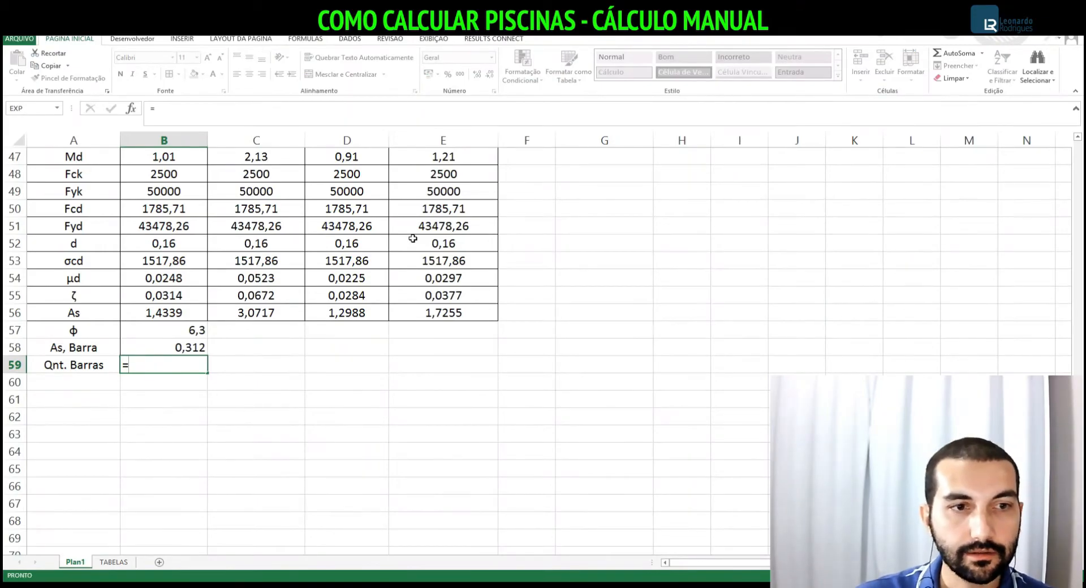
{"action": "key", "text": "Left"}
{"action": "left_click", "coordinate": [238, 112]}
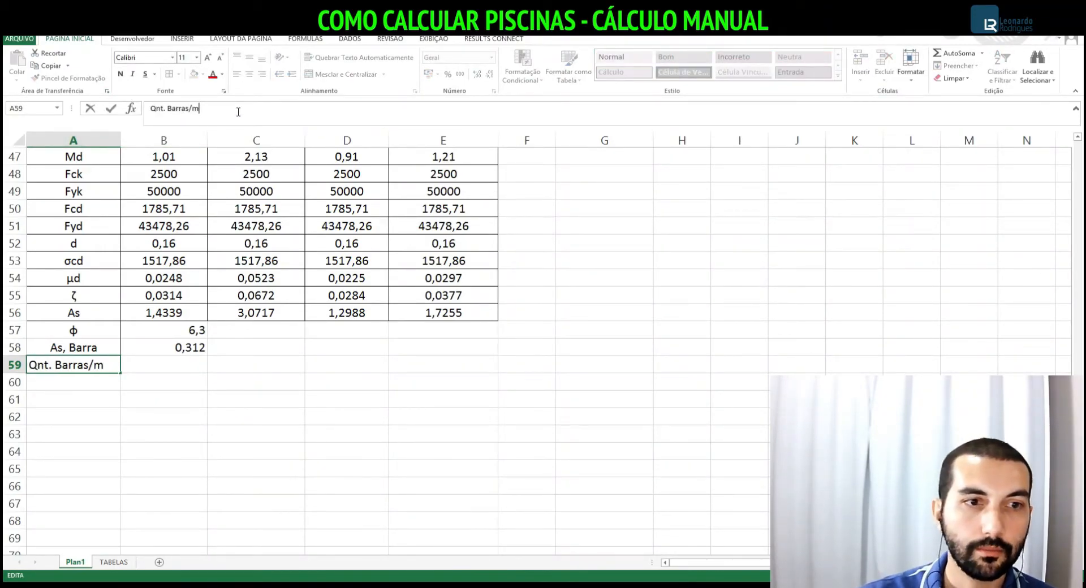
{"action": "key", "text": "Return"}
Calculate the rounded-up number of bars per metre in B59 with =ARREDONDAR.PARA.CIMA(B56/B58;0)
{"action": "key", "text": "Up"}
{"action": "key", "text": "Right"}
{"action": "type", "text": "=arre"}
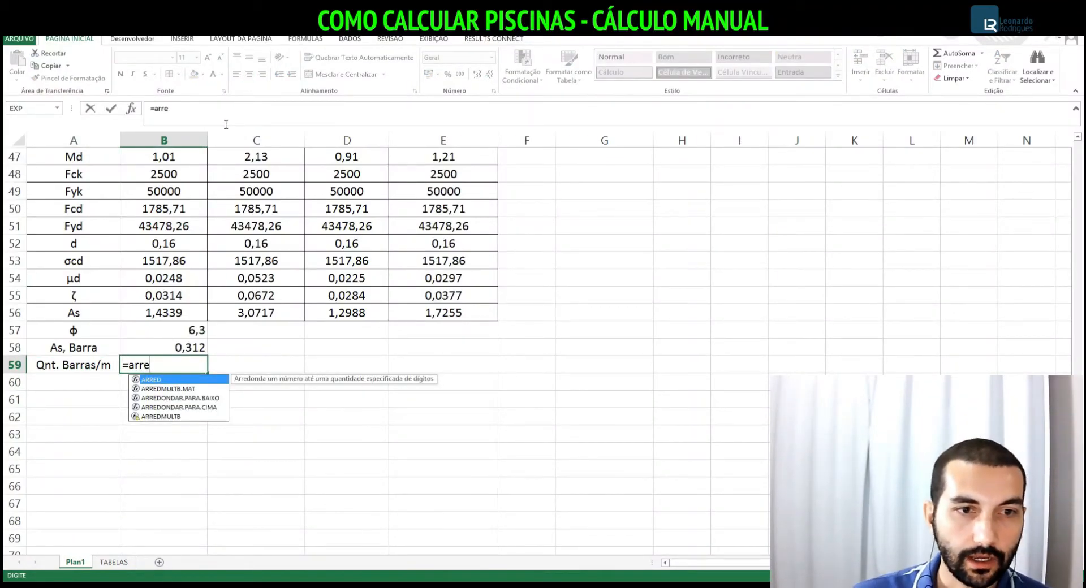
{"action": "double_click", "coordinate": [210, 407]}
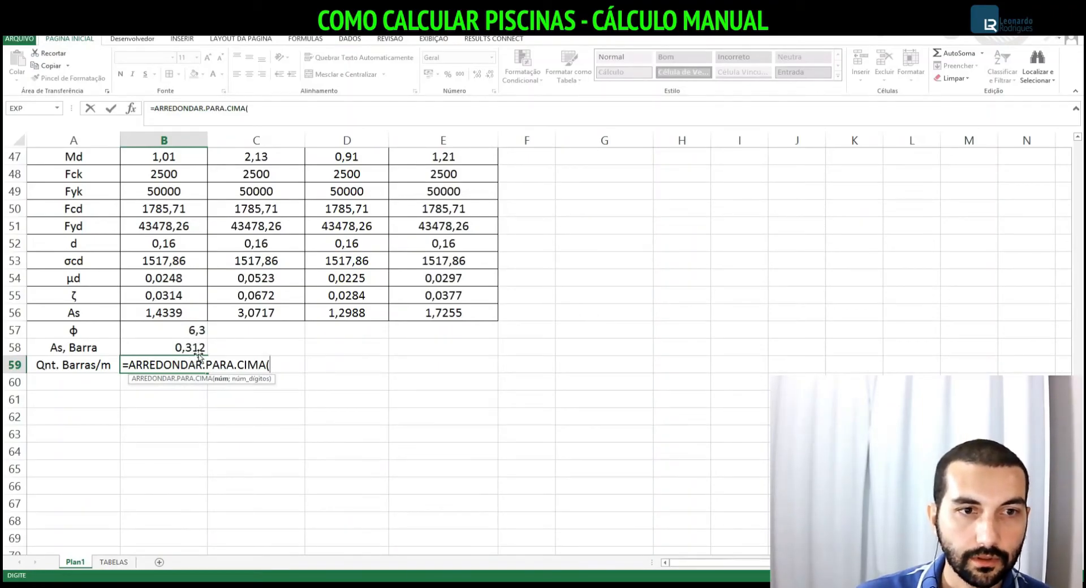
{"action": "left_click", "coordinate": [178, 314]}
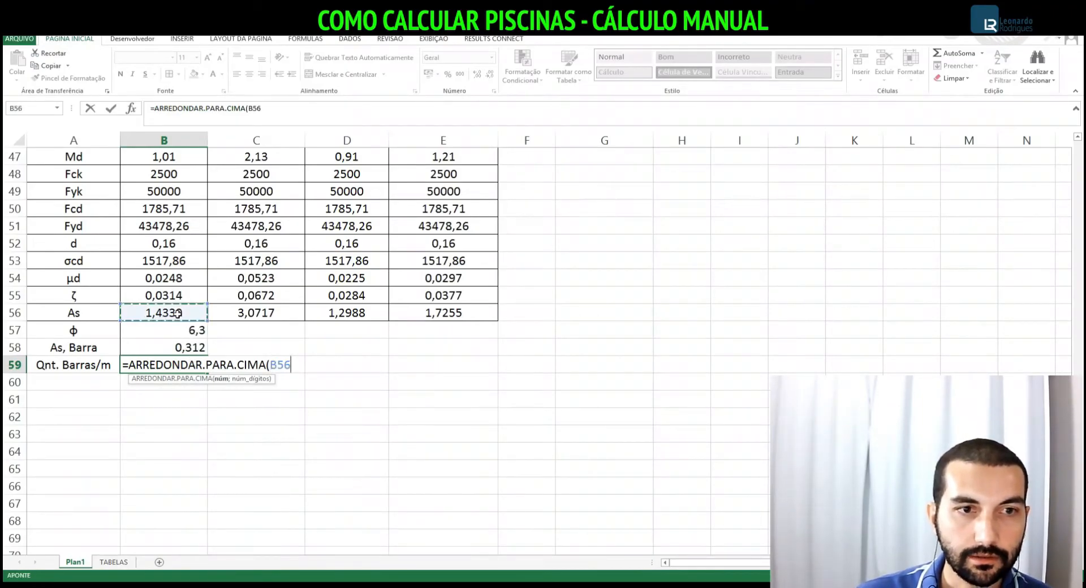
{"action": "type", "text": "/"}
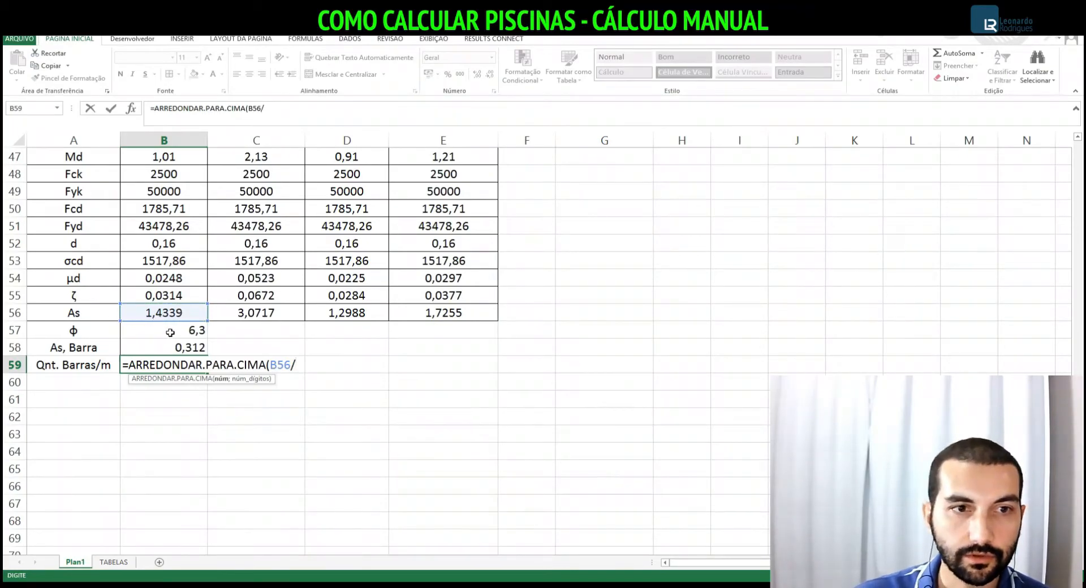
{"action": "left_click", "coordinate": [205, 348]}
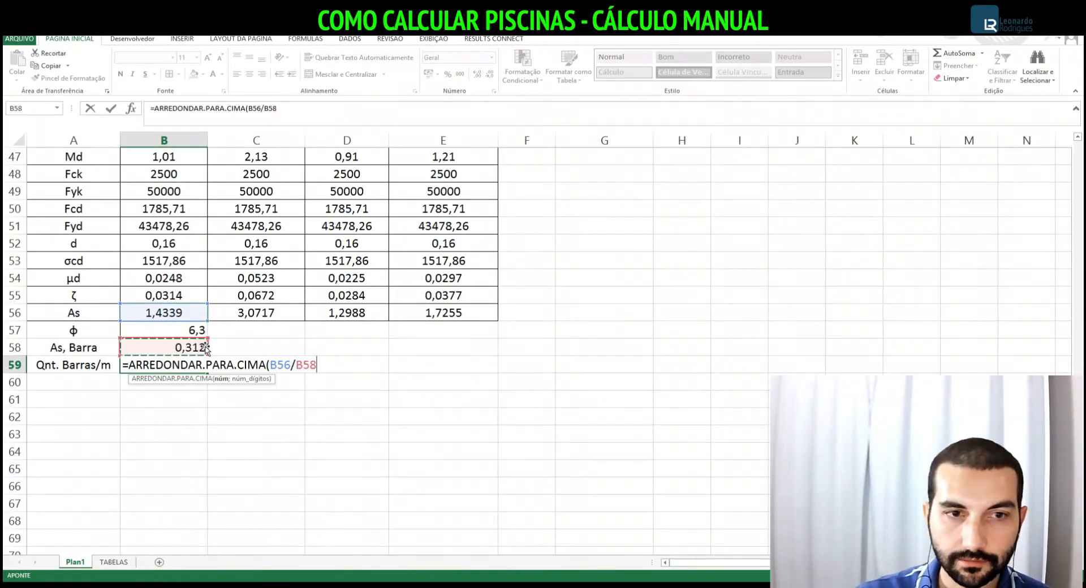
{"action": "type", "text": ";"}
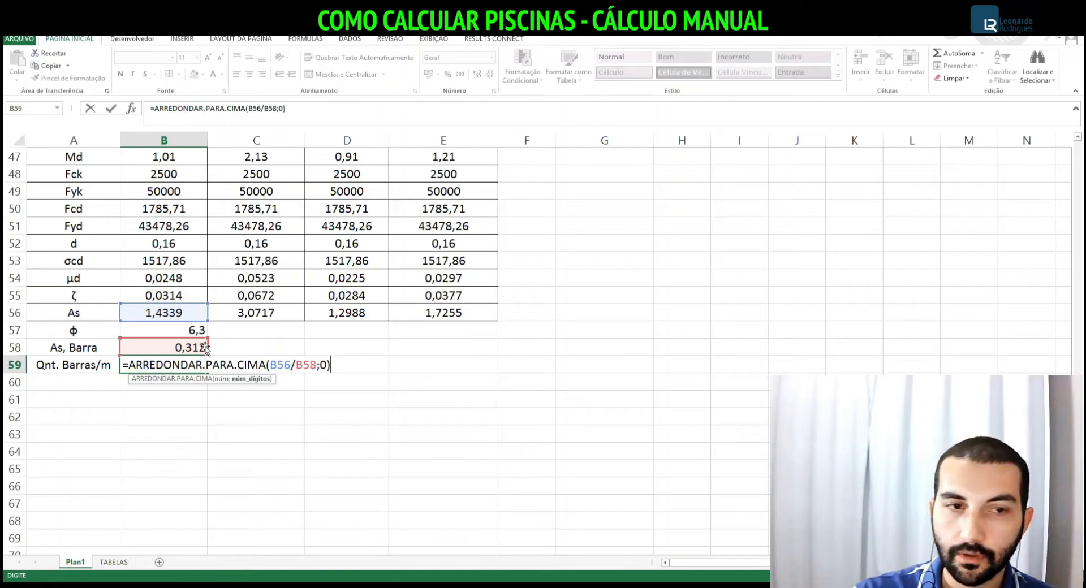
{"action": "type", "text": "0)"}
{"action": "key", "text": "Return"}
Label cell A60, below Qnt. Barras/m, as Espaçamento
{"action": "key", "text": "Up"}
{"action": "key", "text": "Left"}
{"action": "key", "text": "Down"}
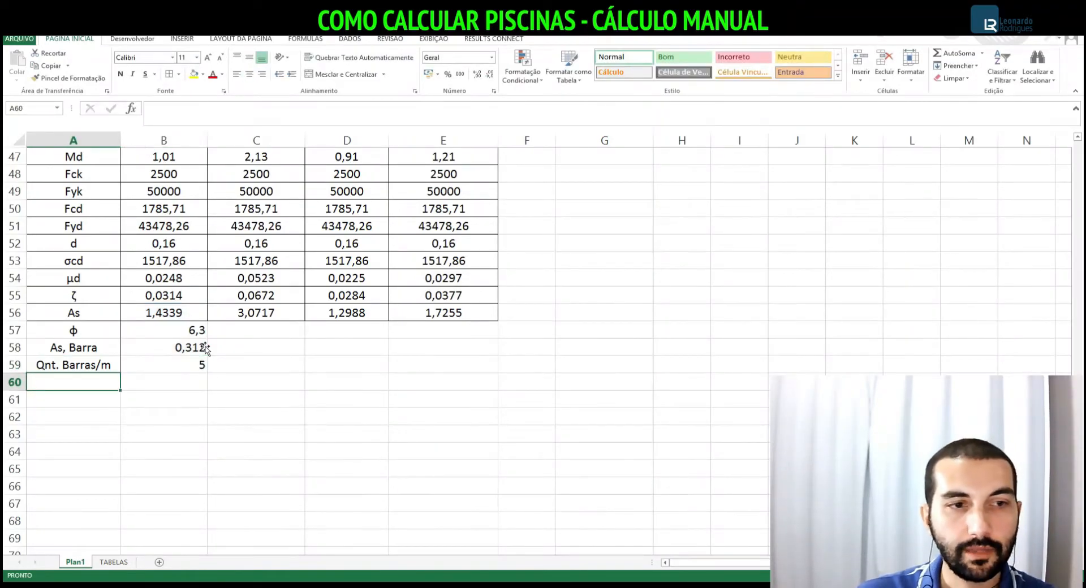
{"action": "type", "text": "IE"}
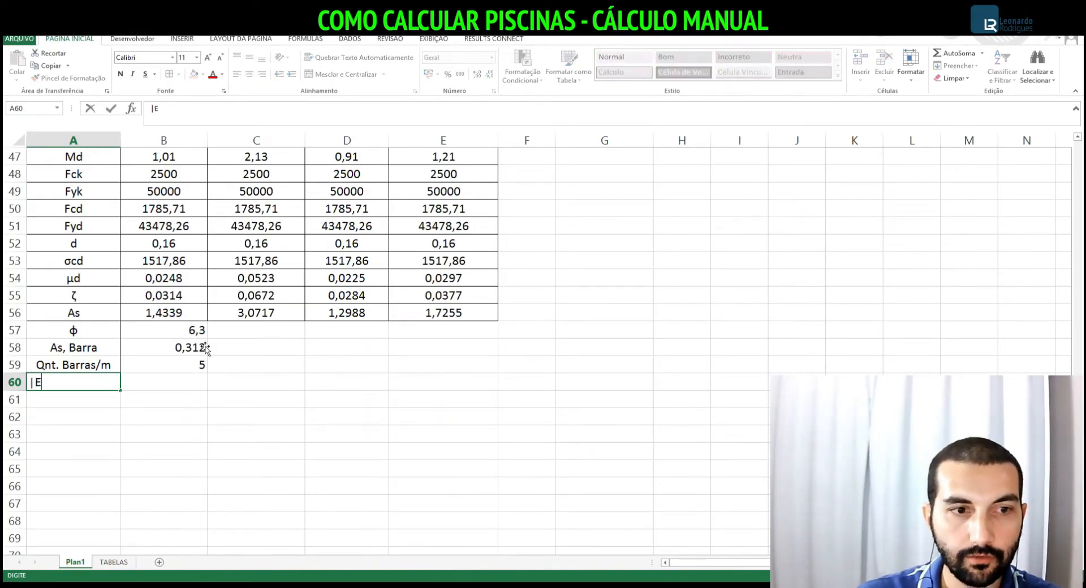
{"action": "type", "text": "Espa"}
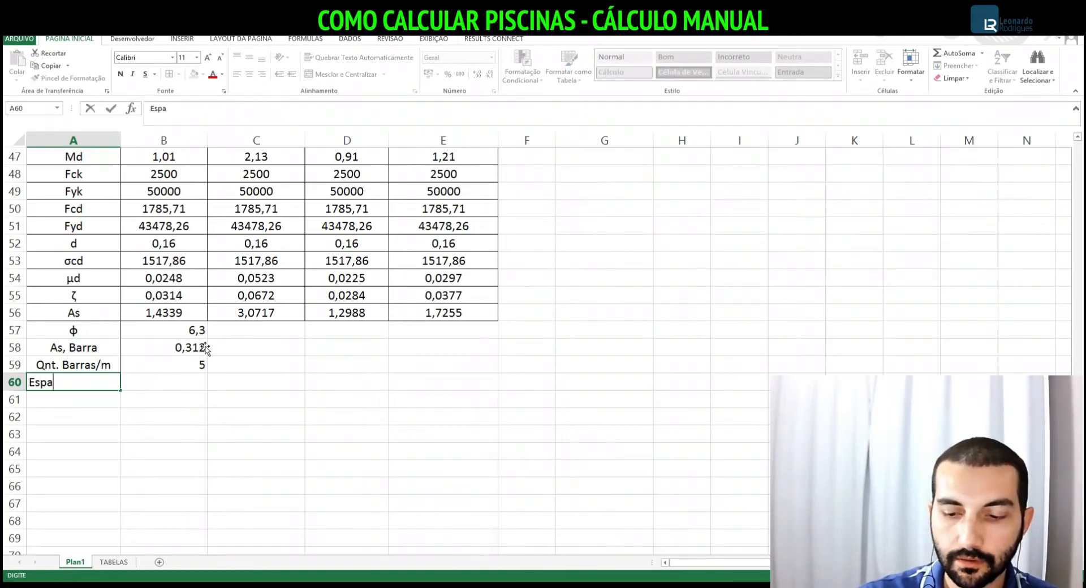
{"action": "type", "text": "çamenot"}
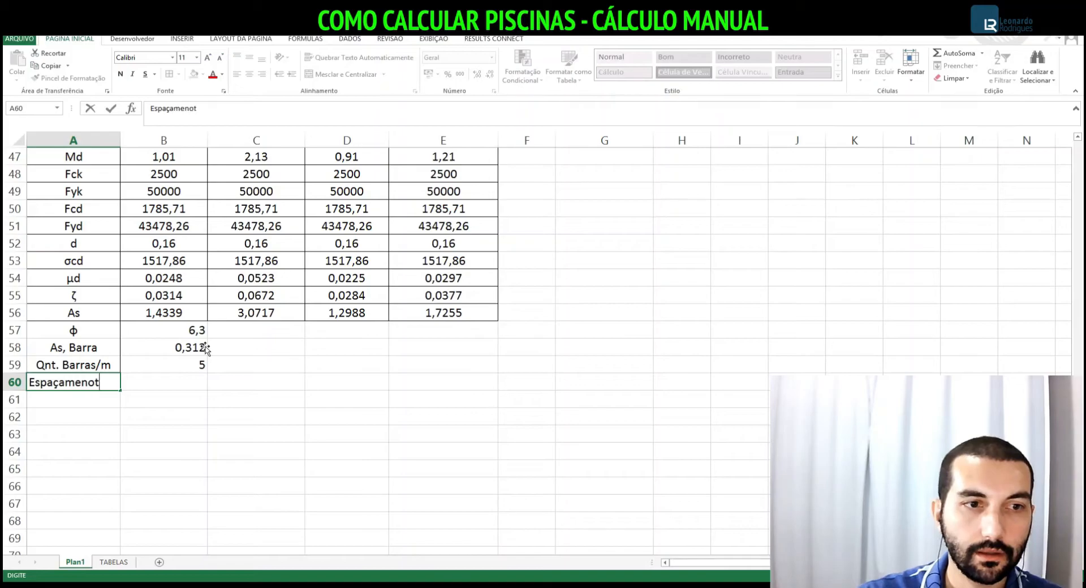
{"action": "key", "text": "BackSpace"}
{"action": "key", "text": "BackSpace"}
{"action": "type", "text": "to"}
{"action": "key", "text": "Tab"}
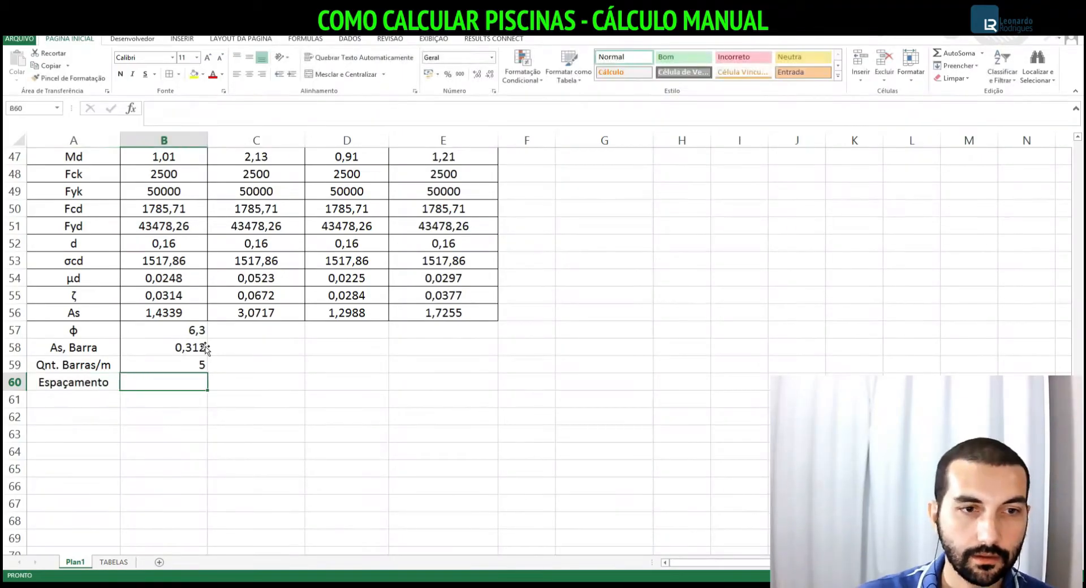
Calculate the bar spacing in B60 with =100/B59
{"action": "type", "text": "=10"}
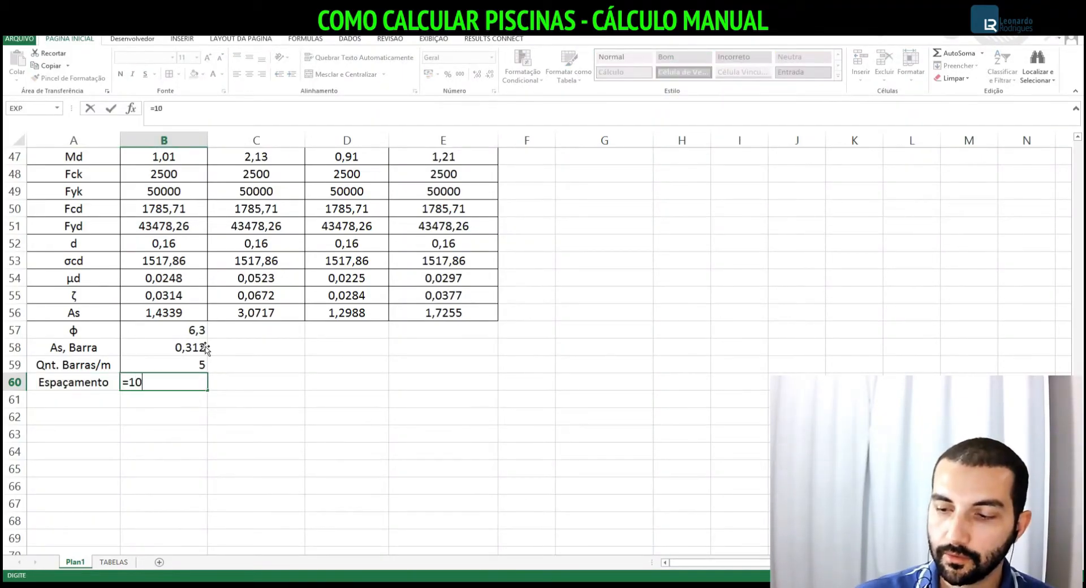
{"action": "type", "text": "0/"}
{"action": "key", "text": "Up"}
{"action": "key", "text": "Return"}
Round the spacing in B60 up to a whole number with =ARREDONDAR.PARA.CIMA(100/B59;0)
{"action": "key", "text": "Up"}
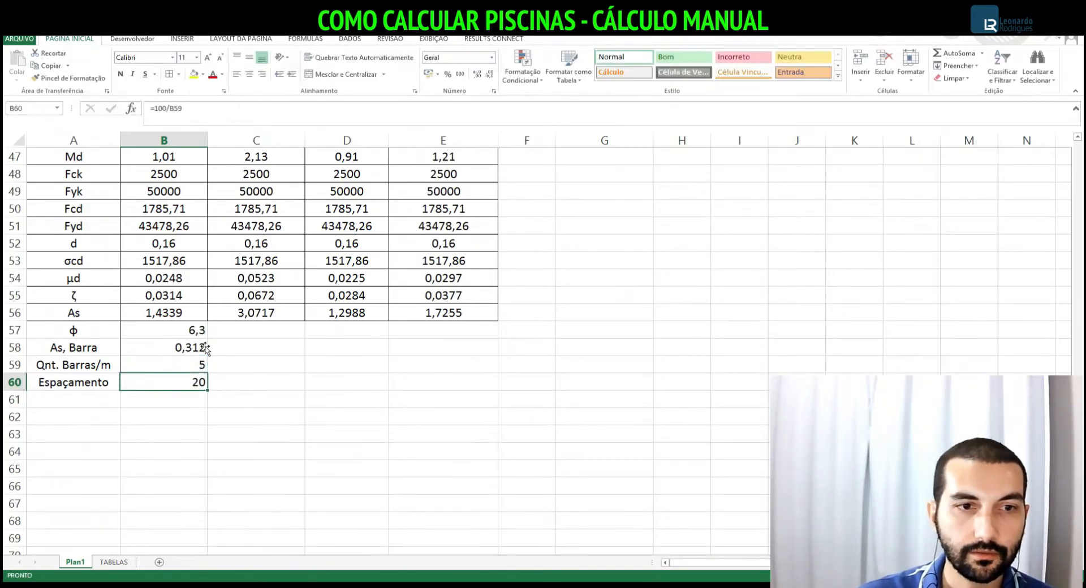
{"action": "left_click", "coordinate": [159, 107]}
{"action": "type", "text": "arre"}
{"action": "double_click", "coordinate": [238, 170]}
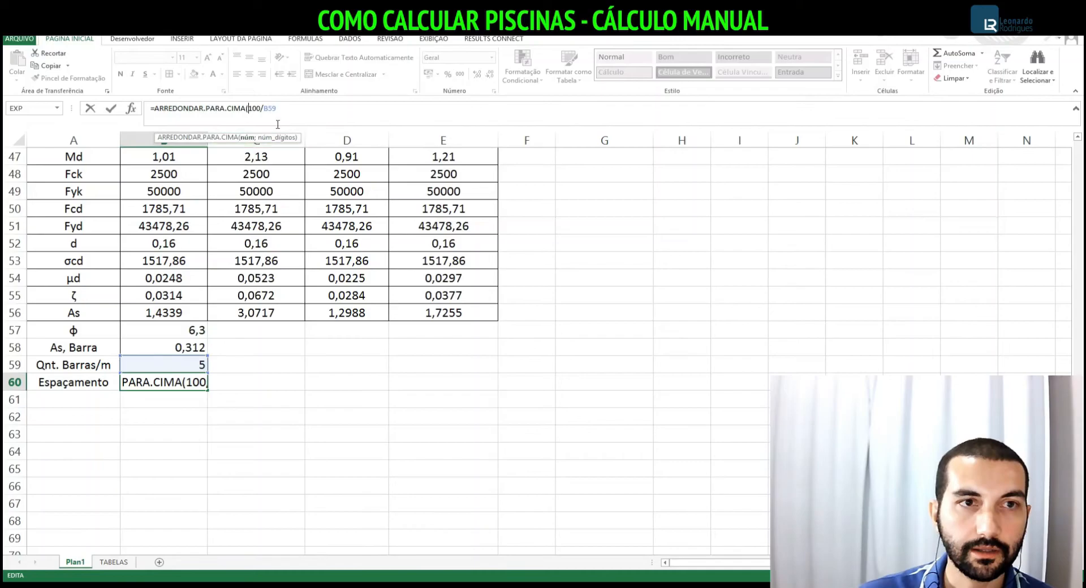
{"action": "left_click", "coordinate": [295, 110]}
{"action": "type", "text": ";0"}
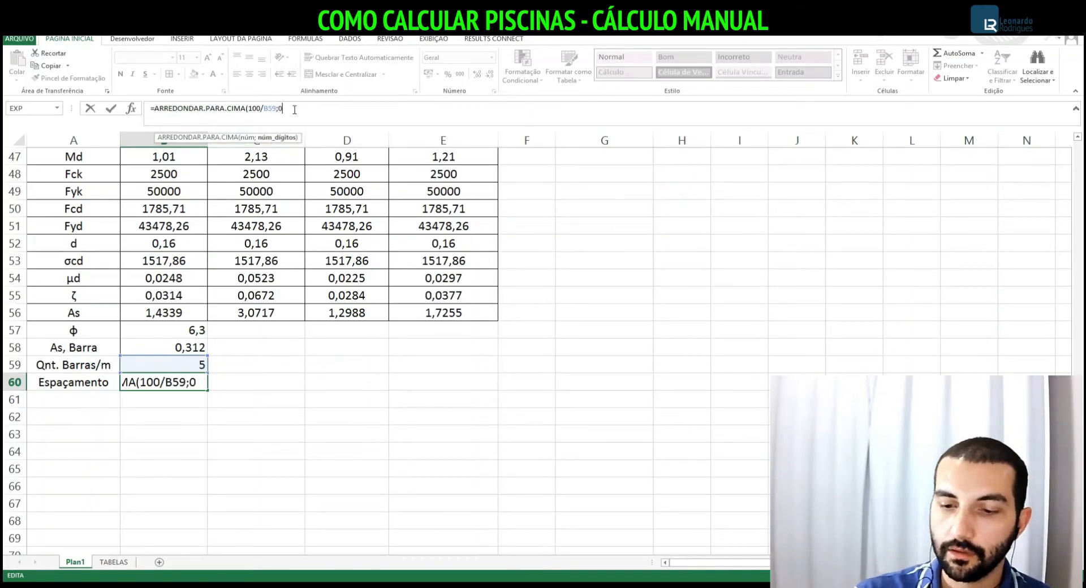
{"action": "key", "text": "Return"}
{"action": "key", "text": "Up"}
{"action": "key", "text": "Up"}
{"action": "key", "text": "Up"}
{"action": "key", "text": "Down"}
{"action": "key", "text": "Down"}
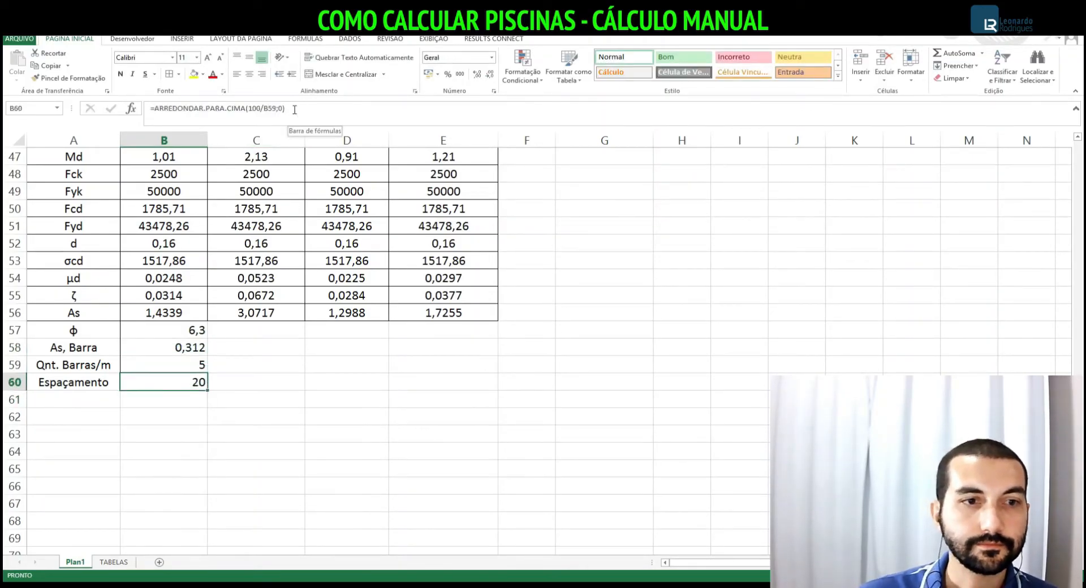
{"action": "key", "text": "Down"}
{"action": "key", "text": "Left"}
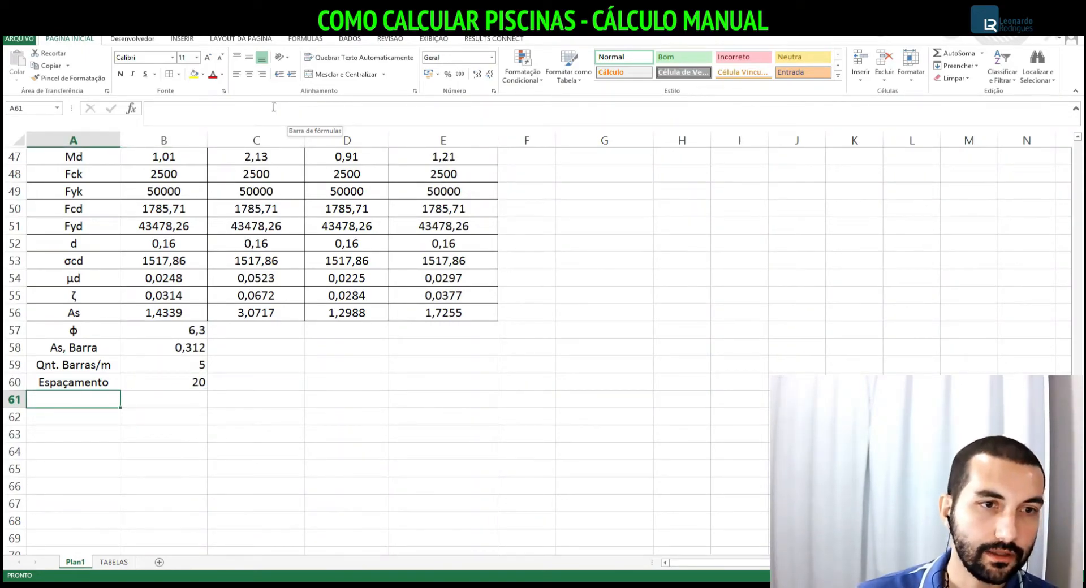
Insert a row between As and φ and label it As,min in A57
{"action": "right_click", "coordinate": [21, 329]}
{"action": "left_click", "coordinate": [60, 403]}
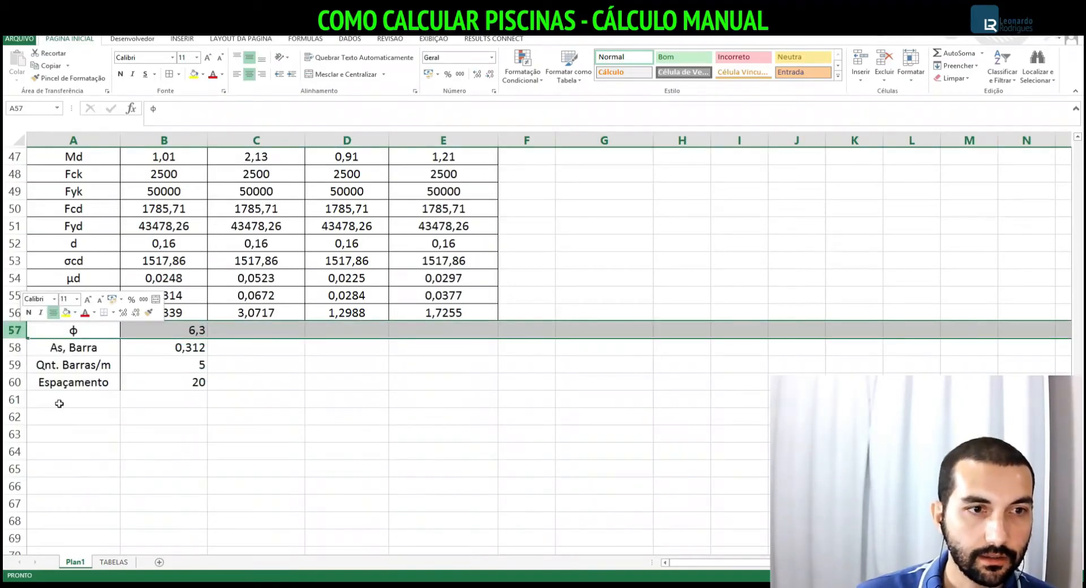
{"action": "left_click", "coordinate": [116, 336]}
{"action": "type", "text": "As,min"}
{"action": "key", "text": "Tab"}
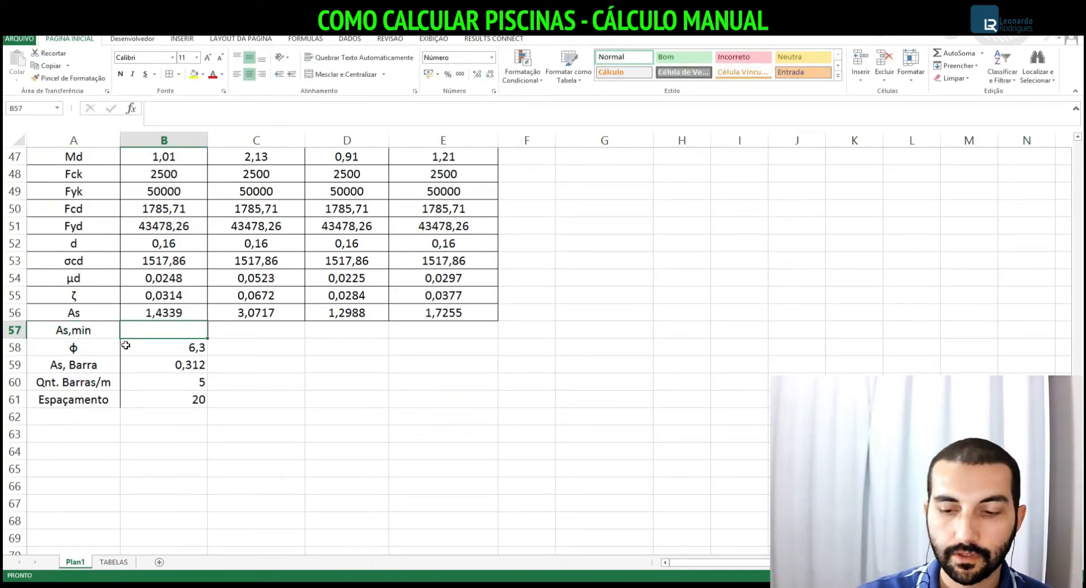
Calculate the minimum steel area As,min in B57 with =H6*B52*100
{"action": "type", "text": "="}
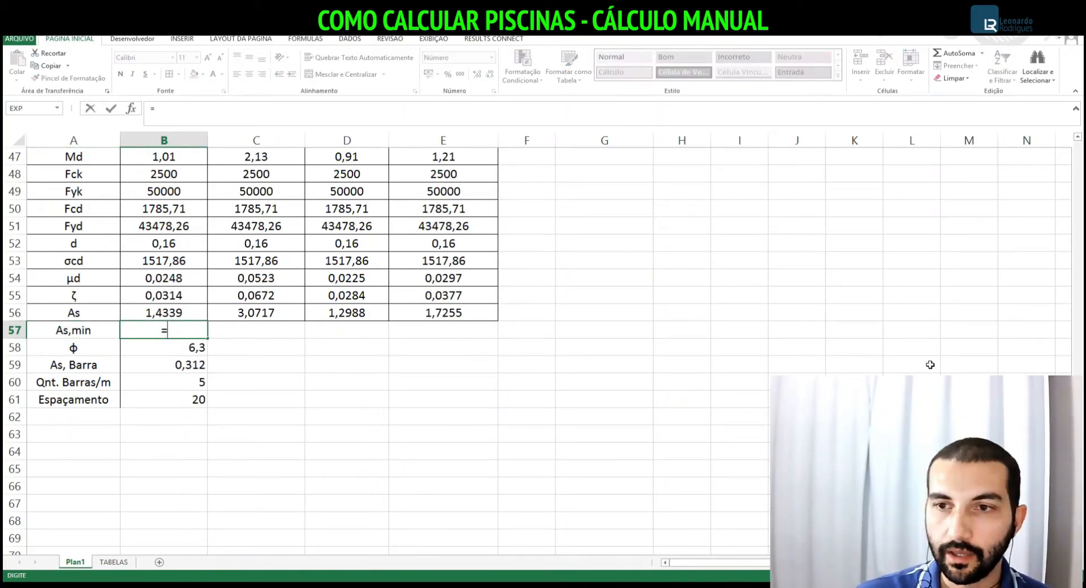
{"action": "scroll", "coordinate": [396, 339], "scroll_direction": "up", "scroll_amount": 14}
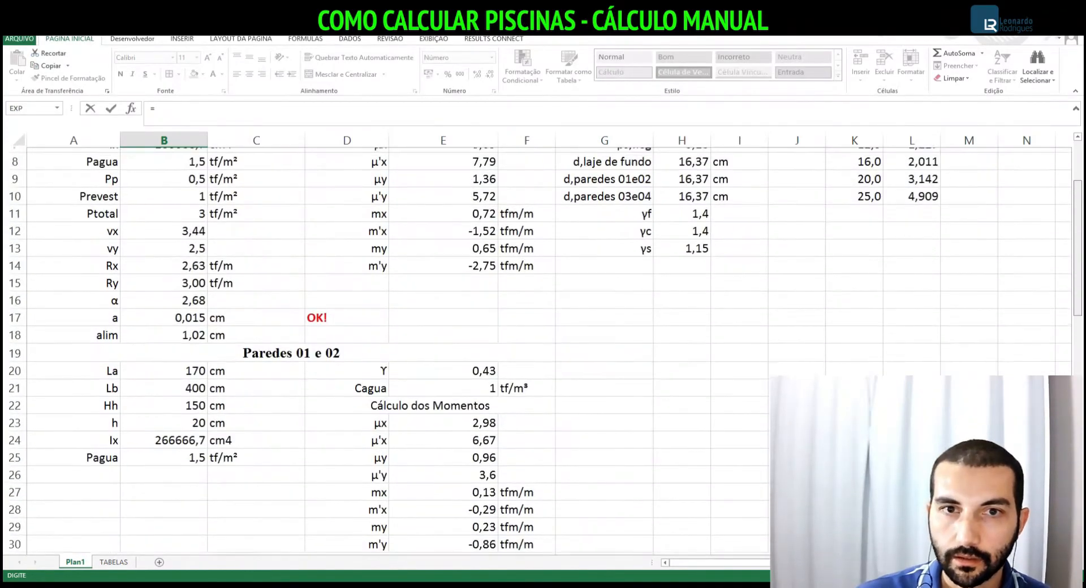
{"action": "left_click", "coordinate": [694, 192]}
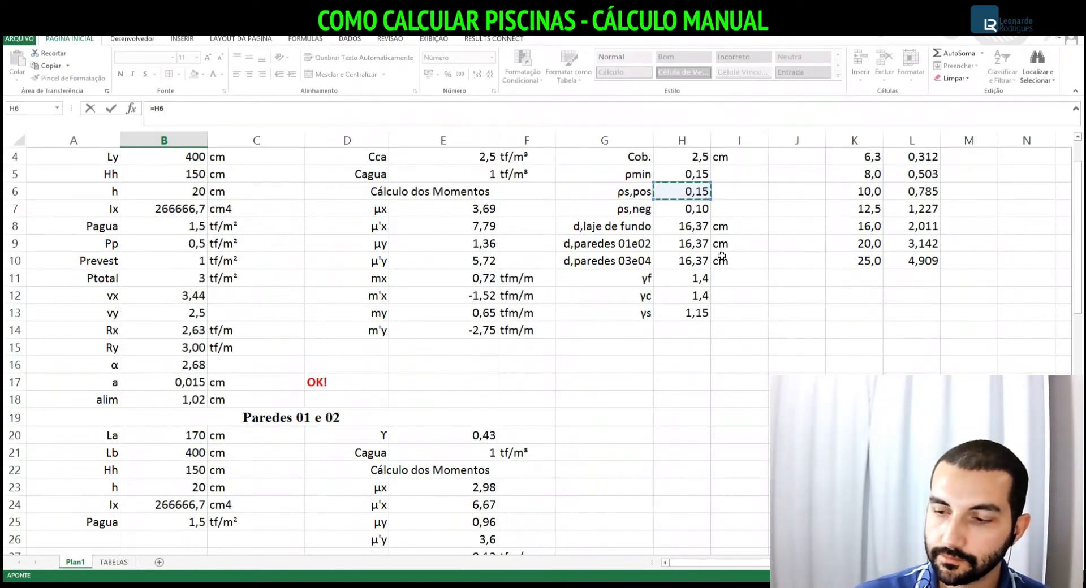
{"action": "type", "text": "*"}
{"action": "left_click_drag", "start_coordinate": [1078, 242], "coordinate": [1078, 266]}
{"action": "left_click", "coordinate": [185, 384]}
{"action": "type", "text": "*100"}
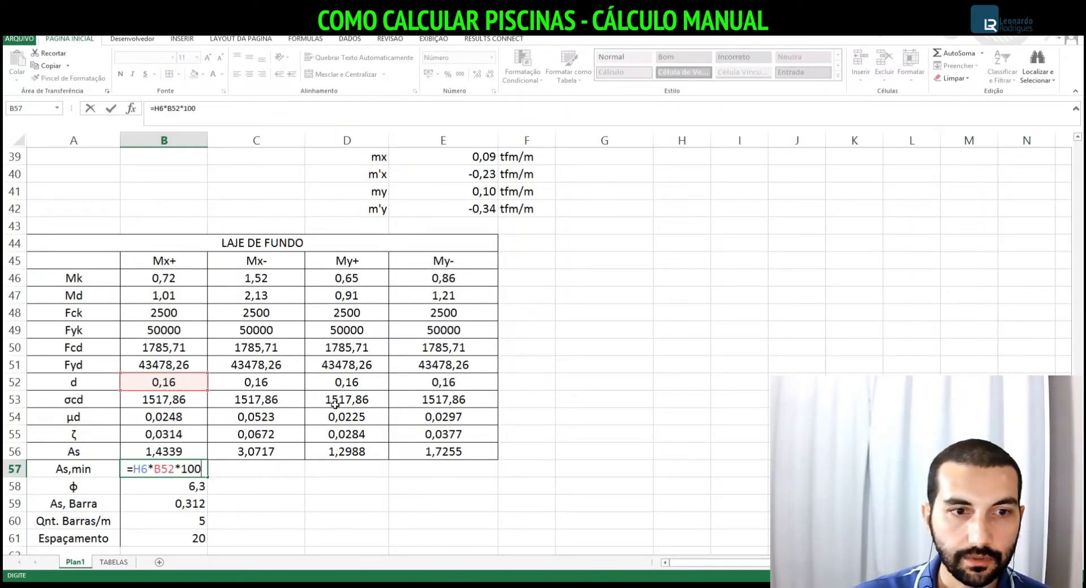
{"action": "key", "text": "Return"}
{"action": "key", "text": "Up"}
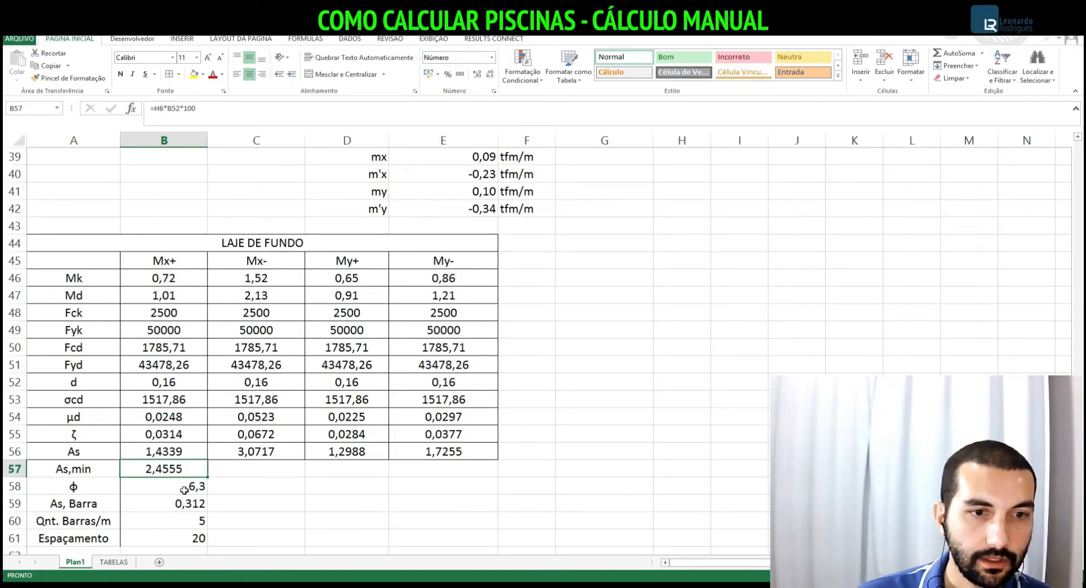
Change the Qnt. Barras/m formula in B60 to use the larger of As and As,min: =ARREDONDAR.PARA.CIMA(MÁXIMO(B56;B57)/B59;0)
{"action": "left_click", "coordinate": [178, 520]}
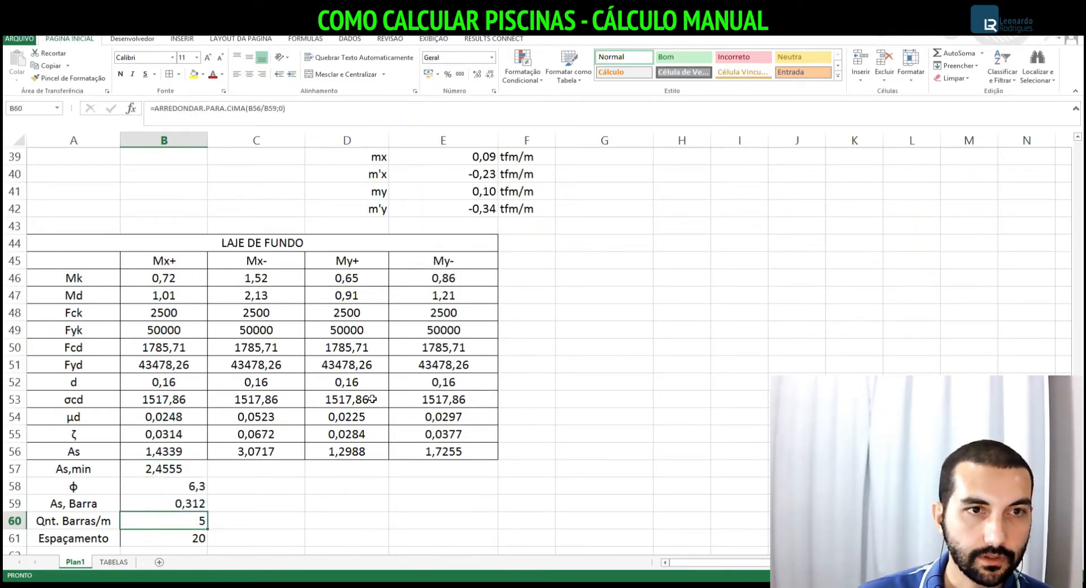
{"action": "left_click", "coordinate": [258, 108]}
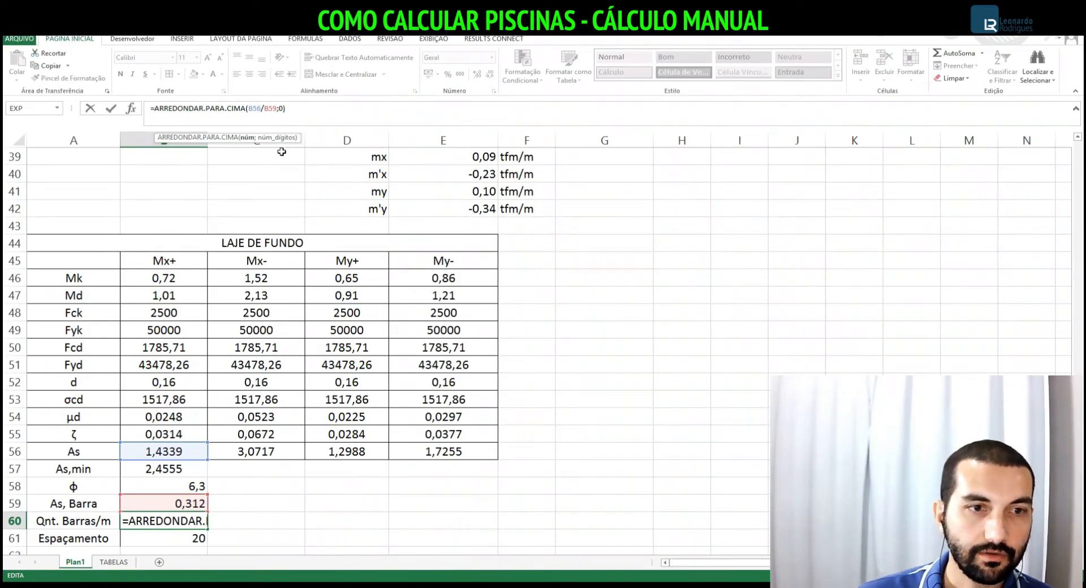
{"action": "left_click", "coordinate": [250, 108]}
{"action": "type", "text": "máxi"}
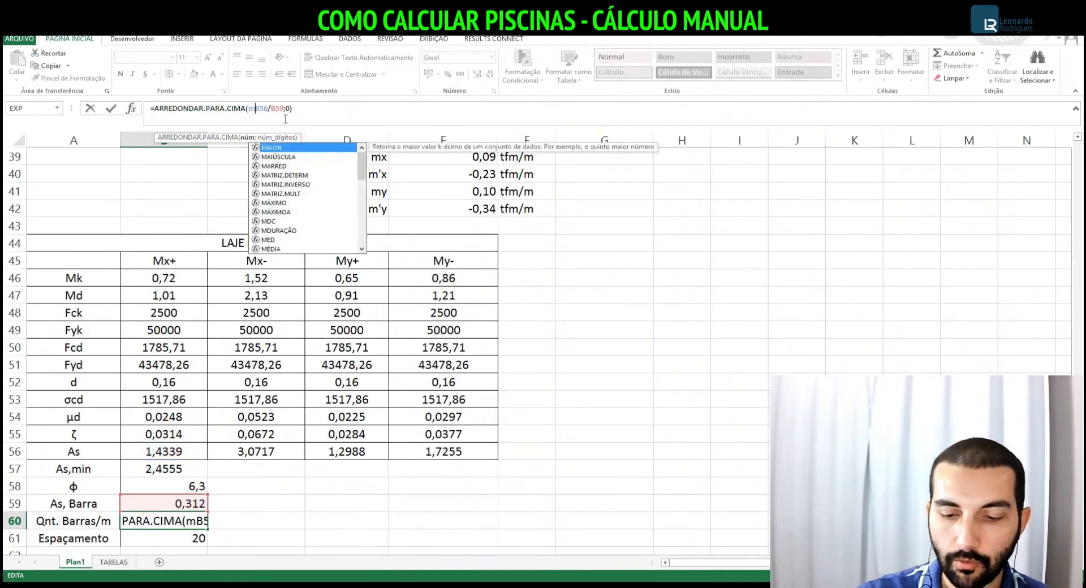
{"action": "type", "text": "mo(B56"}
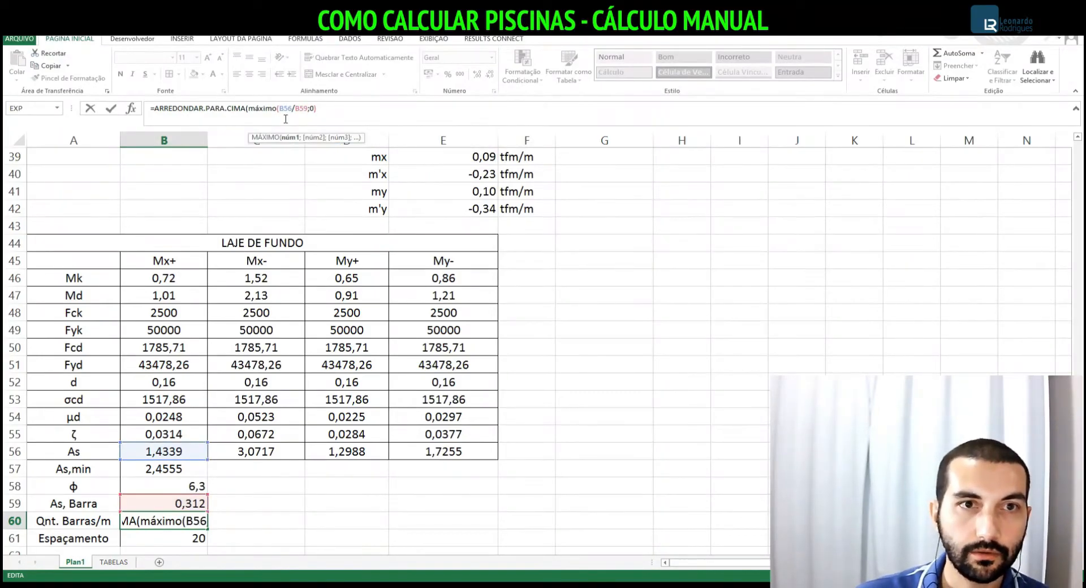
{"action": "type", "text": ";"}
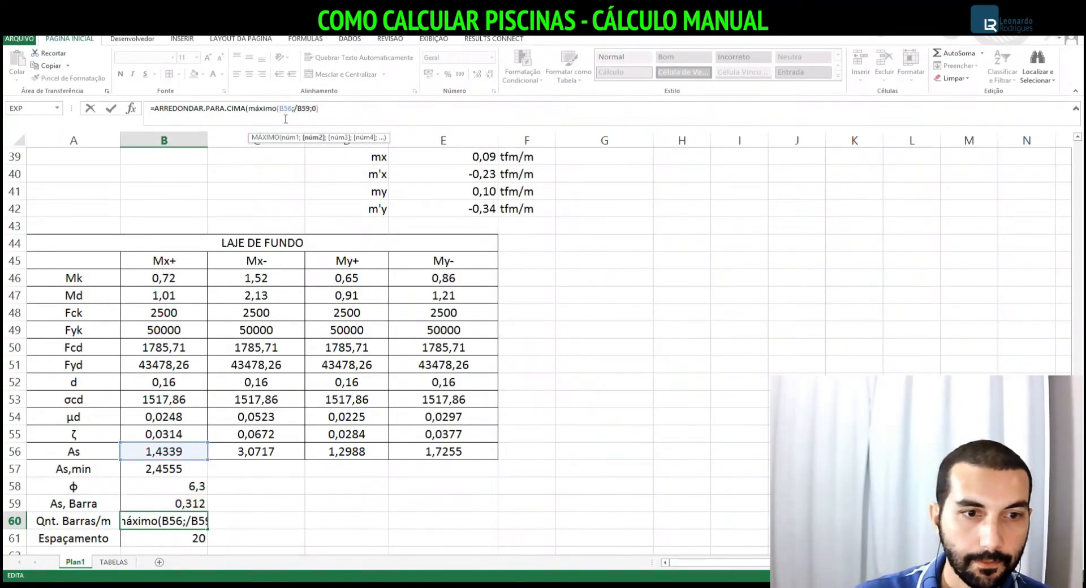
{"action": "left_click", "coordinate": [171, 471]}
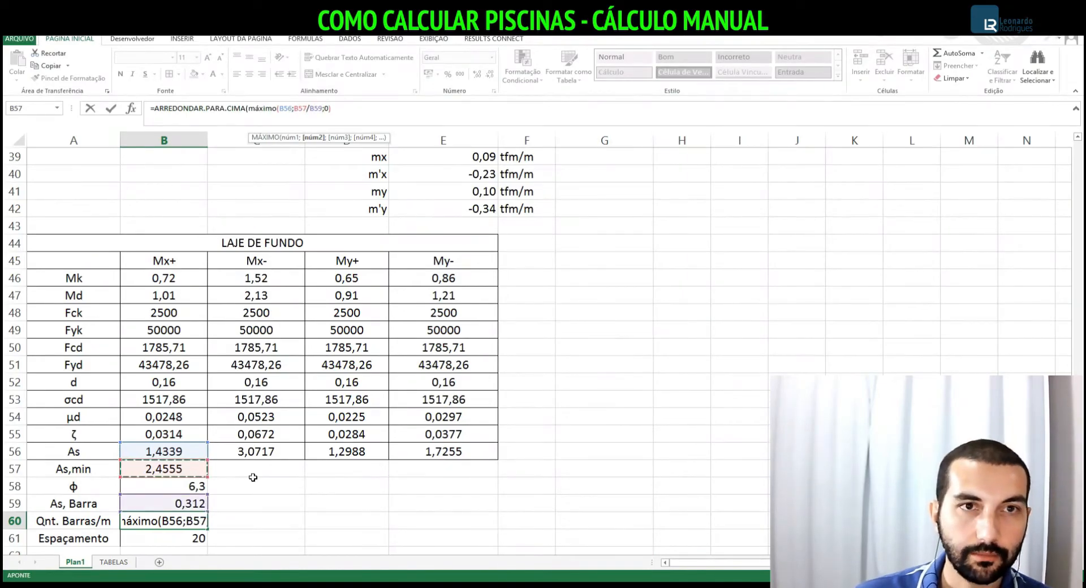
{"action": "type", "text": ")"}
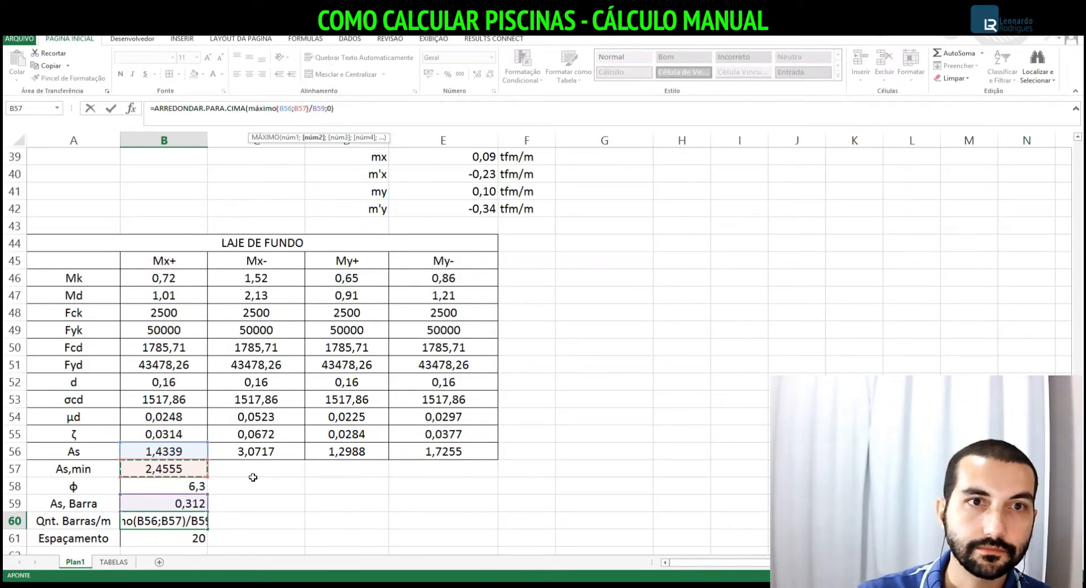
{"action": "key", "text": "Return"}
{"action": "scroll", "coordinate": [253, 478], "scroll_direction": "down", "scroll_amount": 1}
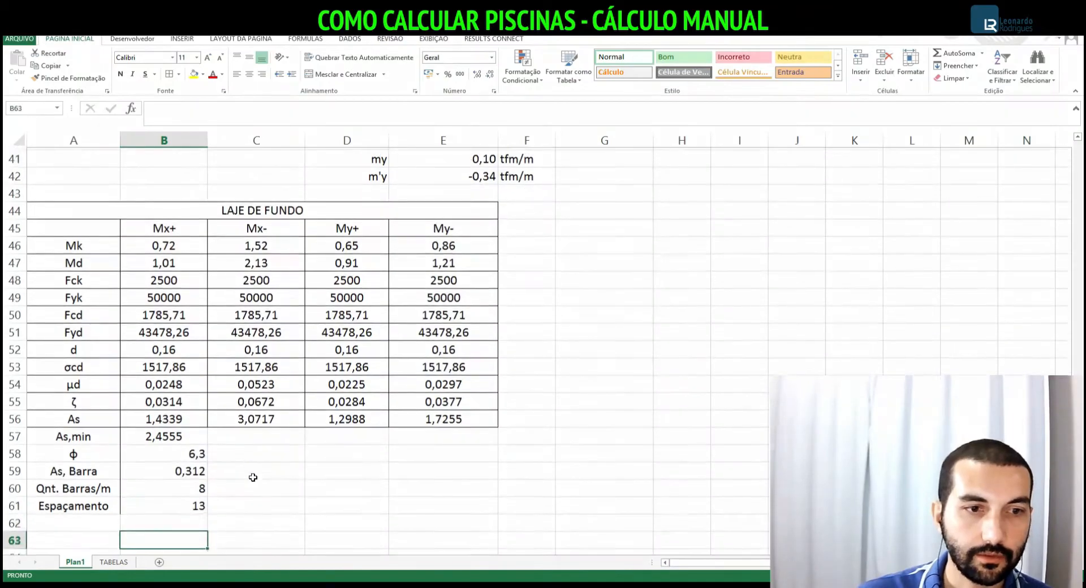
{"action": "key", "text": "Up"}
{"action": "key", "text": "Down"}
{"action": "key", "text": "Up"}
{"action": "key", "text": "Up"}
{"action": "key", "text": "Up"}
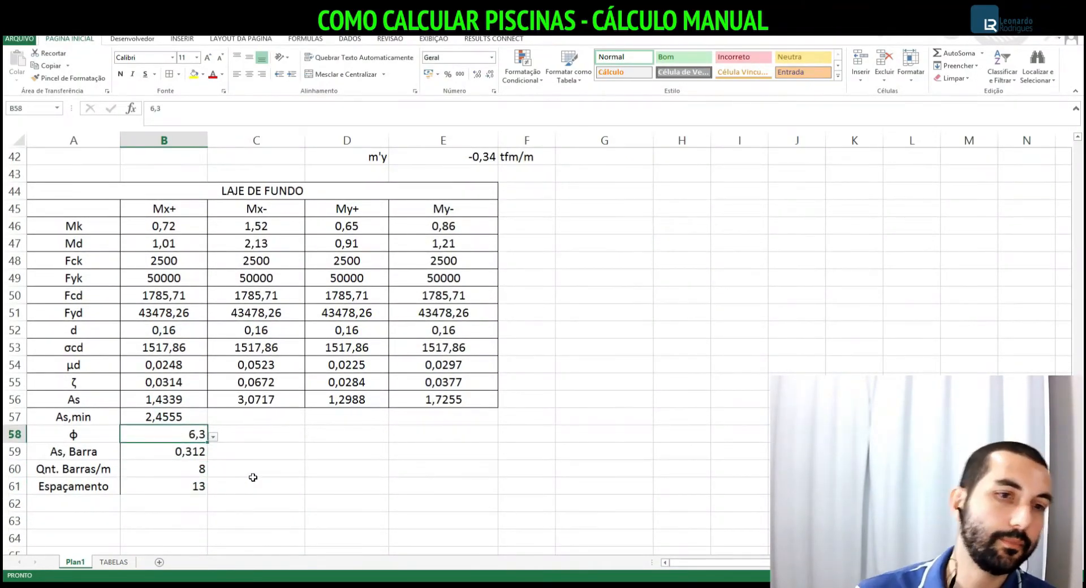
{"action": "key", "text": "Up"}
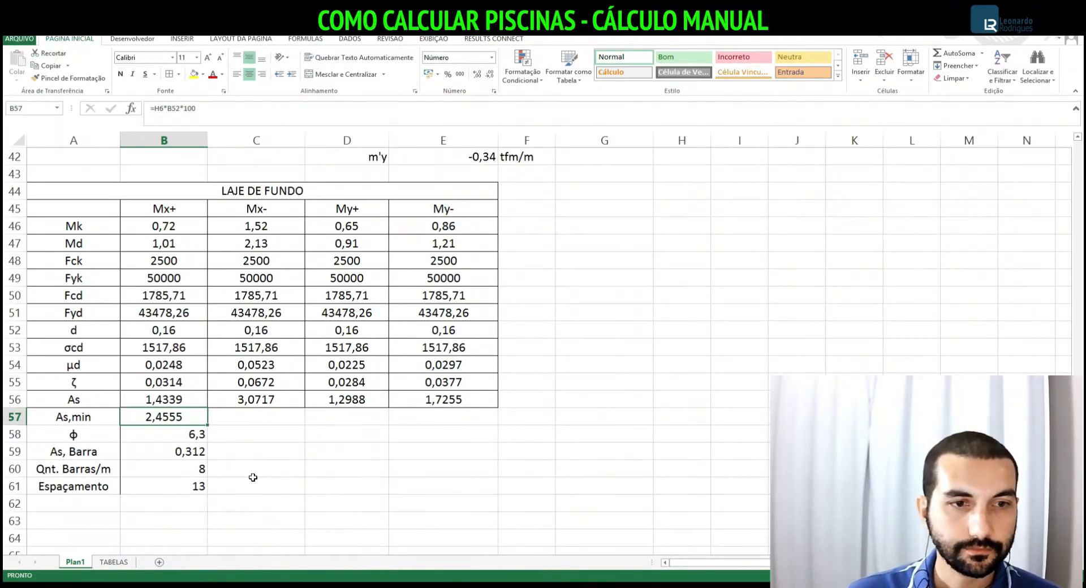
{"action": "key", "text": "Down"}
{"action": "key", "text": "Down"}
{"action": "key", "text": "Up"}
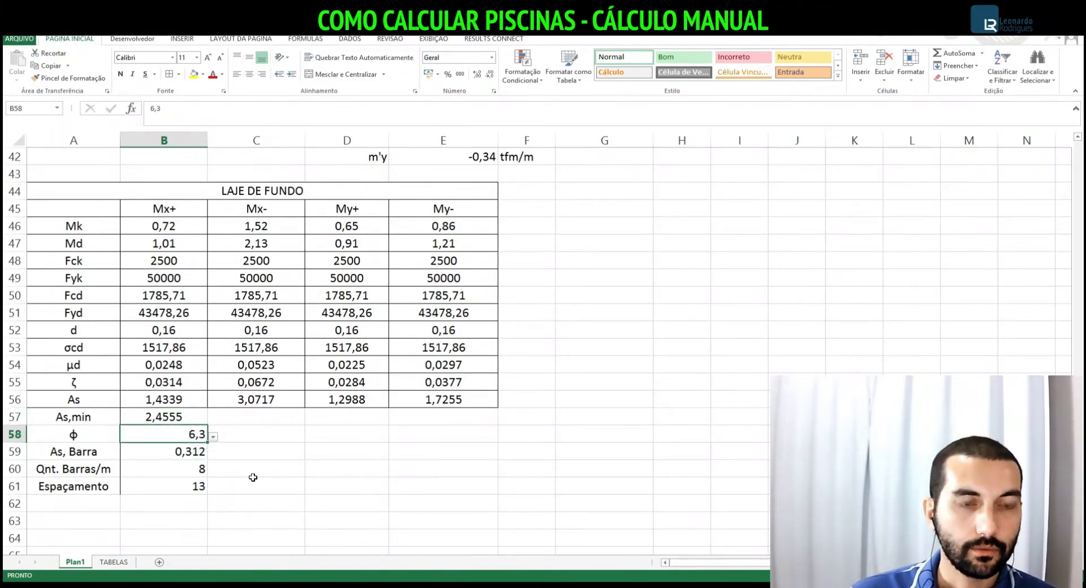
{"action": "key", "text": "Up"}
{"action": "key", "text": "Up"}
{"action": "key", "text": "Down"}
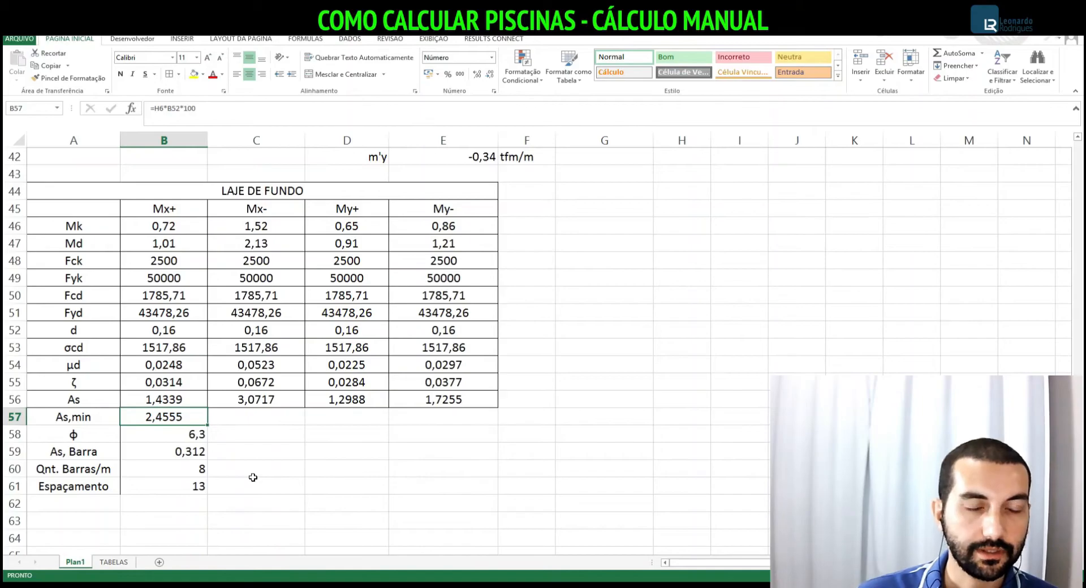
{"action": "key", "text": "Down"}
{"action": "key", "text": "Down"}
{"action": "key", "text": "Up"}
{"action": "key", "text": "Up"}
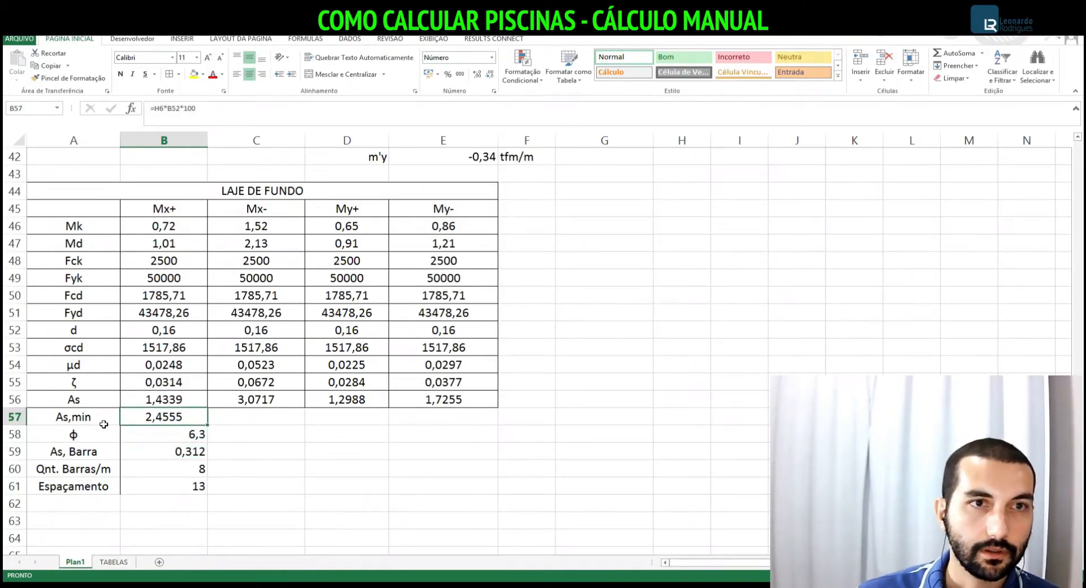
Replace the effective depth reference in the As,min formula in B57 with the slab thickness h, giving =H6*B6*100
{"action": "left_click", "coordinate": [168, 107]}
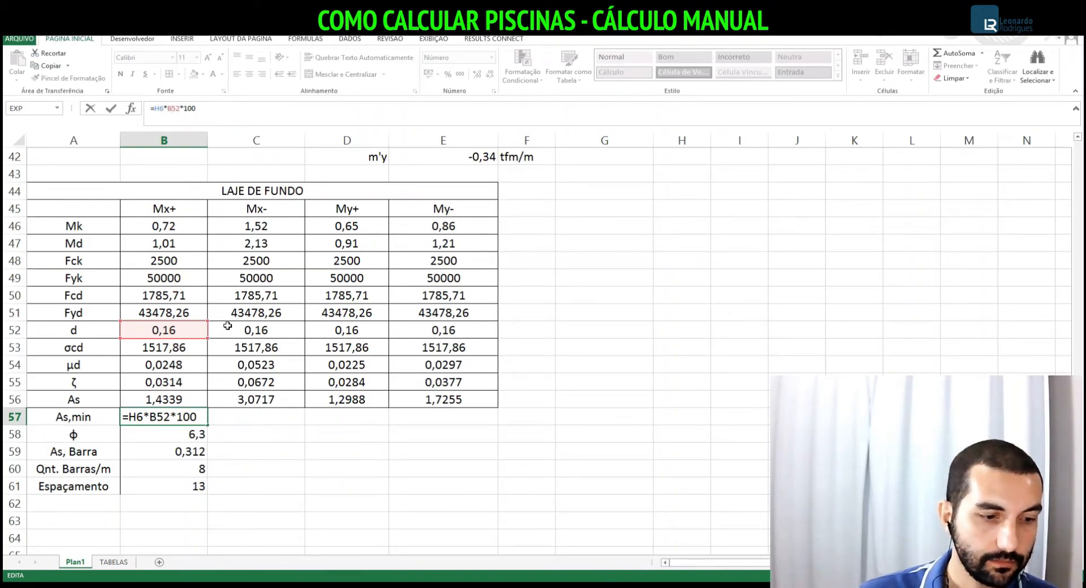
{"action": "key", "text": "Return"}
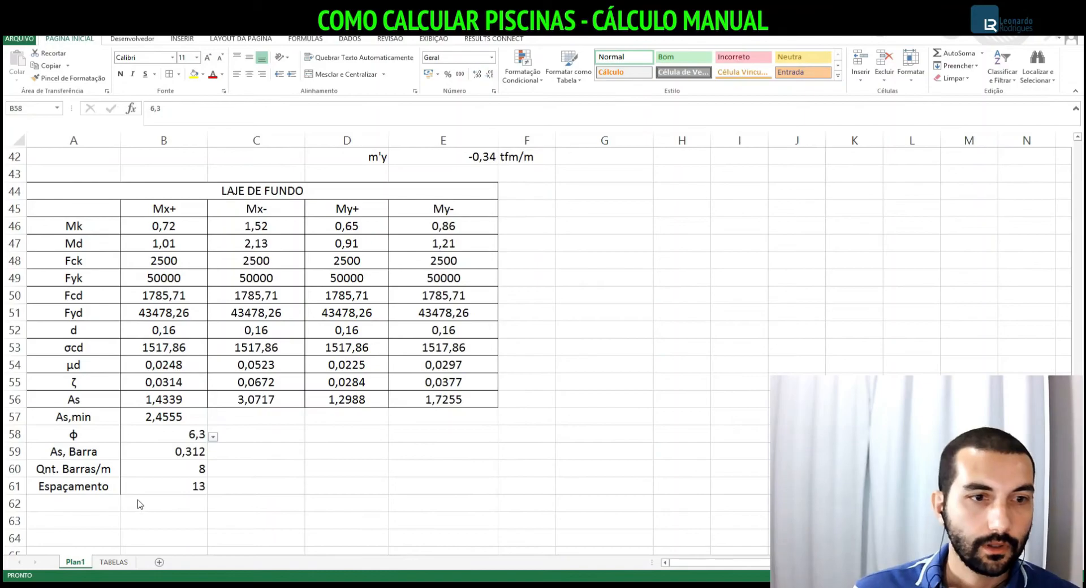
{"action": "left_click", "coordinate": [146, 419]}
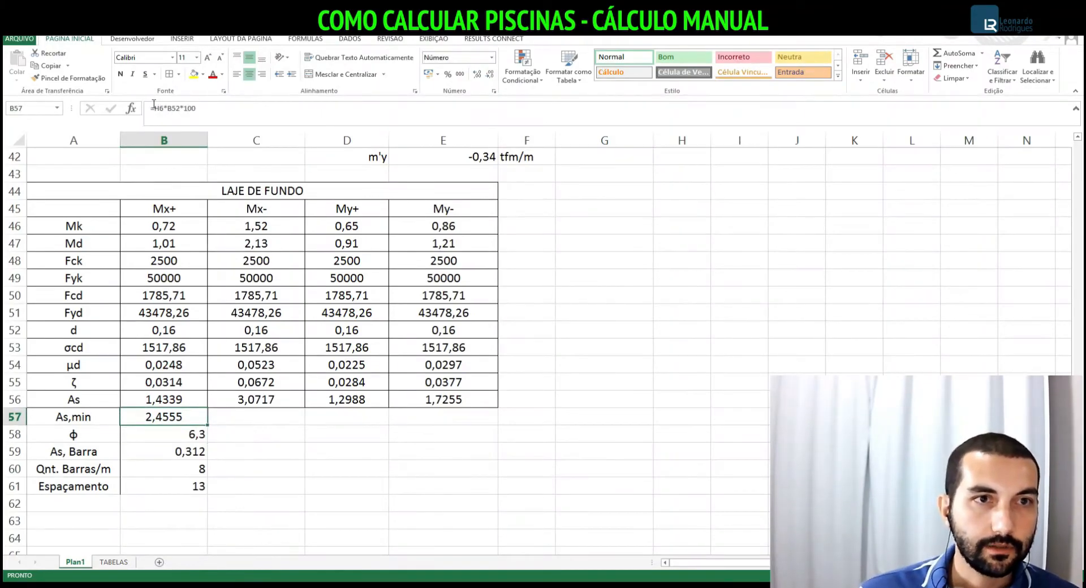
{"action": "left_click", "coordinate": [183, 108]}
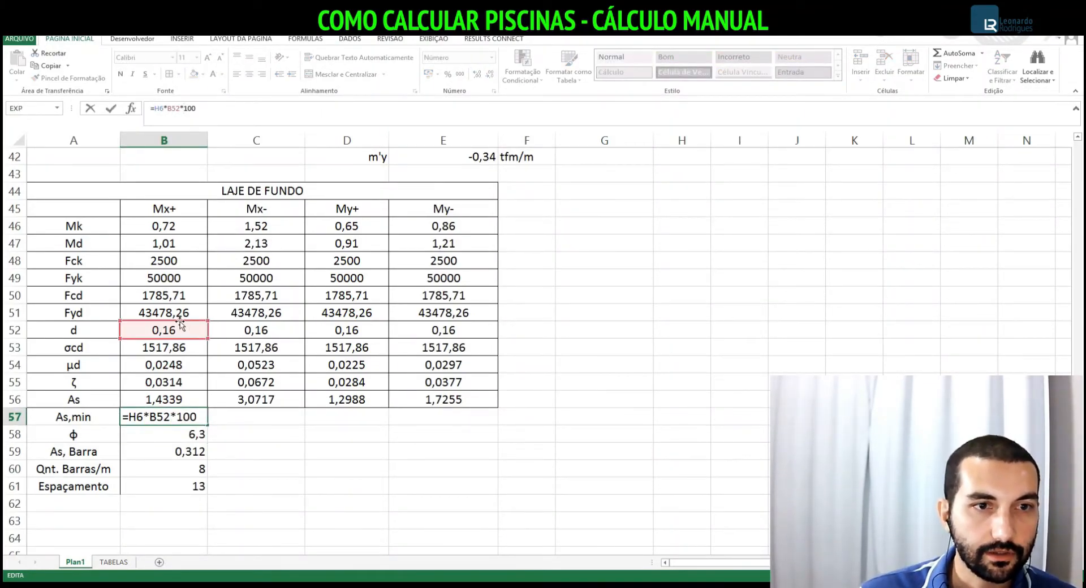
{"action": "left_click_drag", "start_coordinate": [179, 322], "coordinate": [201, 407]}
{"action": "scroll", "coordinate": [202, 407], "scroll_direction": "down", "scroll_amount": 15}
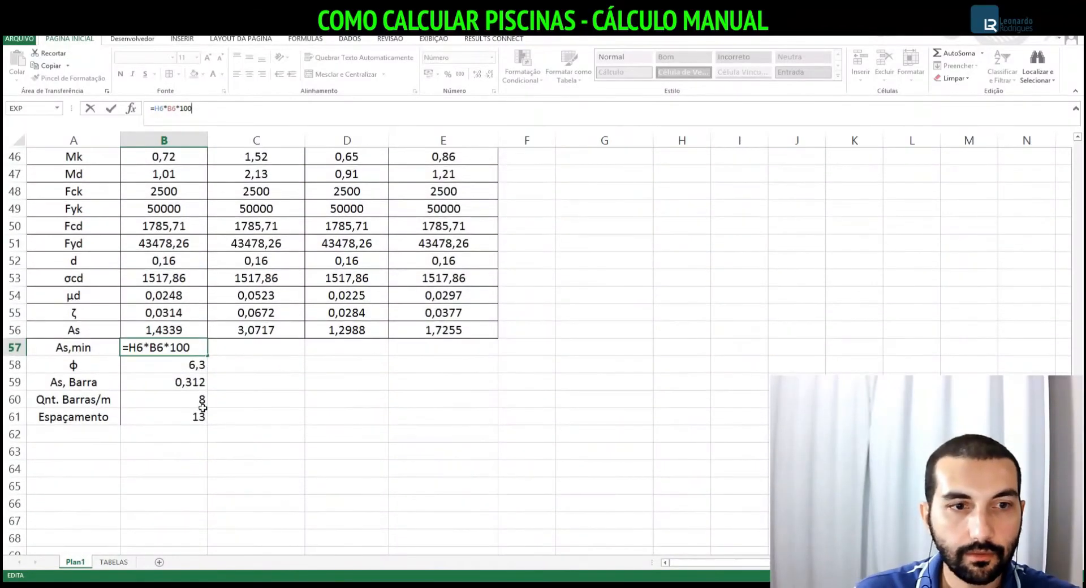
{"action": "key", "text": "Return"}
{"action": "key", "text": "Up"}
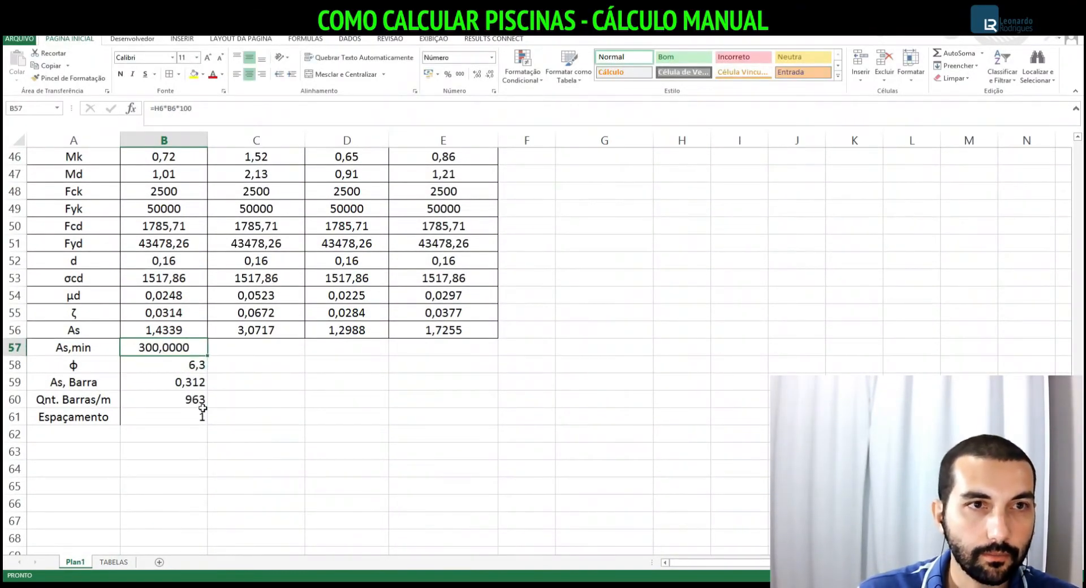
Make the B6 reference absolute in the As,min formula and remove the multiplication by 100, giving =H6*$B$6
{"action": "key", "text": "F2"}
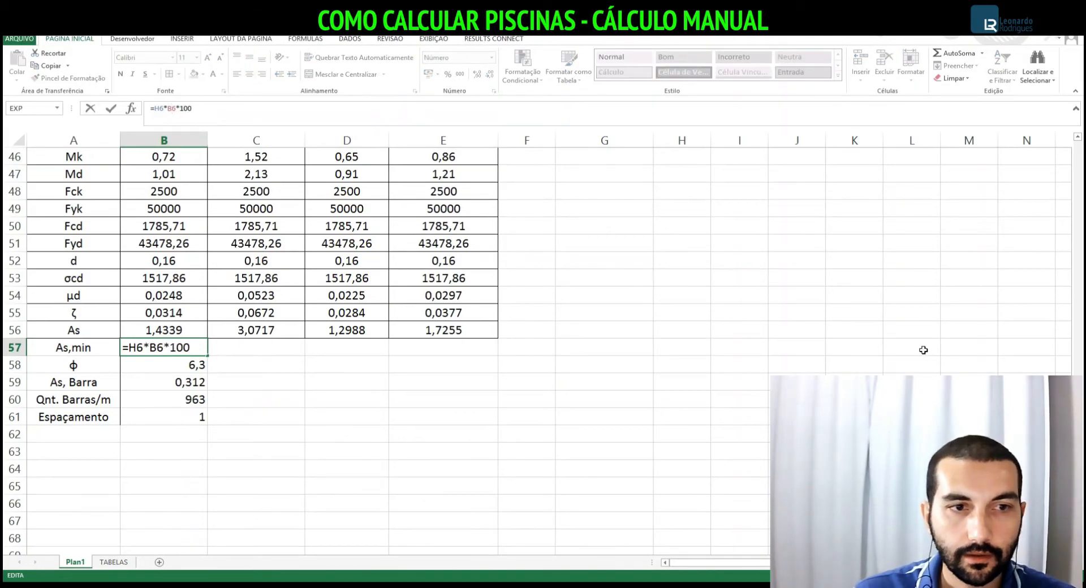
{"action": "left_click_drag", "start_coordinate": [1077, 418], "coordinate": [1069, 156]}
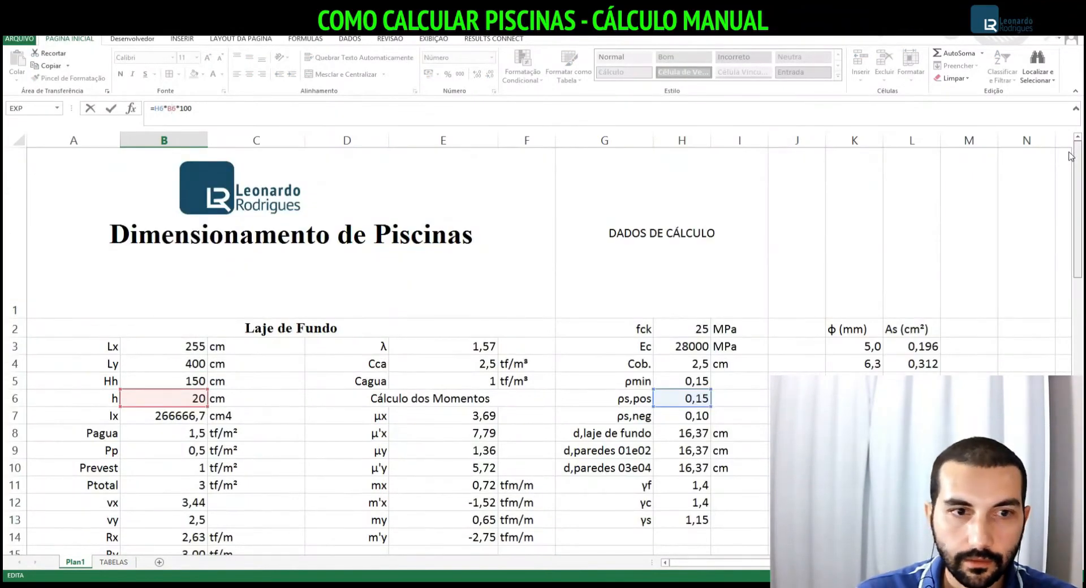
{"action": "key", "text": "F4"}
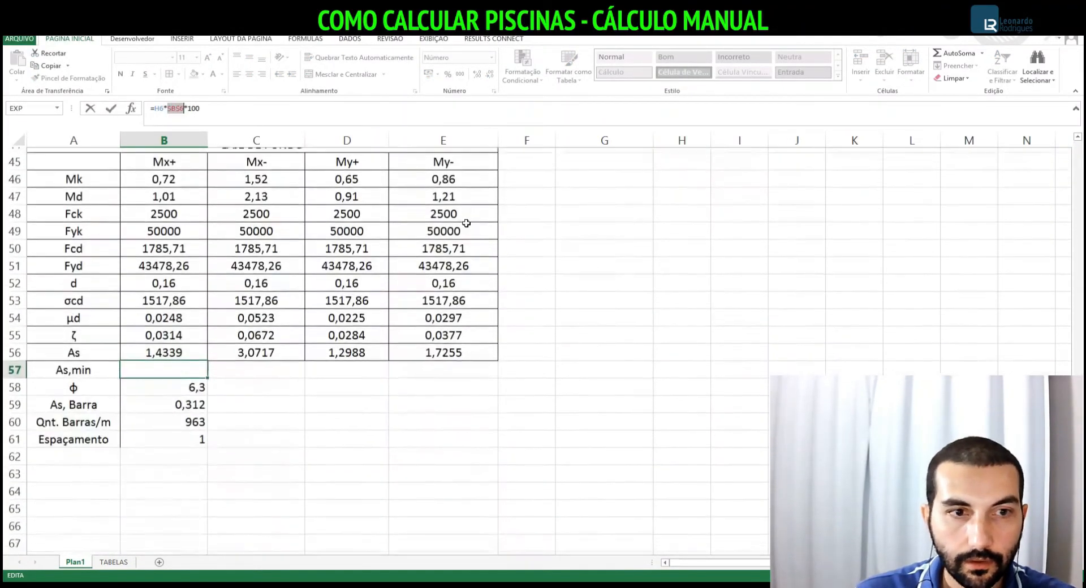
{"action": "left_click", "coordinate": [261, 111]}
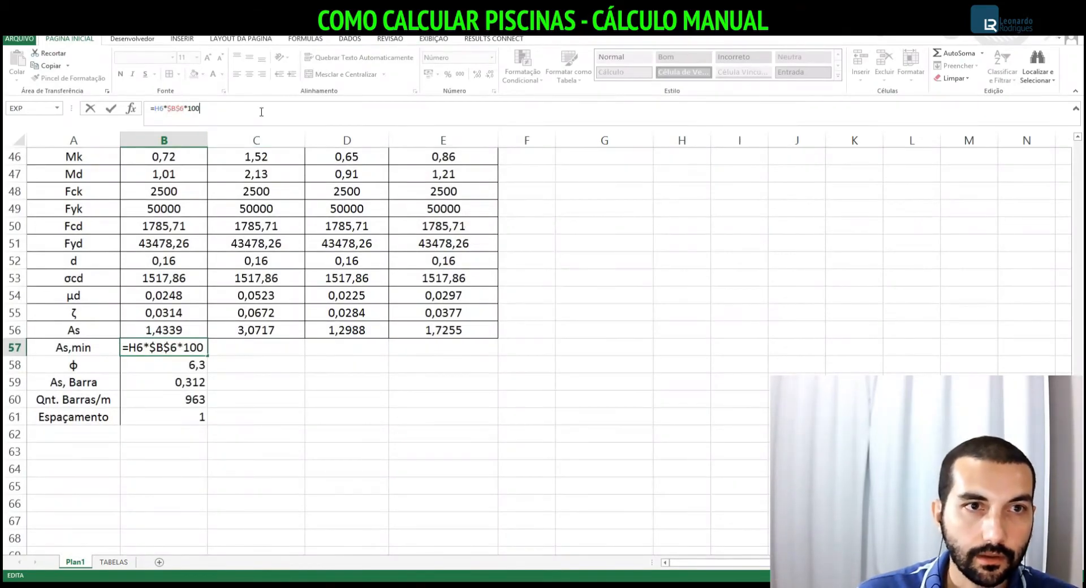
{"action": "key", "text": "BackSpace"}
{"action": "key", "text": "BackSpace"}
{"action": "key", "text": "BackSpace"}
{"action": "key", "text": "BackSpace"}
{"action": "key", "text": "Return"}
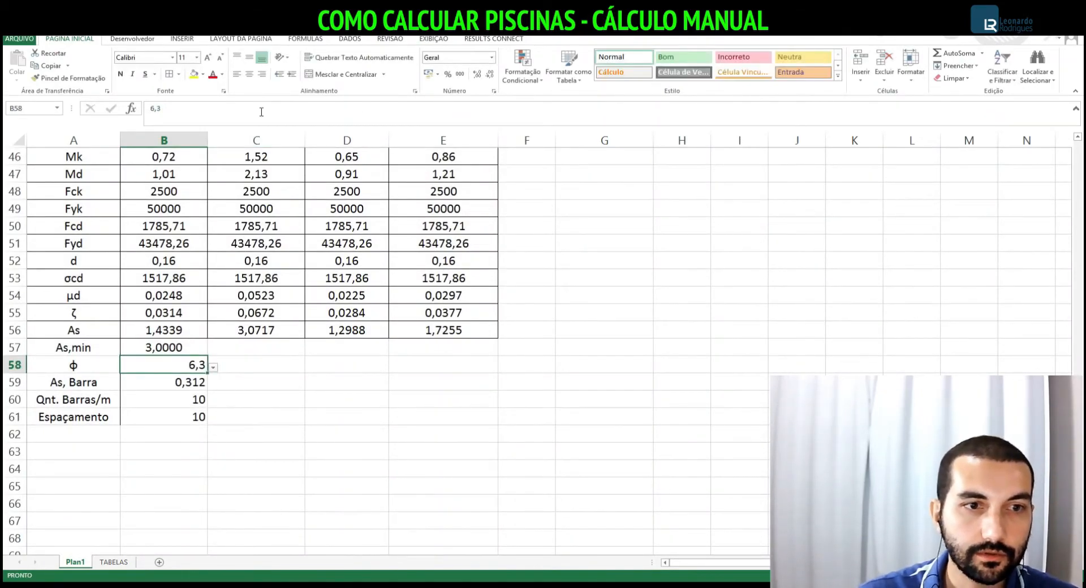
Format As,min in B57 and the As values in B56:E56 with two decimal places
{"action": "key", "text": "Up"}
{"action": "left_click", "coordinate": [489, 74]}
{"action": "left_click", "coordinate": [478, 76]}
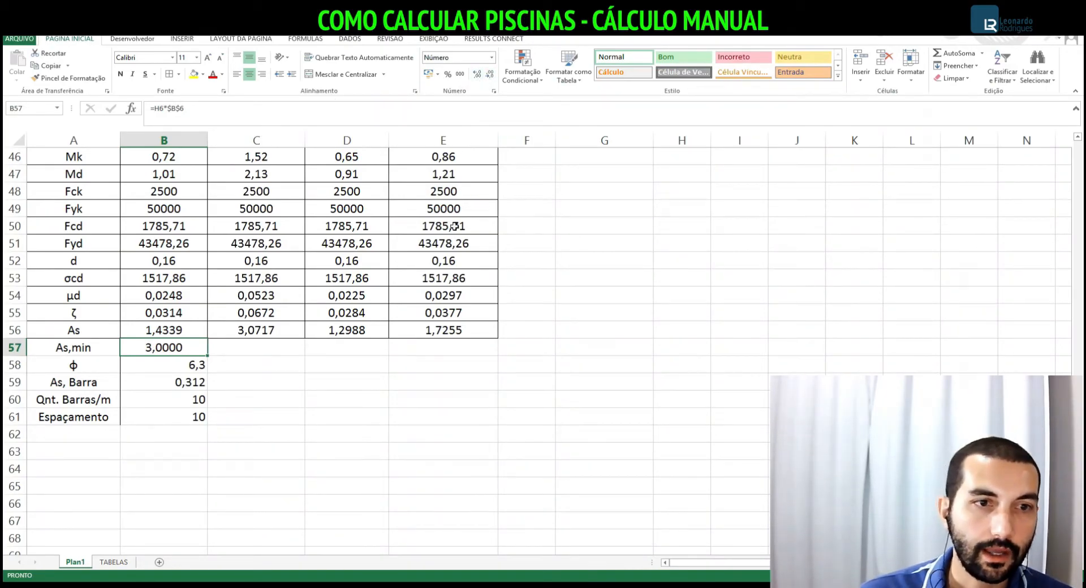
{"action": "double_click", "coordinate": [477, 74]}
{"action": "double_click", "coordinate": [487, 76]}
{"action": "left_click", "coordinate": [487, 75]}
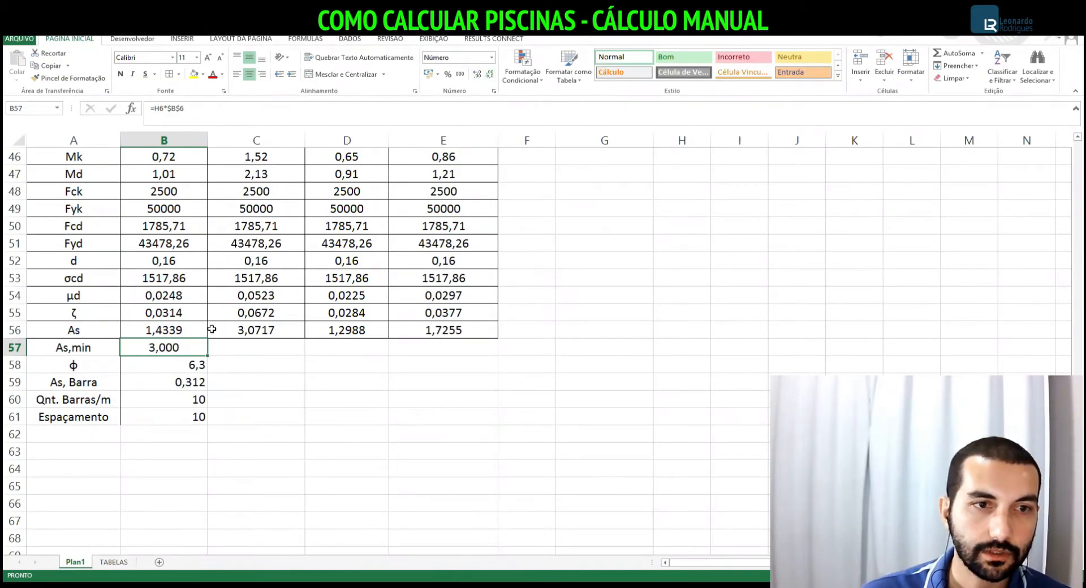
{"action": "left_click", "coordinate": [488, 75]}
{"action": "left_click_drag", "start_coordinate": [170, 331], "coordinate": [456, 324]}
{"action": "double_click", "coordinate": [487, 75]}
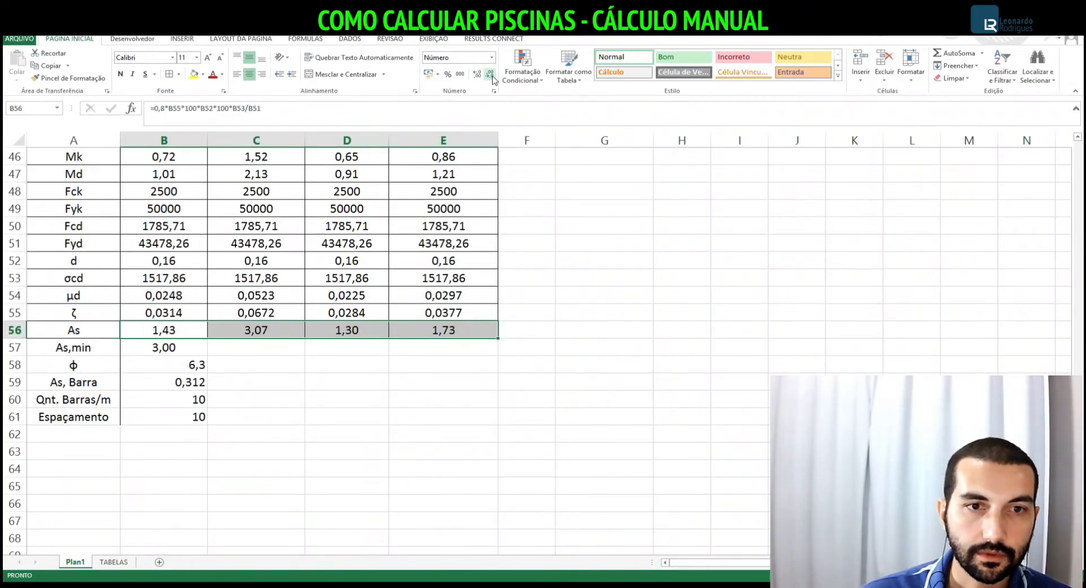
{"action": "left_click", "coordinate": [276, 376]}
Make the H6 reference absolute in the As,min formula in B57, giving =$H$6*$B$6
{"action": "left_click", "coordinate": [171, 353]}
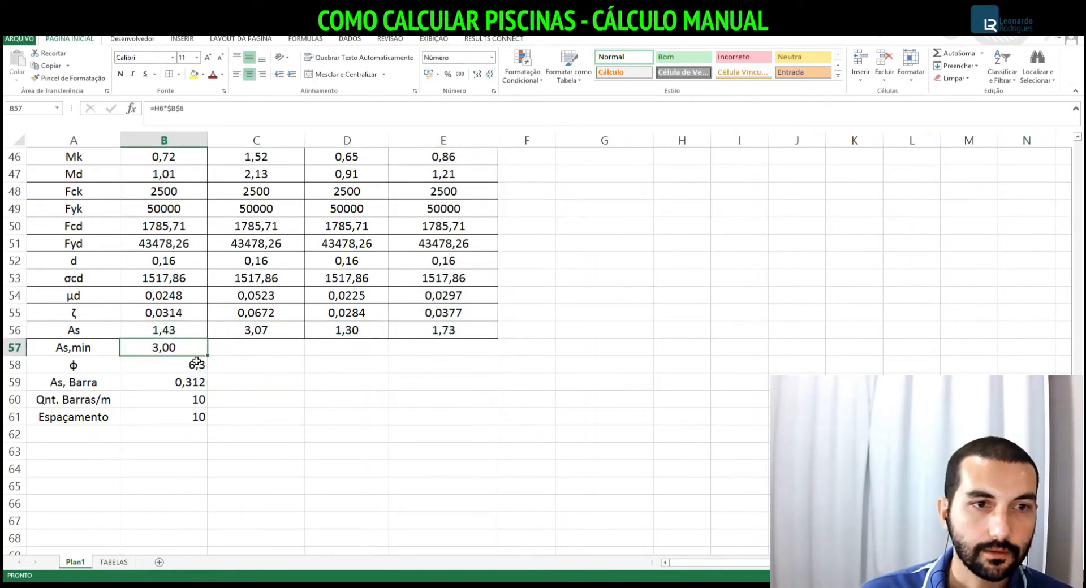
{"action": "left_click", "coordinate": [180, 110]}
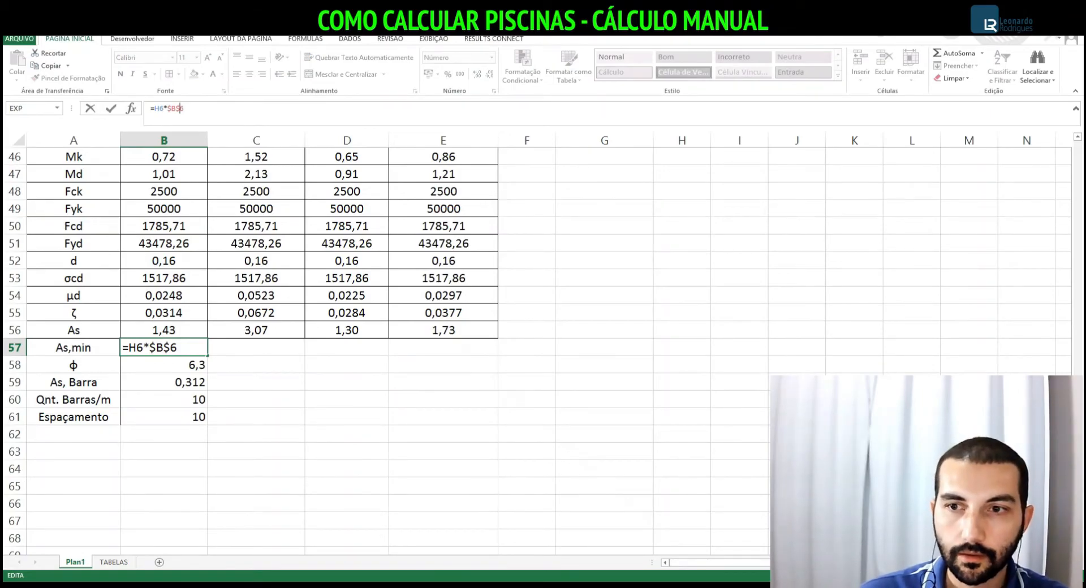
{"action": "scroll", "coordinate": [166, 115], "scroll_direction": "up", "scroll_amount": 15}
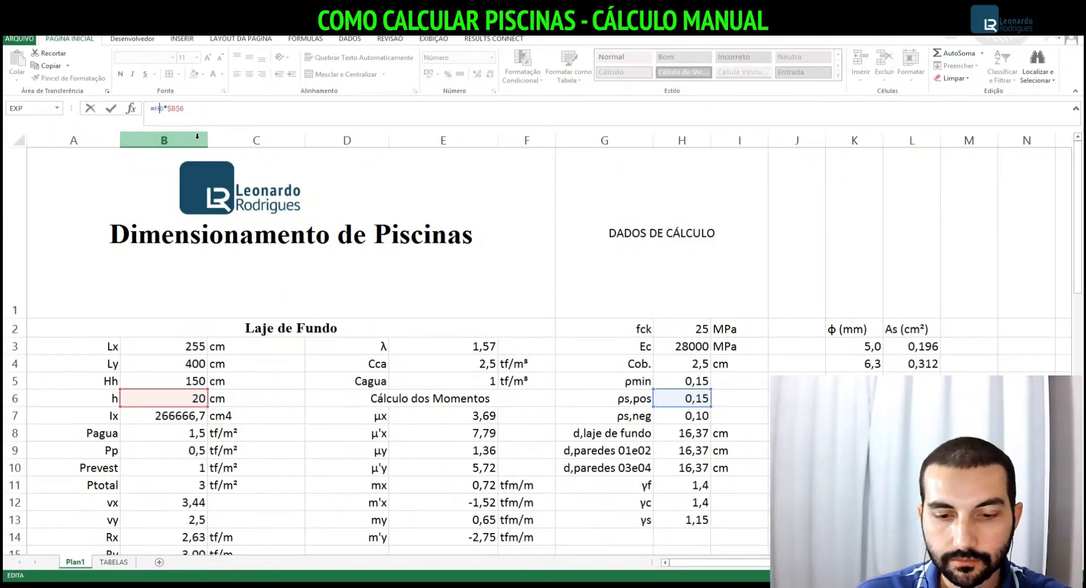
{"action": "key", "text": "F4"}
{"action": "key", "text": "Return"}
{"action": "key", "text": "Up"}
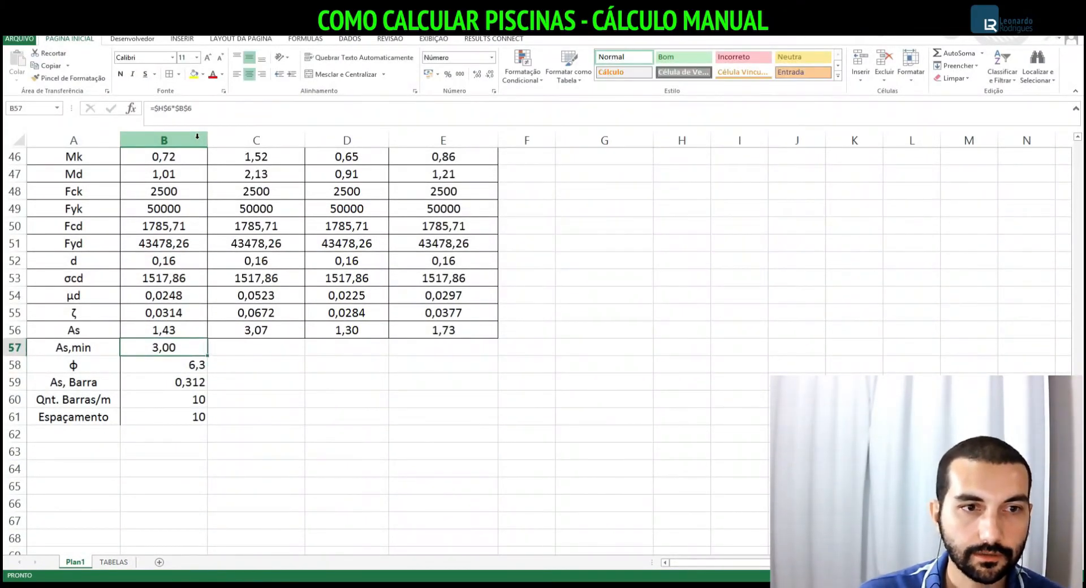
Copy the As,min formula from B57 to the Mx-, My+ and My- columns, C57:E57
{"action": "key", "text": "ctrl+c"}
{"action": "key", "text": "Right"}
{"action": "key", "text": "Right"}
{"action": "key", "text": "ctrl+v"}
{"action": "key", "text": "Escape"}
{"action": "key", "text": "Left"}
{"action": "key", "text": "Left"}
{"action": "key", "text": "ctrl+c"}
{"action": "key", "text": "Right"}
{"action": "key", "text": "ctrl+v"}
{"action": "key", "text": "Right"}
{"action": "key", "text": "Right"}
{"action": "key", "text": "ctrl+v"}
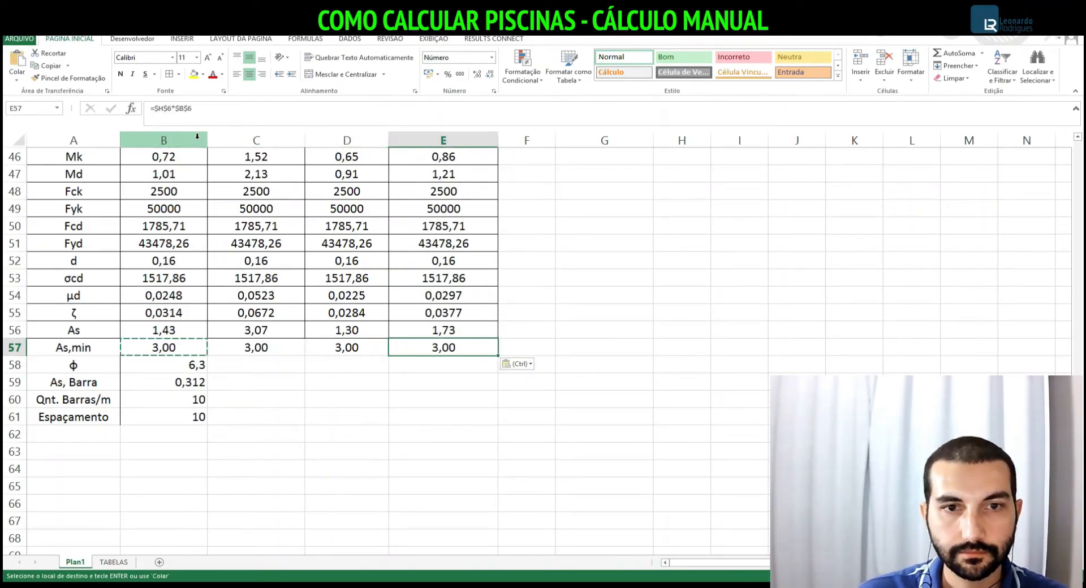
Change the As,min formula for Mx- in C57 to use the ρs,neg rate, giving =$H$7*$B$6
{"action": "key", "text": "Left"}
{"action": "key", "text": "Left"}
{"action": "key", "text": "Escape"}
{"action": "left_click", "coordinate": [159, 107]}
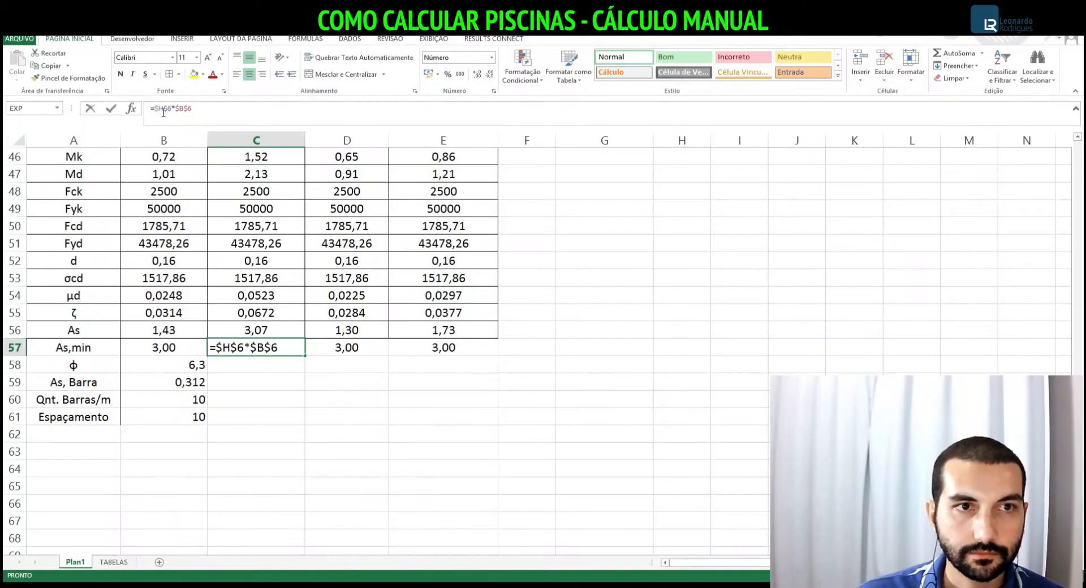
{"action": "scroll", "coordinate": [396, 339], "scroll_direction": "up", "scroll_amount": 14}
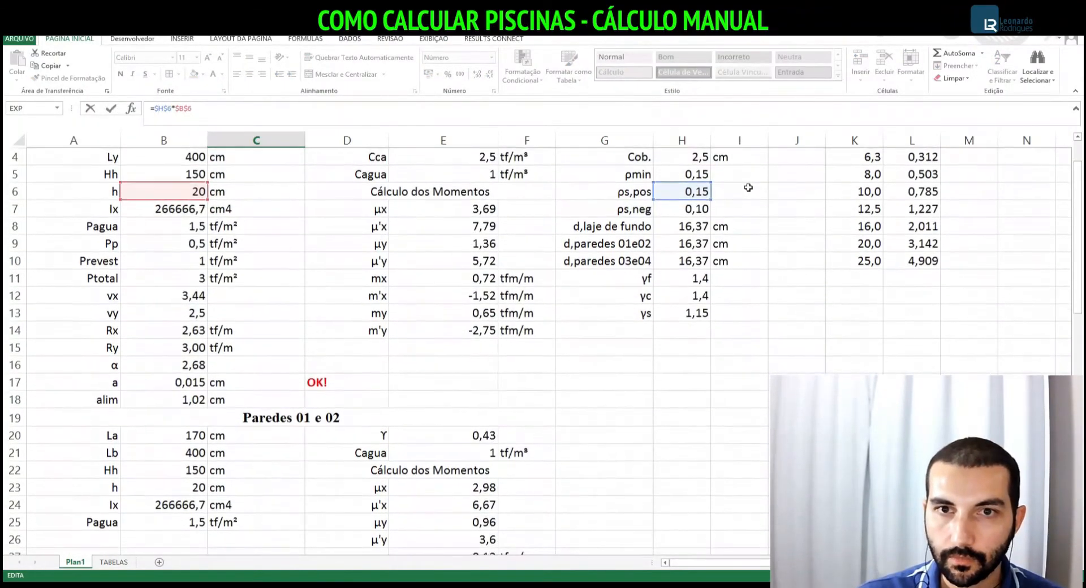
{"action": "left_click", "coordinate": [686, 210]}
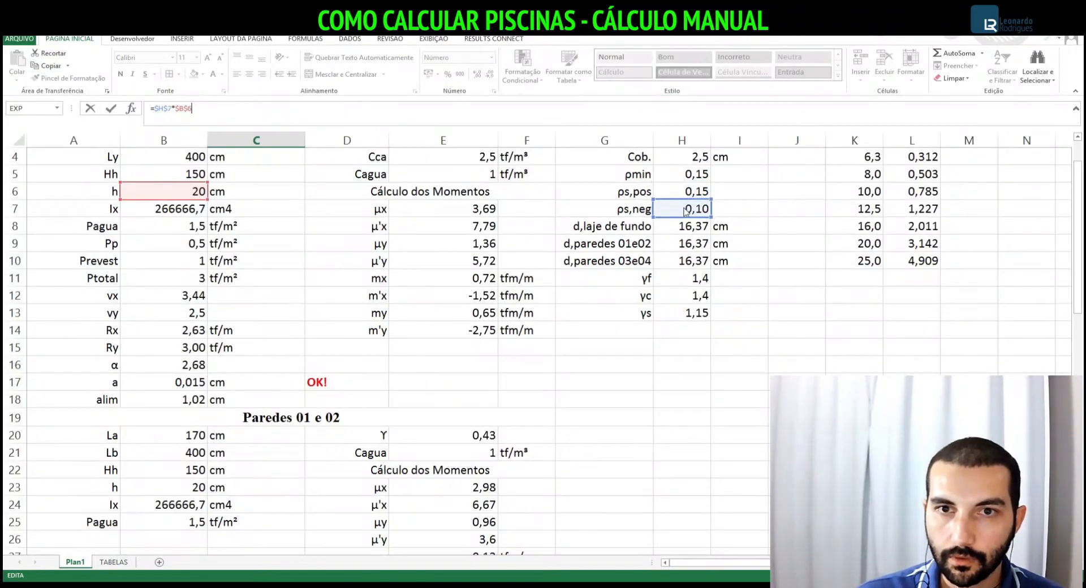
{"action": "key", "text": "Return"}
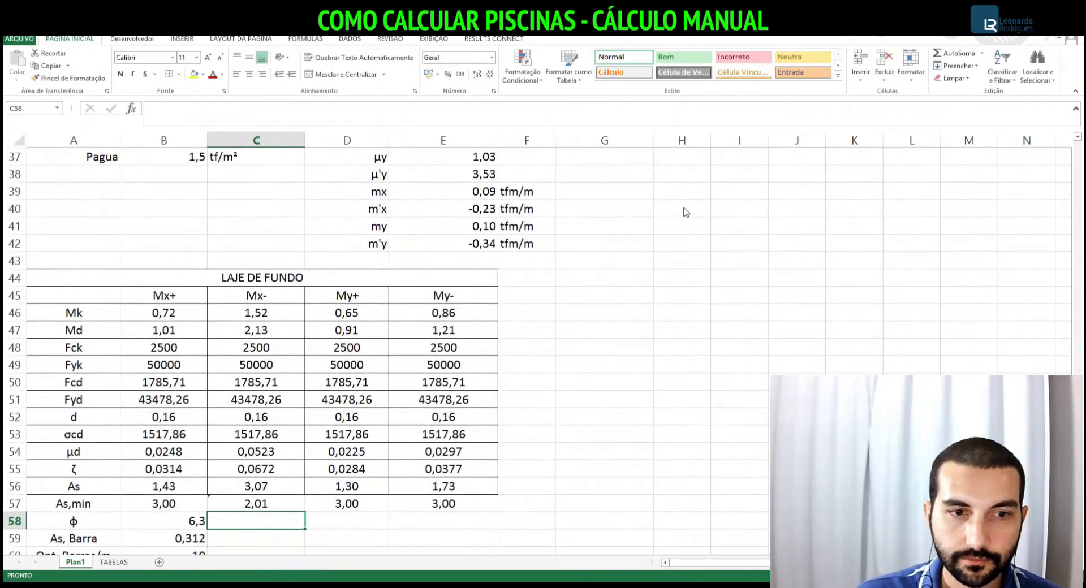
Copy the Mx- As,min formula from C57 to the My- column in E57
{"action": "key", "text": "Up"}
{"action": "key", "text": "ctrl+c"}
{"action": "key", "text": "Right"}
{"action": "key", "text": "Right"}
{"action": "key", "text": "Left"}
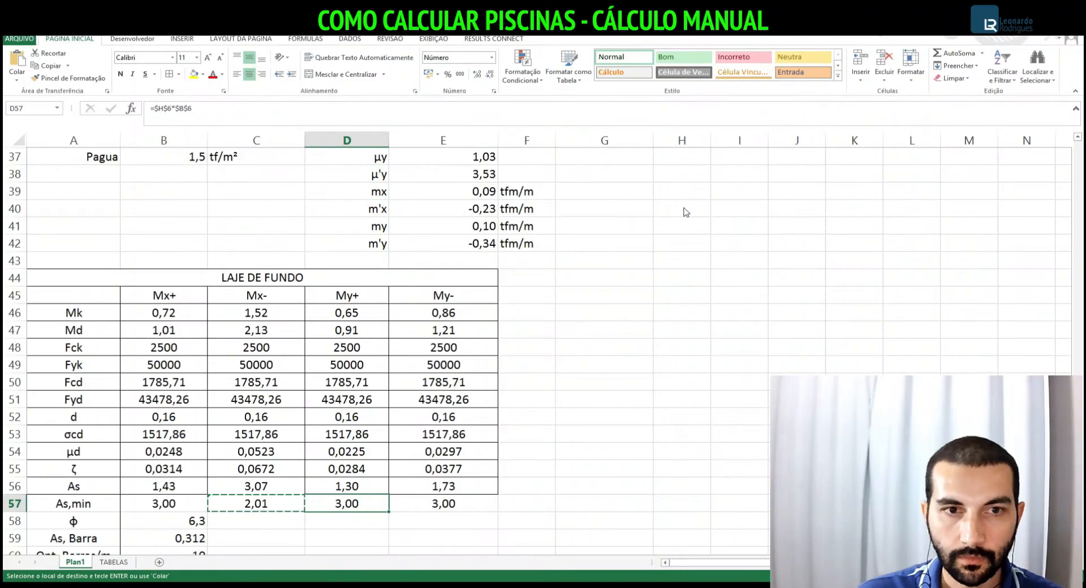
{"action": "key", "text": "Right"}
{"action": "key", "text": "ctrl+v"}
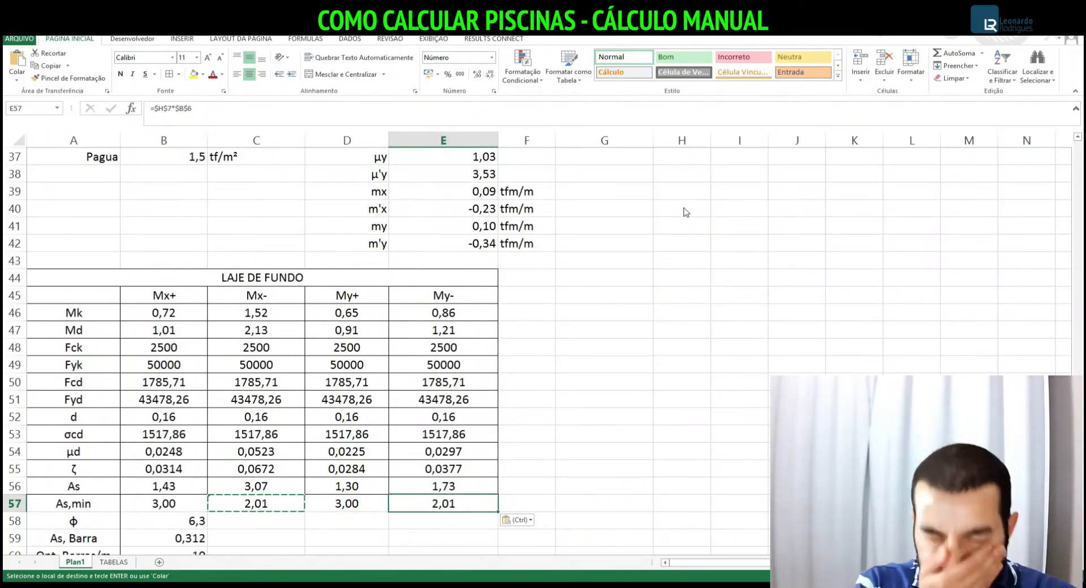
{"action": "key", "text": "Escape"}
Copy the φ, As, Barra, Qnt. Barras/m and Espaçamento cells B58:B61 across to columns C to E
{"action": "key", "text": "Left"}
{"action": "key", "text": "Left"}
{"action": "key", "text": "Left"}
{"action": "key", "text": "Down"}
{"action": "key", "text": "Down"}
{"action": "key", "text": "Down"}
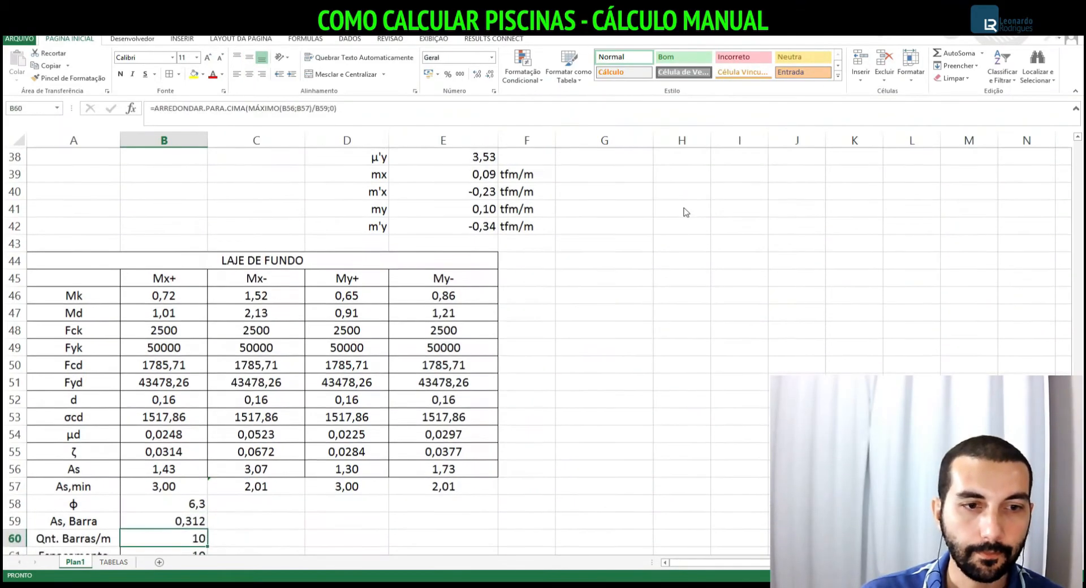
{"action": "key", "text": "Up"}
{"action": "key", "text": "Up"}
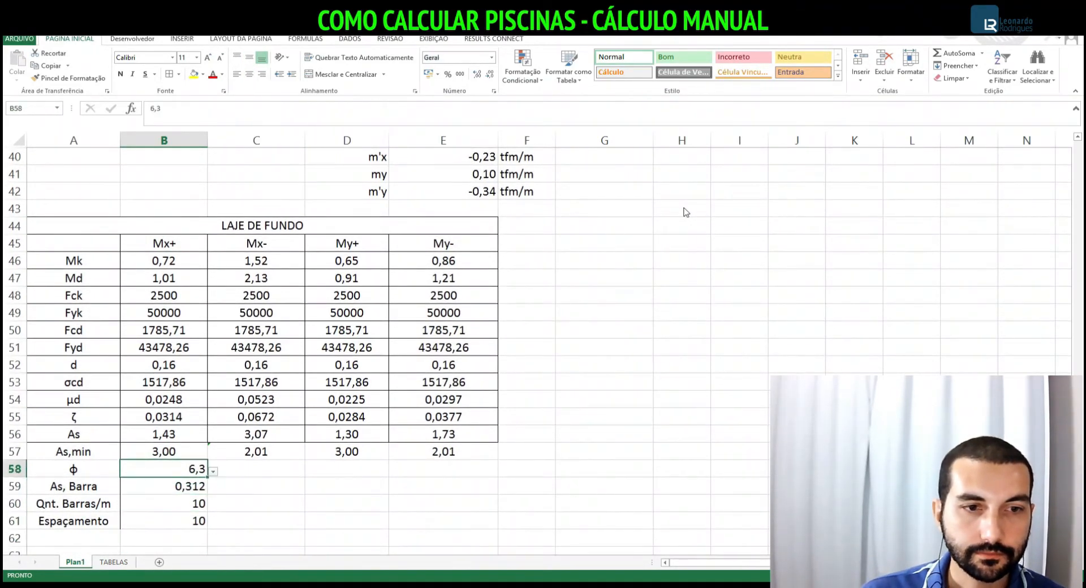
{"action": "key", "text": "shift+Down"}
{"action": "key", "text": "shift+Down"}
{"action": "key", "text": "shift+Down"}
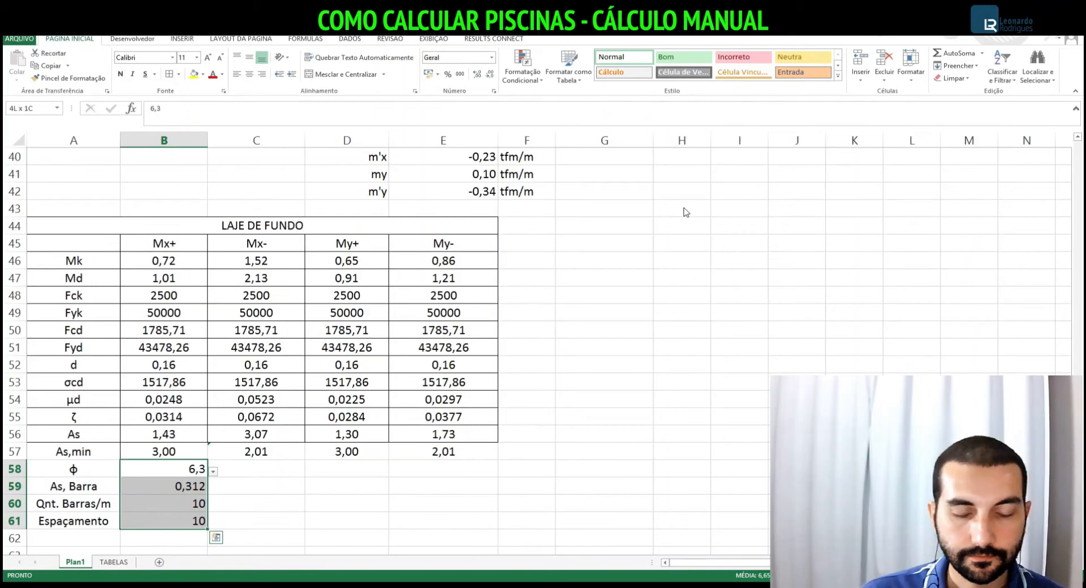
{"action": "key", "text": "ctrl+c"}
{"action": "key", "text": "Right"}
{"action": "key", "text": "shift+Right"}
{"action": "key", "text": "shift+Right"}
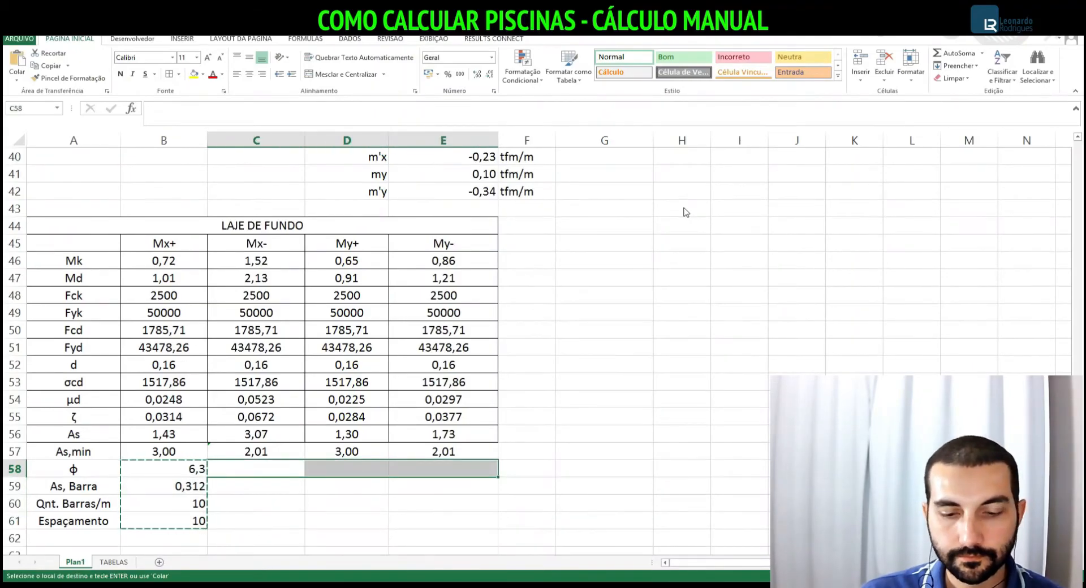
{"action": "key", "text": "ctrl+v"}
{"action": "key", "text": "Escape"}
{"action": "key", "text": "Down"}
{"action": "key", "text": "Down"}
{"action": "key", "text": "Down"}
{"action": "key", "text": "Down"}
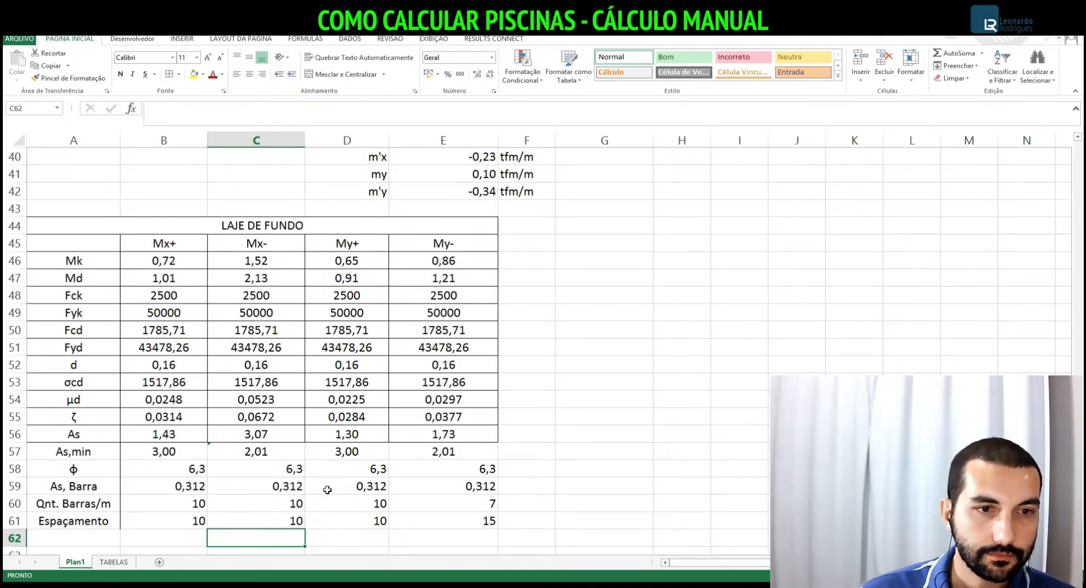
Review the As,min formulas in B57:E57, comparing the positive and negative moment columns
{"action": "left_click", "coordinate": [178, 453]}
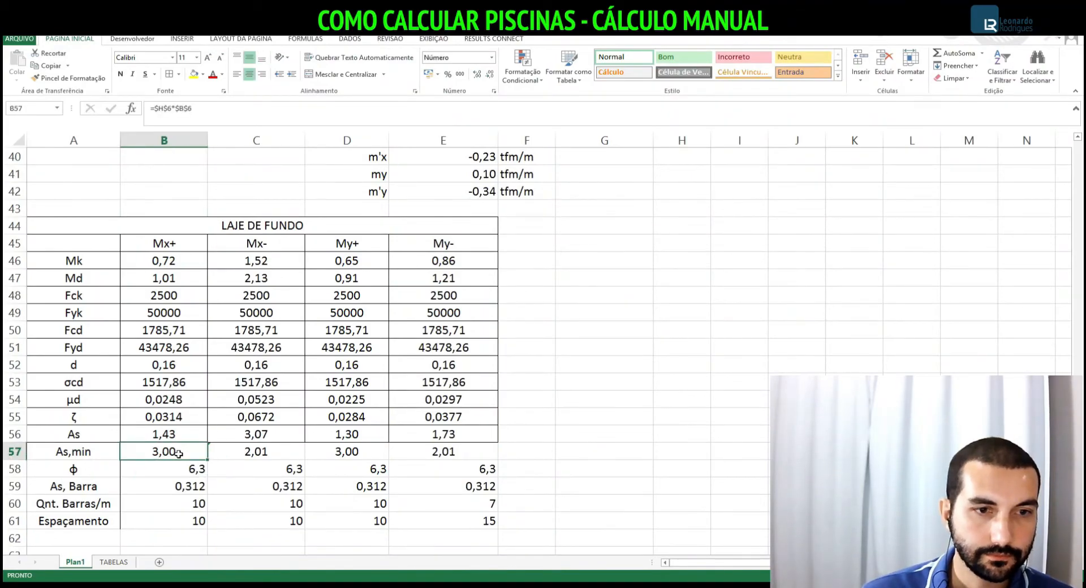
{"action": "left_click", "coordinate": [247, 452]}
{"action": "left_click", "coordinate": [345, 452]}
{"action": "left_click", "coordinate": [443, 451]}
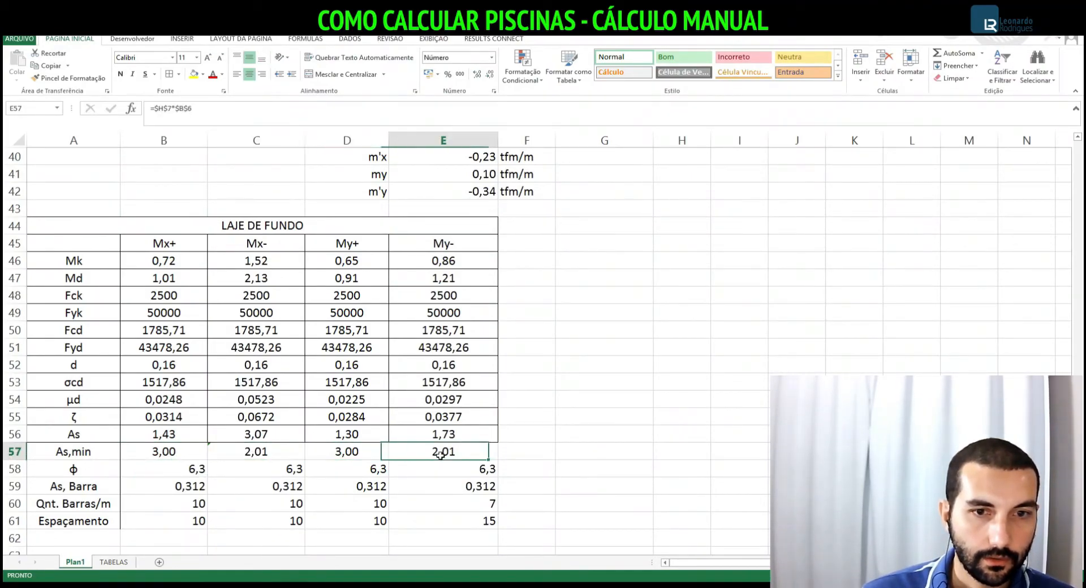
{"action": "left_click", "coordinate": [354, 451]}
{"action": "left_click", "coordinate": [434, 451]}
{"action": "left_click", "coordinate": [350, 452]}
{"action": "left_click", "coordinate": [277, 452]}
{"action": "left_click", "coordinate": [368, 452]}
{"action": "left_click", "coordinate": [413, 452]}
Inspect the Qnt. Barras/m formula in C60 and compare As with As,min for Mx- and My-
{"action": "left_click", "coordinate": [256, 502]}
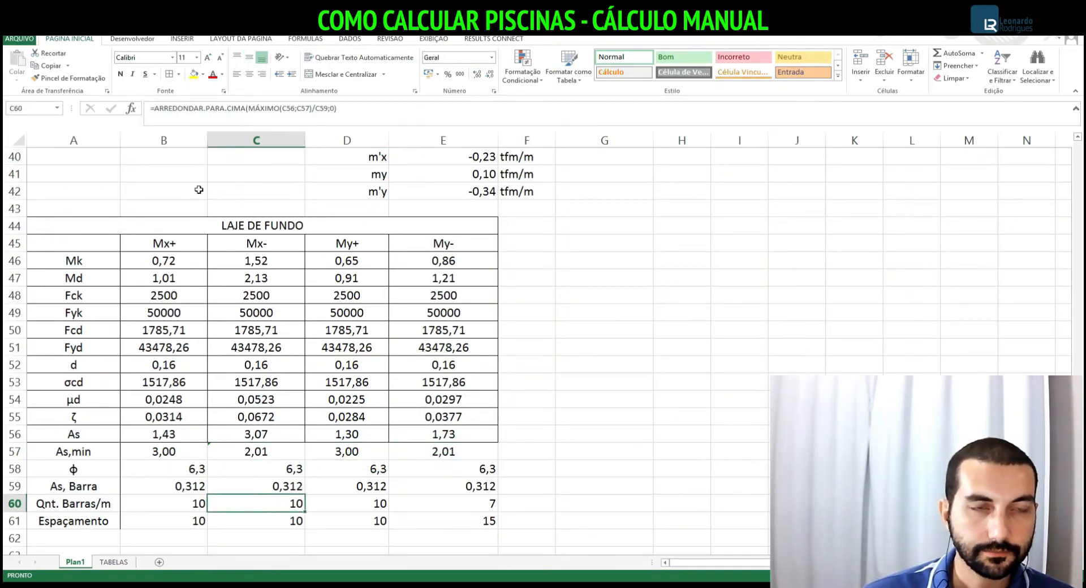
{"action": "left_click", "coordinate": [215, 116]}
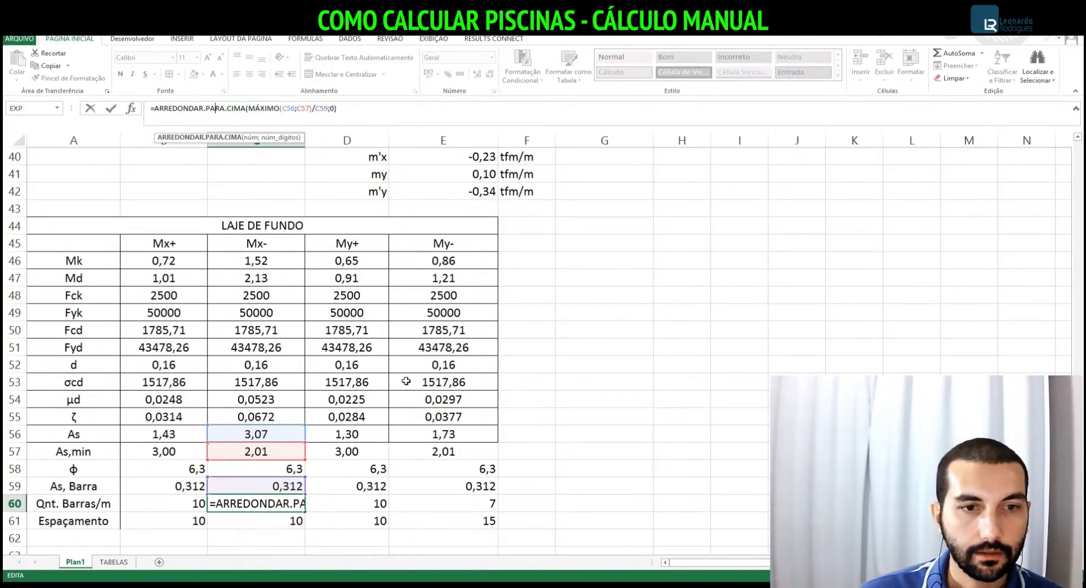
{"action": "key", "text": "Escape"}
{"action": "left_click", "coordinate": [239, 437]}
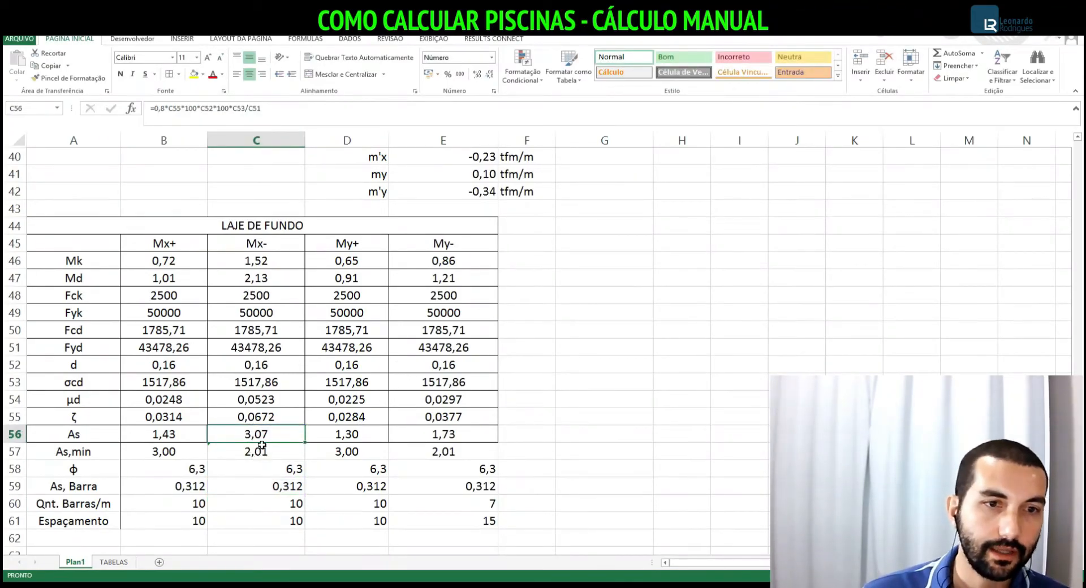
{"action": "left_click", "coordinate": [433, 441]}
{"action": "left_click", "coordinate": [436, 456]}
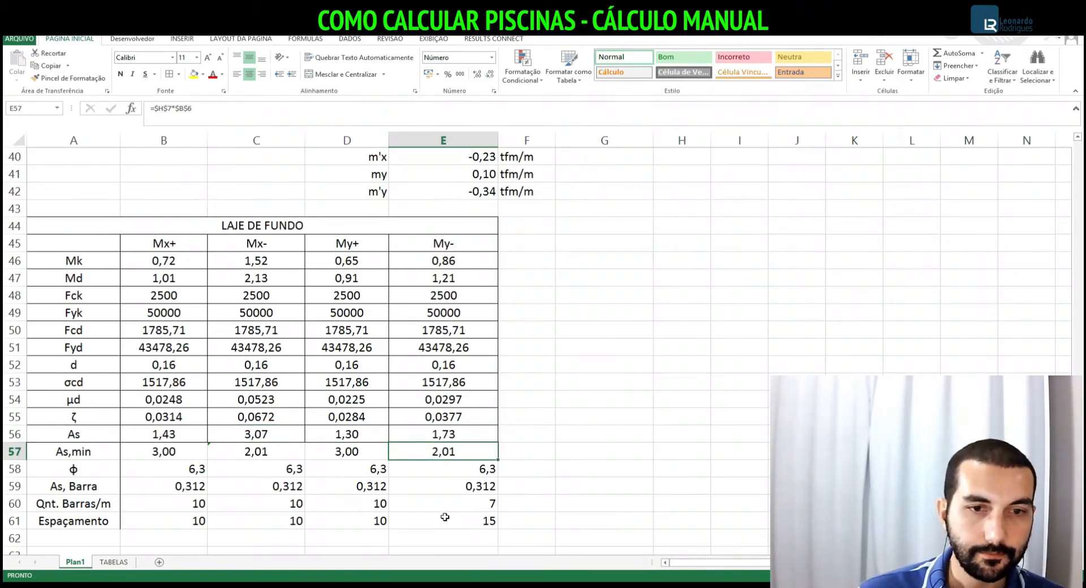
Apply borders to all cells of the new table rows from As,min to Espaçamento, A57:E61
{"action": "scroll", "coordinate": [435, 514], "scroll_direction": "down", "scroll_amount": 3}
{"action": "left_click_drag", "start_coordinate": [63, 295], "coordinate": [475, 366]}
{"action": "left_click", "coordinate": [169, 74]}
{"action": "left_click", "coordinate": [220, 395]}
{"action": "scroll", "coordinate": [163, 268], "scroll_direction": "up", "scroll_amount": 6}
Centre the contents of the whole LAJE DE FUNDO table, A44:E61, horizontally
{"action": "left_click_drag", "start_coordinate": [92, 383], "coordinate": [280, 520]}
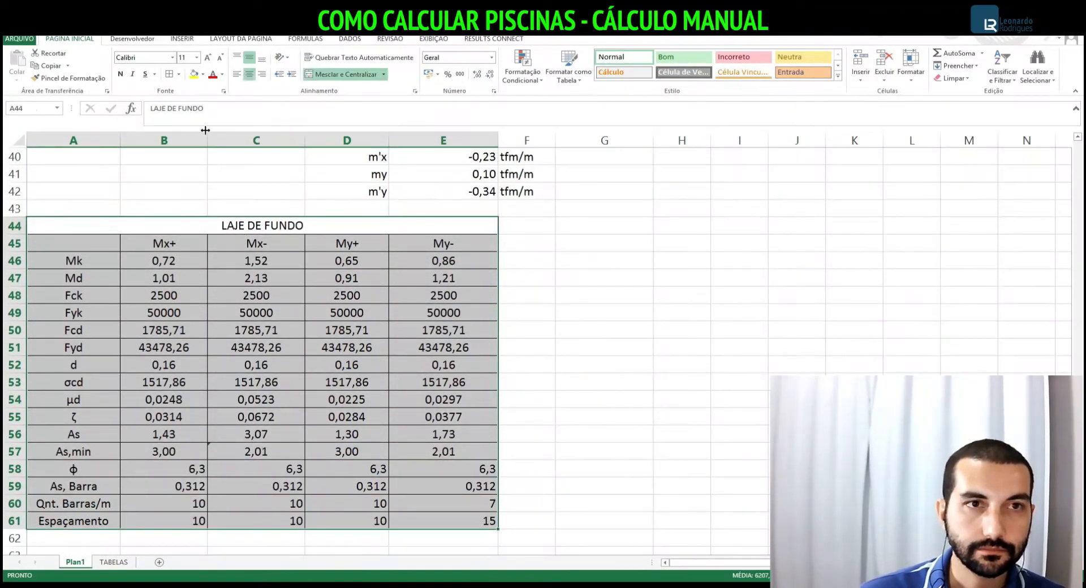
{"action": "left_click", "coordinate": [250, 58]}
{"action": "left_click", "coordinate": [249, 58]}
{"action": "left_click", "coordinate": [249, 74]}
Right-align the row labels from Mk to Espaçamento in A46:A61
{"action": "left_click", "coordinate": [113, 330]}
{"action": "left_click_drag", "start_coordinate": [84, 261], "coordinate": [110, 519]}
{"action": "left_click", "coordinate": [261, 74]}
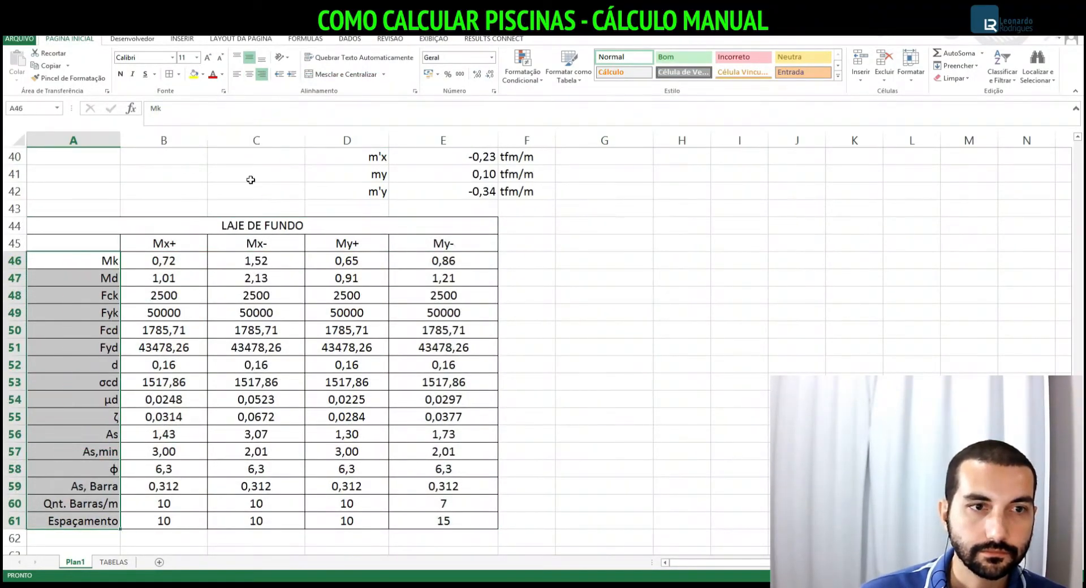
{"action": "left_click", "coordinate": [234, 342]}
{"action": "left_click", "coordinate": [566, 317]}
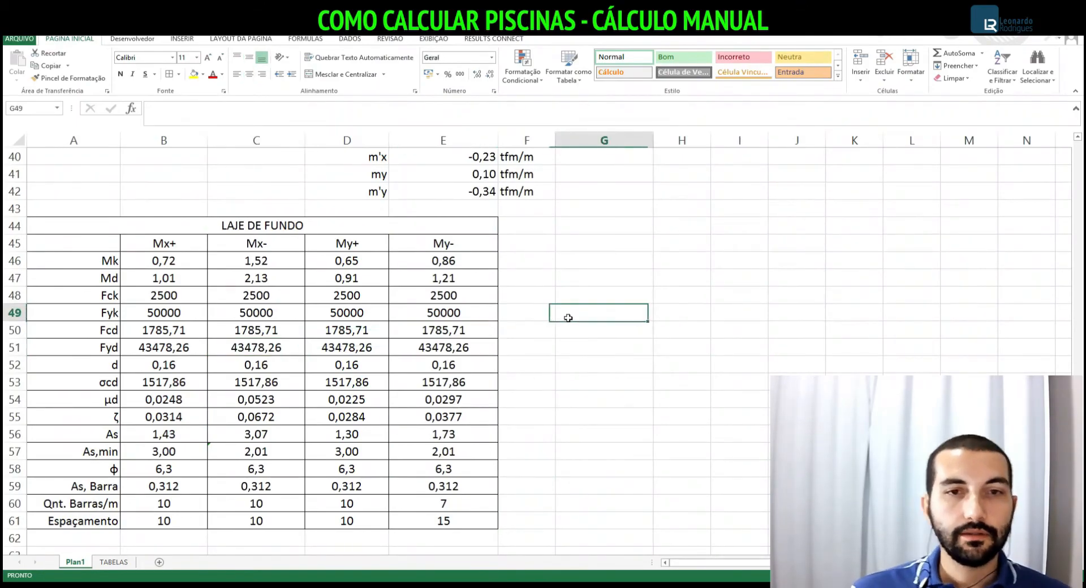
Fill the Espaçamento row A61:E61 and the φ row A58:E58 with grey
{"action": "key", "text": "Down"}
{"action": "key", "text": "Down"}
{"action": "key", "text": "Left"}
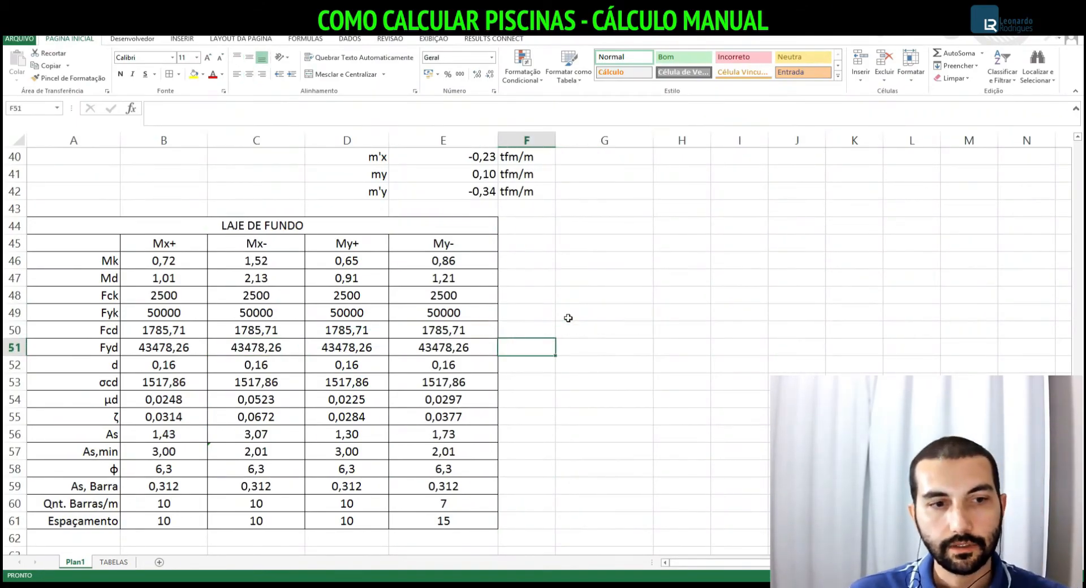
{"action": "key", "text": "Left"}
{"action": "key", "text": "Left"}
{"action": "key", "text": "Left"}
{"action": "key", "text": "Left"}
{"action": "key", "text": "Down"}
{"action": "key", "text": "Down"}
{"action": "key", "text": "Down"}
{"action": "key", "text": "Down"}
{"action": "key", "text": "Down"}
{"action": "key", "text": "Down"}
{"action": "key", "text": "Down"}
{"action": "key", "text": "Down"}
{"action": "key", "text": "Down"}
{"action": "key", "text": "Down"}
{"action": "key", "text": "Down"}
{"action": "key", "text": "Left"}
{"action": "key", "text": "Up"}
{"action": "key", "text": "Up"}
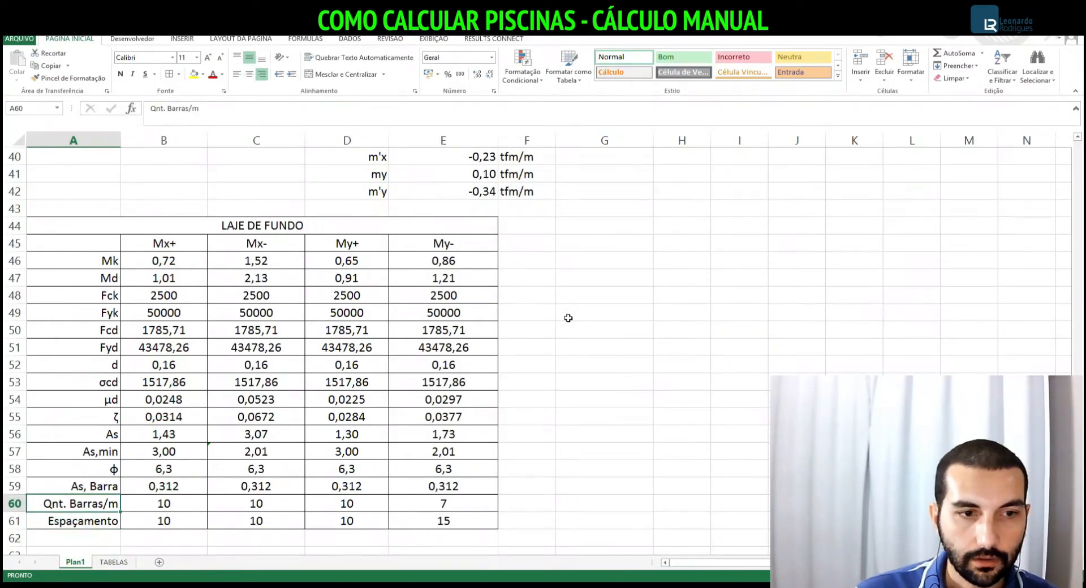
{"action": "key", "text": "Down"}
{"action": "key", "text": "shift+Right"}
{"action": "key", "text": "shift+Right"}
{"action": "key", "text": "shift+Right"}
{"action": "key", "text": "shift+Right"}
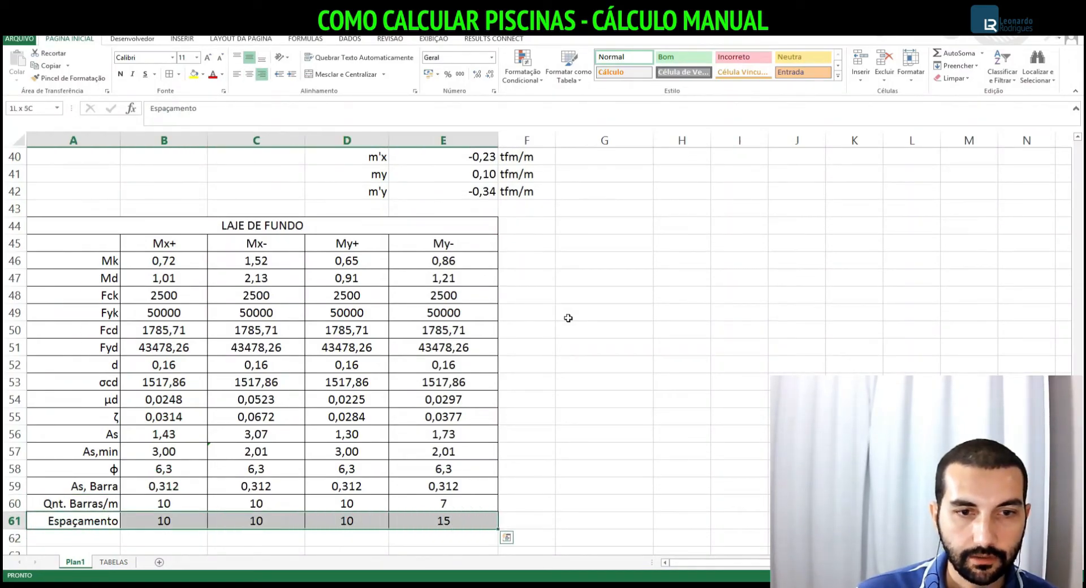
{"action": "left_click", "coordinate": [204, 78]}
{"action": "left_click", "coordinate": [197, 163]}
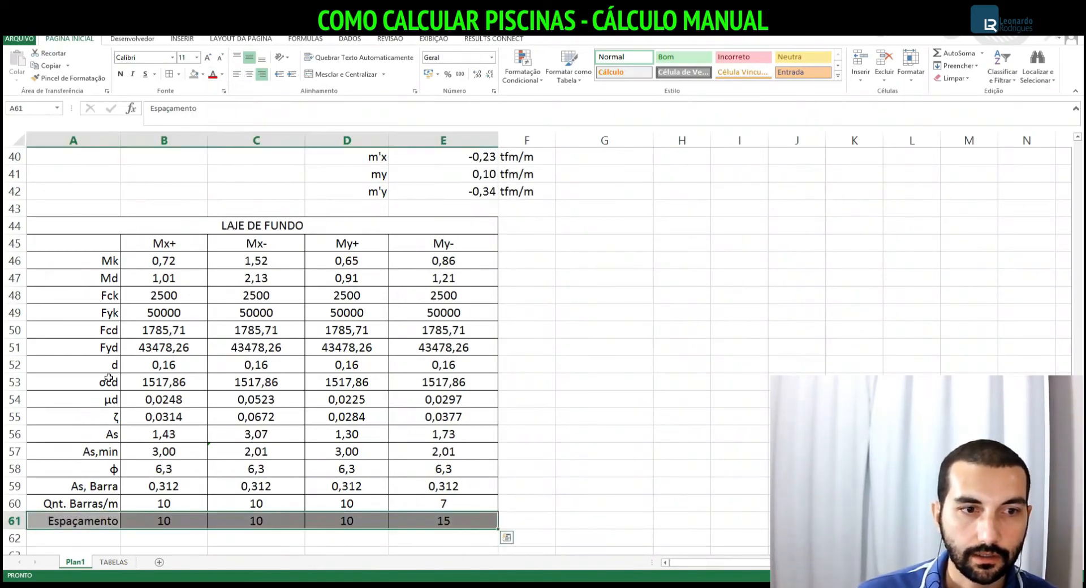
{"action": "left_click_drag", "start_coordinate": [85, 470], "coordinate": [446, 467]}
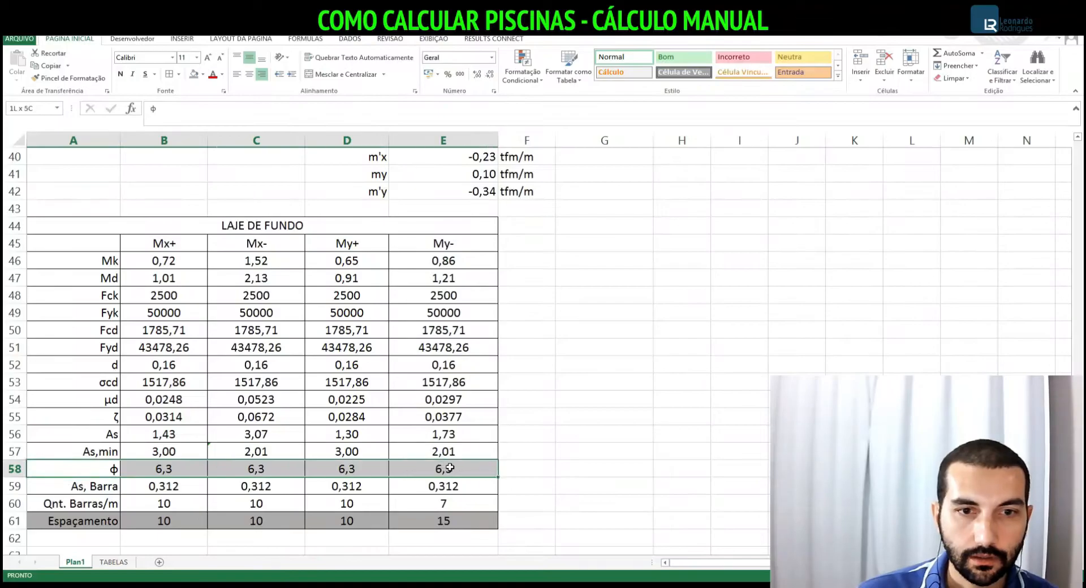
{"action": "left_click", "coordinate": [194, 74]}
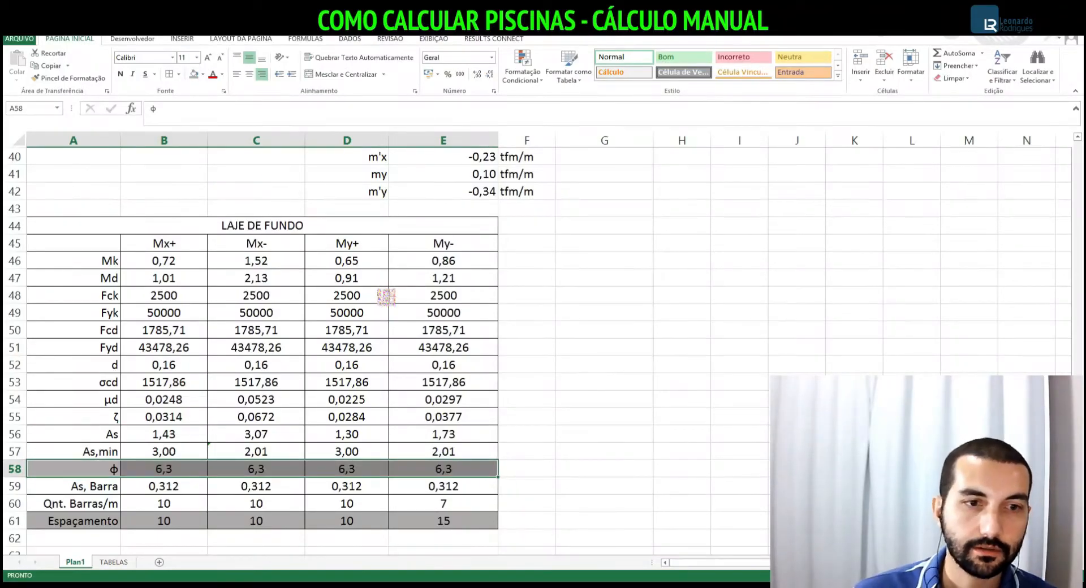
{"action": "key", "text": "Right"}
{"action": "key", "text": "Right"}
{"action": "key", "text": "Right"}
{"action": "key", "text": "Right"}
{"action": "key", "text": "Right"}
{"action": "key", "text": "Left"}
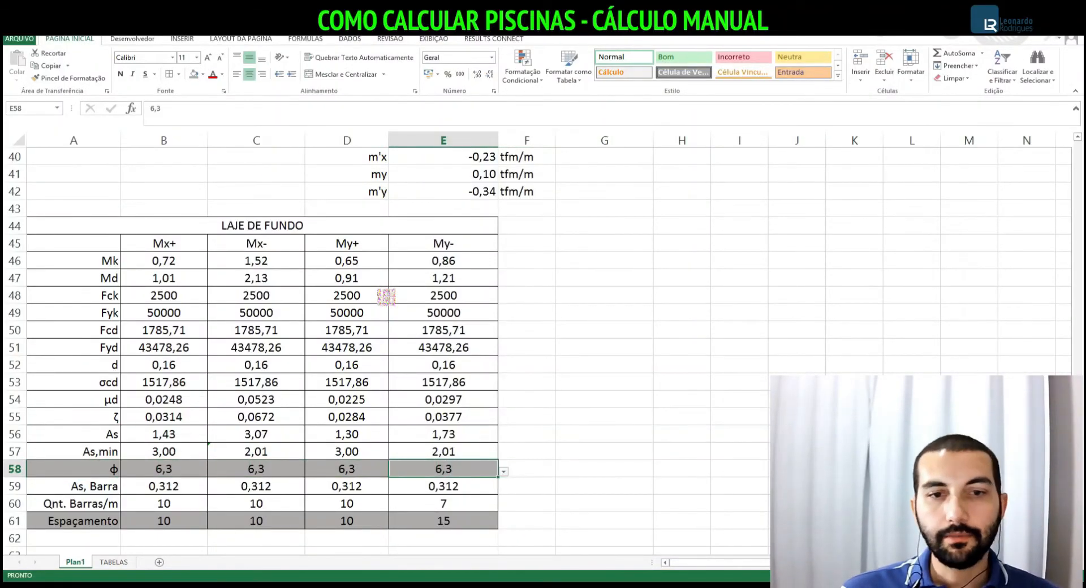
{"action": "key", "text": "Down"}
{"action": "key", "text": "Down"}
{"action": "key", "text": "Left"}
{"action": "key", "text": "Left"}
{"action": "key", "text": "Left"}
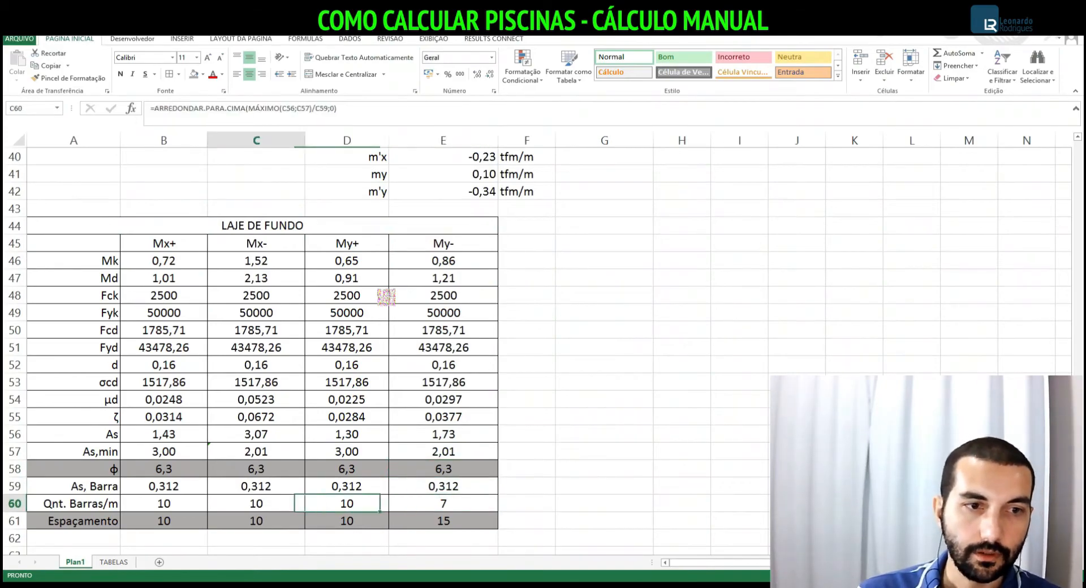
{"action": "key", "text": "Up"}
{"action": "key", "text": "Up"}
{"action": "key", "text": "Left"}
{"action": "key", "text": "Down"}
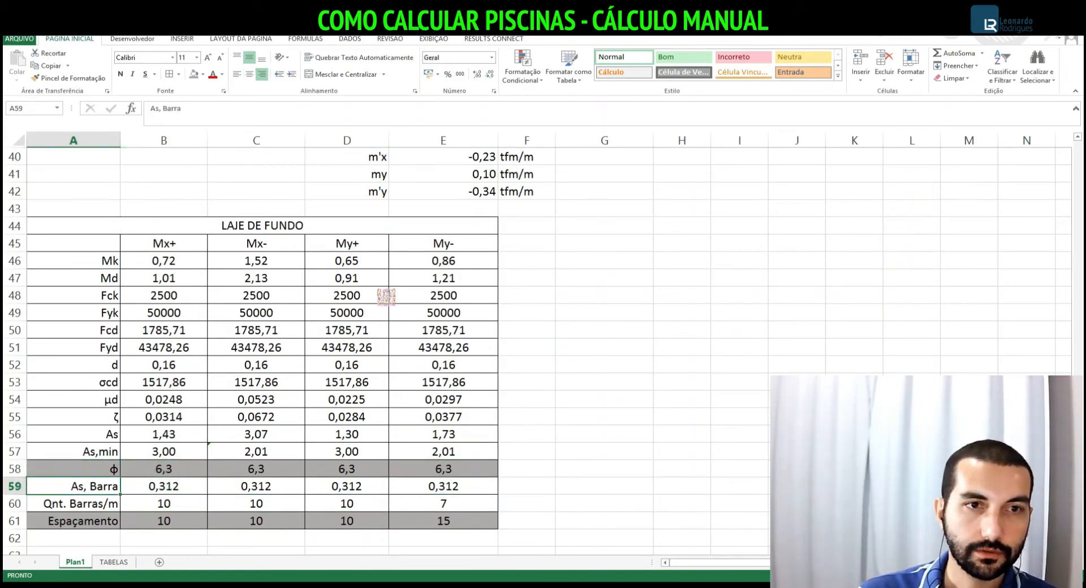
{"action": "key", "text": "Right"}
{"action": "key", "text": "Up"}
{"action": "key", "text": "Down"}
{"action": "key", "text": "Down"}
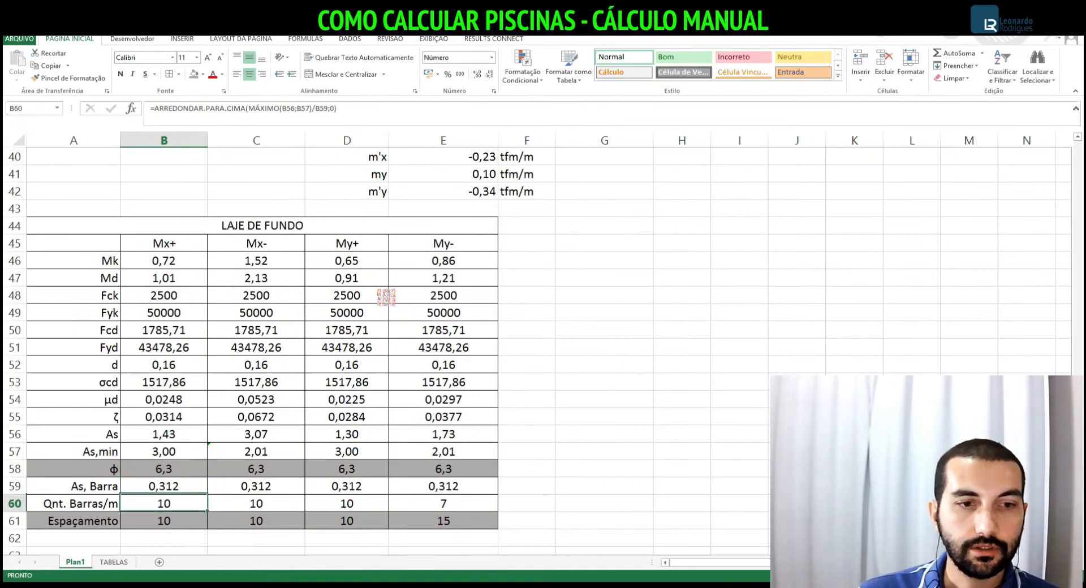
{"action": "key", "text": "Up"}
{"action": "key", "text": "Up"}
{"action": "key", "text": "Down"}
{"action": "key", "text": "Down"}
{"action": "key", "text": "Down"}
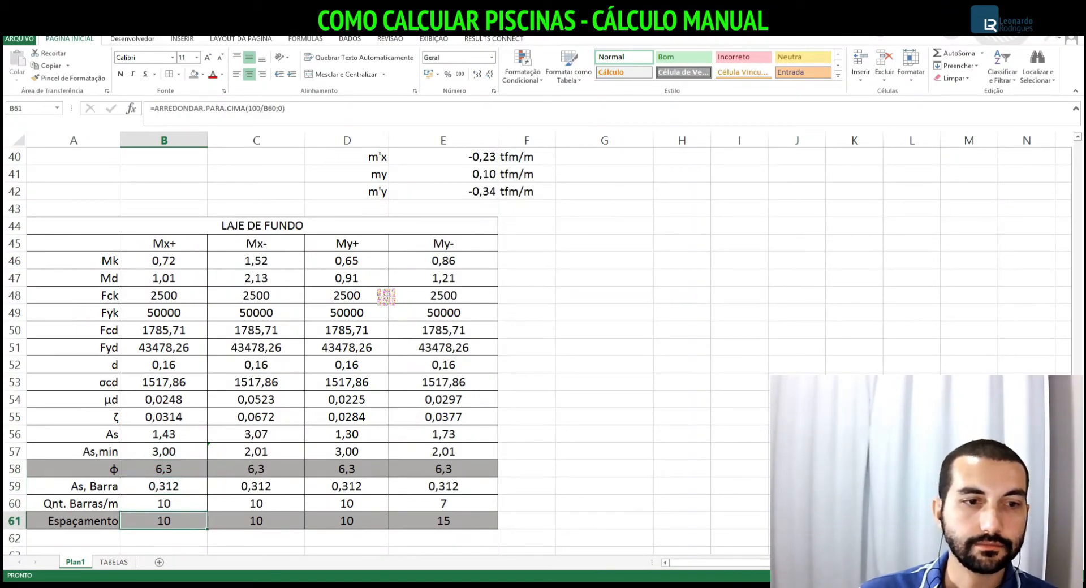
Set the bar diameter φ to 8 for Mx- in C58 and for My- in E58
{"action": "key", "text": "Up"}
{"action": "key", "text": "Up"}
{"action": "key", "text": "Right"}
{"action": "key", "text": "Right"}
{"action": "key", "text": "Up"}
{"action": "key", "text": "Left"}
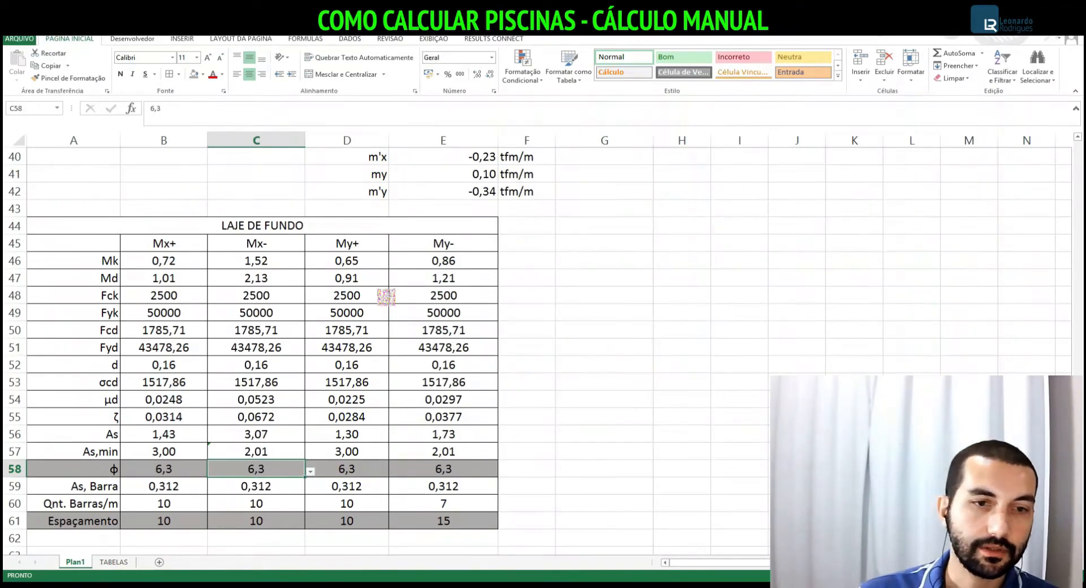
{"action": "left_click", "coordinate": [310, 471]}
{"action": "left_click", "coordinate": [239, 505]}
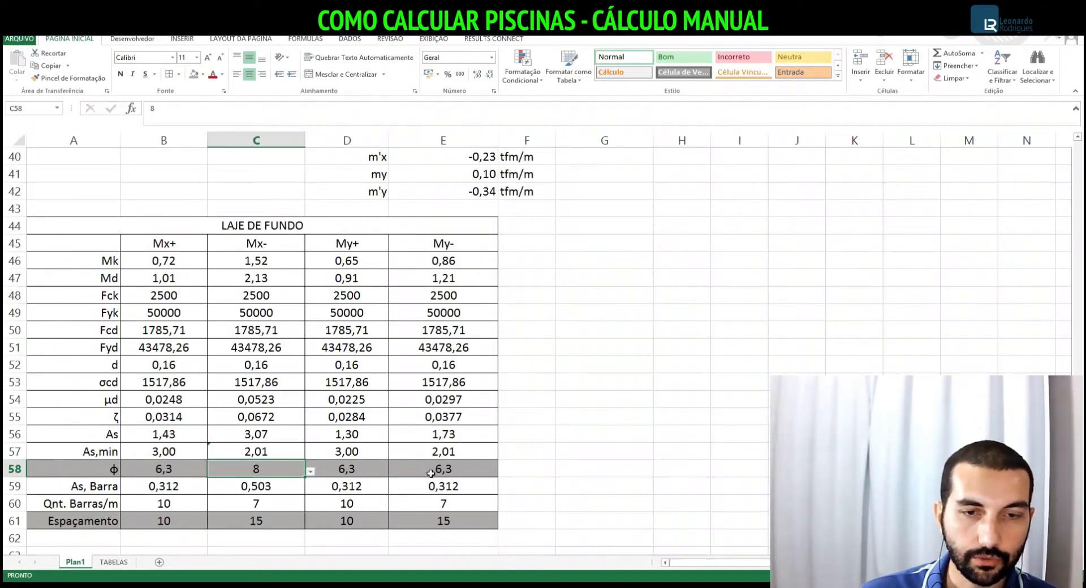
{"action": "left_click", "coordinate": [433, 471]}
{"action": "left_click", "coordinate": [502, 472]}
{"action": "left_click", "coordinate": [447, 503]}
{"action": "left_click", "coordinate": [470, 516]}
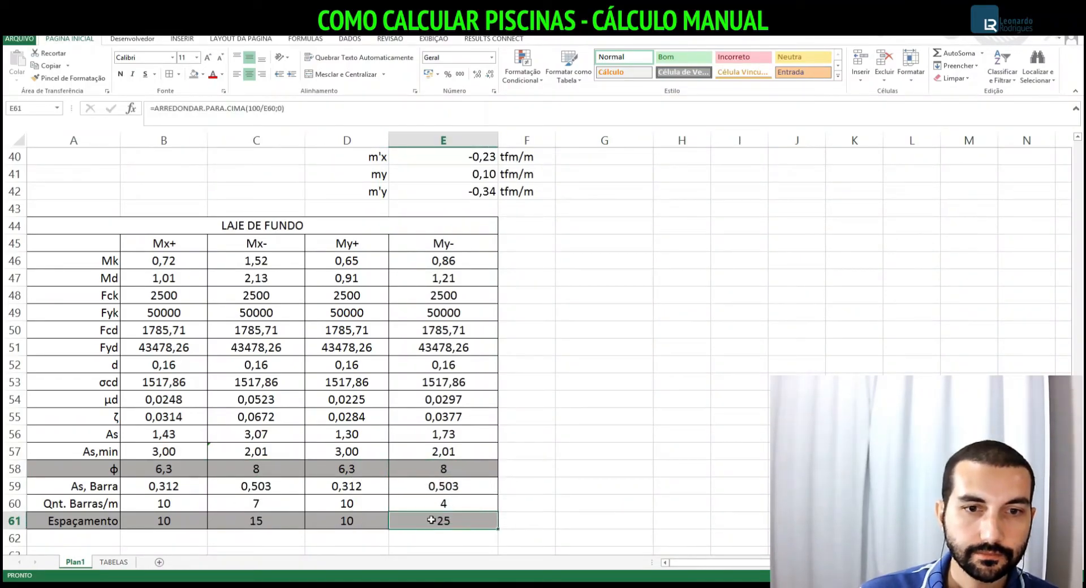
Limit the Mx+ spacing in B61 with the formula =MÍNIMO(ARREDONDAR.PARA.CIMA(100/B60;0);2*B6;20)
{"action": "left_click", "coordinate": [171, 521]}
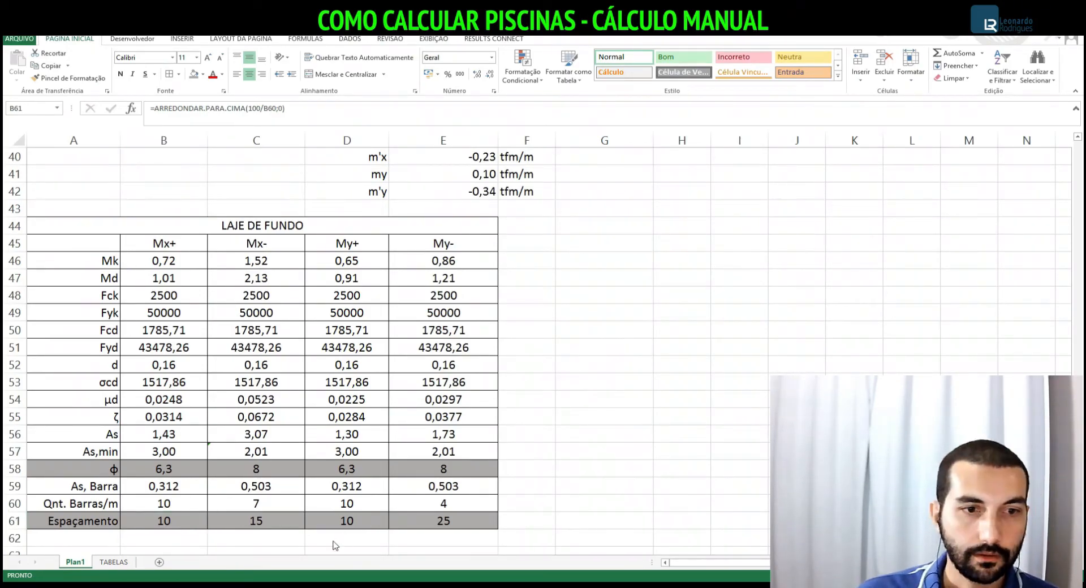
{"action": "left_click", "coordinate": [168, 527]}
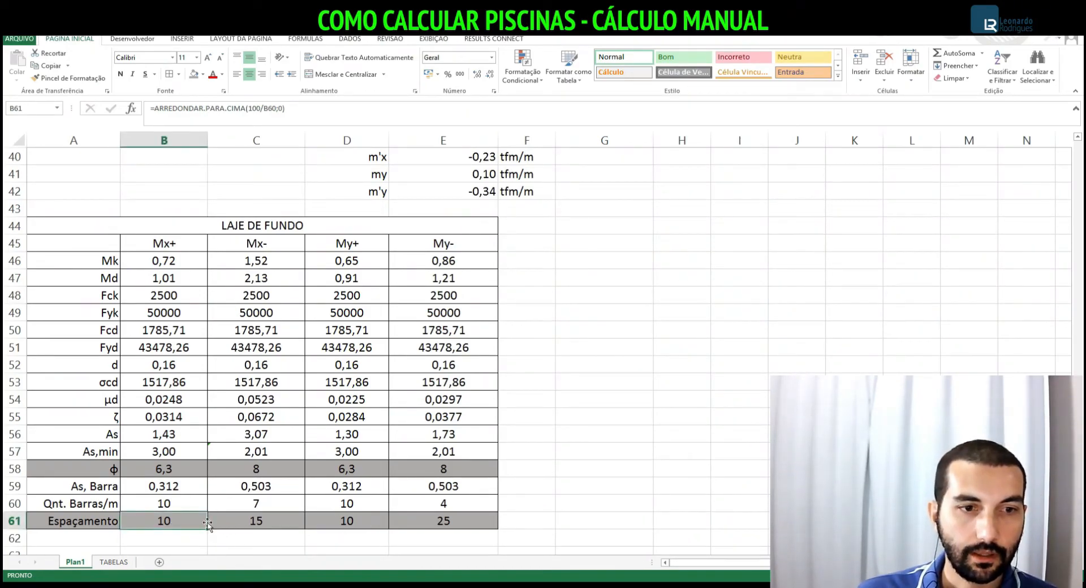
{"action": "left_click", "coordinate": [157, 109]}
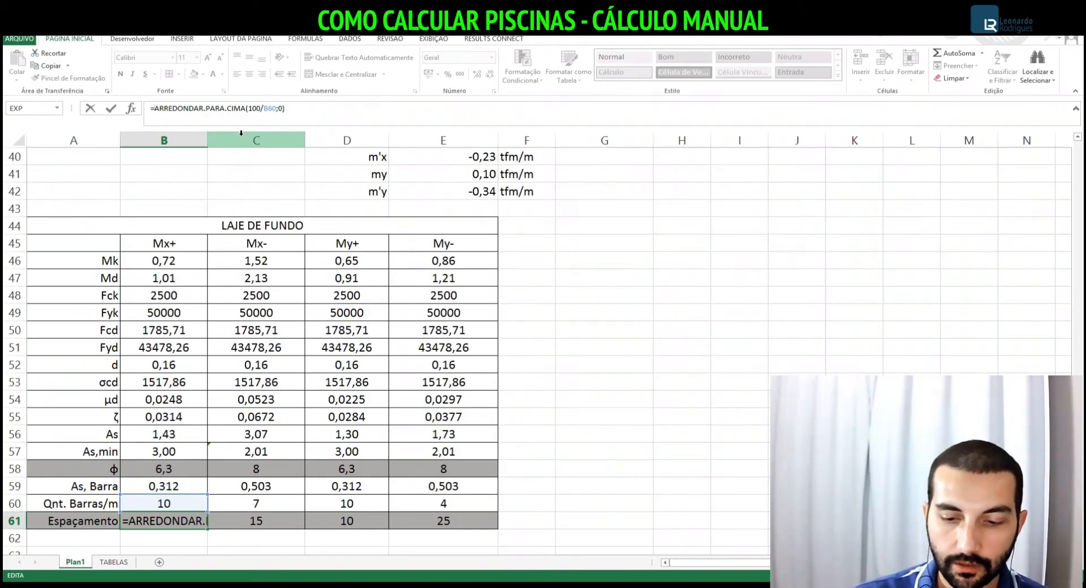
{"action": "type", "text": "mínimo"}
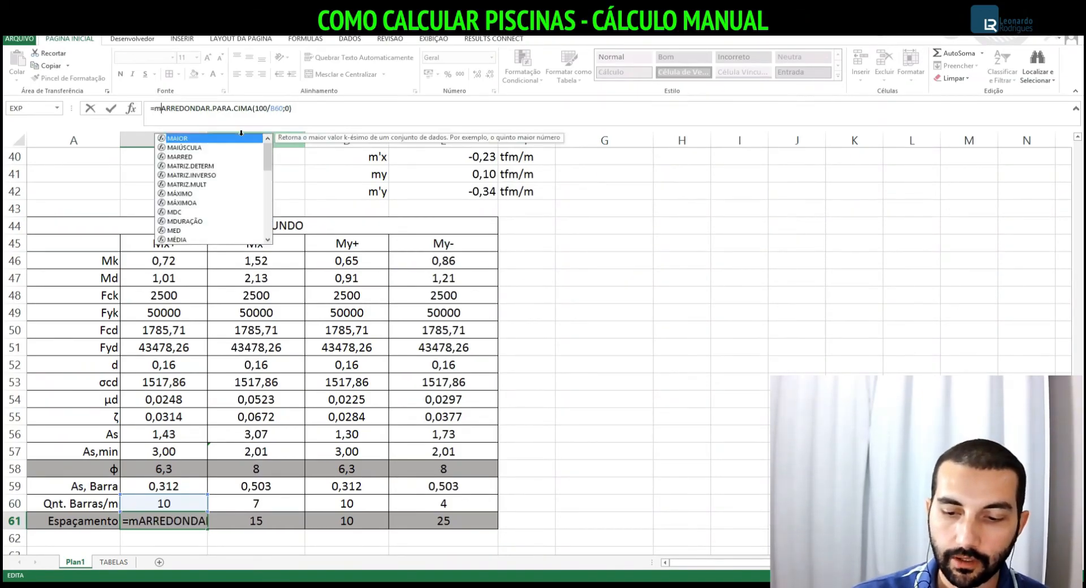
{"action": "type", "text": "("}
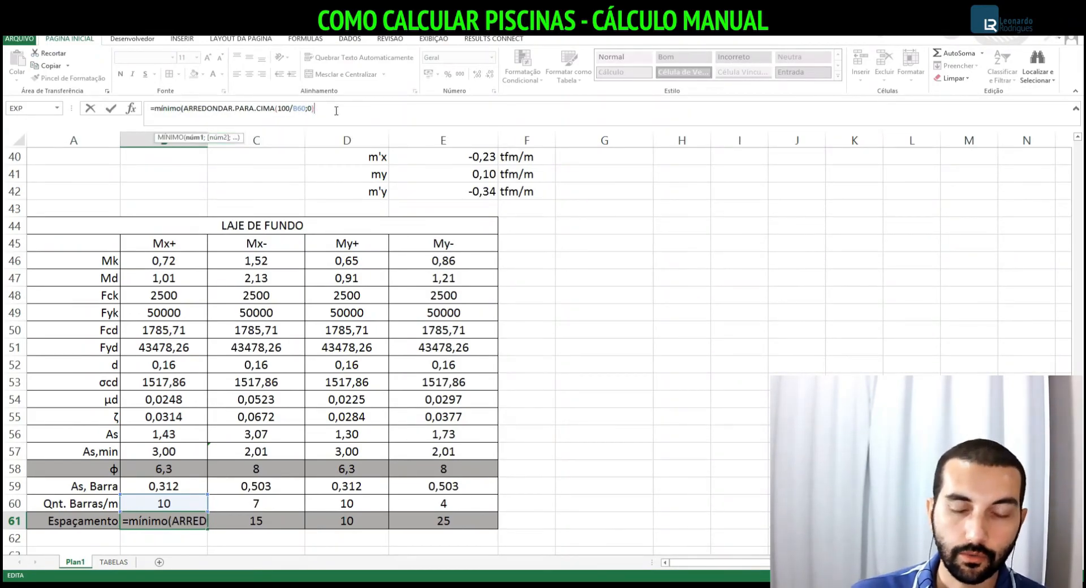
{"action": "type", "text": ";2*"}
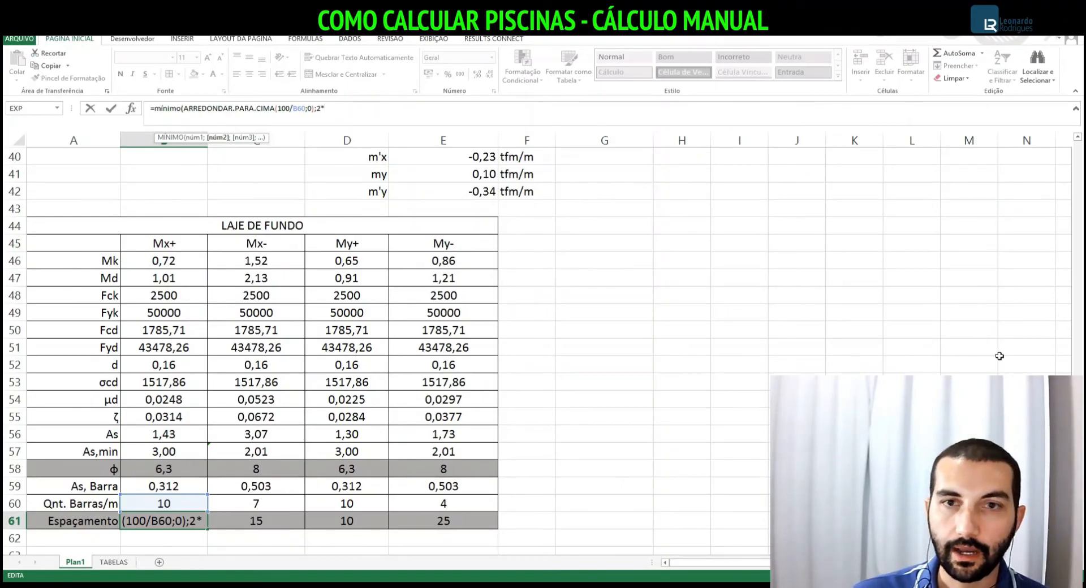
{"action": "scroll", "coordinate": [1071, 179], "scroll_direction": "up", "scroll_amount": 12}
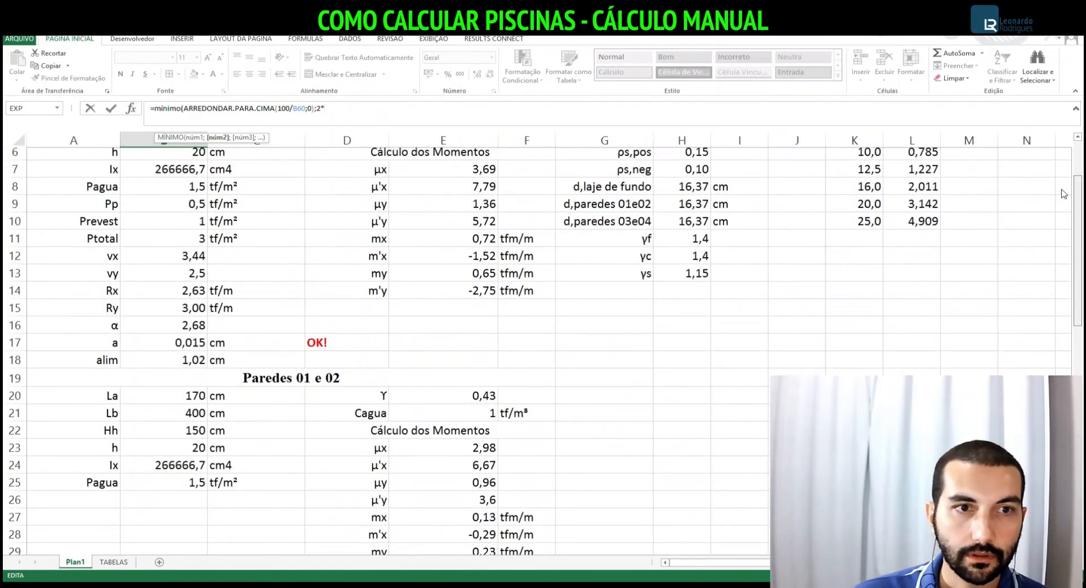
{"action": "scroll", "coordinate": [1070, 179], "scroll_direction": "up", "scroll_amount": 4}
{"action": "left_click", "coordinate": [167, 400]}
{"action": "type", "text": ";20"}
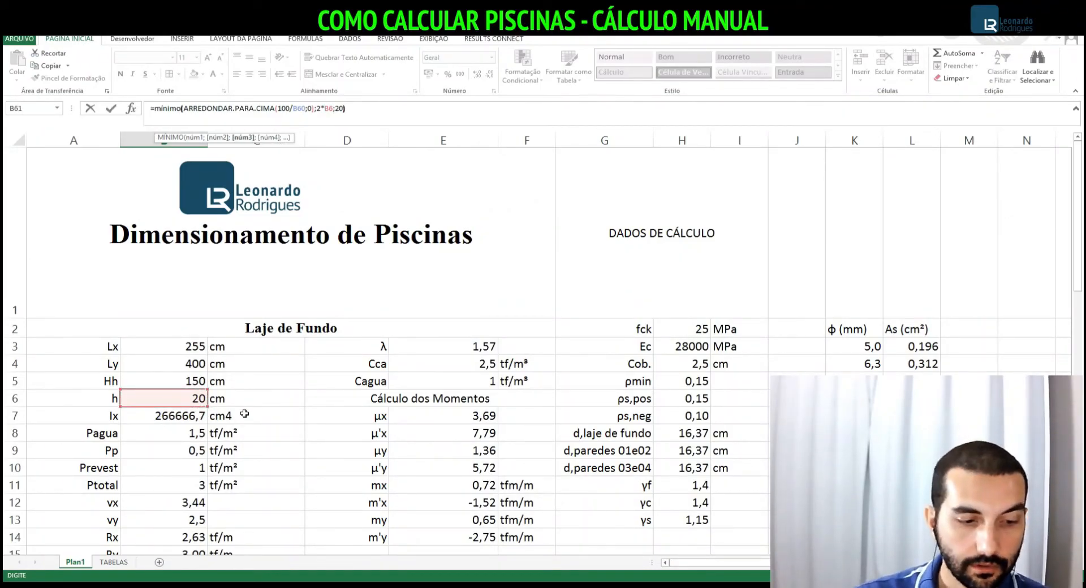
{"action": "type", "text": ")"}
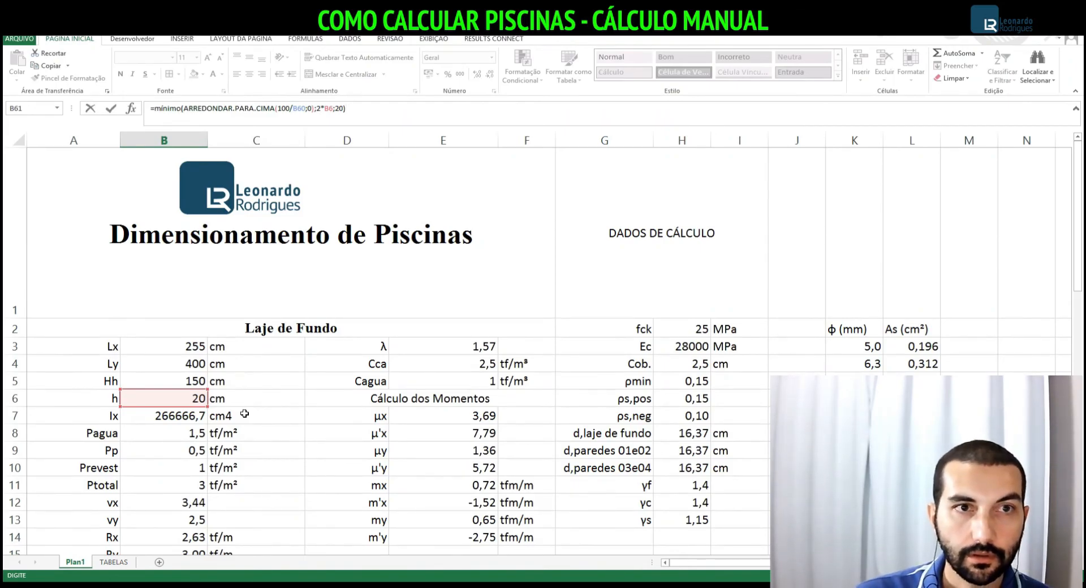
{"action": "key", "text": "Return"}
{"action": "key", "text": "Up"}
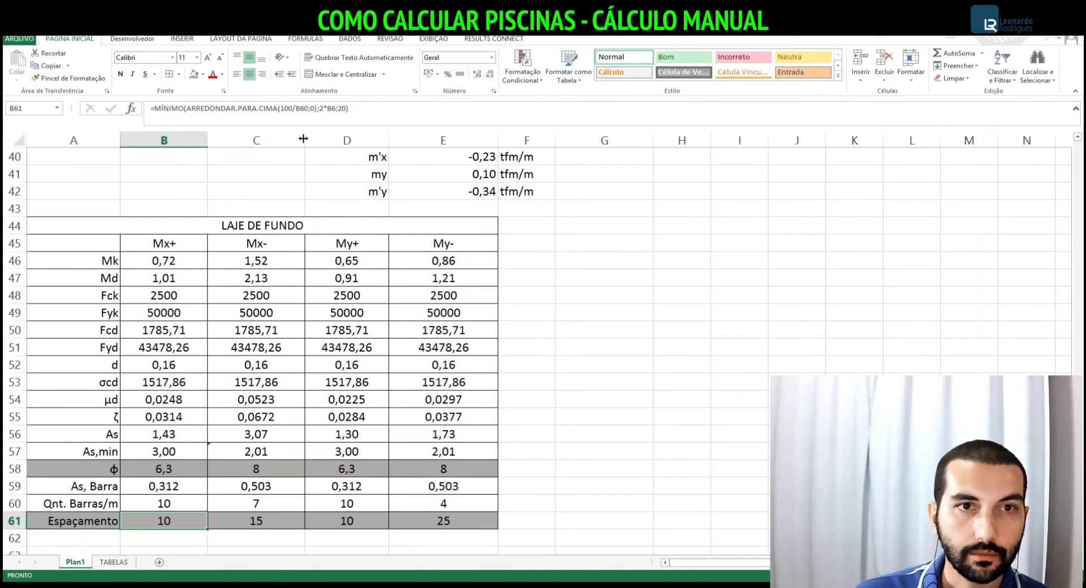
Make the slab thickness reference in the B61 spacing formula absolute, as $B$6
{"action": "left_click", "coordinate": [301, 109]}
{"action": "left_click", "coordinate": [332, 109]}
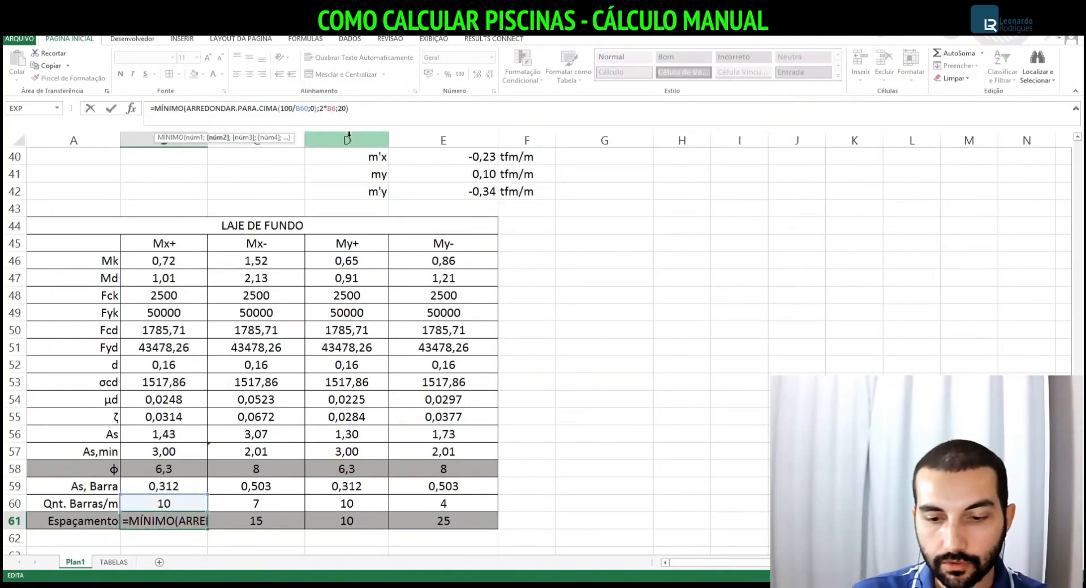
{"action": "key", "text": "F4"}
{"action": "key", "text": "Return"}
{"action": "key", "text": "Up"}
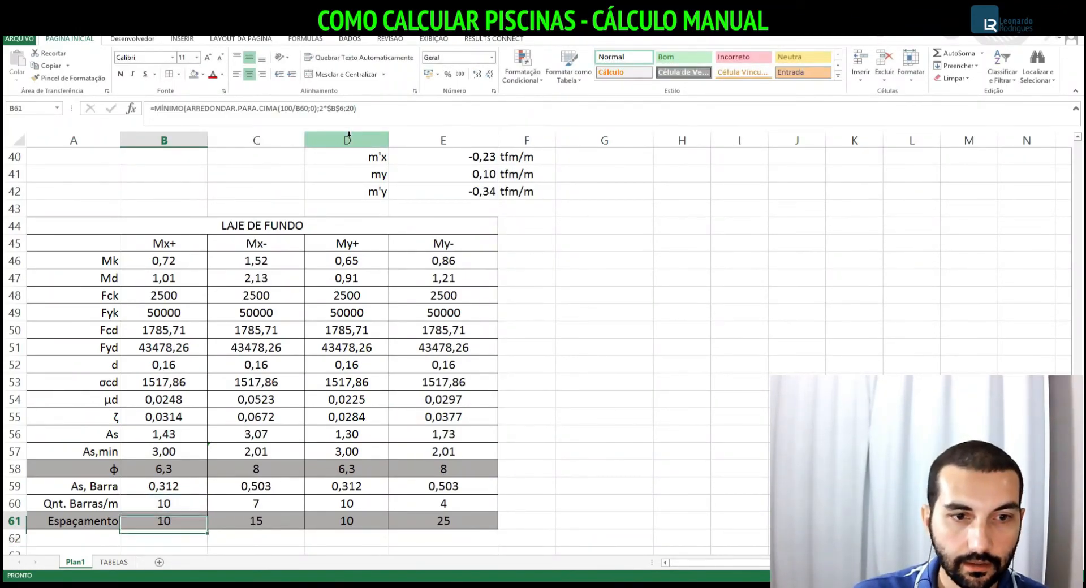
Copy the limited spacing formula from B61 to the other moments in C61:E61
{"action": "key", "text": "ctrl+c"}
{"action": "key", "text": "Right"}
{"action": "key", "text": "shift+Right"}
{"action": "key", "text": "shift+Right"}
{"action": "key", "text": "ctrl+v"}
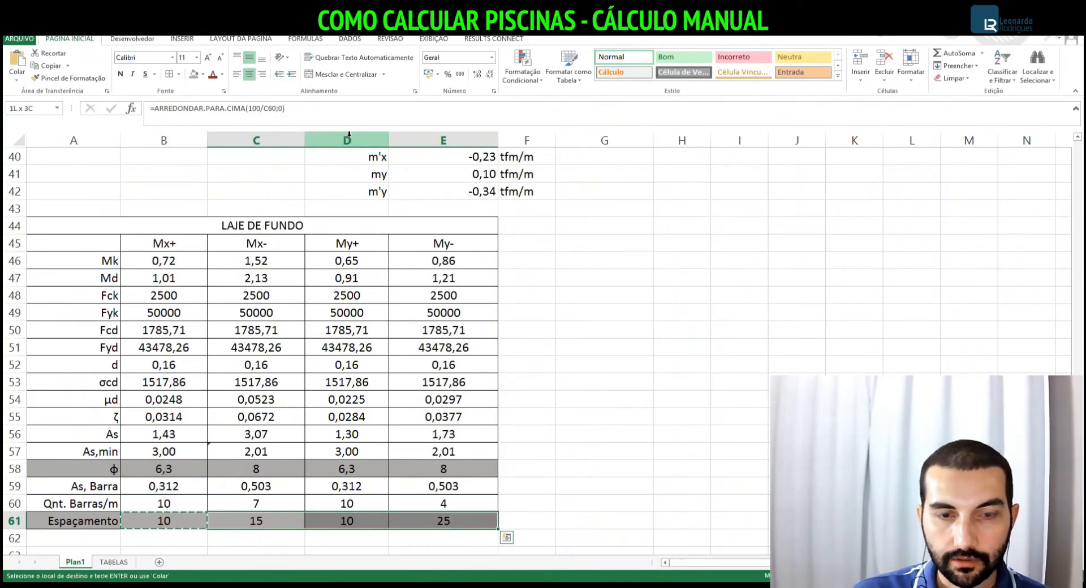
{"action": "key", "text": "Escape"}
Examine the bar diameter, bars per metre and spacing rows of the LAJE DE FUNDO table, including the My- spacing in E61
{"action": "key", "text": "Down"}
{"action": "key", "text": "Down"}
{"action": "key", "text": "Down"}
{"action": "key", "text": "Down"}
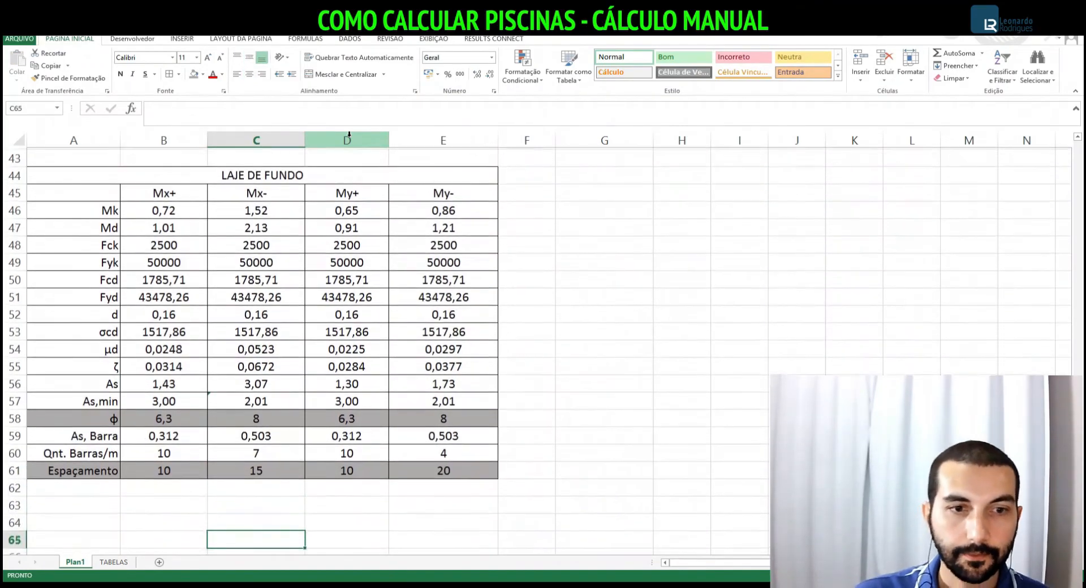
{"action": "key", "text": "Up"}
{"action": "key", "text": "Up"}
{"action": "key", "text": "Up"}
{"action": "key", "text": "Up"}
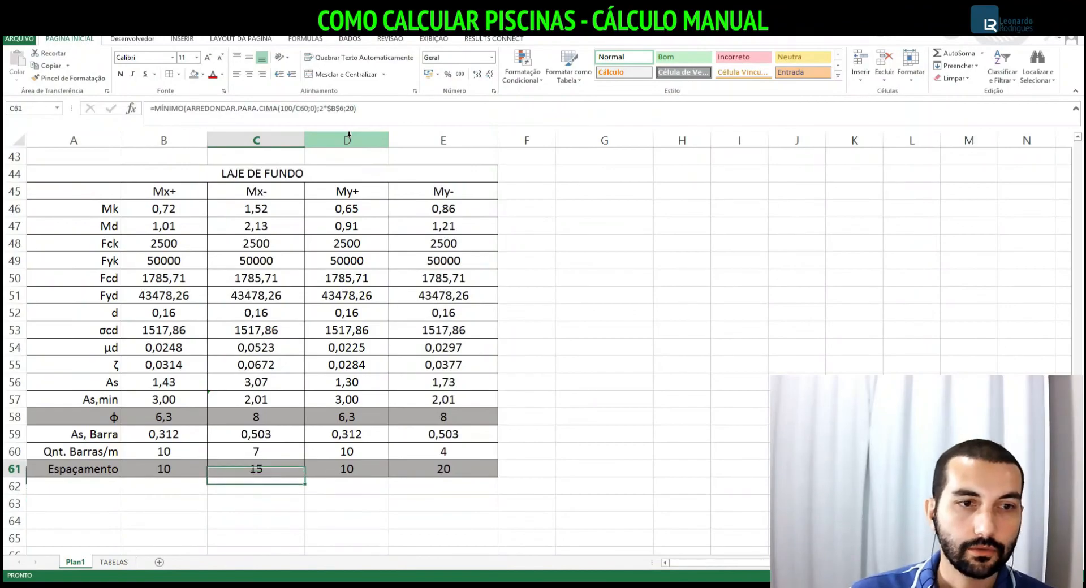
{"action": "key", "text": "Left"}
{"action": "key", "text": "Up"}
{"action": "key", "text": "Up"}
{"action": "key", "text": "Up"}
{"action": "key", "text": "Down"}
{"action": "key", "text": "Down"}
{"action": "key", "text": "Down"}
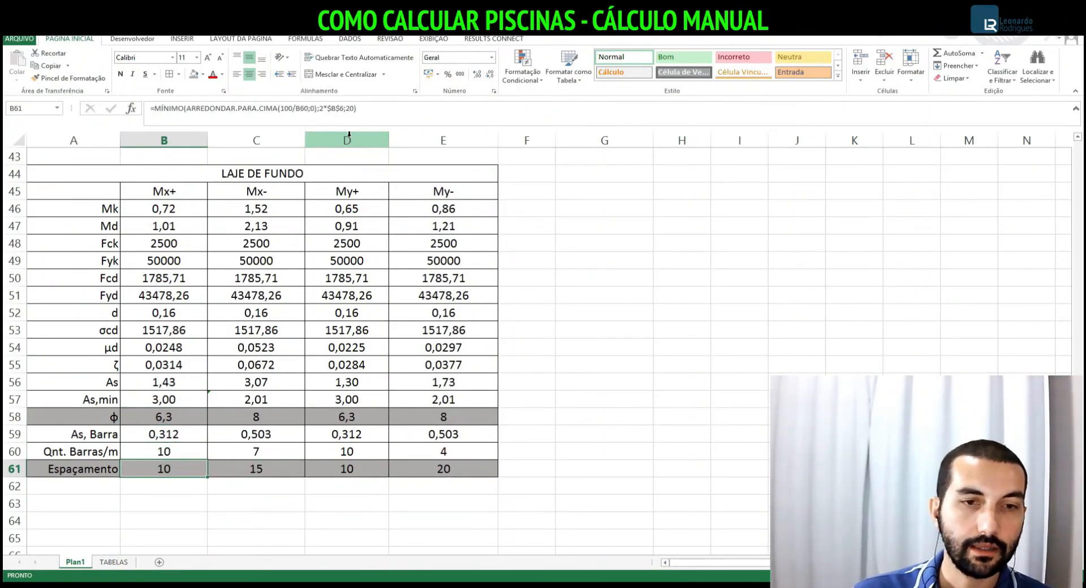
{"action": "key", "text": "Right"}
{"action": "key", "text": "Right"}
{"action": "key", "text": "Up"}
{"action": "key", "text": "Left"}
{"action": "key", "text": "Up"}
{"action": "key", "text": "Up"}
{"action": "key", "text": "Down"}
{"action": "key", "text": "Down"}
{"action": "key", "text": "Down"}
{"action": "key", "text": "Up"}
{"action": "key", "text": "Up"}
{"action": "key", "text": "Up"}
{"action": "key", "text": "Down"}
{"action": "key", "text": "Down"}
{"action": "key", "text": "Down"}
{"action": "key", "text": "Up"}
{"action": "key", "text": "Up"}
{"action": "key", "text": "Up"}
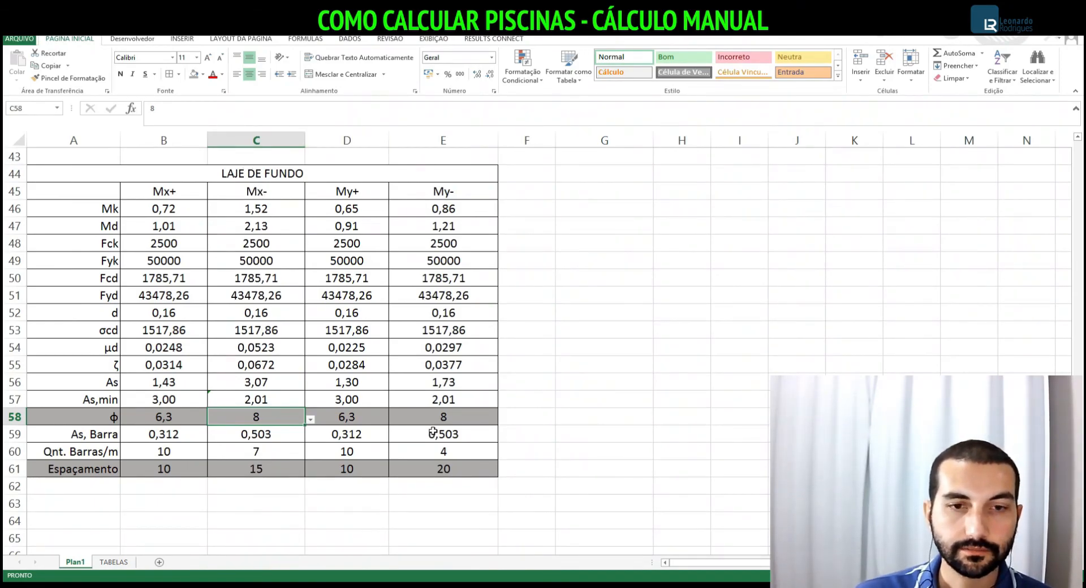
{"action": "left_click", "coordinate": [447, 421]}
{"action": "left_click", "coordinate": [457, 472]}
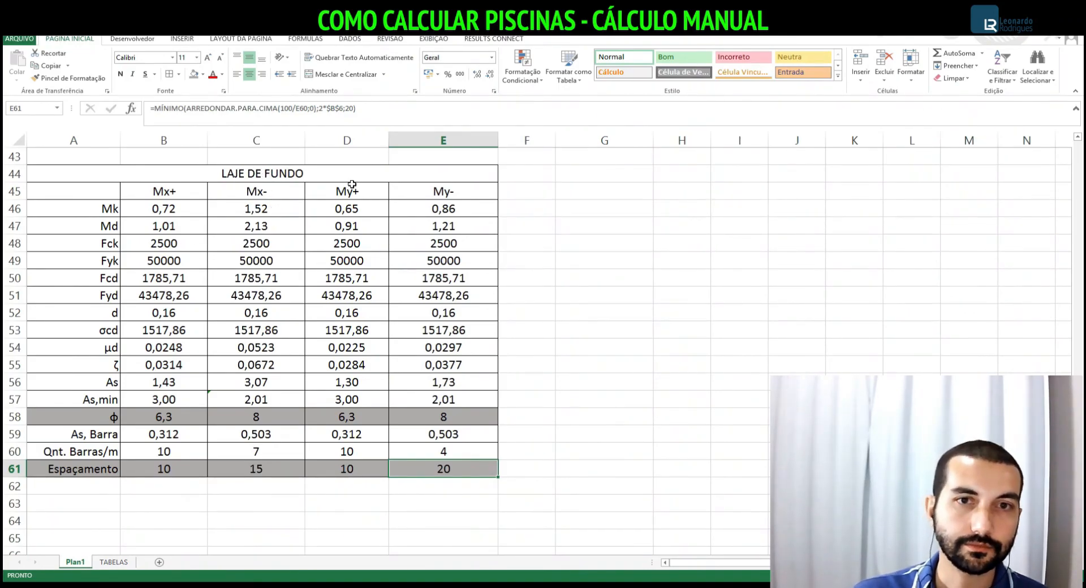
Copy the whole LAJE DE FUNDO table, A44:E61, and paste the copy beside it starting at F44
{"action": "left_click_drag", "start_coordinate": [296, 178], "coordinate": [477, 473]}
{"action": "key", "text": "ctrl+c"}
{"action": "left_click", "coordinate": [528, 176]}
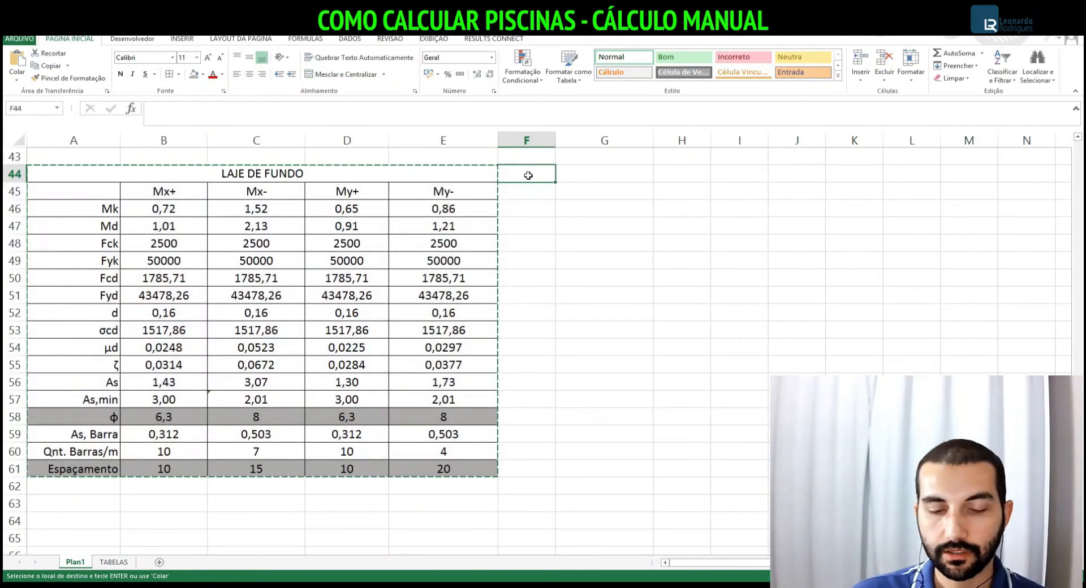
{"action": "key", "text": "ctrl+v"}
{"action": "left_click", "coordinate": [763, 308]}
Retitle the copied table in F44 as PAREDES 01 E 02
{"action": "left_click", "coordinate": [670, 175]}
{"action": "type", "text": "pare"}
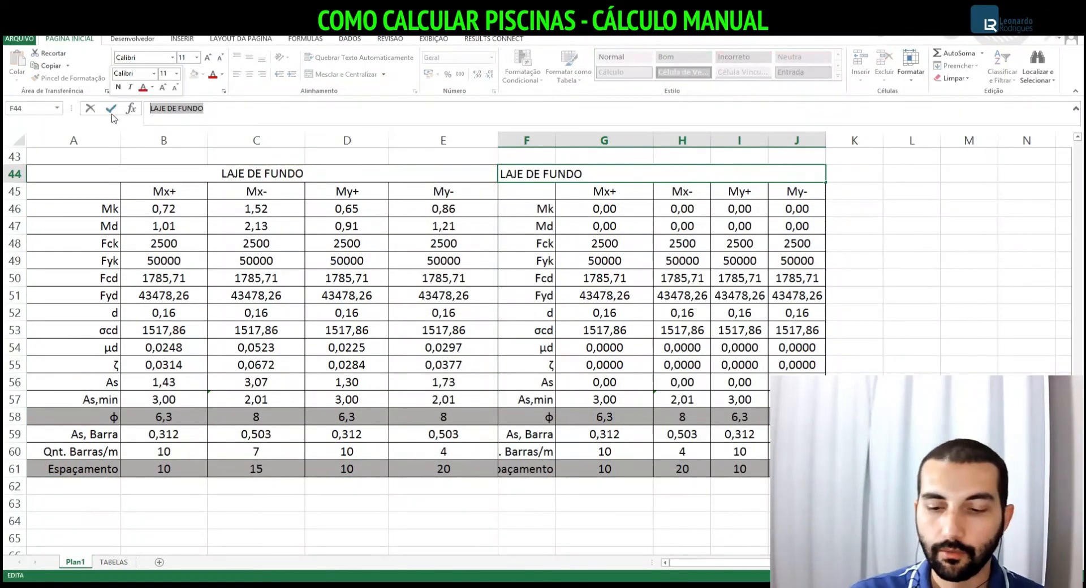
{"action": "type", "text": "de"}
{"action": "key", "text": "BackSpace"}
{"action": "key", "text": "BackSpace"}
{"action": "key", "text": "BackSpace"}
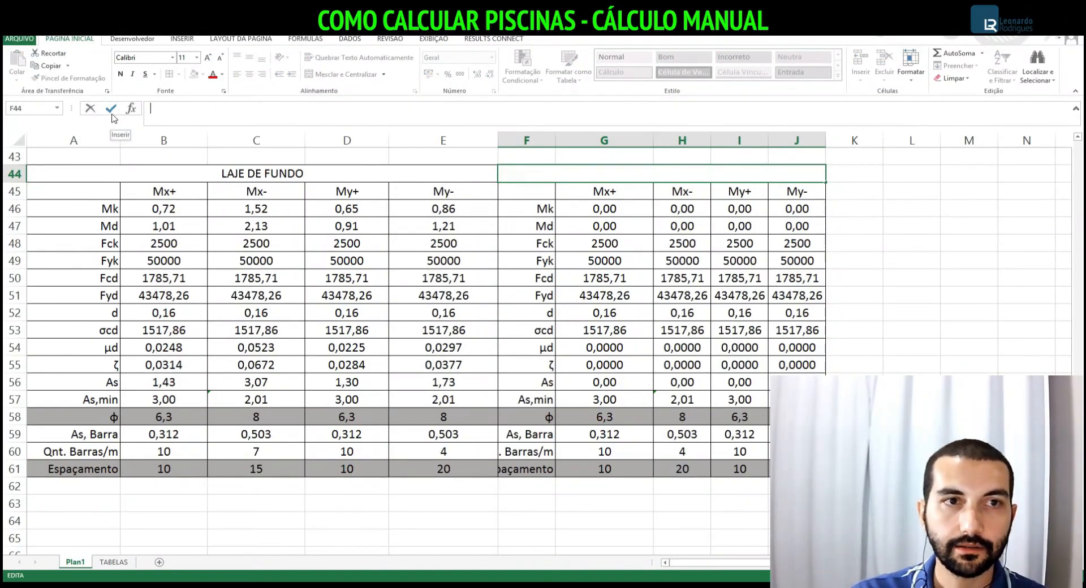
{"action": "type", "text": "PAREDES 01 E 02"}
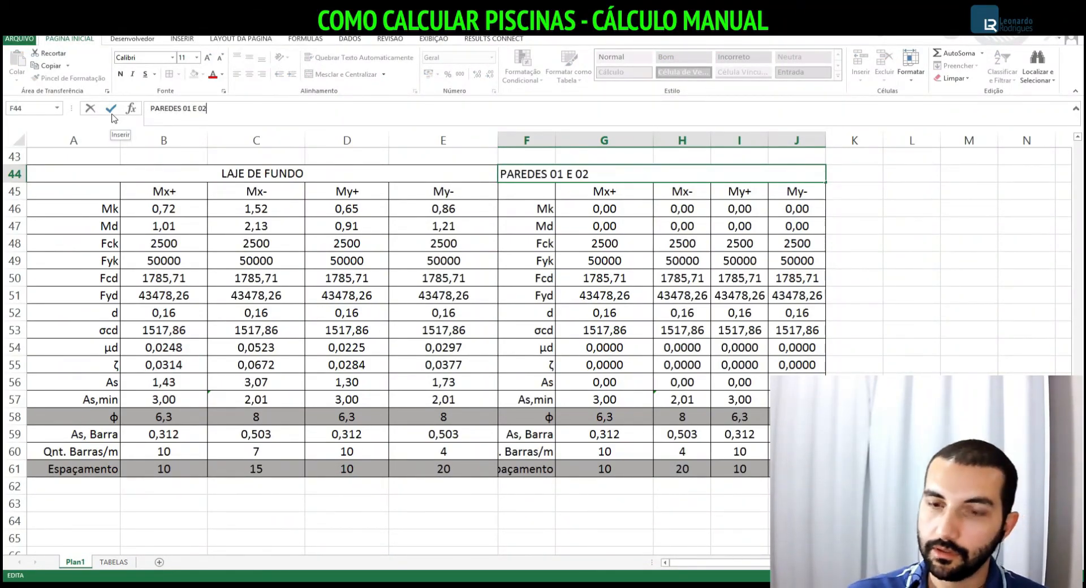
{"action": "key", "text": "Return"}
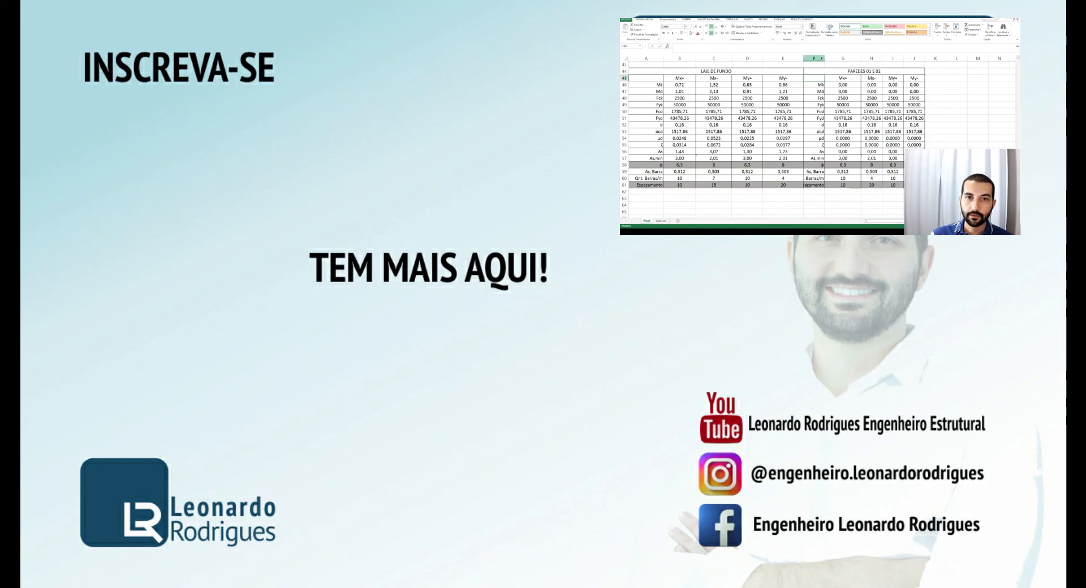
Autofit the widths of columns F and H in the PAREDES 01 E 02 table to their contents
{"action": "double_click", "coordinate": [823, 58]}
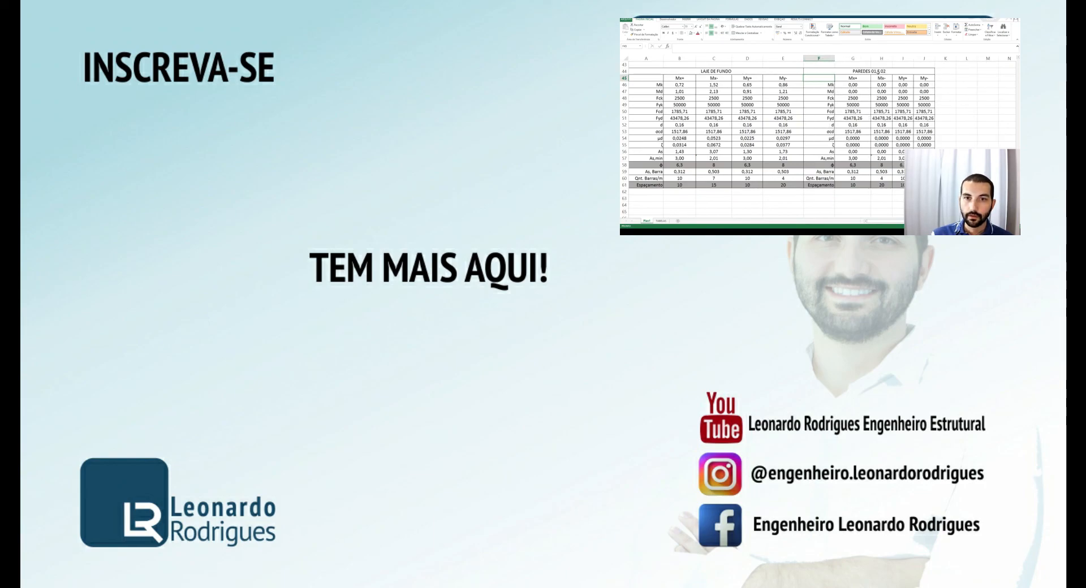
{"action": "double_click", "coordinate": [893, 58]}
{"action": "left_click", "coordinate": [902, 58]}
{"action": "left_click", "coordinate": [928, 125]}
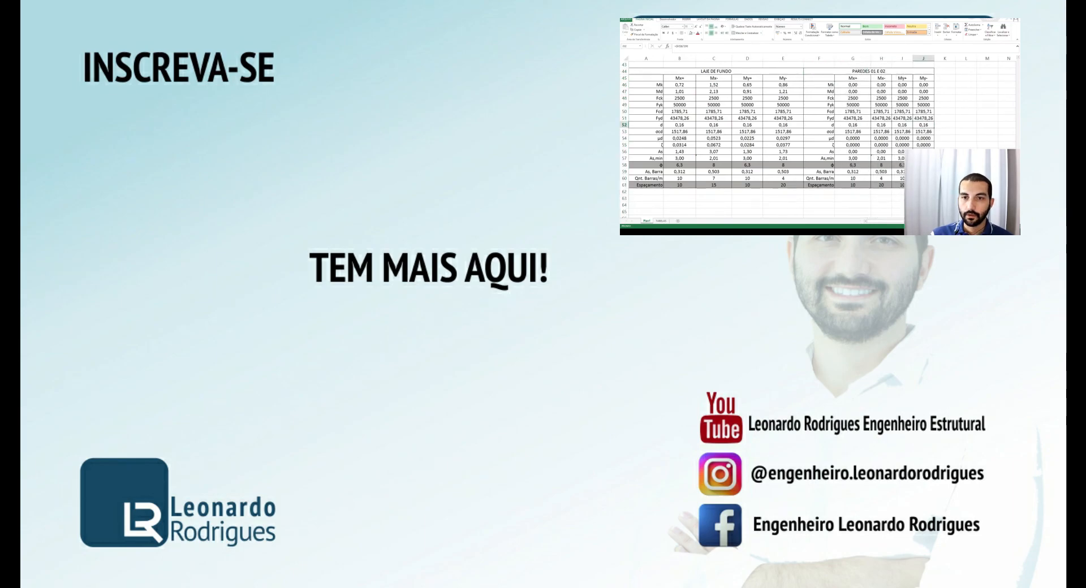